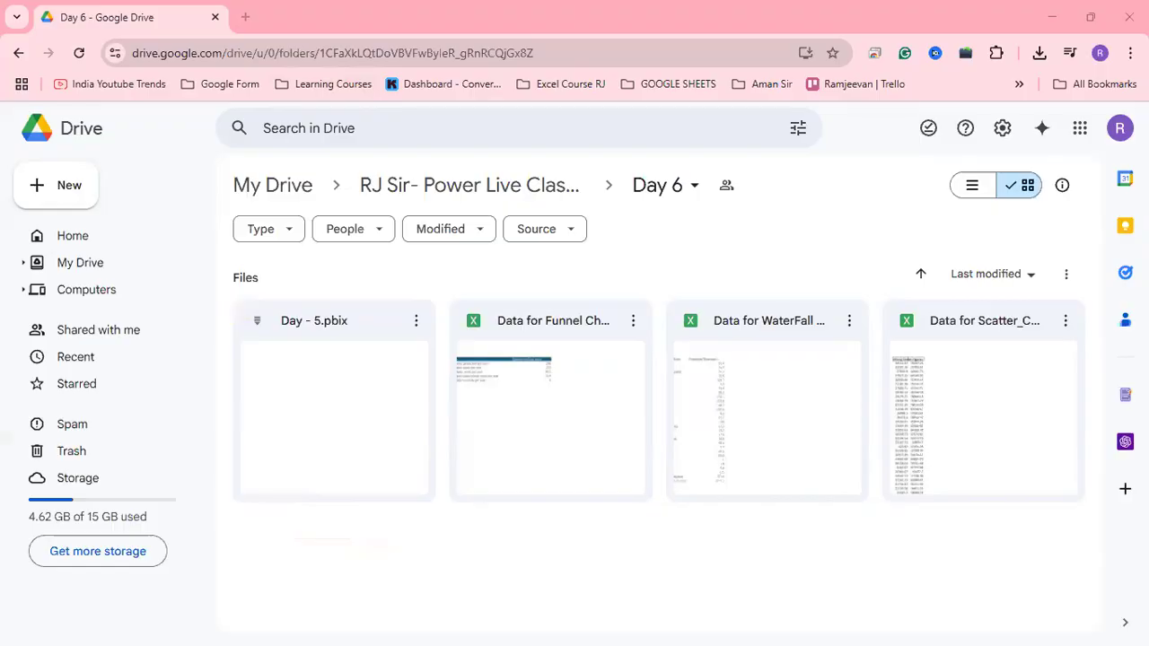
# Switch to File Explorer and rename the Power BI file in the Day 6 folder to Day - 6.pbix.
pyautogui.hotkey('alt', 'Tab')
pyautogui.click(206, 223)
pyautogui.press('F2')
pyautogui.press('Right')
pyautogui.press('BackSpace')
pyautogui.write('6')
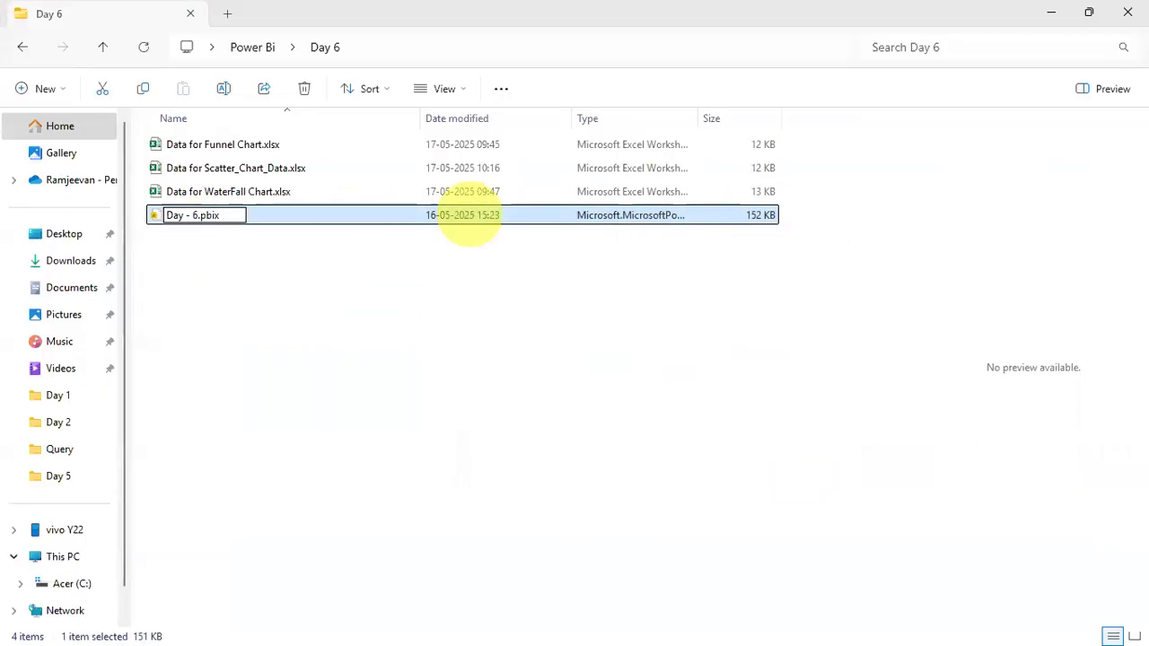
pyautogui.press('Return')
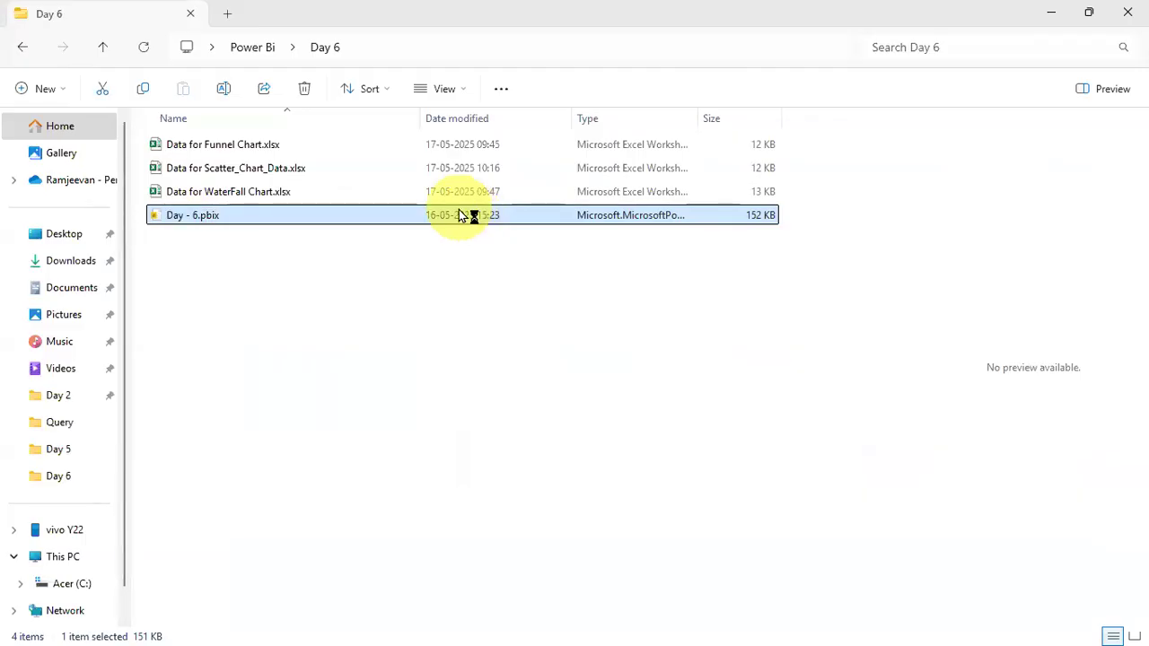
# Open Day - 6.pbix in Power BI Desktop, clear the browser out of the way and maximize the report window.
pyautogui.doubleClick(459, 211)
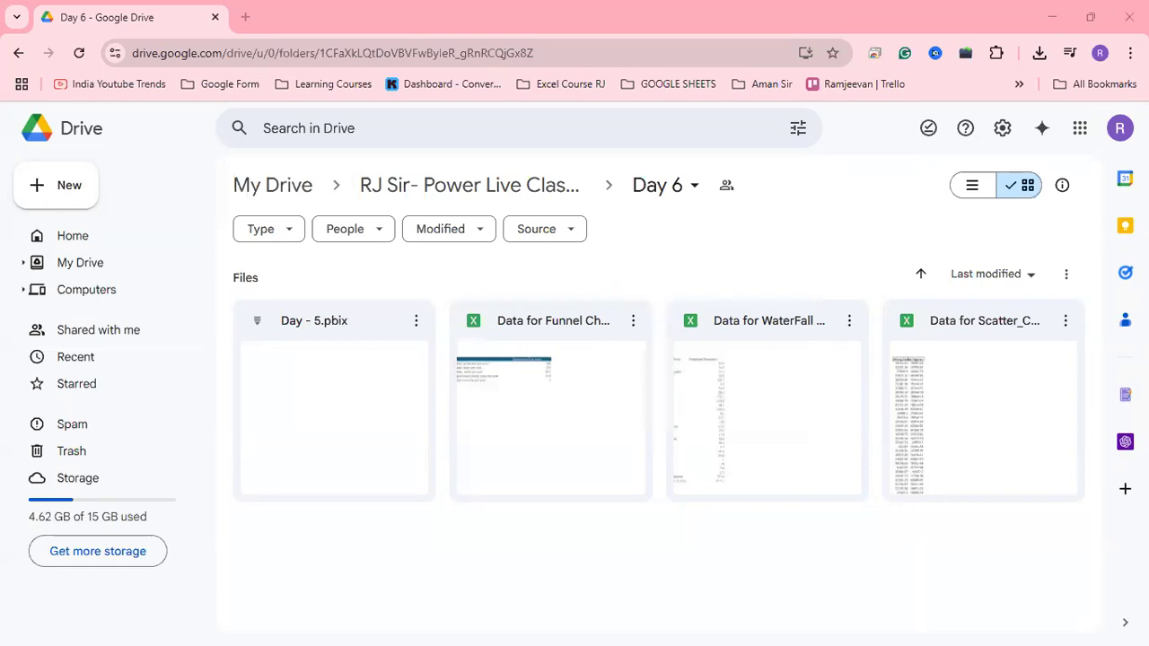
pyautogui.click(1053, 18)
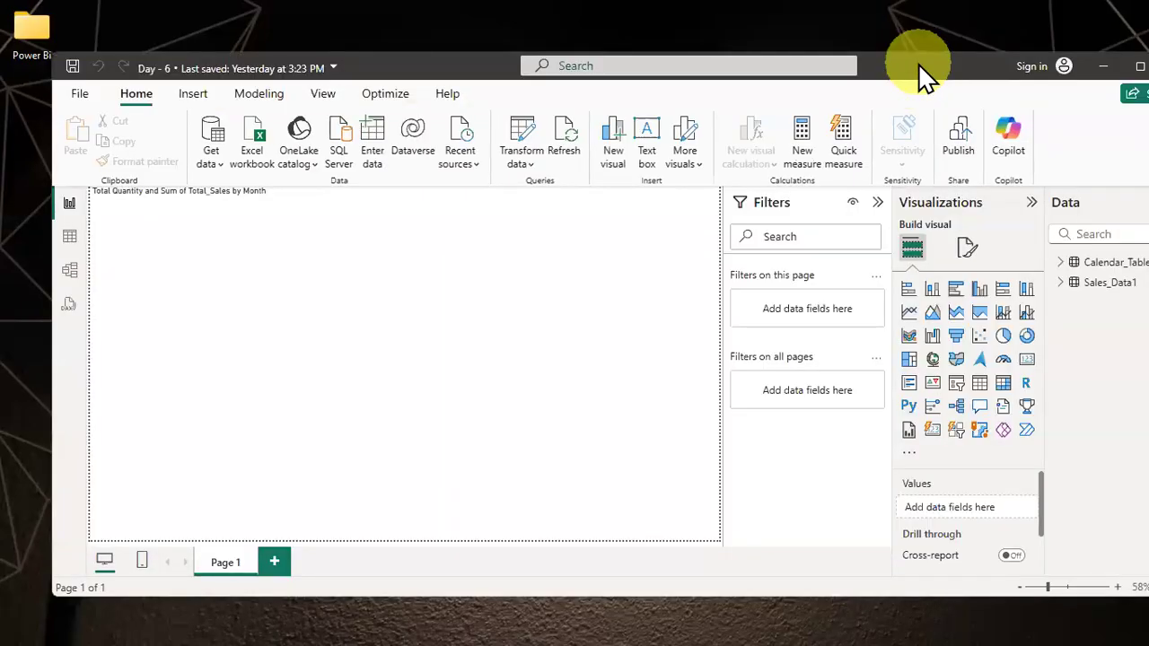
pyautogui.doubleClick(918, 64)
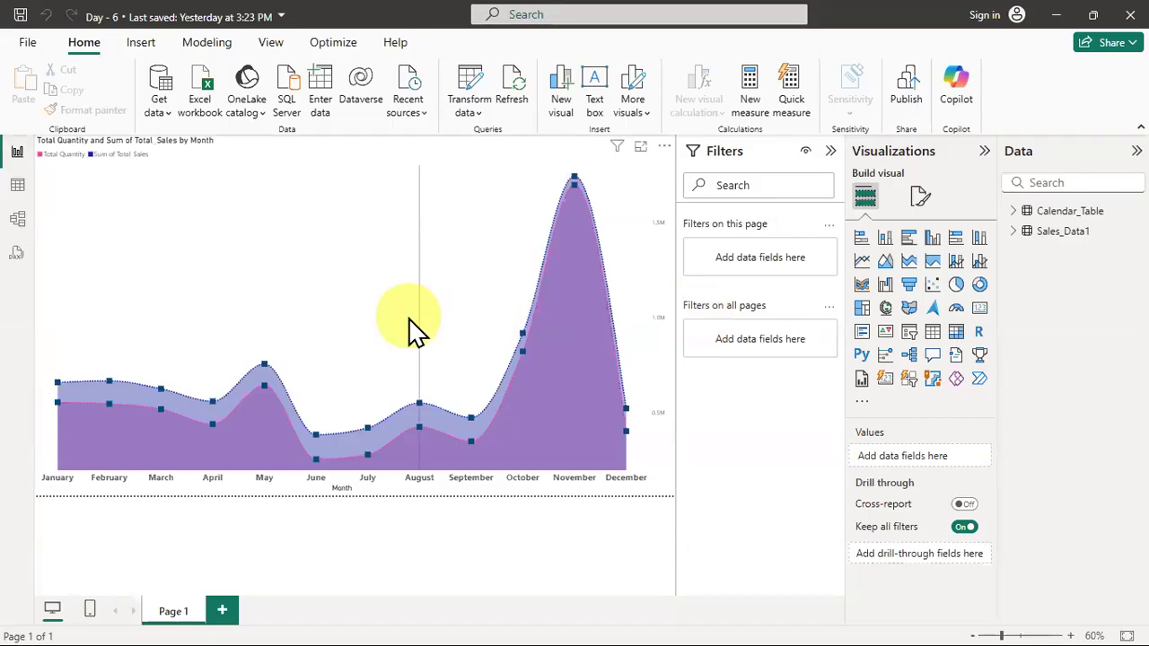
# Convert the monthly Total Quantity and Total_Sales area chart on Page 1 into a ribbon chart.
pyautogui.moveTo(408, 330)
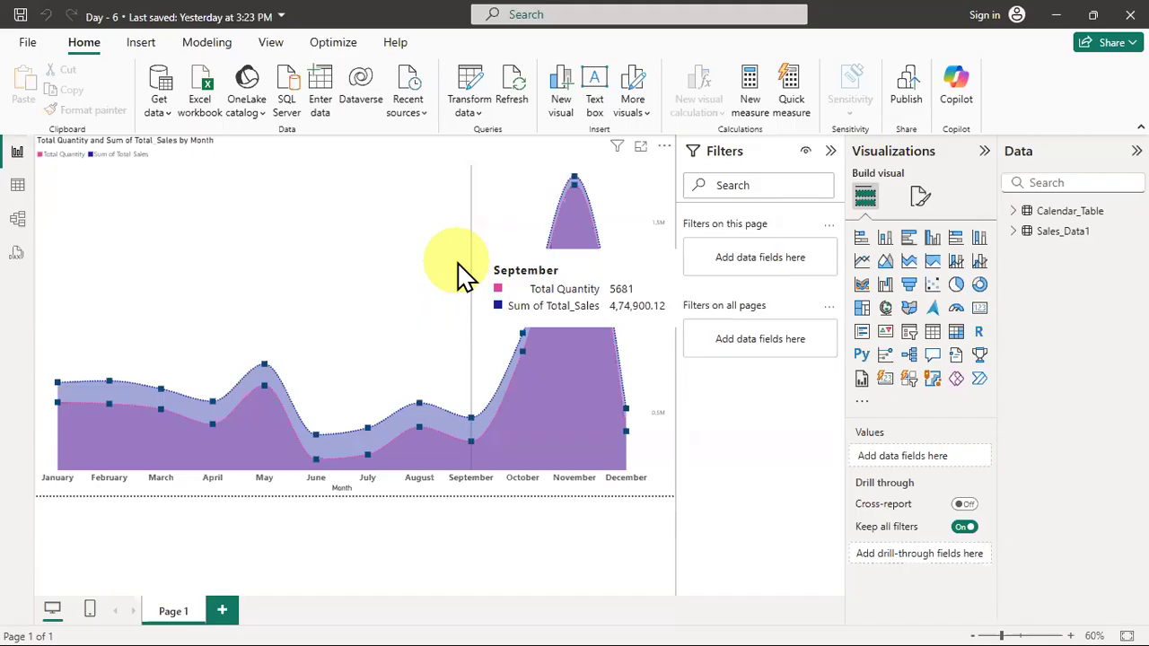
pyautogui.click(388, 300)
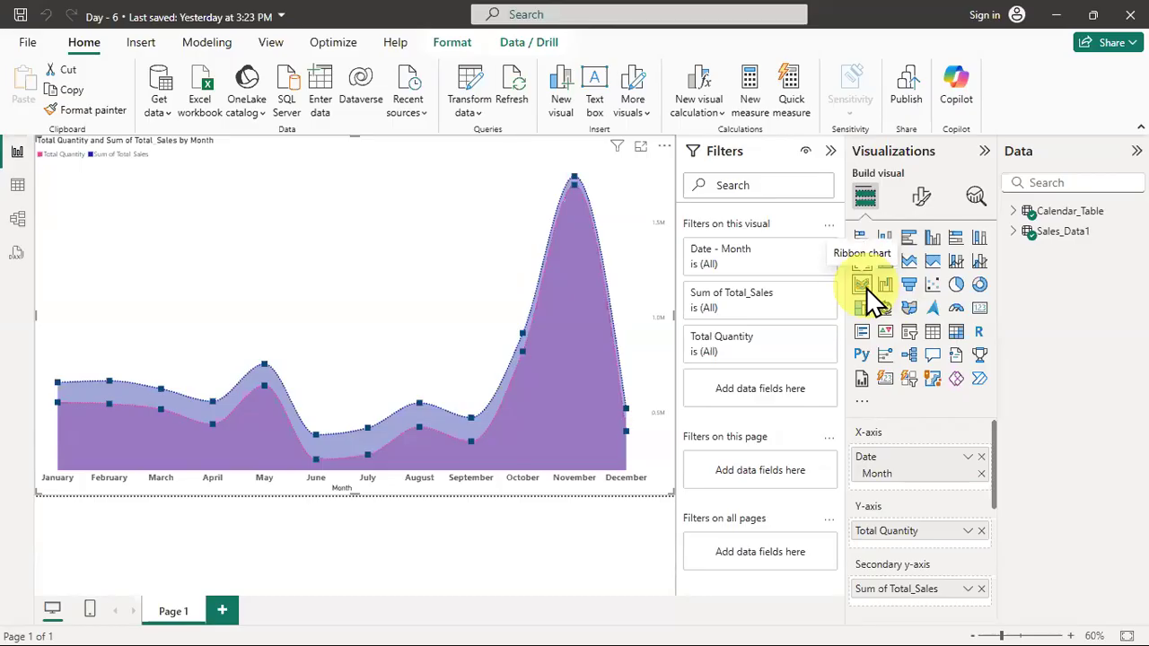
pyautogui.press('super+plus')
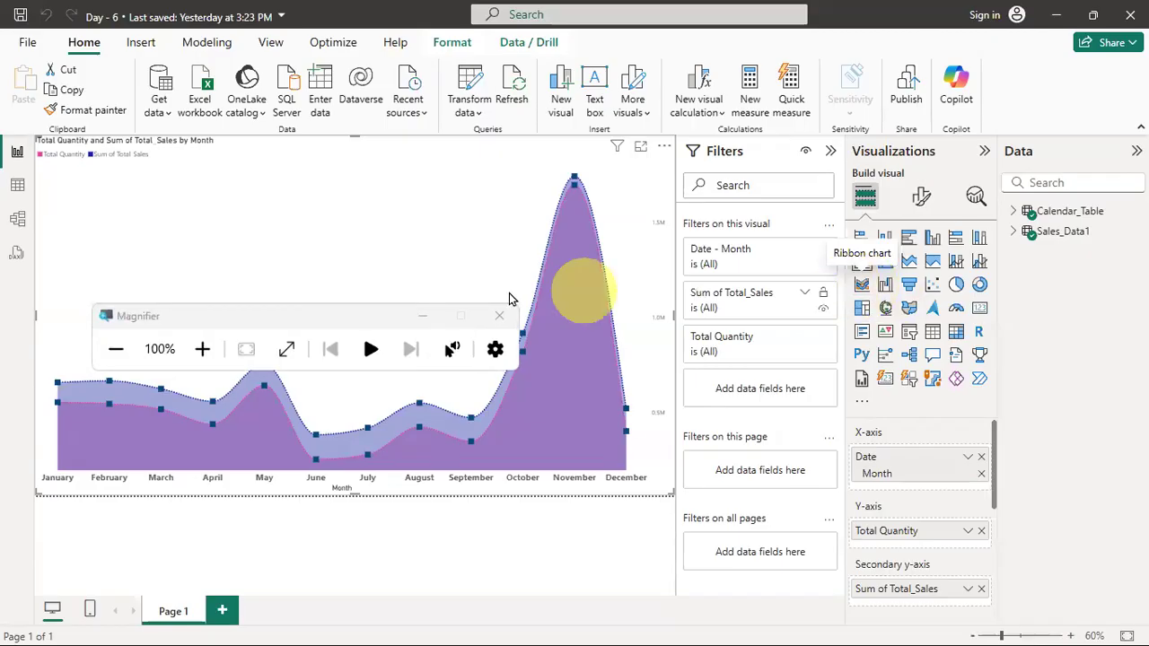
pyautogui.click(499, 316)
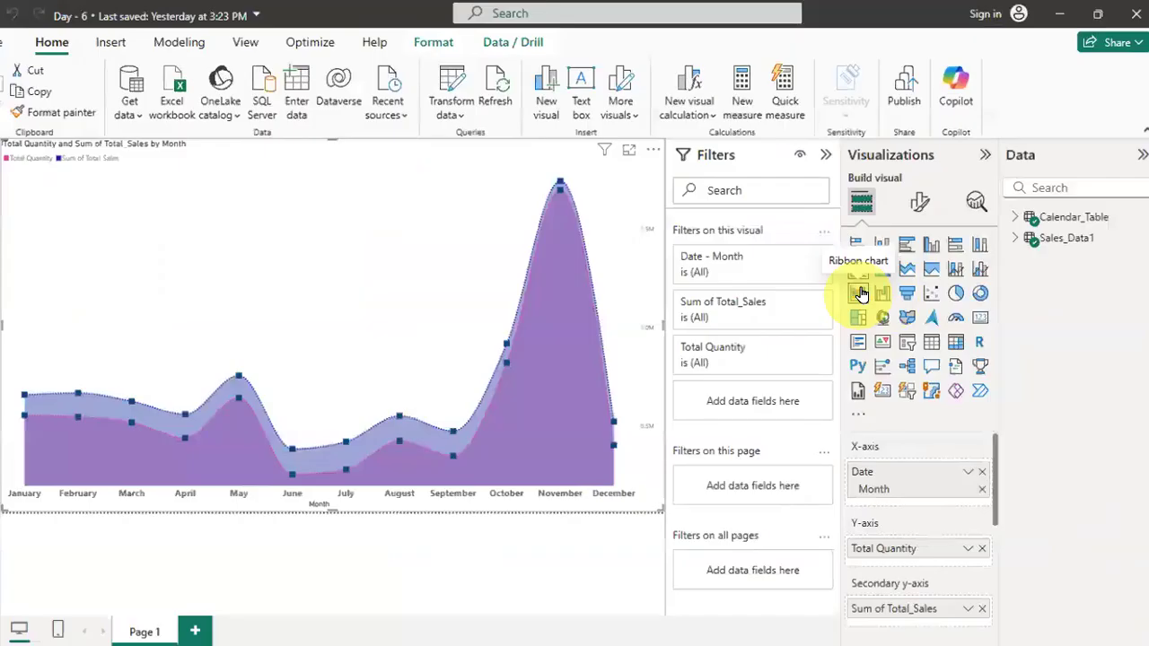
pyautogui.click(861, 287)
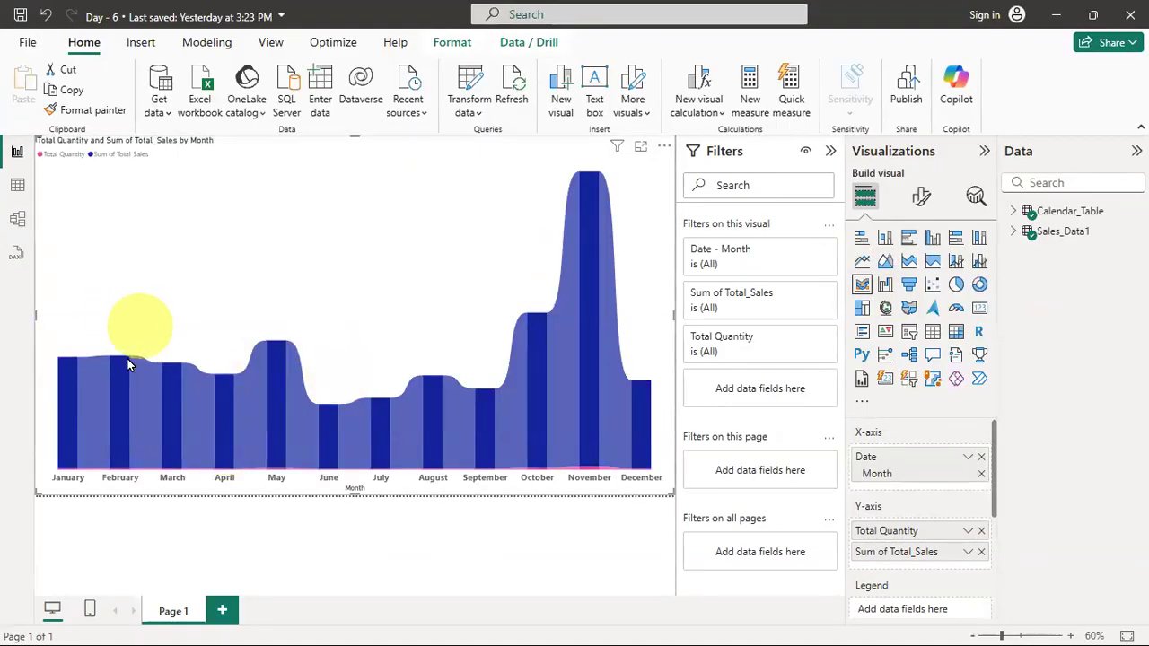
# Turn the chart's ribbons off to inspect the bare columns, and turn the ribbons back on.
pyautogui.moveTo(127, 357)
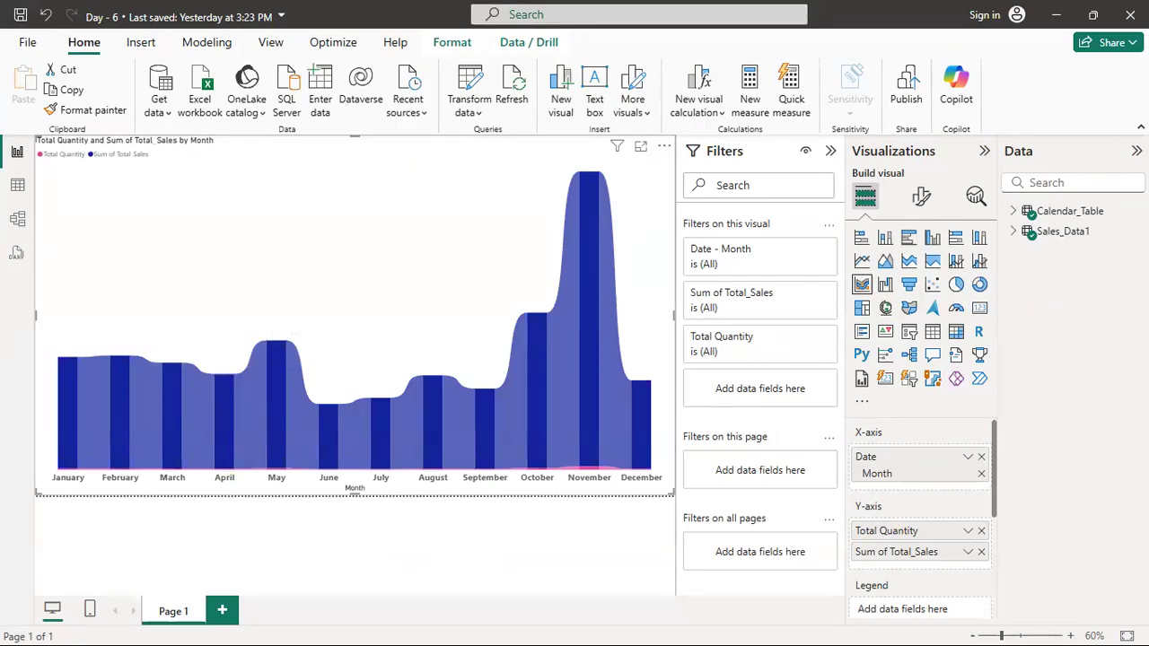
pyautogui.click(919, 198)
pyautogui.scroll(-1, 940, 336)
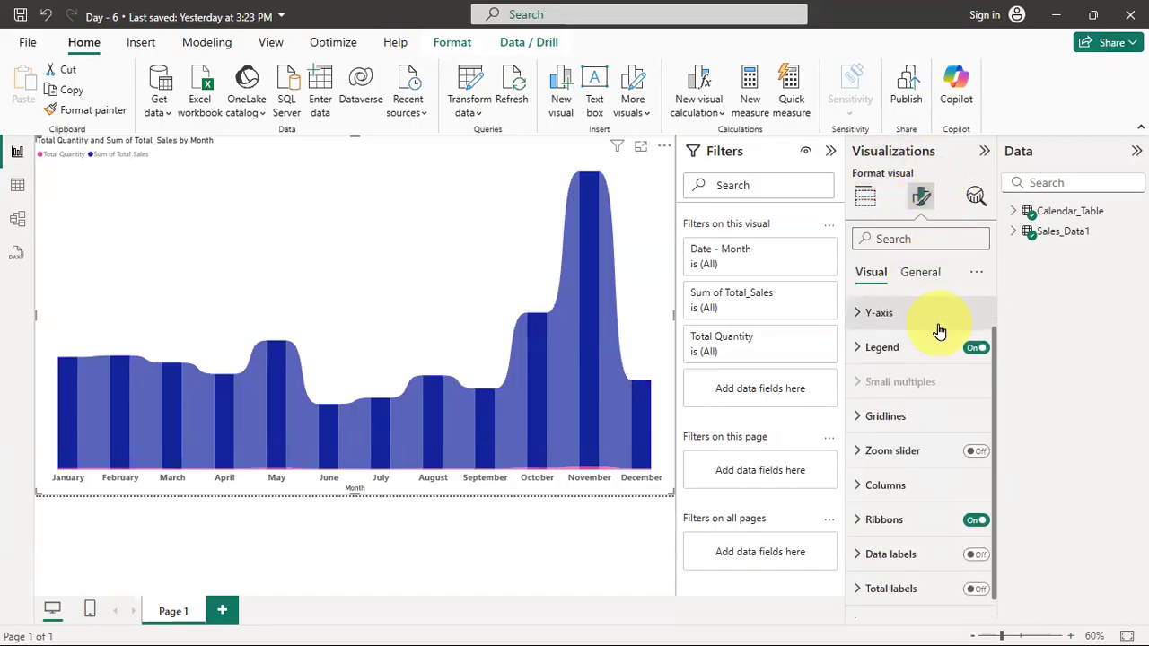
pyautogui.scroll(-1, 940, 332)
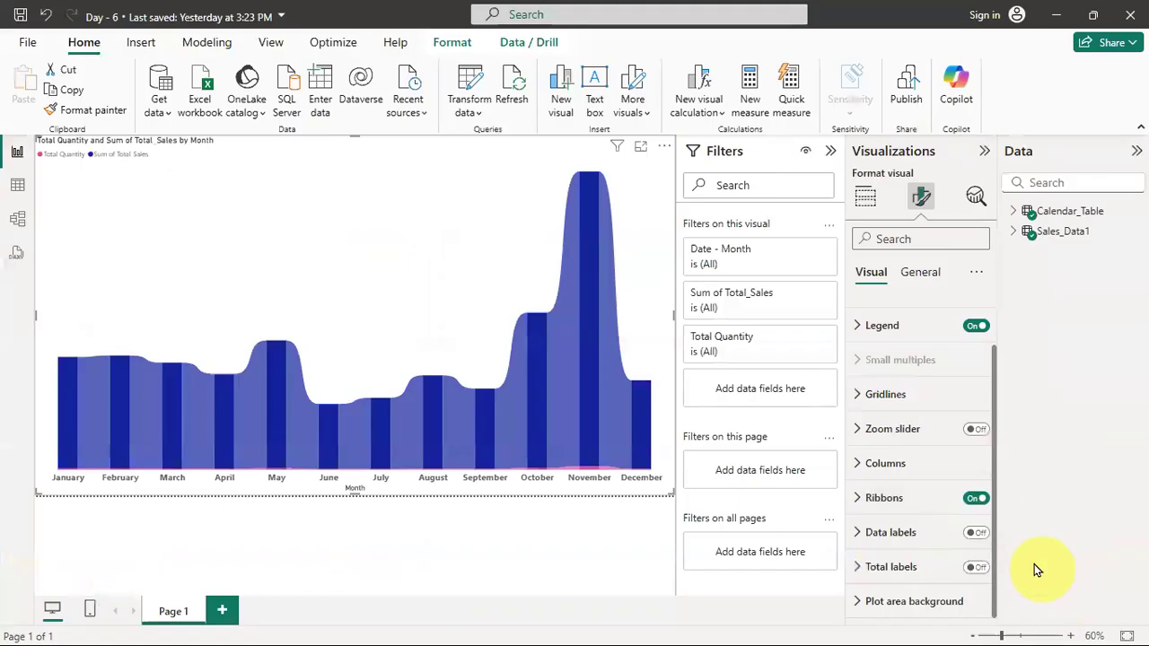
pyautogui.click(975, 498)
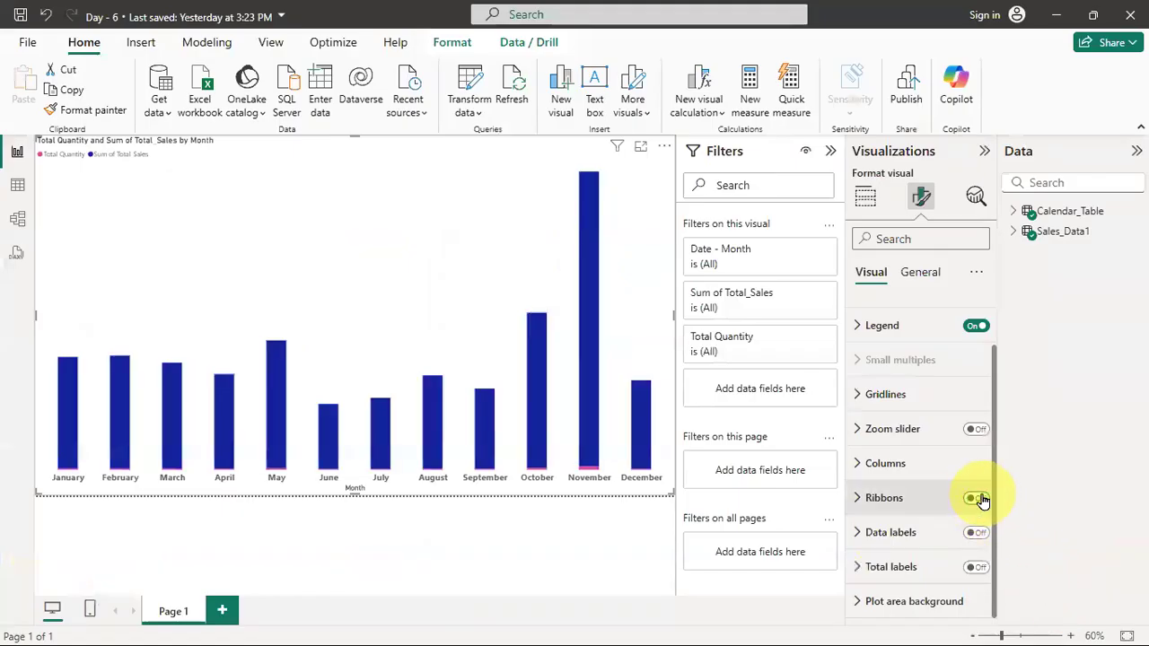
pyautogui.moveTo(427, 401)
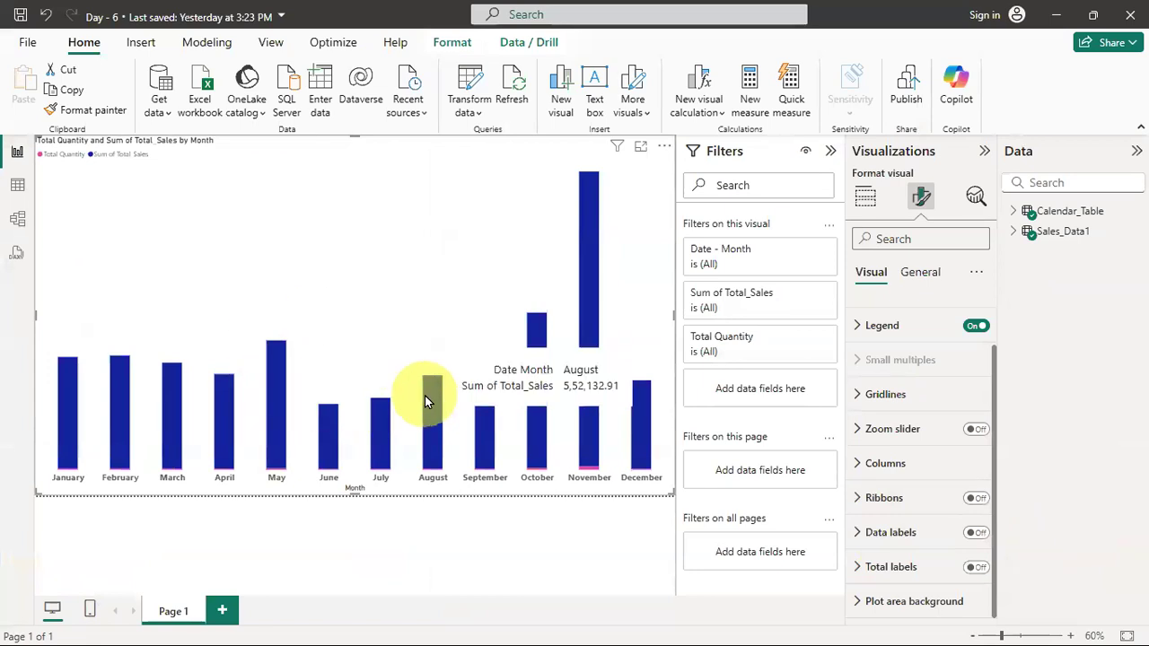
pyautogui.click(976, 498)
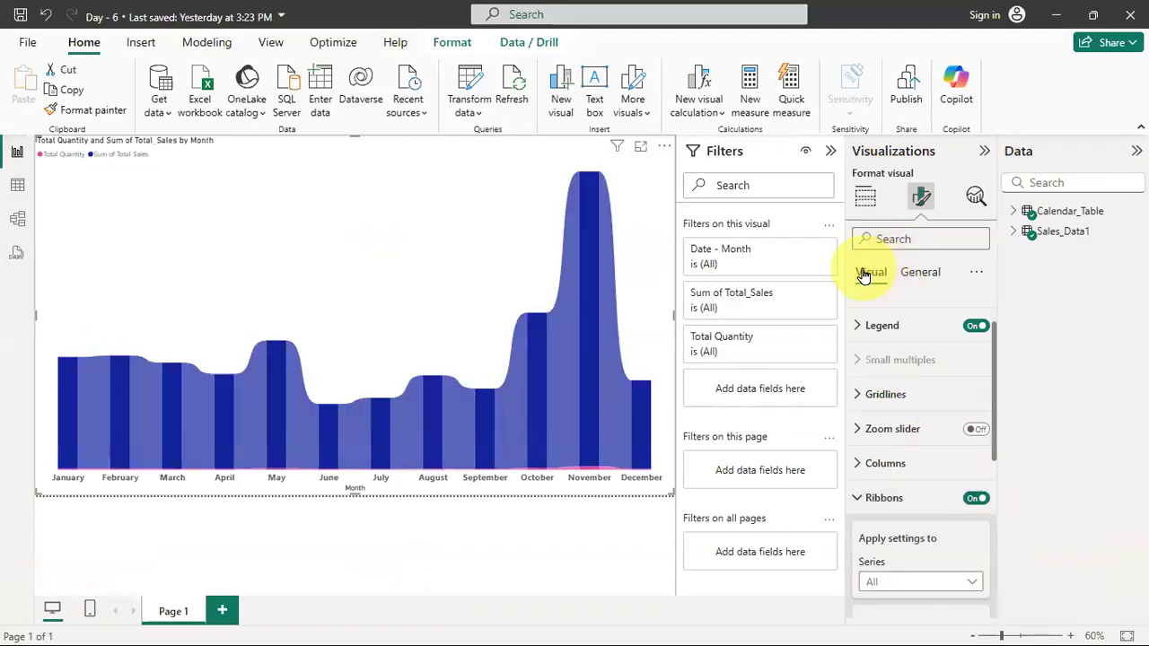
# Remove Sum of Total_Sales from the ribbon chart's Y-axis and set DEALSIZE from Sales_Data1 as its legend.
pyautogui.click(864, 197)
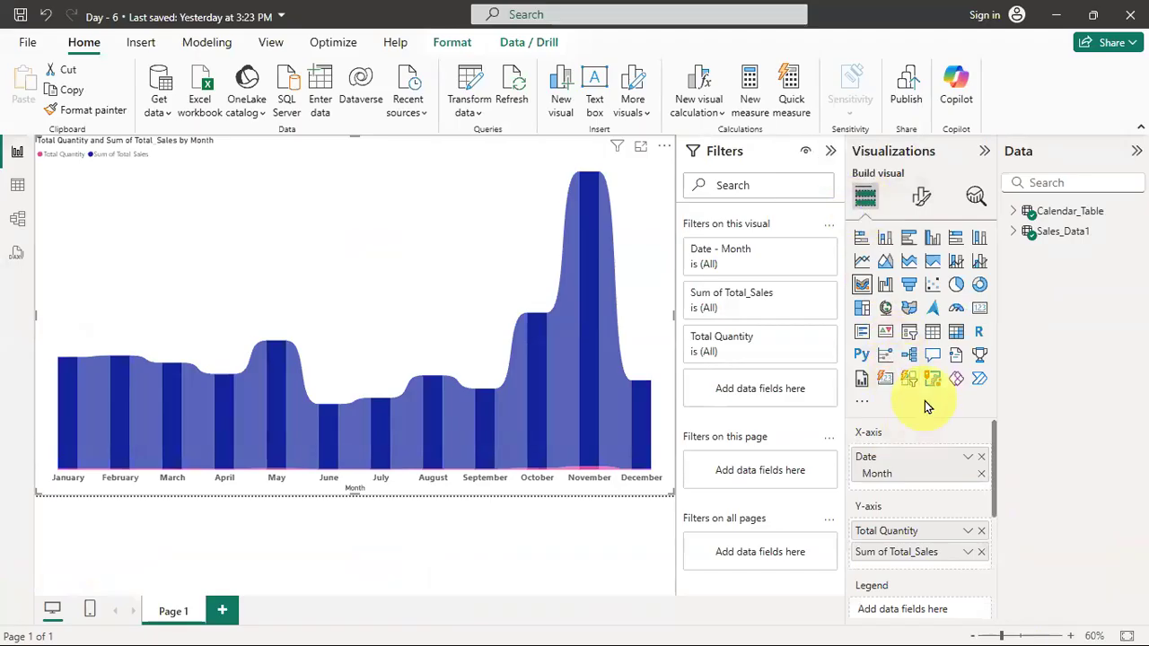
pyautogui.click(981, 551)
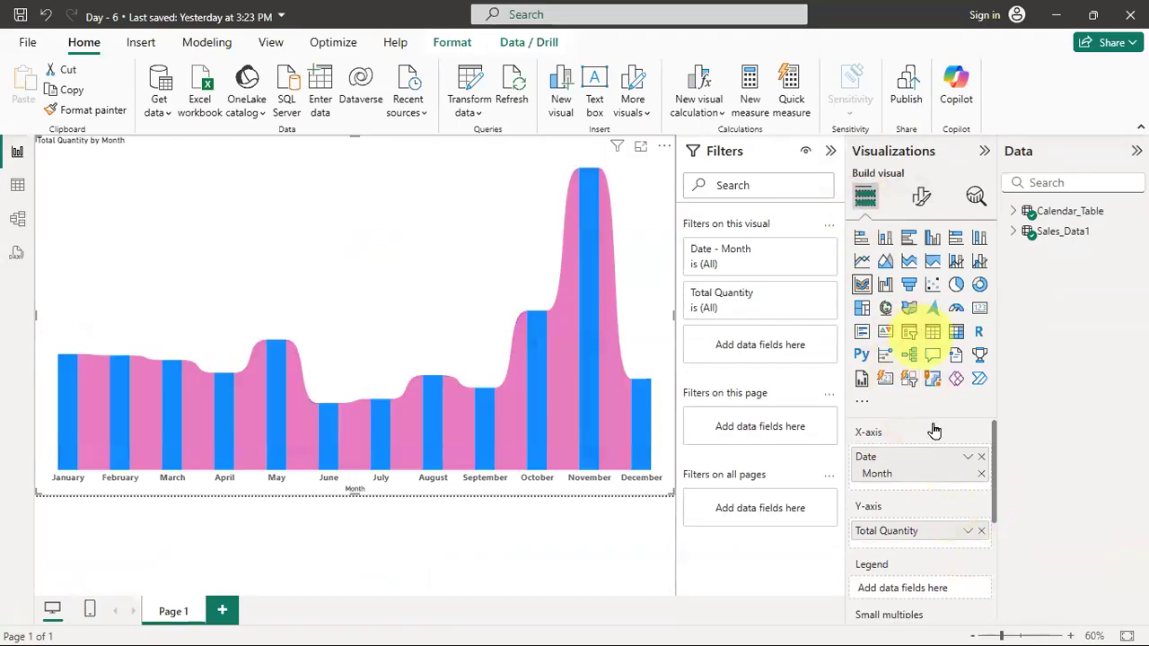
pyautogui.click(1020, 240)
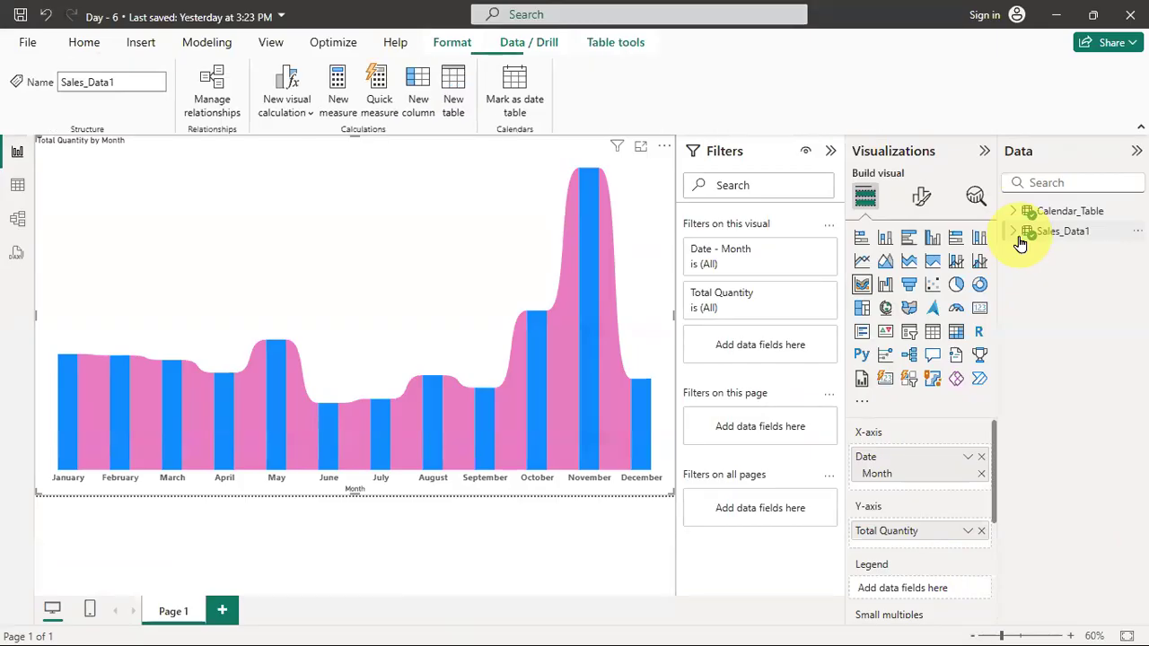
pyautogui.click(1015, 235)
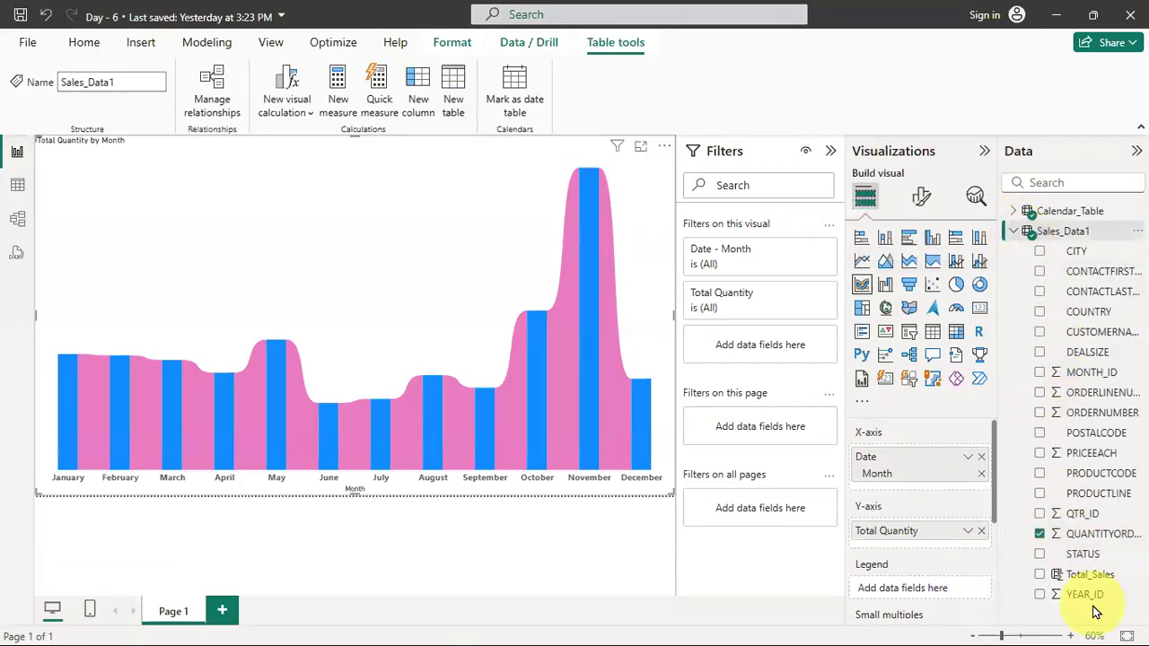
pyautogui.moveTo(1099, 352); pyautogui.dragTo(917, 584)
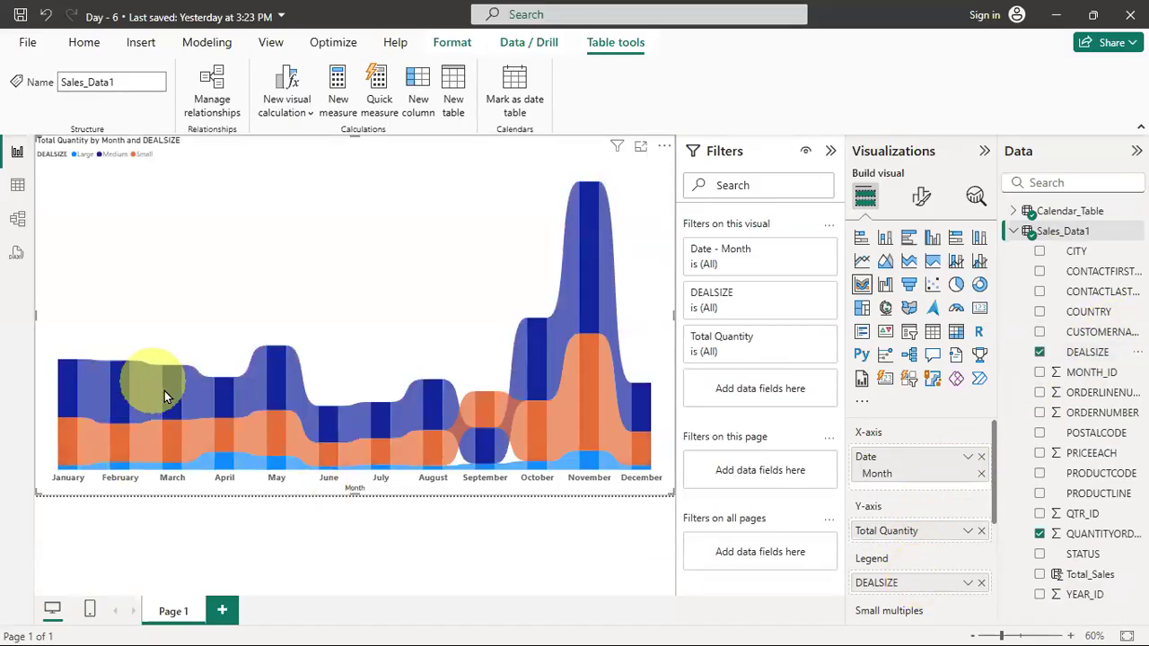
# Compare the DEALSIZE chart with its ribbons switched off, restore the ribbons and return to the chart's build settings.
pyautogui.moveTo(584, 374)
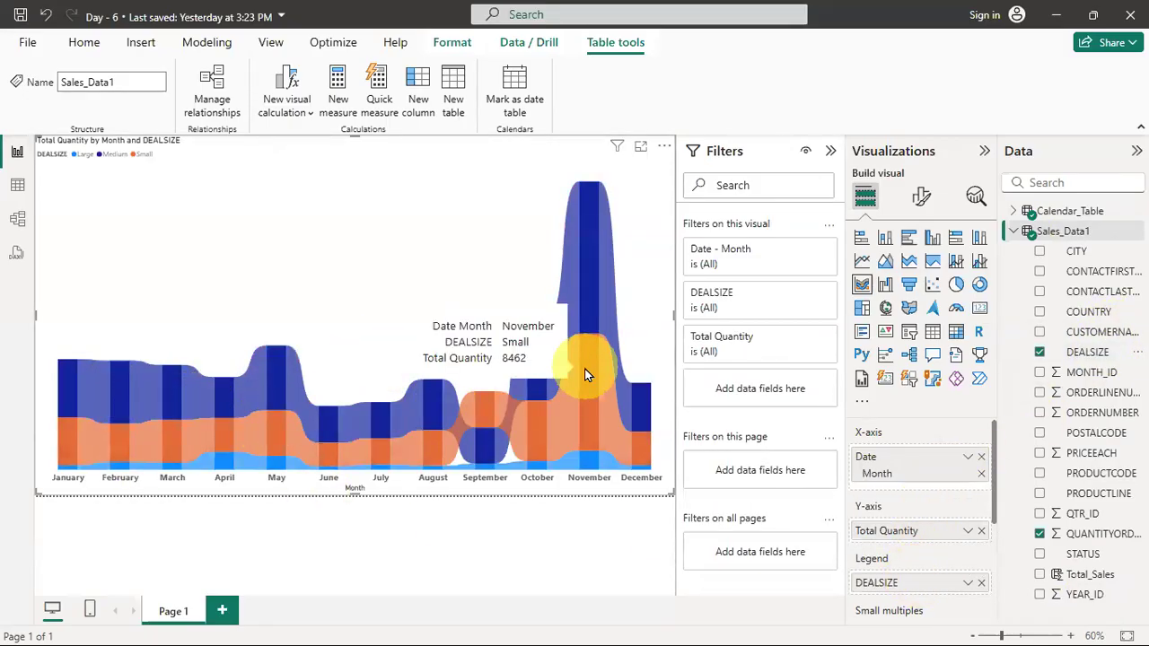
pyautogui.click(921, 195)
pyautogui.scroll(-1, 970, 464)
pyautogui.click(974, 499)
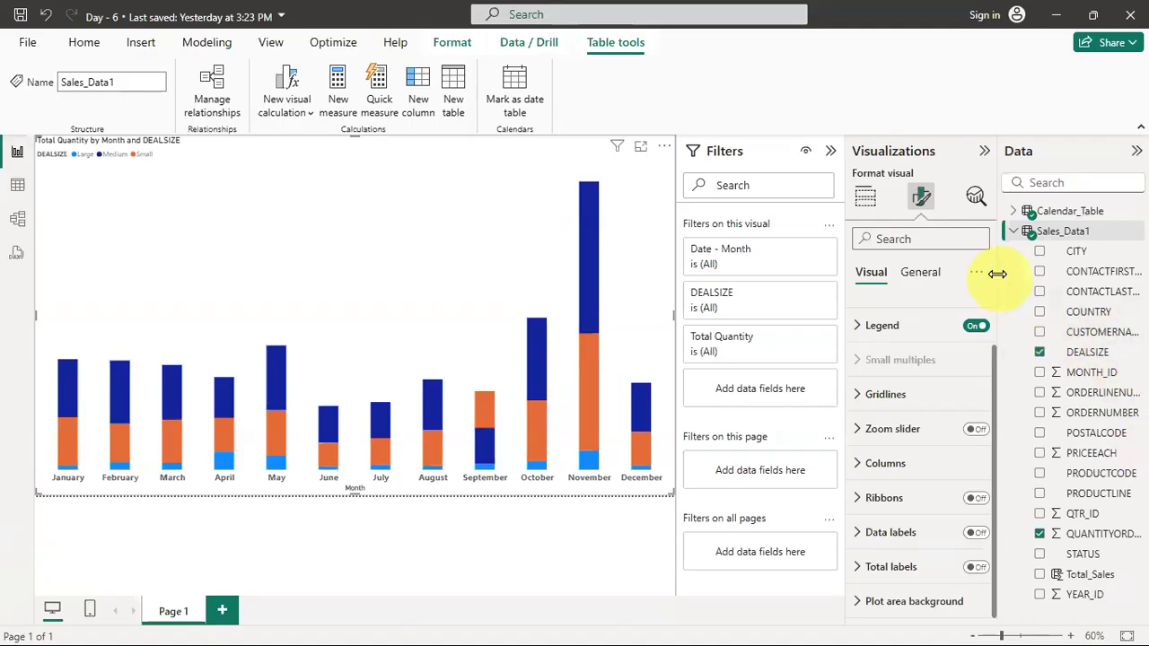
pyautogui.click(1013, 232)
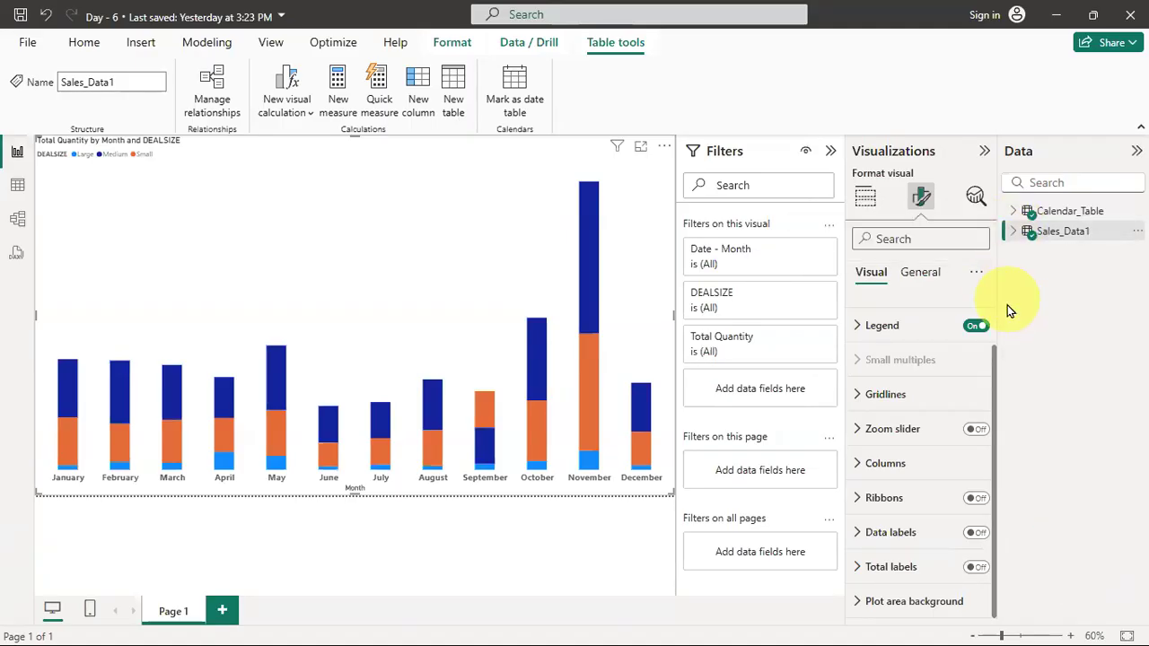
pyautogui.click(868, 201)
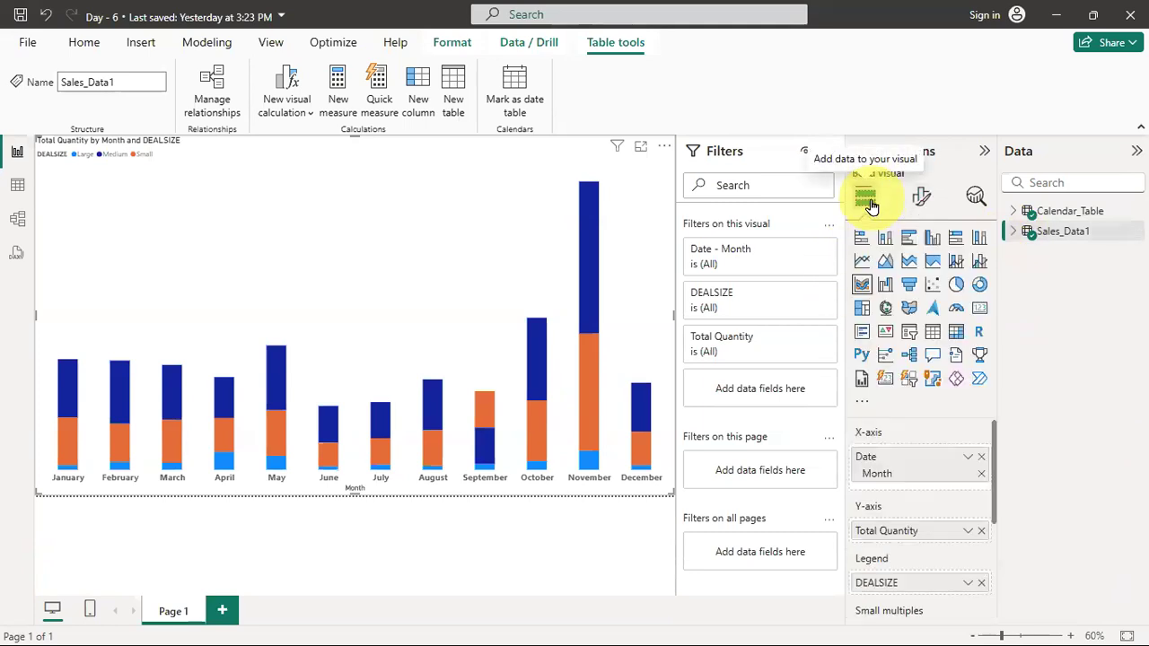
pyautogui.click(913, 193)
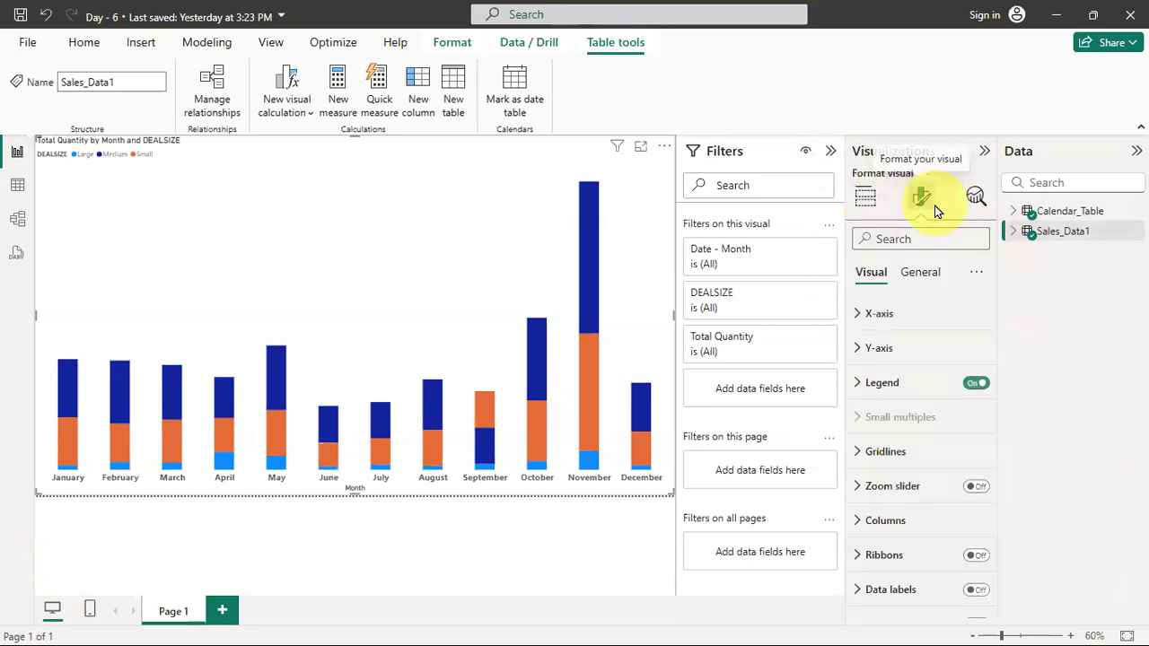
pyautogui.scroll(-2, 942, 395)
pyautogui.click(974, 499)
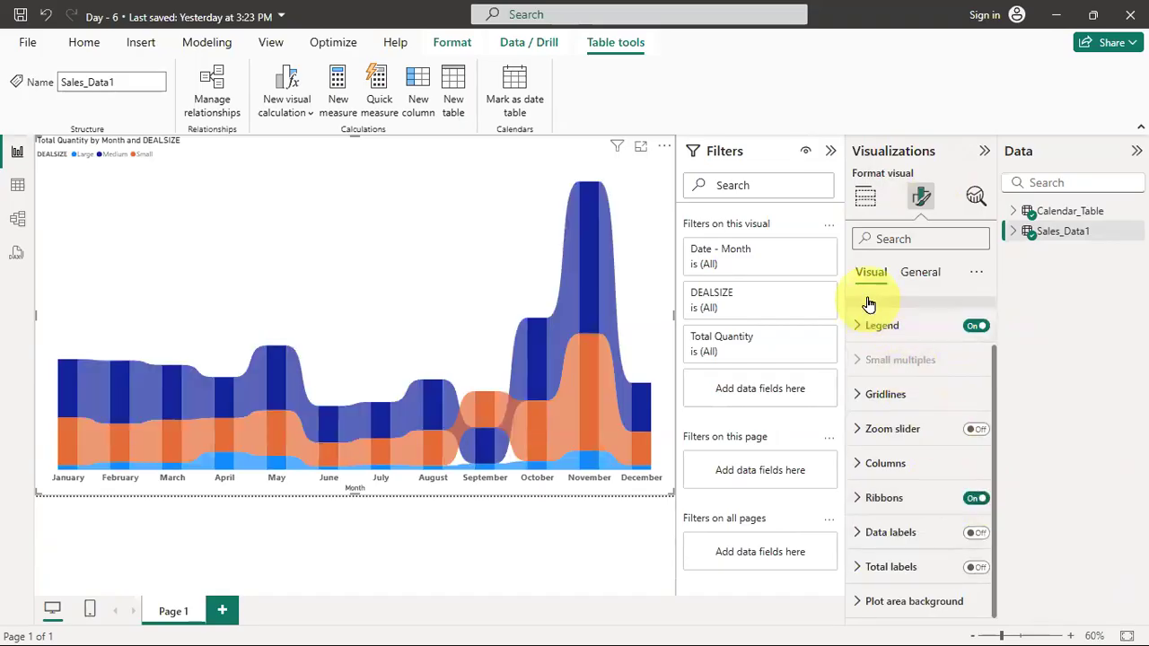
pyautogui.click(864, 195)
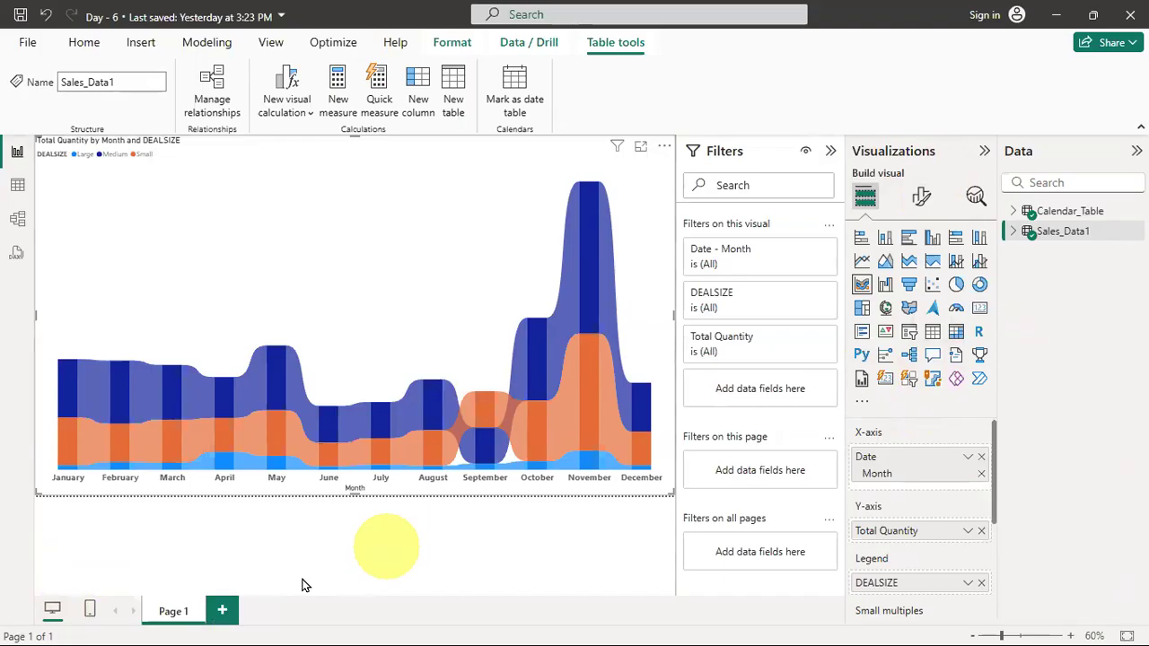
# Add a new report page and bring up the Data for WaterFall Chart workbook for editing in a maximized Excel window.
pyautogui.click(221, 610)
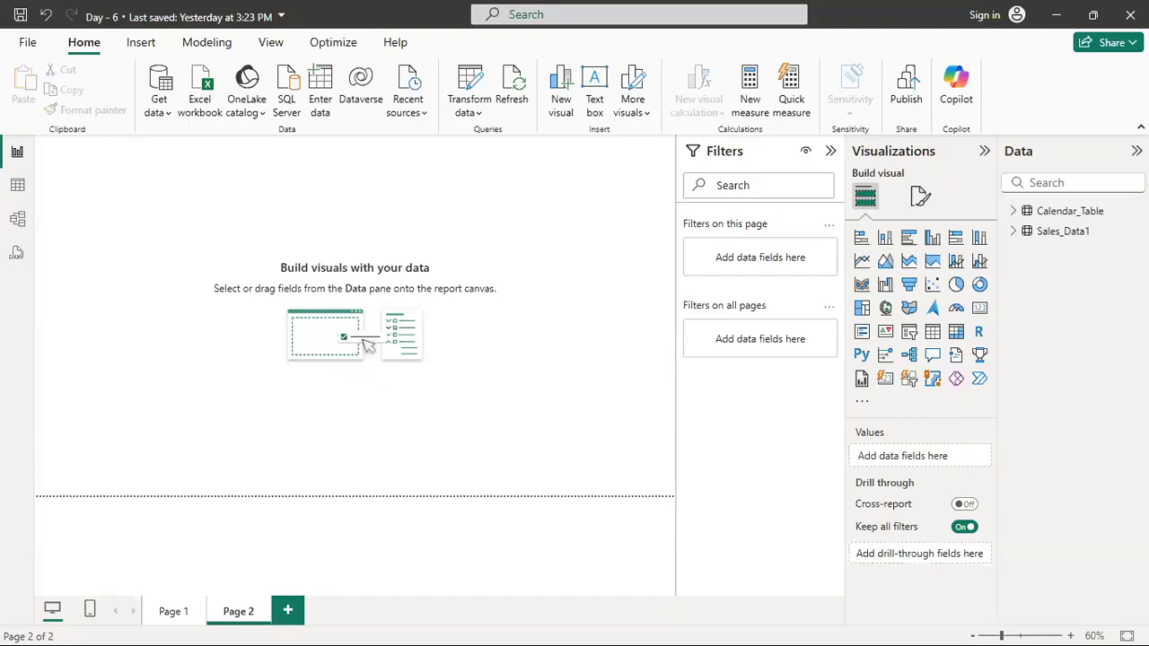
pyautogui.moveTo(1147, 36); pyautogui.dragTo(1061, 53)
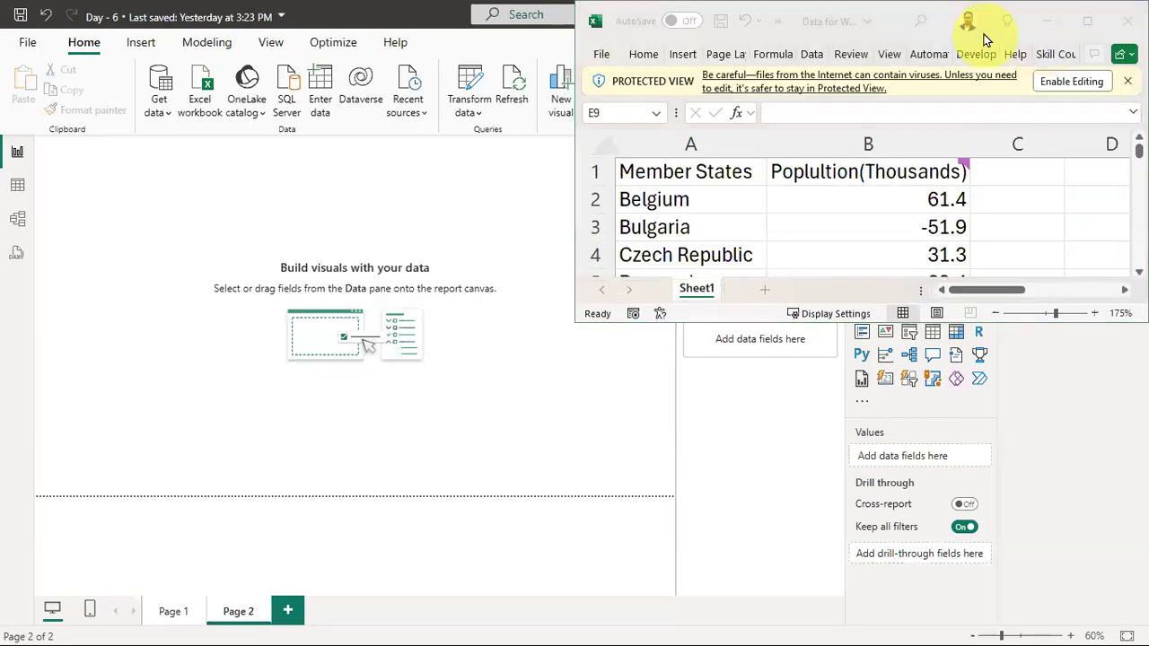
pyautogui.click(1089, 24)
pyautogui.click(1089, 24)
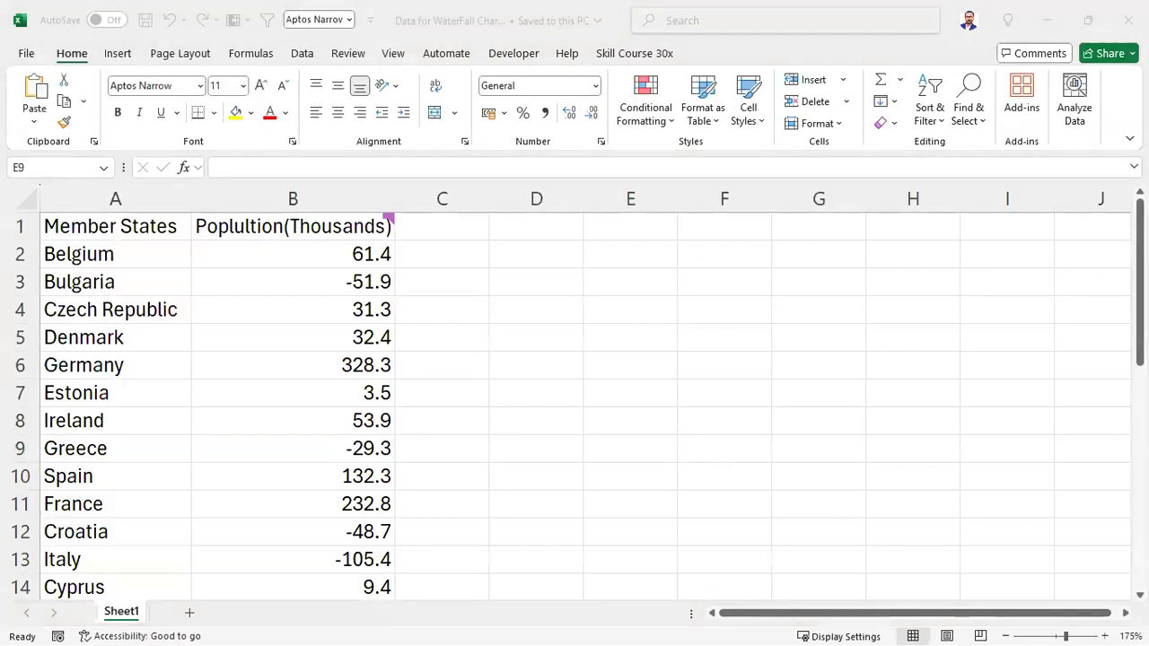
# Switch to the Day 6 folder in File Explorer and open the file properties of Data for WaterFall Chart.xlsx.
pyautogui.hotkey('alt', 'Tab')
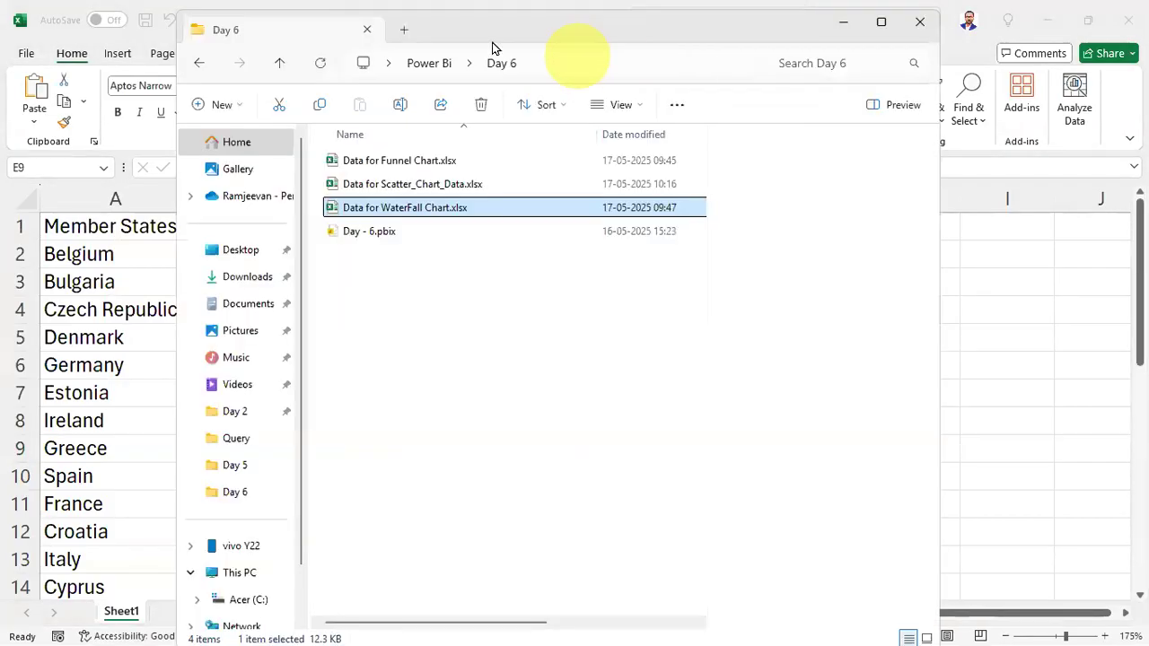
pyautogui.moveTo(484, 33); pyautogui.dragTo(524, 45)
pyautogui.moveTo(669, 22); pyautogui.dragTo(637, 78)
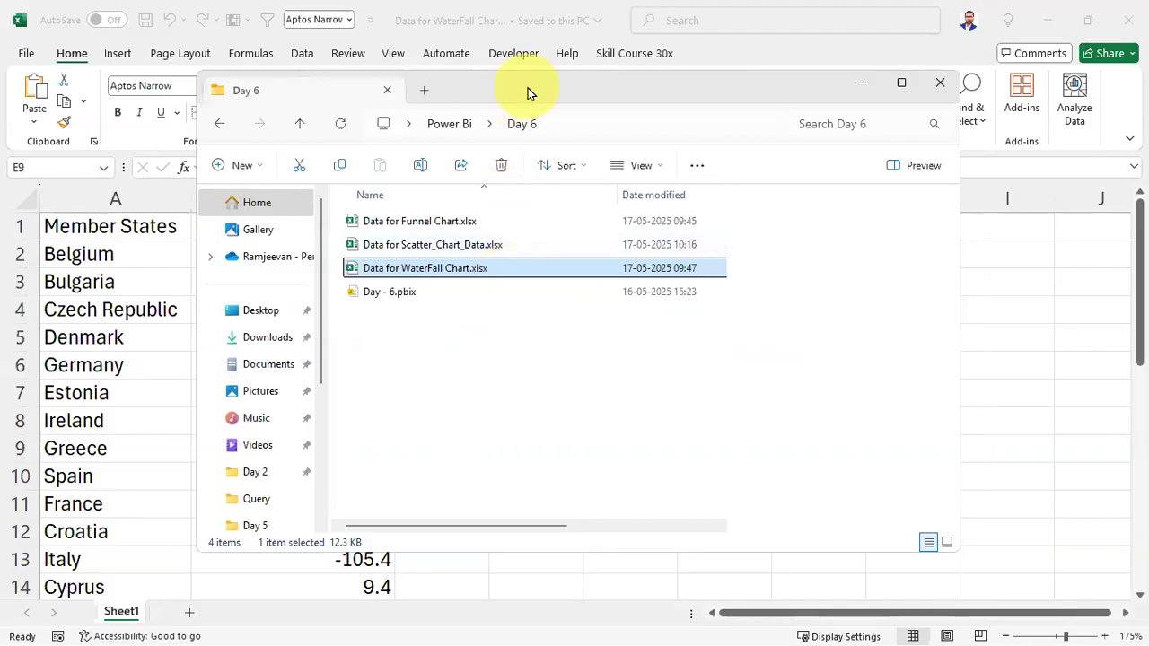
pyautogui.moveTo(532, 85); pyautogui.dragTo(542, 61)
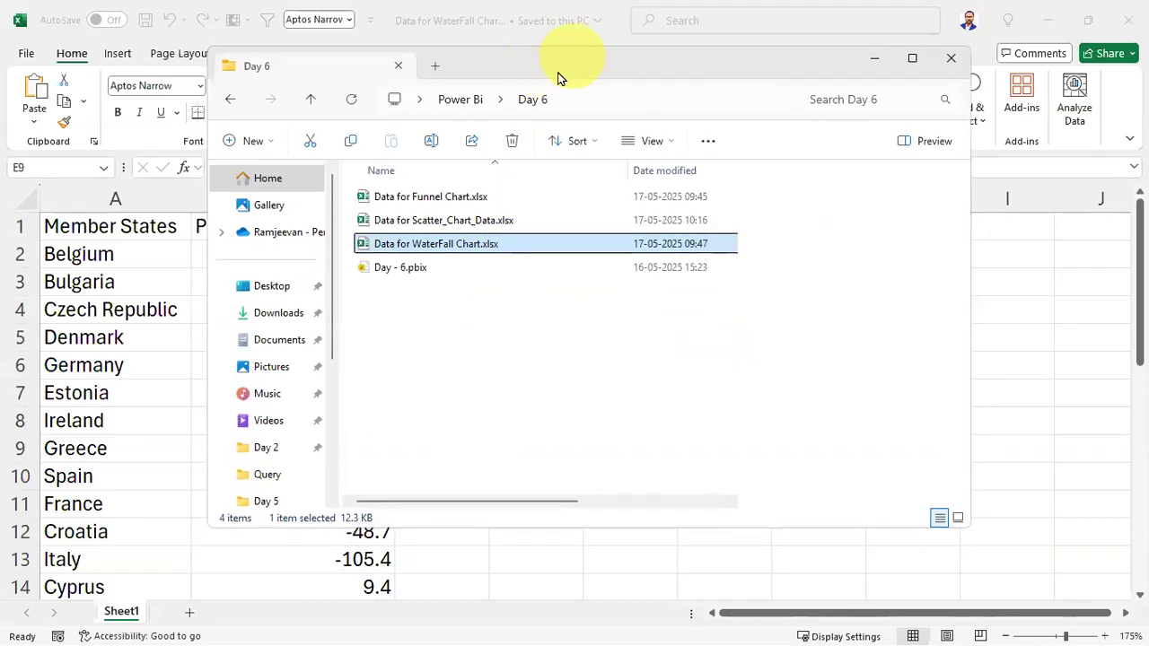
pyautogui.rightClick(438, 248)
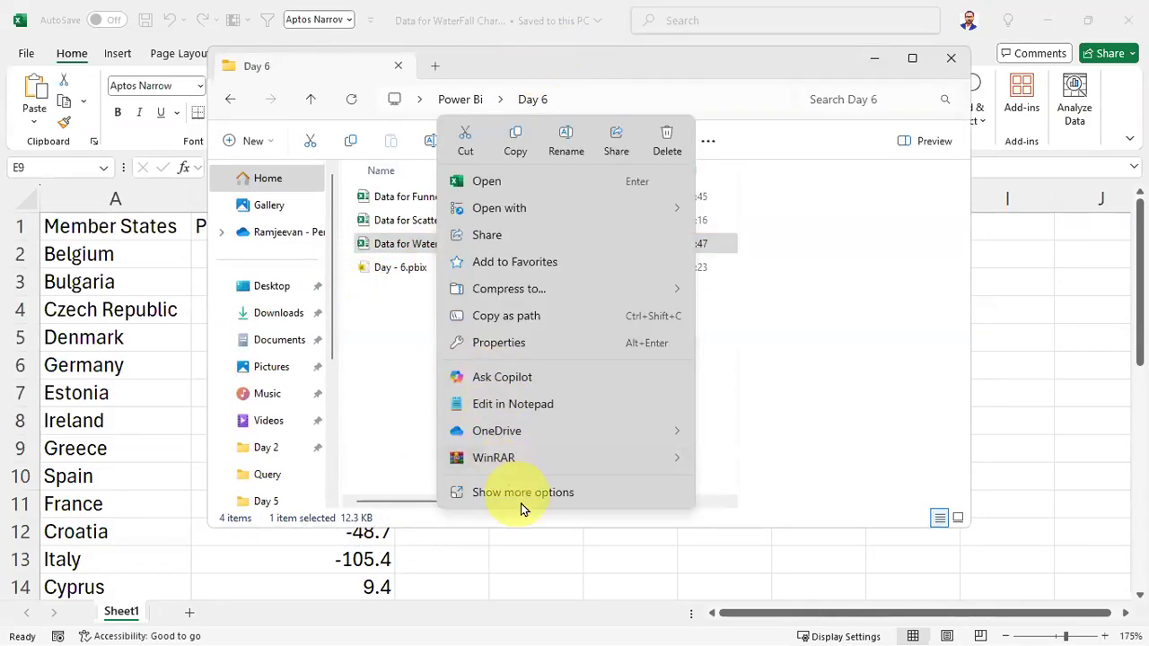
pyautogui.click(509, 344)
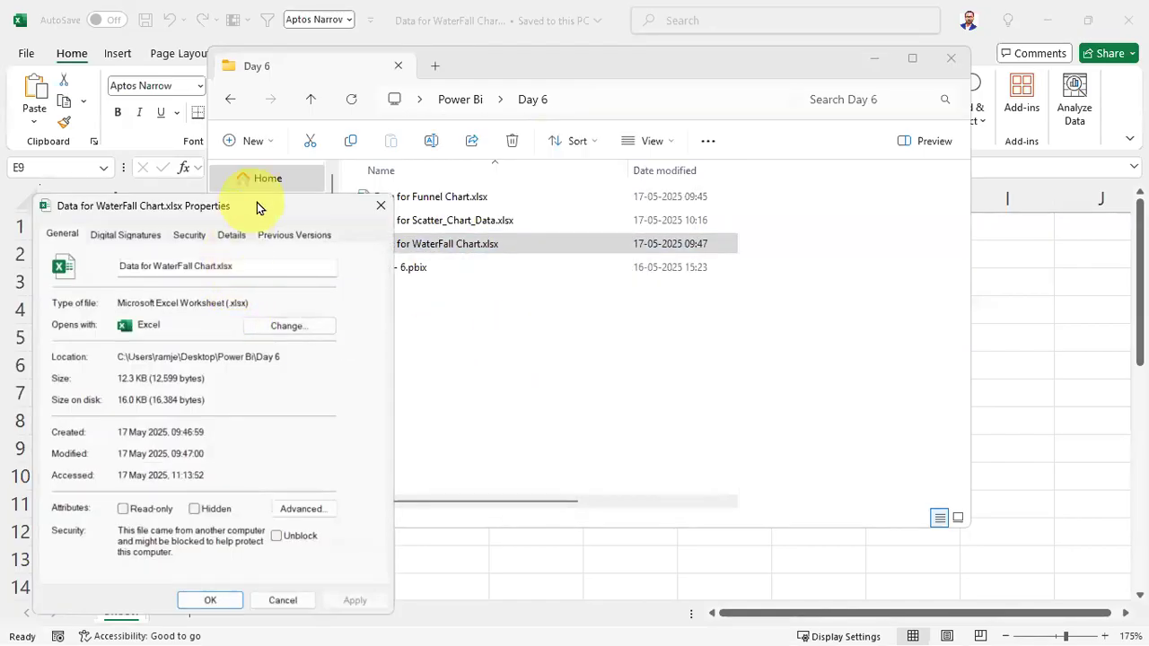
pyautogui.moveTo(256, 205); pyautogui.dragTo(632, 42)
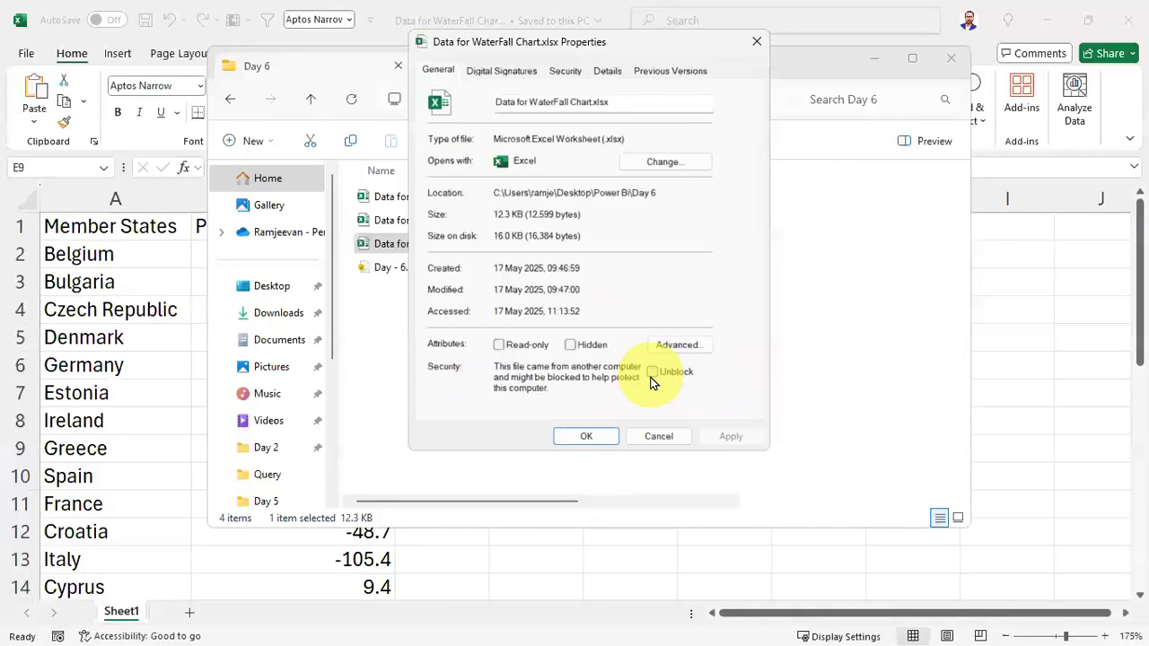
# Unblock Data for WaterFall Chart.xlsx, apply the change and close its properties.
pyautogui.click(653, 375)
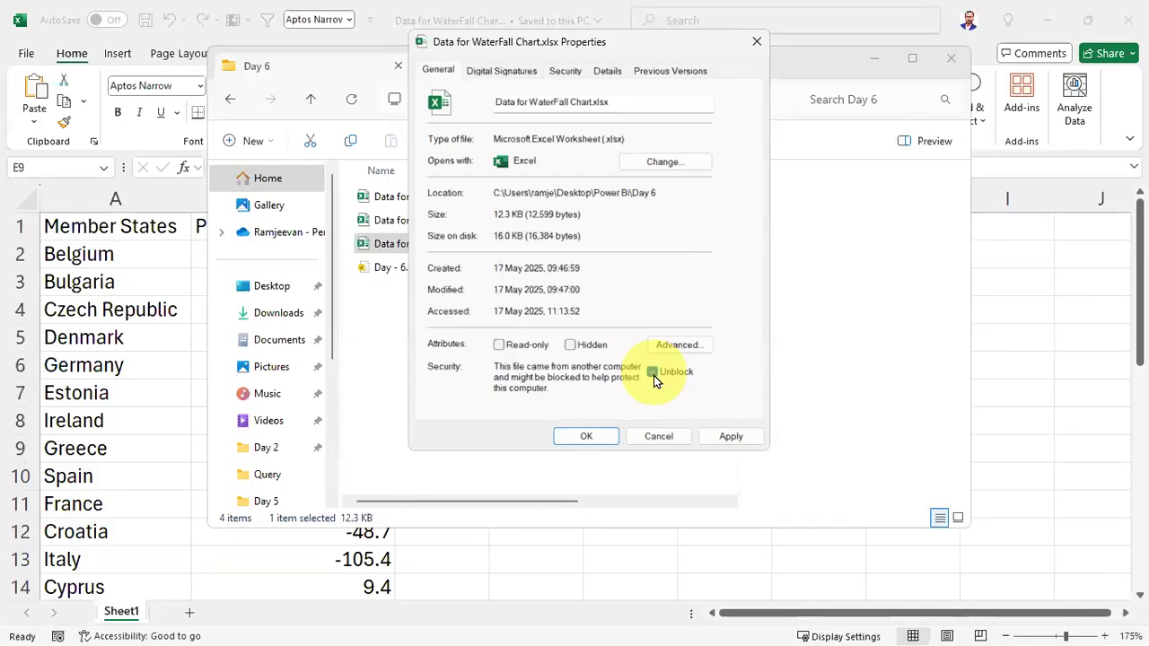
pyautogui.click(732, 437)
pyautogui.click(581, 436)
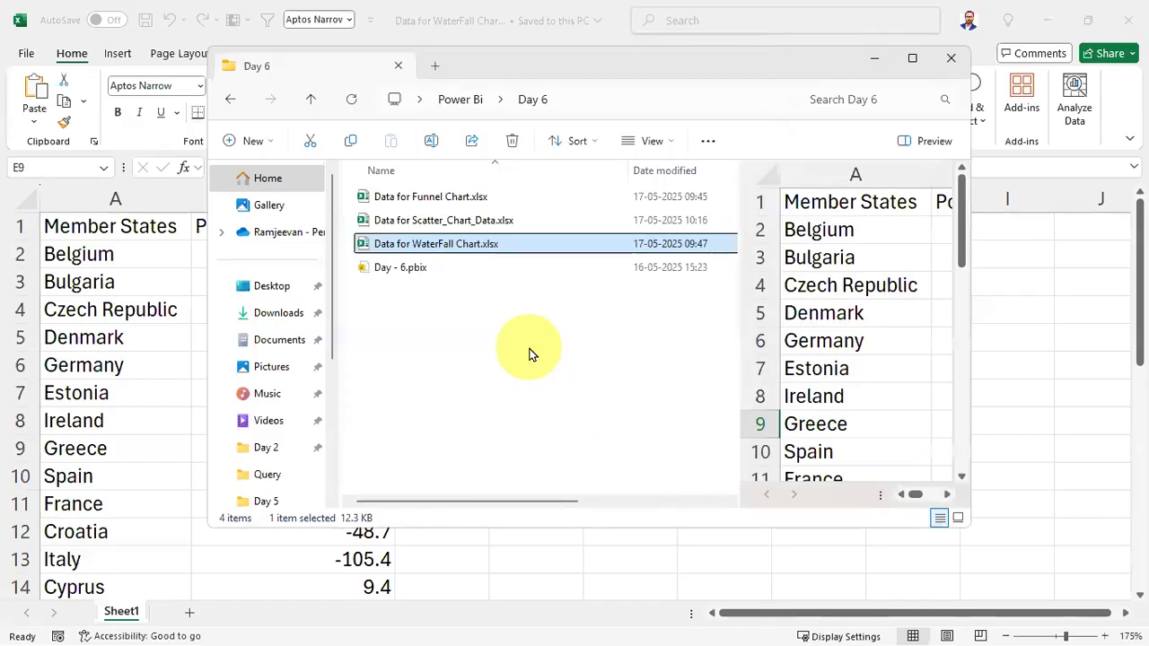
pyautogui.click(529, 350)
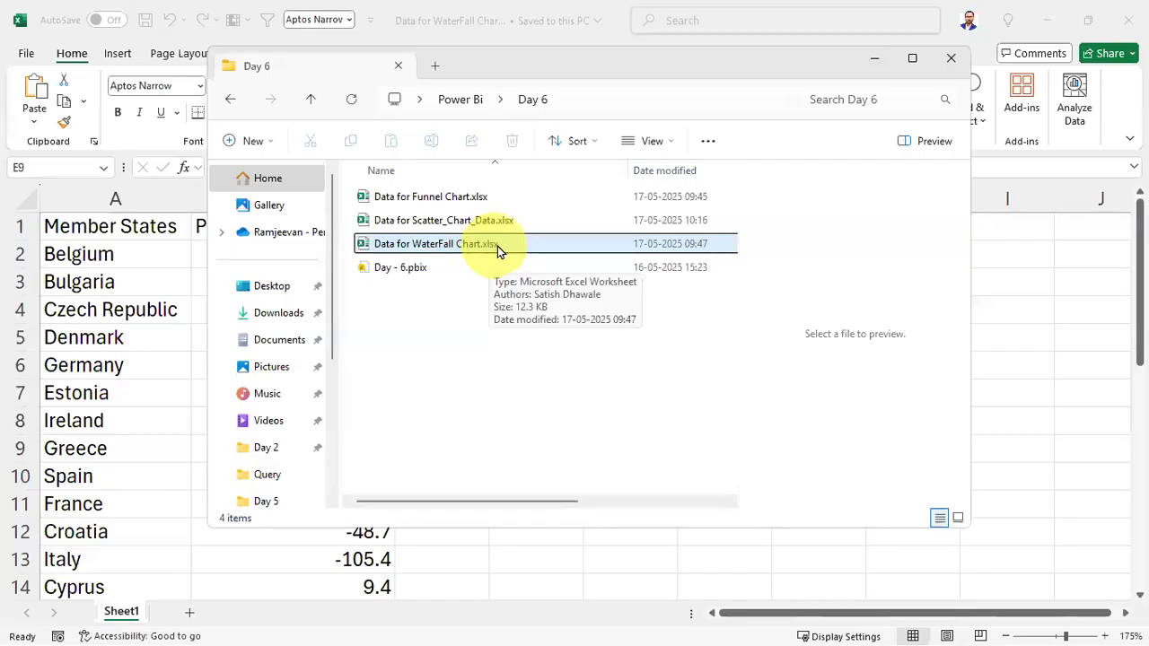
# Return to the Excel workbook and examine the Member States and population columns from the header row down to the total row.
pyautogui.click(113, 248)
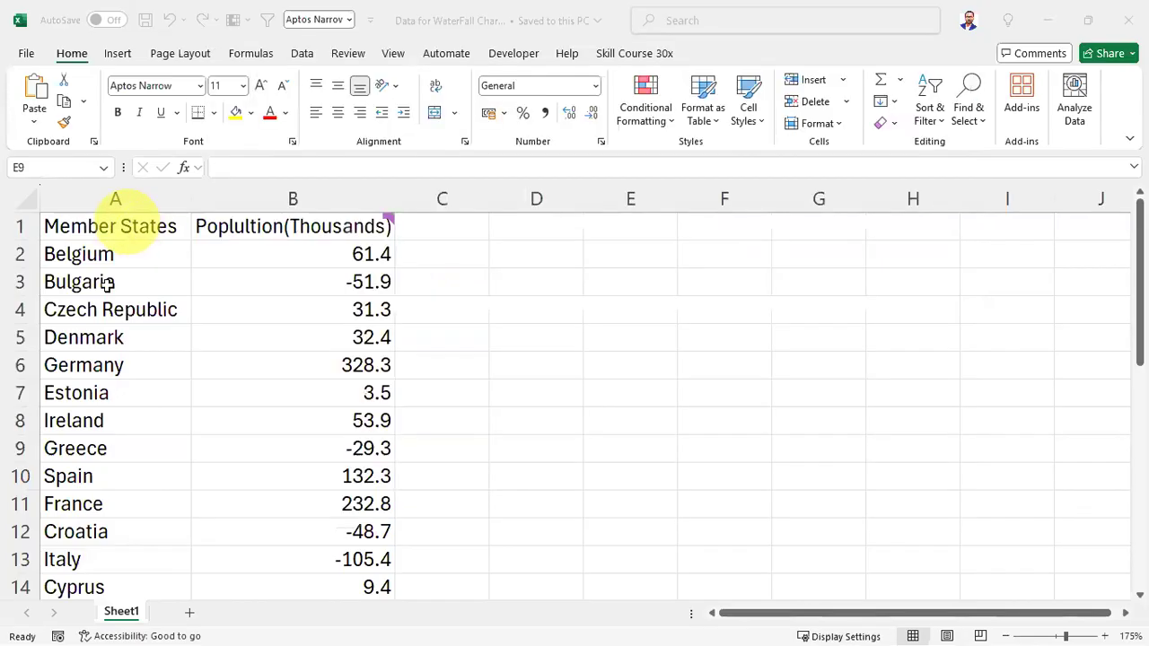
pyautogui.click(231, 229)
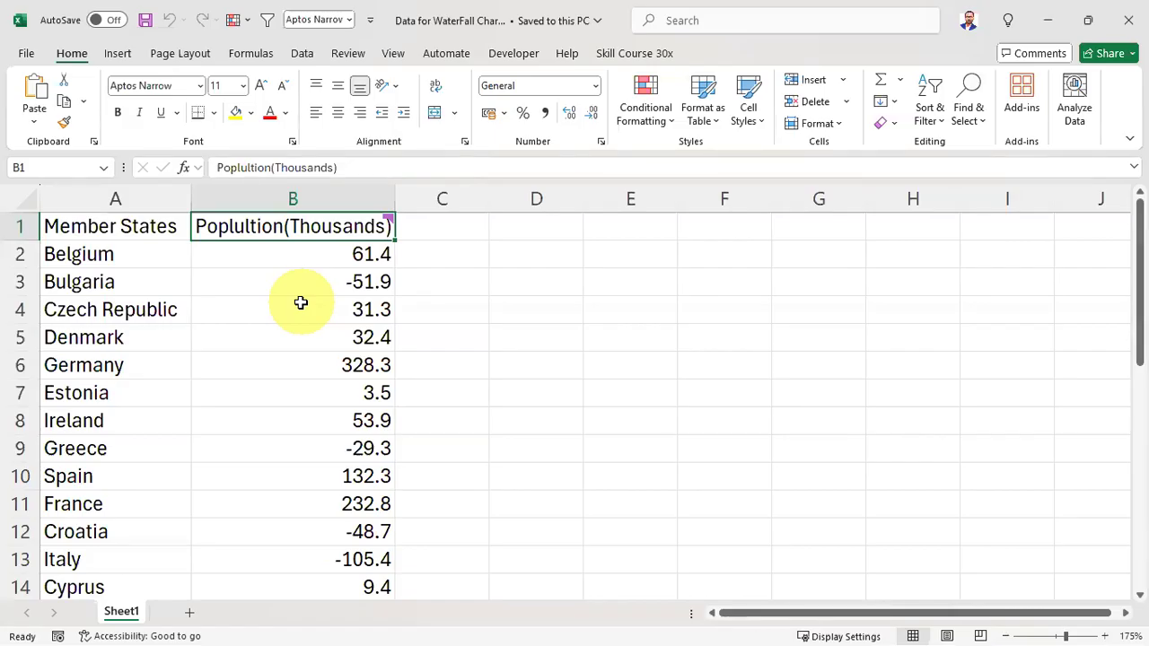
pyautogui.click(294, 341)
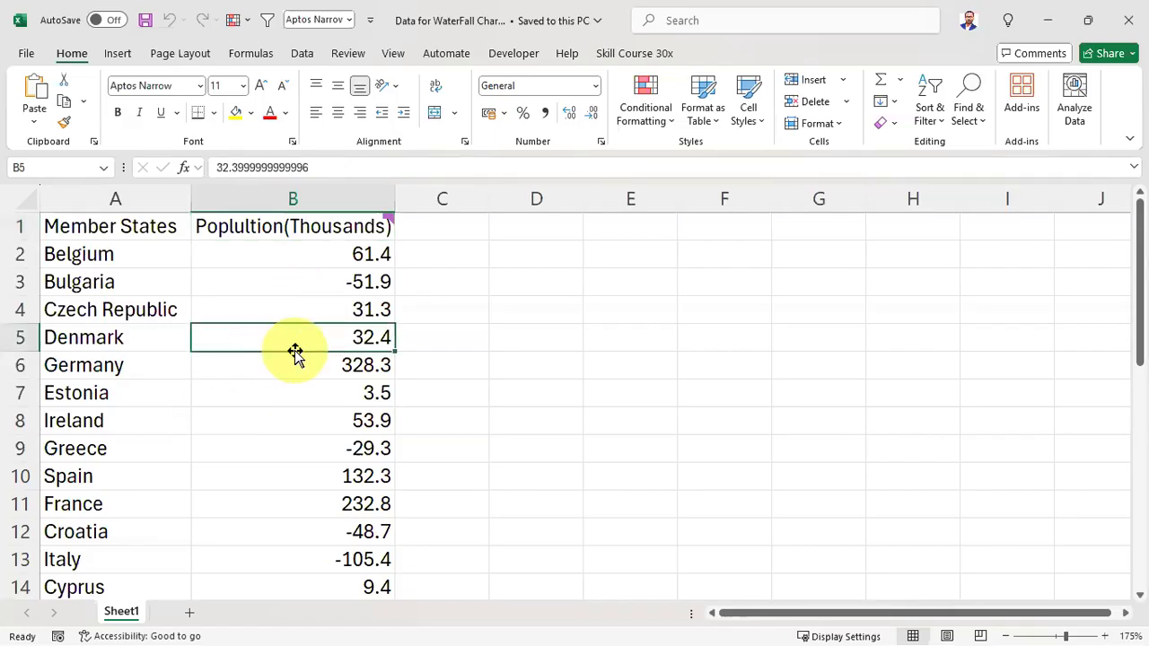
pyautogui.scroll(-7, 295, 337)
pyautogui.scroll(-7, 296, 338)
pyautogui.scroll(13, 296, 337)
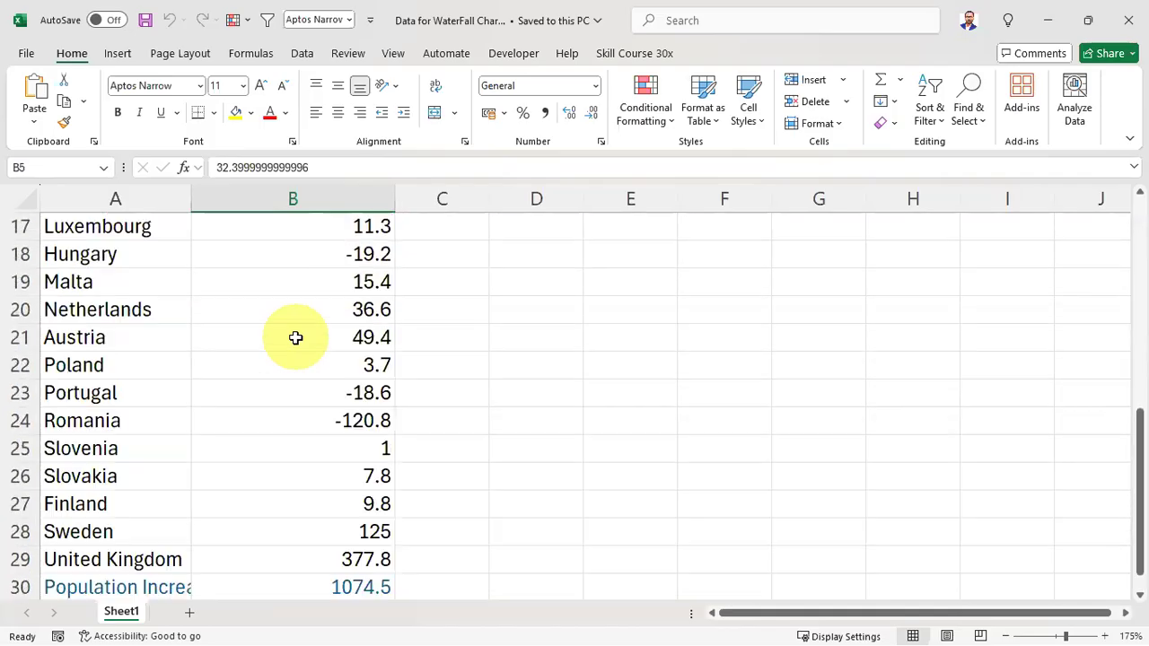
pyautogui.click(293, 253)
pyautogui.moveTo(49, 218); pyautogui.dragTo(336, 531)
pyautogui.click(368, 340)
pyautogui.scroll(6, 374, 405)
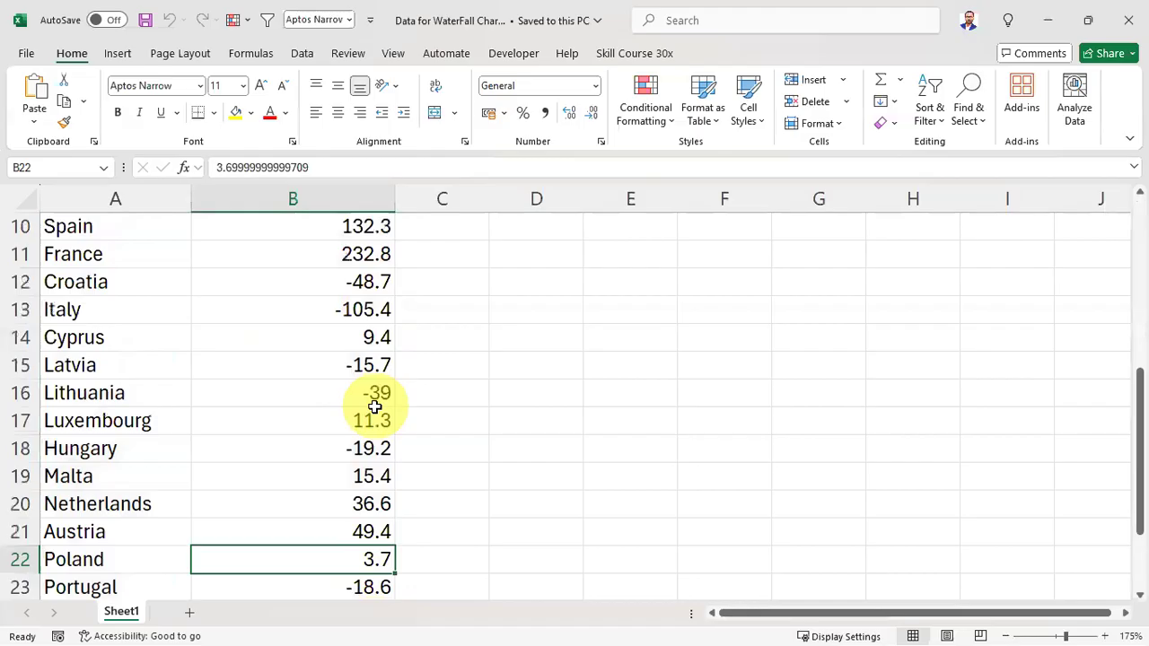
pyautogui.moveTo(341, 257); pyautogui.dragTo(343, 547)
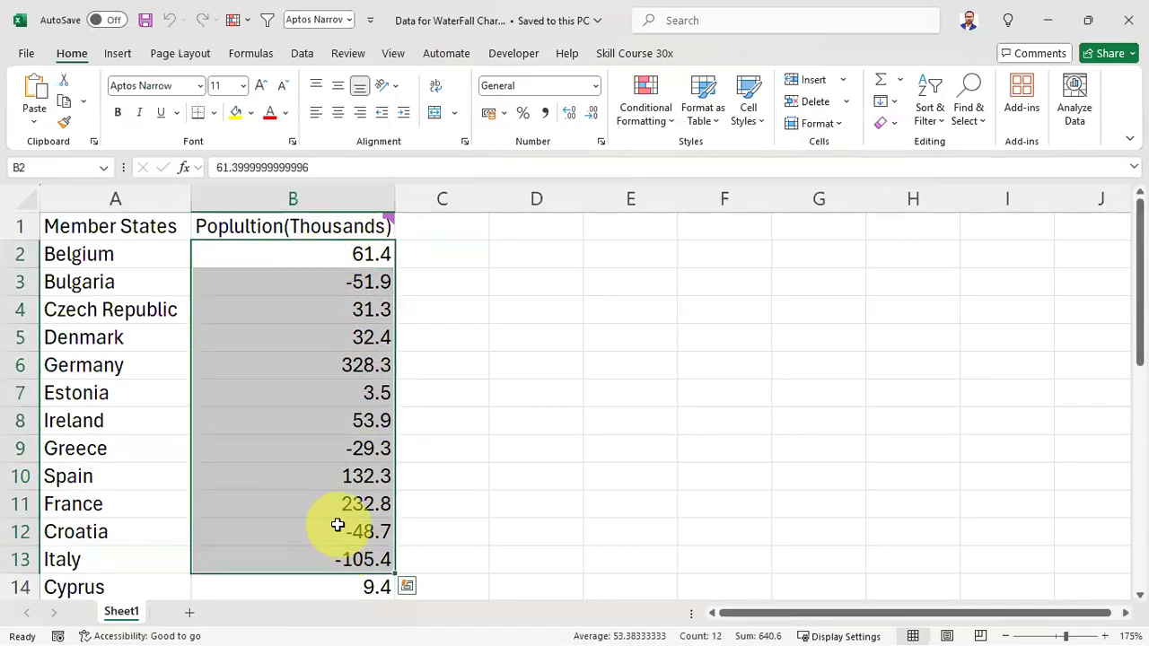
# Select the member state names in A2:A29 and the matching population values, leaving out the total row.
pyautogui.click(90, 254)
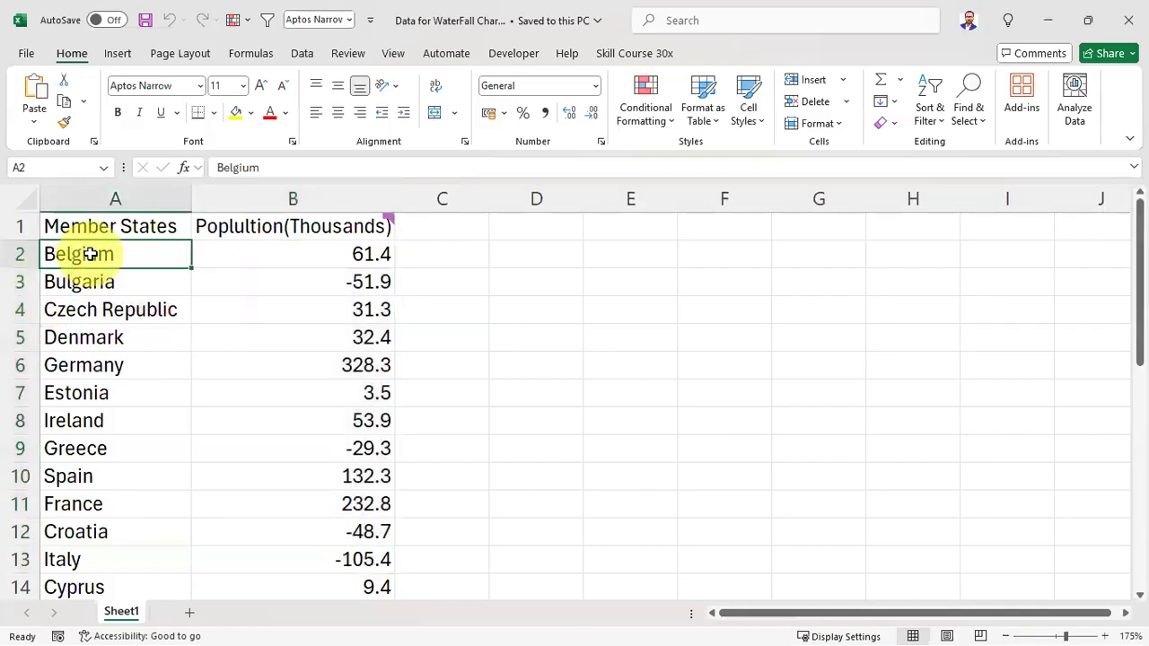
pyautogui.hotkey('ctrl', 'shift', 'Down')
pyautogui.hotkey('shift', 'Up')
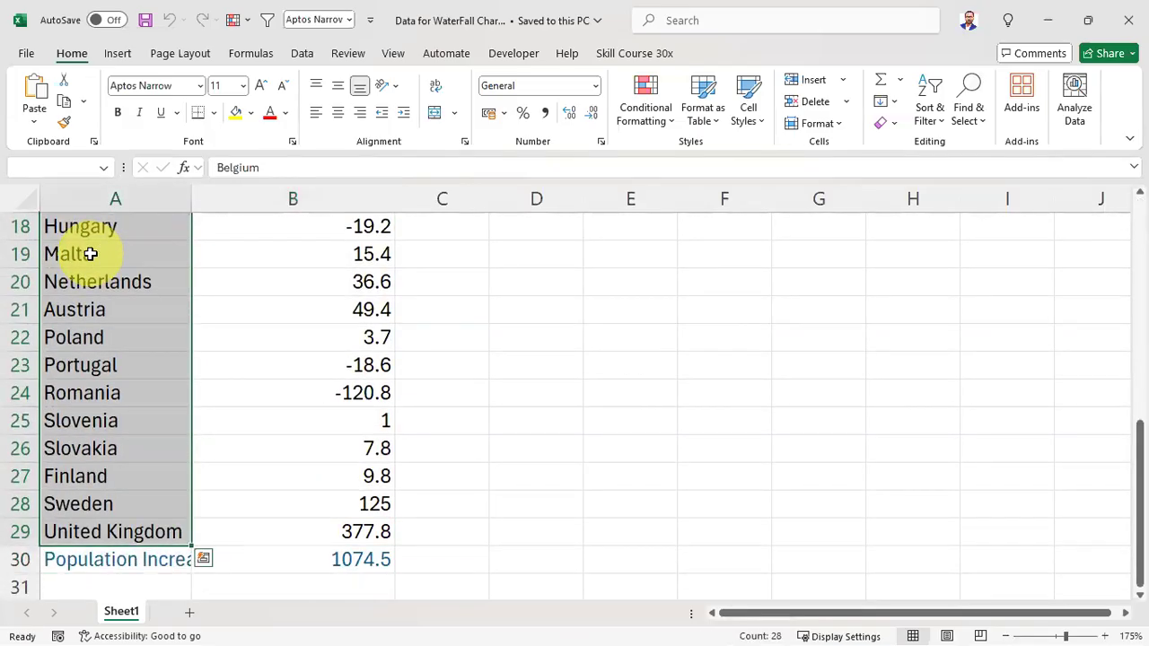
pyautogui.press('Right')
pyautogui.press('Up')
pyautogui.press('Down')
pyautogui.hotkey('ctrl', 'shift', 'Down')
pyautogui.hotkey('shift', 'Up')
pyautogui.press('Up')
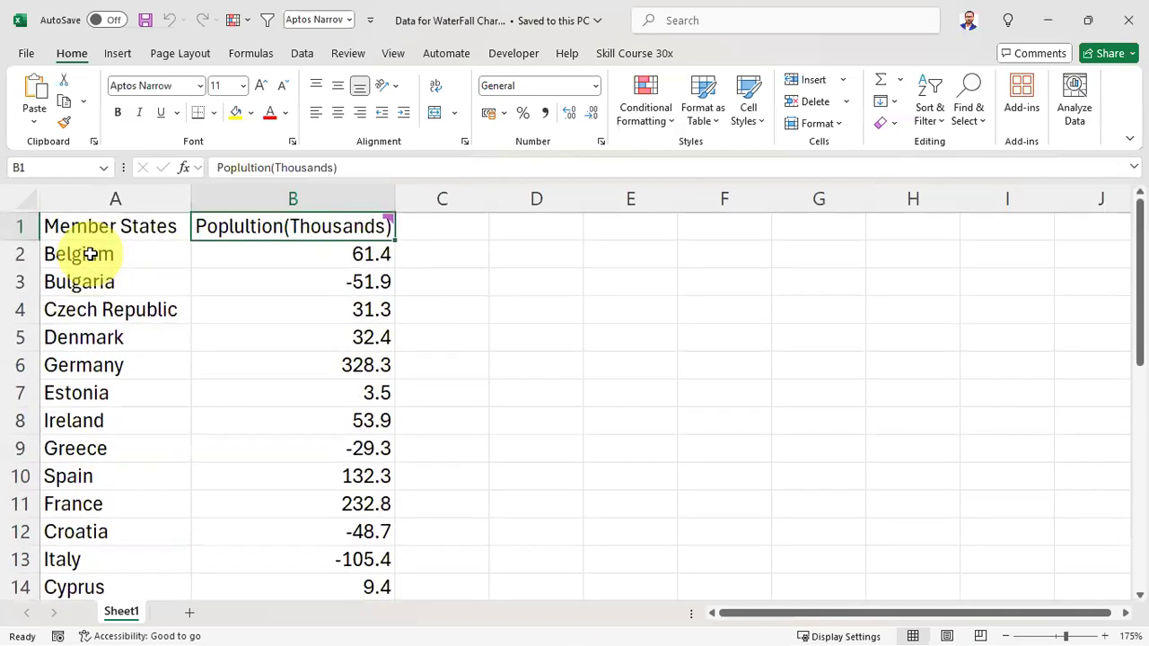
# Check the sum of the population values in B2:B29 against the total row, and highlight the table range A1:B13.
pyautogui.press('Down')
pyautogui.hotkey('ctrl', 'Down')
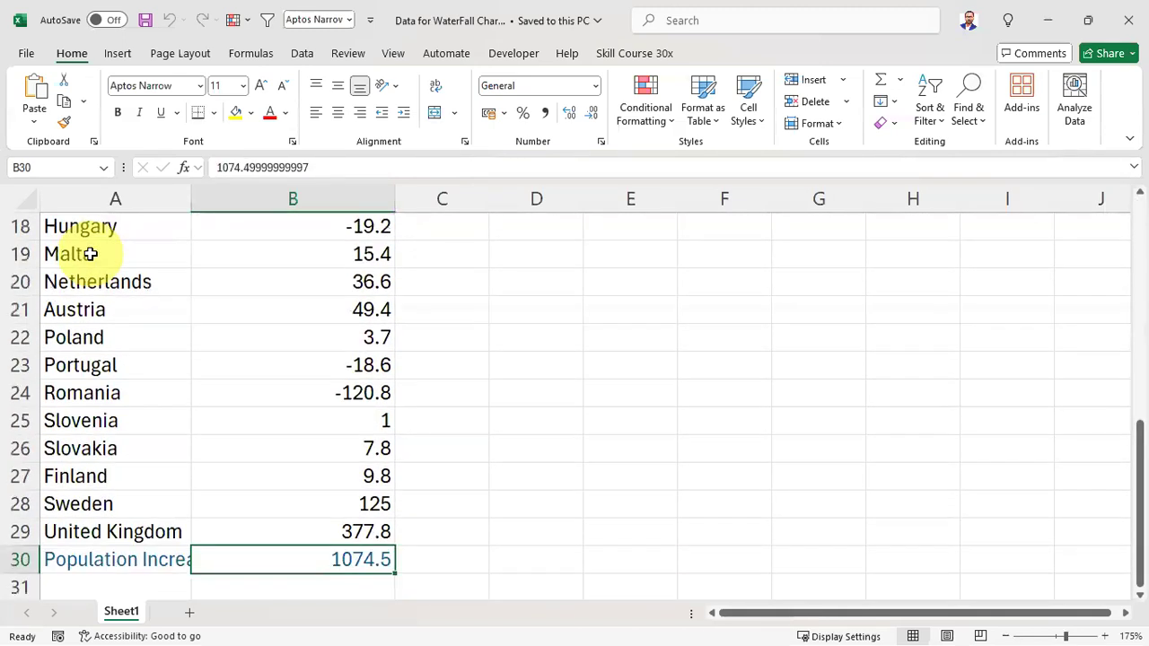
pyautogui.press('Up')
pyautogui.hotkey('ctrl', 'shift', 'Up')
pyautogui.hotkey('shift', 'Down')
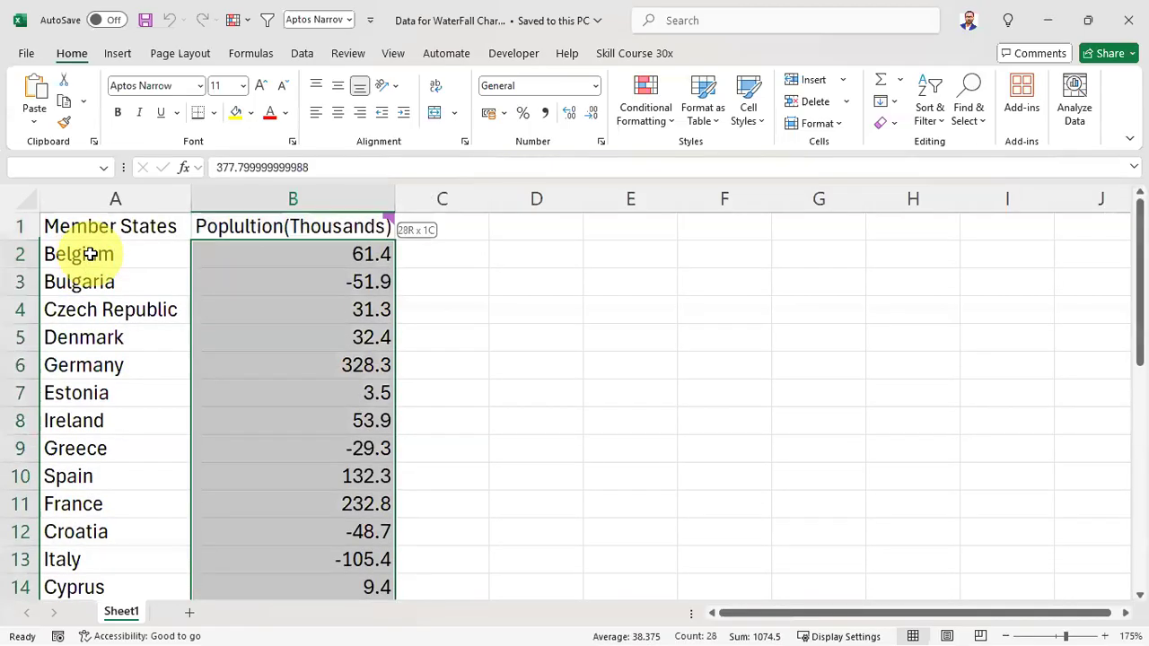
pyautogui.click(309, 275)
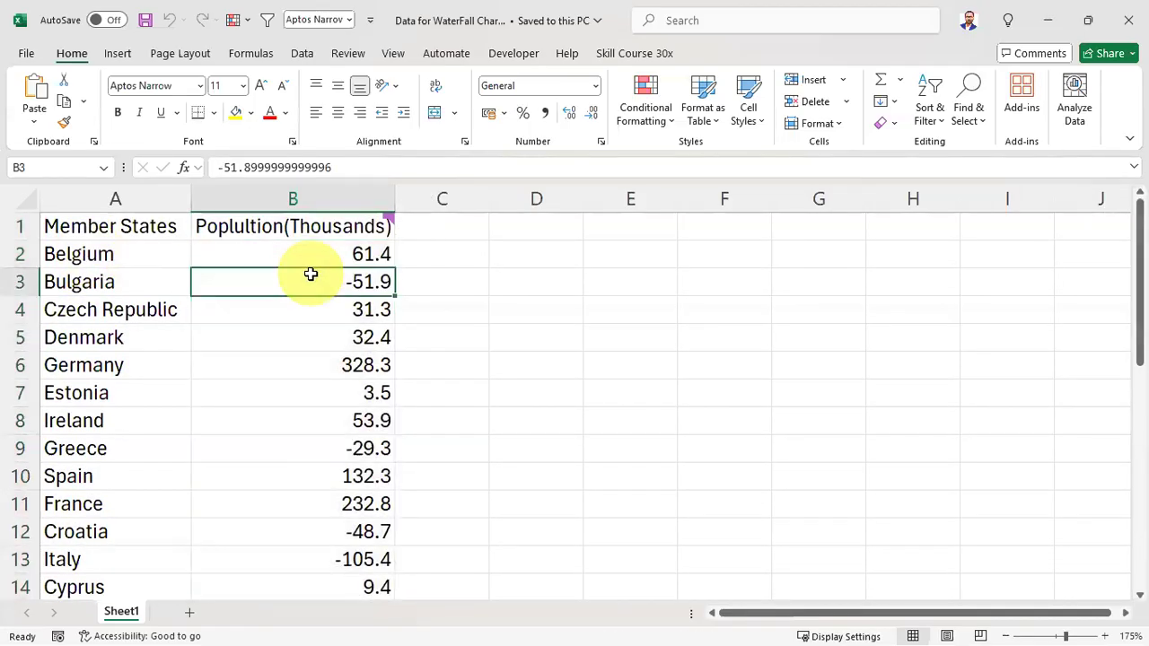
pyautogui.moveTo(103, 225); pyautogui.dragTo(353, 558)
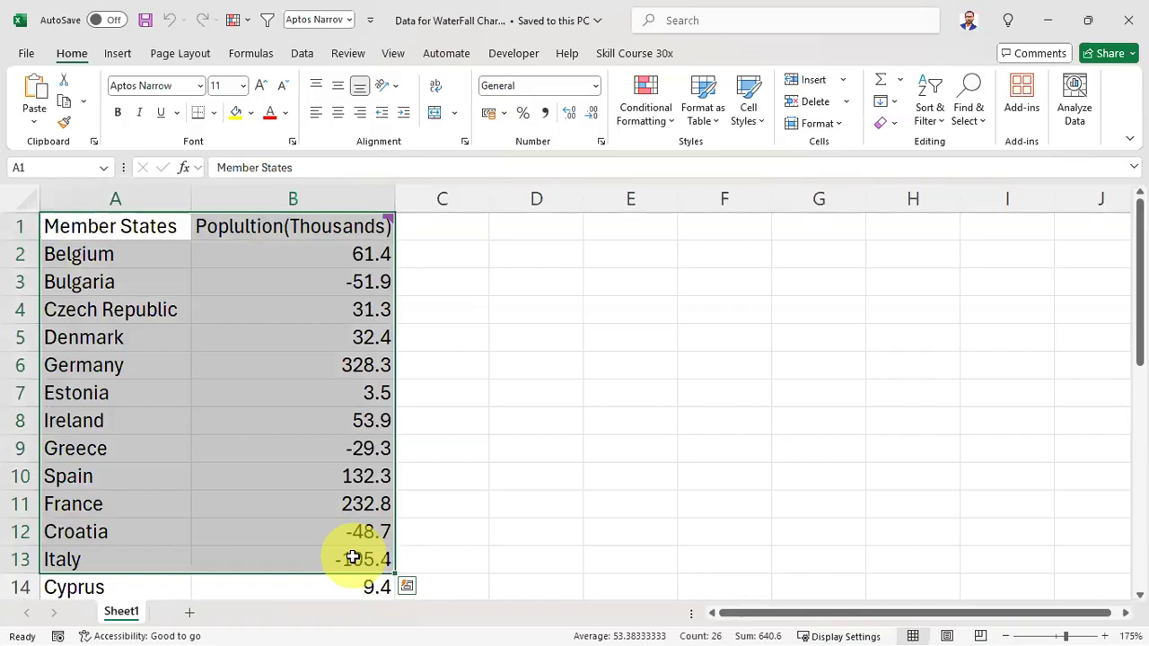
pyautogui.click(320, 314)
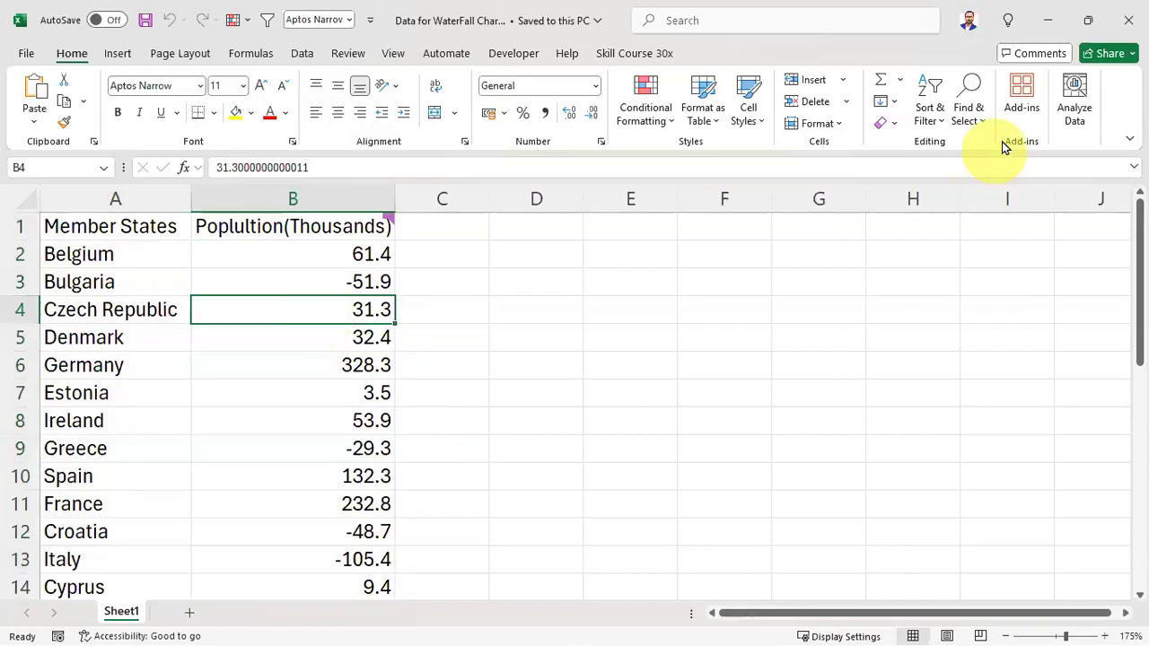
# Minimize the workbook, return to the empty Page 2 in Power BI and start an Excel workbook import.
pyautogui.click(1046, 19)
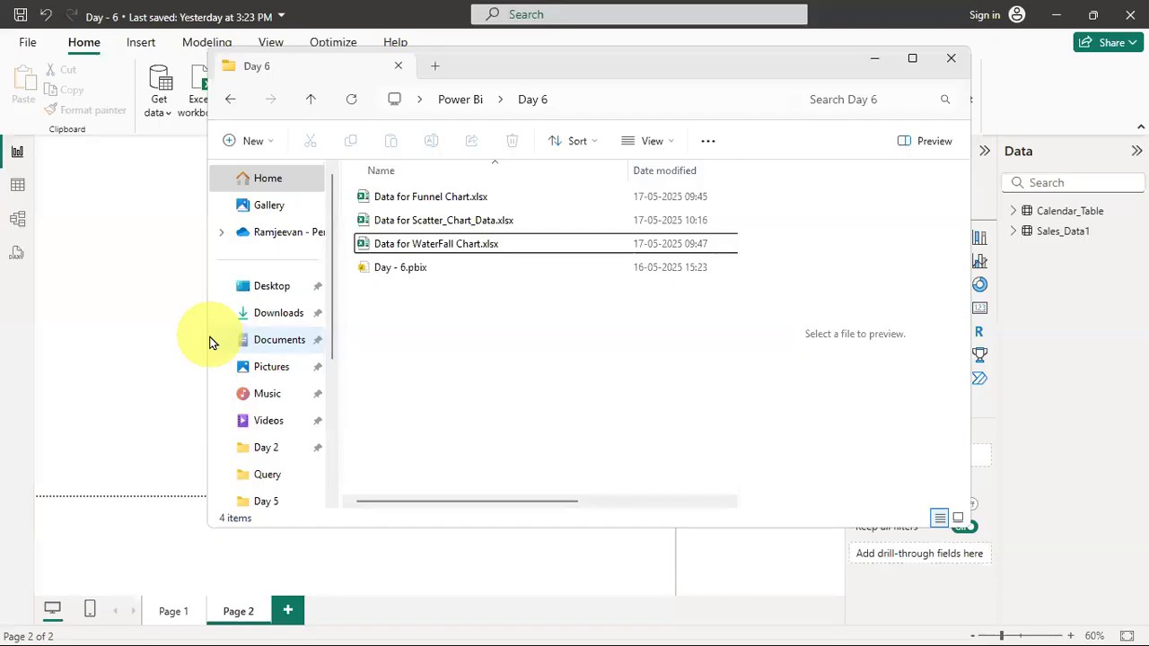
pyautogui.click(107, 264)
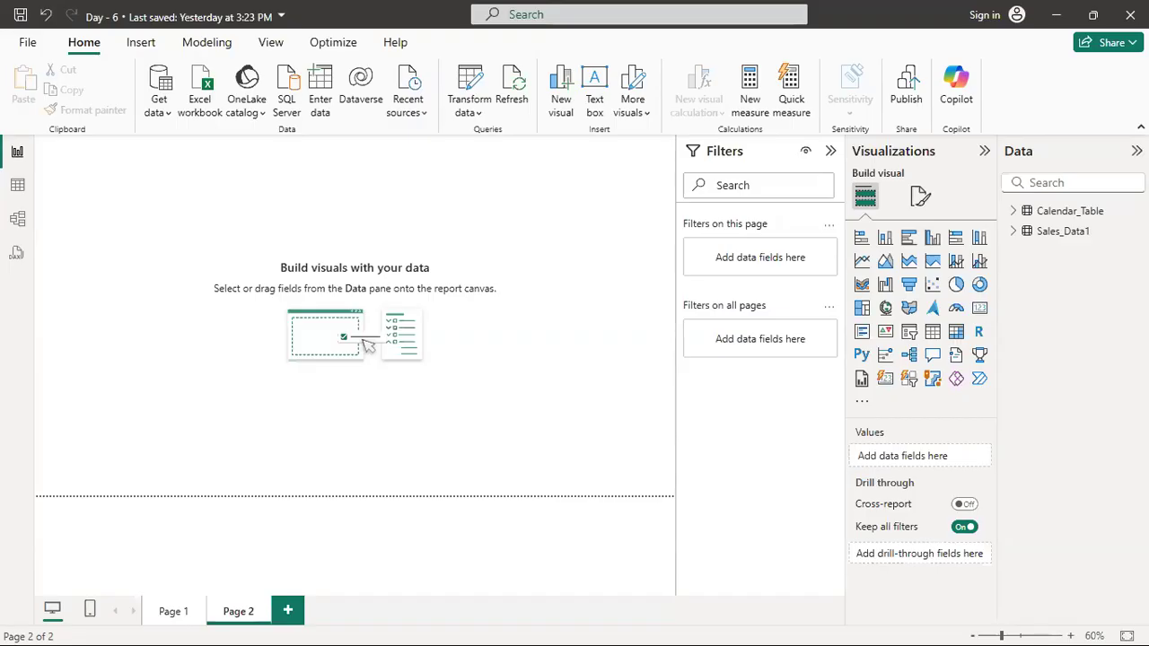
pyautogui.click(967, 505)
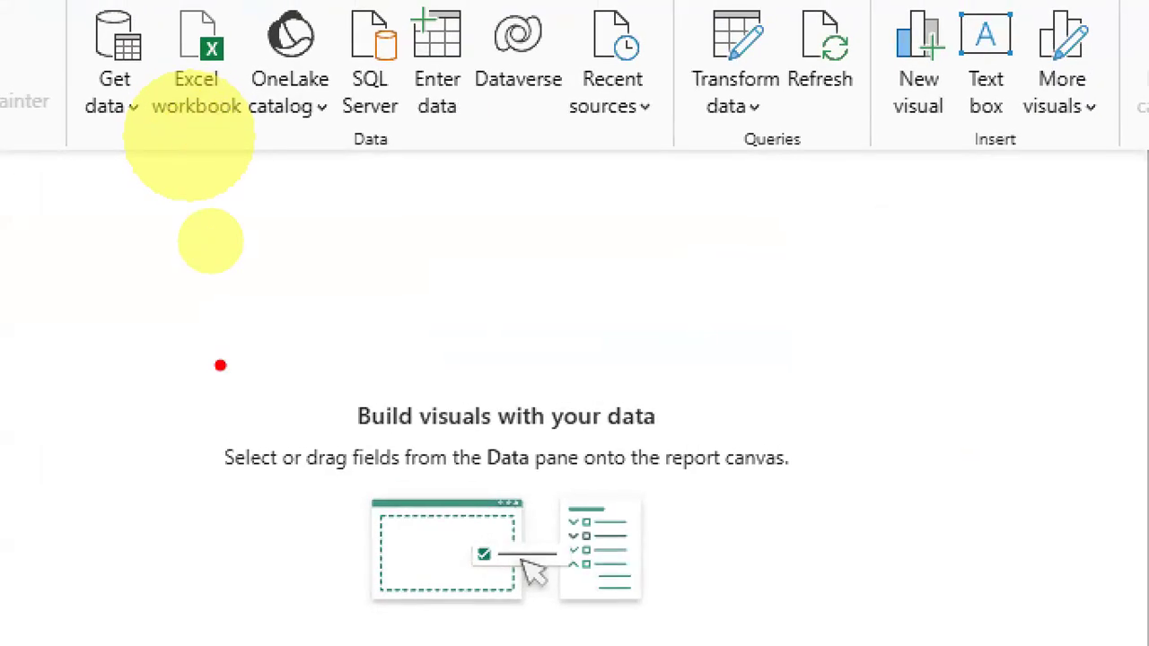
pyautogui.moveTo(188, 135); pyautogui.dragTo(228, 373)
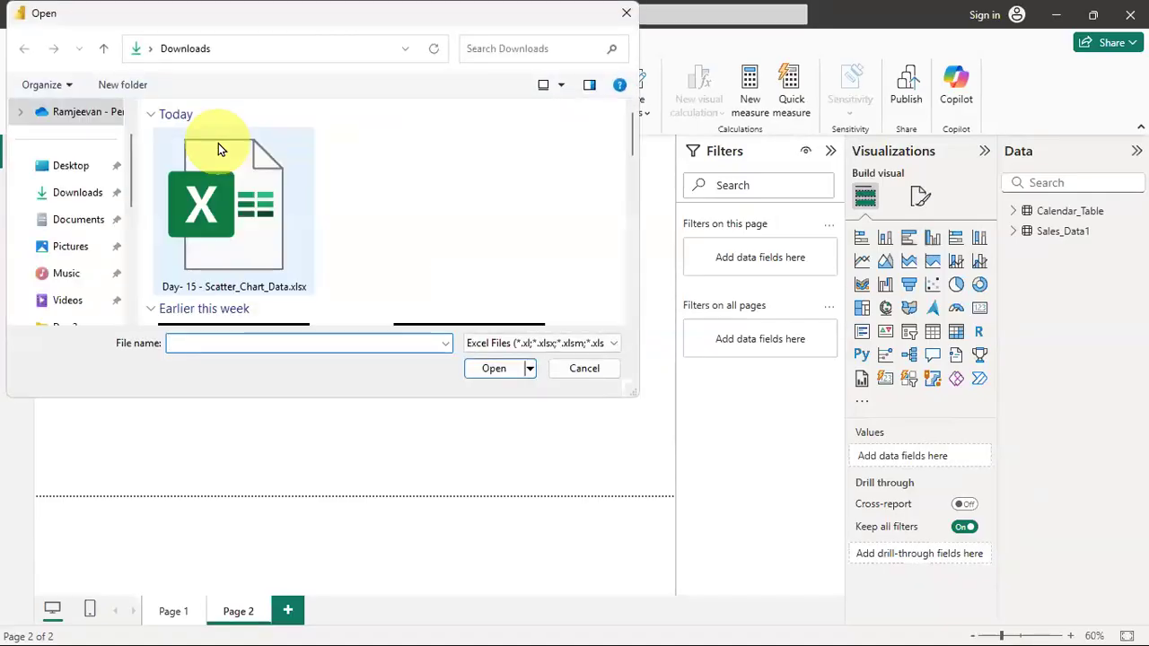
# Connect to Data for WaterFall Chart.xlsx from the Day 6 folder inside Power Bi on the Desktop.
pyautogui.click(63, 197)
pyautogui.click(70, 165)
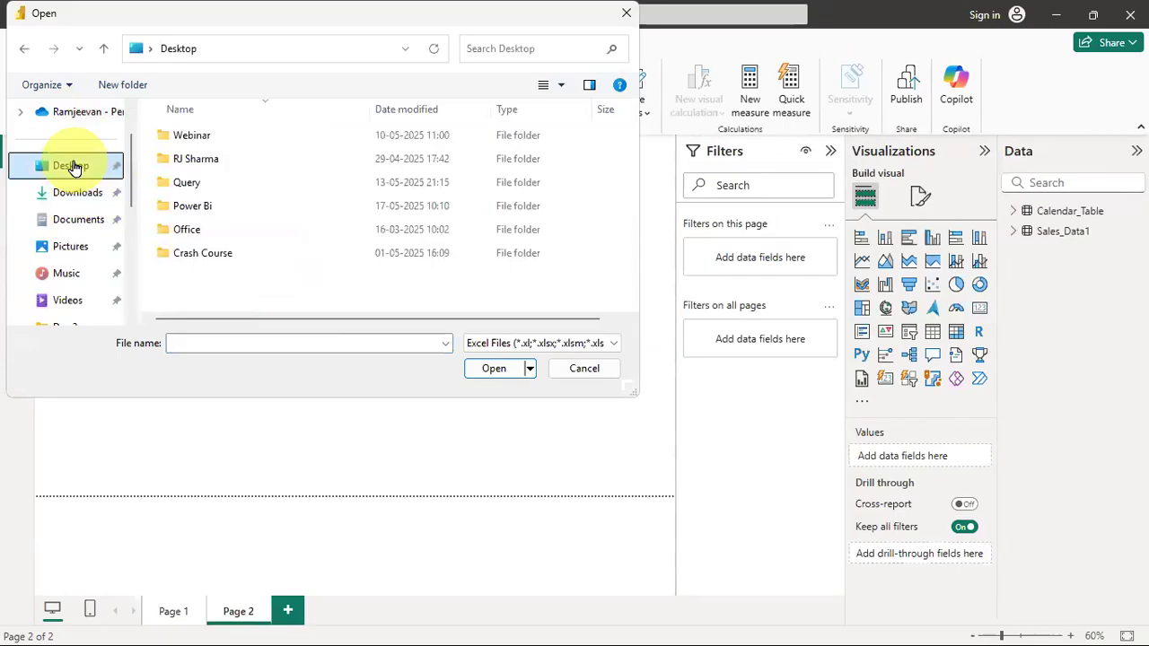
pyautogui.doubleClick(202, 205)
pyautogui.click(227, 208)
pyautogui.doubleClick(344, 205)
pyautogui.click(257, 183)
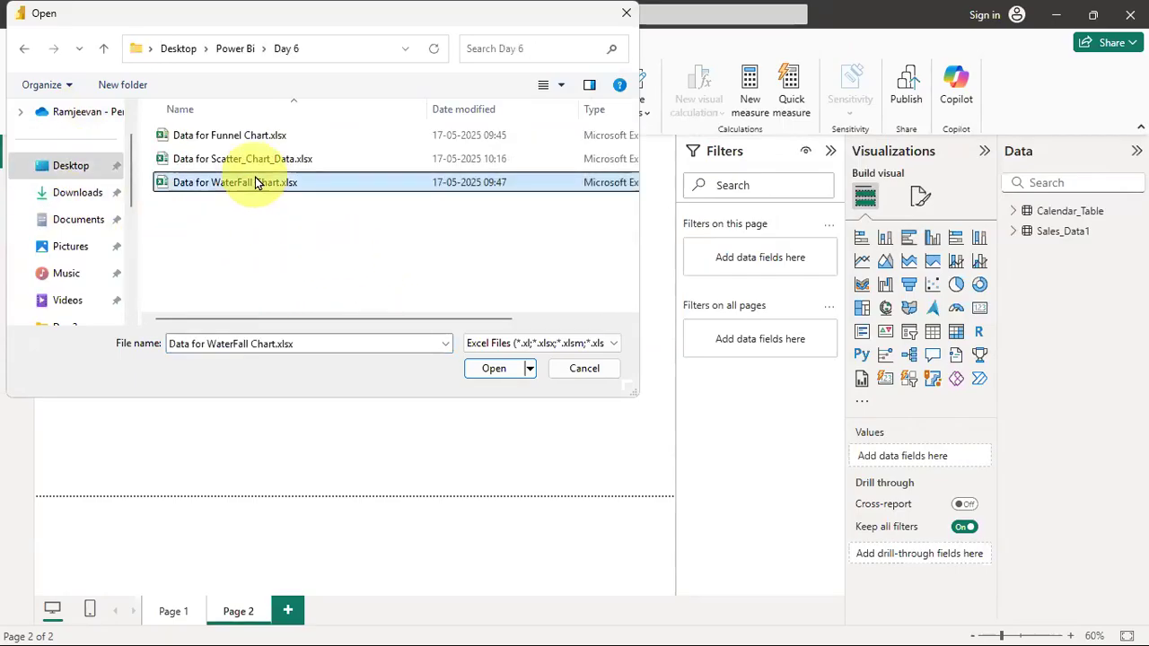
pyautogui.click(491, 369)
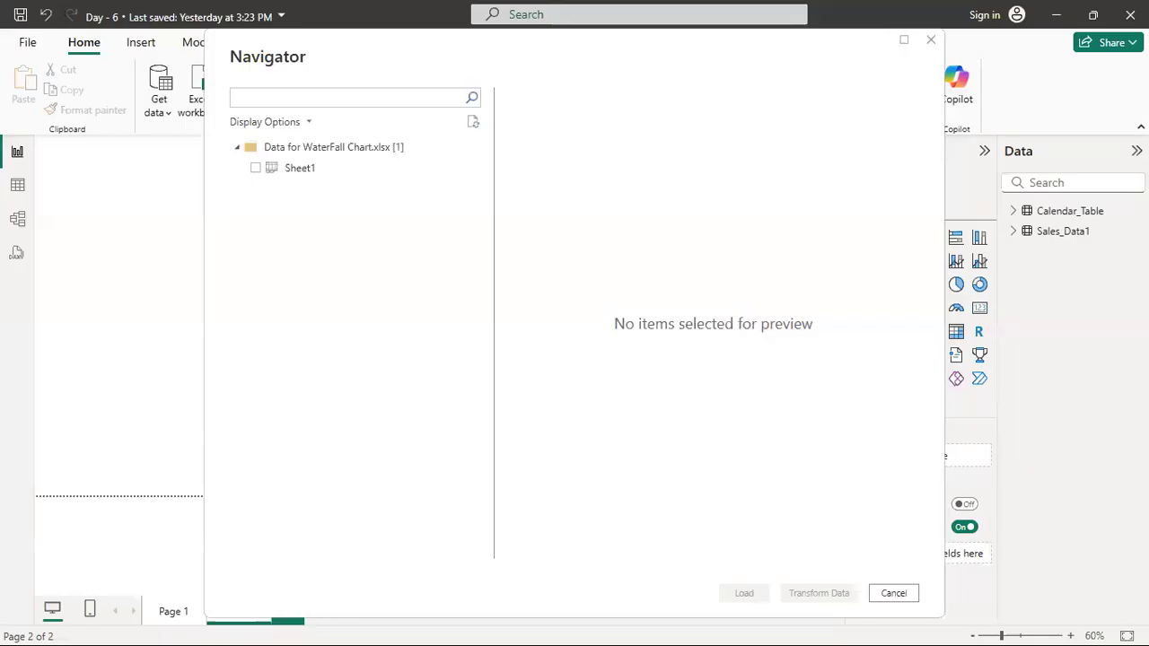
# Switch to the Day 6 folder in File Explorer and preview Data for WaterFall Chart.xlsx.
pyautogui.hotkey('alt', 'Tab')
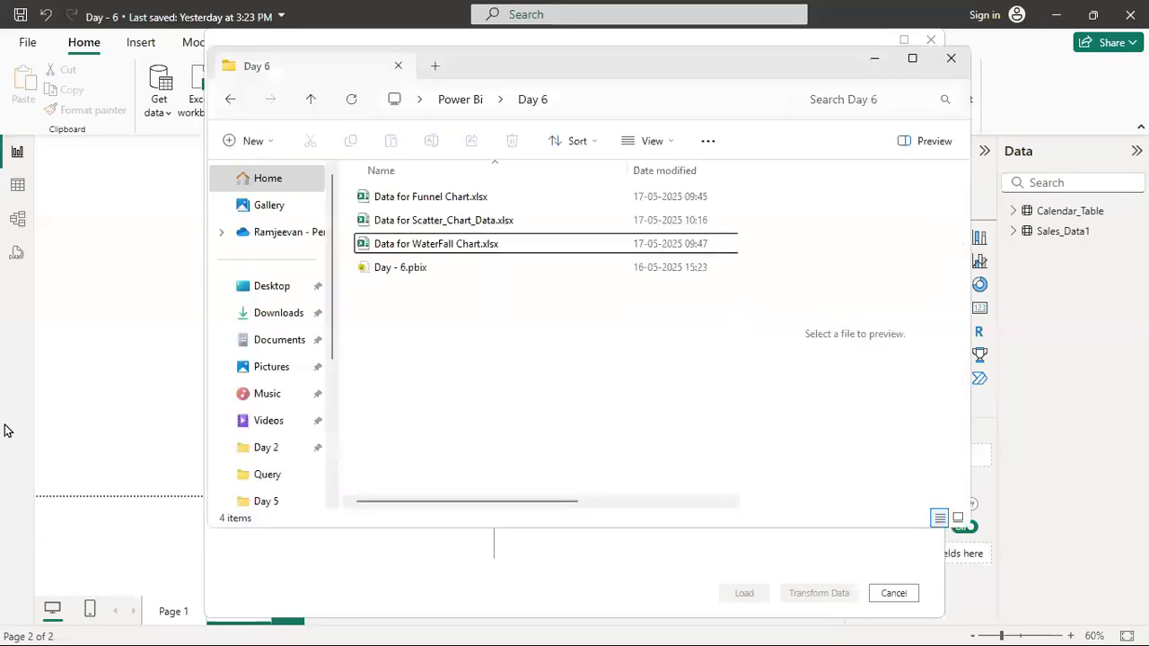
pyautogui.moveTo(673, 62); pyautogui.dragTo(670, 47)
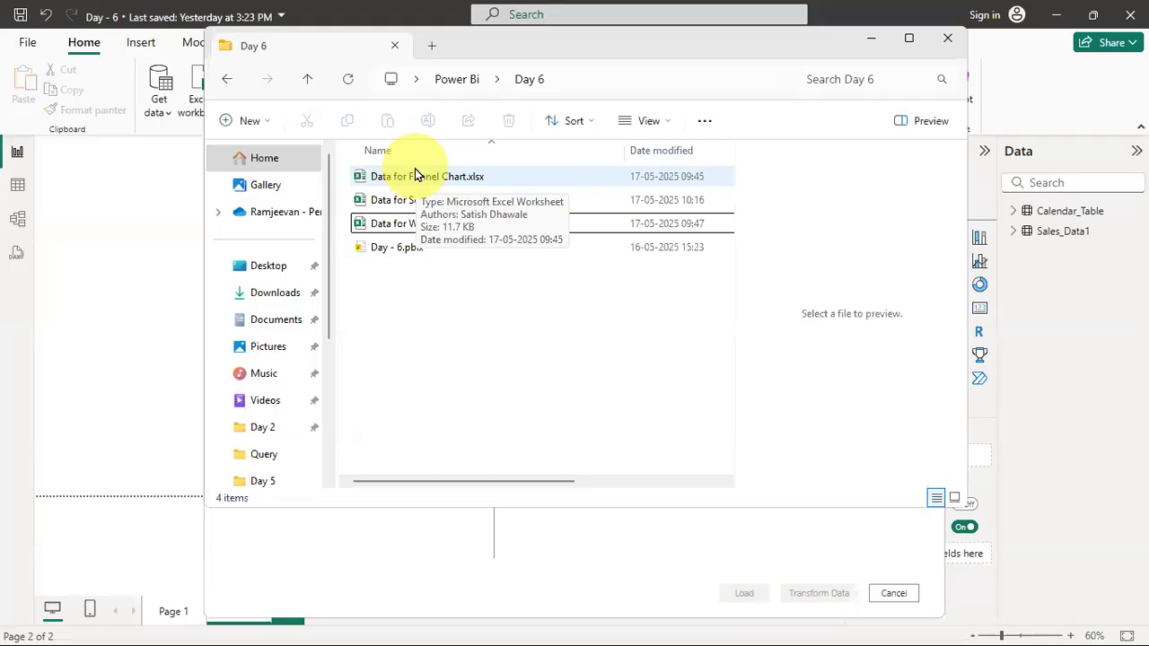
pyautogui.click(460, 226)
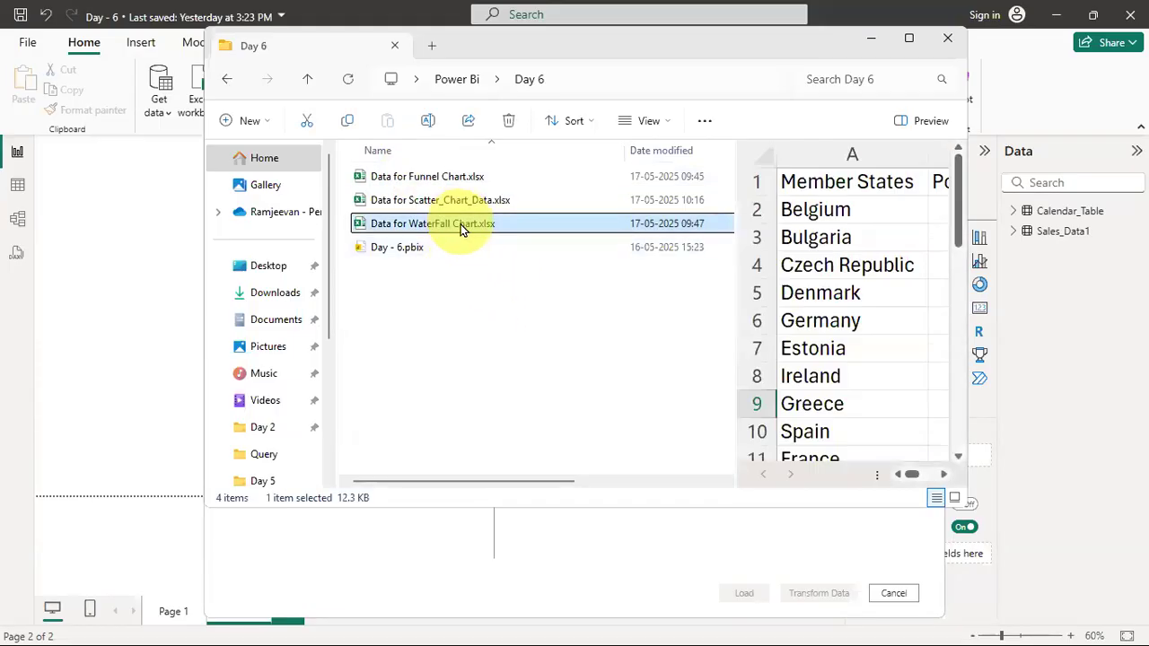
pyautogui.click(378, 268)
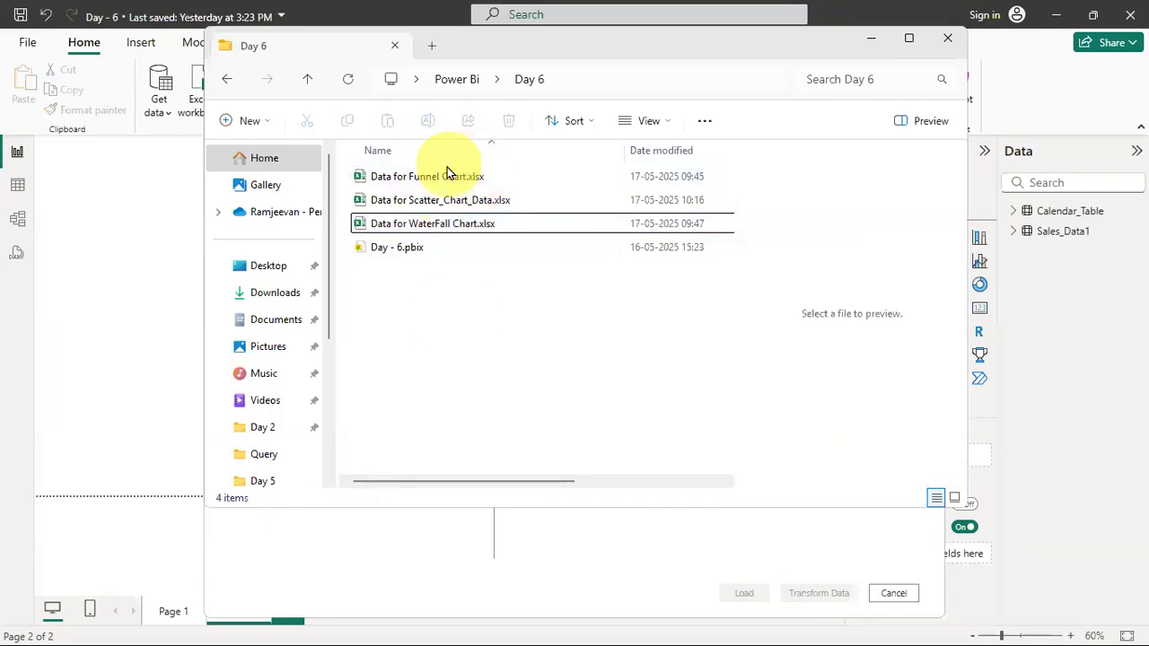
pyautogui.click(425, 177)
pyautogui.rightClick(425, 177)
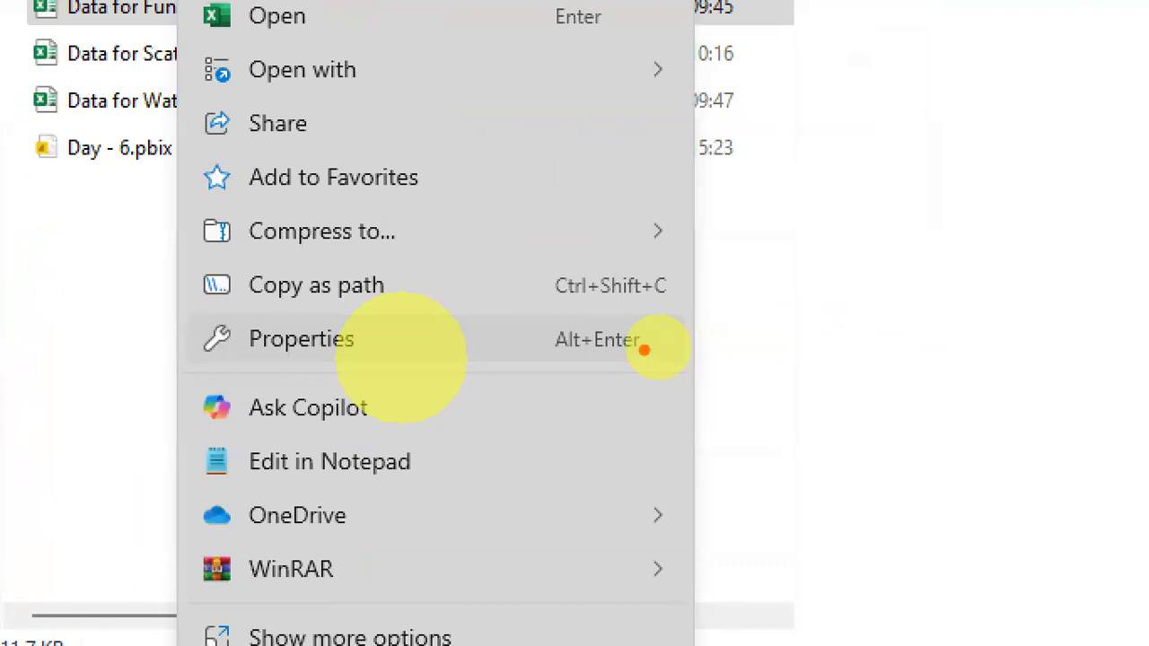
pyautogui.moveTo(648, 348); pyautogui.dragTo(914, 342)
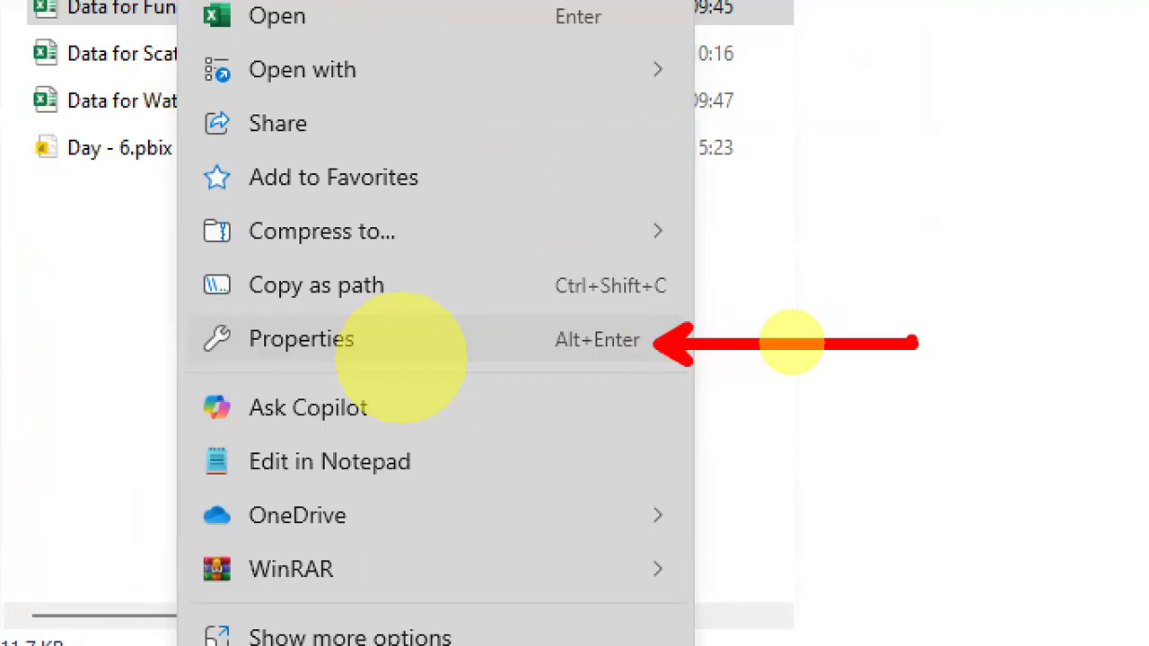
pyautogui.press('Escape')
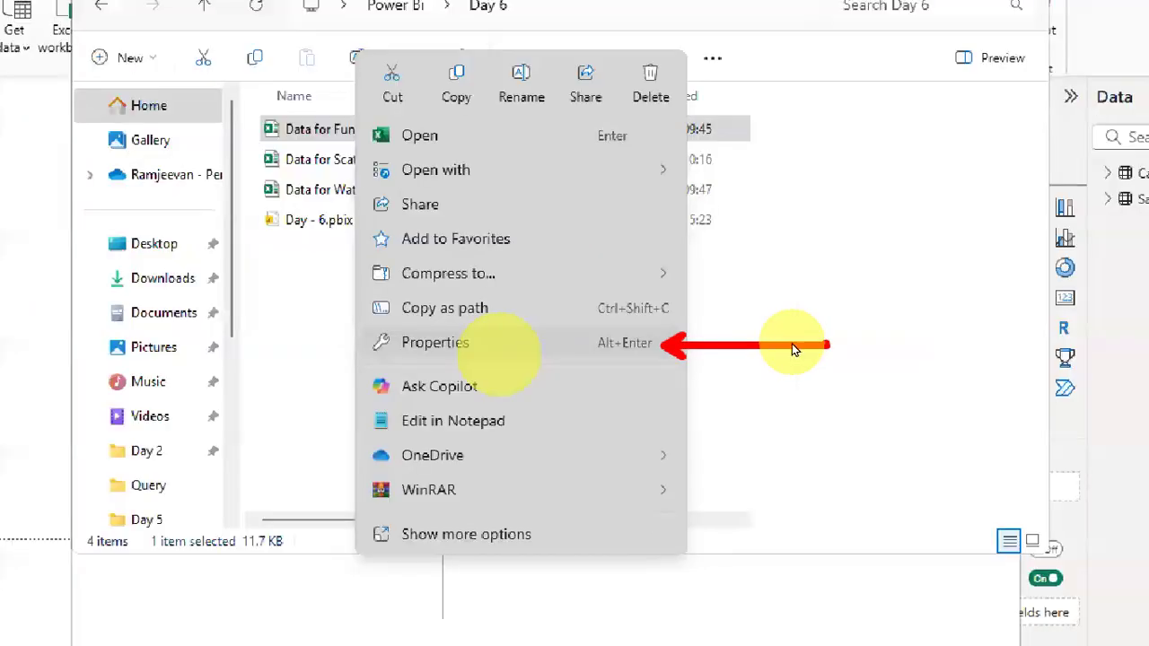
pyautogui.click(449, 165)
pyautogui.rightClick(449, 167)
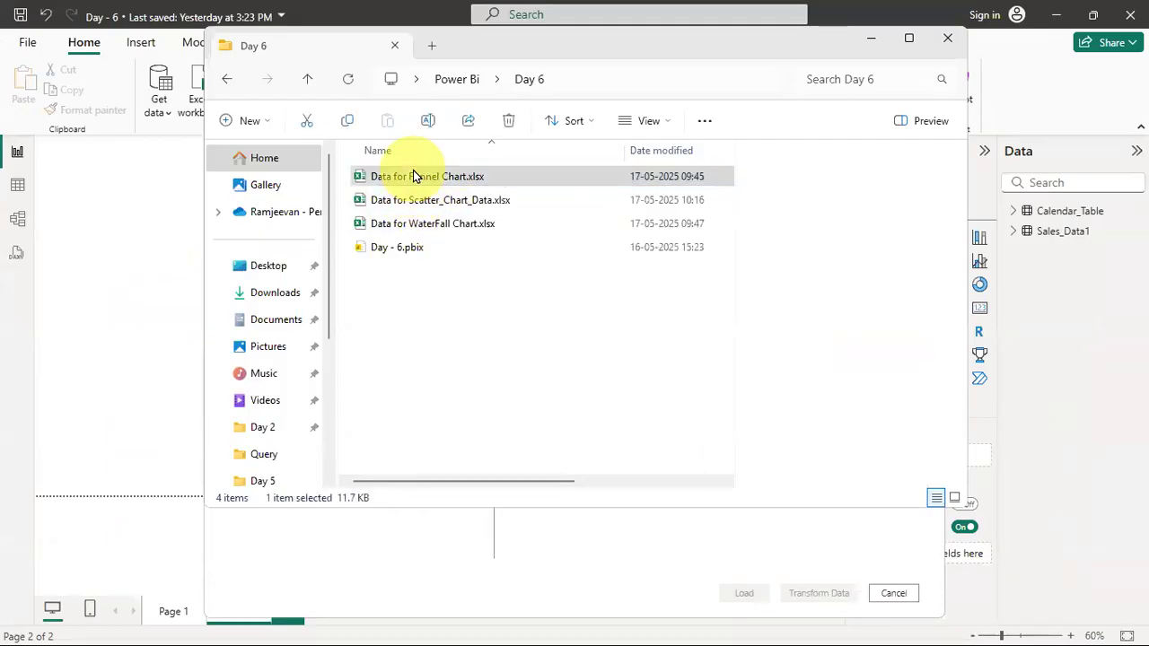
# Unblock Data for Funnel Chart.xlsx in its file properties and apply the change.
pyautogui.rightClick(413, 176)
pyautogui.click(457, 348)
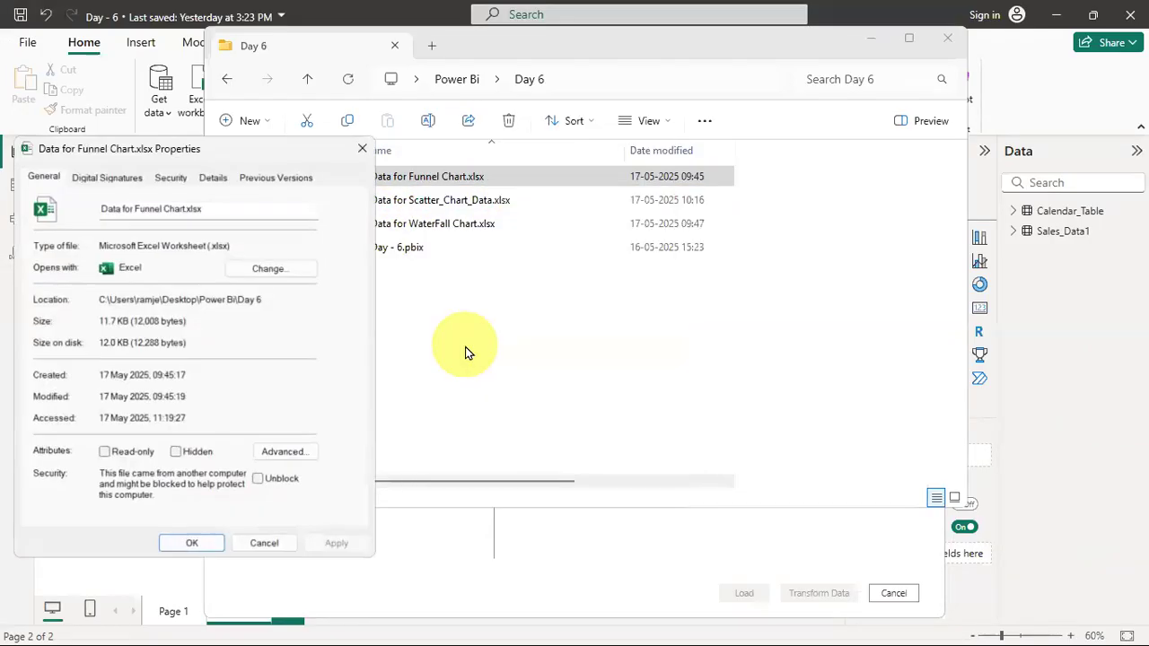
pyautogui.moveTo(238, 164); pyautogui.dragTo(538, 55)
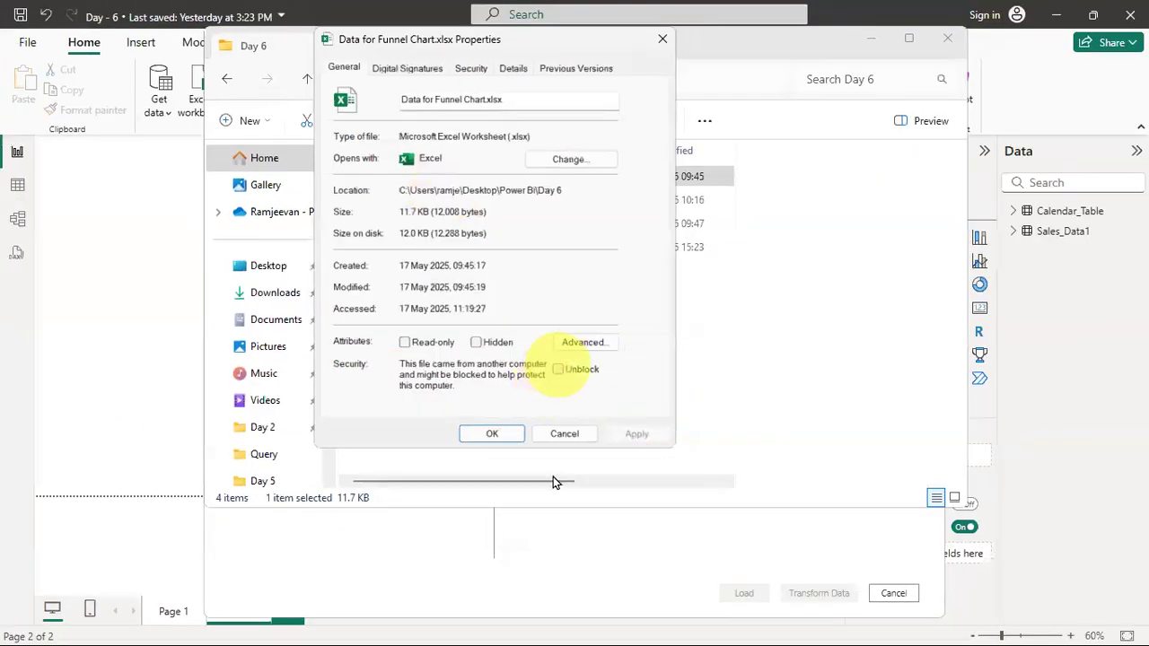
pyautogui.click(557, 368)
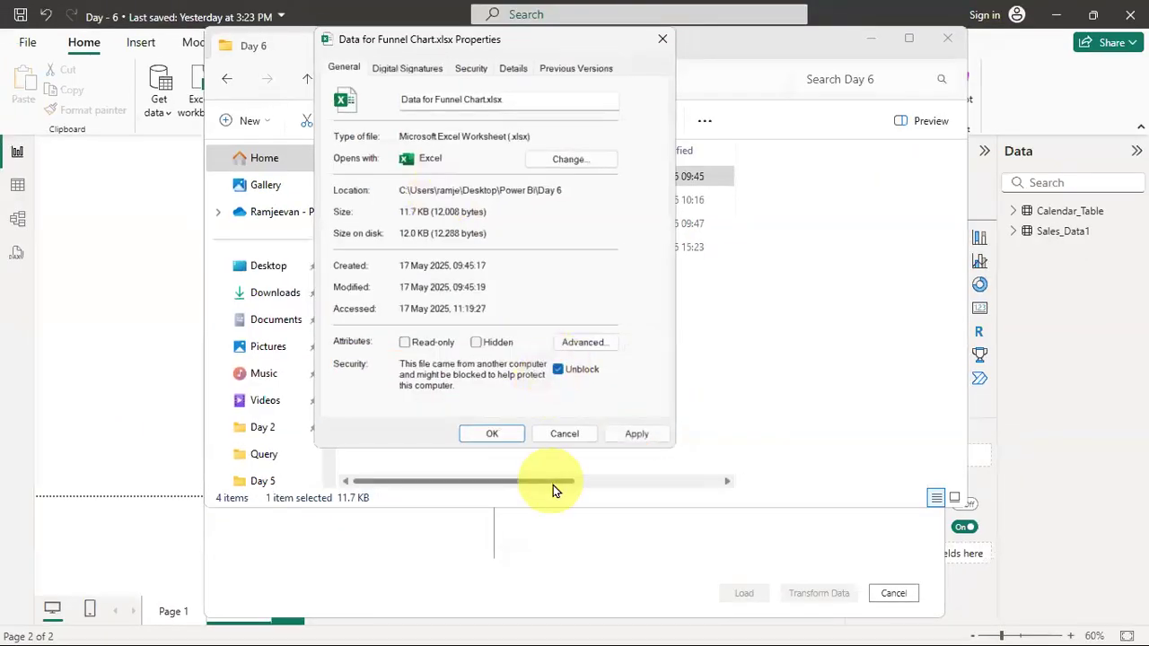
pyautogui.click(645, 436)
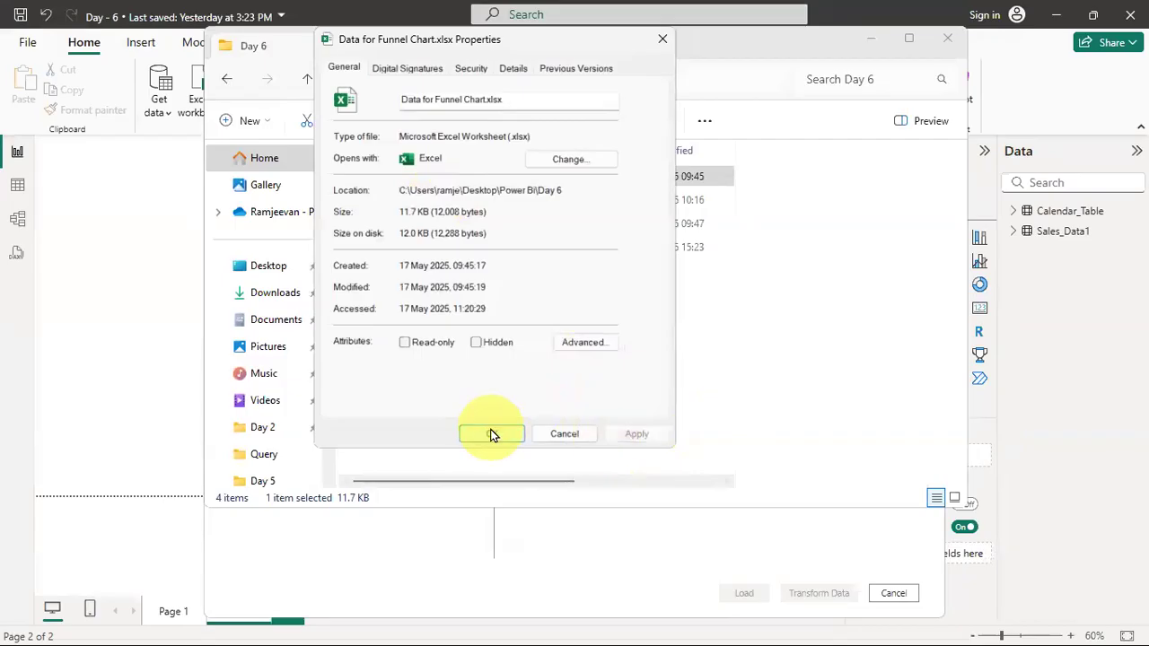
pyautogui.click(492, 434)
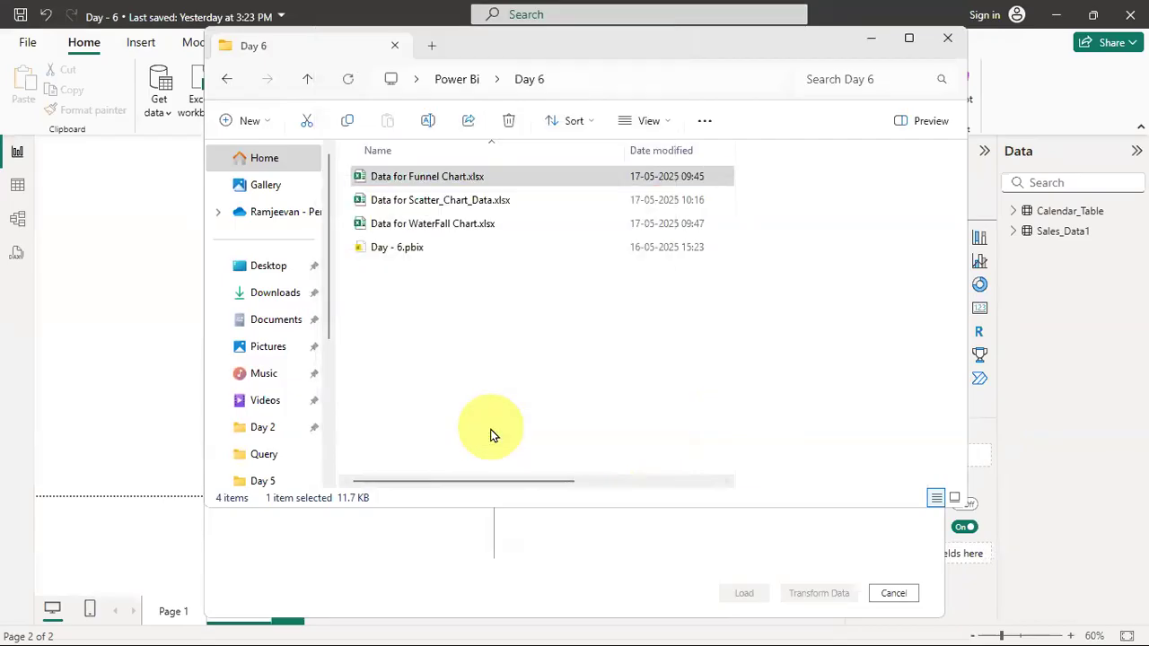
# Try to unblock Data for Funnel Chart.xlsx a second time in its file properties, and close the properties.
pyautogui.rightClick(413, 179)
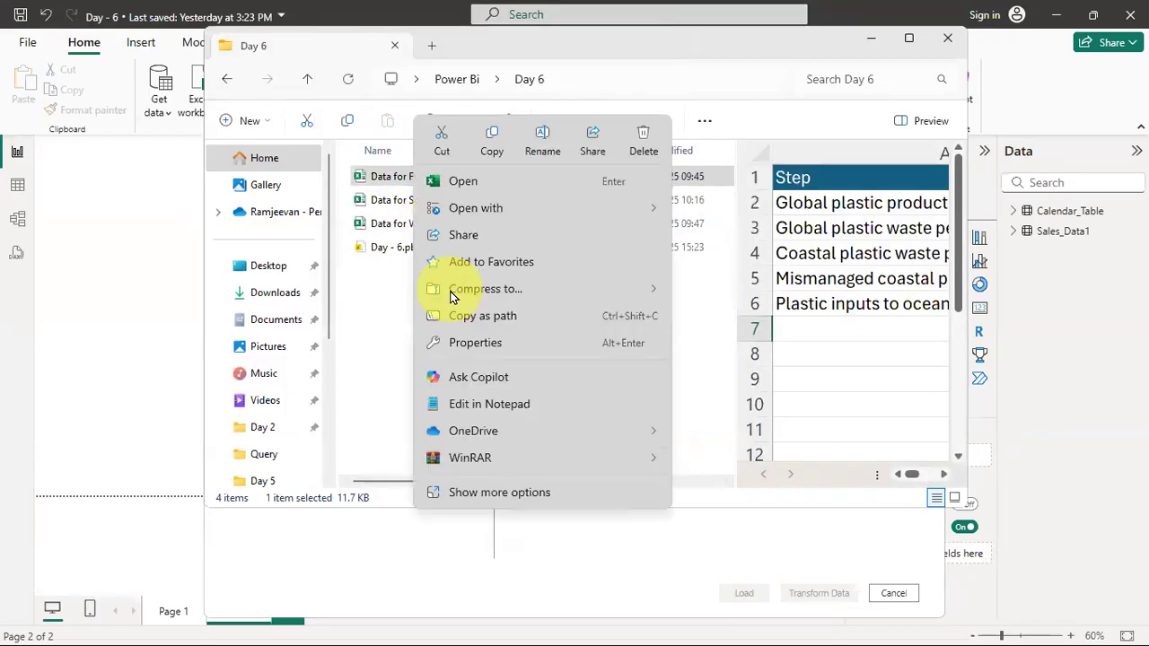
pyautogui.click(466, 344)
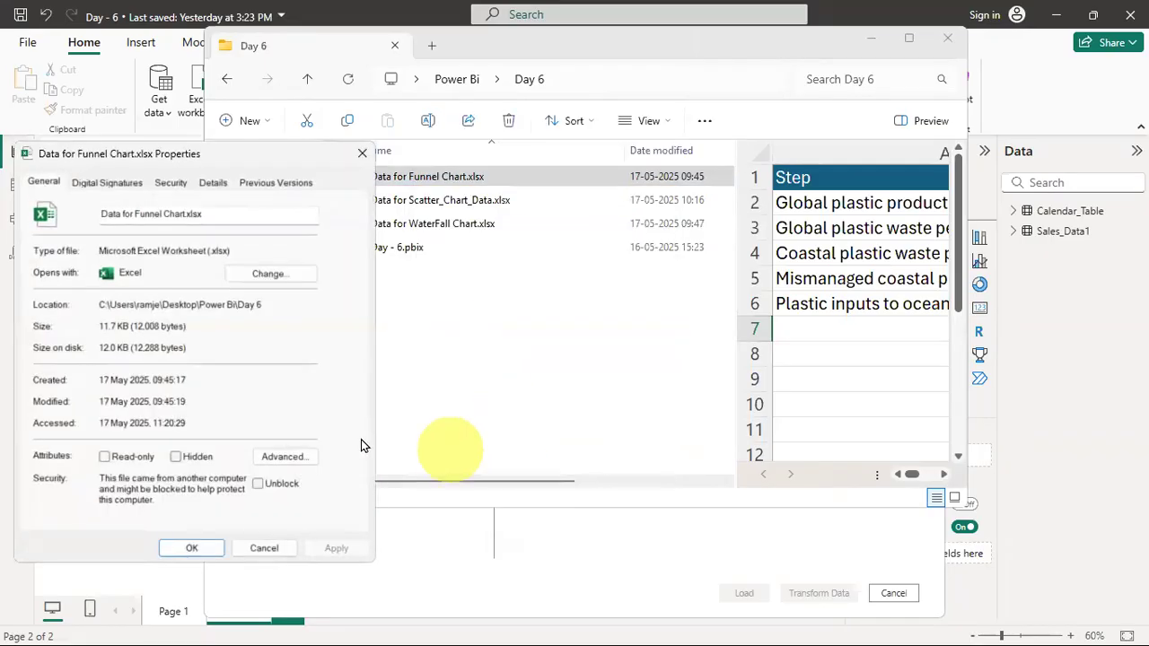
pyautogui.moveTo(260, 171); pyautogui.dragTo(543, 152)
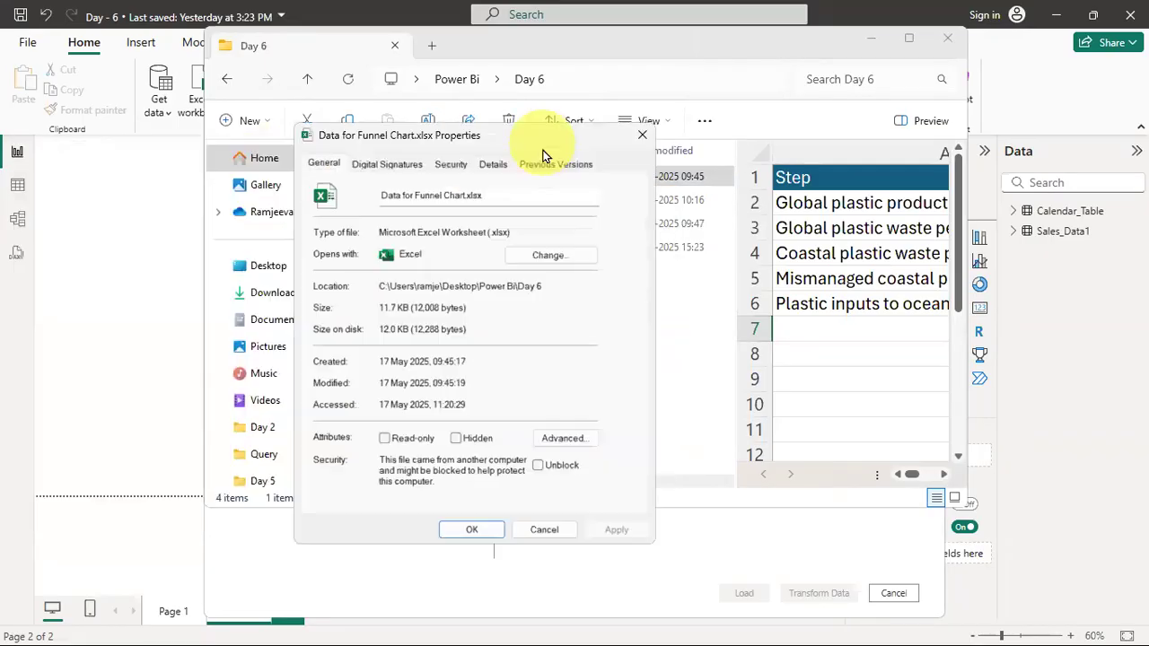
pyautogui.click(538, 465)
pyautogui.click(616, 535)
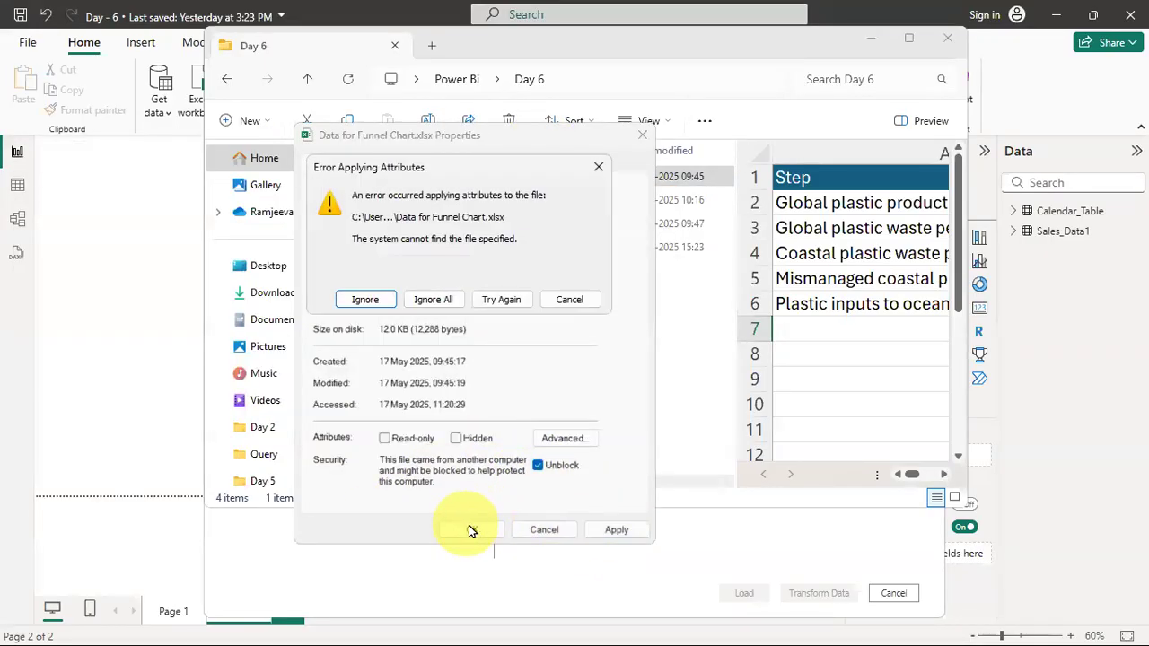
pyautogui.click(598, 167)
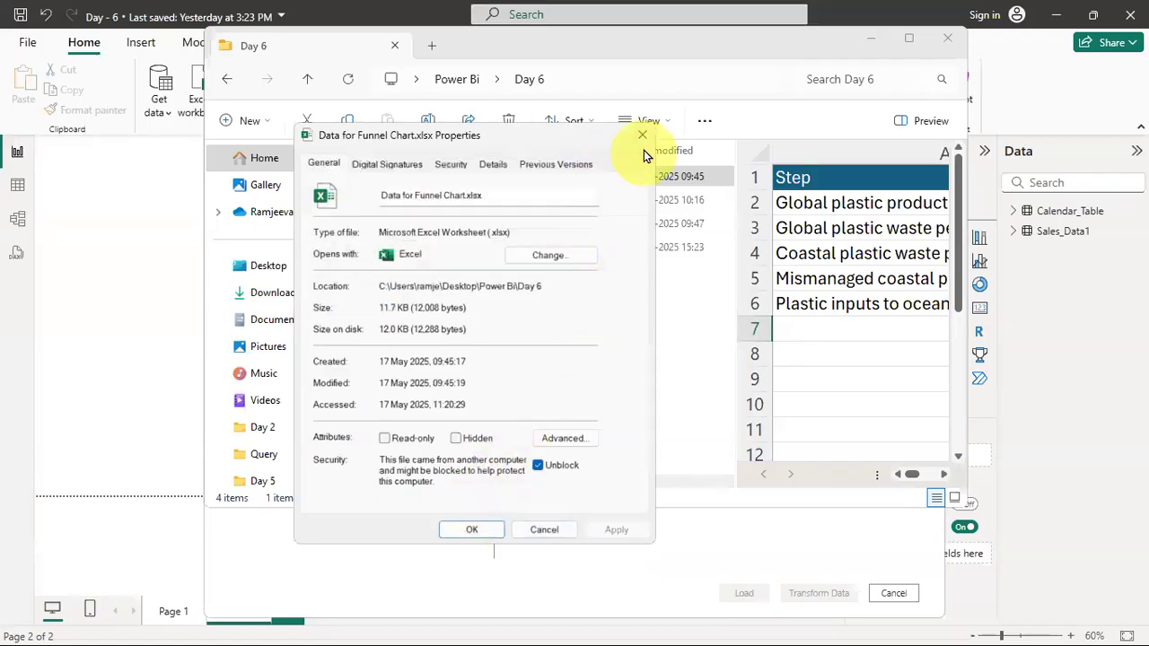
pyautogui.click(642, 135)
pyautogui.rightClick(592, 394)
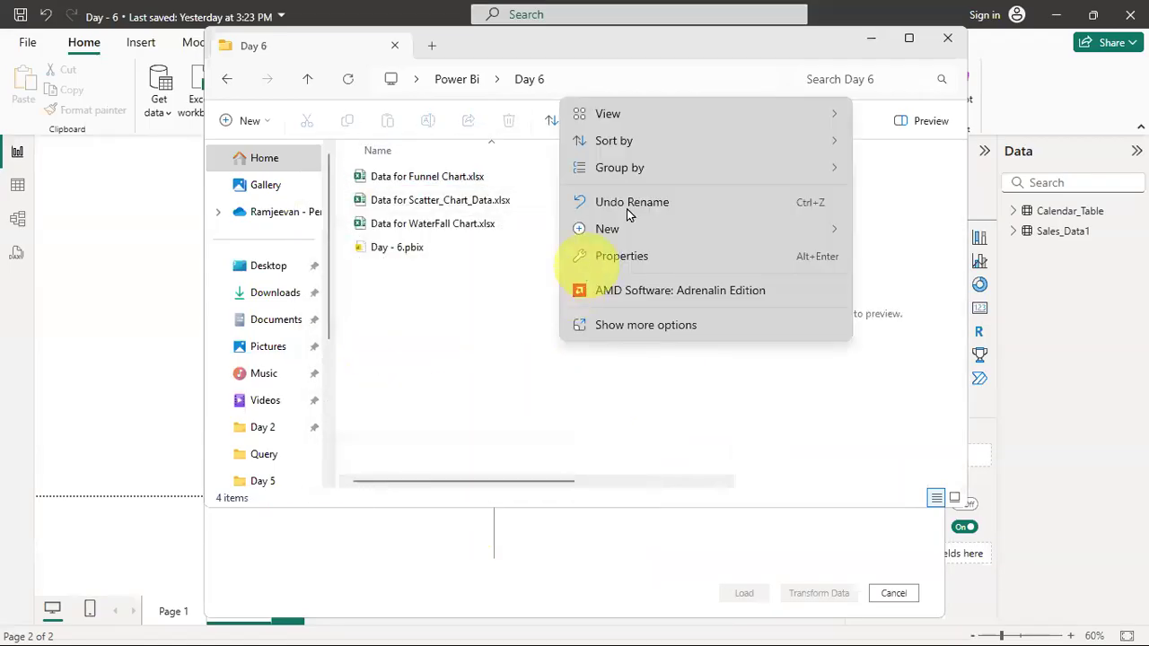
pyautogui.click(484, 296)
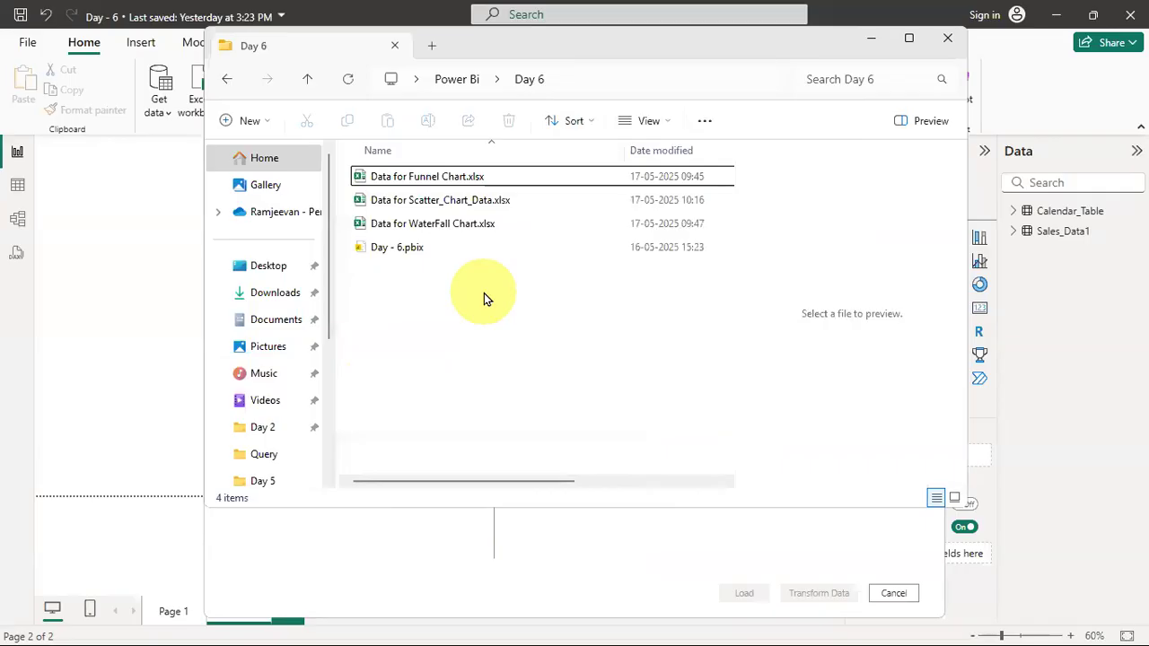
# Unblock Data for Scatter_Chart_Data.xlsx in its file properties and apply the change.
pyautogui.click(440, 200)
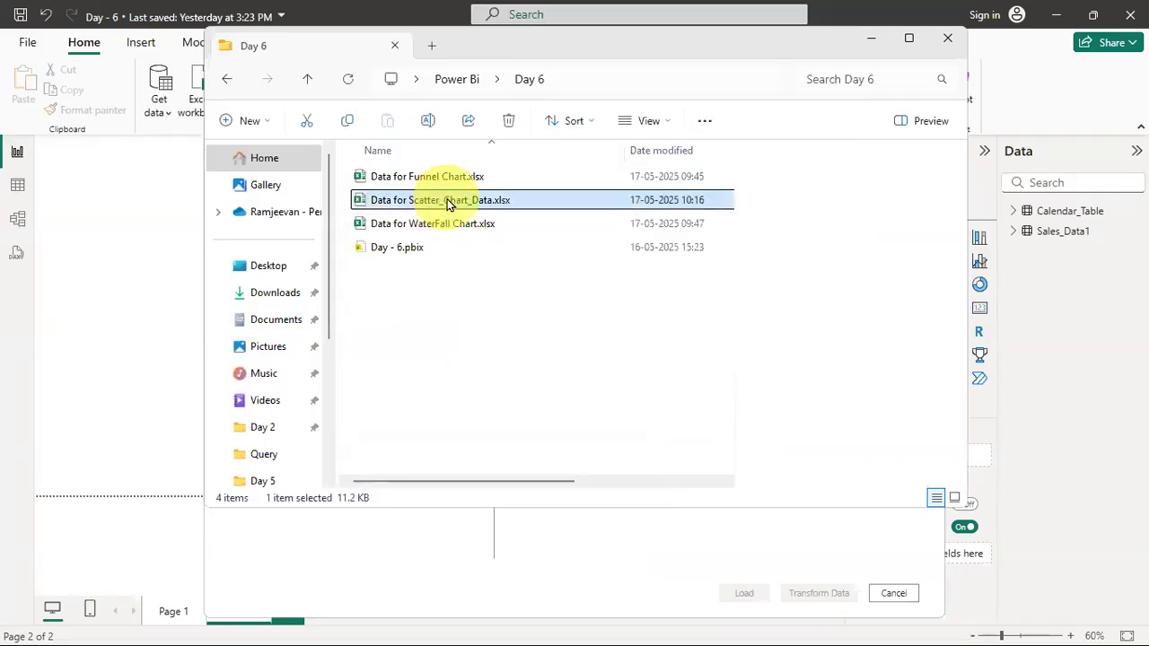
pyautogui.rightClick(447, 203)
pyautogui.click(521, 348)
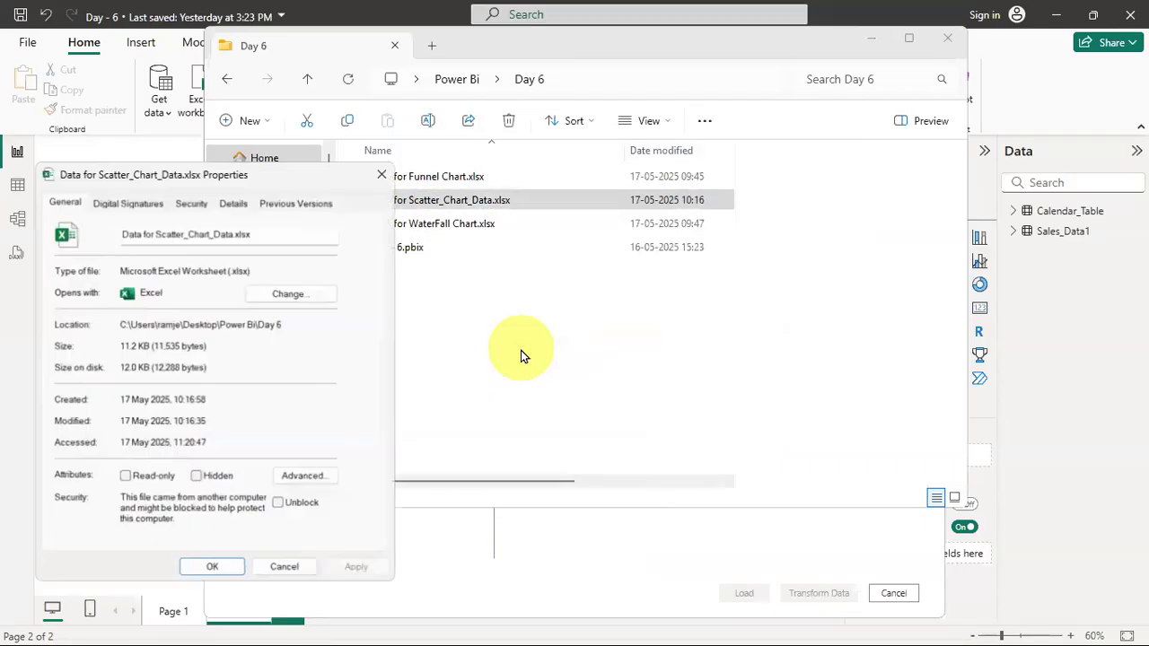
pyautogui.click(278, 502)
pyautogui.moveTo(279, 175); pyautogui.dragTo(582, 67)
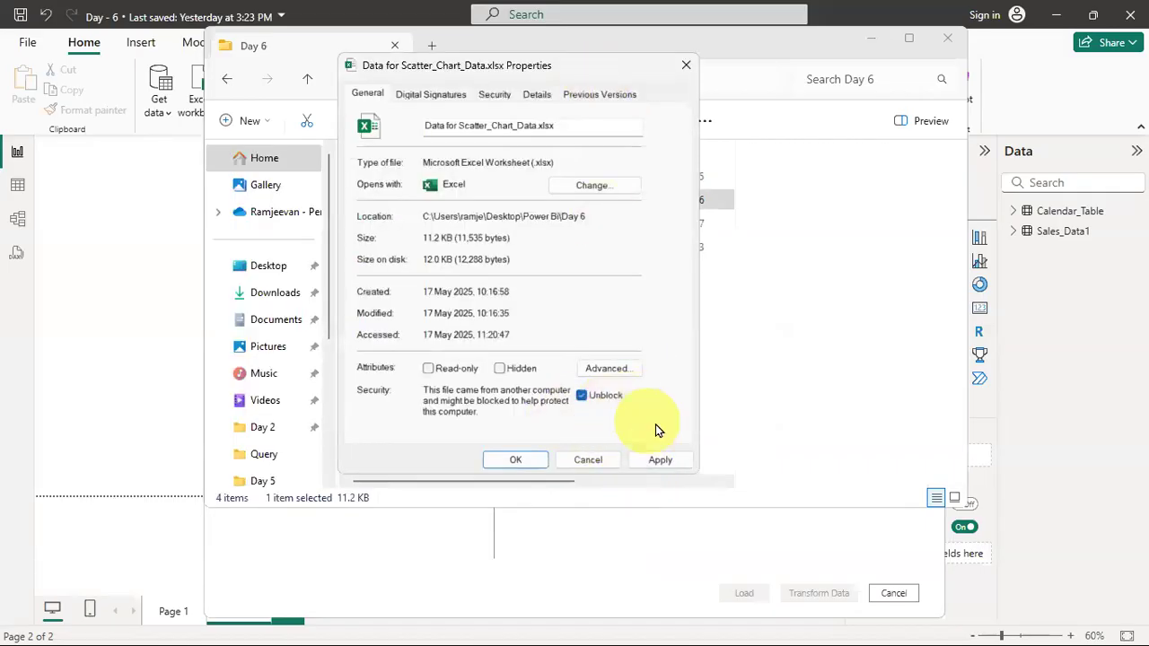
pyautogui.click(660, 459)
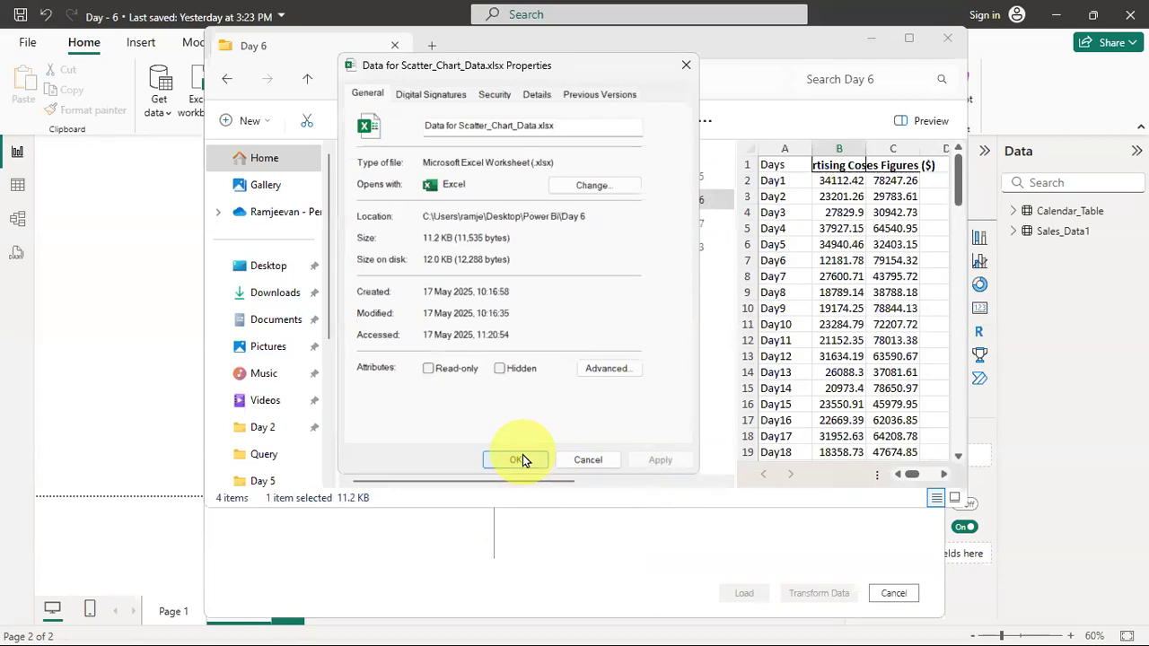
pyautogui.click(519, 460)
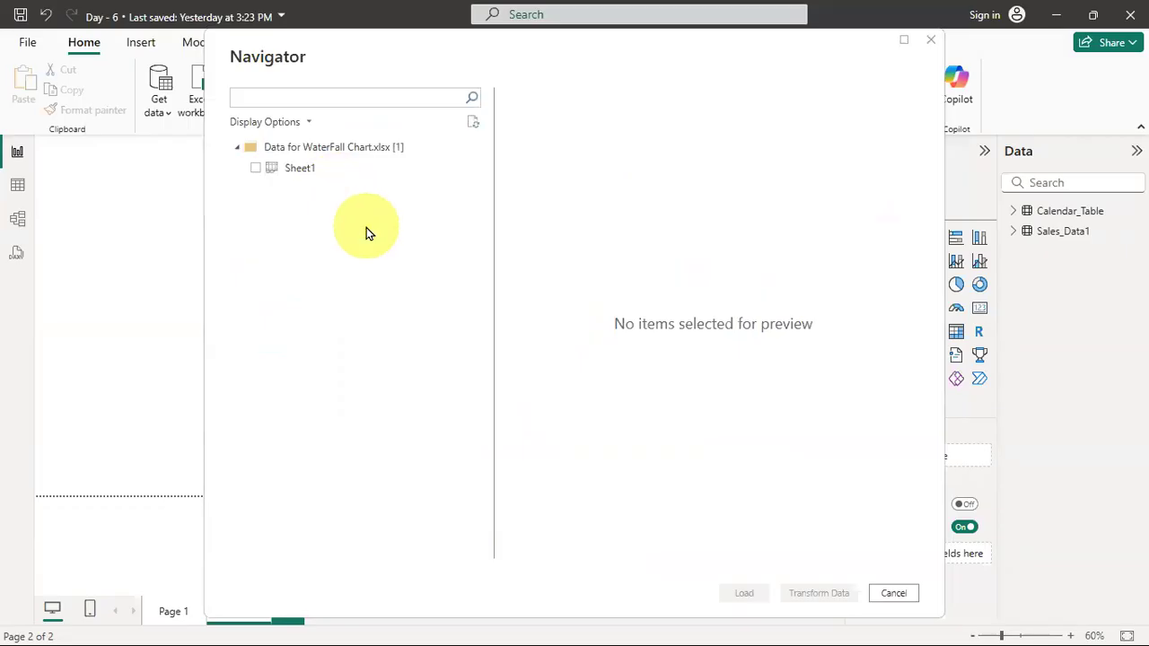
# Return to Power BI, select Sheet1 of the waterfall workbook, review its previewed rows and load it into the report.
pyautogui.click(256, 168)
pyautogui.moveTo(669, 46); pyautogui.dragTo(651, 31)
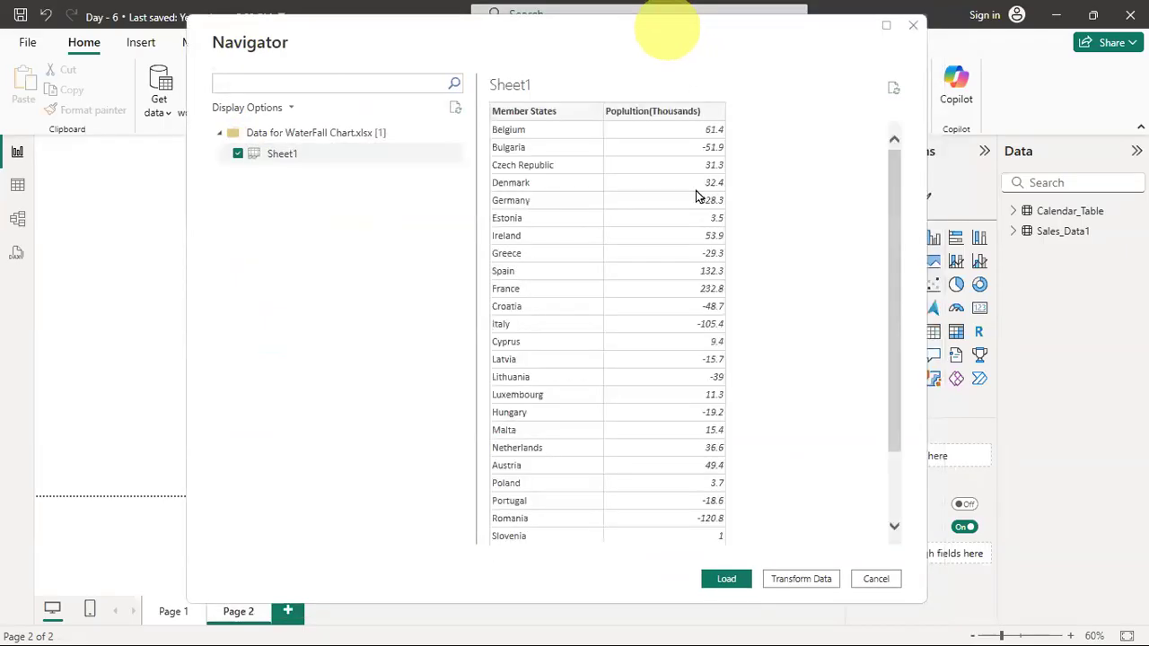
pyautogui.scroll(2, 662, 262)
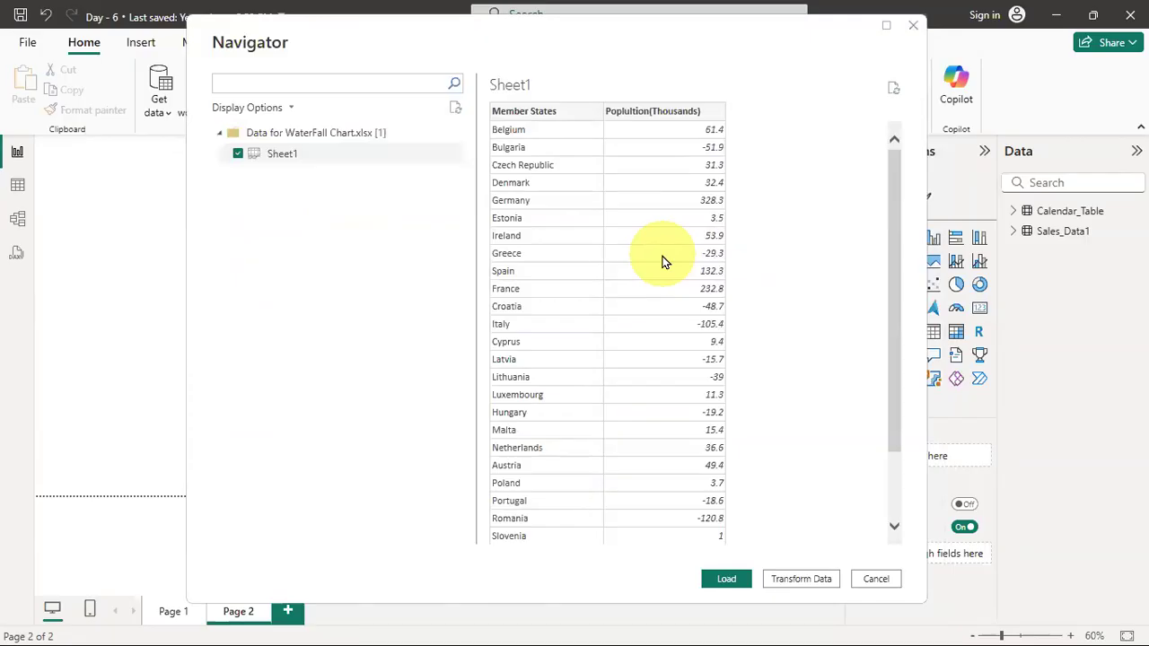
pyautogui.scroll(-2, 665, 318)
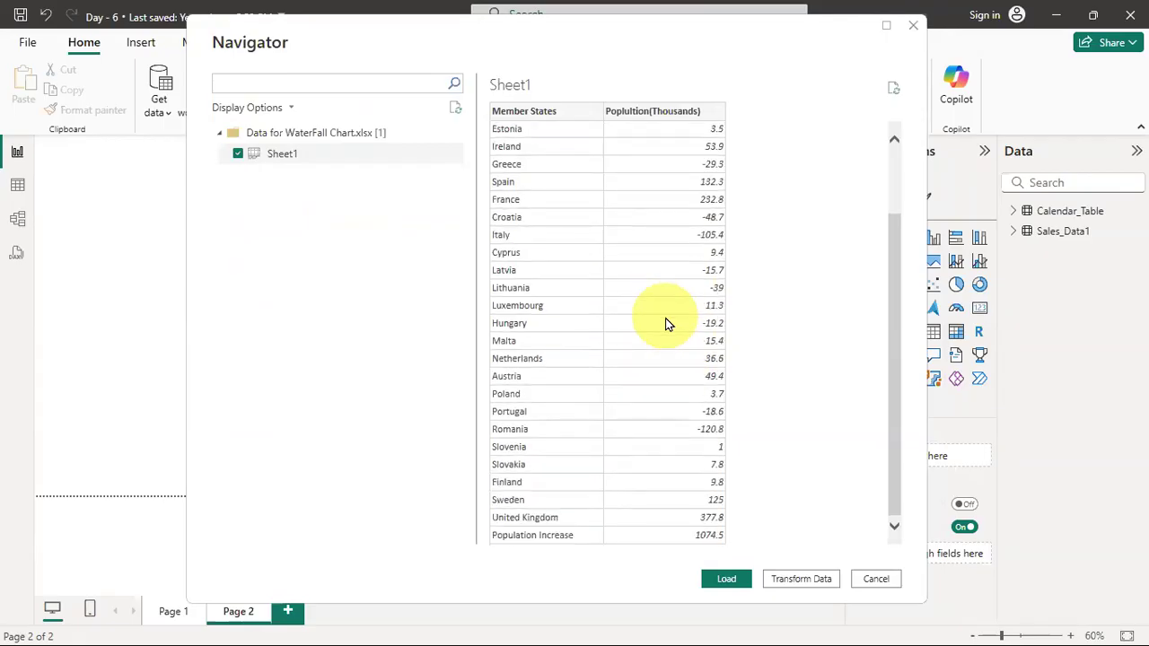
pyautogui.click(729, 578)
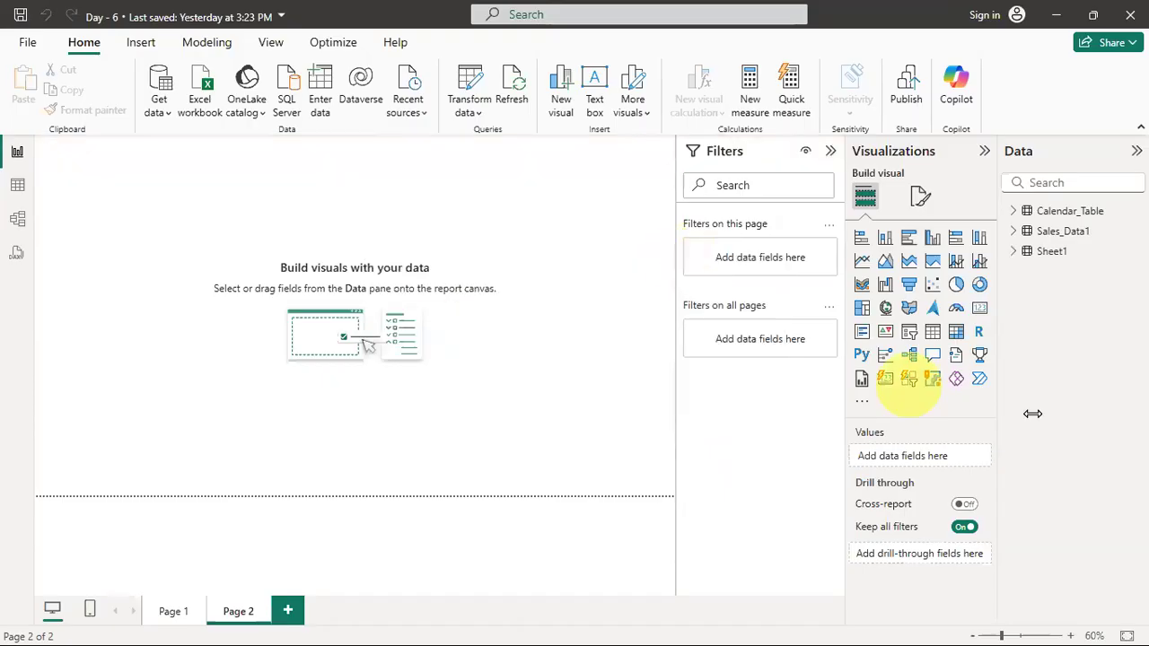
# Rename the imported Sheet1 table as "Waterfall chart".
pyautogui.moveTo(1075, 267)
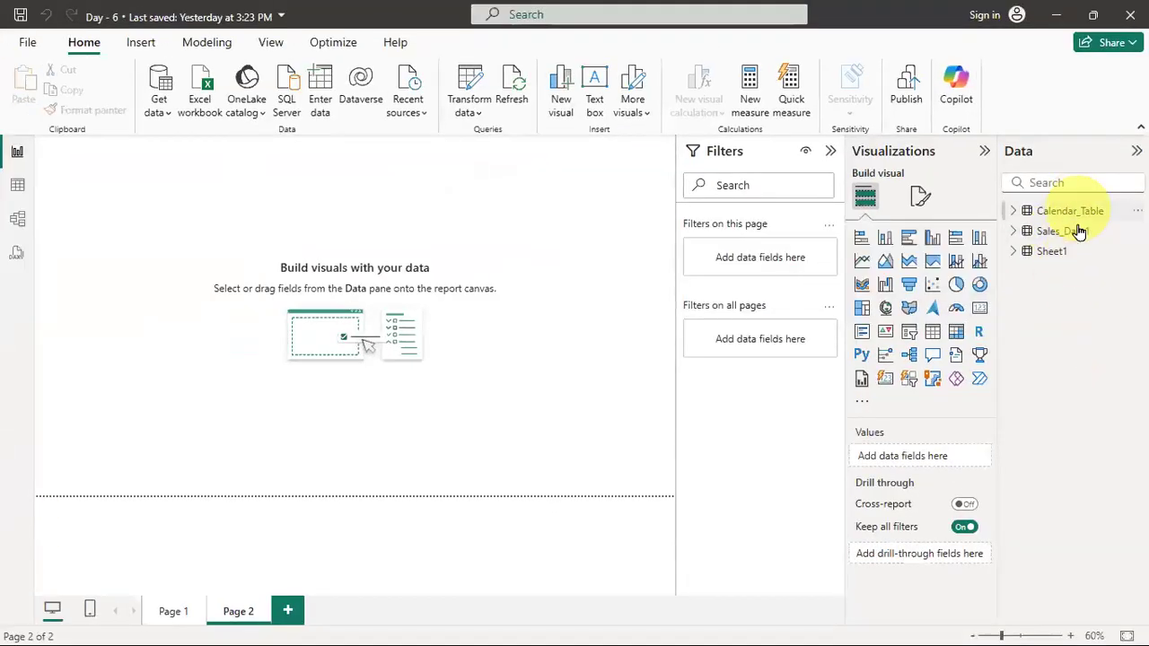
pyautogui.moveTo(1078, 261)
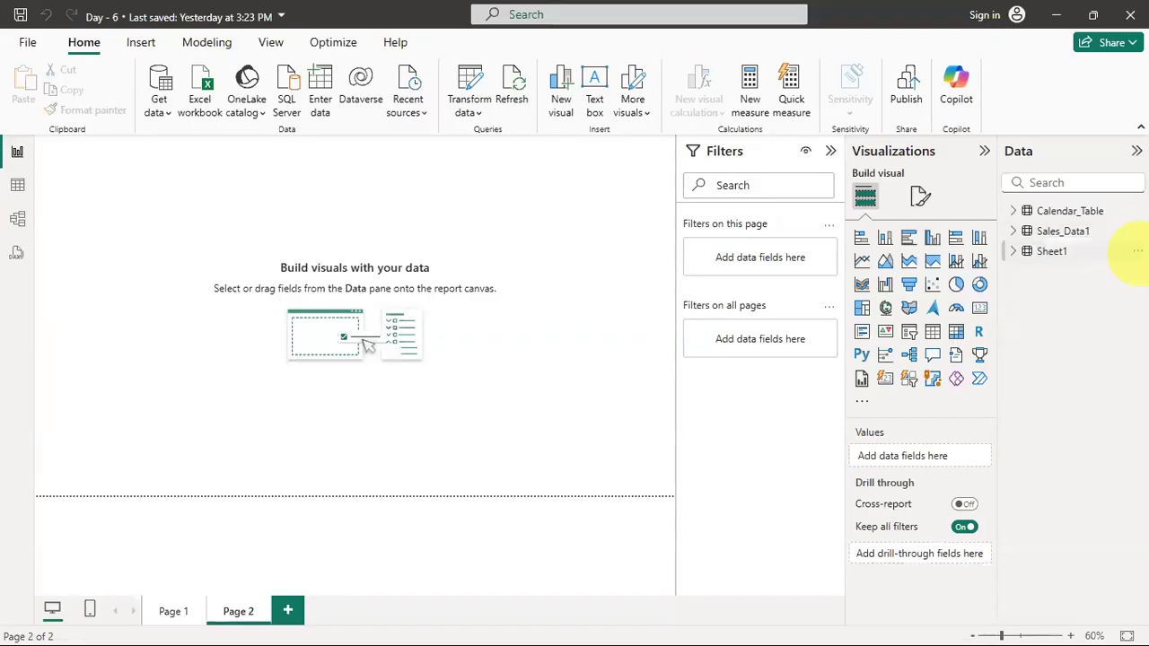
pyautogui.click(1137, 251)
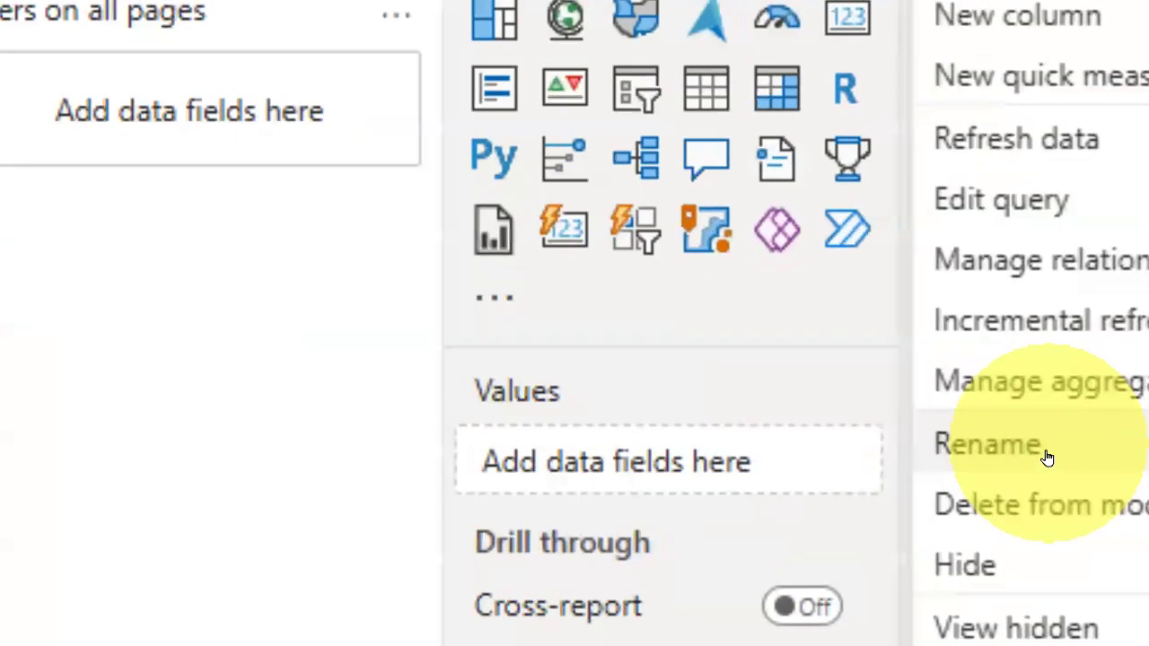
pyautogui.click(1048, 452)
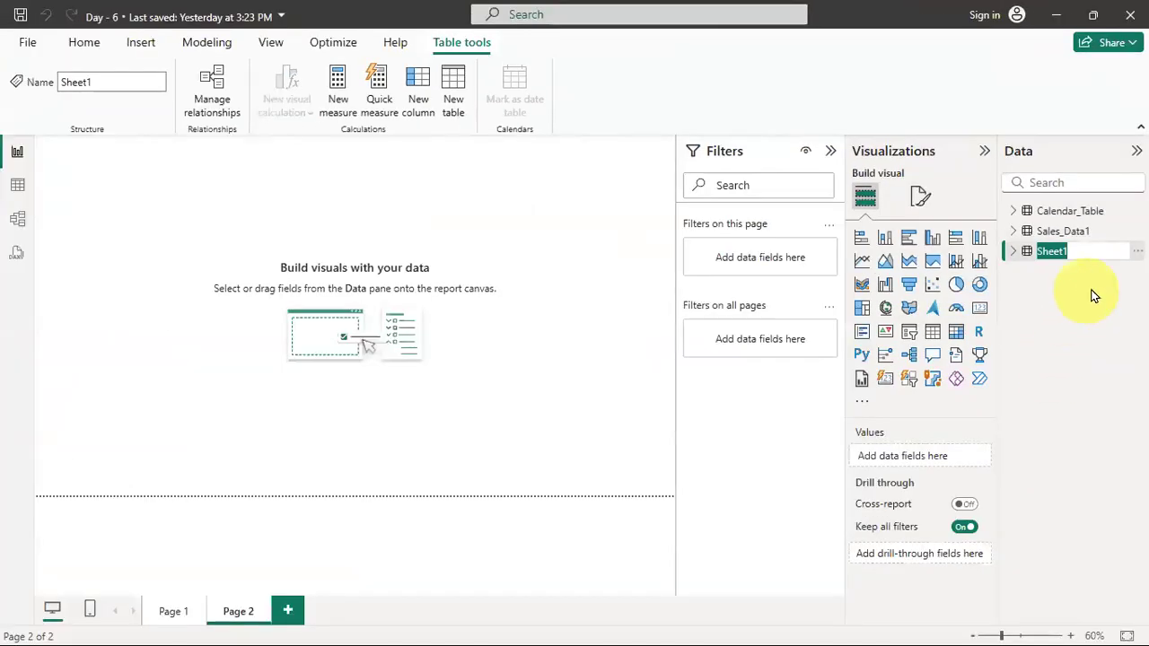
pyautogui.write('Water')
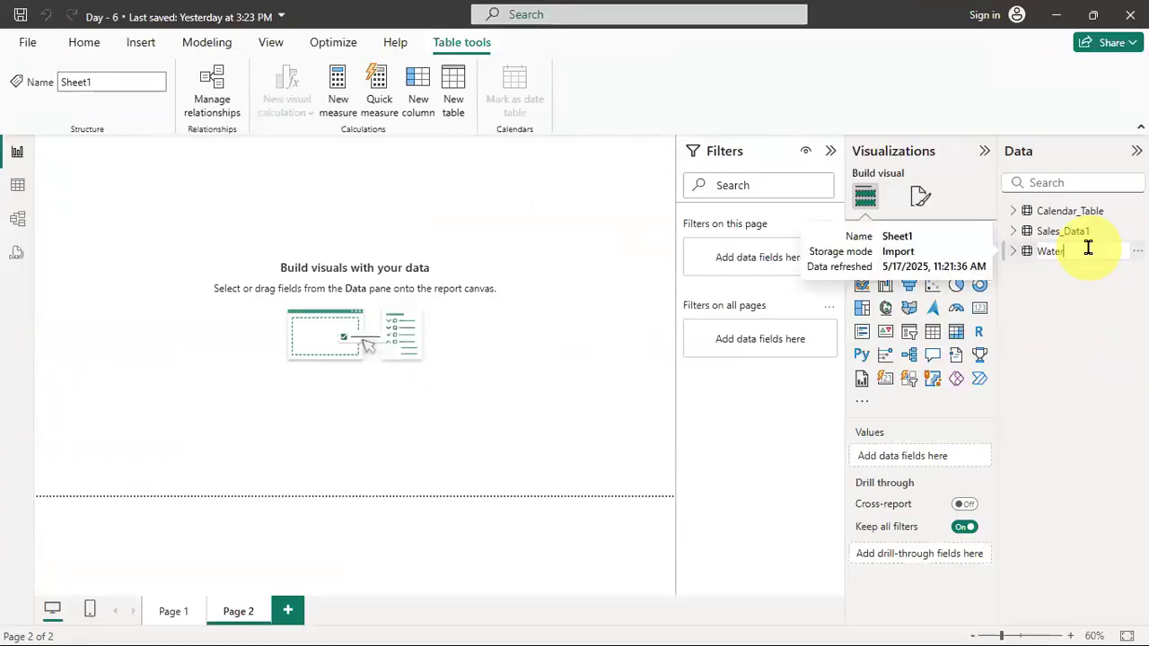
pyautogui.write('fall chart')
pyautogui.press('Return')
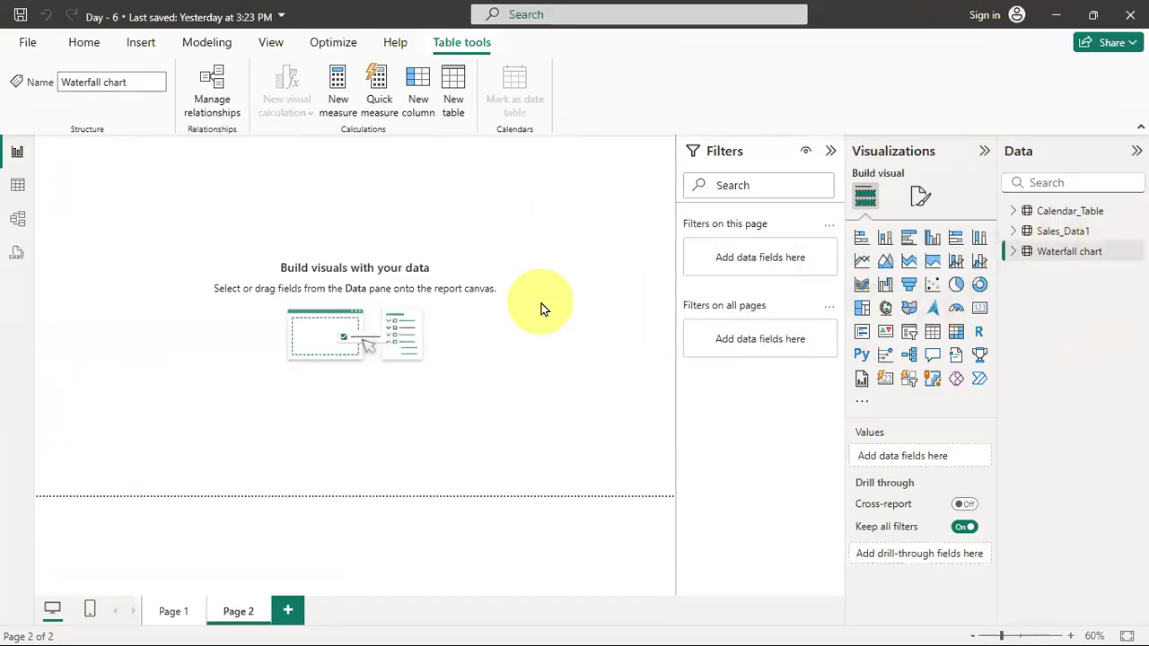
# Hide the filter and visualization options, and review the rows of the Waterfall chart table in table view.
pyautogui.click(831, 151)
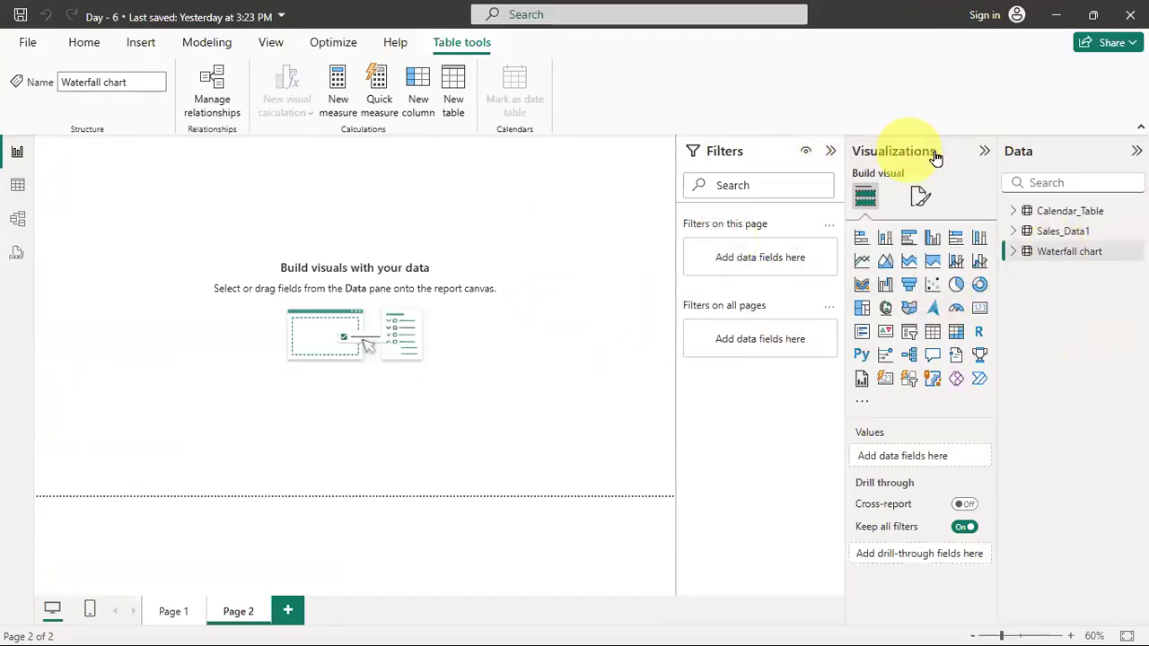
pyautogui.click(982, 152)
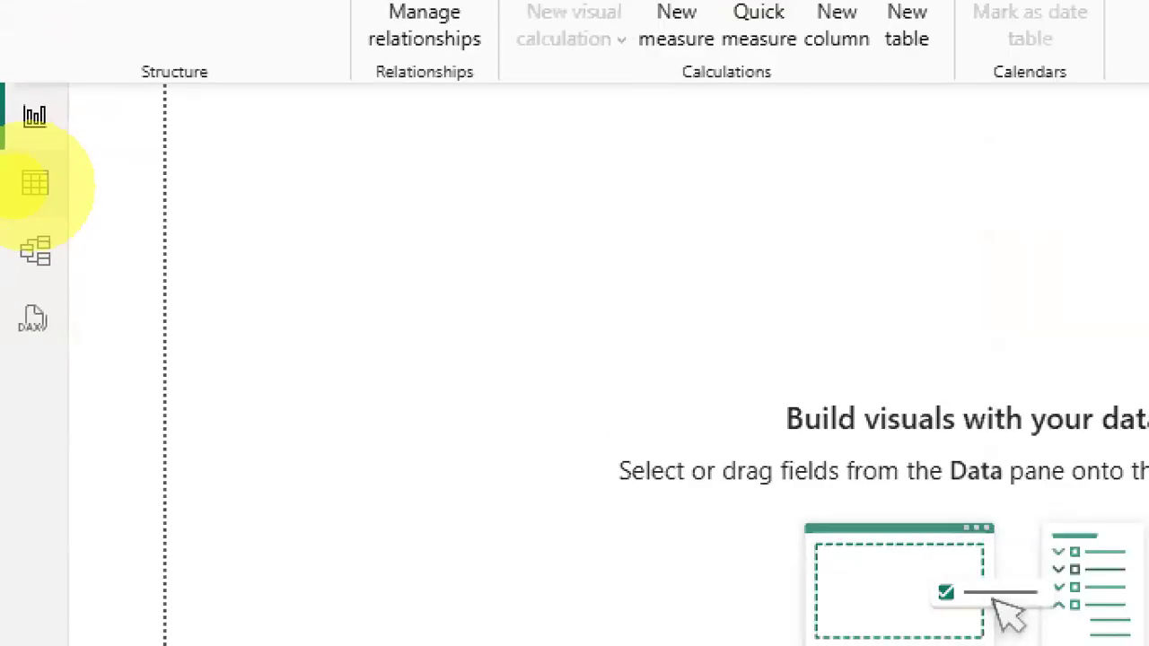
pyautogui.click(16, 191)
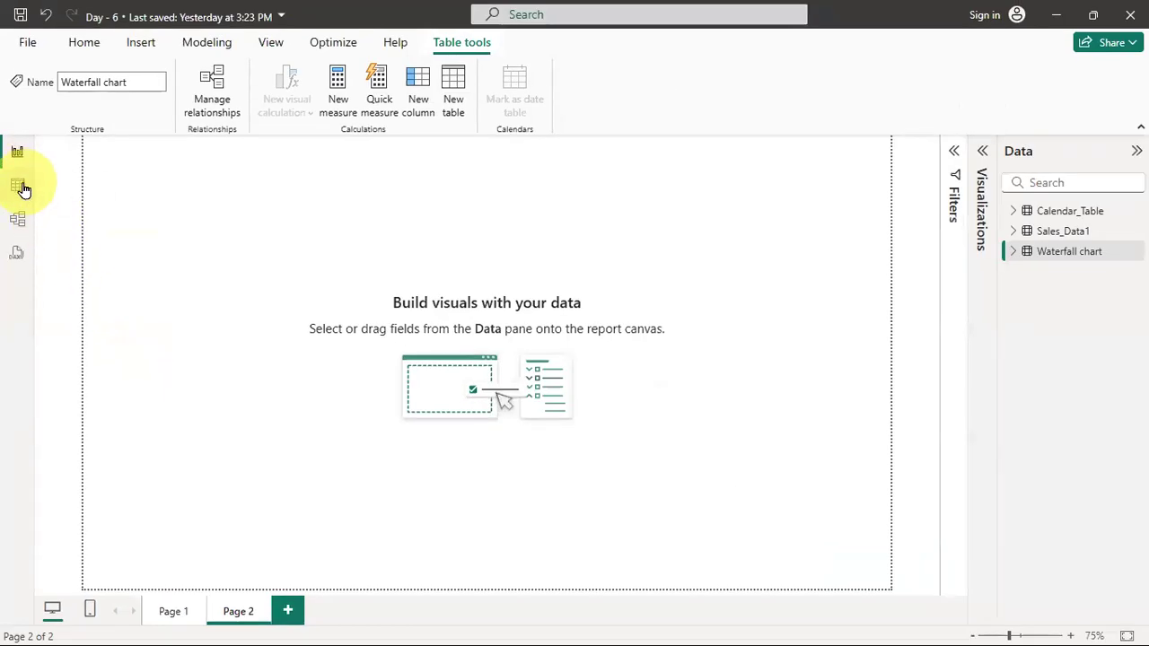
pyautogui.click(19, 187)
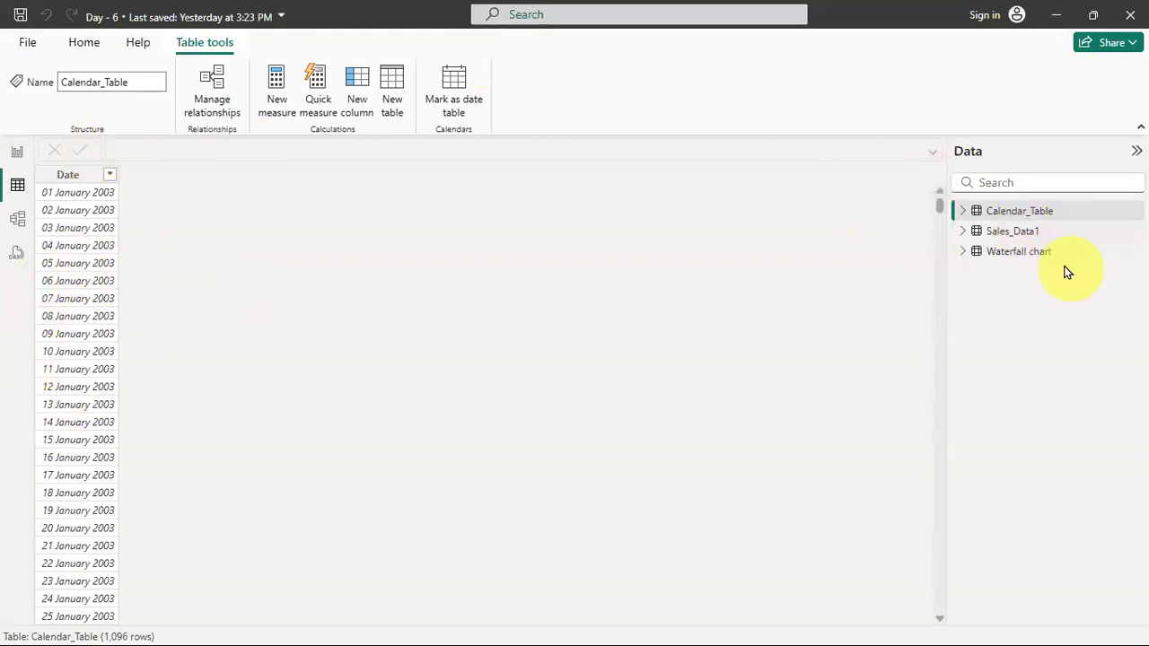
pyautogui.click(1018, 251)
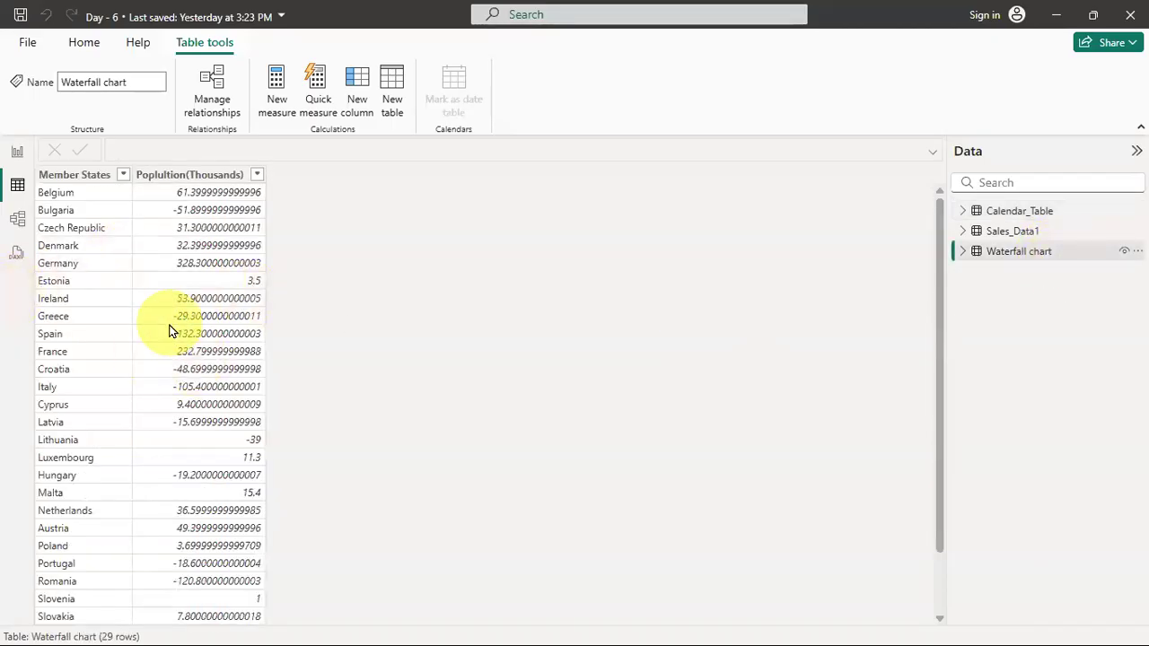
pyautogui.scroll(-2, 175, 331)
pyautogui.scroll(2, 190, 336)
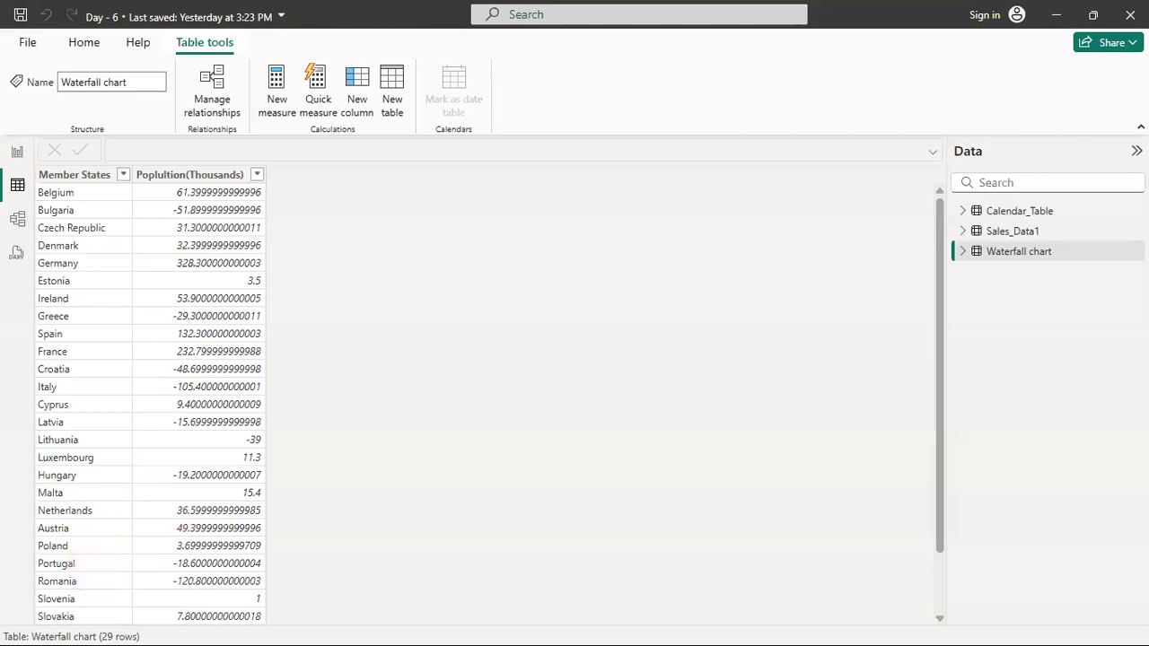
# Format the Poplultion(Thousands) column of the Waterfall chart table as Decimal number and check its rows.
pyautogui.click(209, 174)
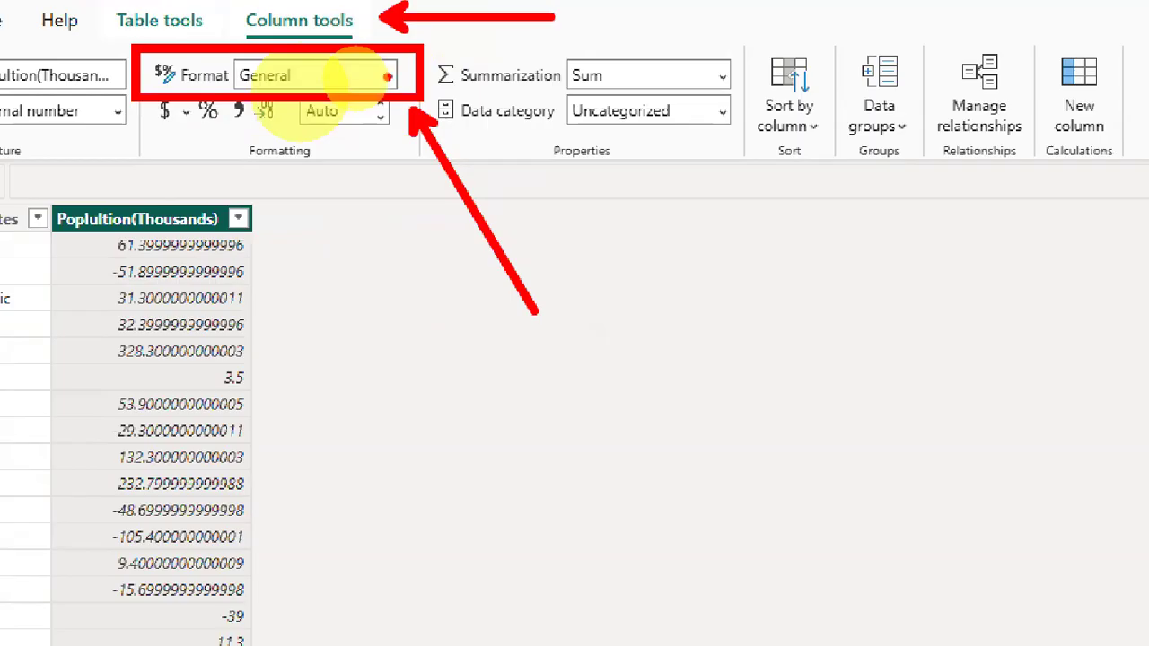
pyautogui.click(391, 81)
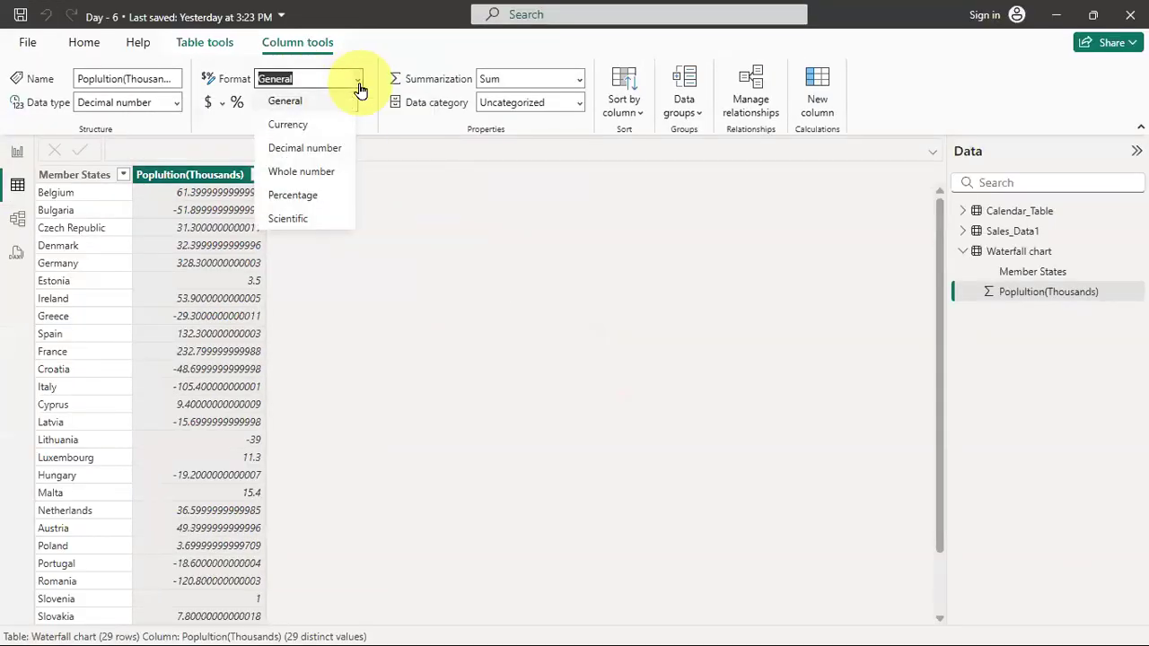
pyautogui.click(340, 149)
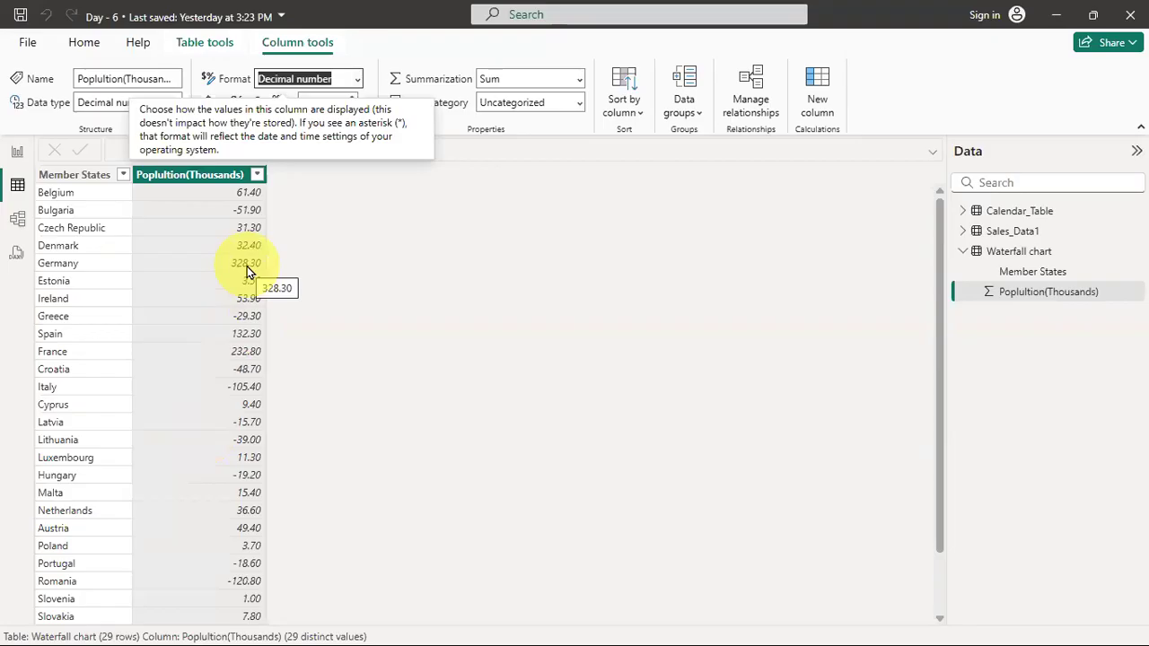
pyautogui.scroll(-1, 213, 267)
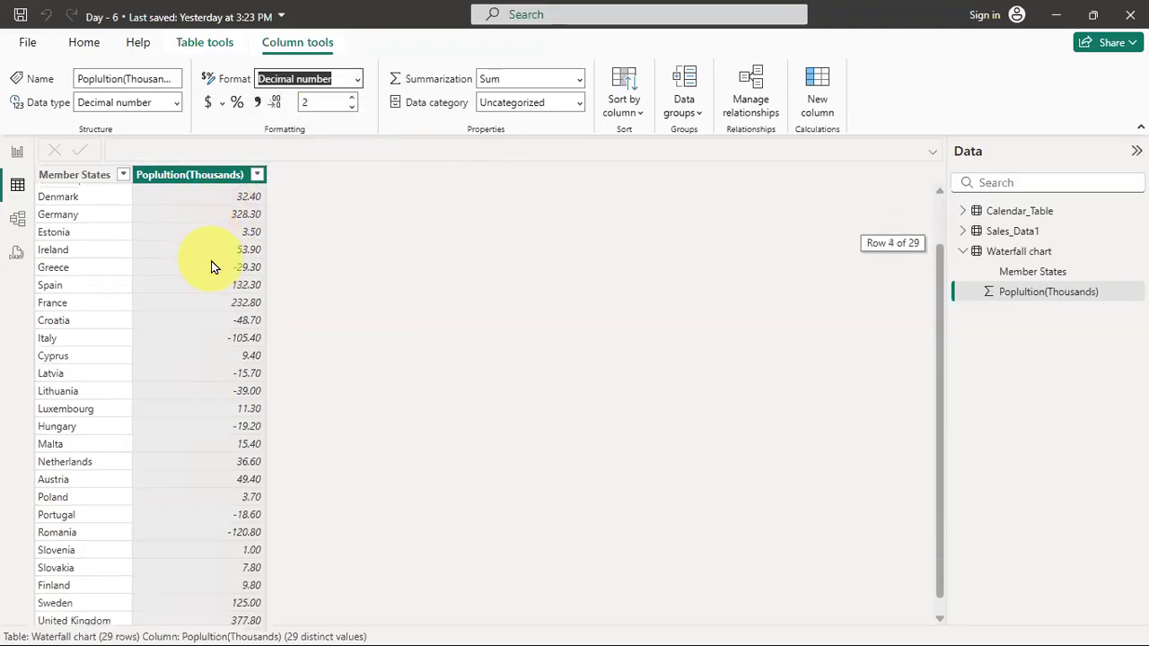
pyautogui.scroll(-1, 213, 267)
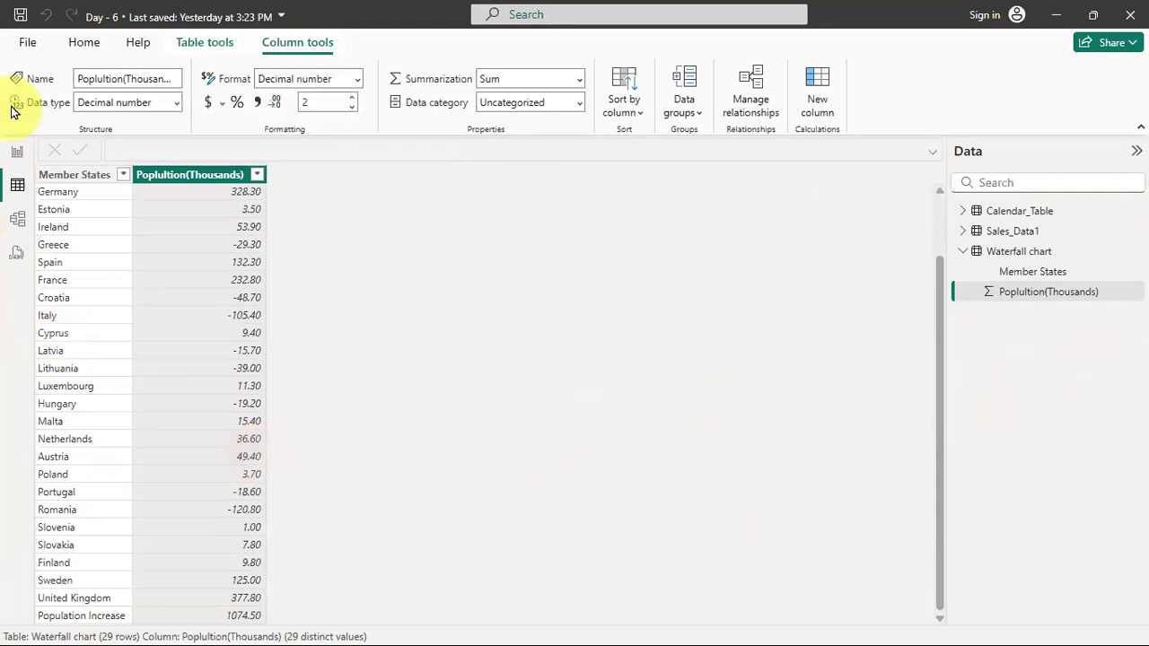
# Return to the report view and rename Page 2 as "WaterFall".
pyautogui.click(16, 153)
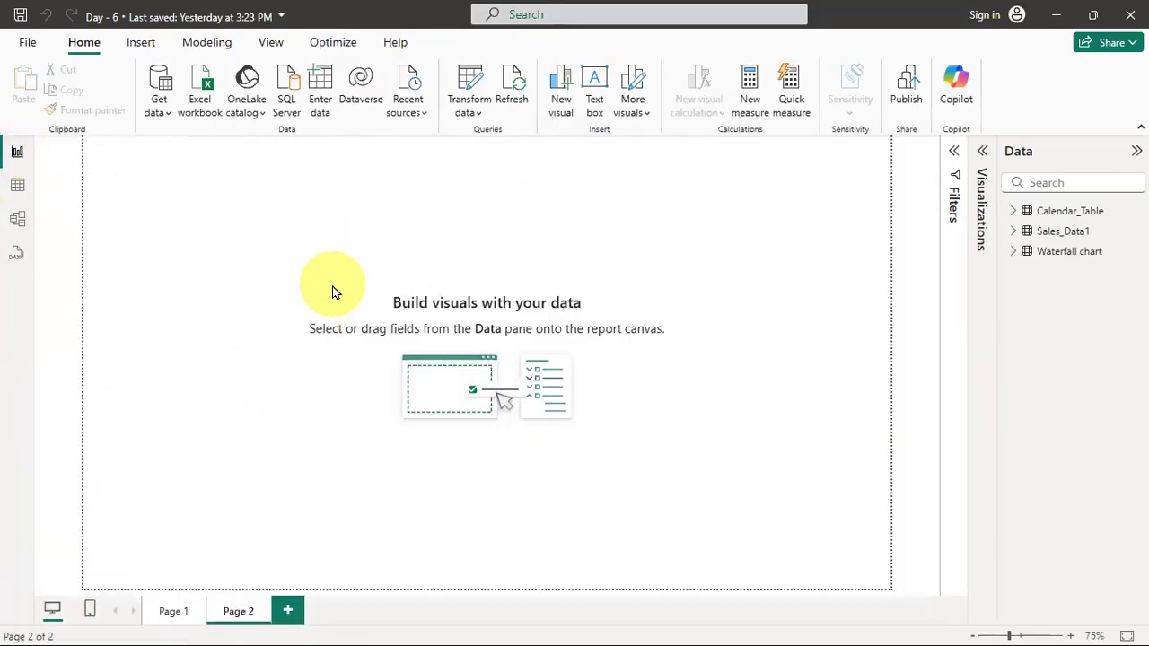
pyautogui.rightClick(248, 627)
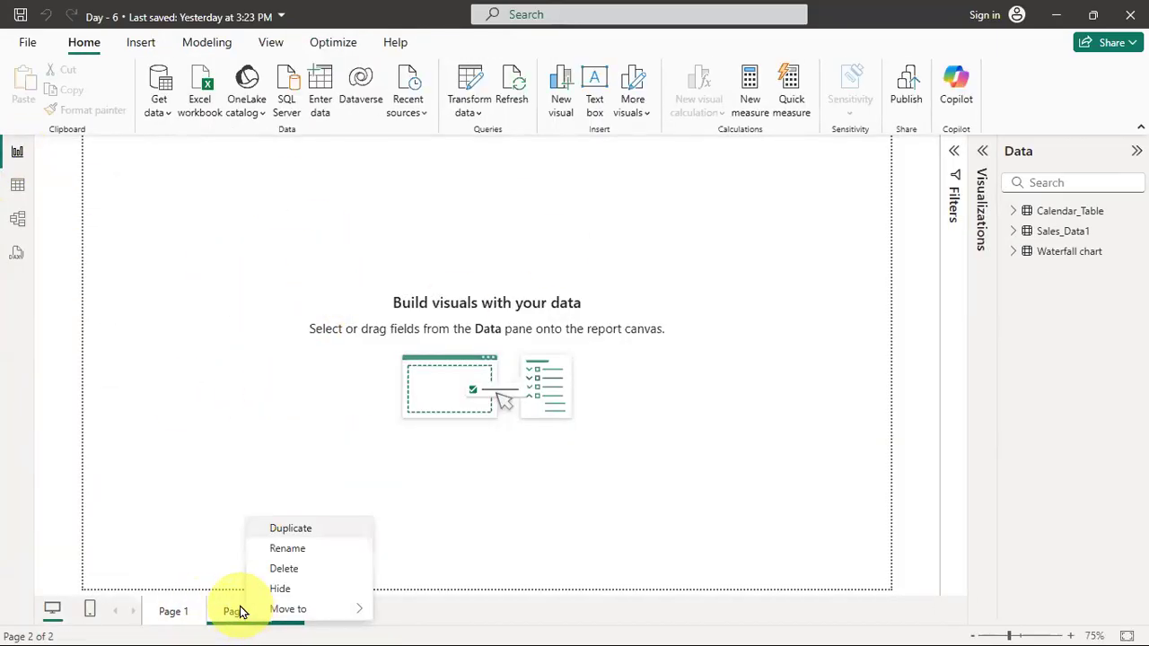
pyautogui.click(296, 549)
pyautogui.press('BackSpace')
pyautogui.press('BackSpace')
pyautogui.press('BackSpace')
pyautogui.press('BackSpace')
pyautogui.press('BackSpace')
pyautogui.press('BackSpace')
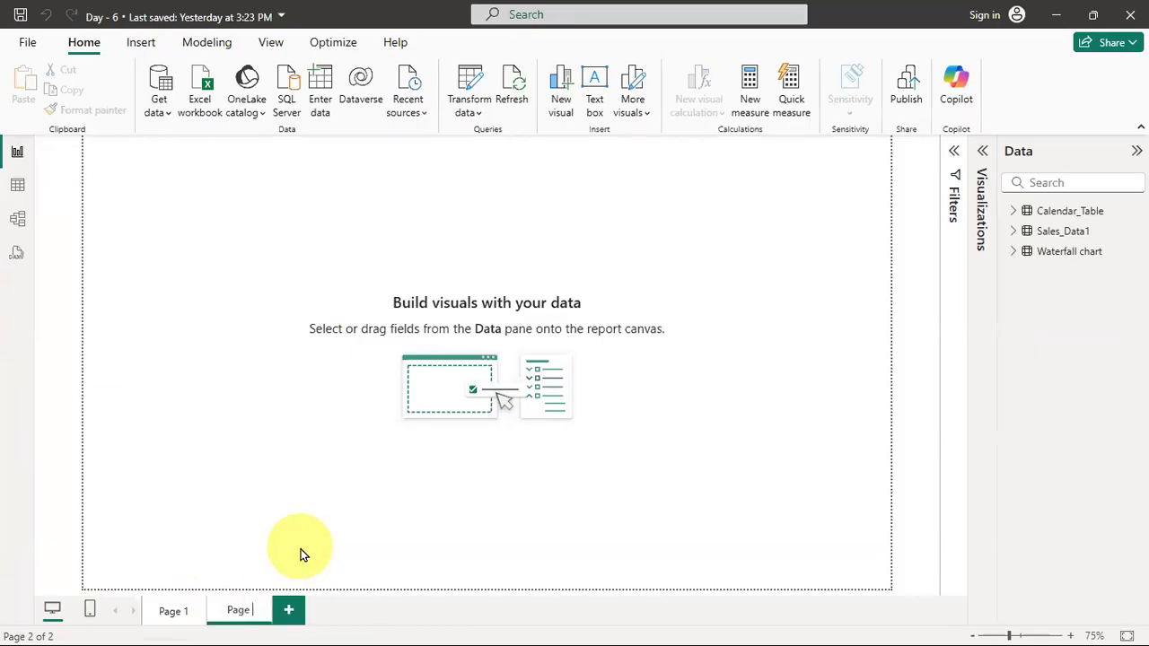
pyautogui.write('Waterf')
pyautogui.write('all')
pyautogui.press('Return')
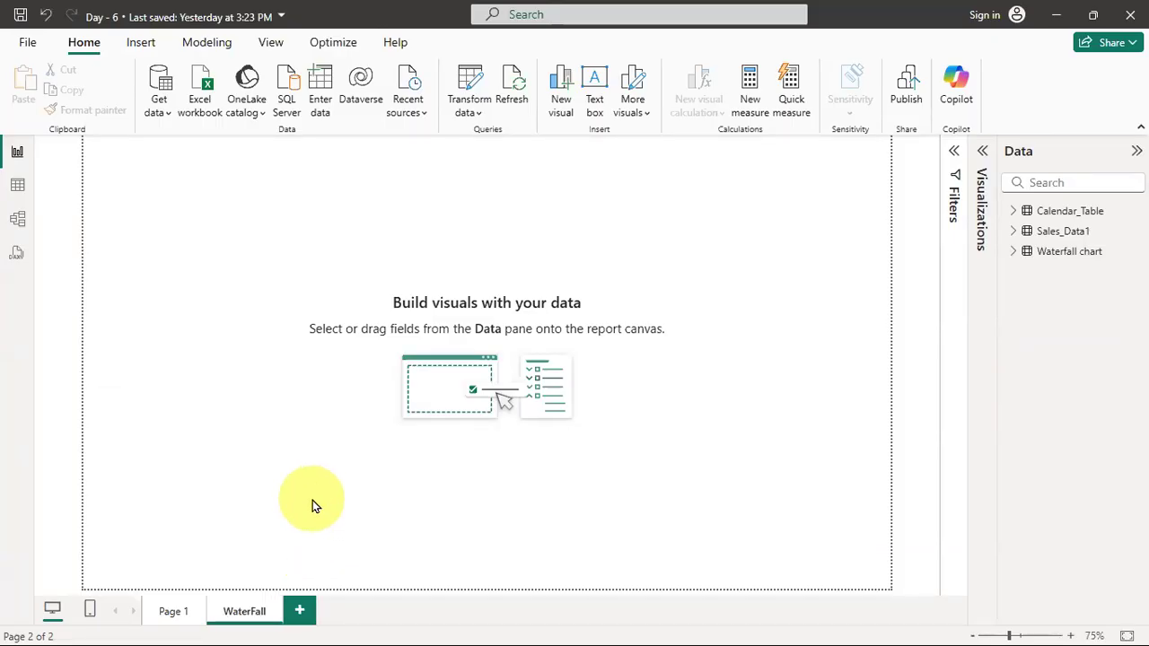
pyautogui.rightClick(244, 611)
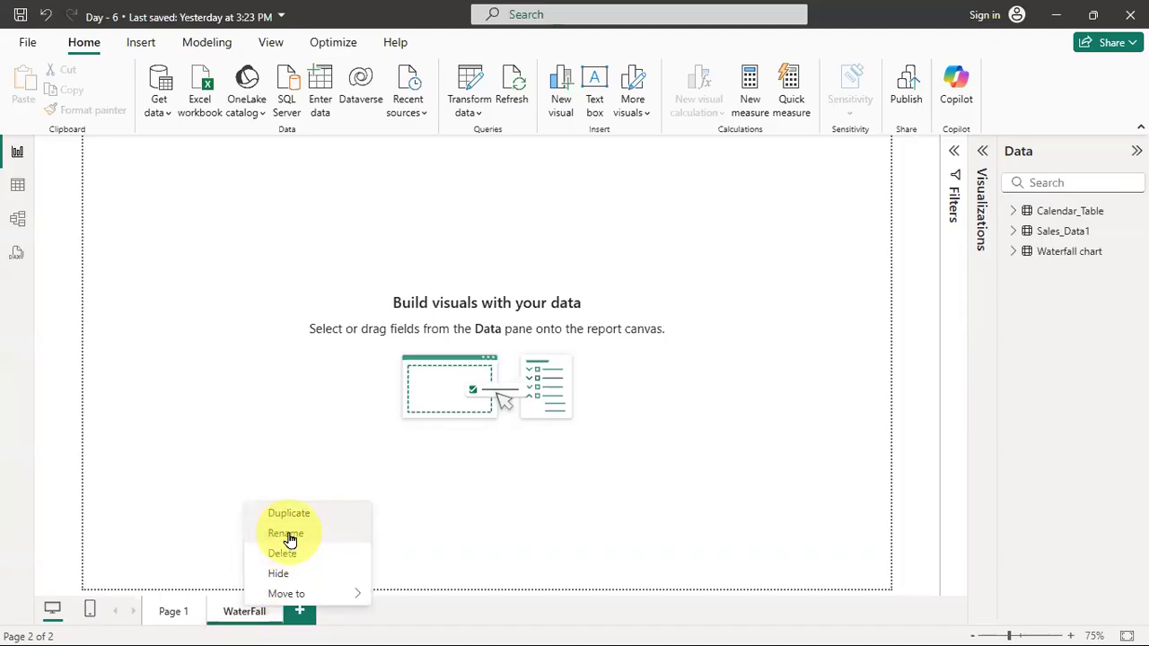
pyautogui.click(252, 472)
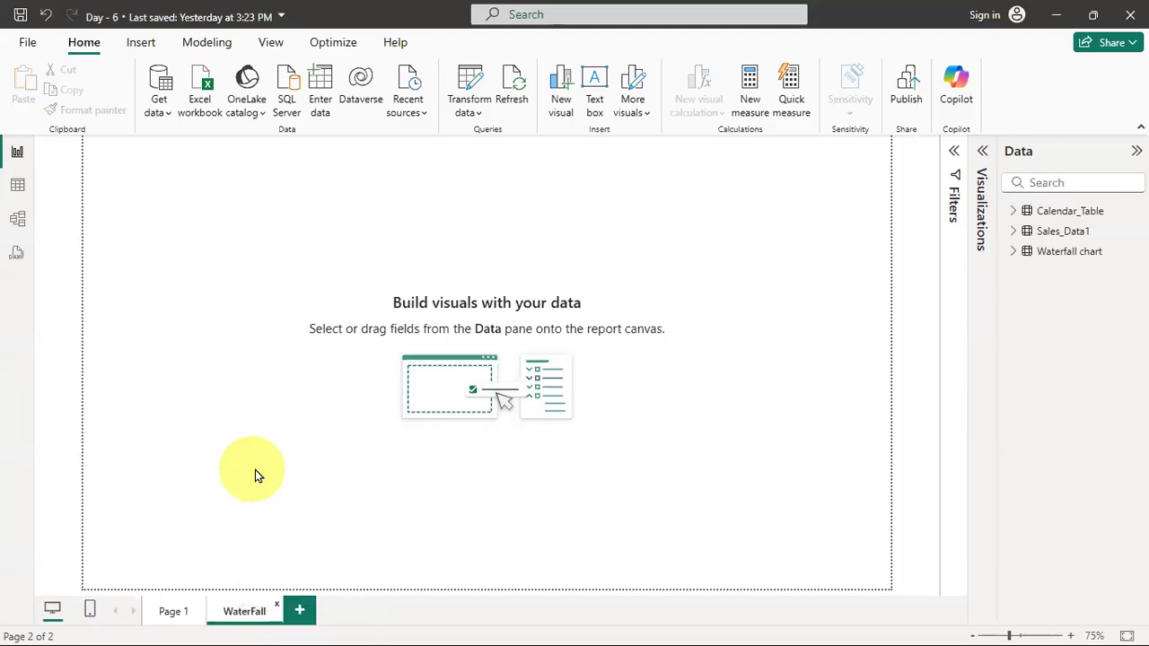
# Insert a waterfall chart on the WaterFall page and enlarge it to fill most of the canvas.
pyautogui.click(979, 160)
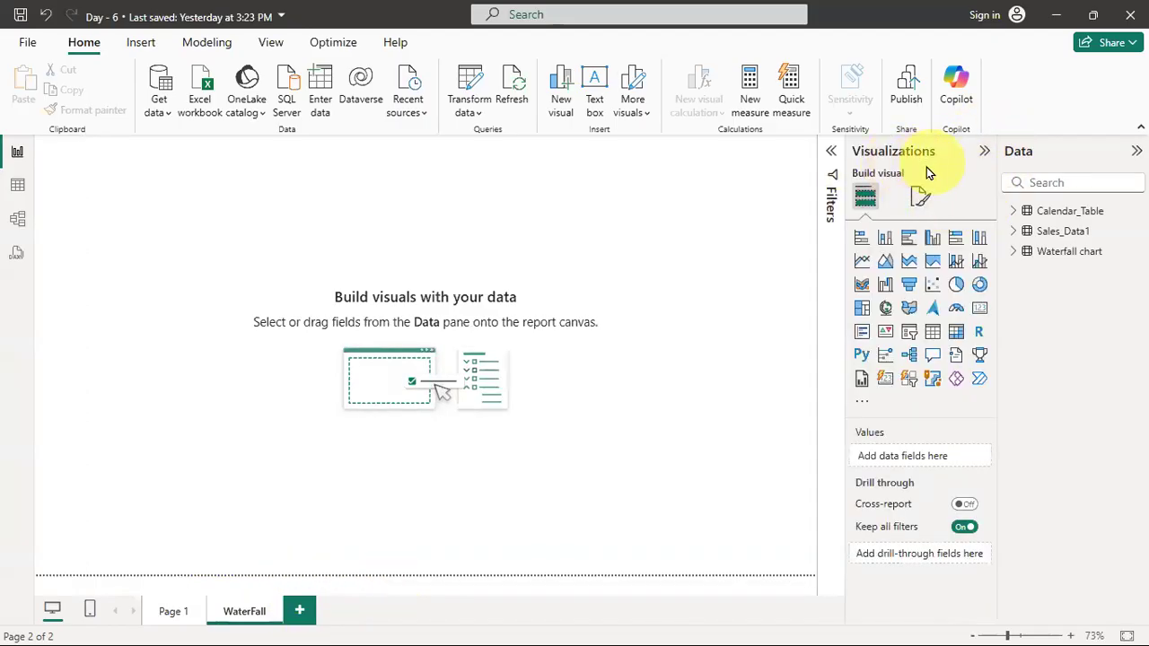
pyautogui.click(986, 151)
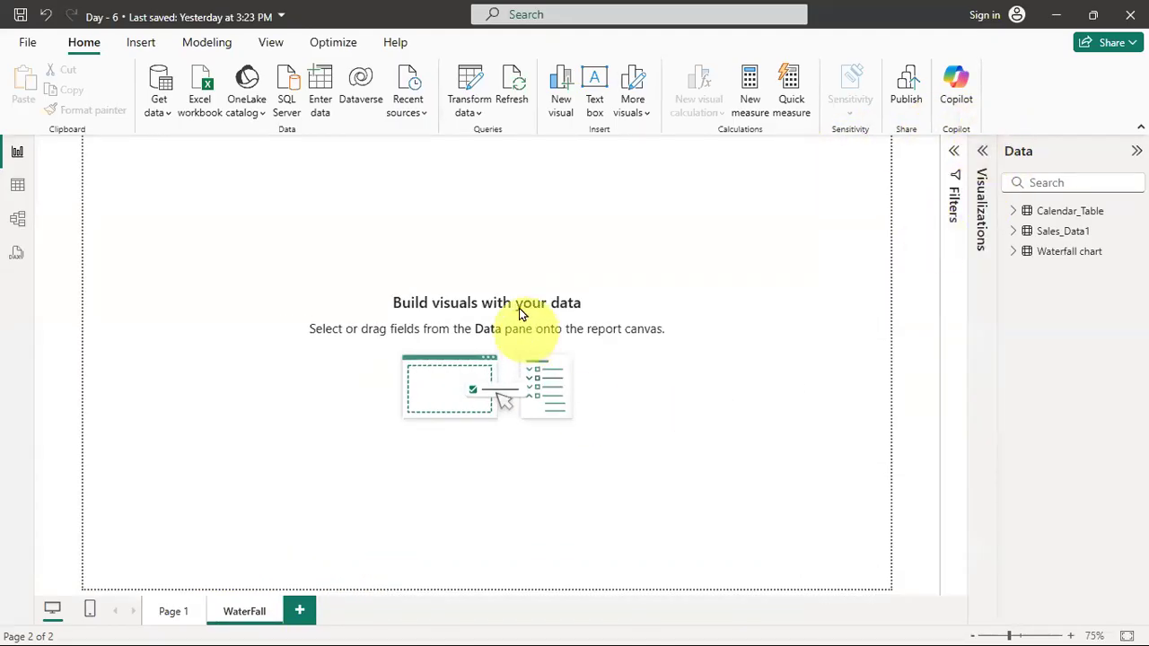
pyautogui.click(985, 152)
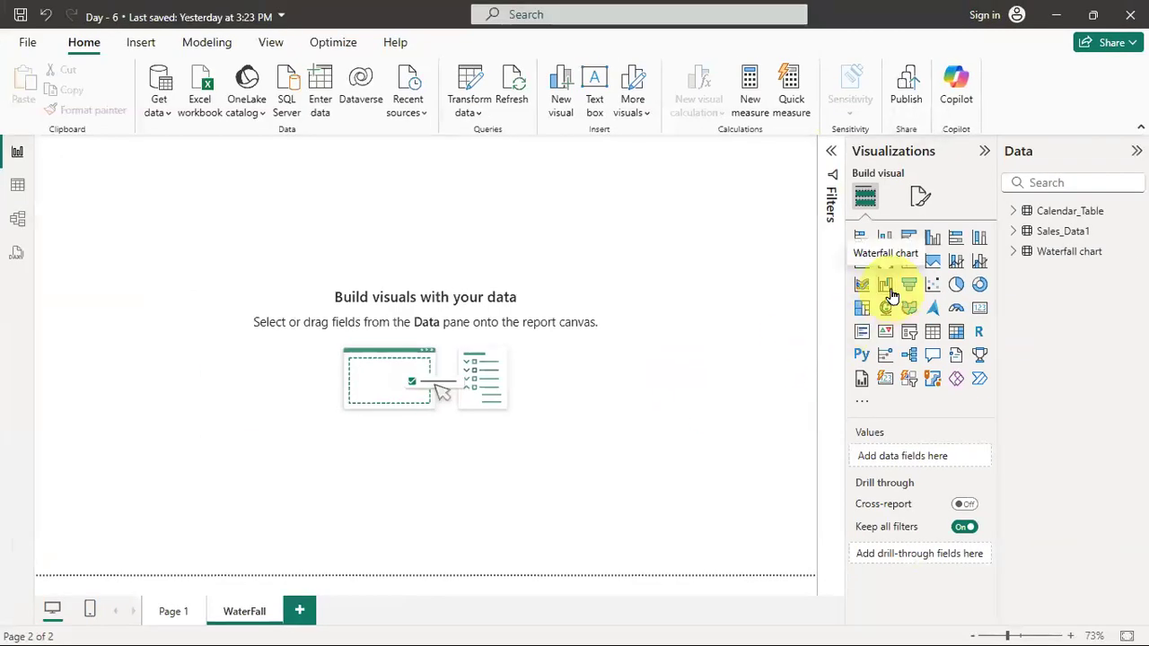
pyautogui.click(890, 292)
pyautogui.moveTo(149, 225)
pyautogui.mouseDown()
pyautogui.moveTo(173, 256)
pyautogui.moveTo(175, 236)
pyautogui.moveTo(153, 239)
pyautogui.mouseUp()
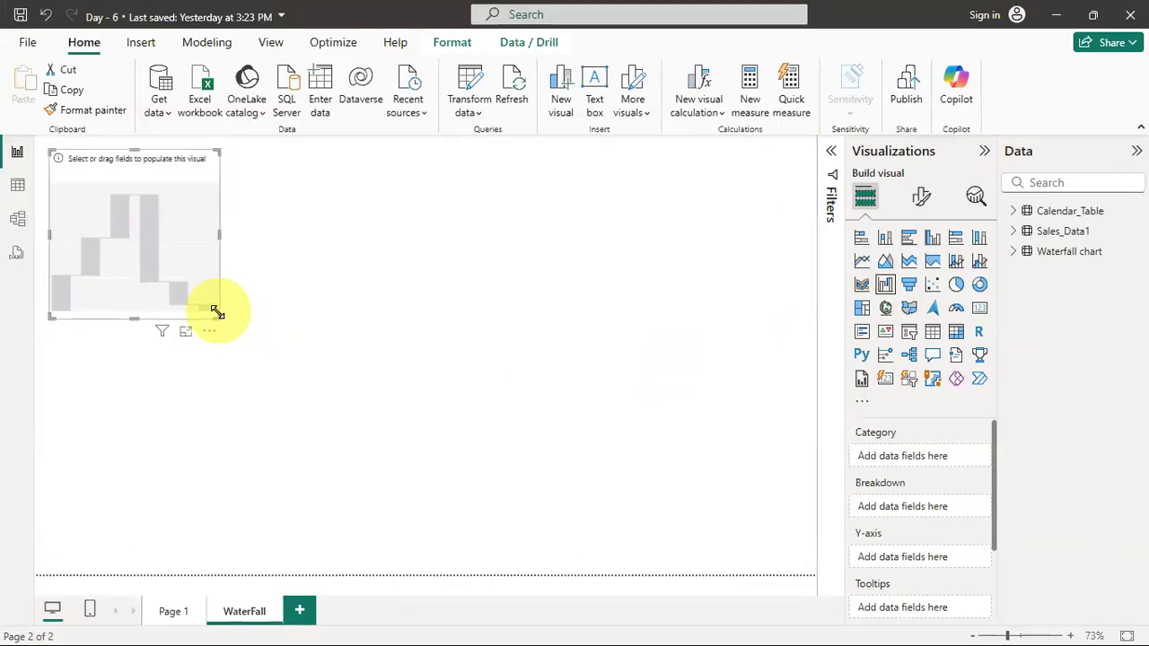
pyautogui.moveTo(218, 313); pyautogui.dragTo(744, 532)
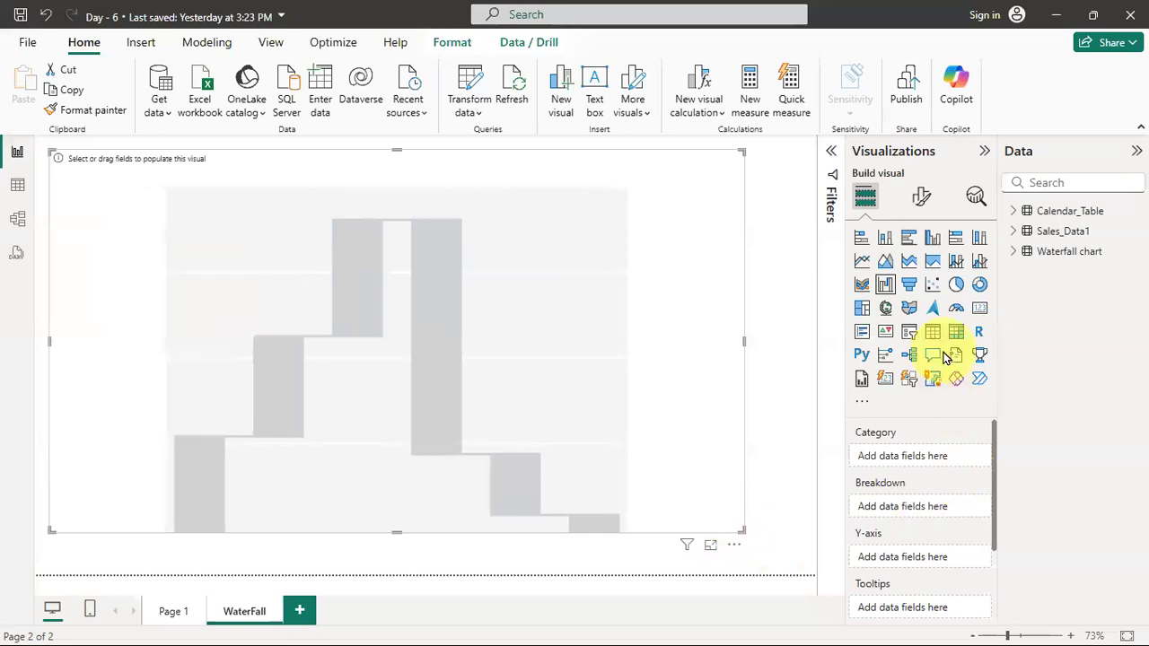
# Assign Member States as the waterfall chart's category and Poplultion(Thousands) as its Y-axis.
pyautogui.scroll(-3, 979, 469)
pyautogui.scroll(3, 979, 469)
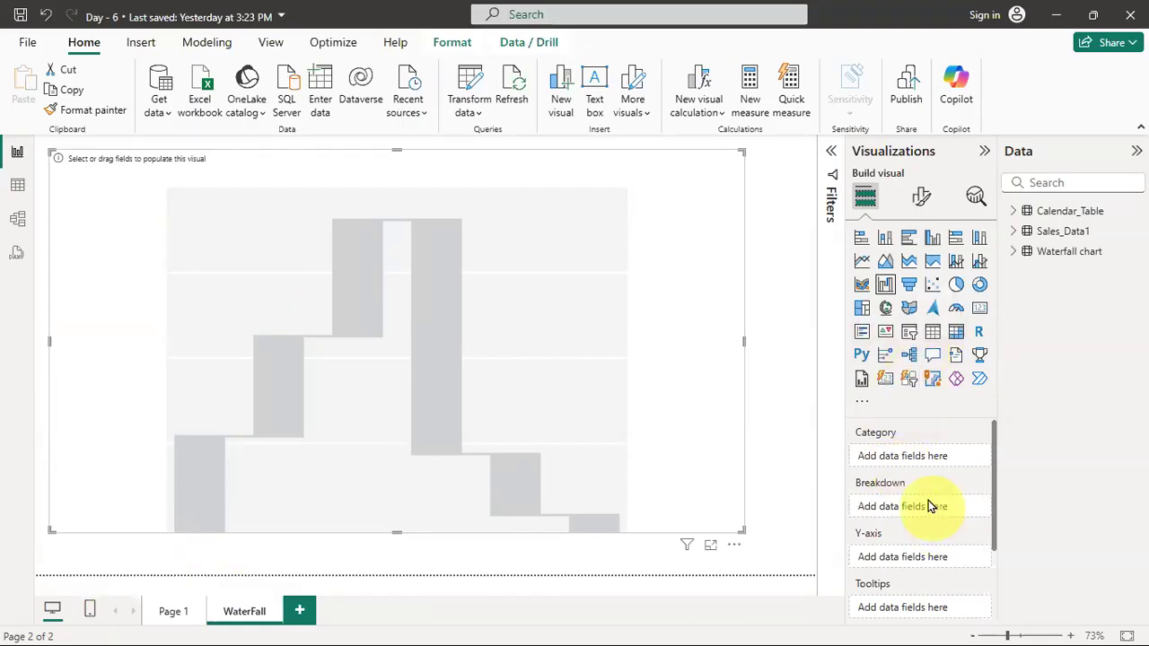
pyautogui.click(1023, 252)
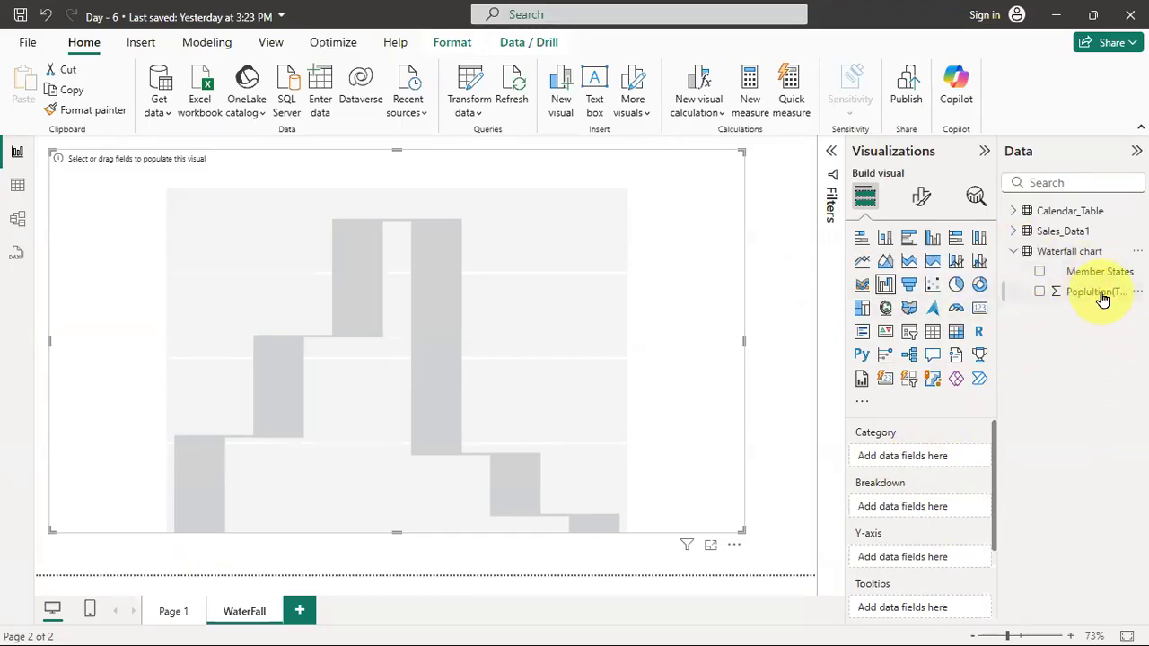
pyautogui.moveTo(1107, 273); pyautogui.dragTo(944, 458)
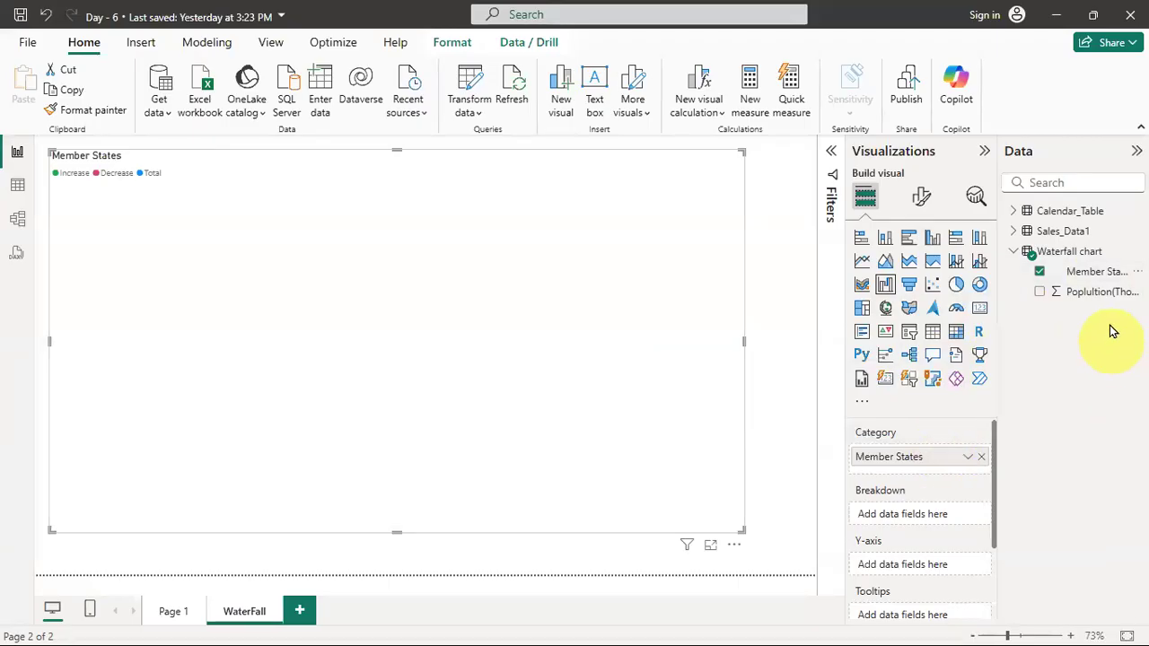
pyautogui.moveTo(1102, 295); pyautogui.dragTo(919, 567)
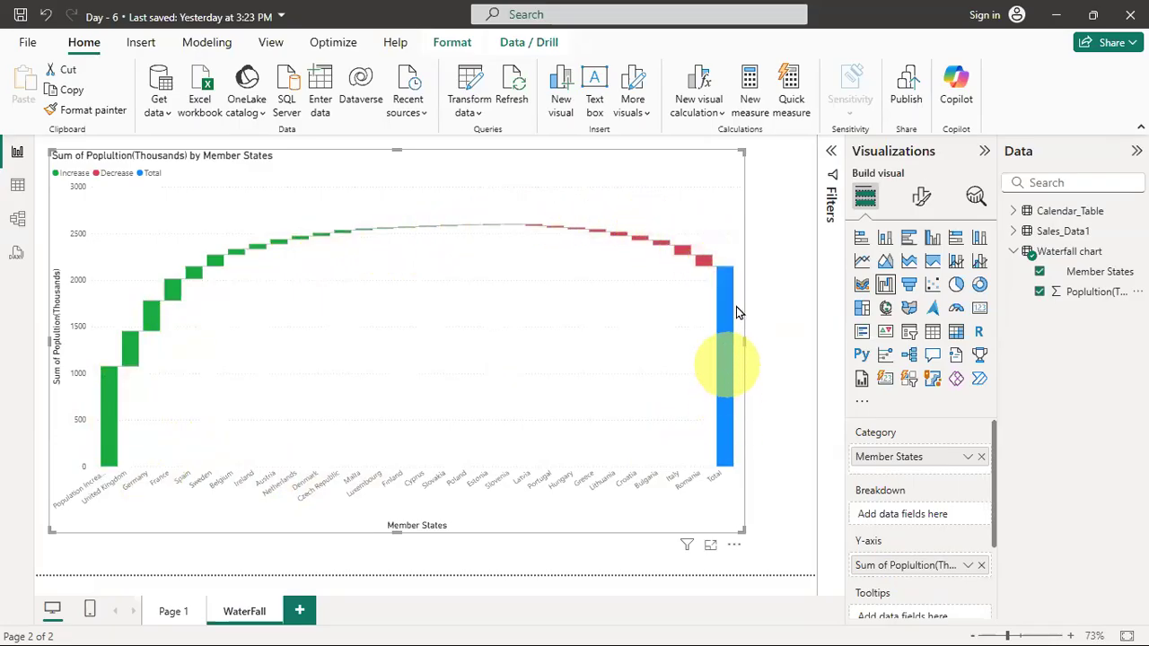
# Examine the Total and Population Increase columns of the waterfall chart, glancing at the source files in Google Drive in between.
pyautogui.moveTo(731, 276)
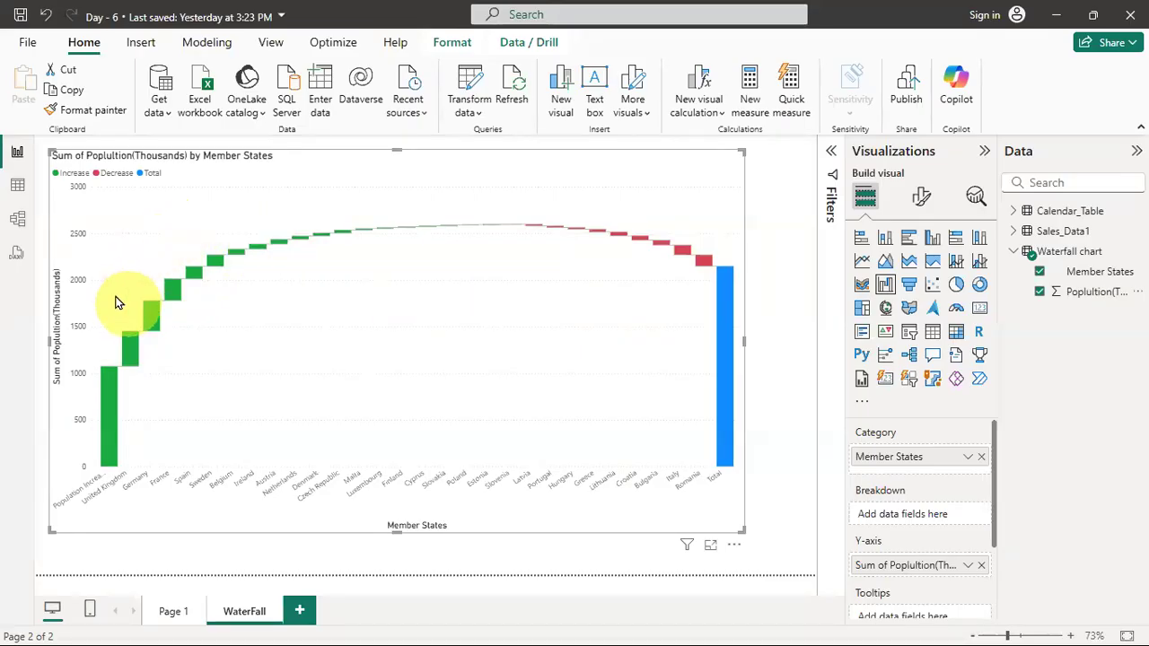
pyautogui.moveTo(106, 402)
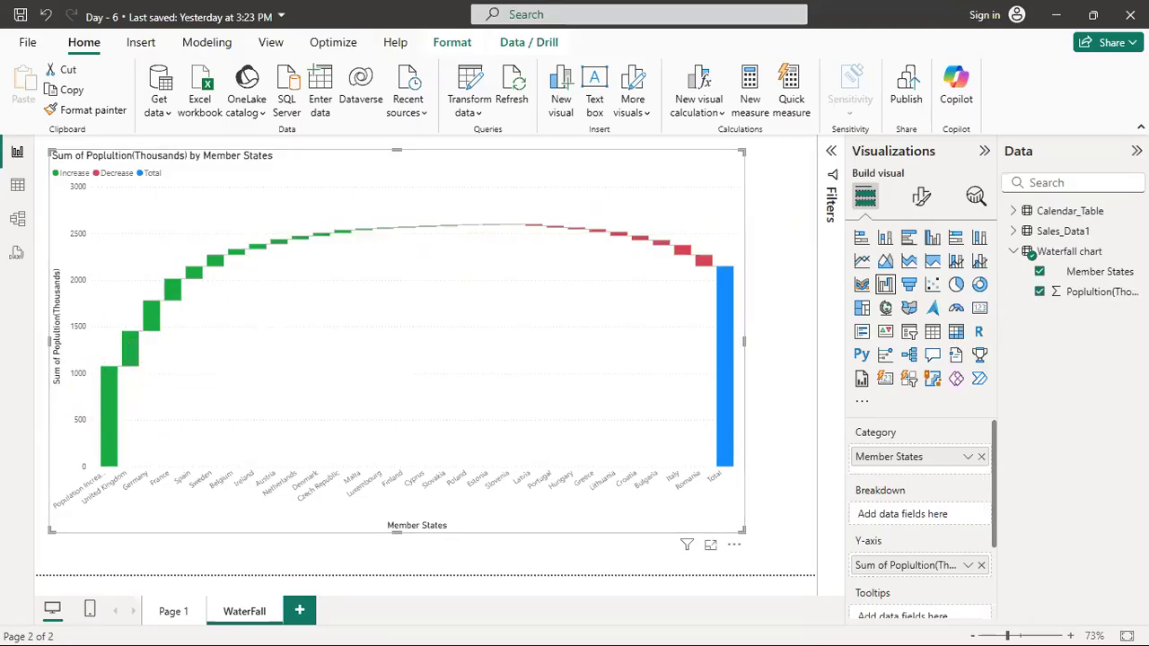
pyautogui.hotkey('alt', 'Tab')
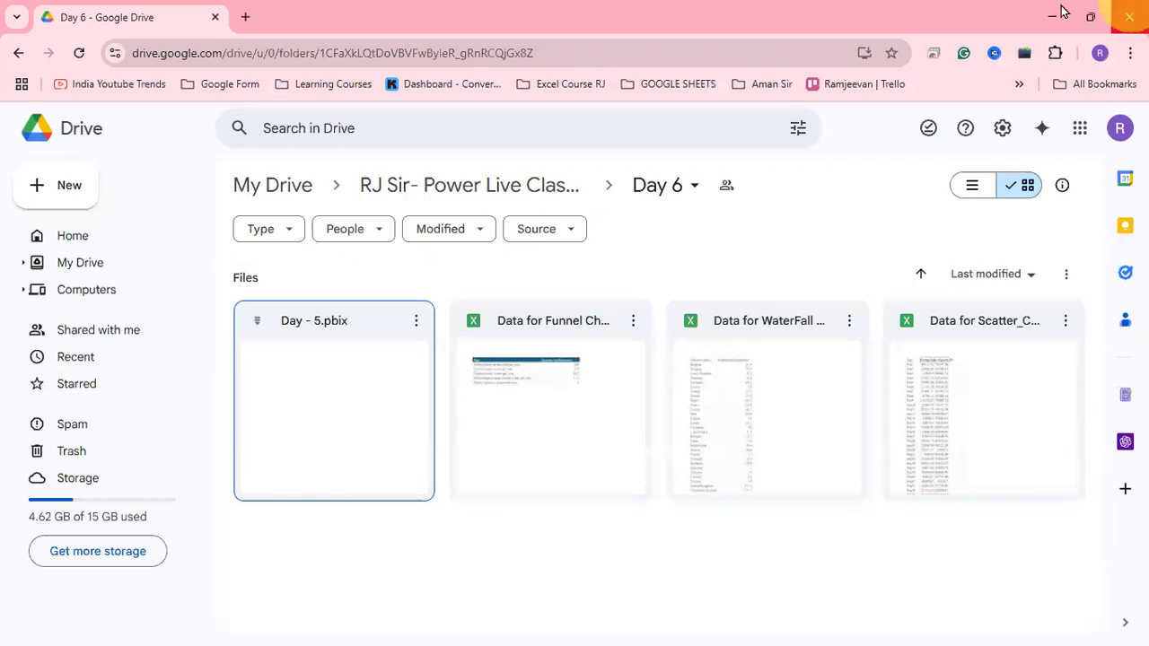
pyautogui.click(1067, 24)
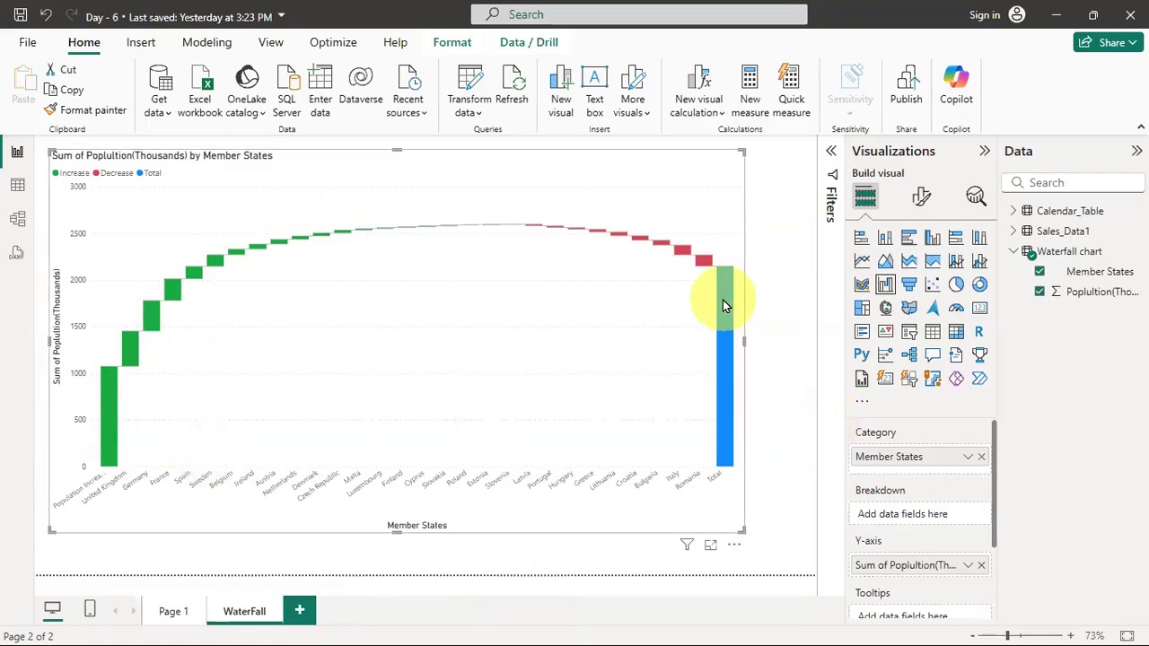
pyautogui.moveTo(719, 298)
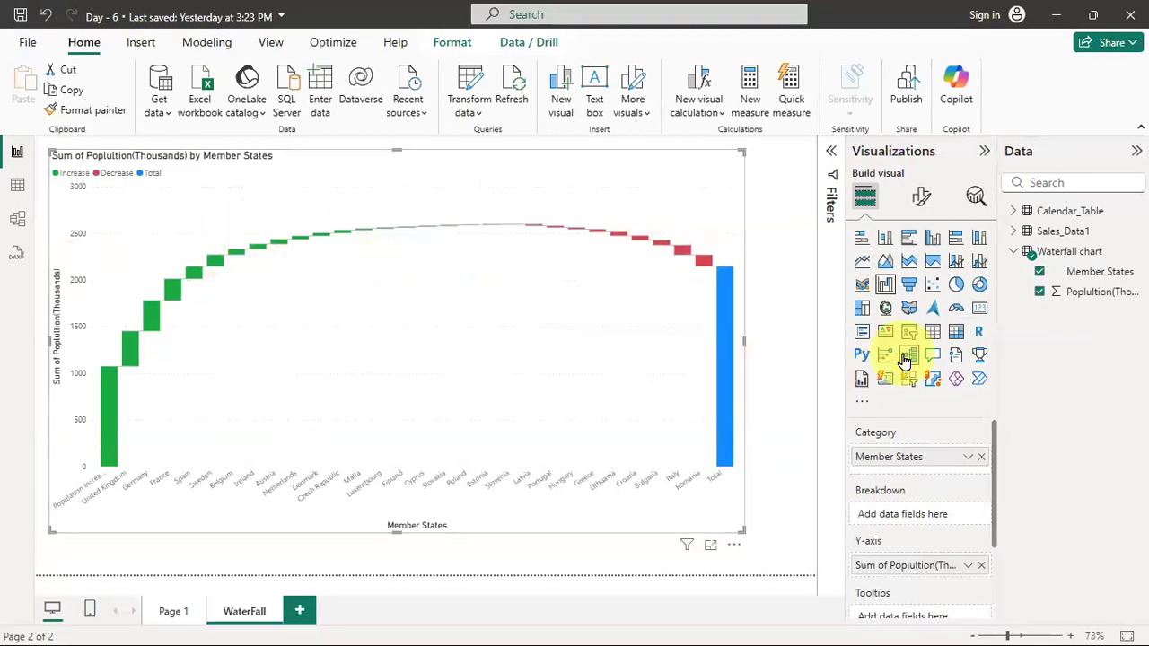
# Open the waterfall chart's Y-axis range formatting settings.
pyautogui.scroll(-3, 963, 493)
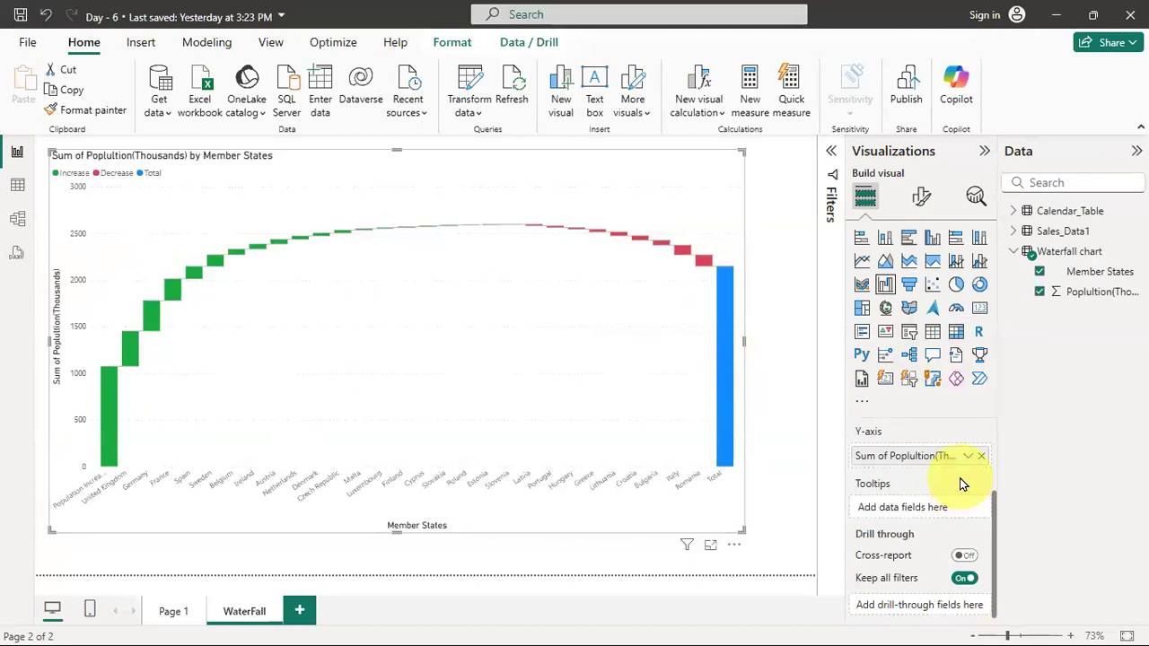
pyautogui.click(921, 197)
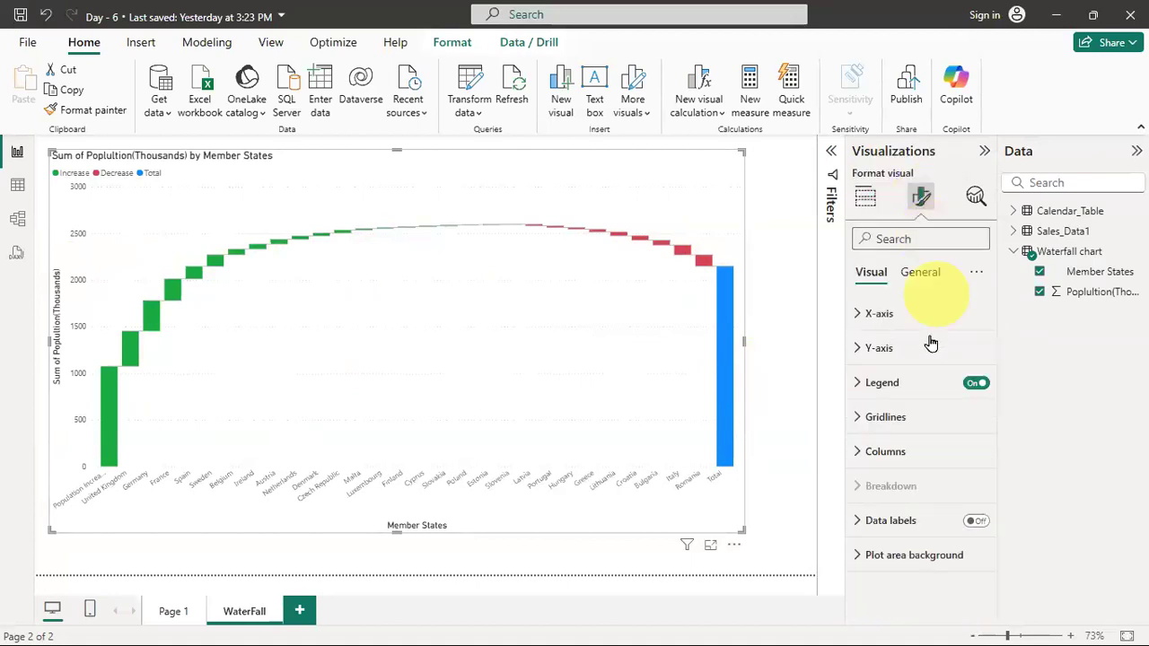
pyautogui.click(903, 313)
pyautogui.click(906, 313)
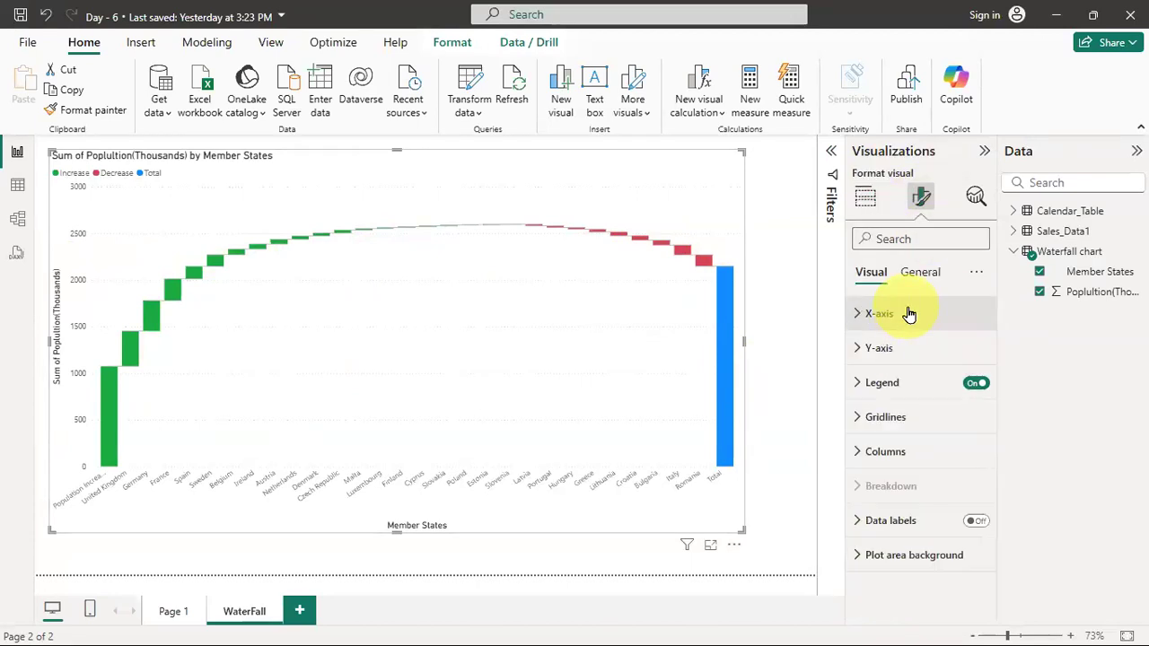
pyautogui.click(901, 351)
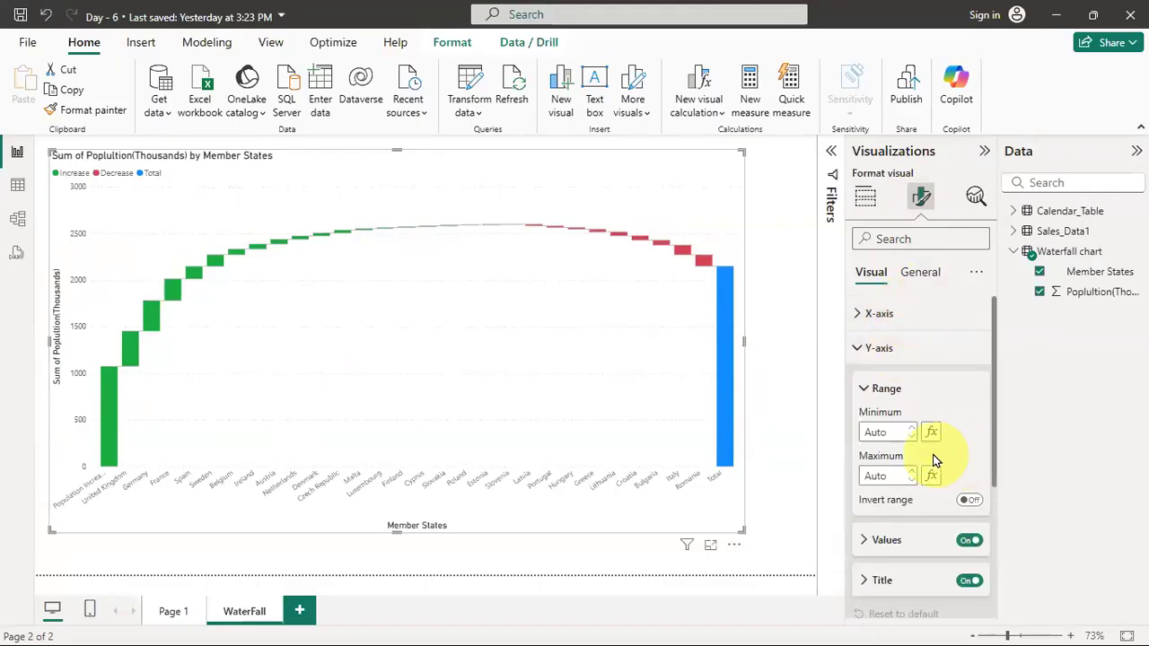
# Try Y-axis maximum values of 200 and 100 on the waterfall chart, clearing each one.
pyautogui.click(892, 475)
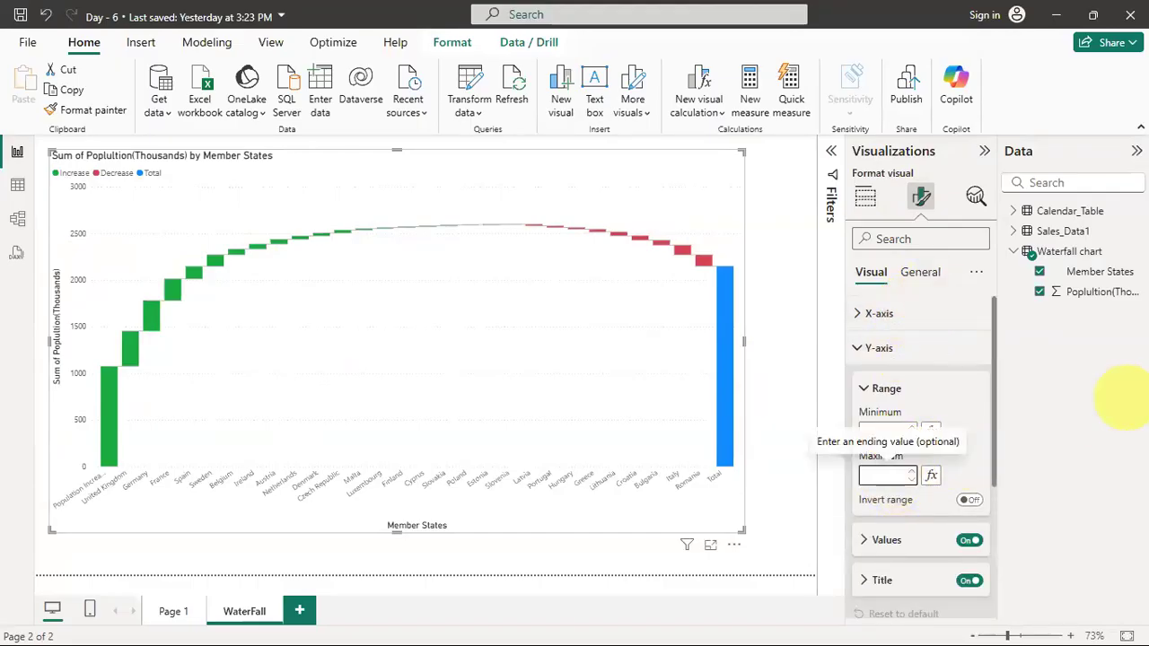
pyautogui.write('200')
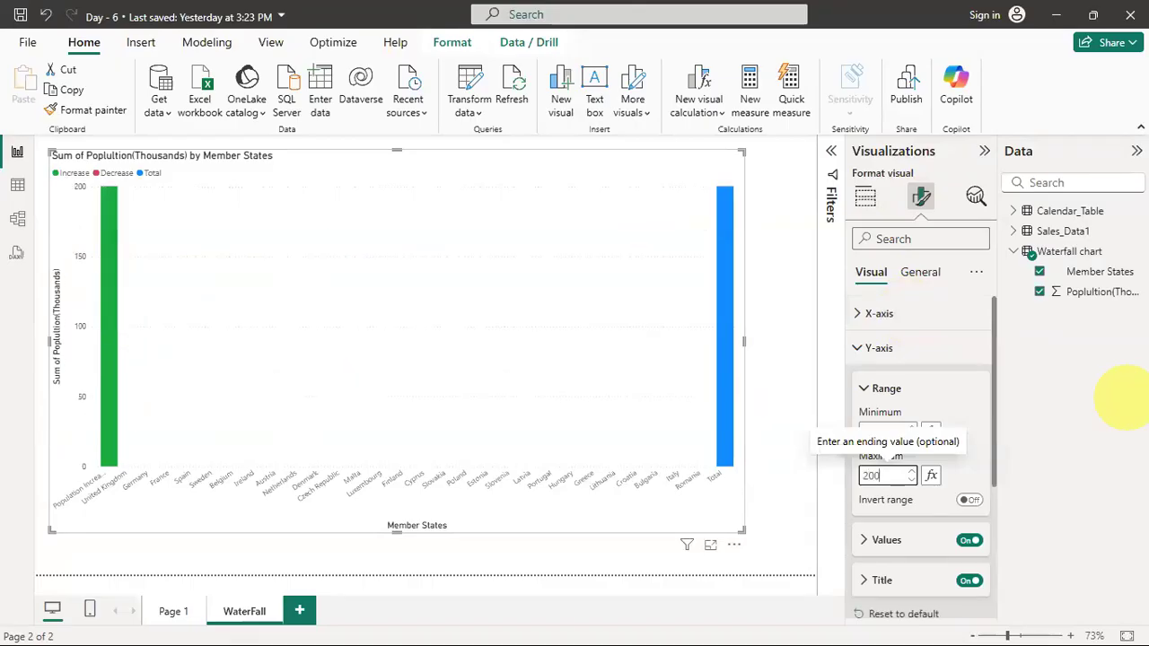
pyautogui.press('BackSpace')
pyautogui.press('BackSpace')
pyautogui.press('BackSpace')
pyautogui.write('100')
pyautogui.press('BackSpace')
pyautogui.press('BackSpace')
pyautogui.press('BackSpace')
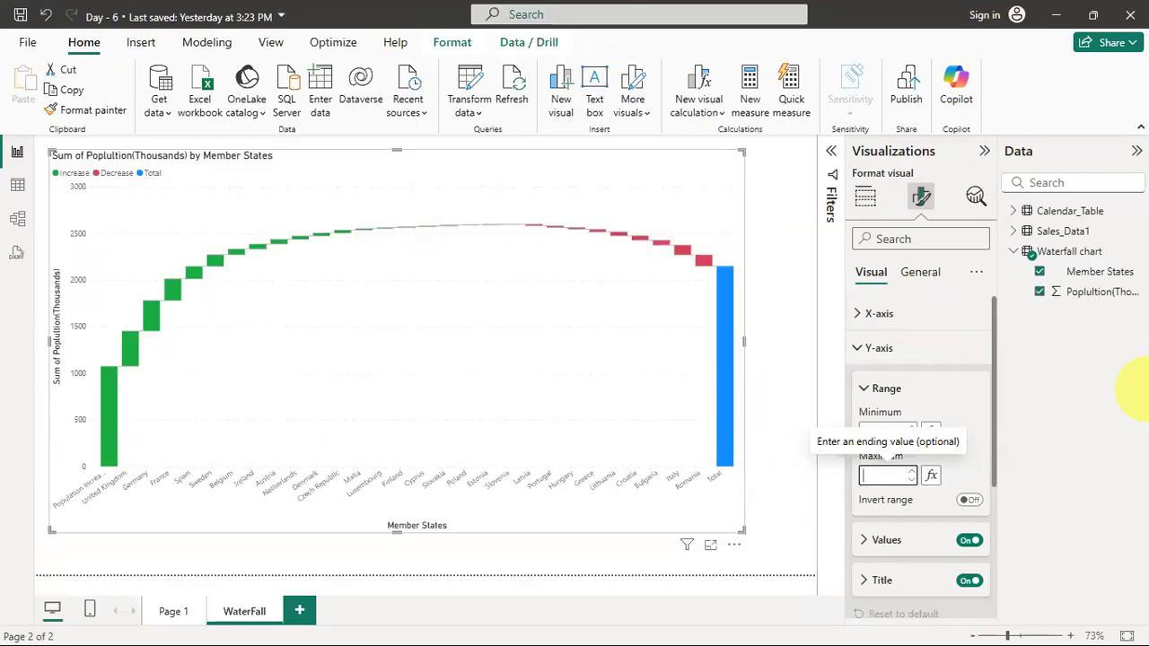
pyautogui.click(963, 423)
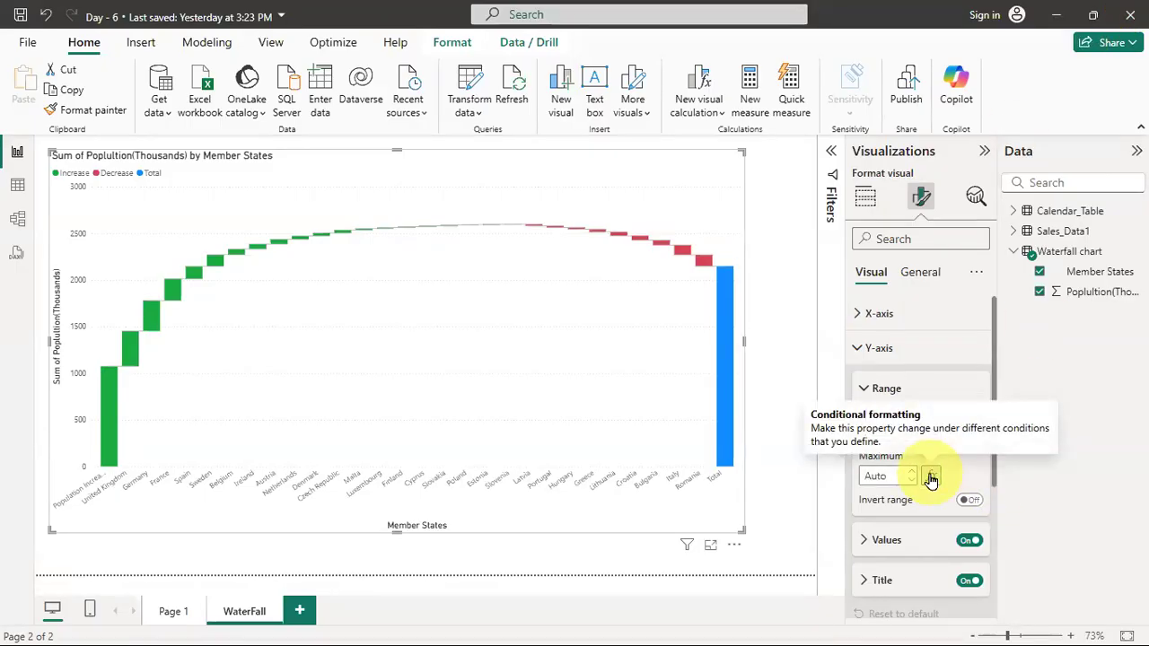
# Try Y-axis maximum values of 20000 and 5000 on the waterfall chart.
pyautogui.click(888, 476)
pyautogui.write('20000')
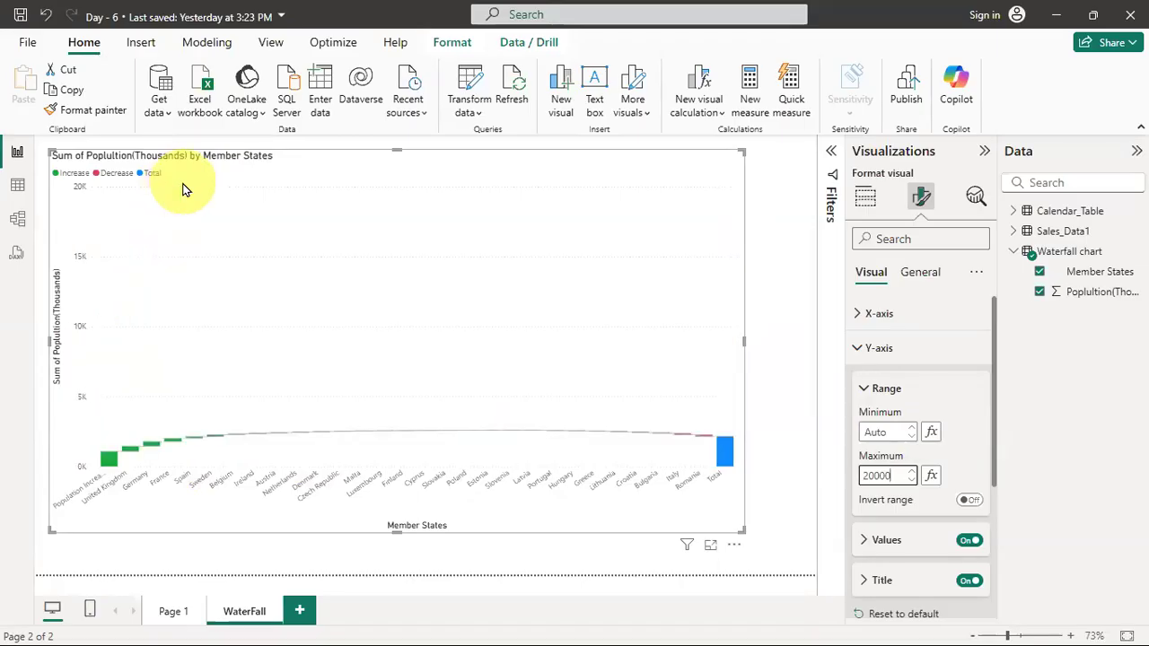
pyautogui.press('BackSpace')
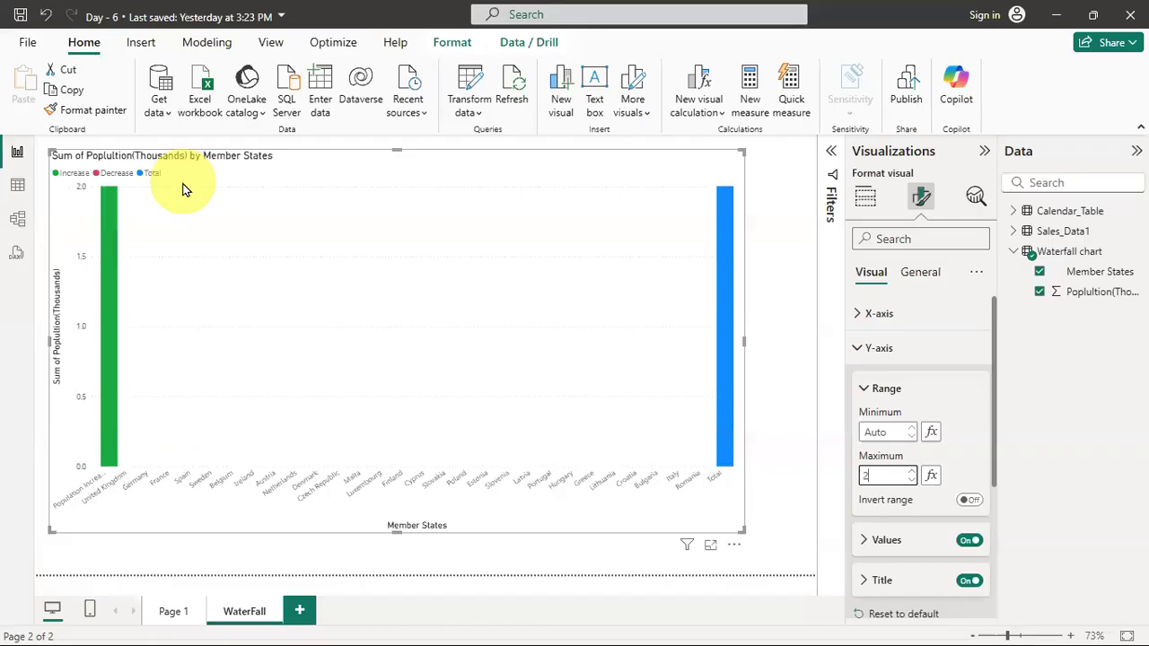
pyautogui.press('BackSpace')
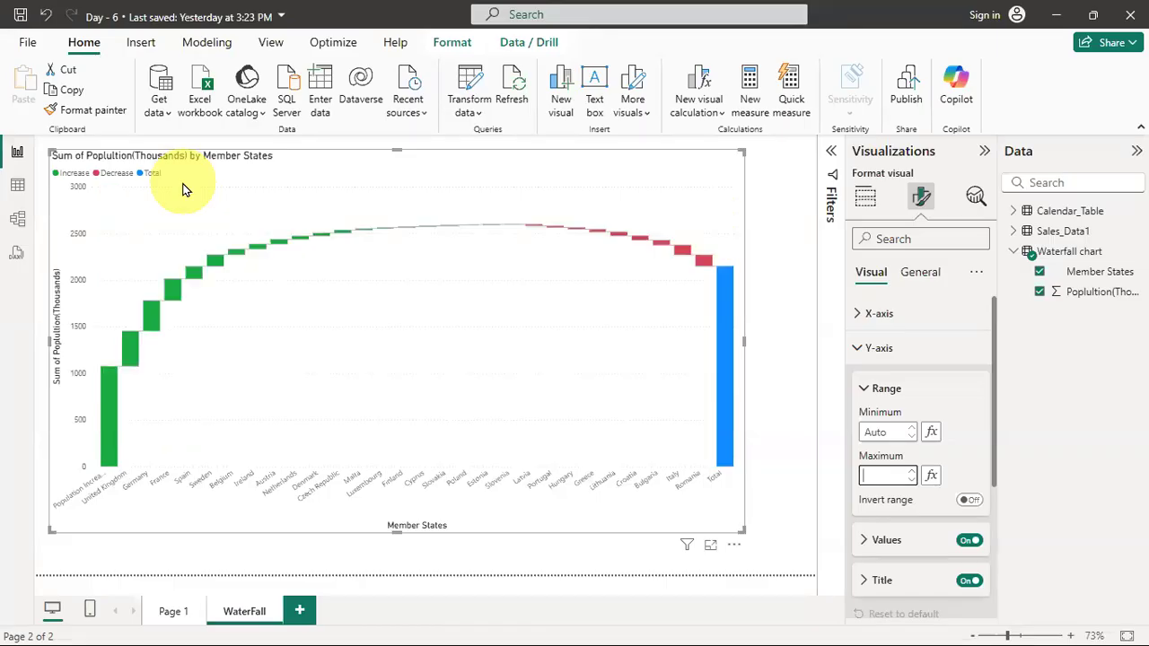
pyautogui.write('5000')
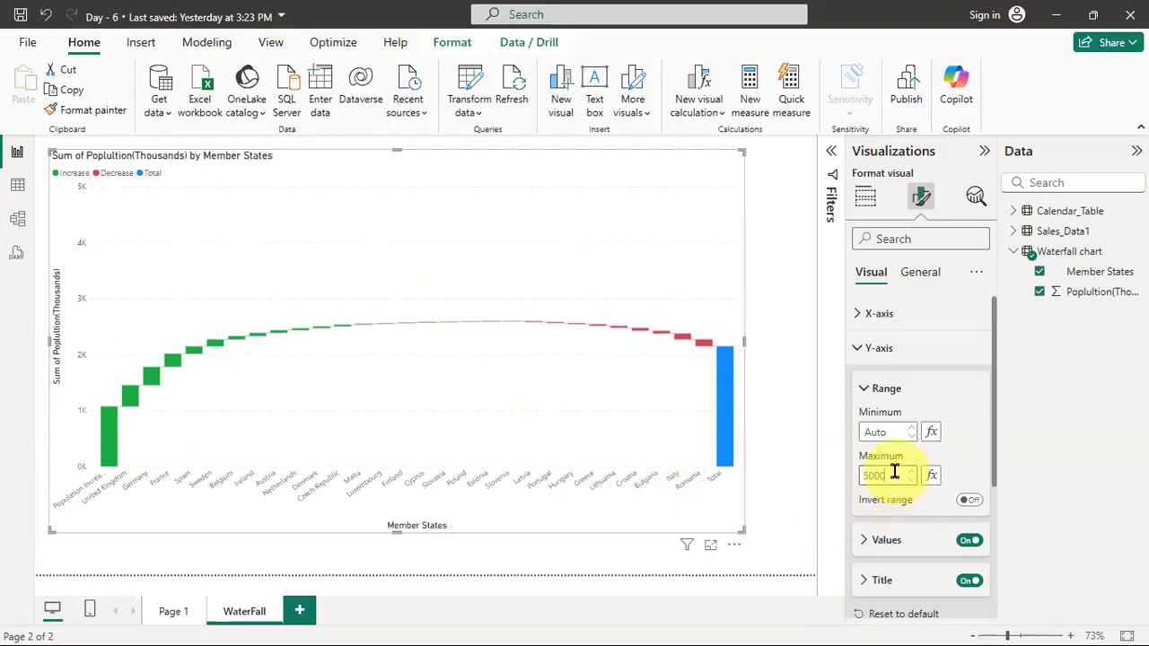
# Set the waterfall chart's Y-axis maximum to 3000 and collapse the range settings.
pyautogui.moveTo(905, 476); pyautogui.dragTo(848, 472)
pyautogui.write('0')
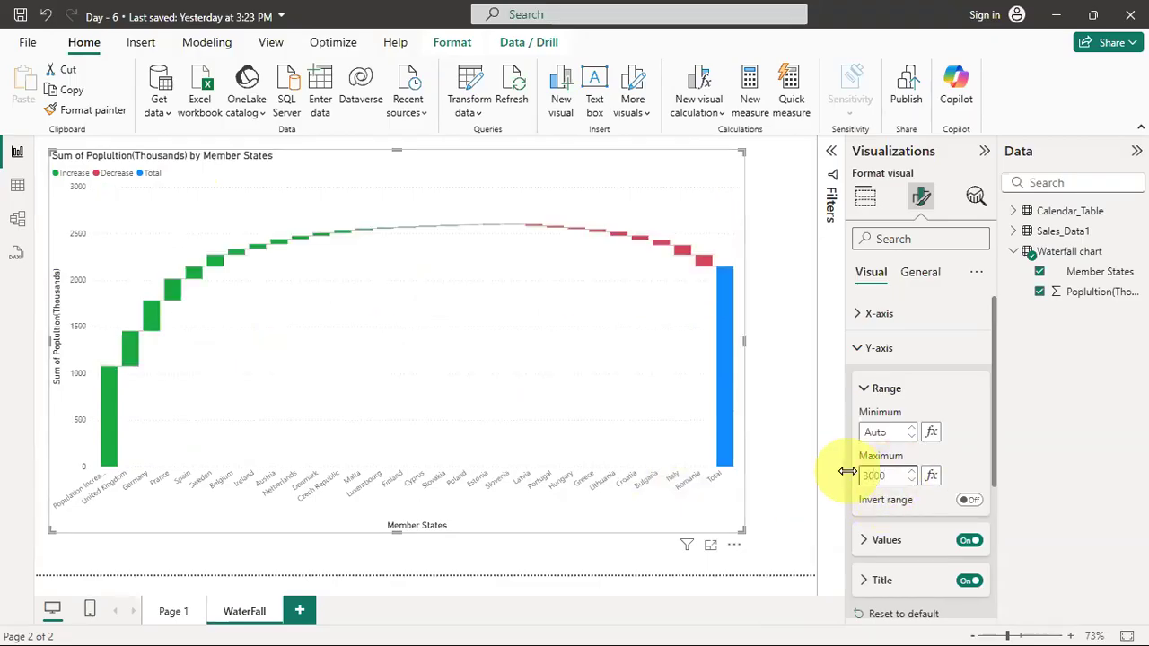
pyautogui.click(867, 394)
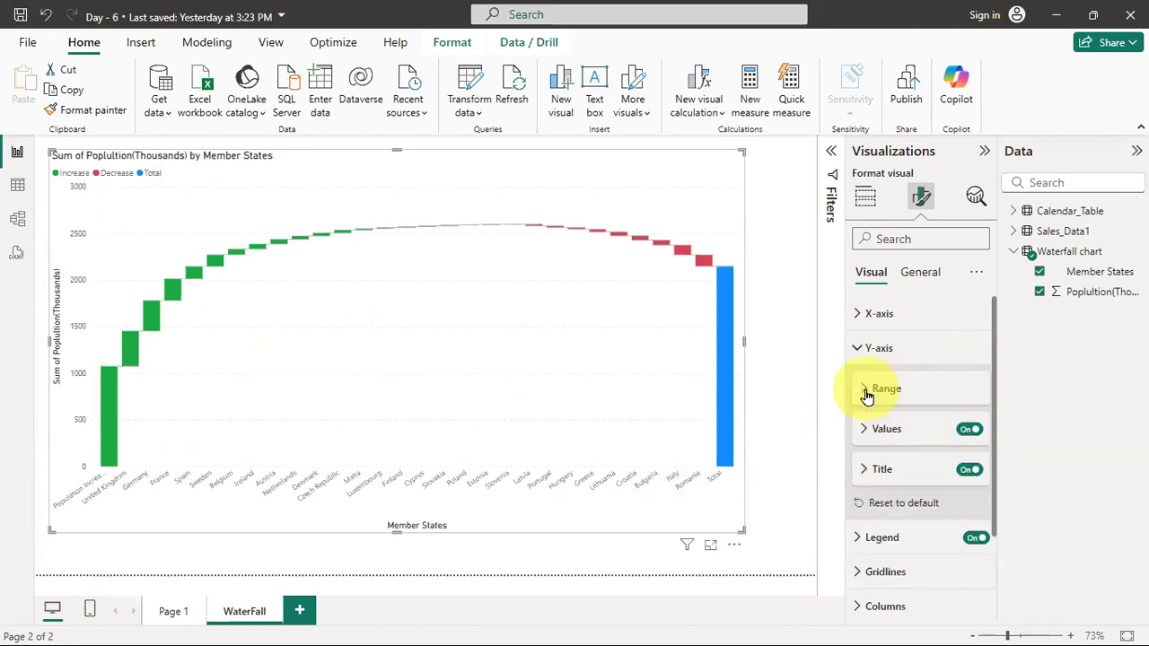
# Look through the legend and gridline formatting options of the waterfall chart.
pyautogui.scroll(-2, 930, 320)
pyautogui.click(909, 431)
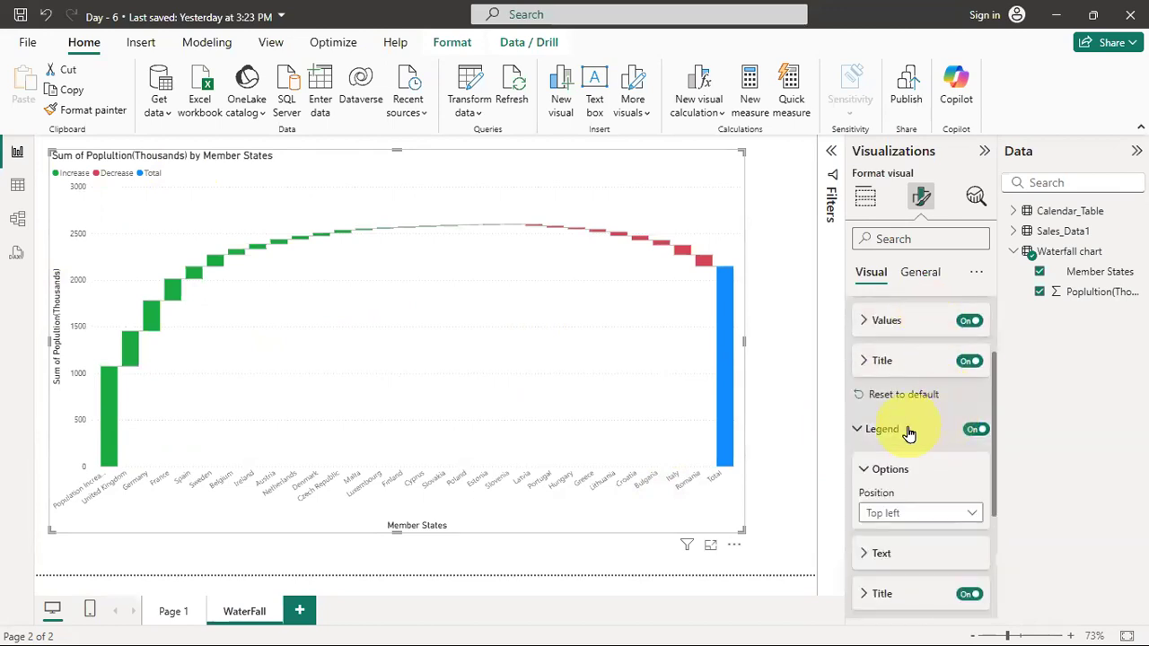
pyautogui.click(909, 430)
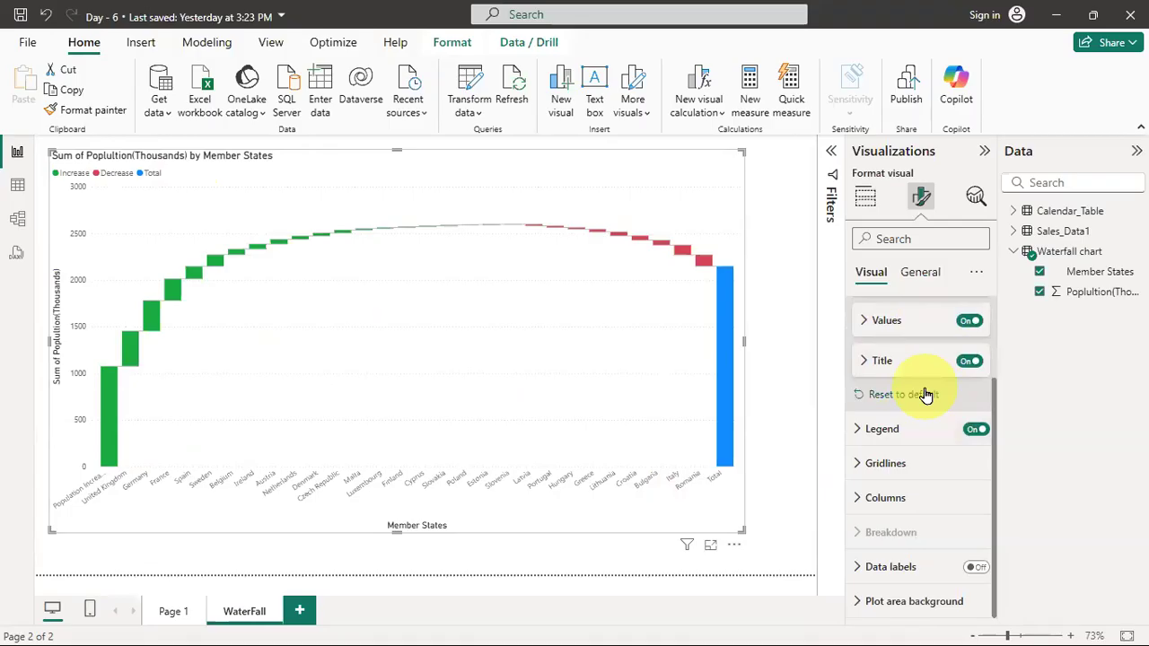
pyautogui.click(909, 464)
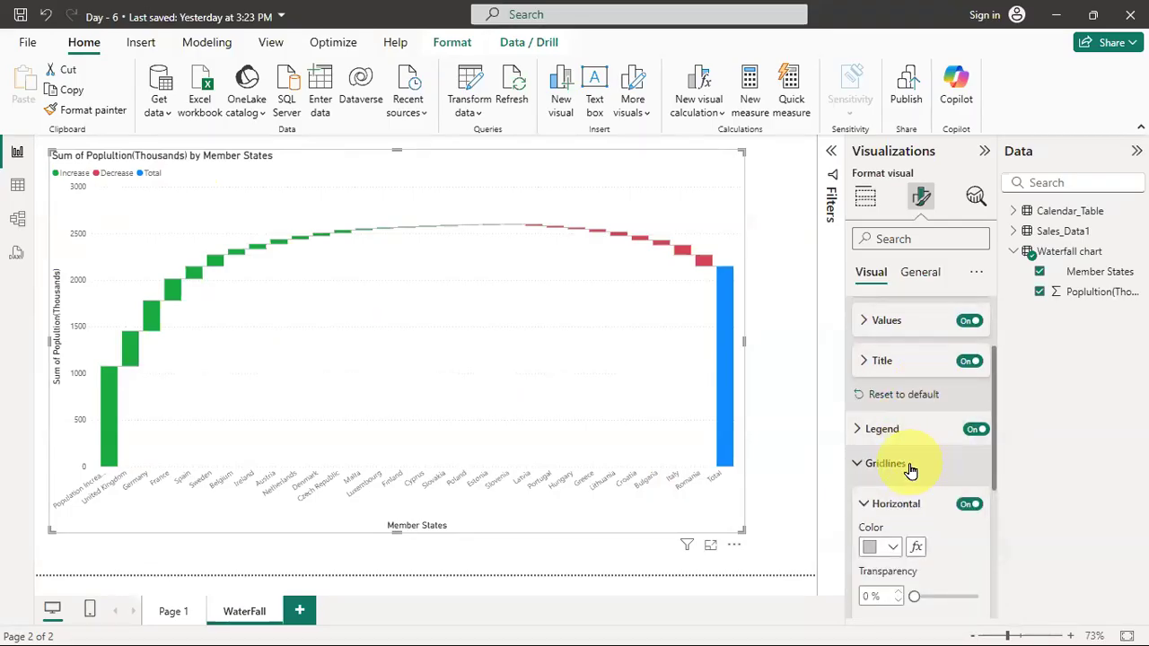
pyautogui.scroll(-5, 918, 464)
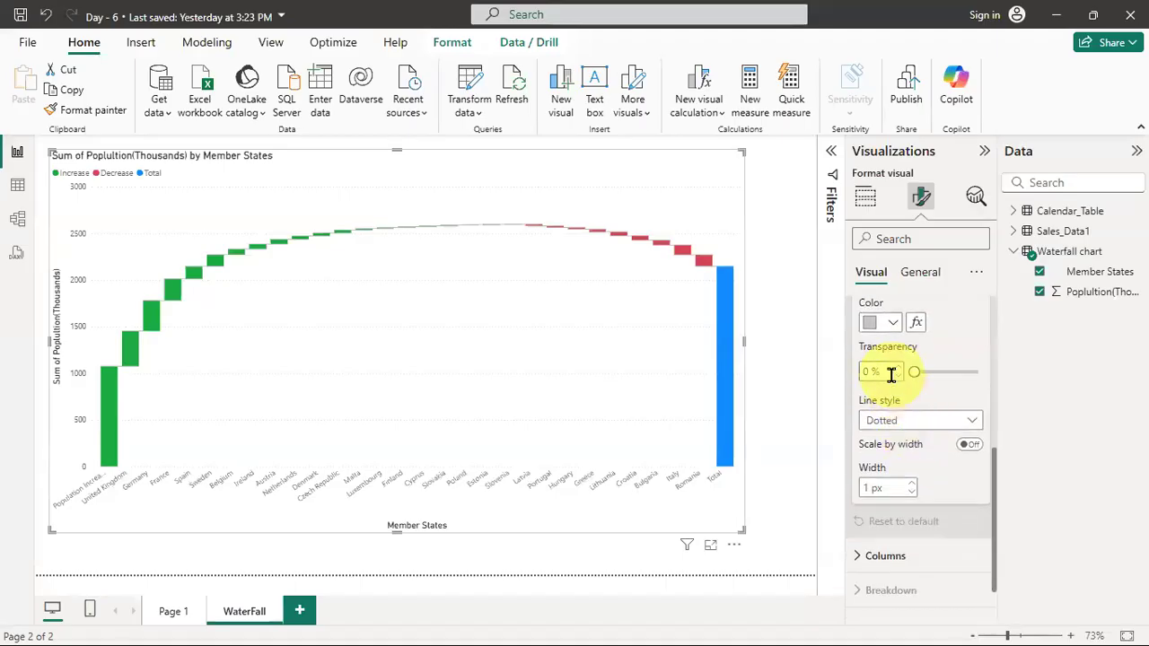
pyautogui.scroll(5, 892, 375)
pyautogui.click(905, 464)
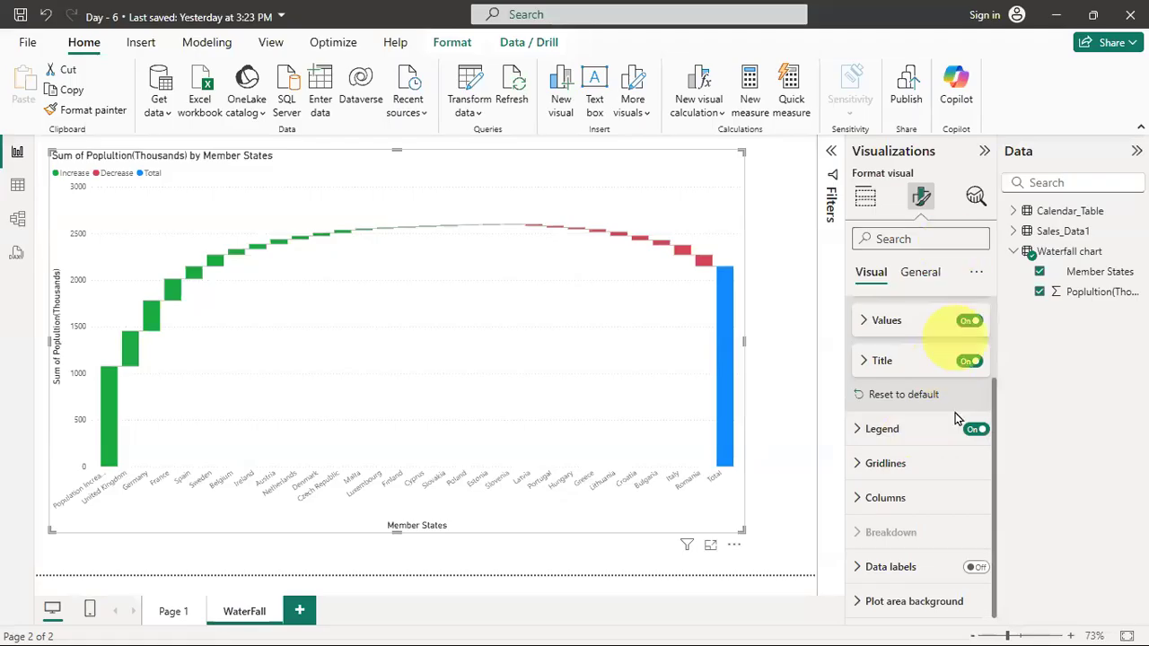
pyautogui.scroll(2, 944, 533)
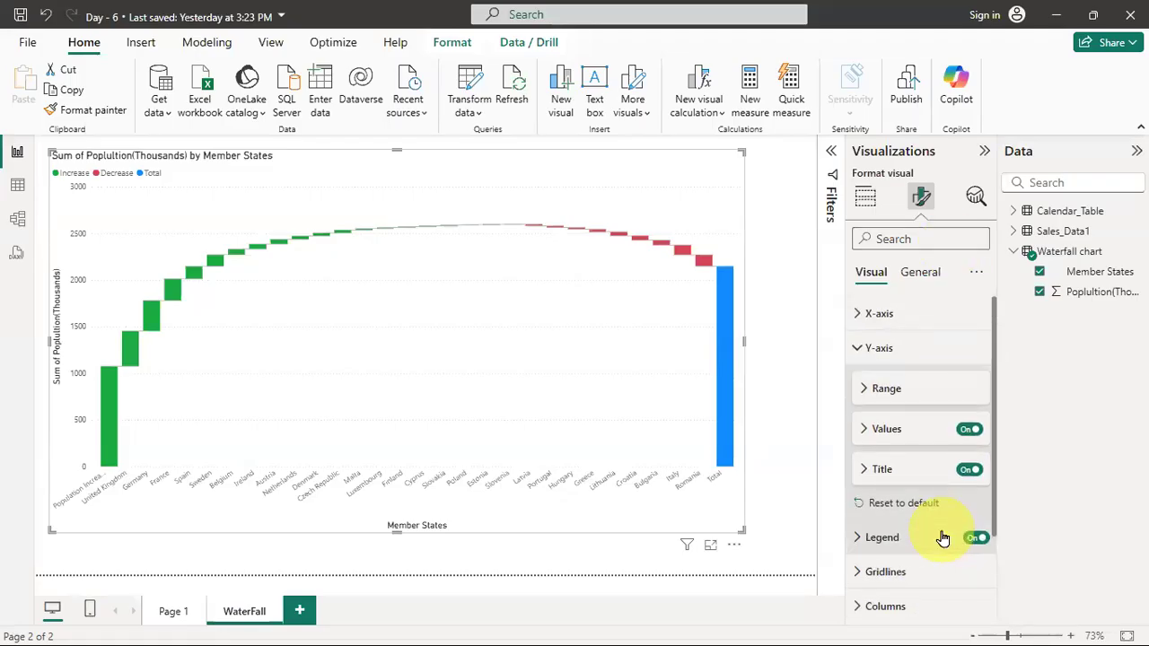
pyautogui.click(913, 350)
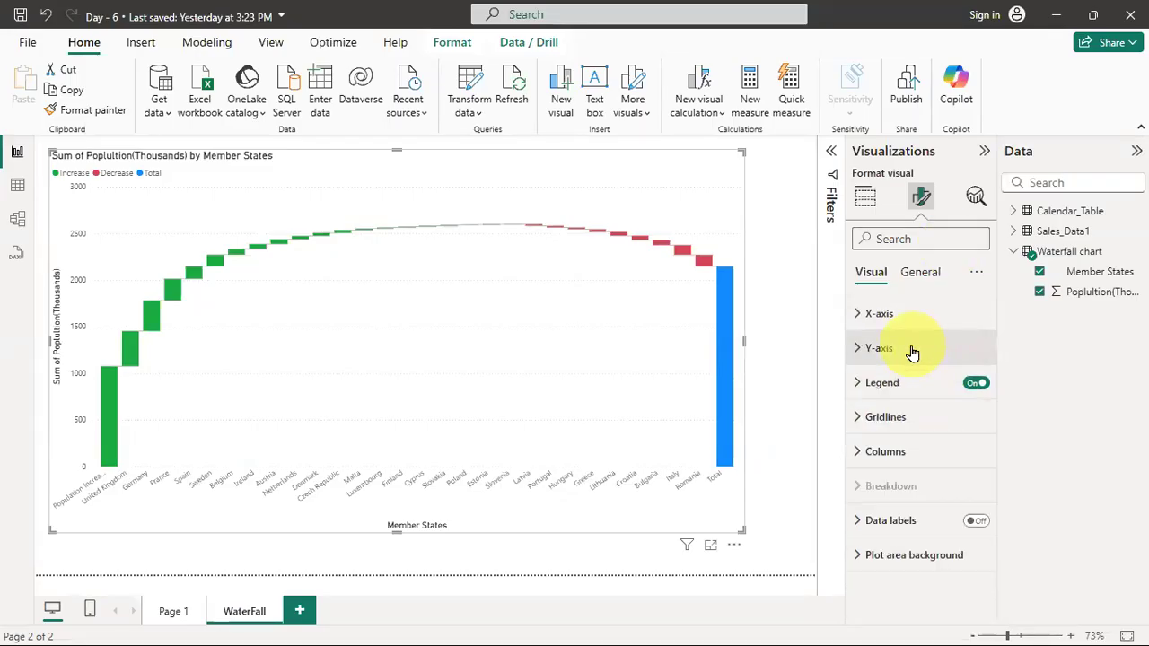
# Color the waterfall chart's Y-axis values blue, and replace that with a light gray theme color.
pyautogui.click(912, 350)
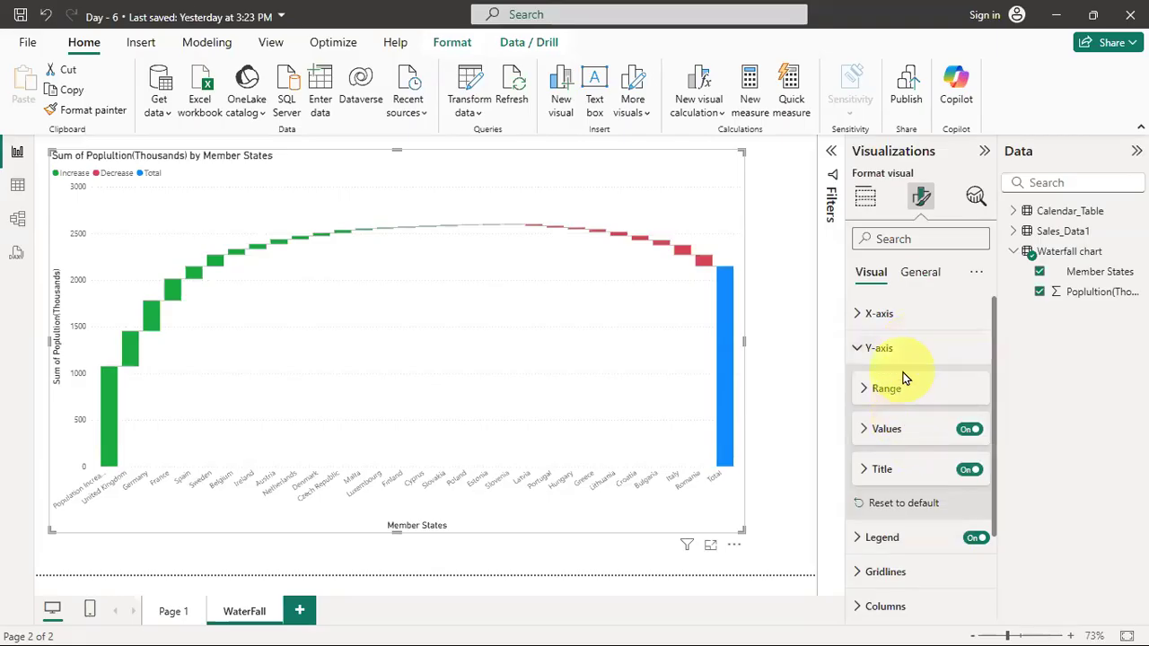
pyautogui.click(913, 384)
pyautogui.click(913, 384)
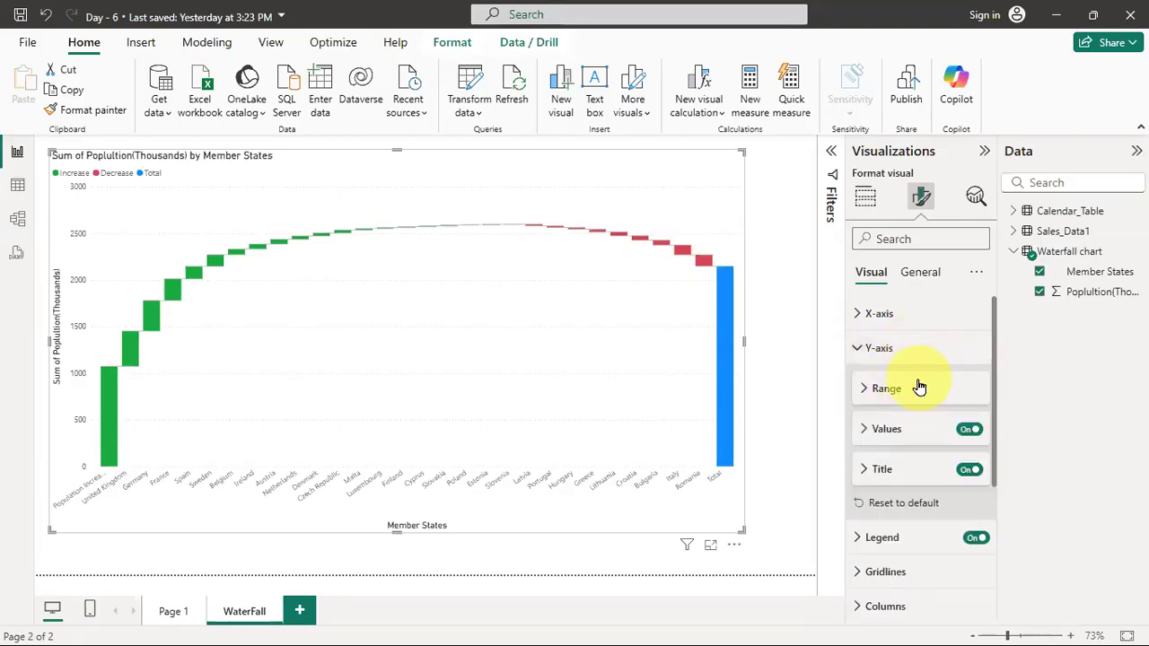
pyautogui.click(885, 431)
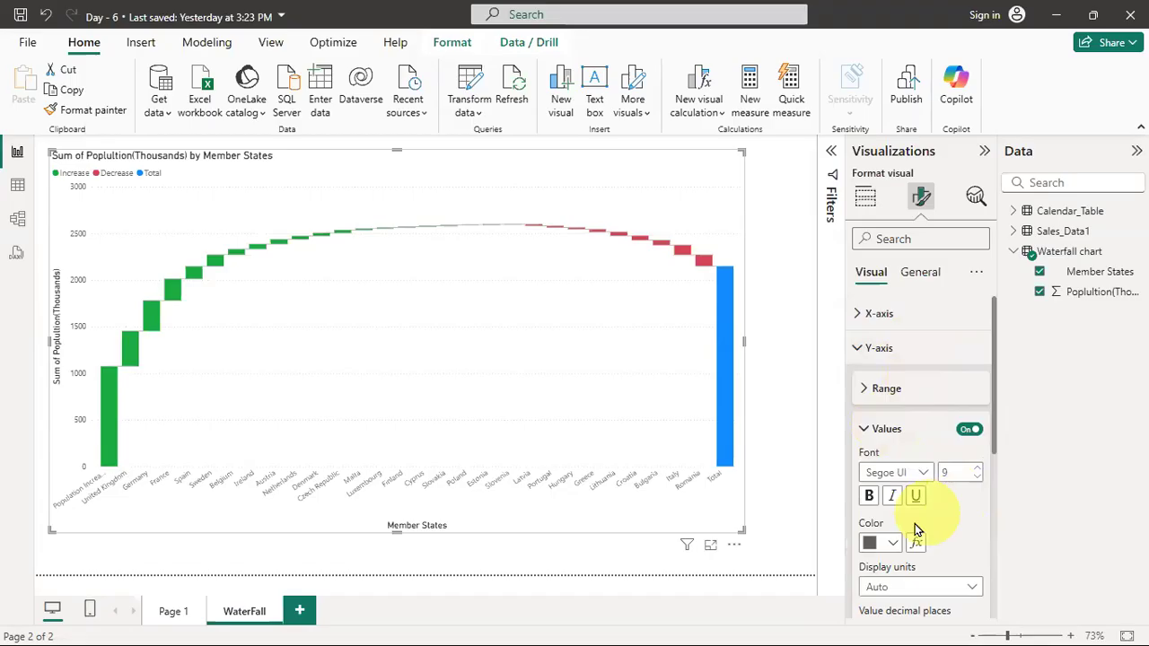
pyautogui.click(892, 543)
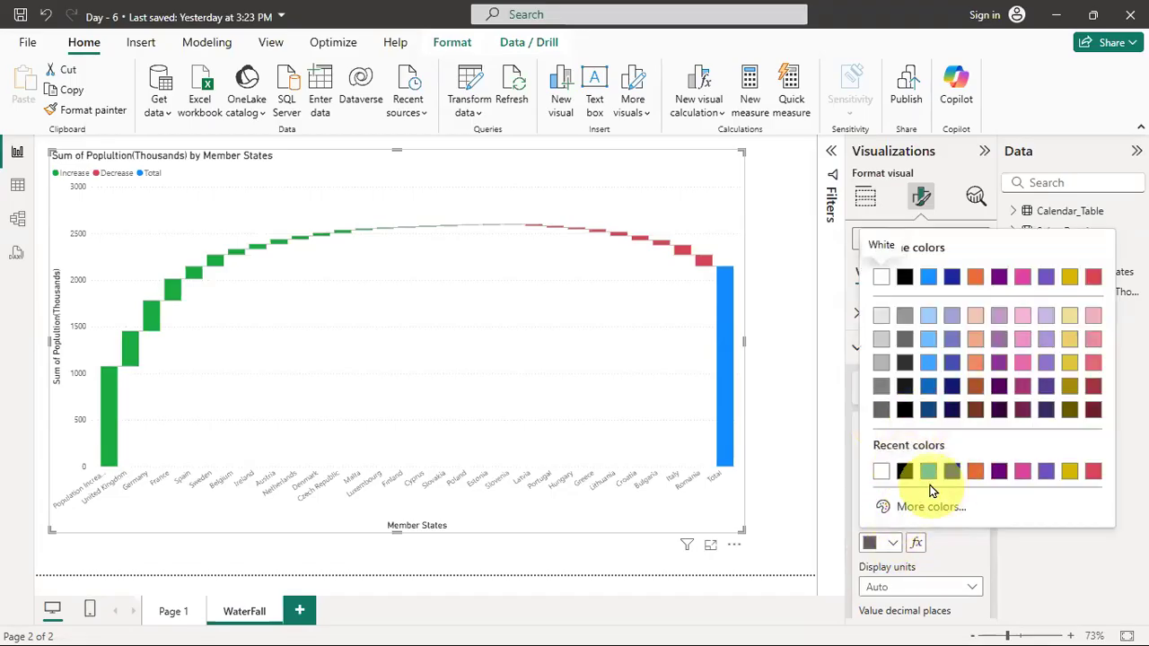
pyautogui.click(929, 475)
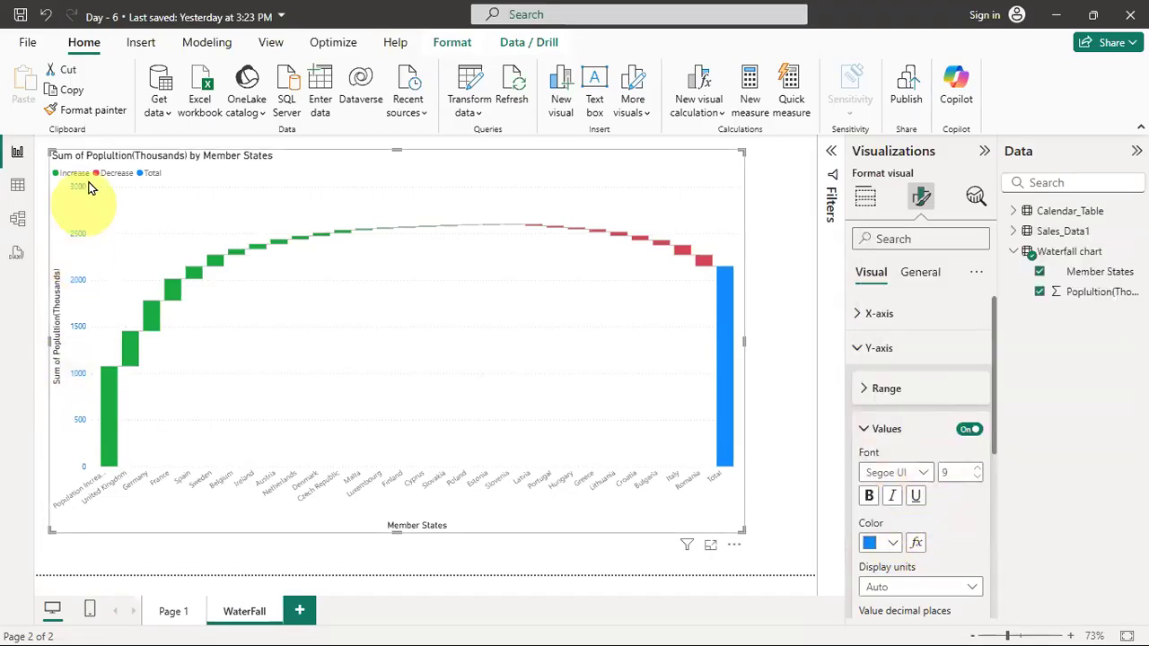
pyautogui.click(893, 544)
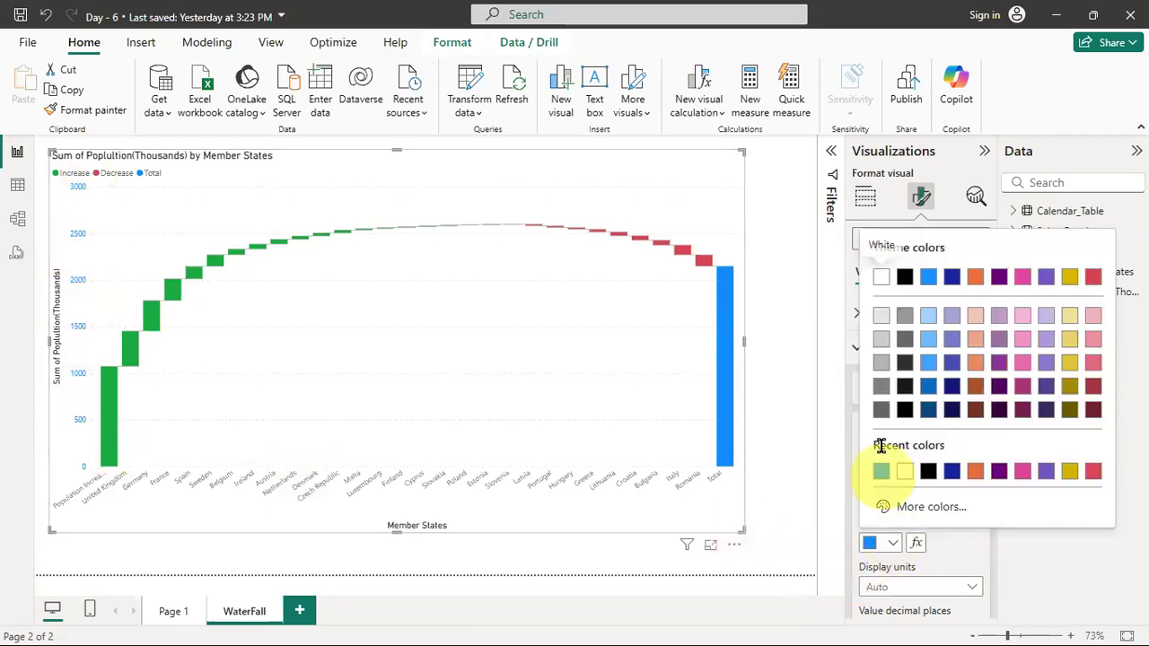
pyautogui.click(882, 369)
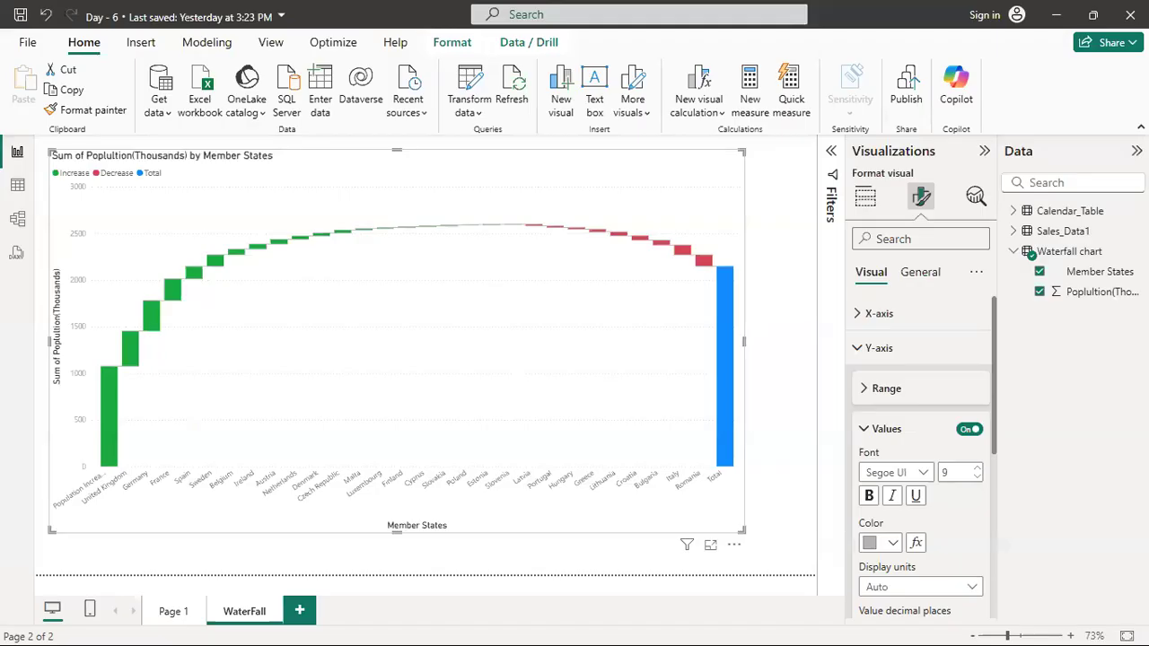
# Switch to the web browser and search Google for "color palette" in a new tab.
pyautogui.hotkey('alt', 'Tab')
pyautogui.click(247, 16)
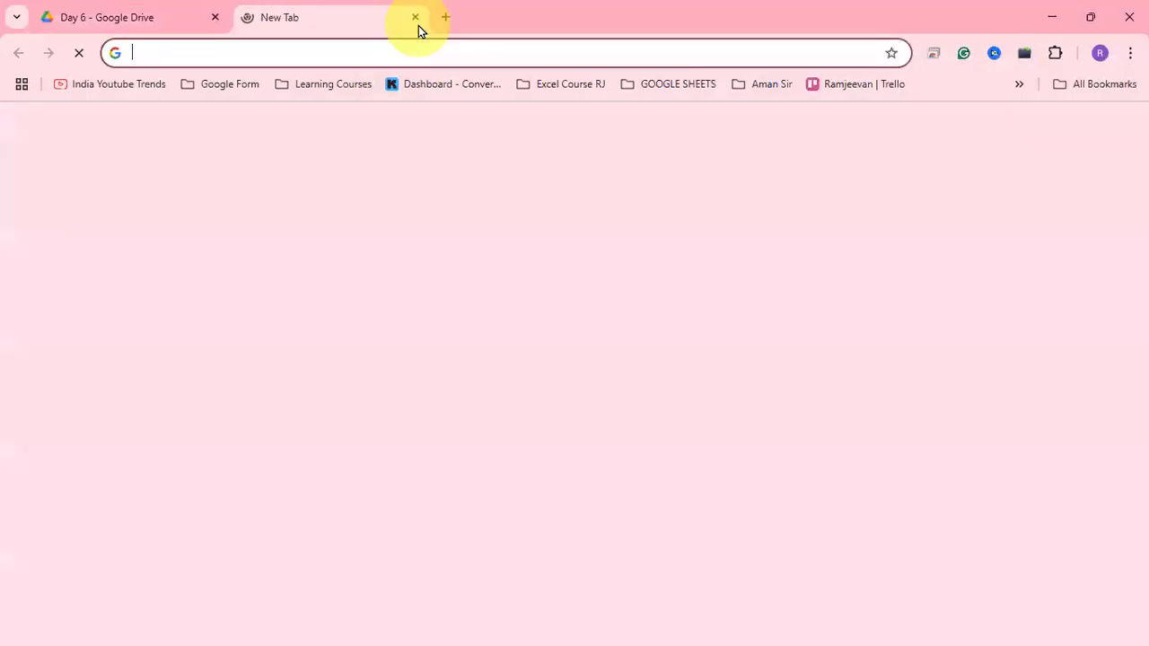
pyautogui.write('colort')
pyautogui.press('BackSpace')
pyautogui.write('pall')
pyautogui.press('Down')
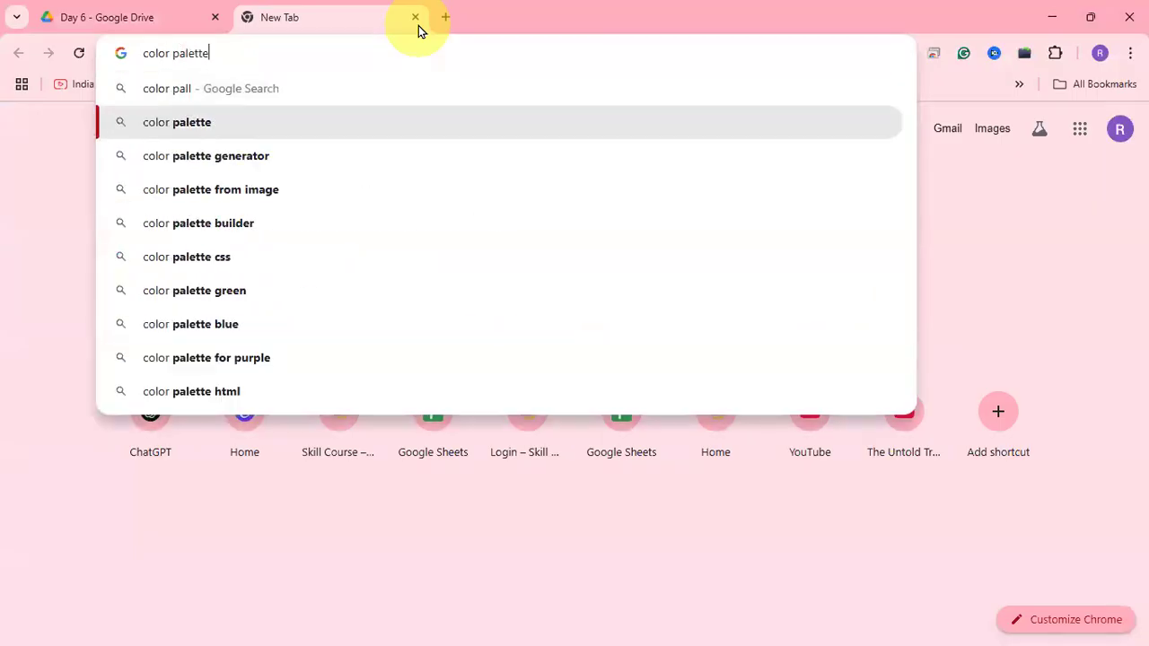
pyautogui.press('Return')
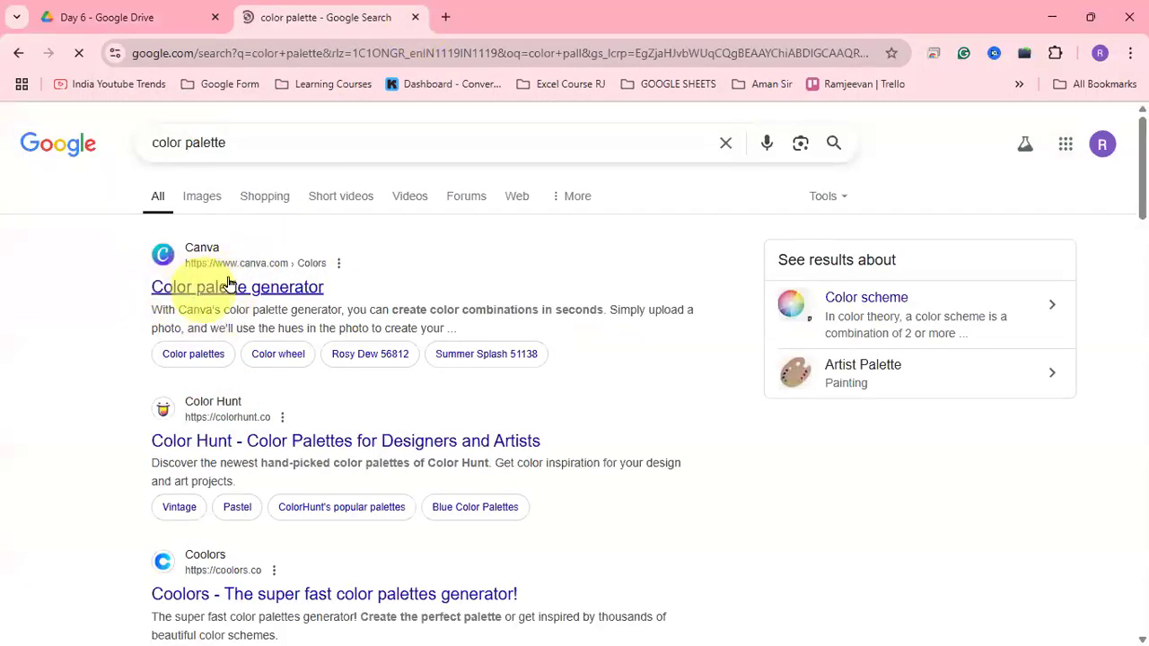
# Open Canva's Color palette generator result in a new tab and examine the color combinations on the page.
pyautogui.middleClick(225, 285)
pyautogui.click(526, 17)
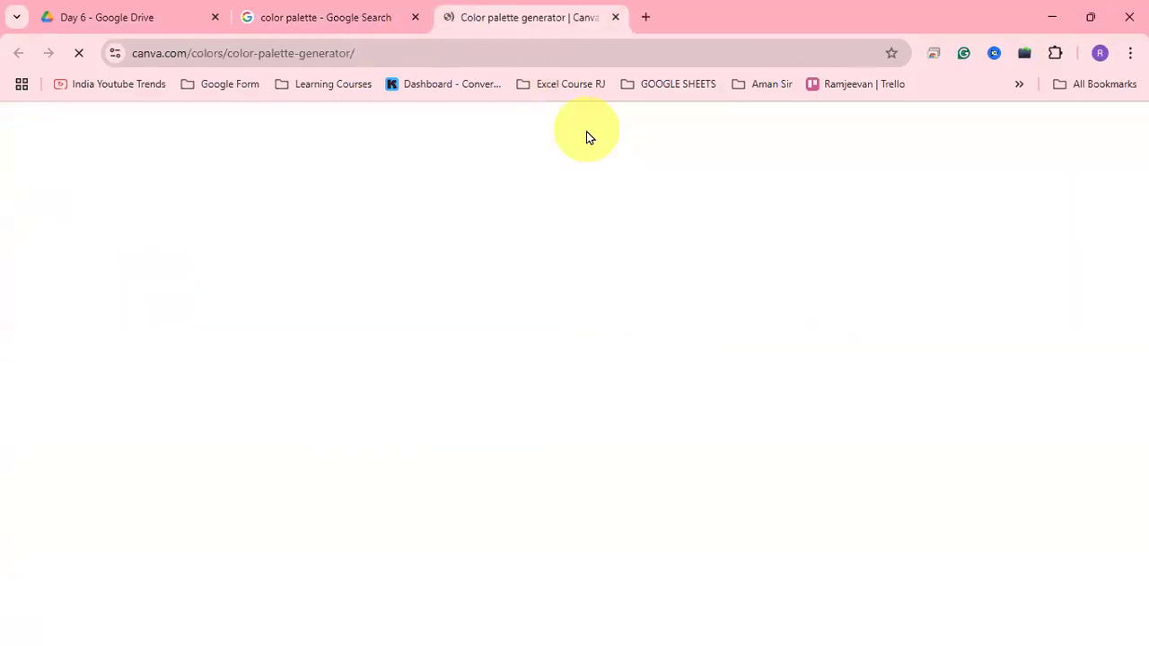
pyautogui.scroll(-8, 502, 356)
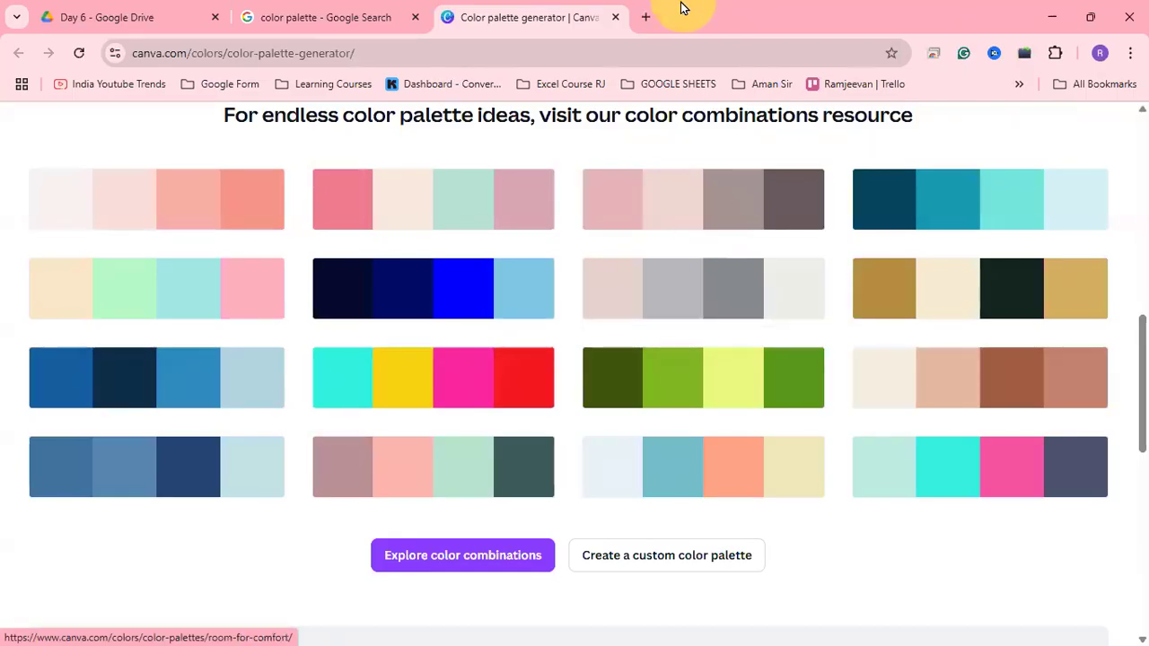
pyautogui.scroll(-5, 511, 390)
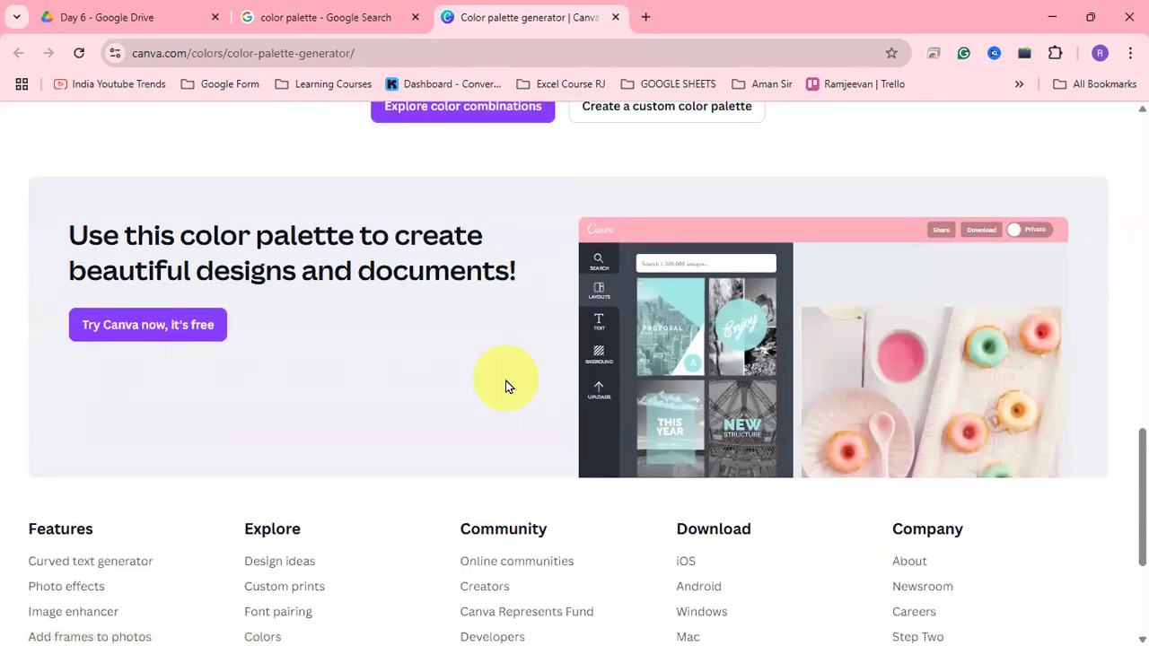
pyautogui.scroll(20, 507, 386)
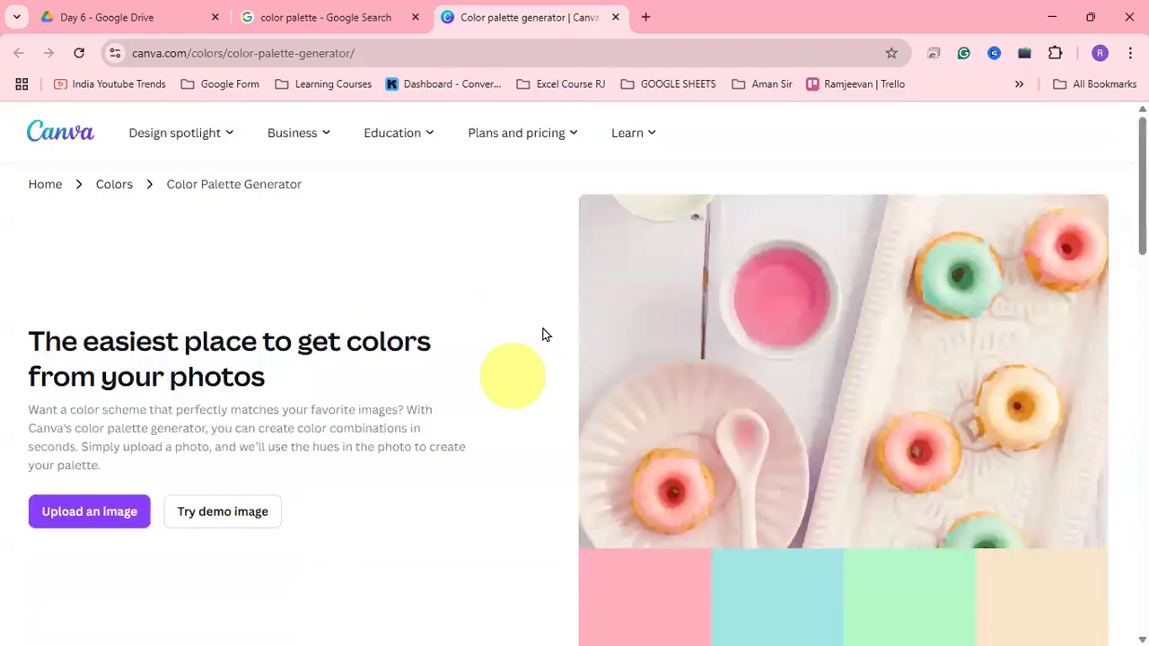
# View the four-color palette below Canva's donut photo, close the page, and switch back to Power BI.
pyautogui.scroll(-3, 599, 372)
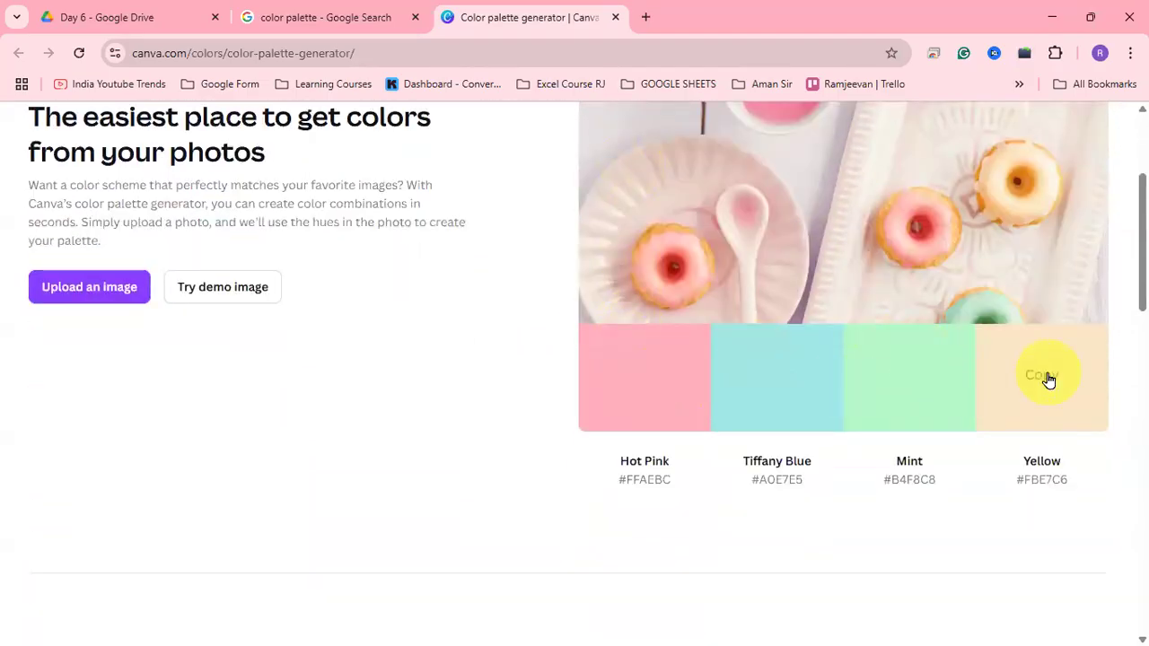
pyautogui.scroll(3, 832, 429)
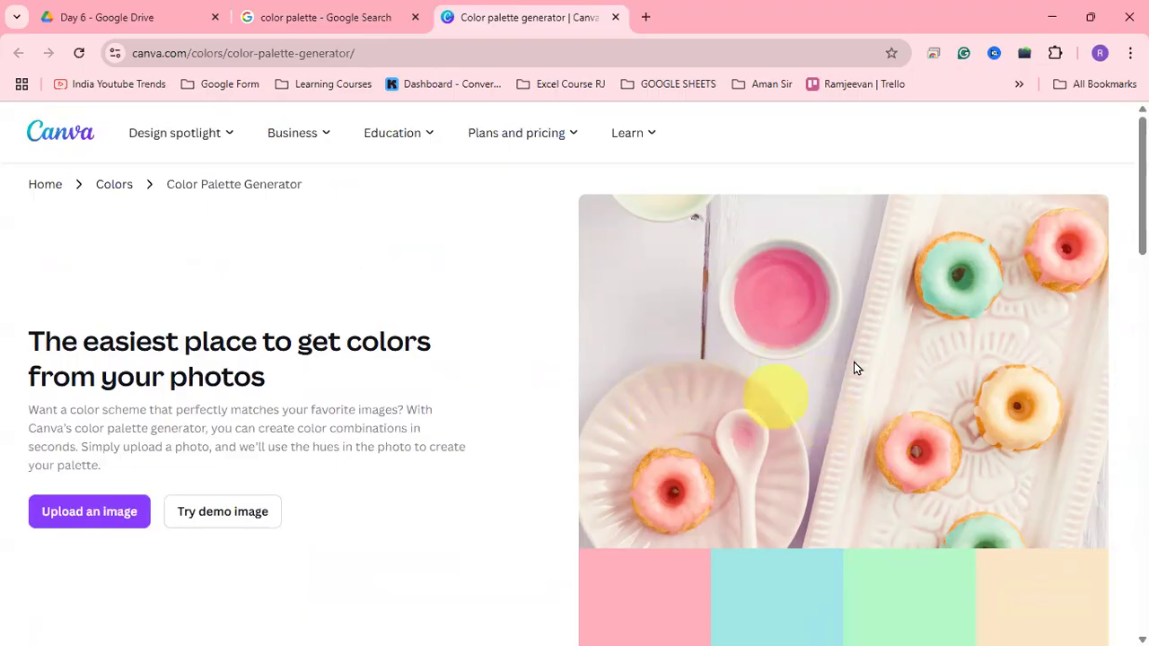
pyautogui.hotkey('ctrl', 'w')
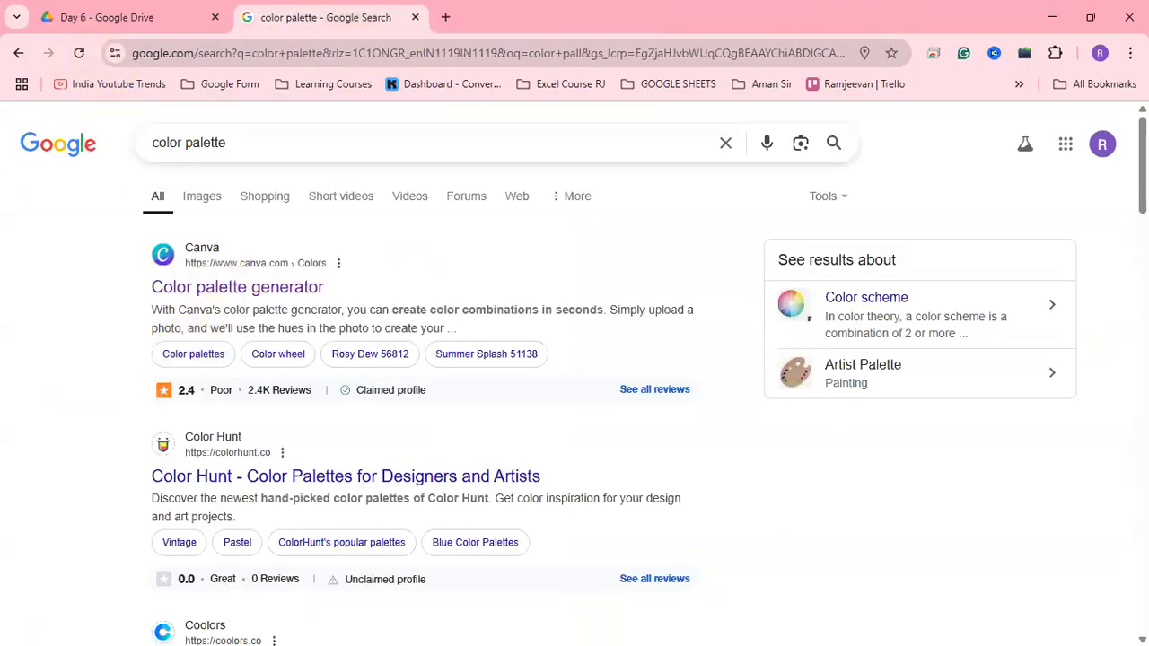
pyautogui.hotkey('alt', 'Tab')
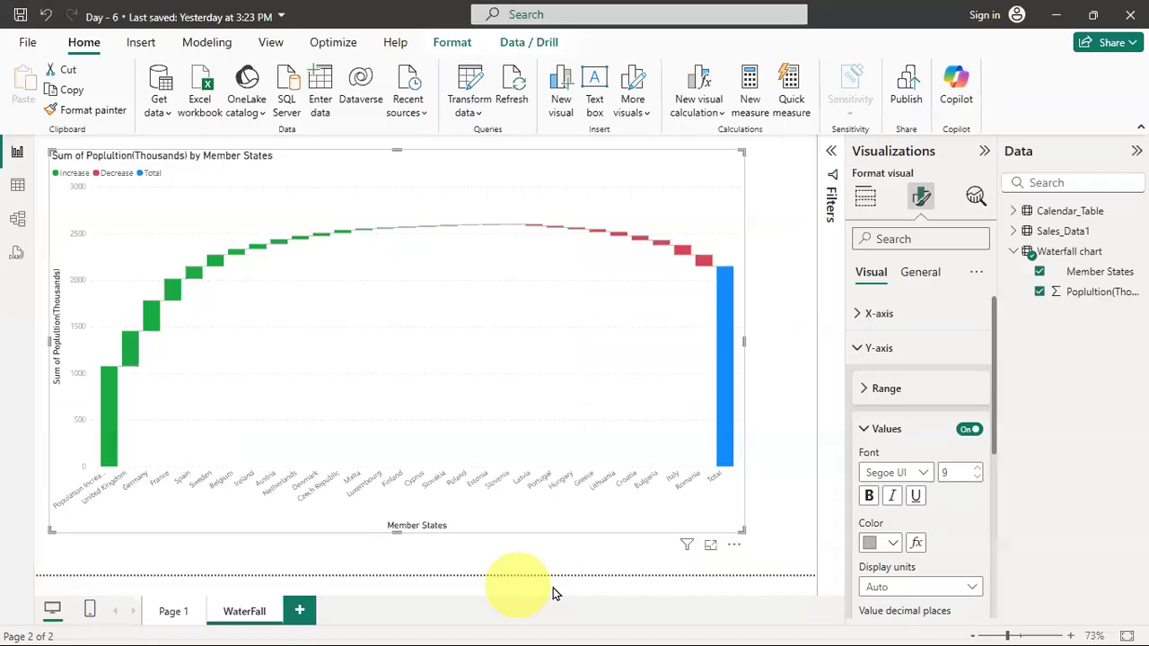
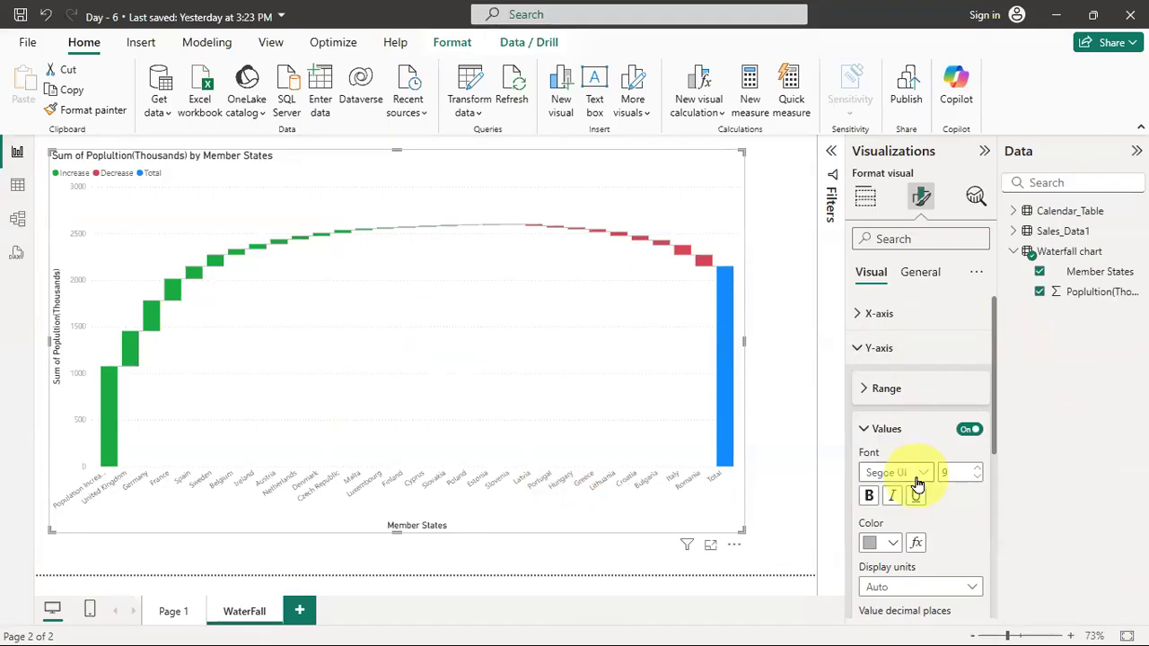
# Remove the Member States category and the population Y-axis field from the waterfall chart, and expand the Sales_Data1 table.
pyautogui.click(864, 198)
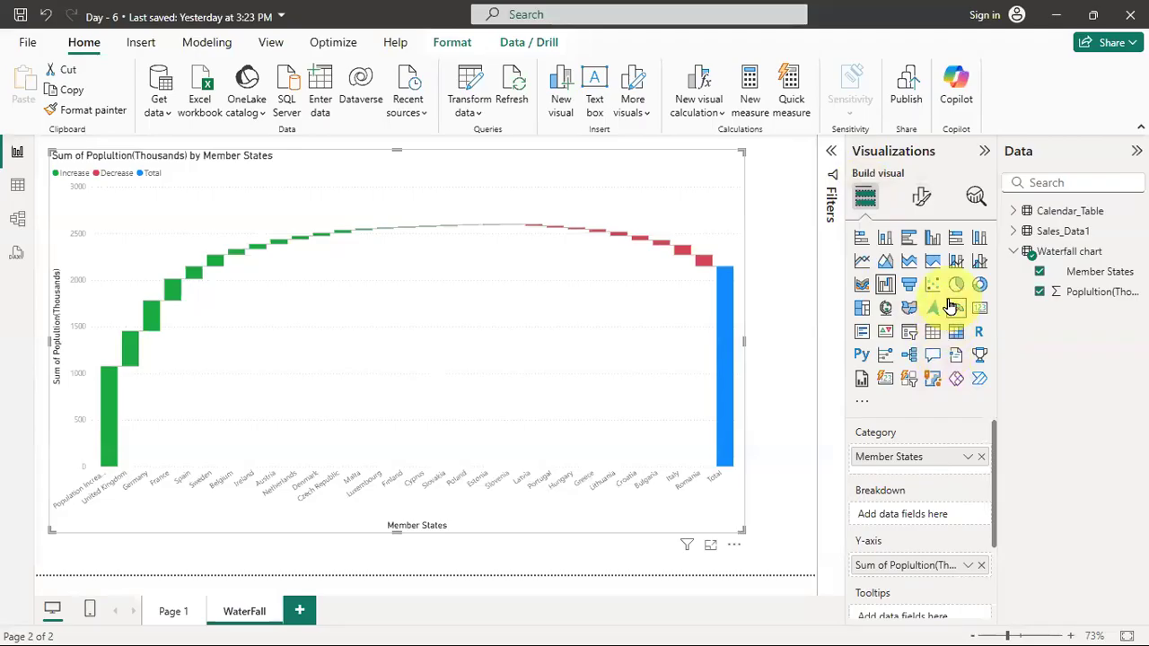
pyautogui.click(1013, 231)
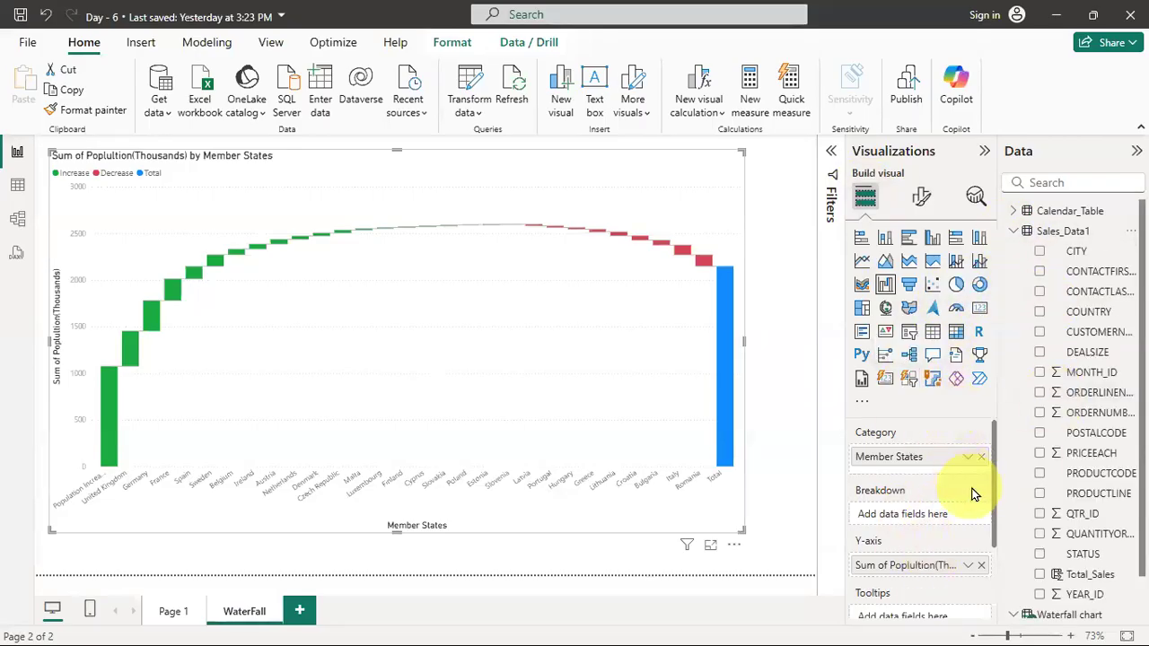
pyautogui.click(982, 458)
pyautogui.click(982, 554)
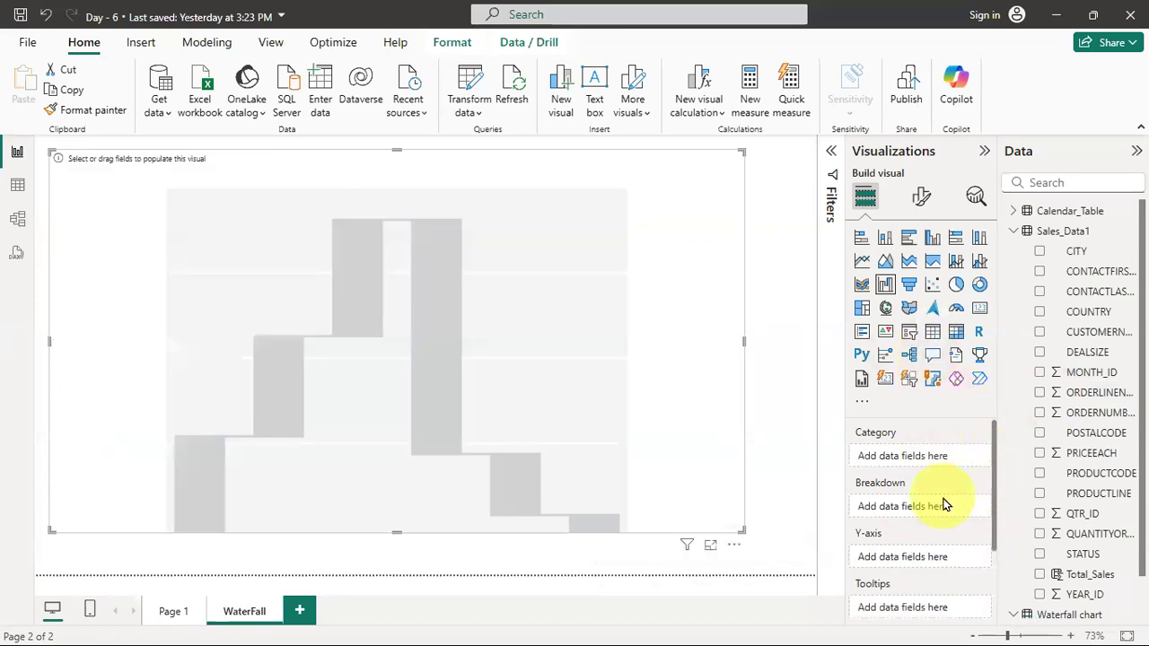
# Add COUNTRY as the waterfall chart's category, QUANTITYORDERED as its Y-axis, and DEALSIZE as its breakdown.
pyautogui.moveTo(1105, 312); pyautogui.dragTo(933, 455)
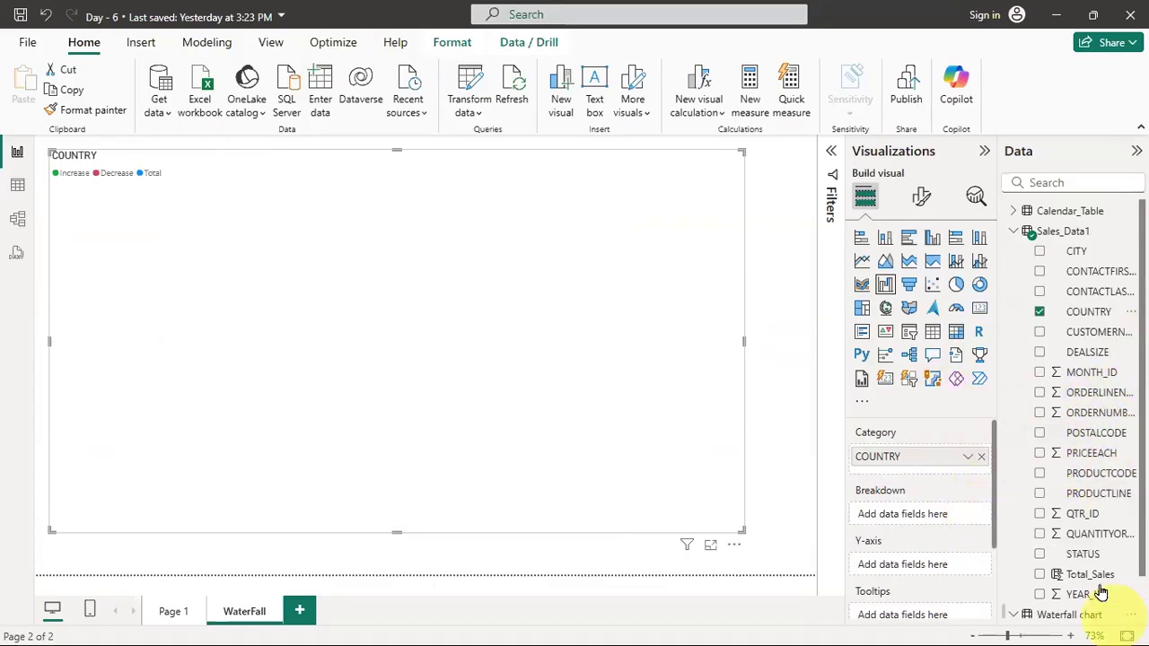
pyautogui.moveTo(1095, 534); pyautogui.dragTo(915, 571)
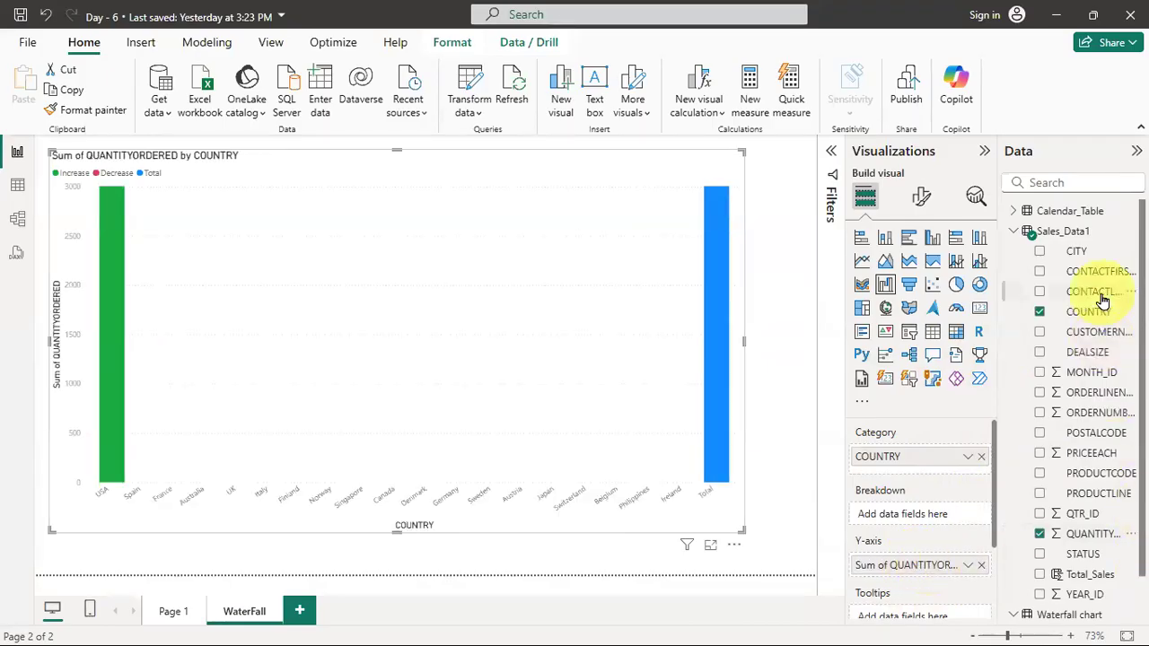
pyautogui.moveTo(1097, 353); pyautogui.dragTo(948, 513)
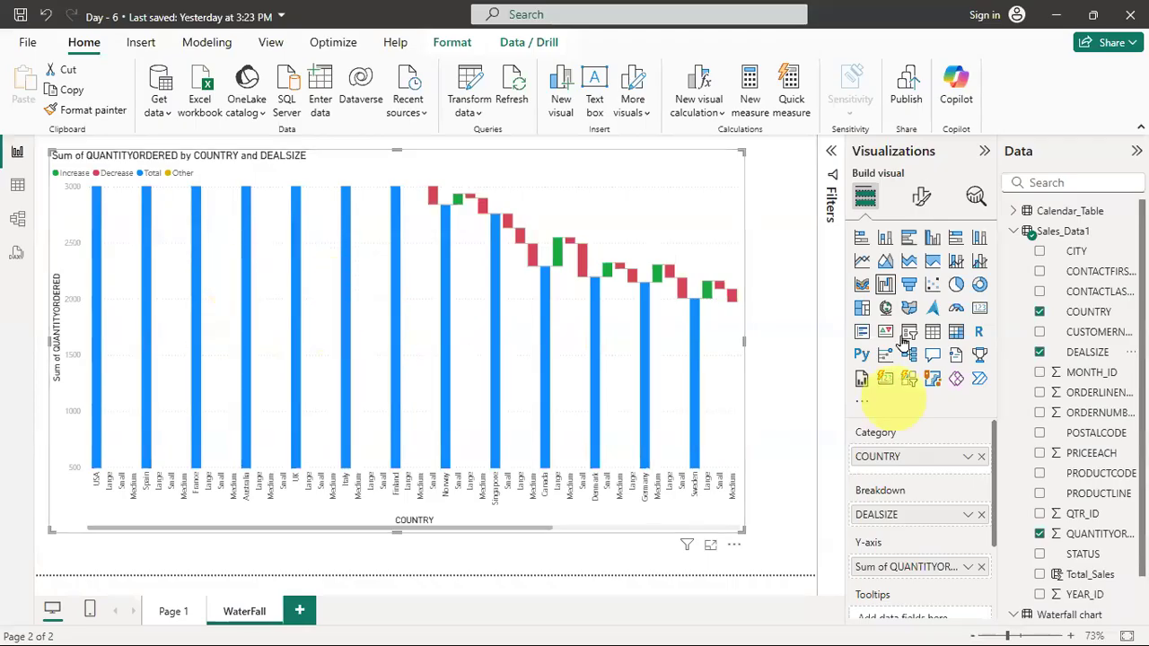
# Clear the fixed maximum of the waterfall chart's Y-axis range to return it to Auto.
pyautogui.click(920, 196)
pyautogui.click(883, 350)
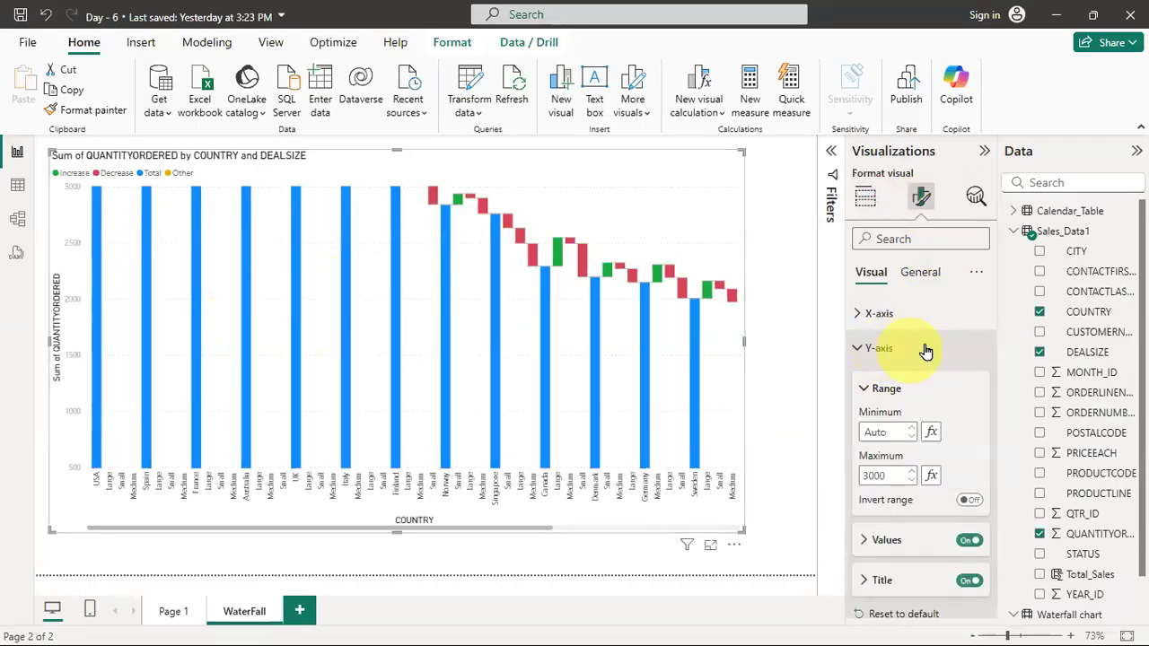
pyautogui.scroll(-3, 889, 360)
pyautogui.click(884, 363)
pyautogui.press('BackSpace')
pyautogui.click(964, 347)
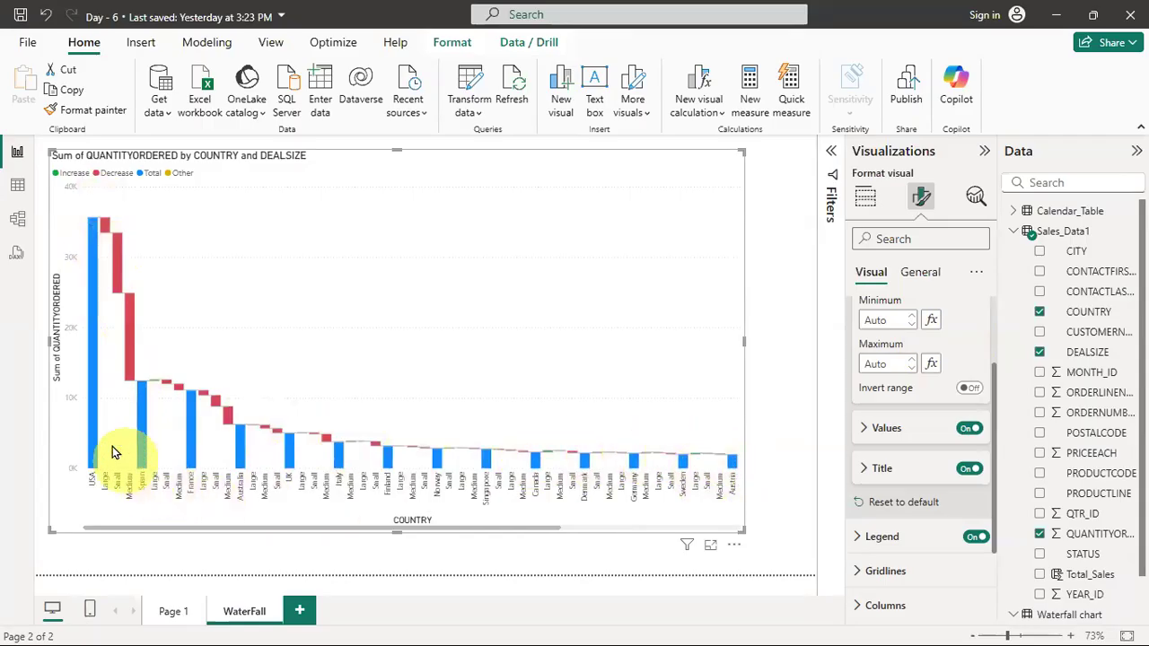
# Set the maximum of the waterfall chart's Y-axis range to 20000.
pyautogui.moveTo(90, 240)
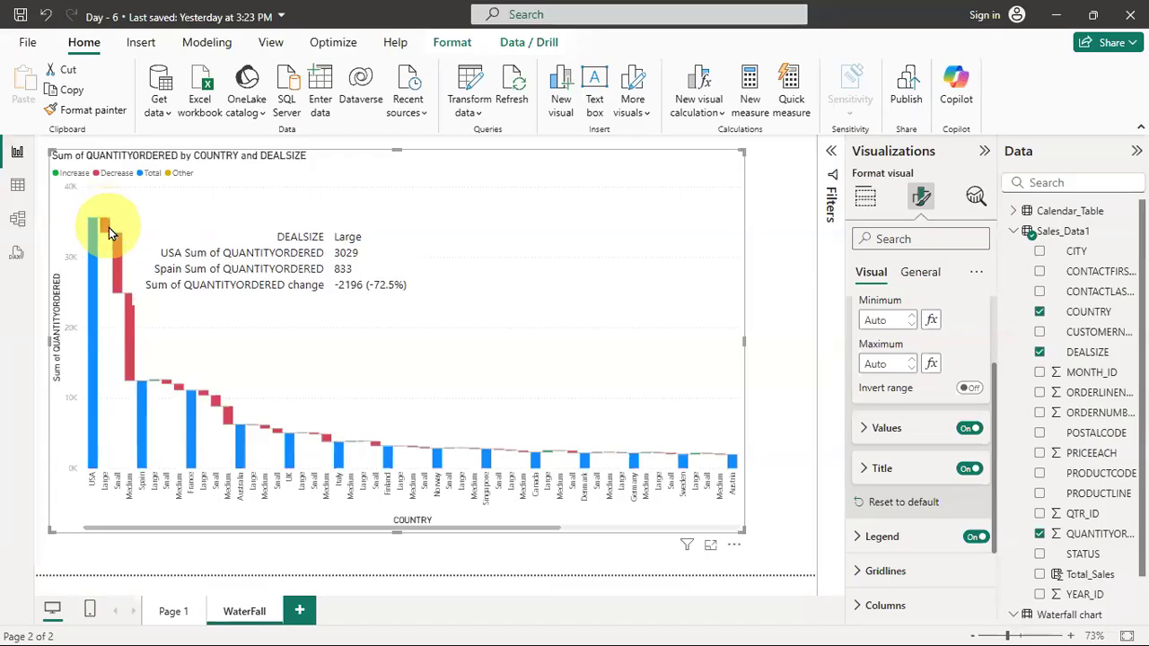
pyautogui.moveTo(117, 254)
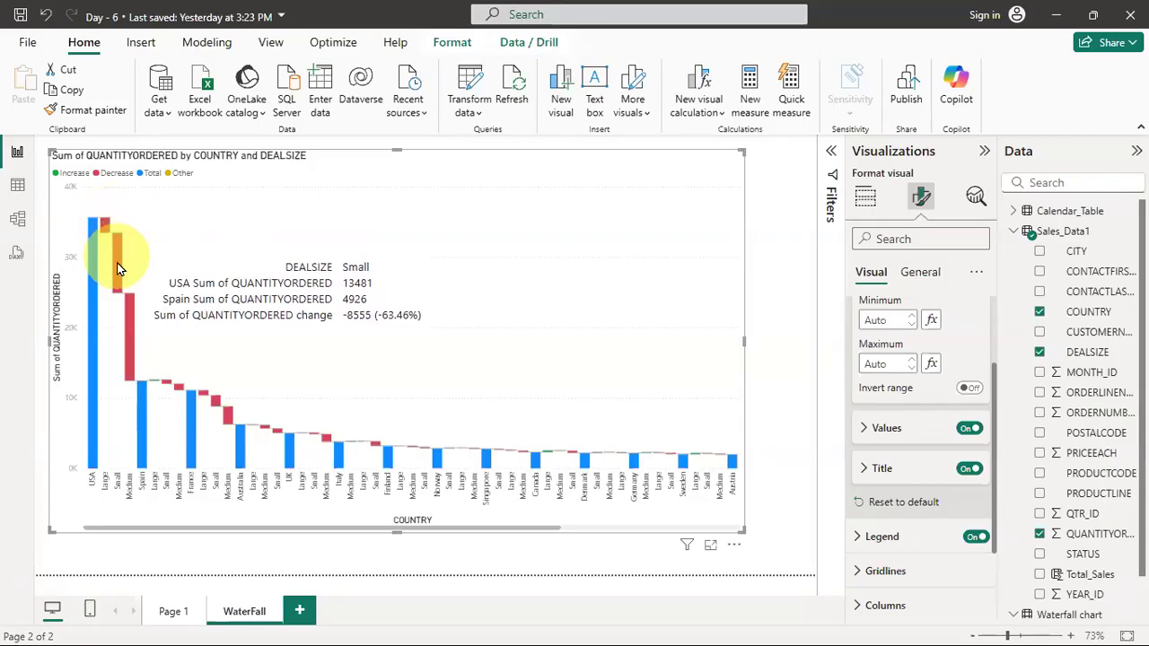
pyautogui.moveTo(127, 359)
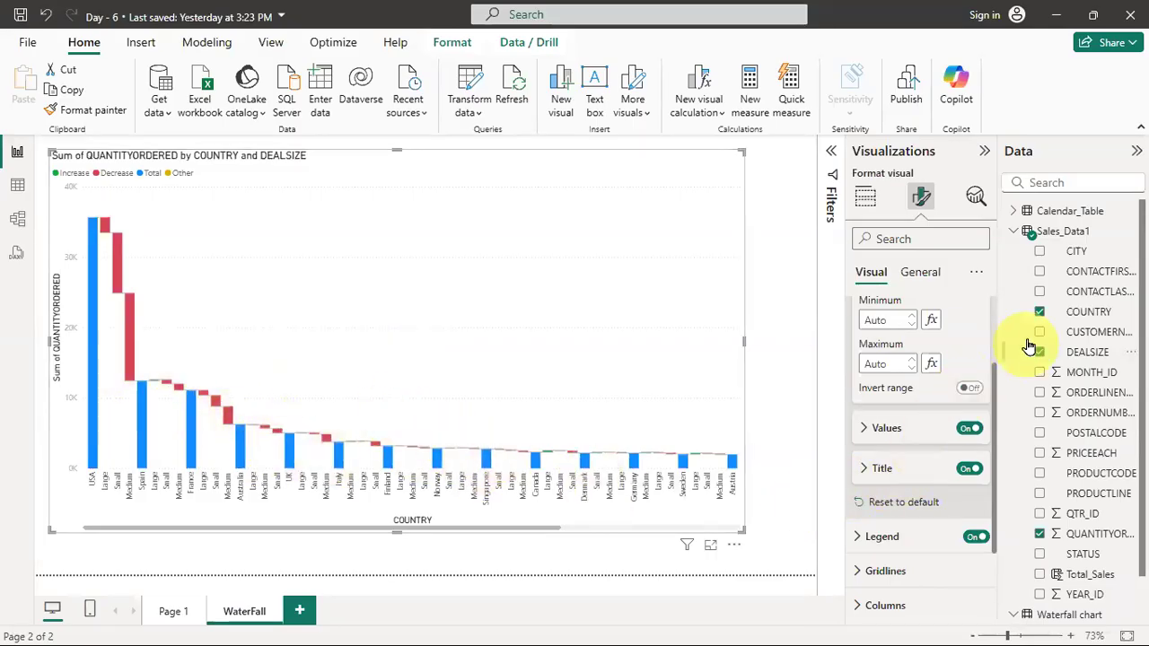
pyautogui.click(887, 364)
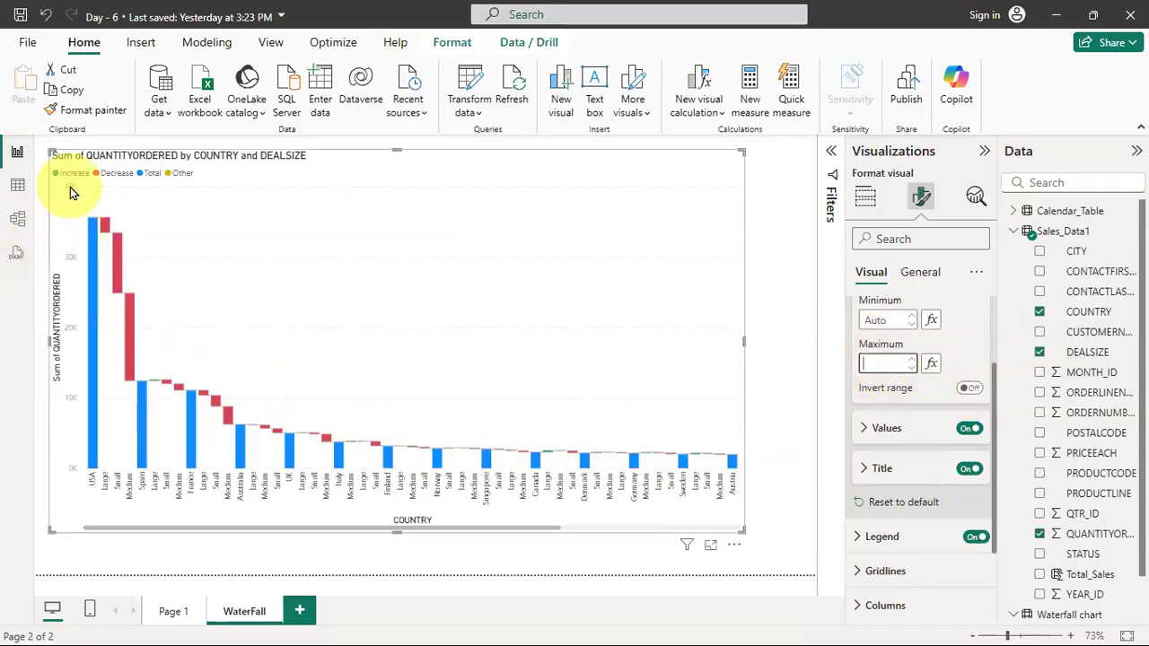
pyautogui.write('20000')
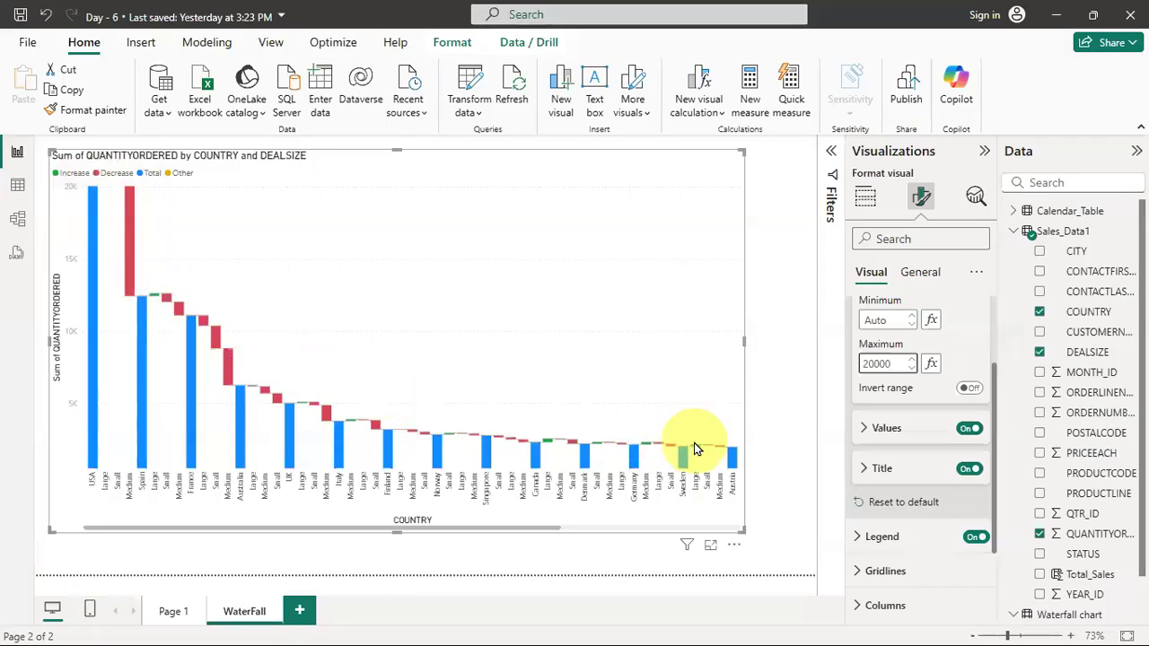
# Look through the waterfall chart's legend position choices and horizontal gridline settings.
pyautogui.click(885, 534)
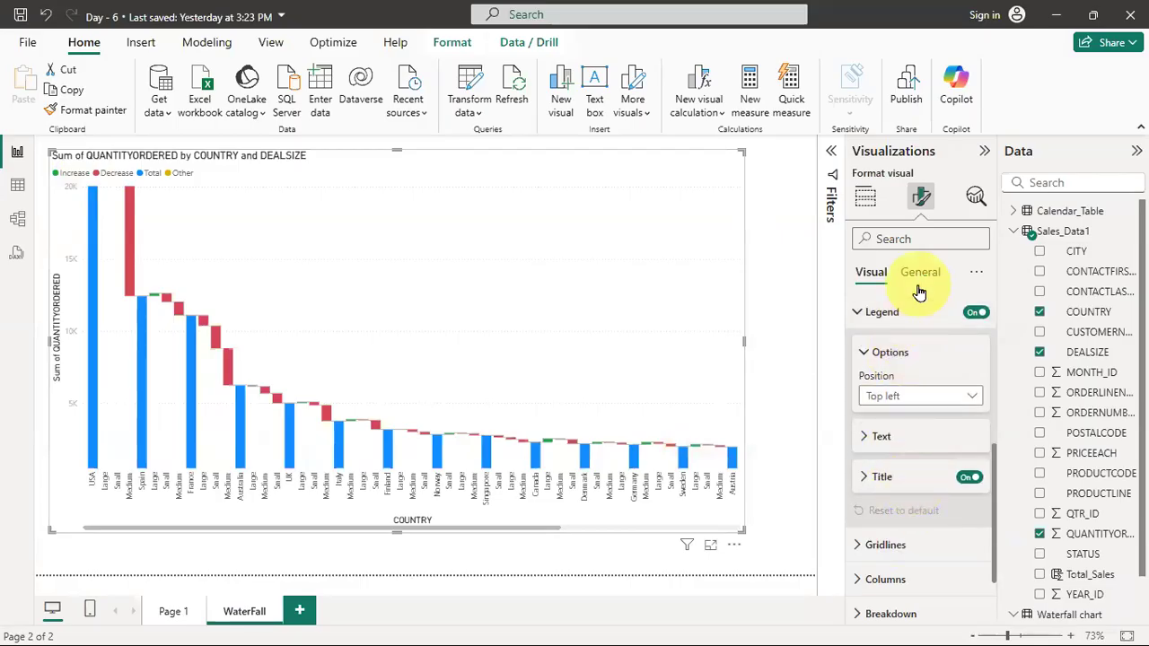
pyautogui.click(968, 399)
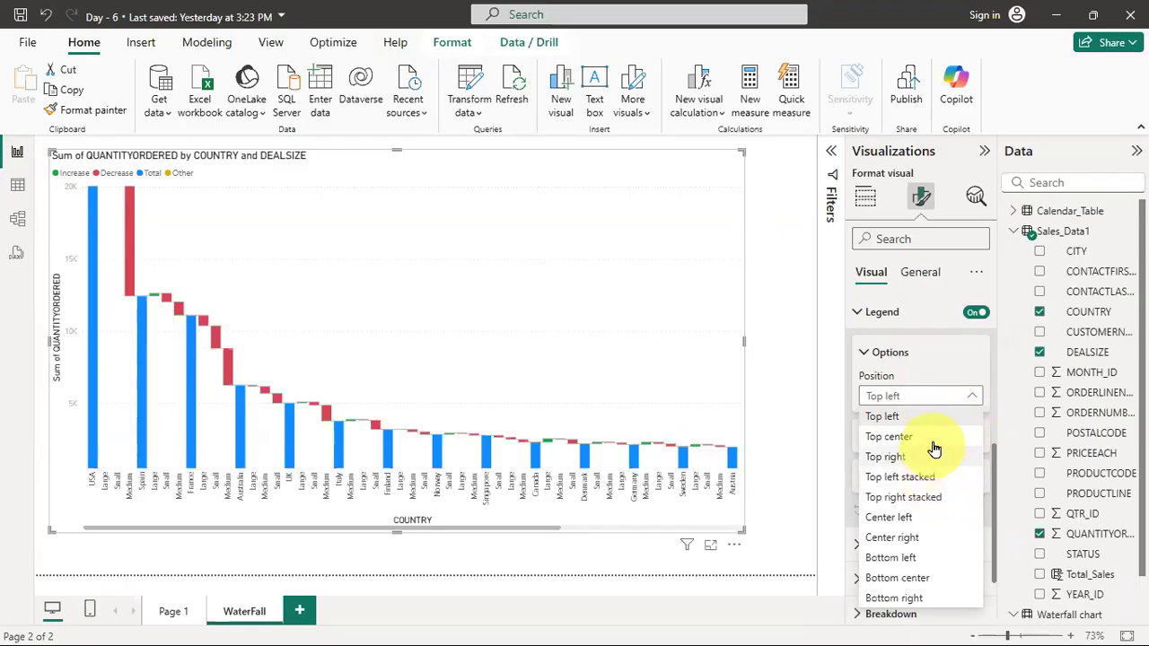
pyautogui.click(957, 396)
pyautogui.click(870, 353)
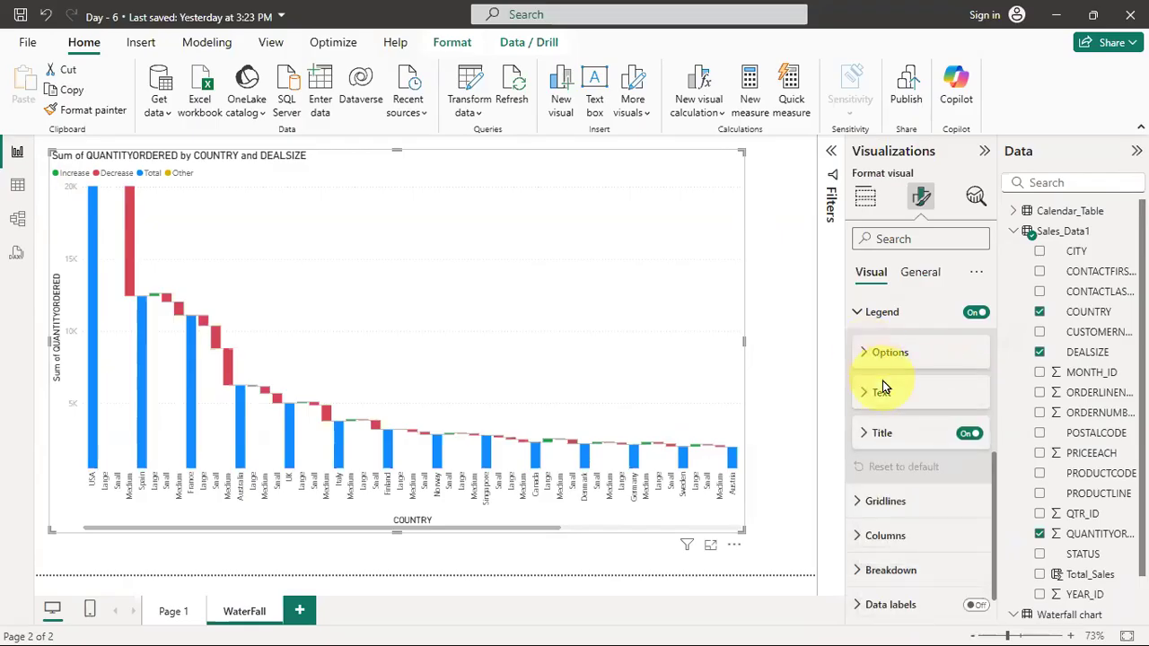
pyautogui.scroll(5, 923, 485)
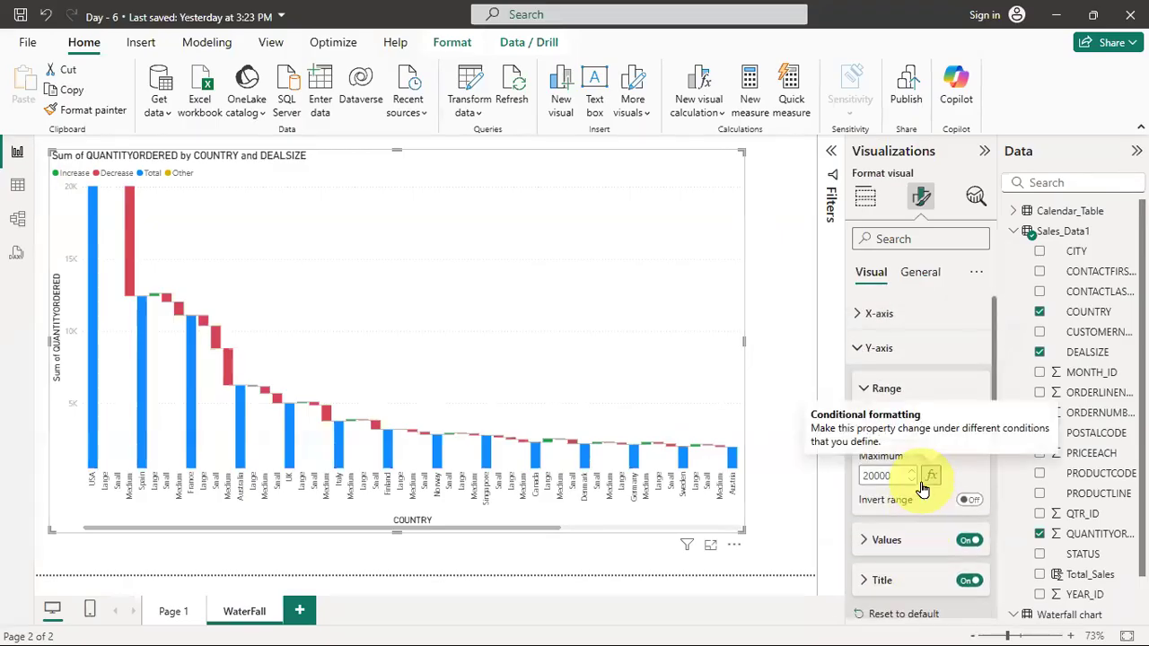
pyautogui.click(859, 353)
pyautogui.click(859, 350)
pyautogui.click(859, 351)
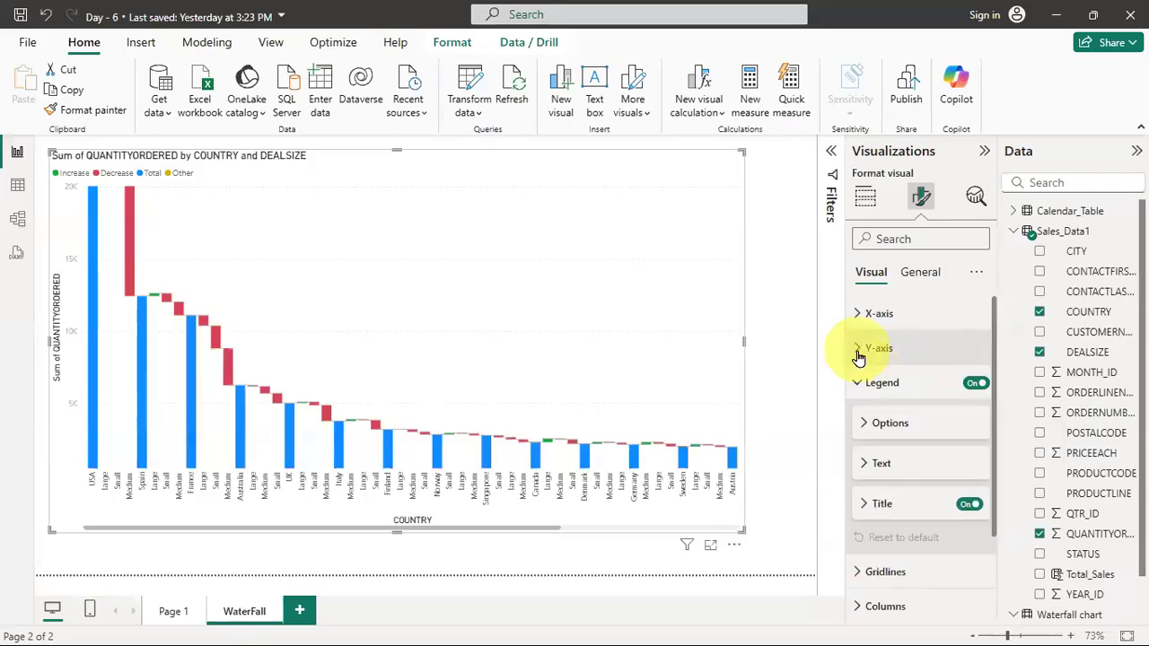
pyautogui.scroll(-1, 893, 438)
pyautogui.click(862, 465)
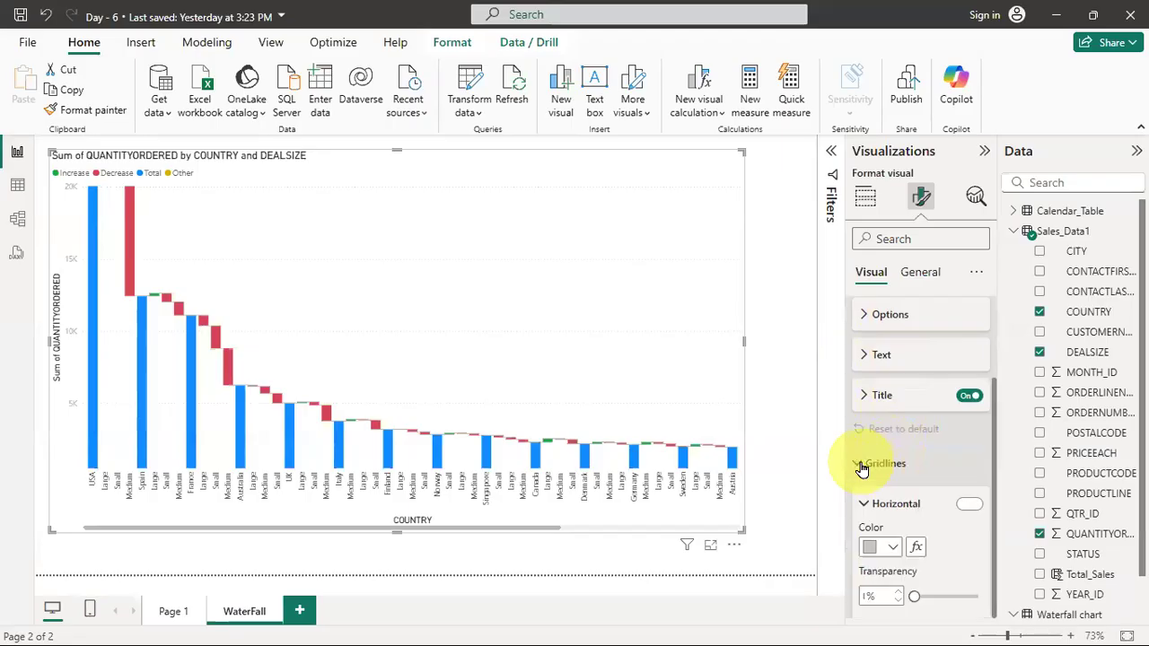
pyautogui.click(861, 466)
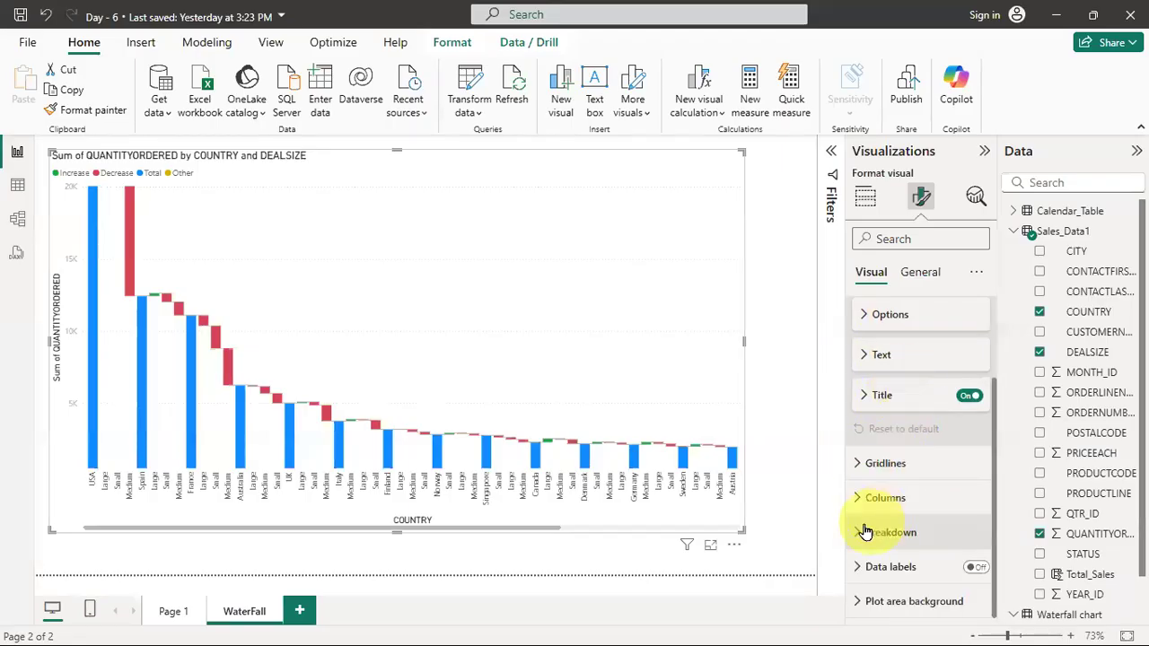
# Color the waterfall chart's Increase columns blue using a recent color.
pyautogui.click(856, 498)
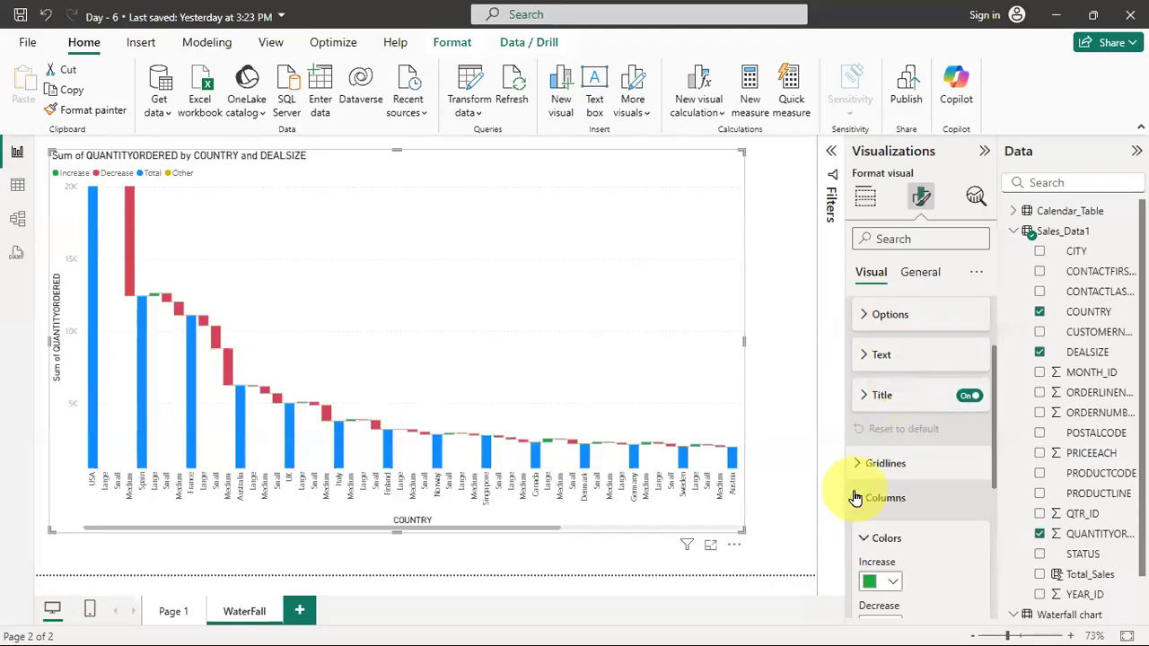
pyautogui.scroll(-3, 888, 404)
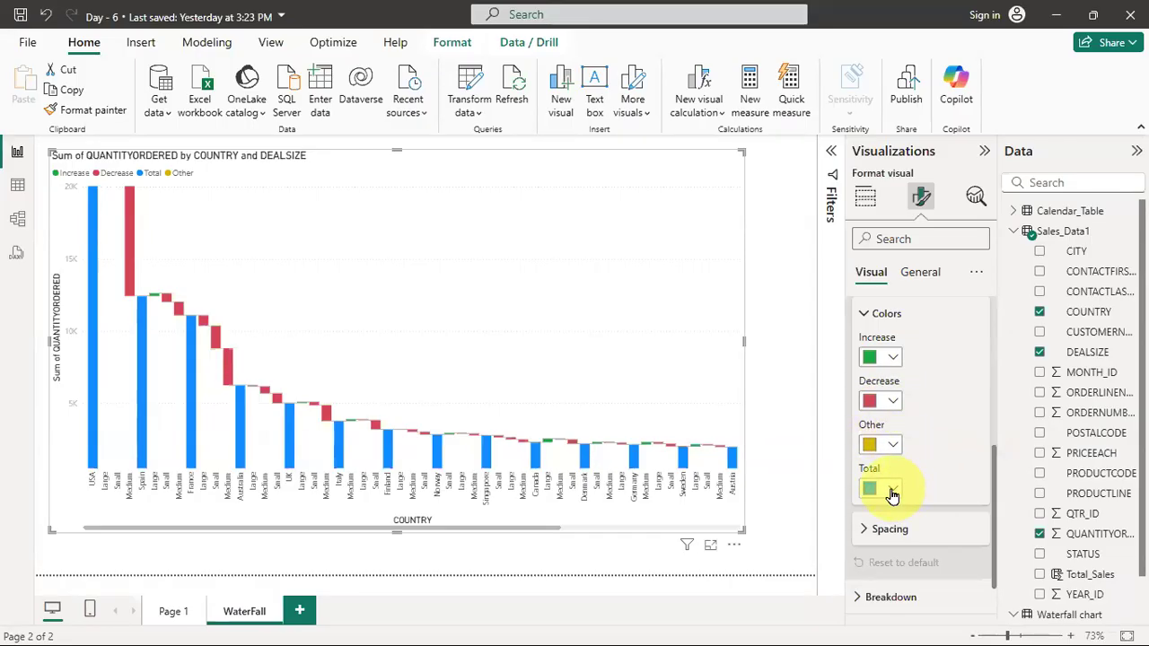
pyautogui.click(895, 358)
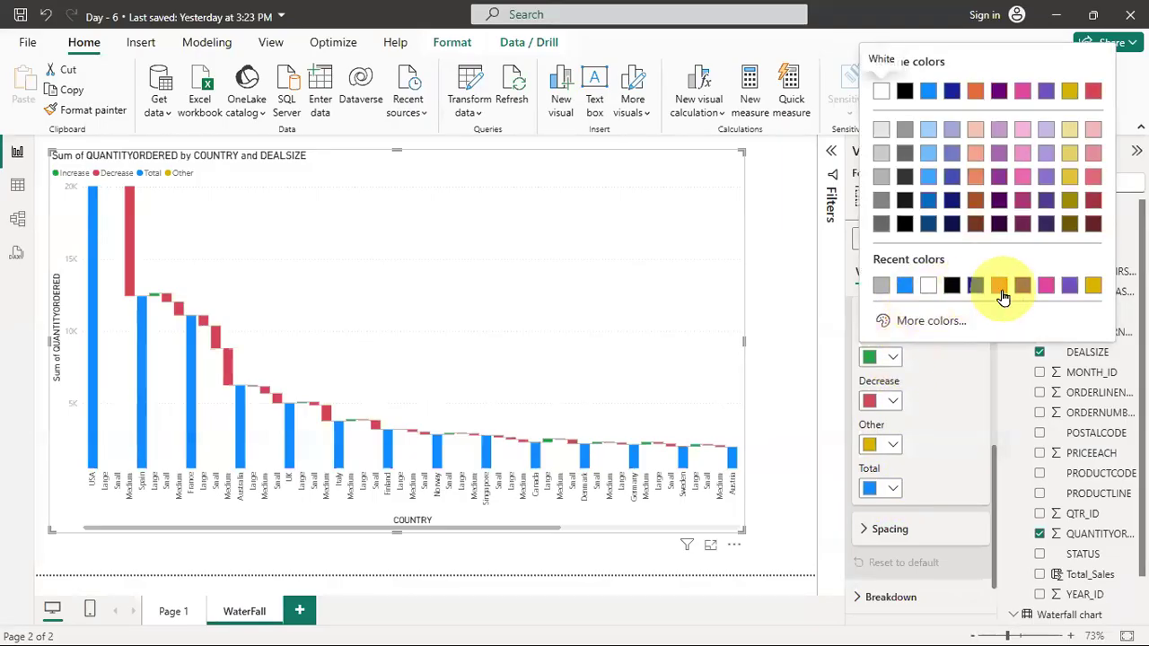
pyautogui.click(904, 286)
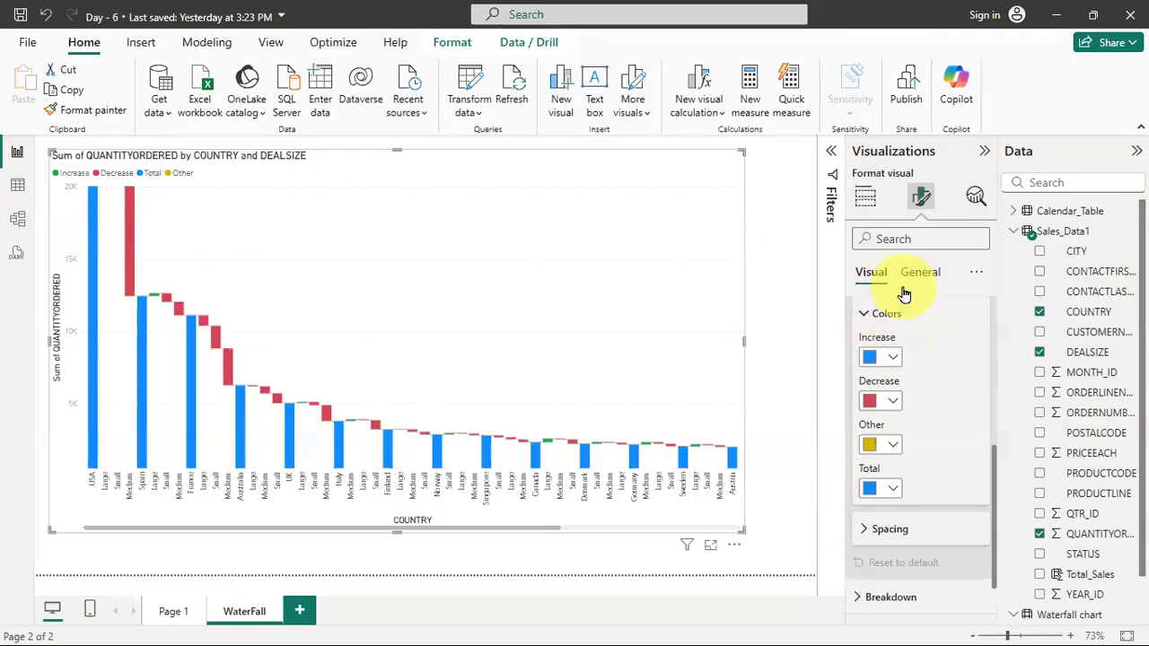
# Set the Increase columns to the custom bright green #0DFF00, and enlarge the waterfall chart slightly on the page.
pyautogui.click(892, 358)
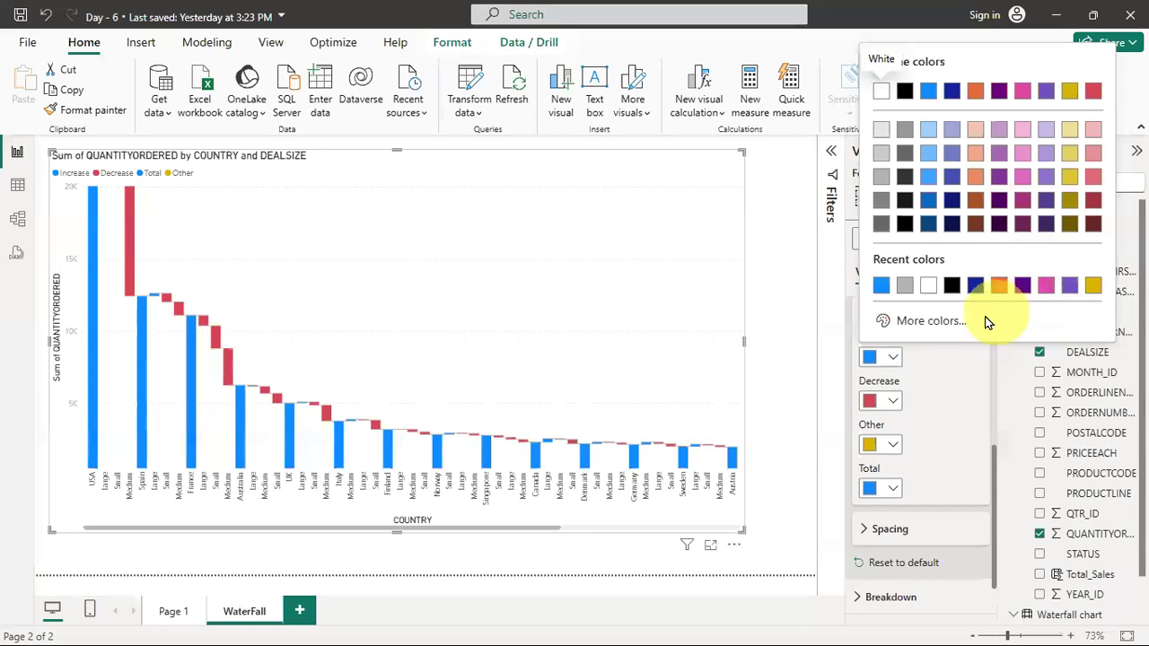
pyautogui.click(931, 320)
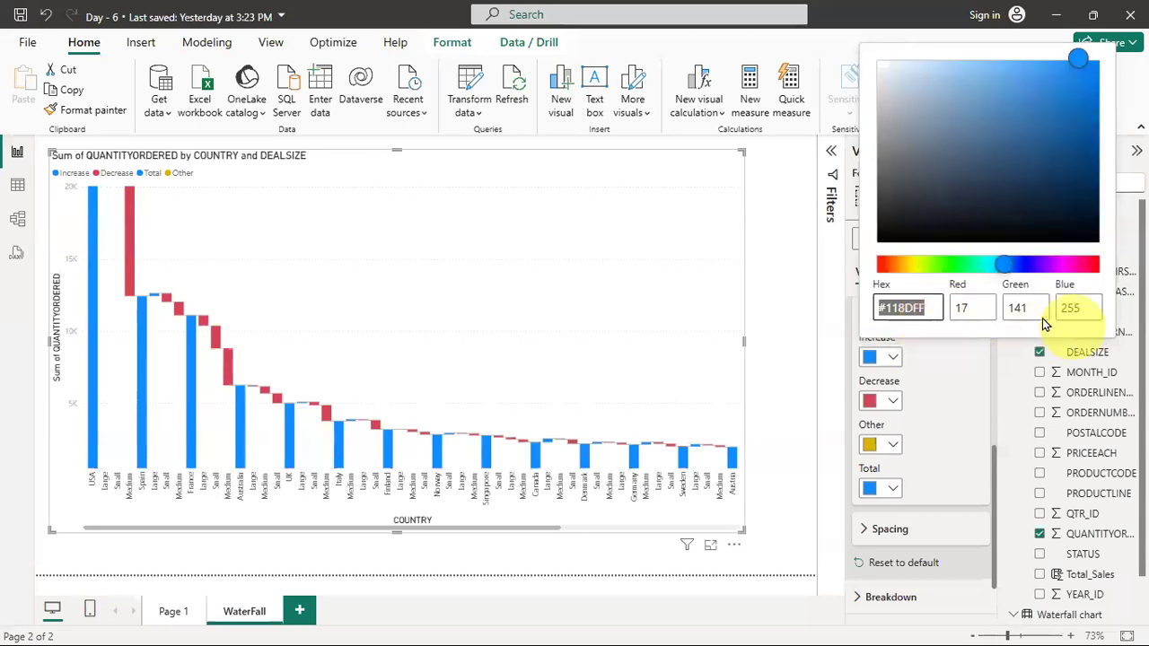
pyautogui.click(950, 264)
pyautogui.moveTo(1074, 106); pyautogui.dragTo(1099, 49)
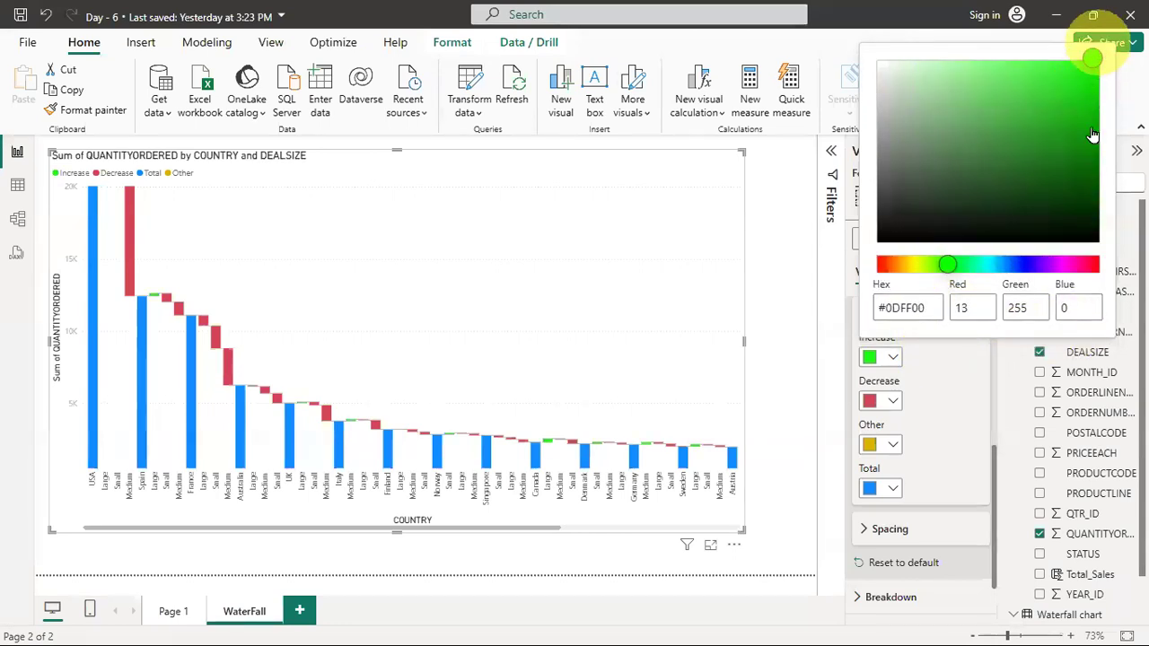
pyautogui.click(950, 370)
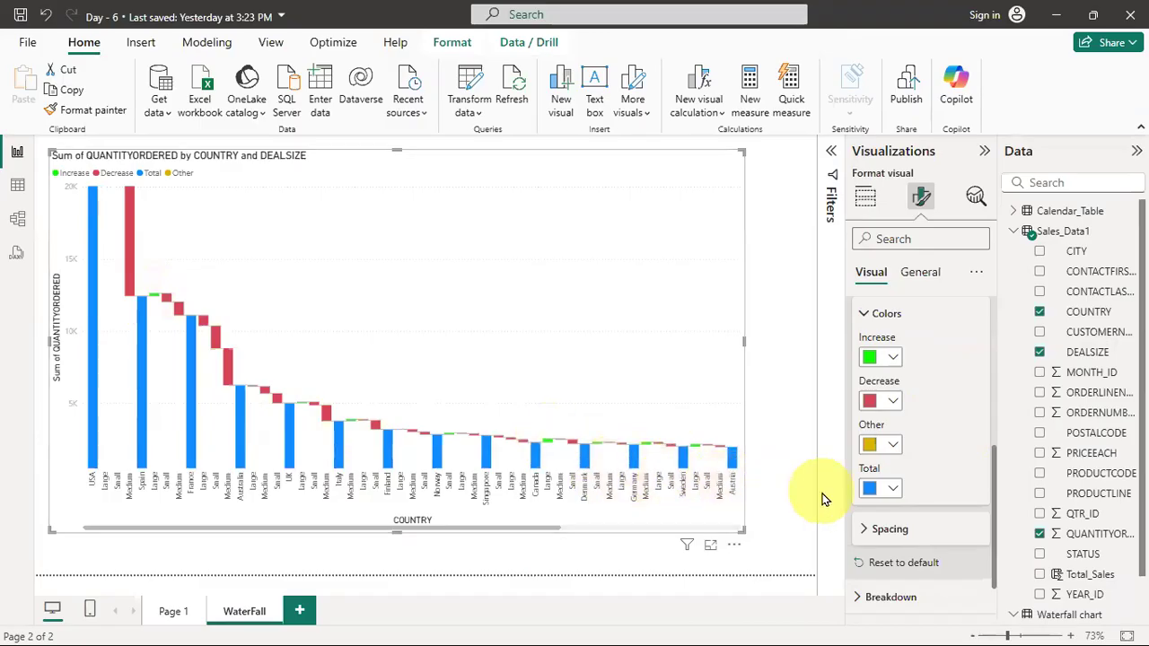
pyautogui.click(864, 313)
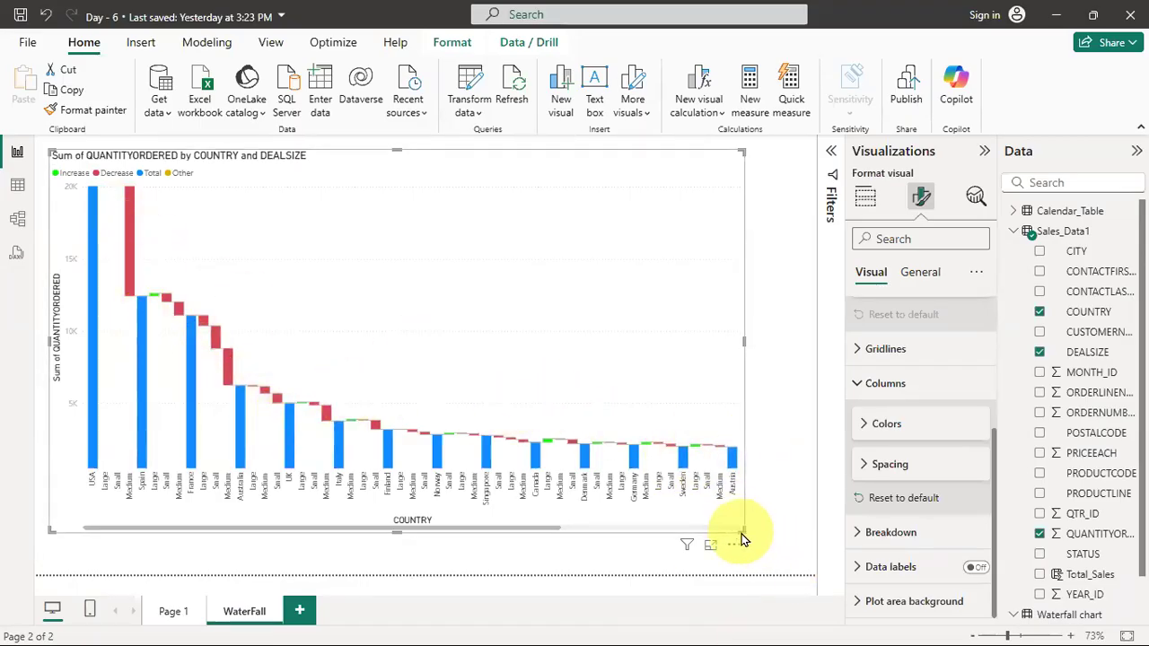
pyautogui.moveTo(743, 529); pyautogui.dragTo(768, 544)
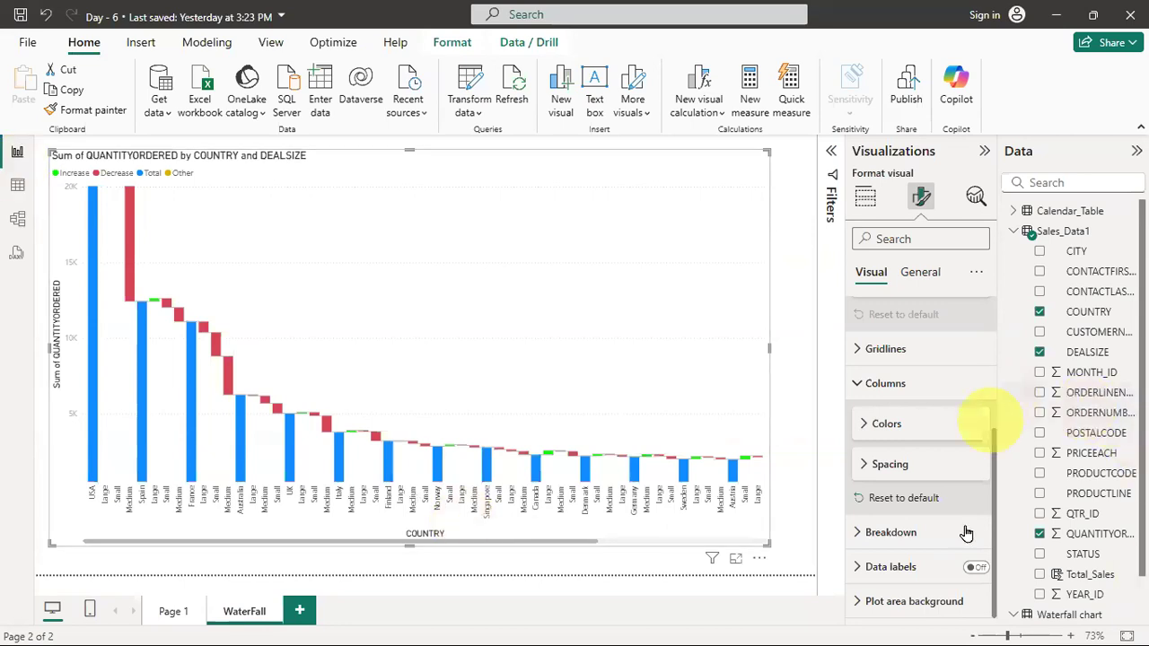
# Remove DEALSIZE from the waterfall chart's breakdown and check the quantity ordered for the USA column.
pyautogui.click(863, 214)
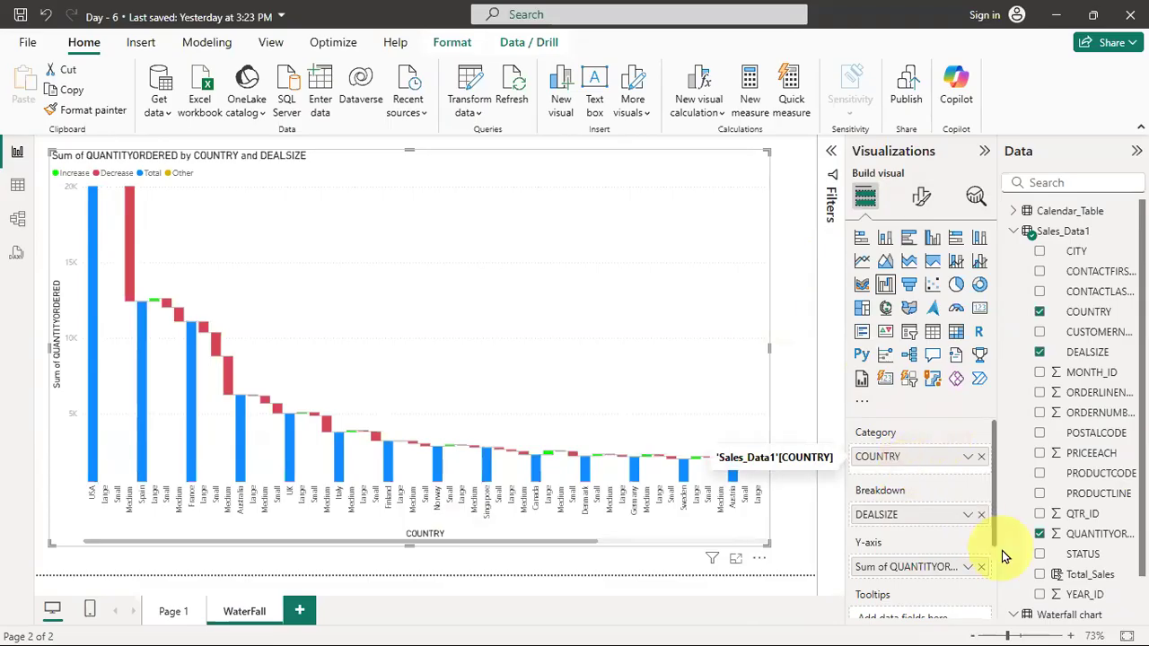
pyautogui.click(981, 516)
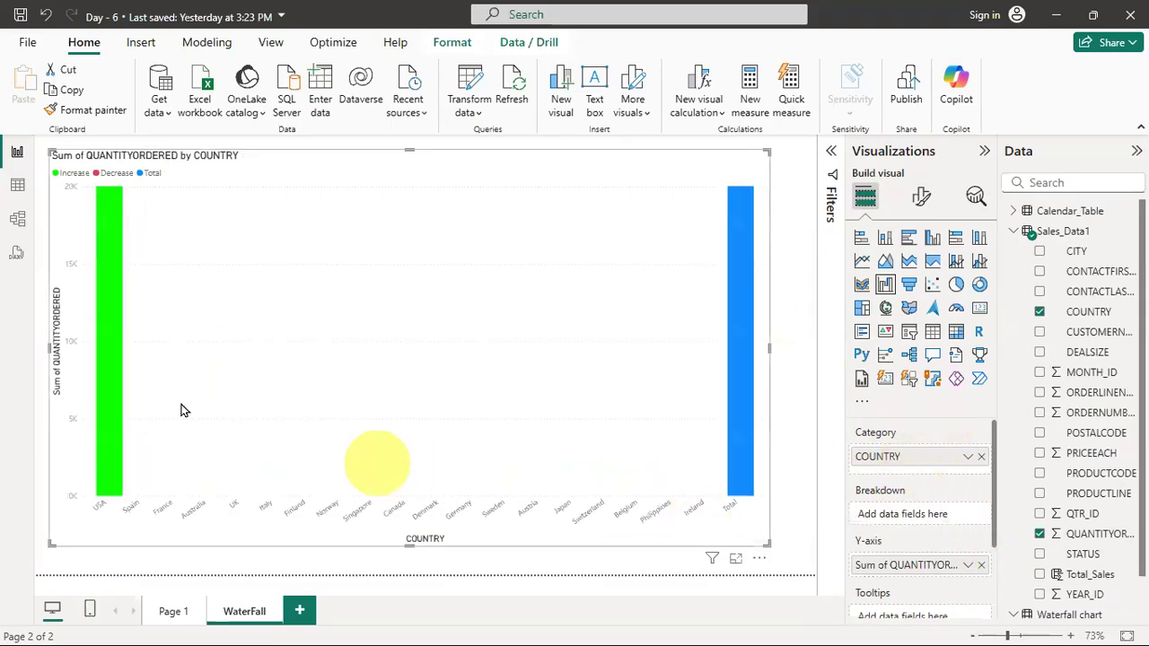
pyautogui.moveTo(752, 278)
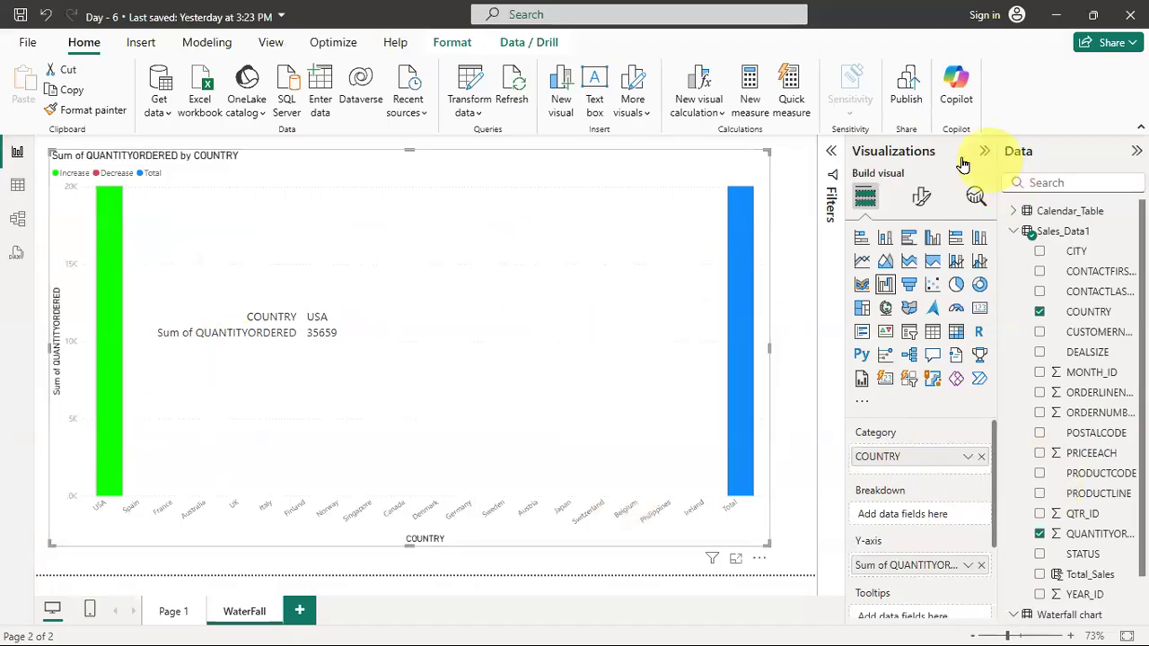
# Clear the 20000 maximum from the waterfall chart's Y-axis range to return it to Auto.
pyautogui.click(921, 196)
pyautogui.click(890, 359)
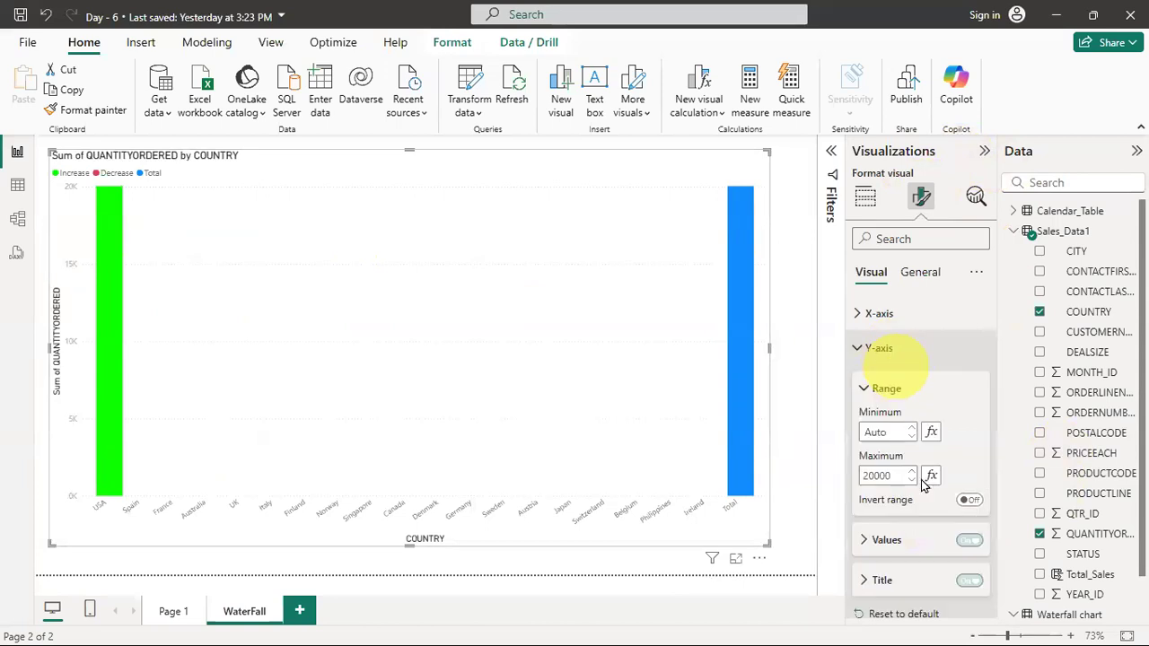
pyautogui.moveTo(907, 477); pyautogui.dragTo(851, 478)
pyautogui.click(931, 476)
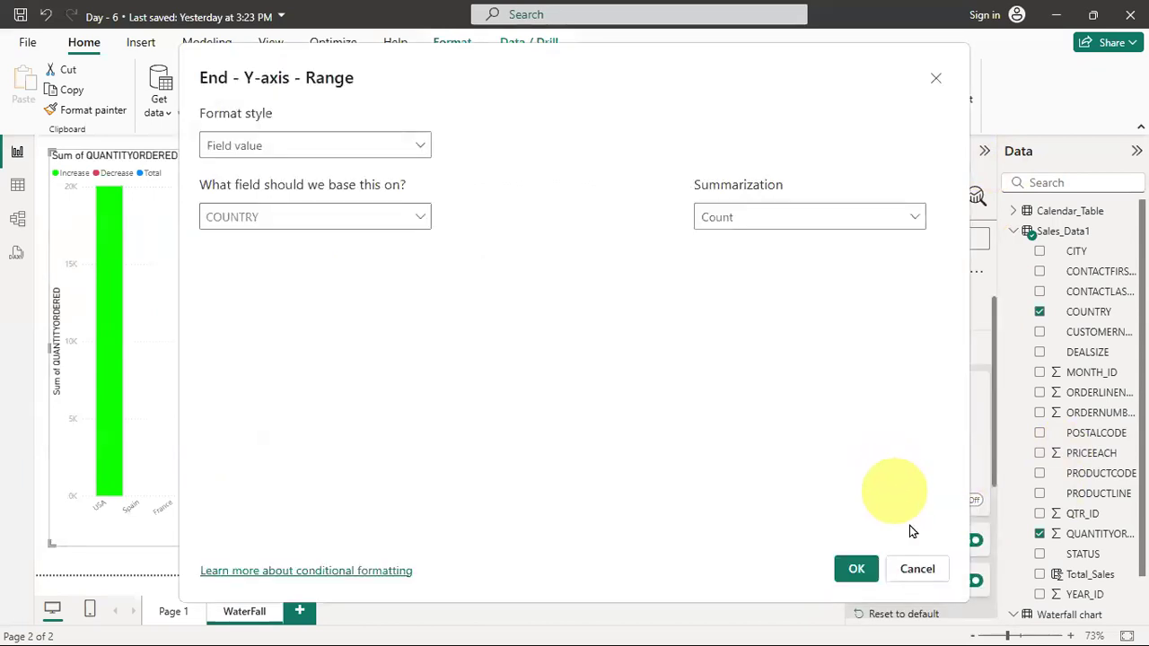
pyautogui.click(919, 572)
pyautogui.doubleClick(898, 476)
pyautogui.press('Delete')
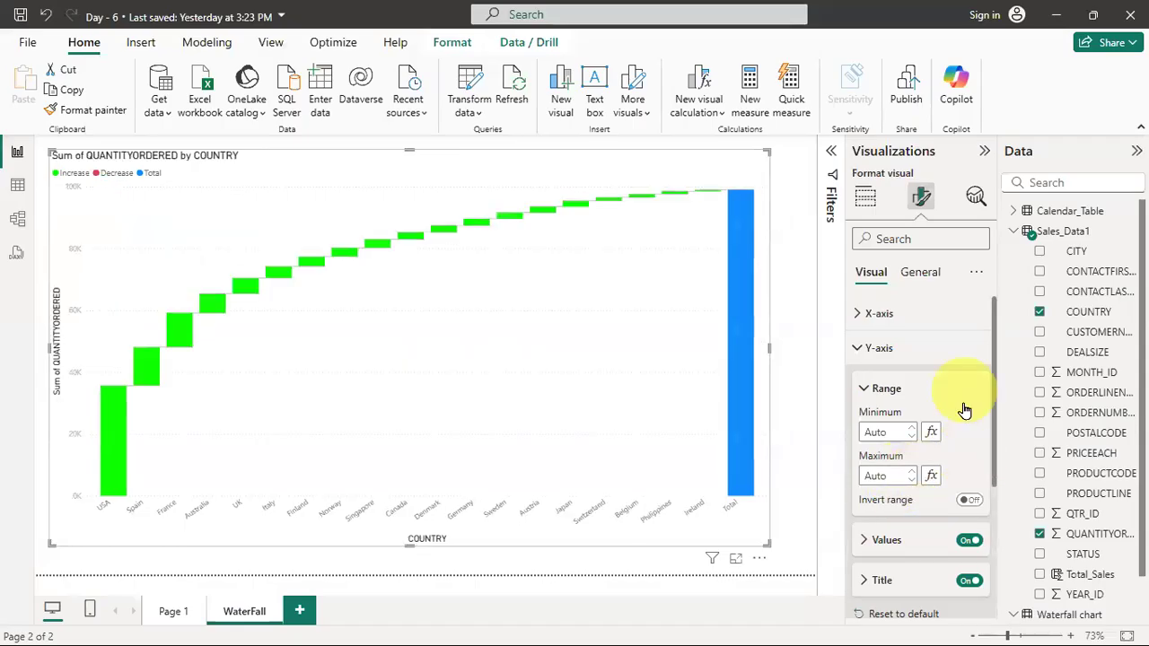
# Break the waterfall chart down by DEALSIZE again and inspect the tooltips of the USA and deal-size columns.
pyautogui.click(866, 195)
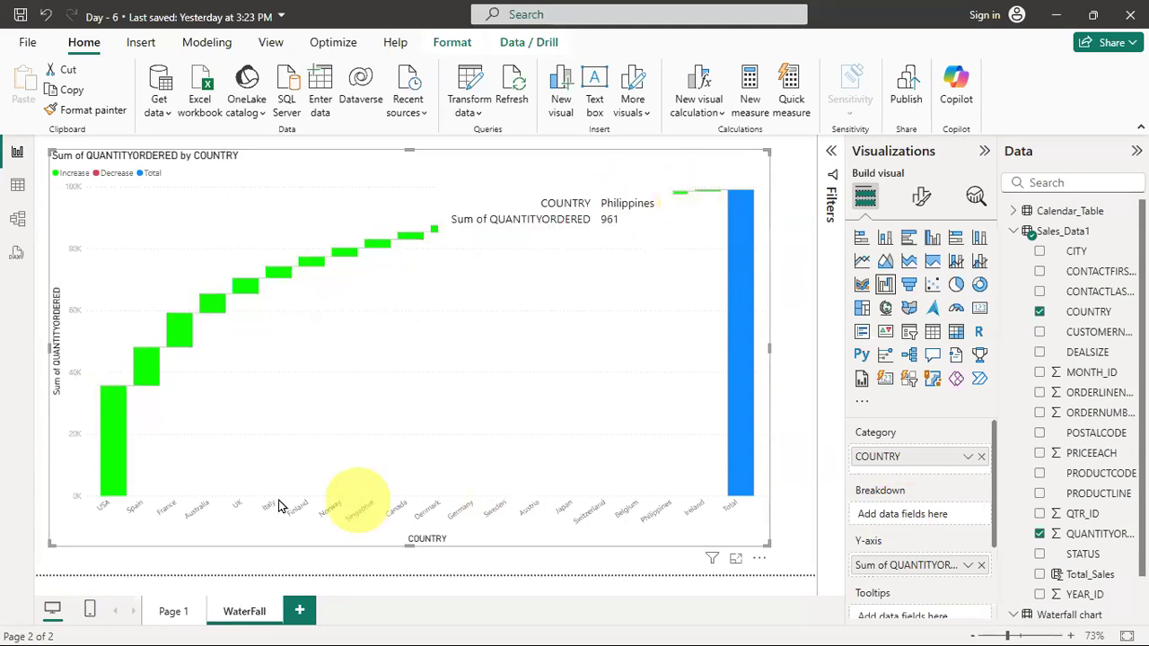
pyautogui.moveTo(1100, 352); pyautogui.dragTo(944, 515)
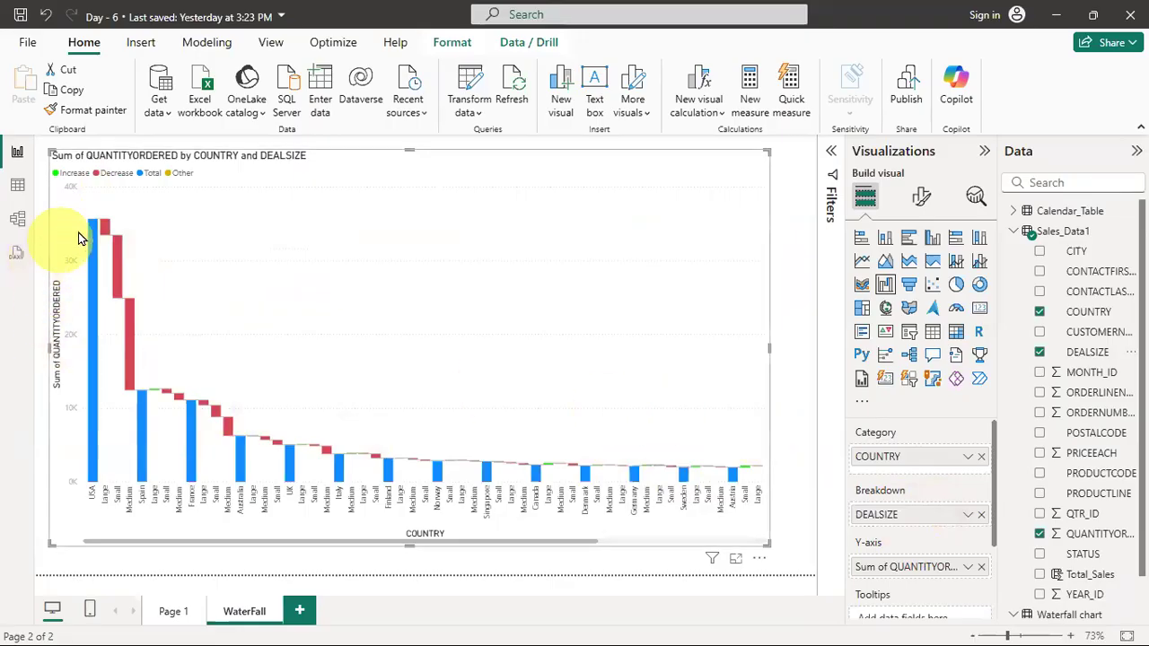
pyautogui.moveTo(90, 256)
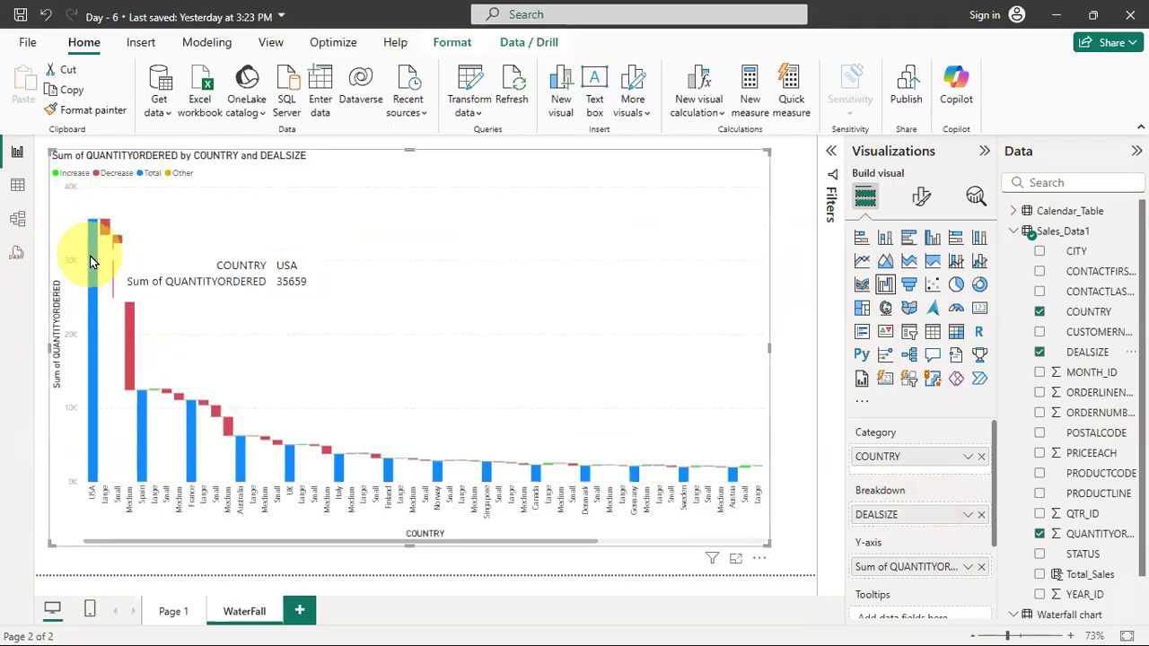
pyautogui.moveTo(103, 225)
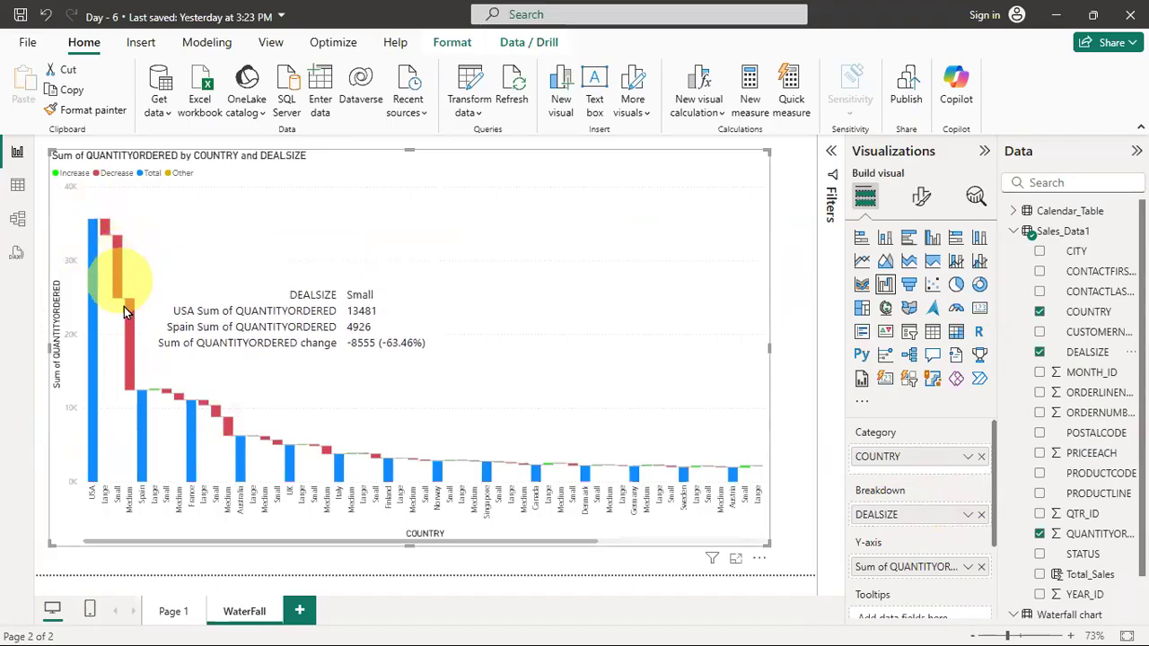
pyautogui.moveTo(125, 352)
pyautogui.moveTo(144, 417)
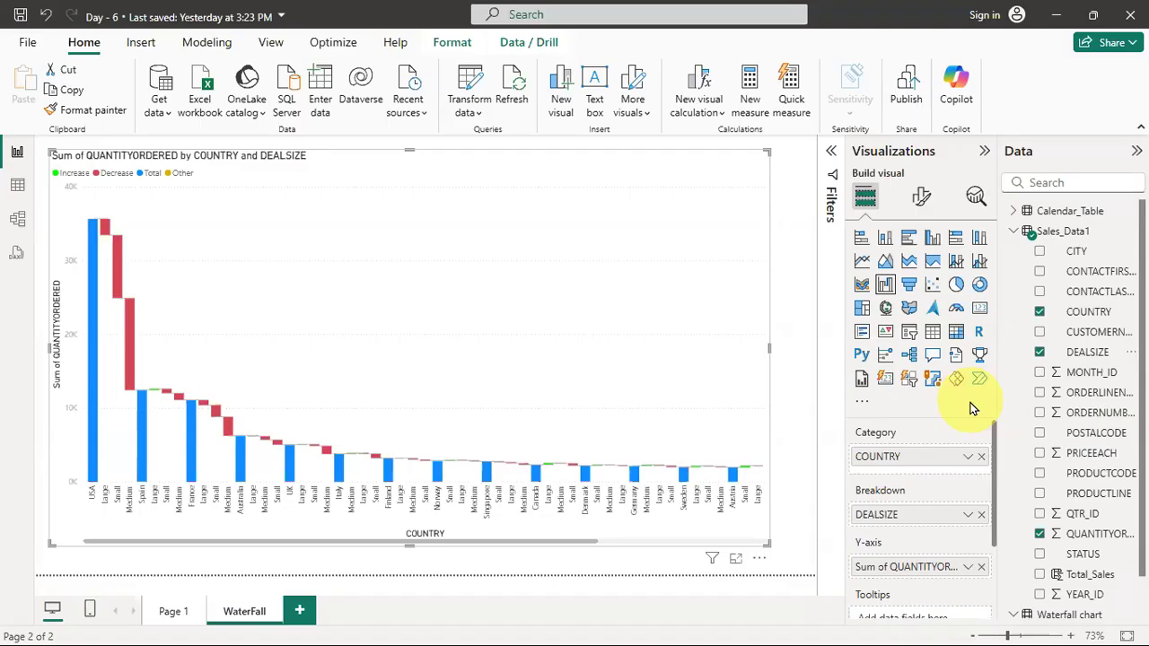
# Turn on the waterfall chart's data labels, toggling them to compare the chart with and without values.
pyautogui.click(920, 197)
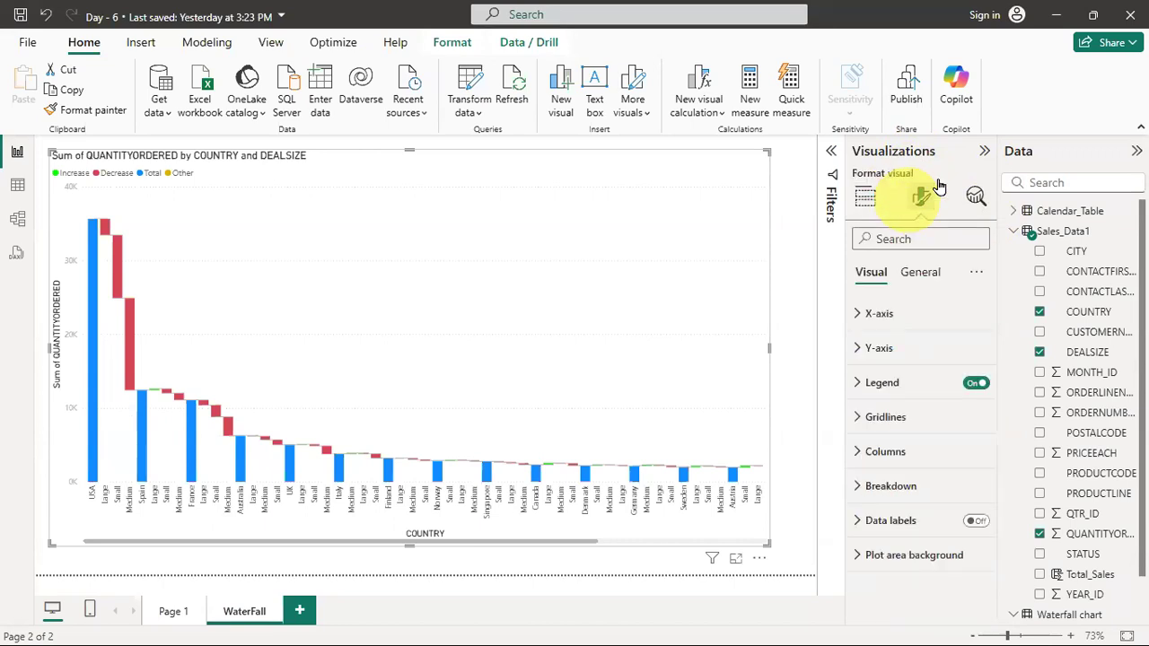
pyautogui.click(893, 523)
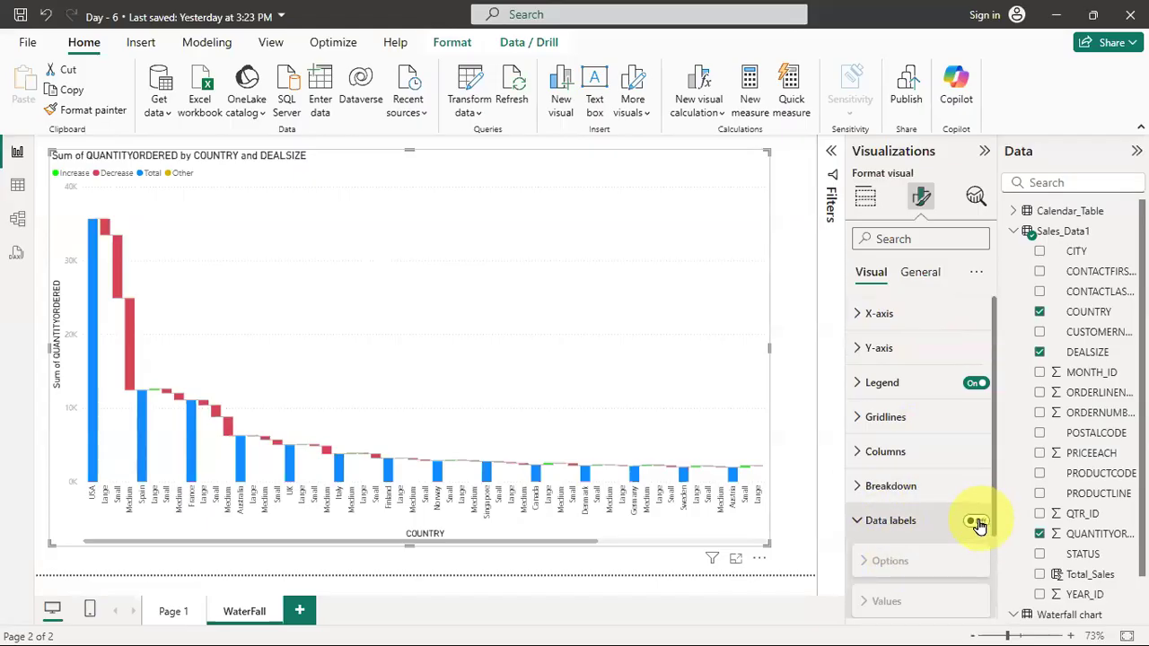
pyautogui.scroll(-2, 978, 525)
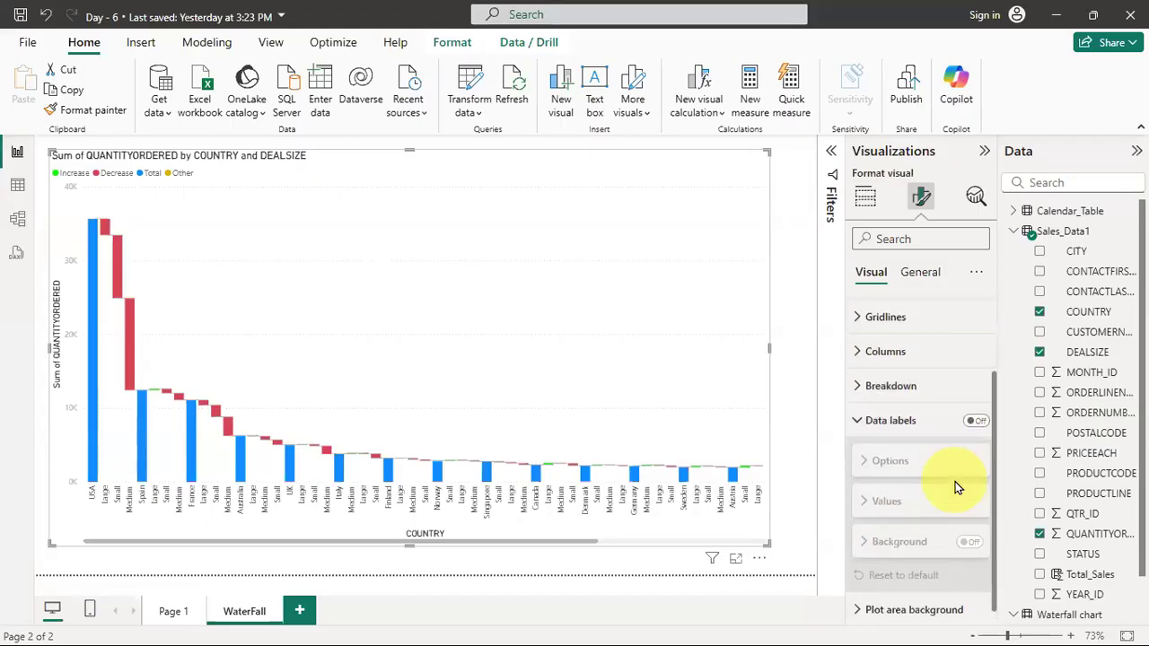
pyautogui.click(977, 413)
pyautogui.click(977, 413)
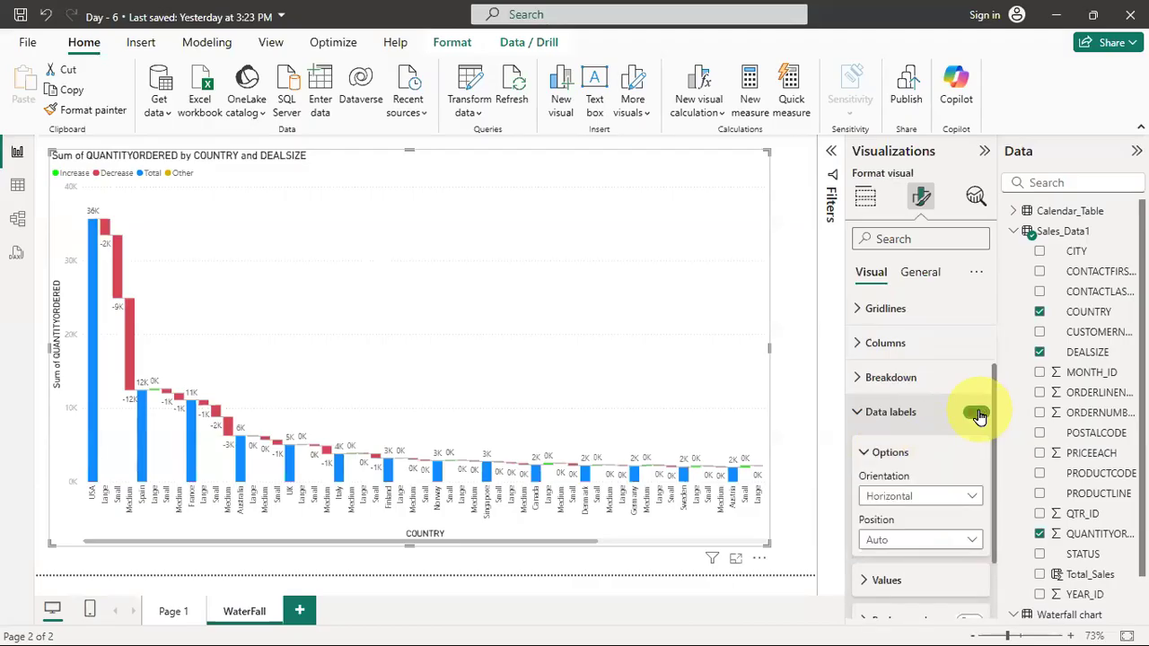
pyautogui.click(976, 413)
pyautogui.click(976, 413)
pyautogui.click(976, 413)
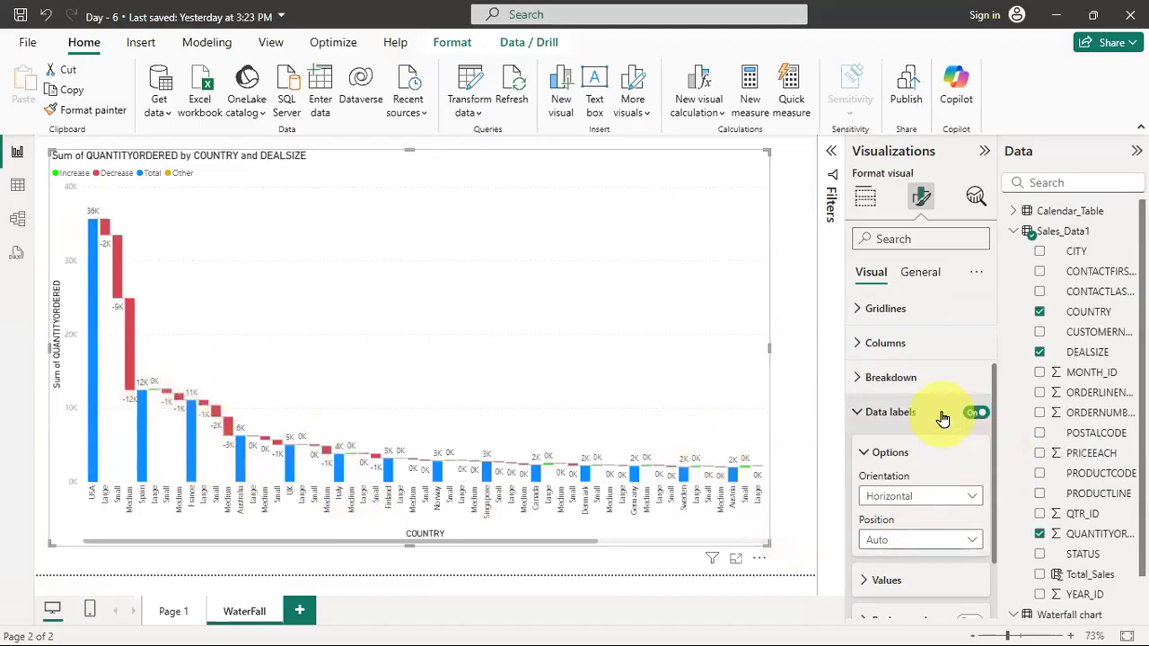
# Review the data label orientation and position options, and switch the waterfall chart's data labels off.
pyautogui.scroll(-2, 944, 411)
pyautogui.scroll(1, 942, 418)
pyautogui.scroll(1, 944, 418)
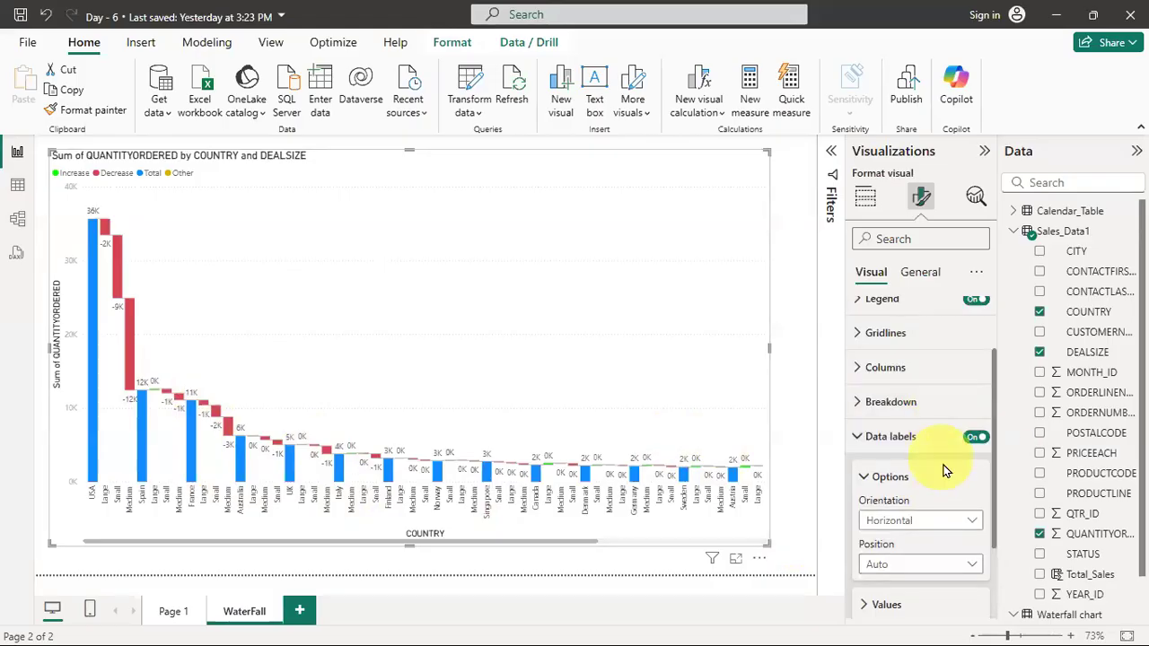
pyautogui.scroll(-2, 956, 449)
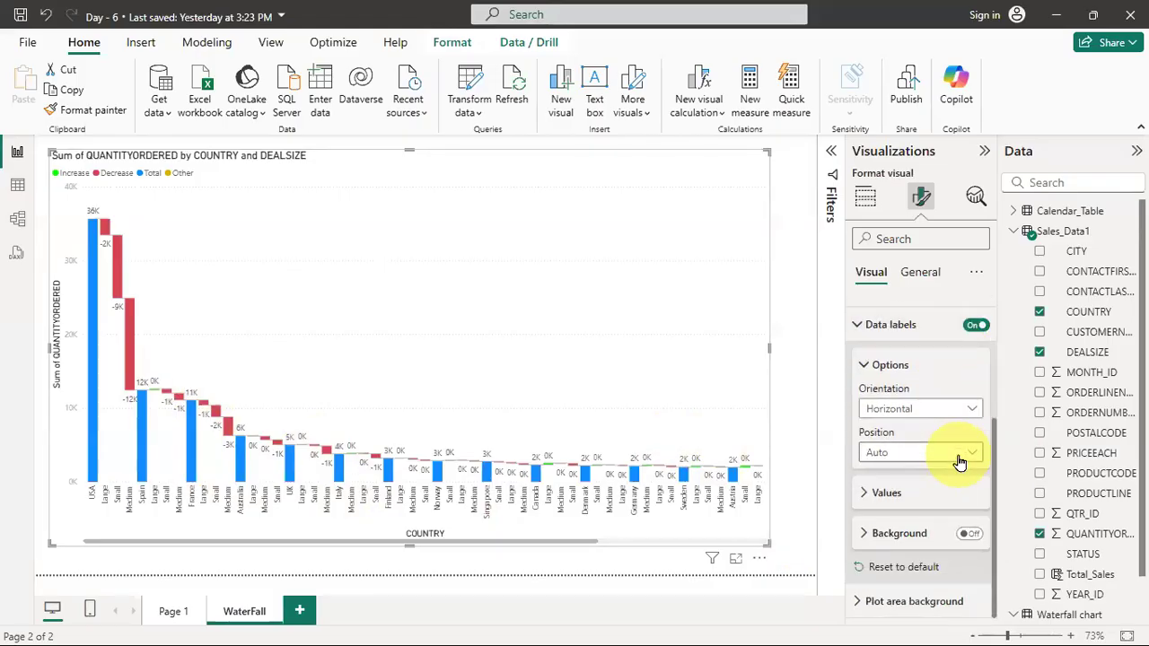
pyautogui.click(977, 324)
pyautogui.click(983, 316)
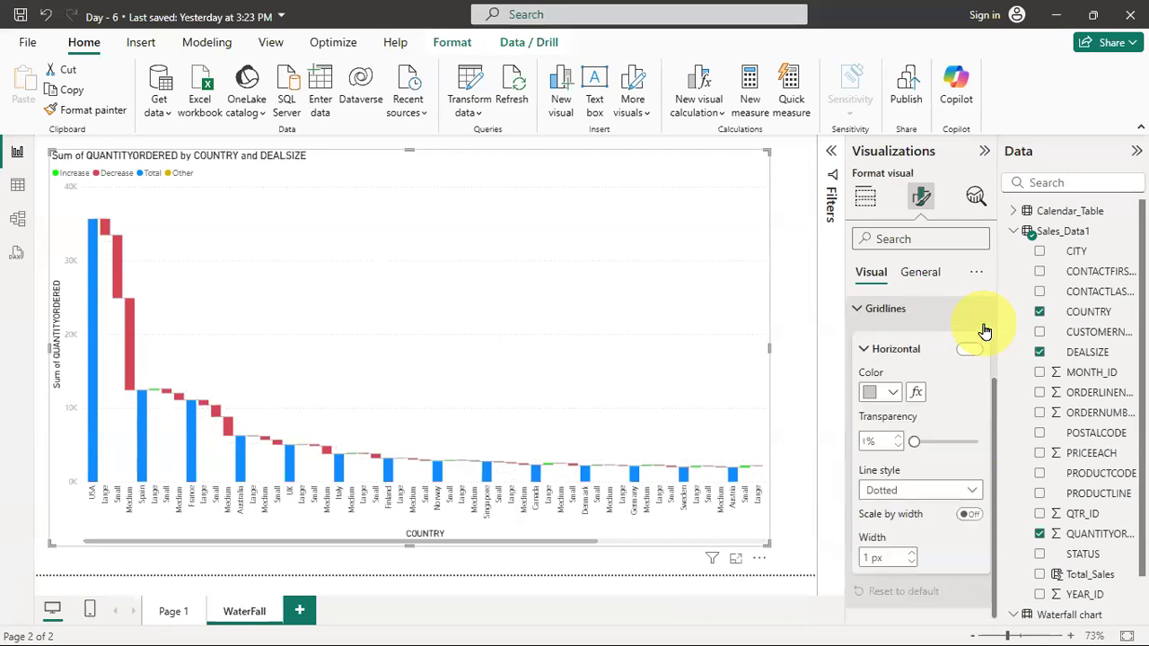
pyautogui.click(884, 352)
pyautogui.click(973, 487)
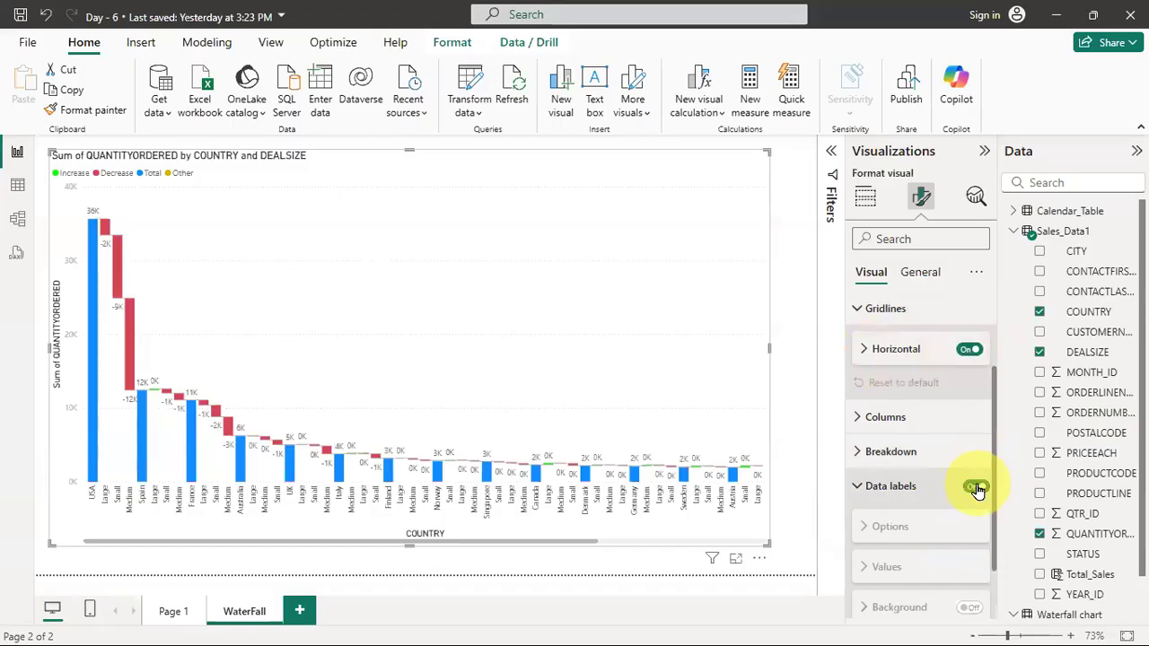
pyautogui.click(976, 487)
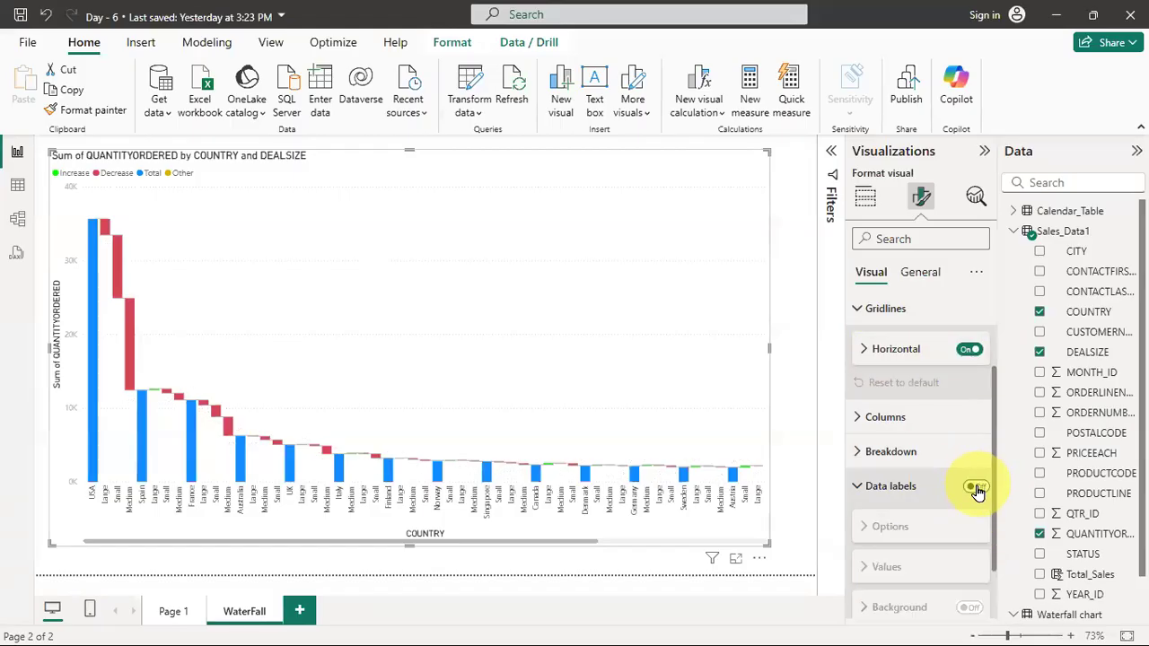
# Look through the waterfall chart's plot area background options and the remaining visual formatting sections.
pyautogui.scroll(-1, 979, 448)
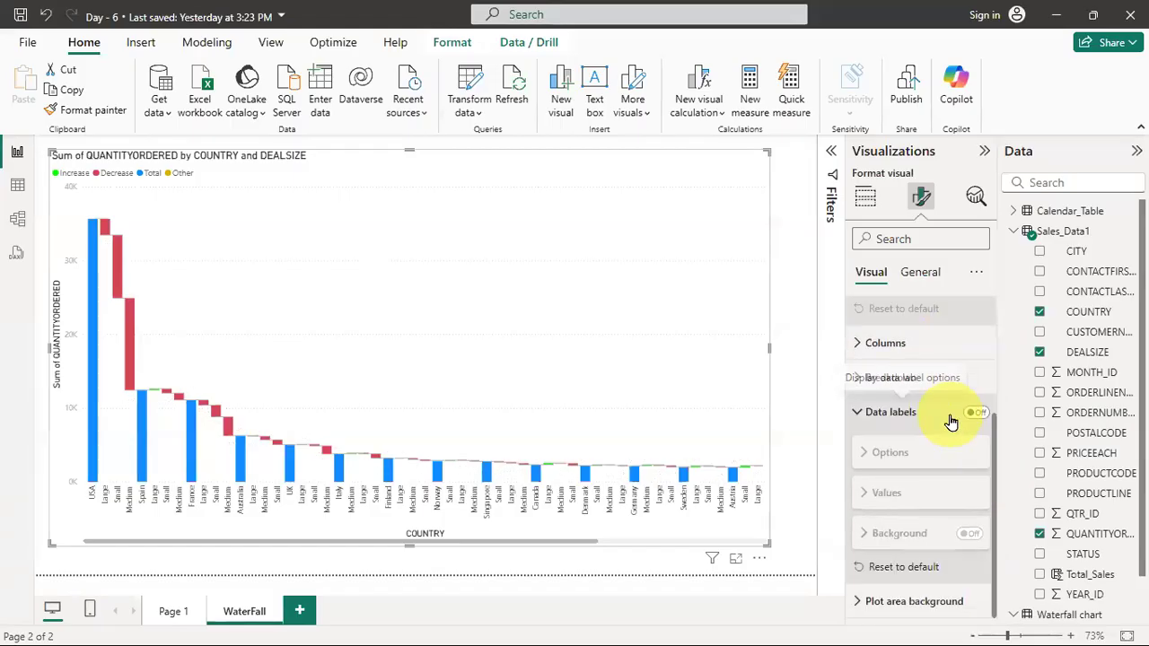
pyautogui.scroll(1, 935, 513)
pyautogui.scroll(-1, 934, 512)
pyautogui.click(857, 602)
pyautogui.scroll(-2, 921, 489)
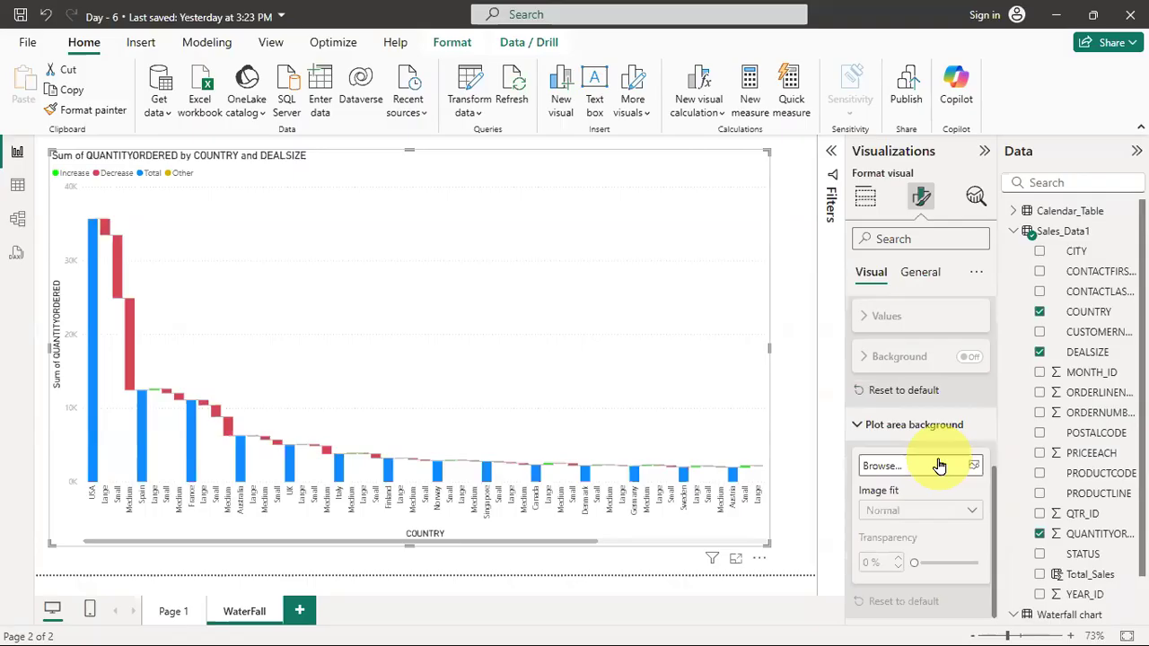
pyautogui.click(867, 428)
pyautogui.scroll(3, 898, 498)
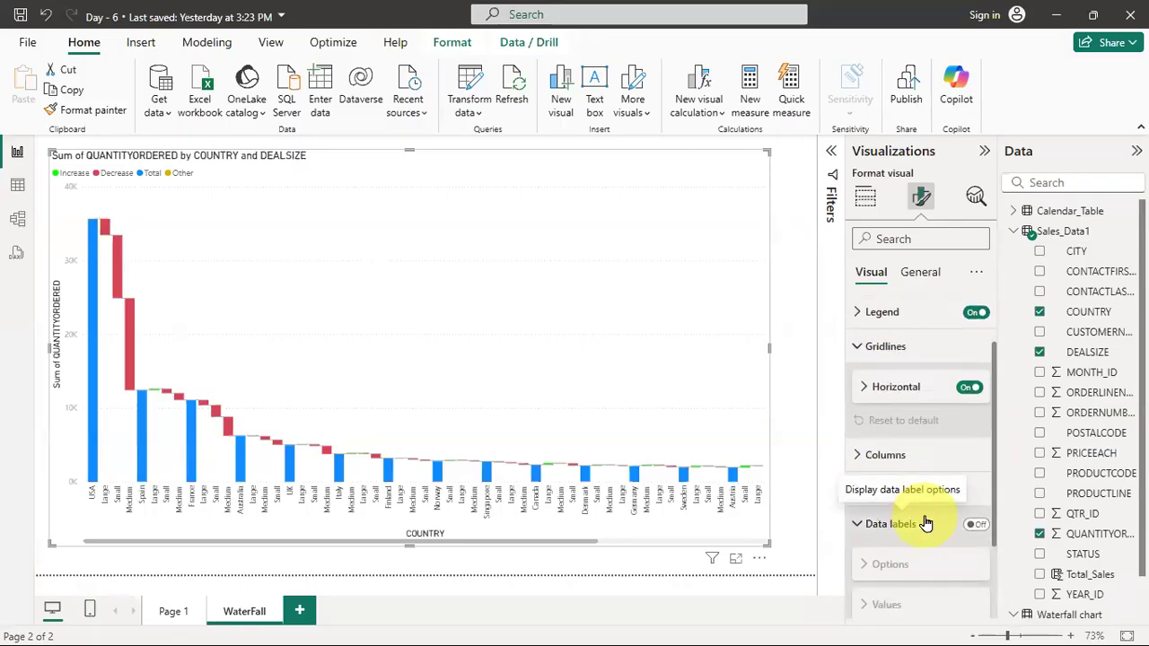
pyautogui.scroll(2, 889, 485)
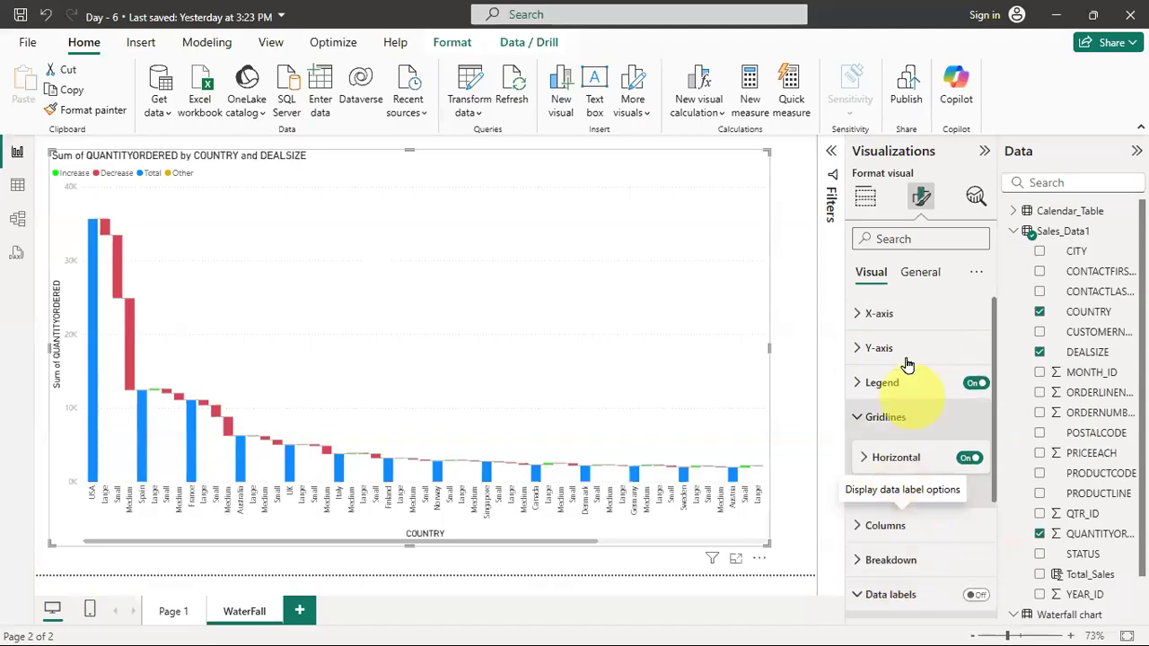
pyautogui.click(859, 417)
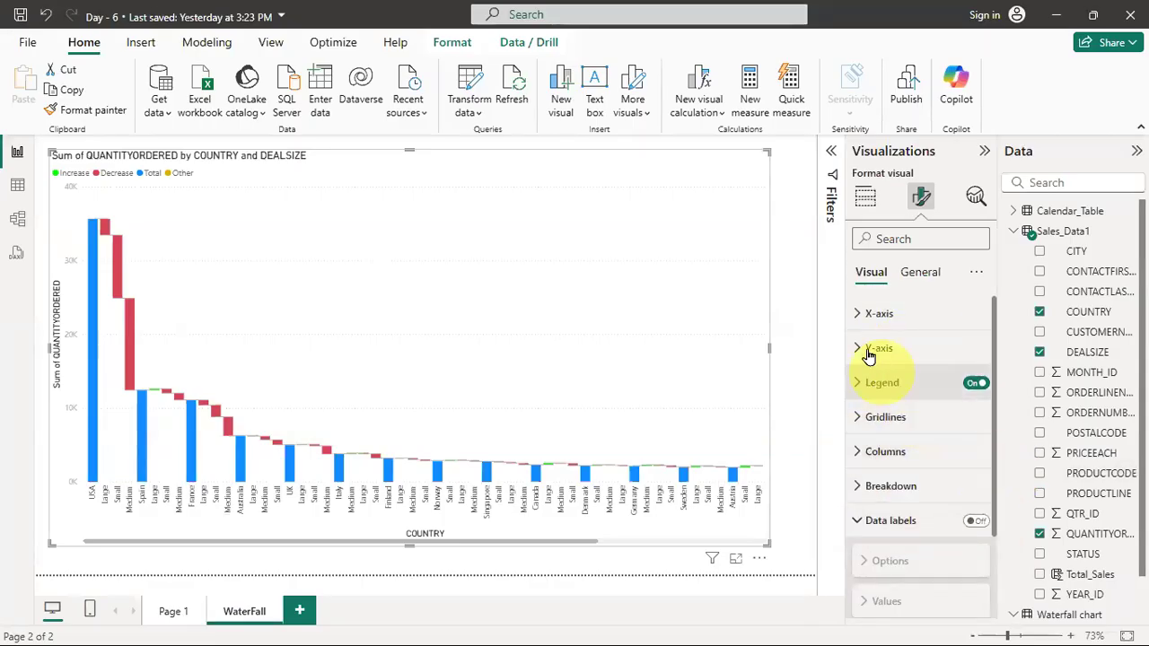
pyautogui.scroll(-2, 907, 438)
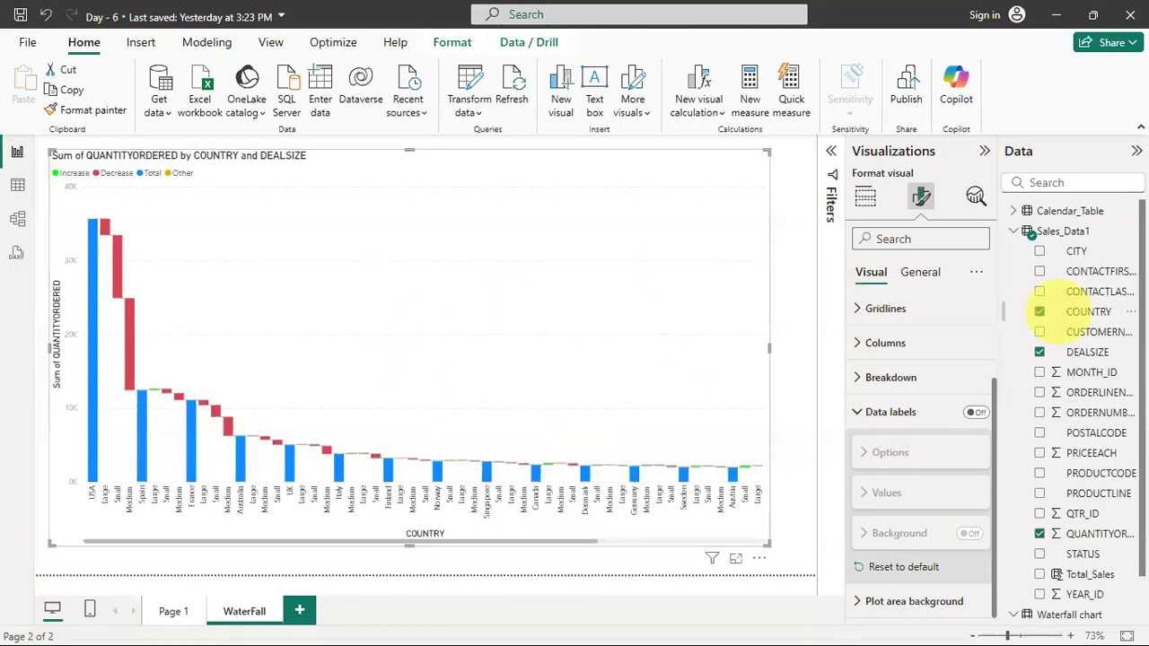
# Collapse the Sales_Data1 field list and add a new report page named WaterFall2.
pyautogui.click(1017, 232)
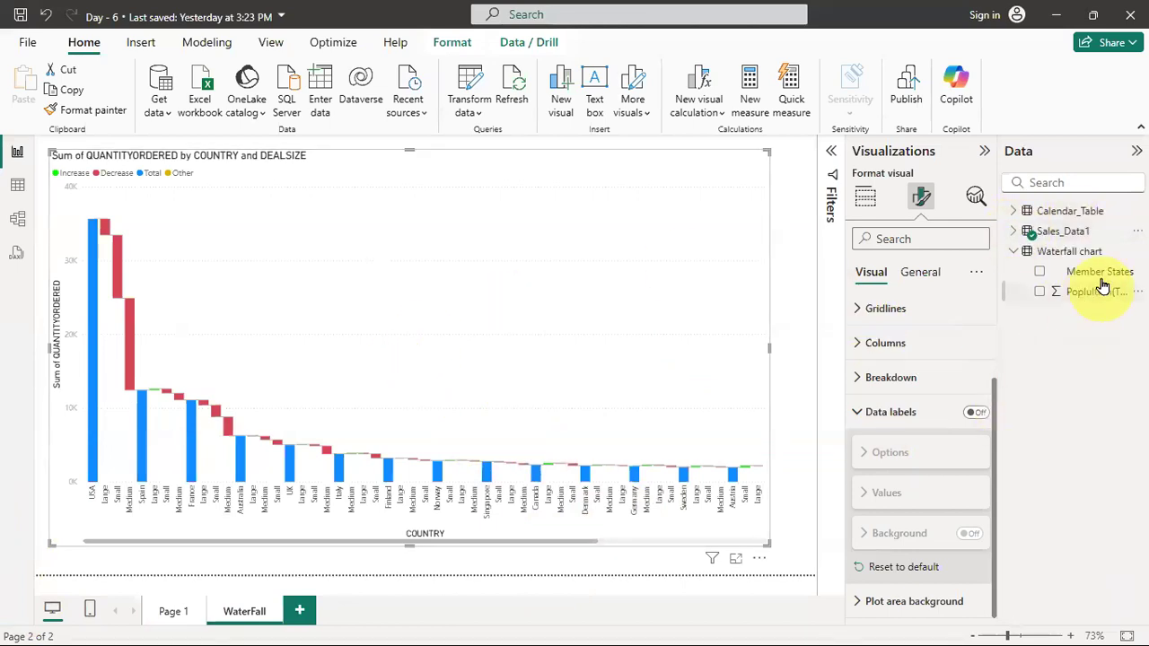
pyautogui.click(300, 612)
pyautogui.doubleClick(314, 613)
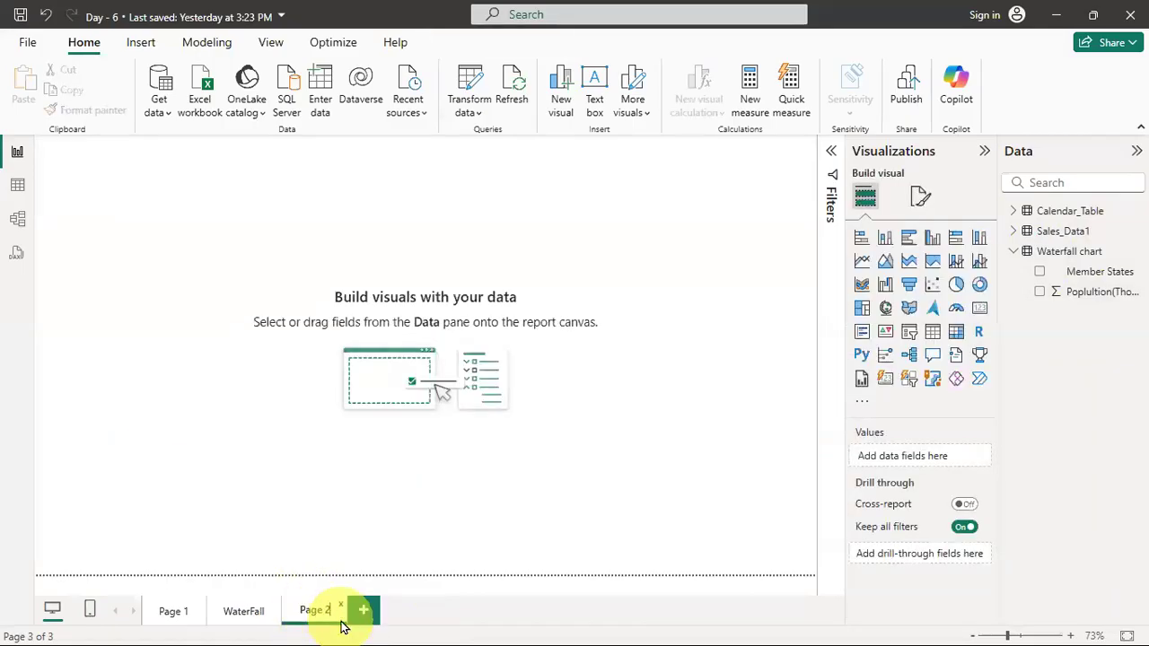
pyautogui.hotkey('ctrl', 'a')
pyautogui.write('Water')
pyautogui.write('Fall')
pyautogui.write('2')
pyautogui.press('Return')
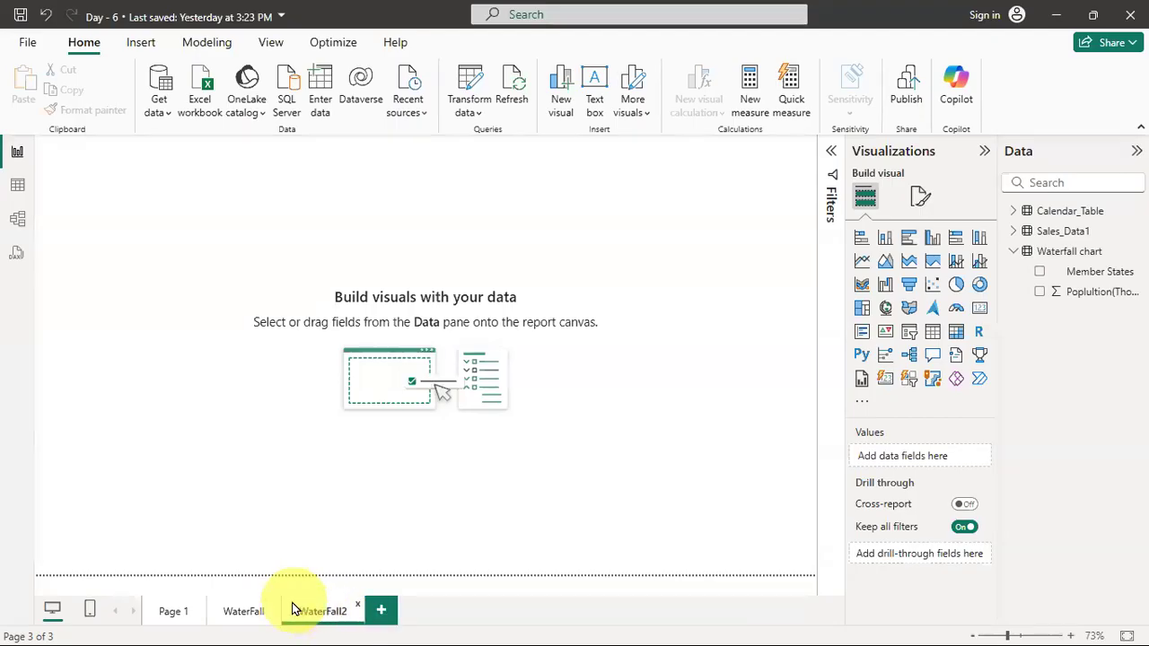
# Review the chart on the WaterFall page and its Sales_Data1 source table, and return to the WaterFall2 page.
pyautogui.click(255, 619)
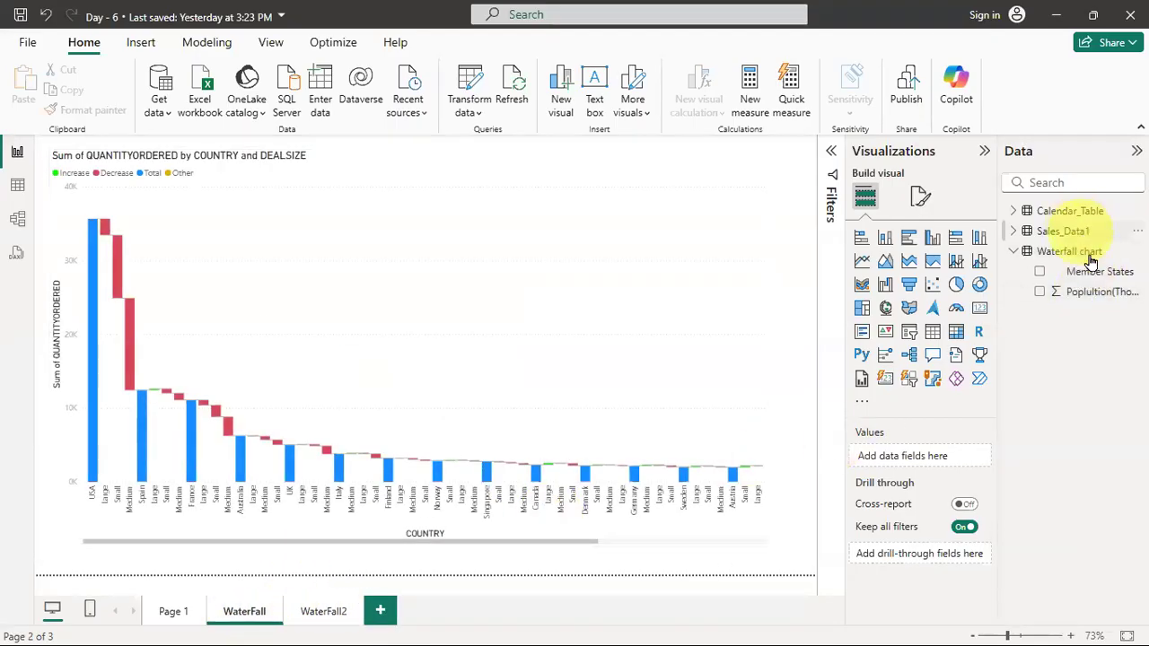
pyautogui.click(1063, 231)
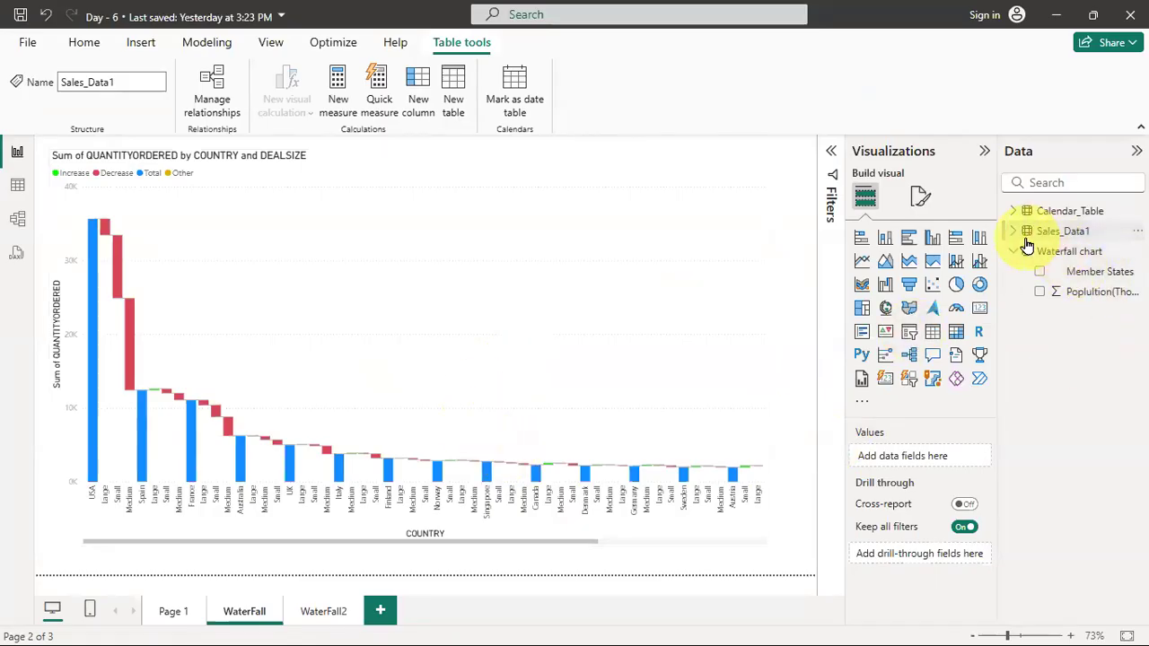
pyautogui.click(328, 619)
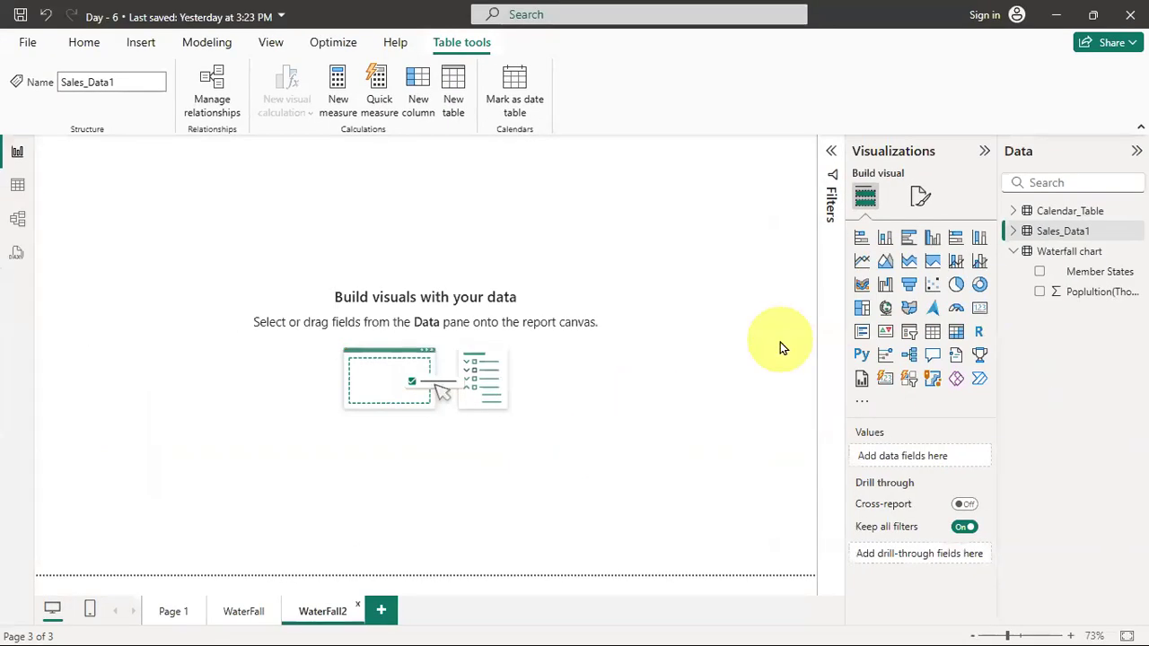
# Insert an empty waterfall chart on the WaterFall2 page and enlarge it to fill most of the page.
pyautogui.click(885, 283)
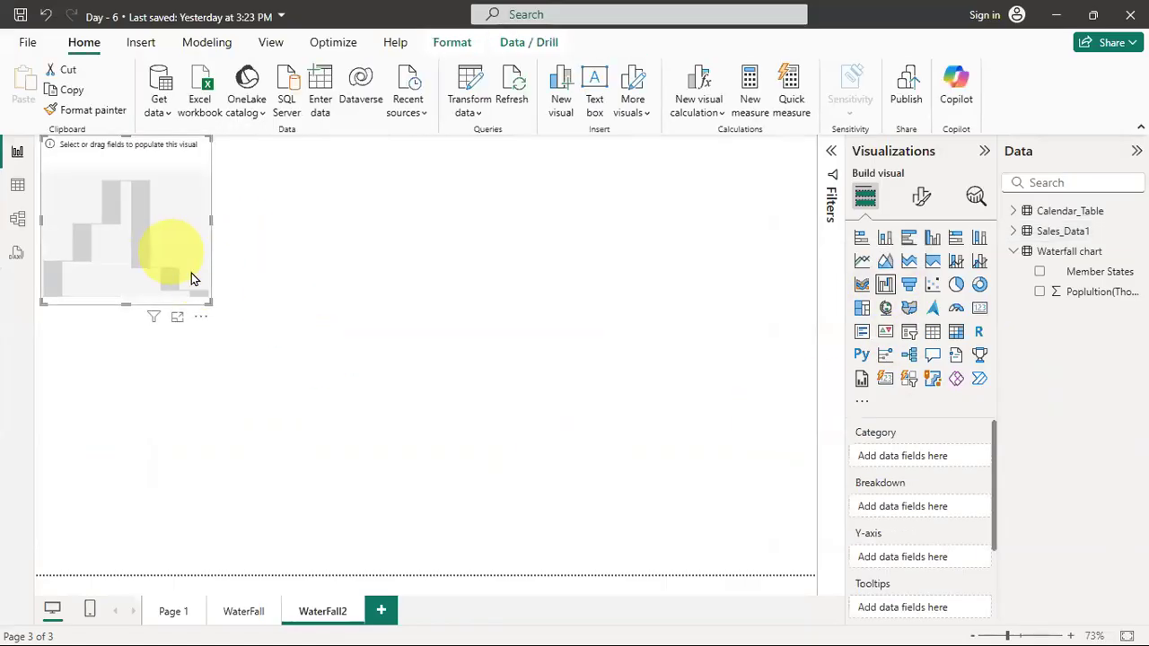
pyautogui.moveTo(268, 366); pyautogui.dragTo(710, 526)
pyautogui.moveTo(607, 406); pyautogui.dragTo(584, 365)
pyautogui.moveTo(683, 489); pyautogui.dragTo(767, 536)
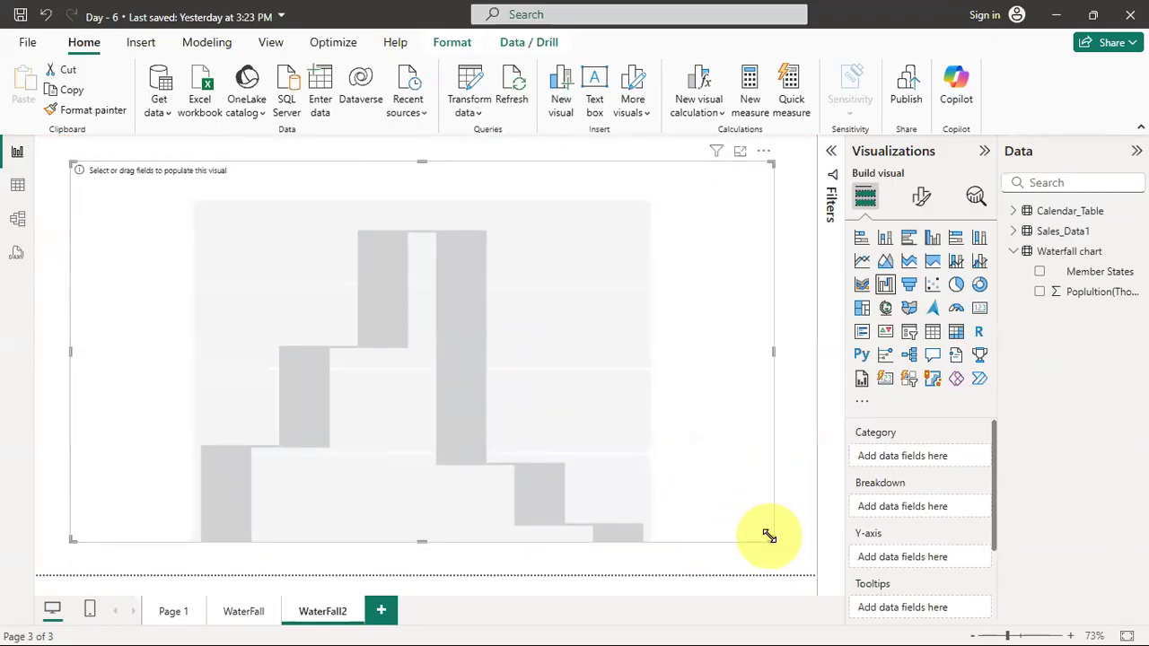
# Fill the WaterFall2 chart with Member States as the category and Popultion(Thousands) as the Y-axis value.
pyautogui.moveTo(1097, 279); pyautogui.dragTo(925, 458)
pyautogui.moveTo(1078, 305); pyautogui.dragTo(905, 573)
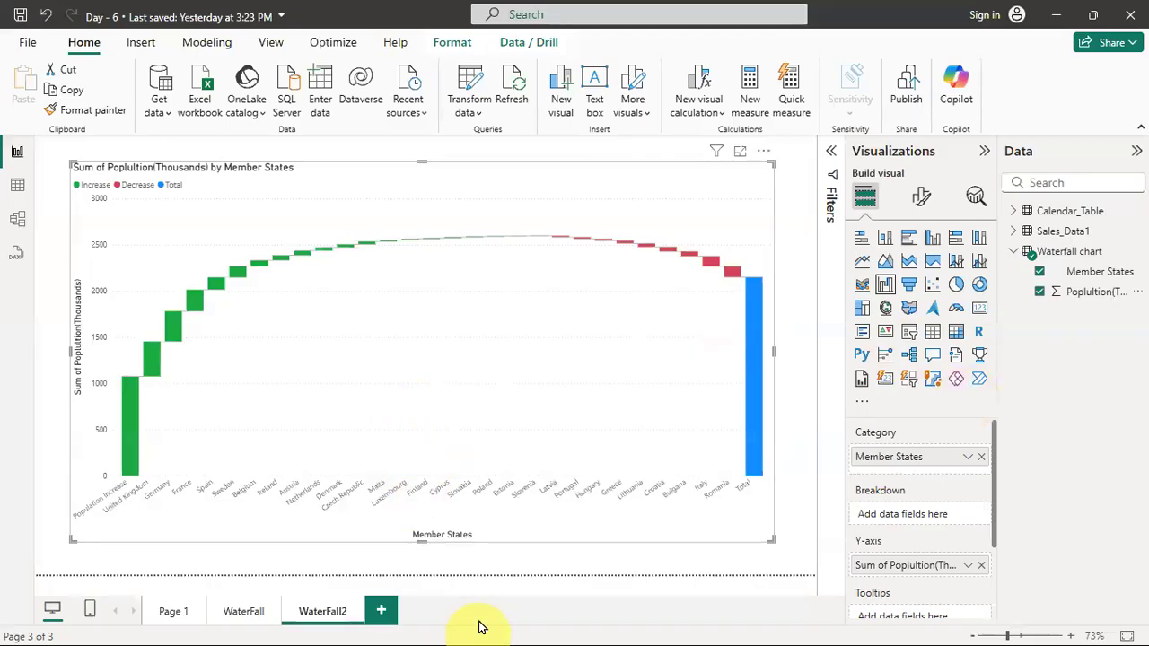
# Review the WaterFall page's chart alongside the expanded Sales_Data1 fields, and open Page 1.
pyautogui.click(240, 612)
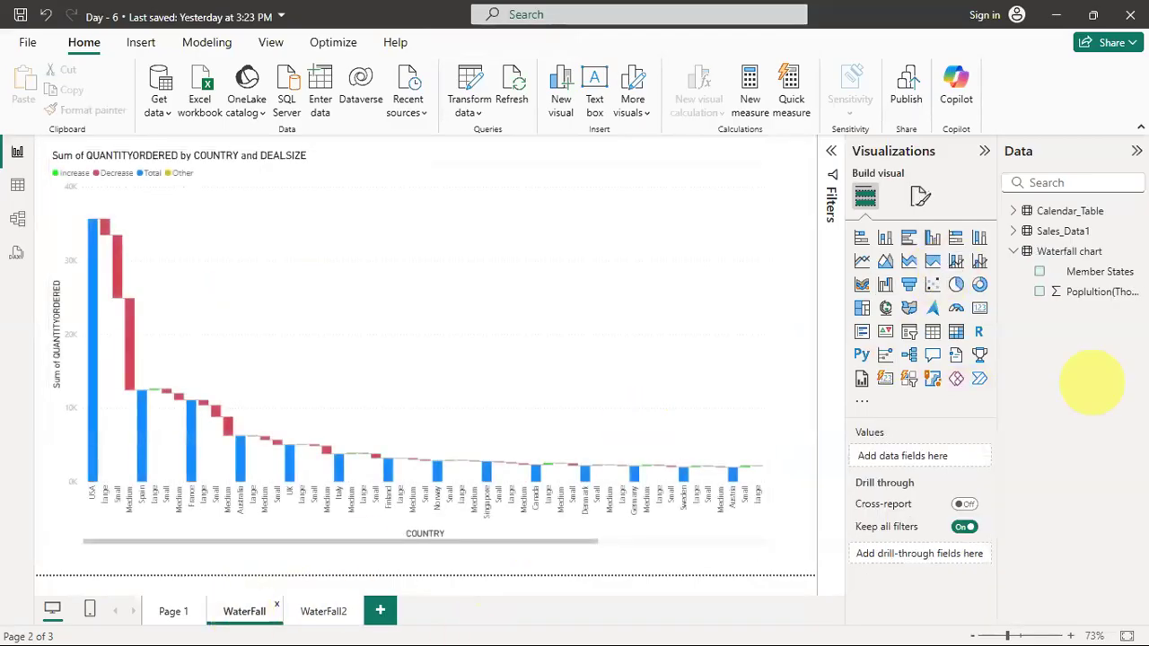
pyautogui.click(1015, 231)
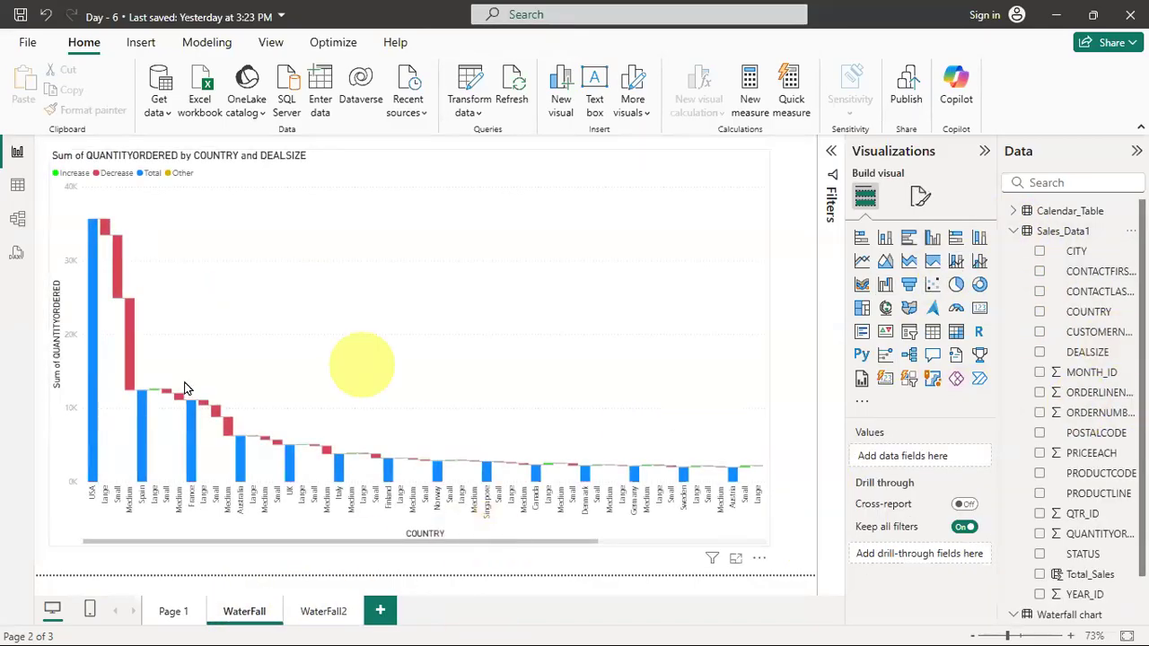
pyautogui.click(173, 612)
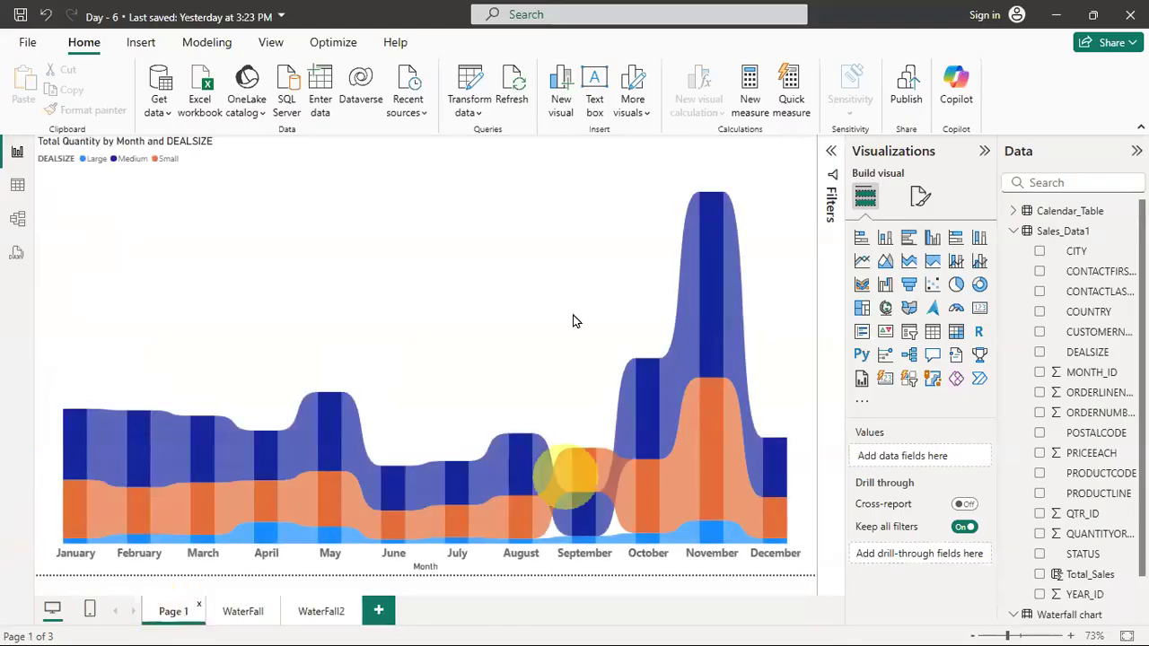
# Switch the ribbons off and back on for the Page 1 ribbon chart.
pyautogui.click(544, 313)
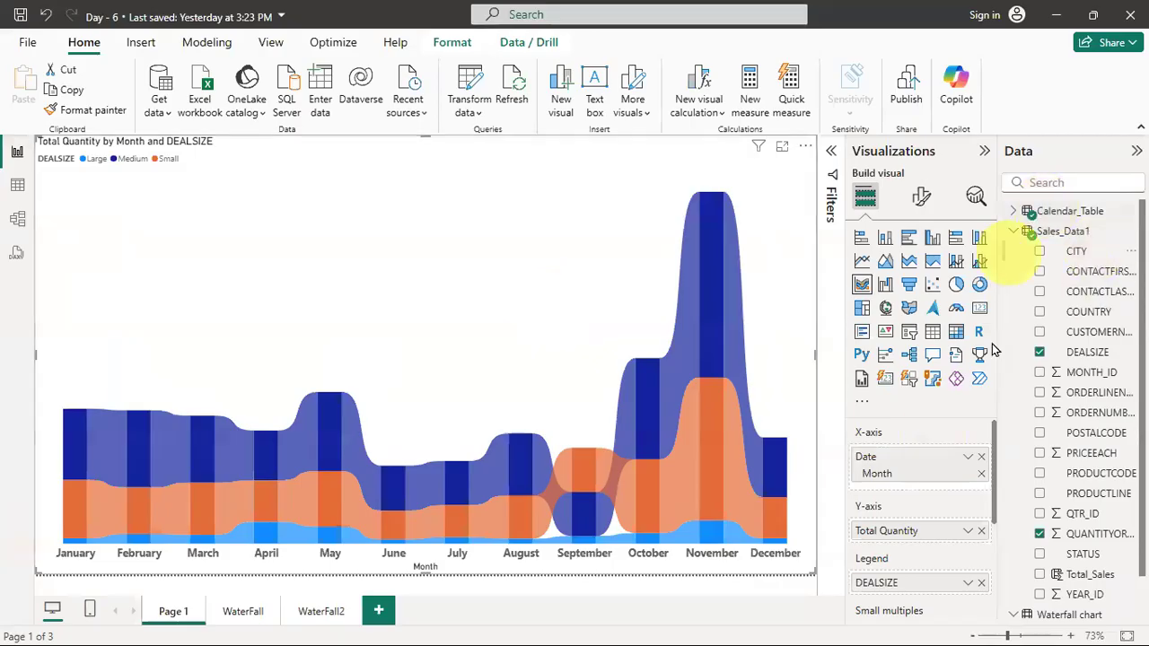
pyautogui.click(921, 195)
pyautogui.scroll(-1, 965, 467)
pyautogui.click(977, 500)
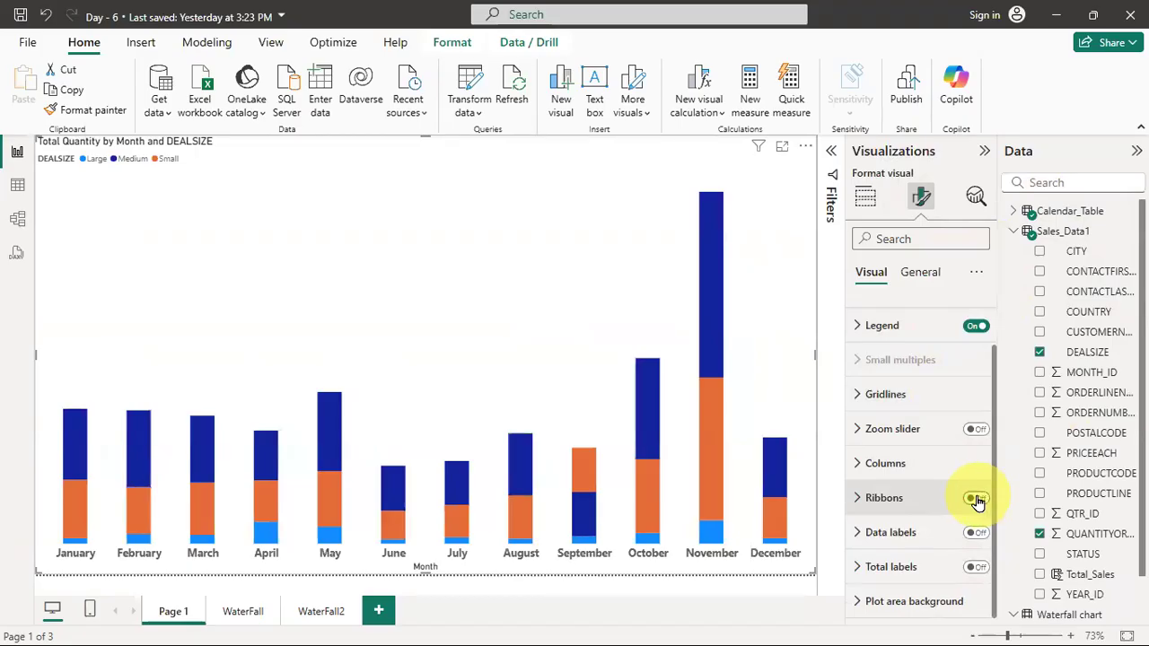
pyautogui.click(975, 499)
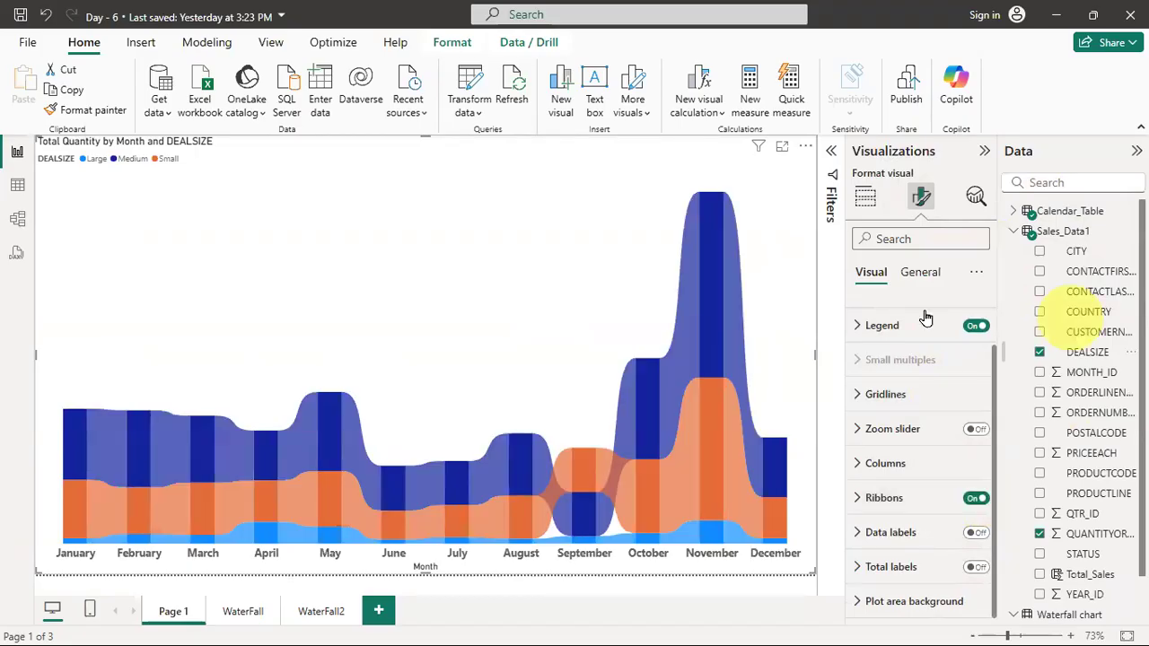
# Go back through the WaterFall page to WaterFall2 and collapse the Sales_Data1 field list.
pyautogui.click(244, 612)
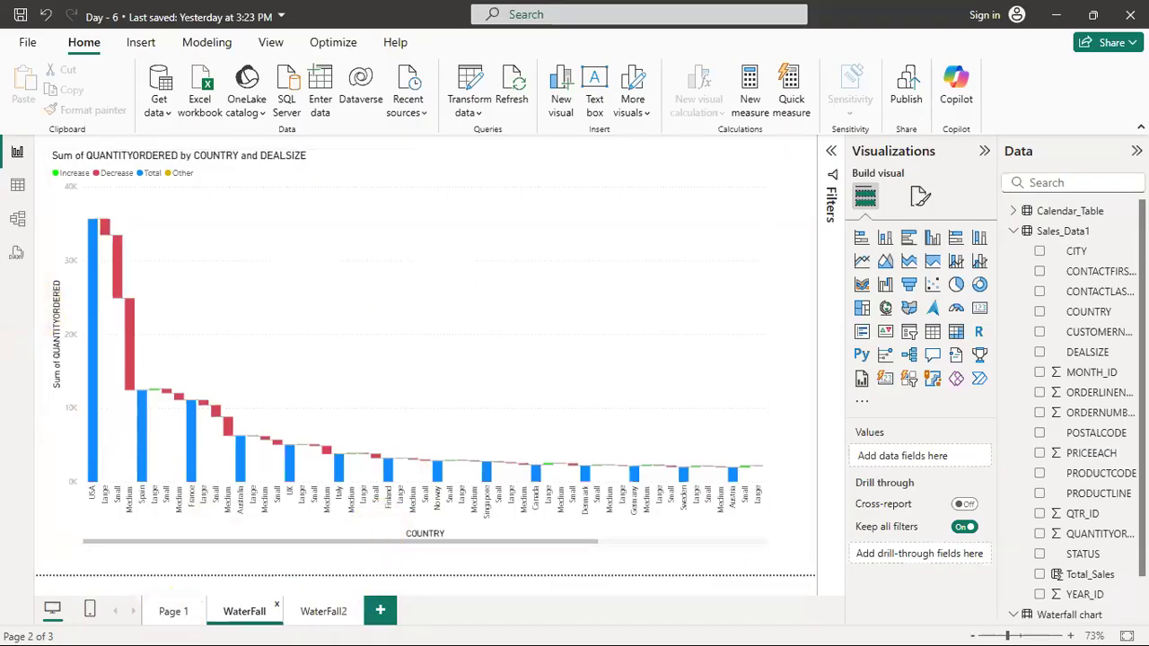
pyautogui.click(316, 613)
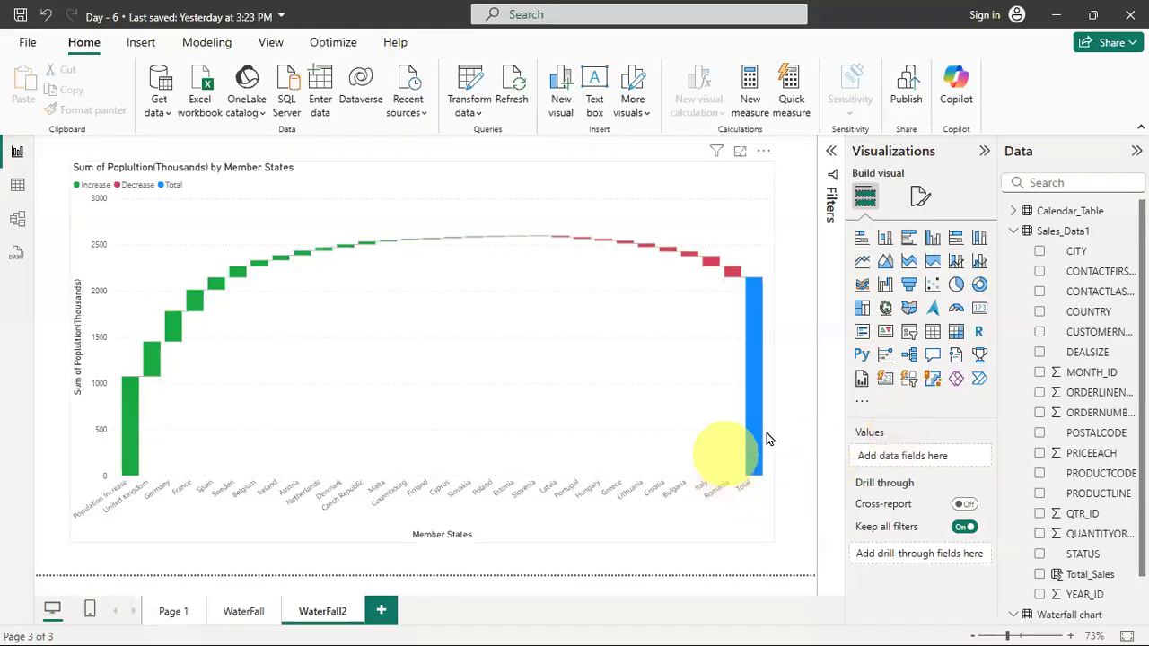
pyautogui.click(1023, 233)
pyautogui.scroll(-1, 1033, 259)
pyautogui.scroll(1, 1027, 270)
pyautogui.click(1013, 230)
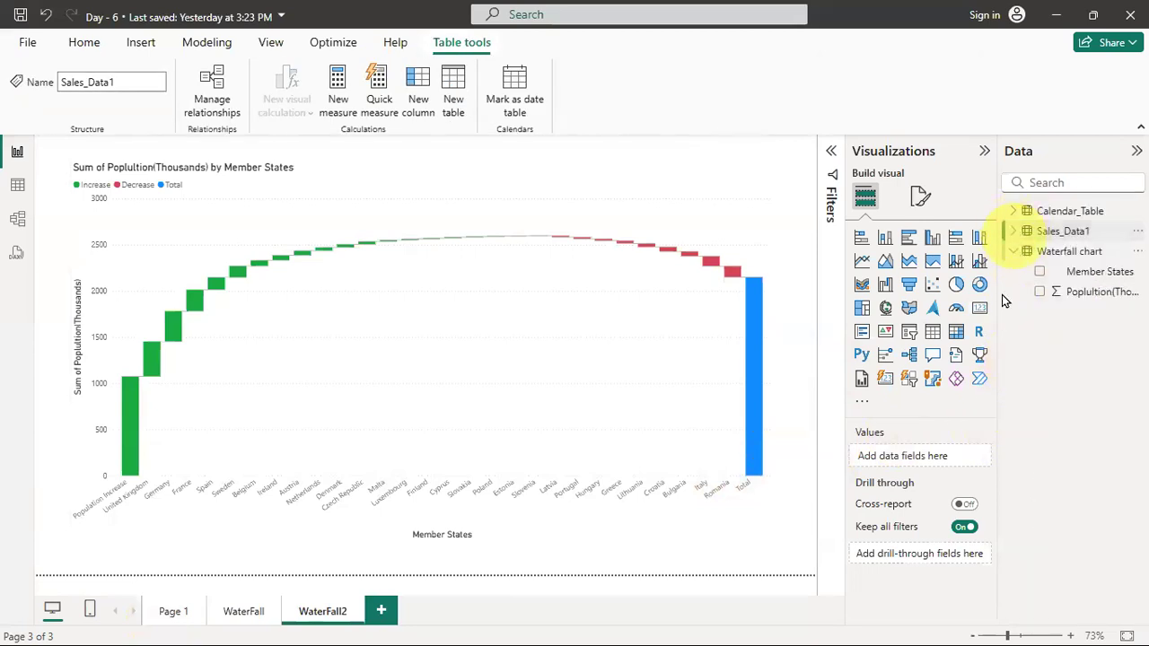
# Review the Waterfall chart table's population figures and the Category and Y-axis fields used by the WaterFall2 chart.
pyautogui.click(17, 184)
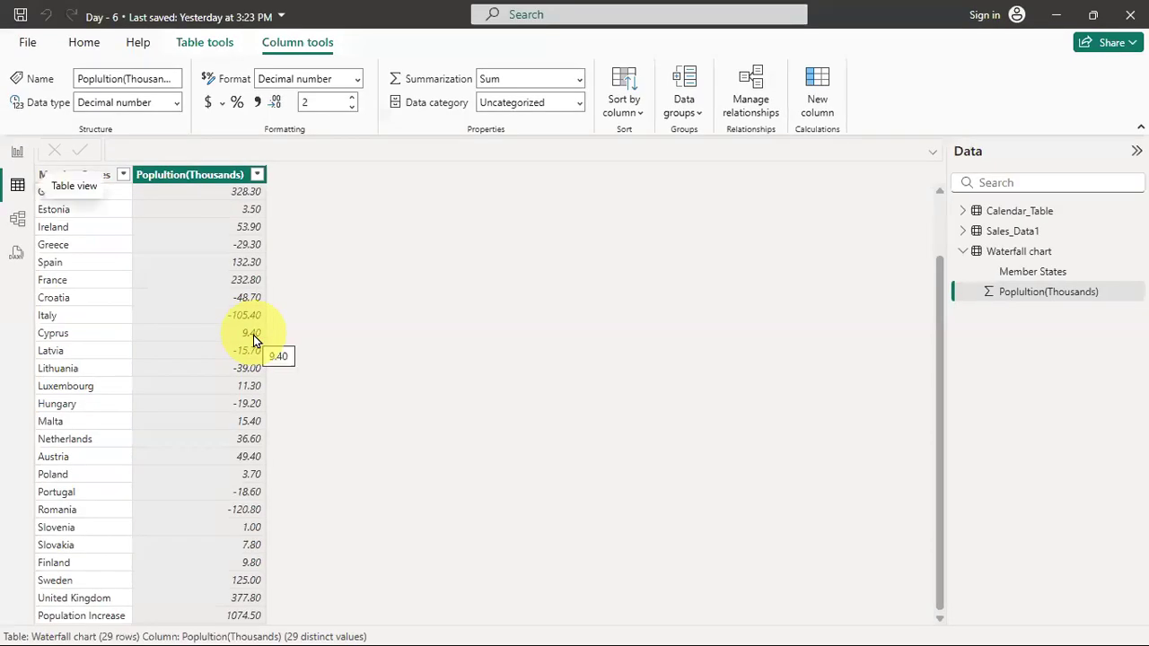
pyautogui.click(11, 155)
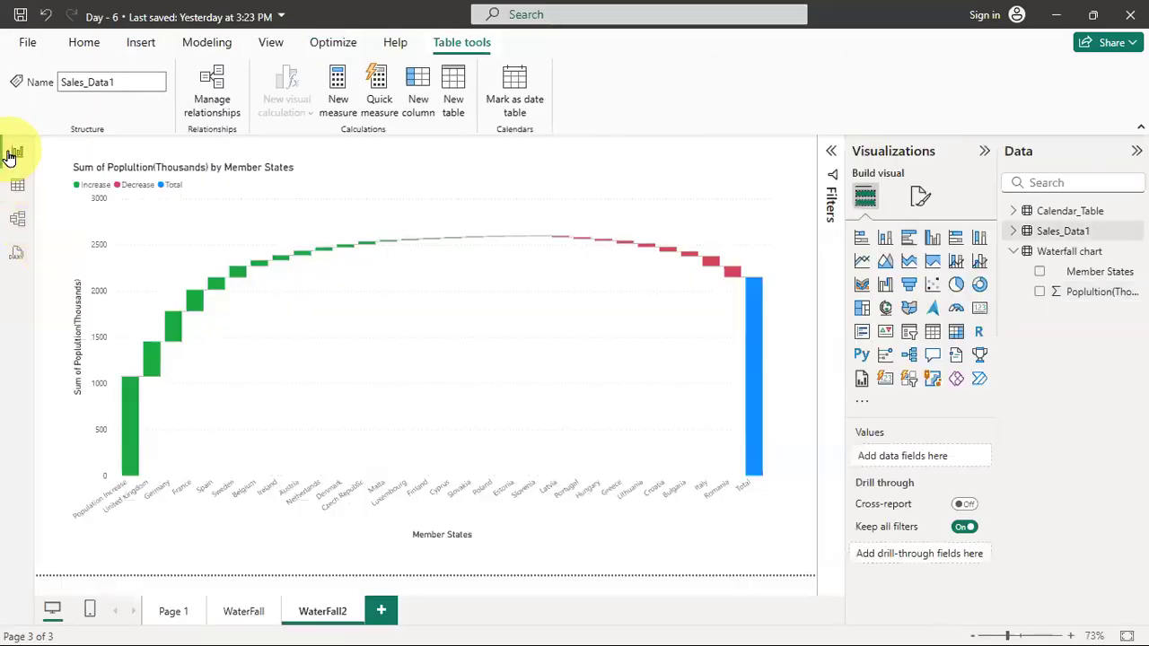
pyautogui.click(749, 190)
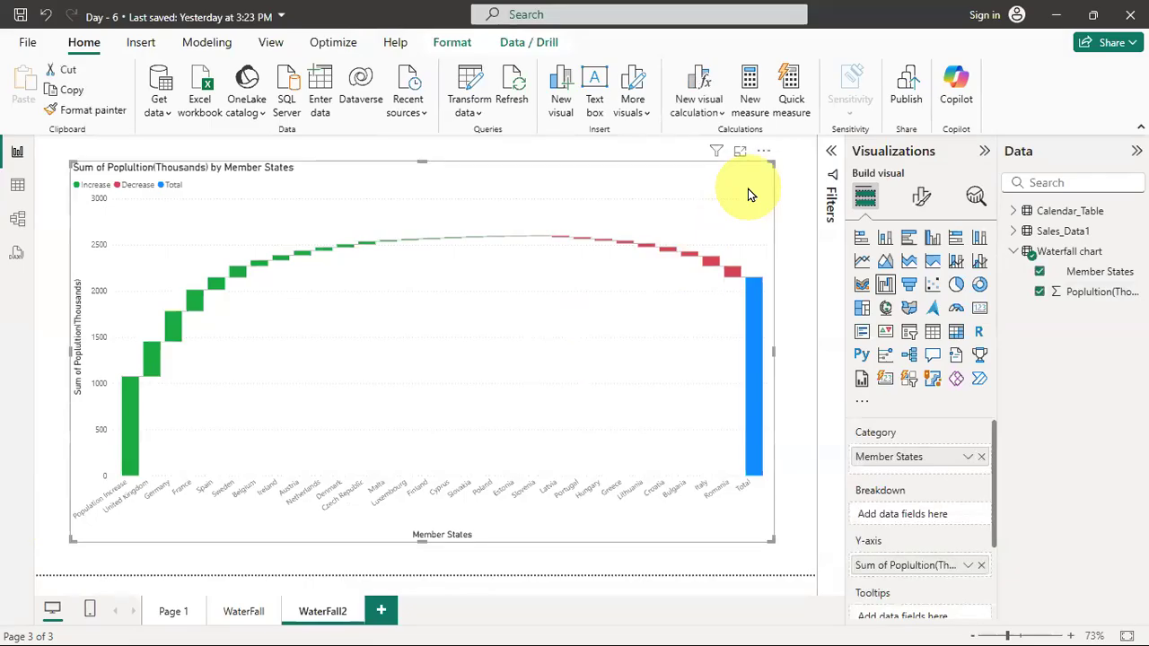
pyautogui.scroll(-2, 930, 513)
pyautogui.scroll(2, 930, 513)
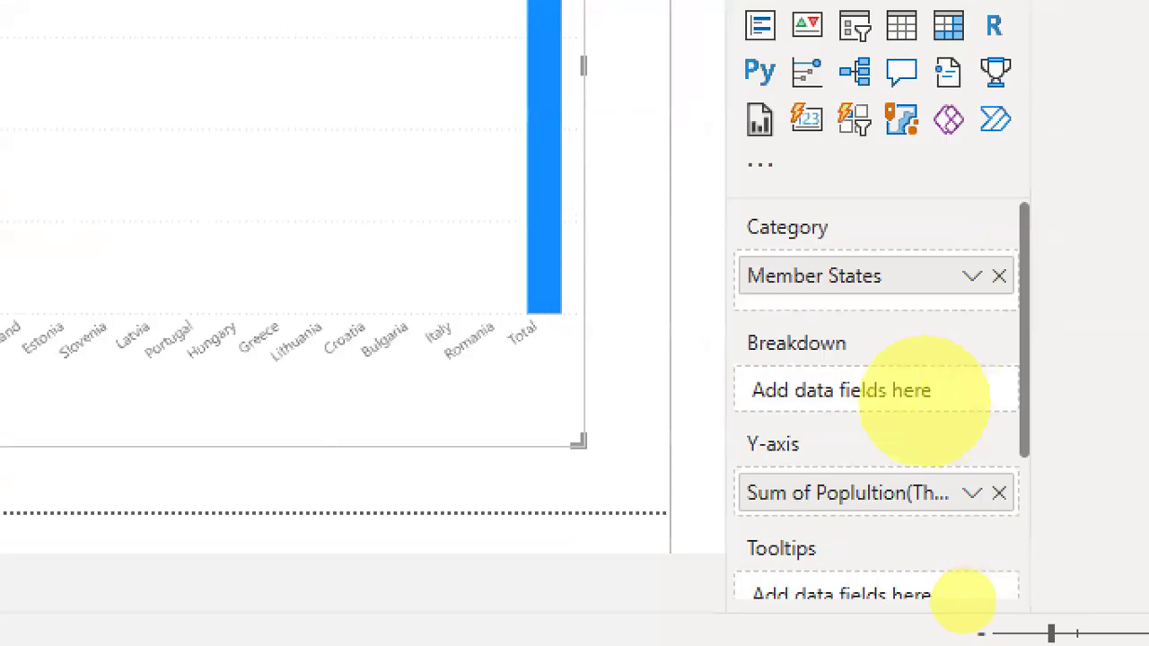
pyautogui.moveTo(738, 305); pyautogui.dragTo(411, 380)
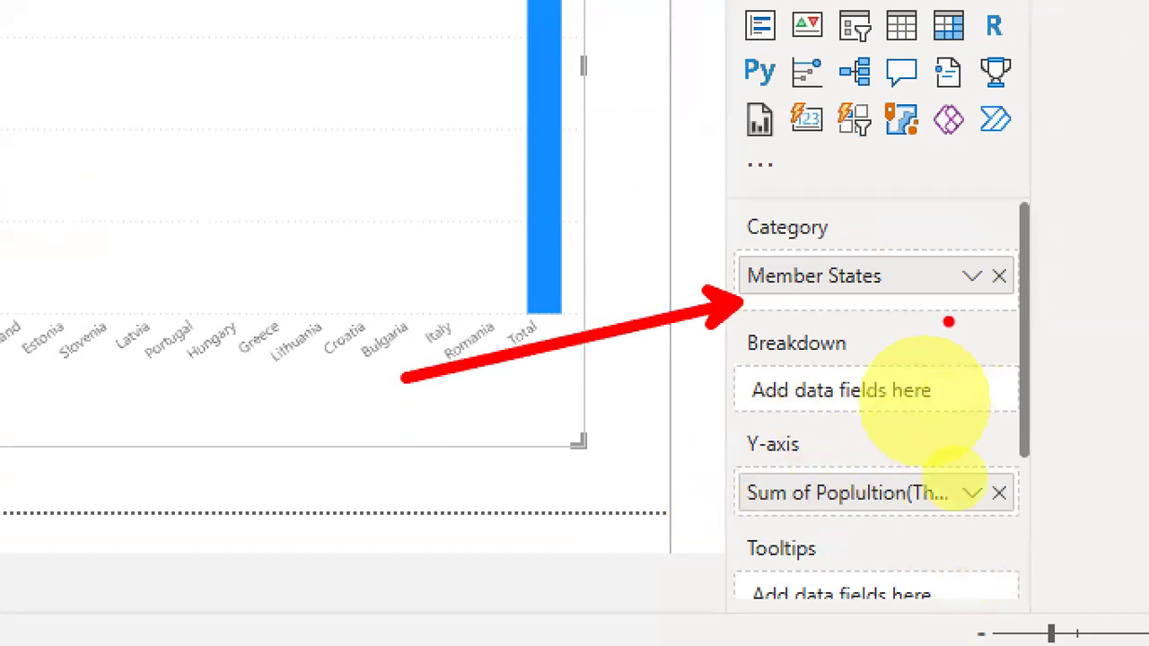
pyautogui.moveTo(725, 506); pyautogui.dragTo(308, 625)
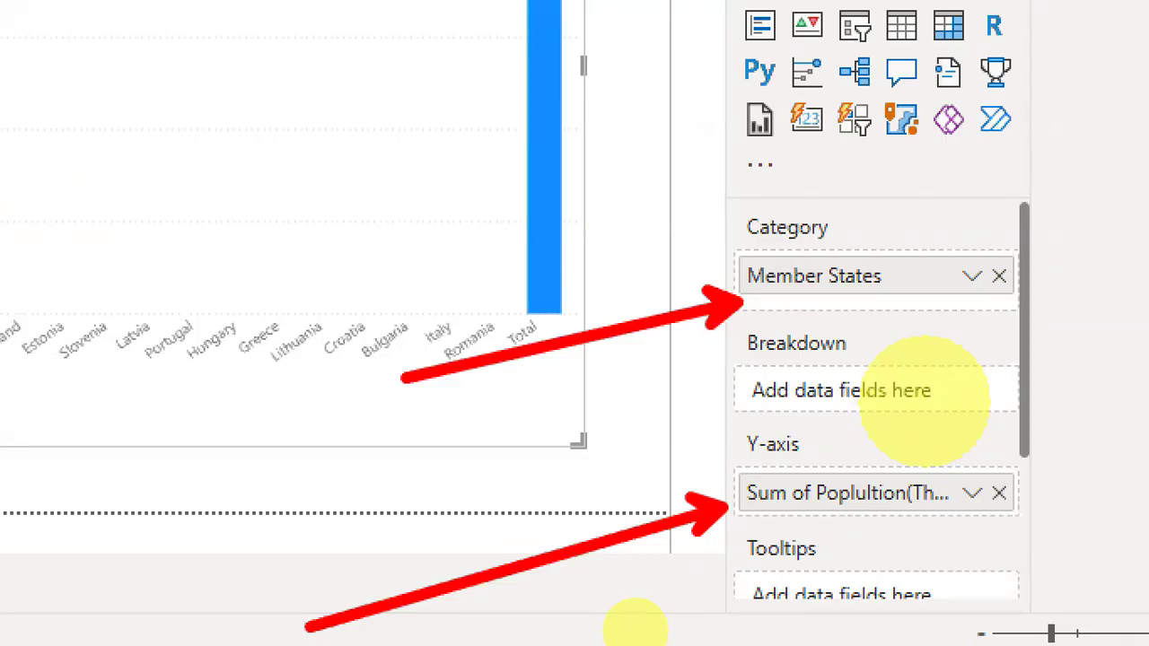
pyautogui.press('Escape')
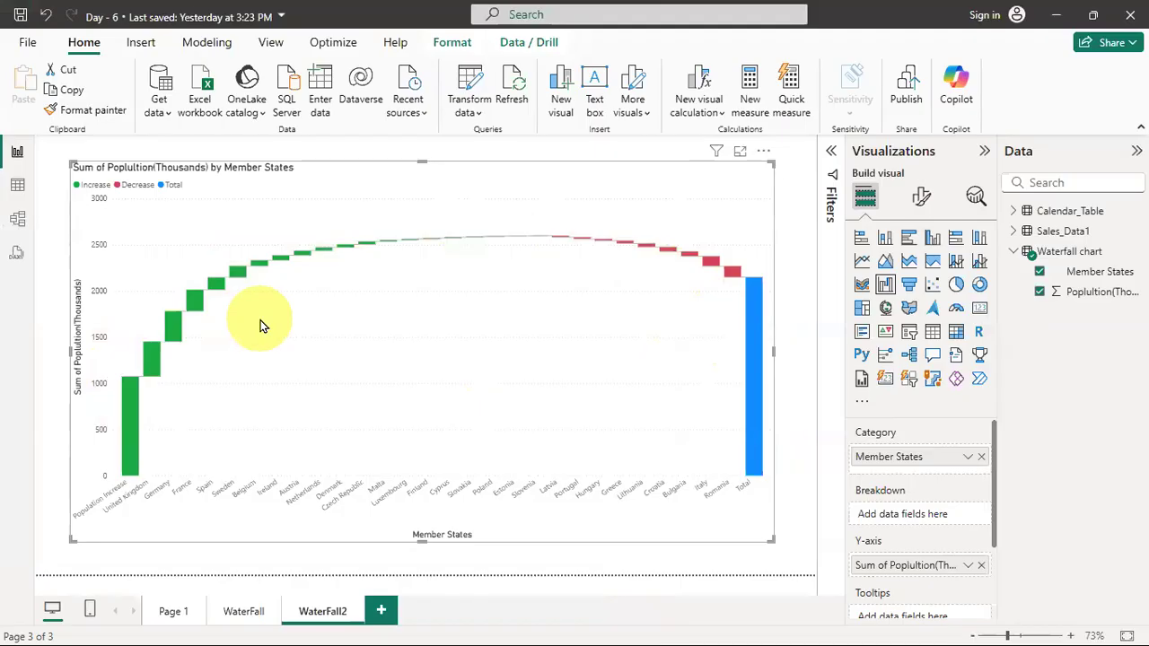
# Turn data labels on for the WaterFall2 chart to check the values, and turn them off again.
pyautogui.click(920, 200)
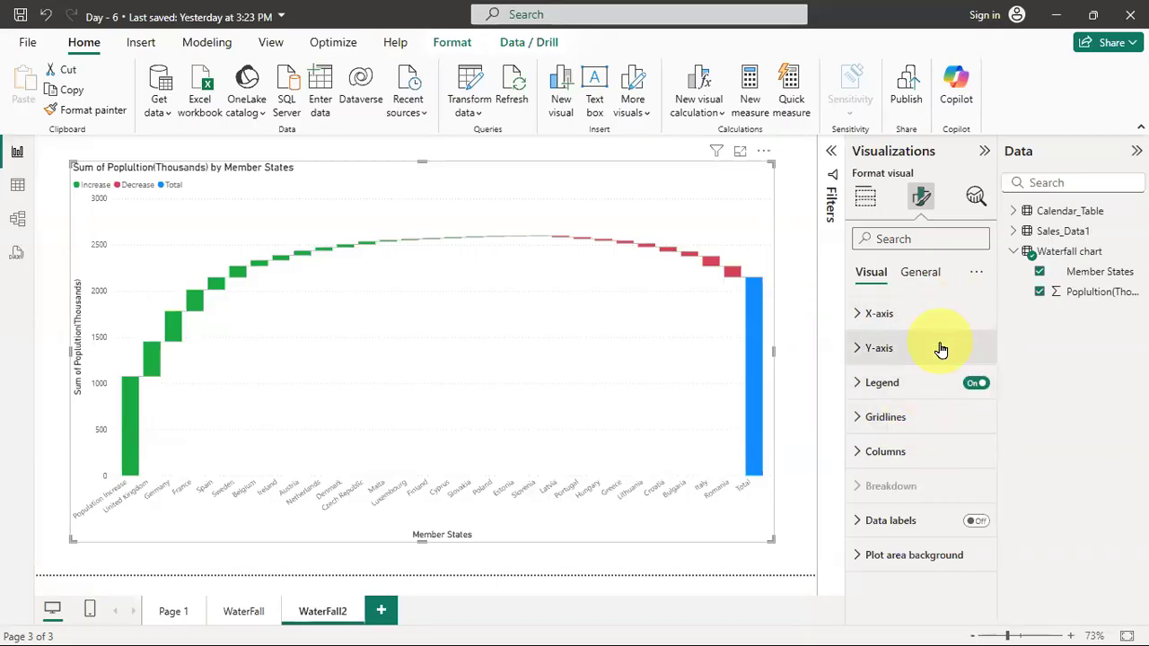
pyautogui.click(977, 521)
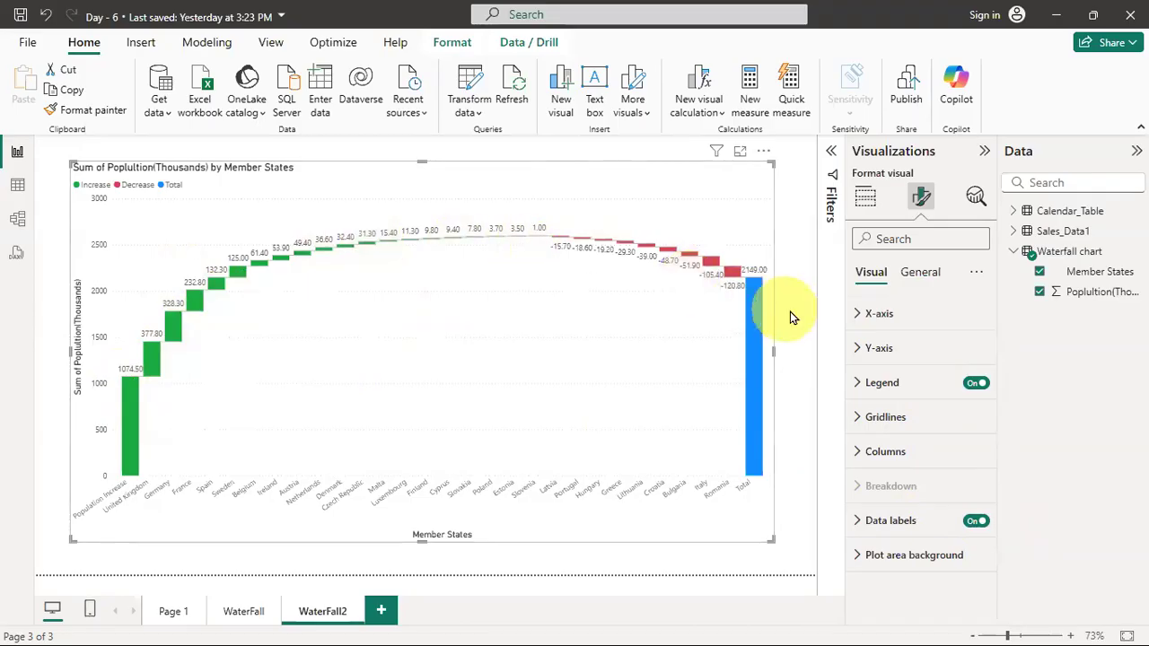
pyautogui.click(978, 522)
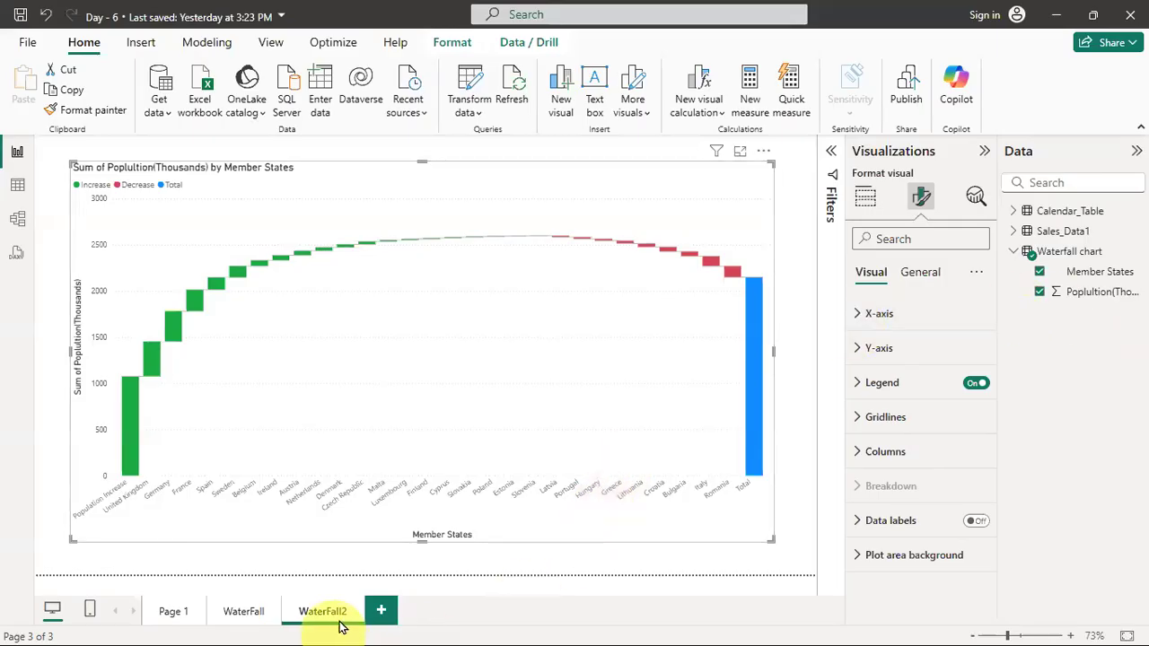
# Add a new blank report page, and close the browser with its color palette search and Google Drive tabs.
pyautogui.click(381, 610)
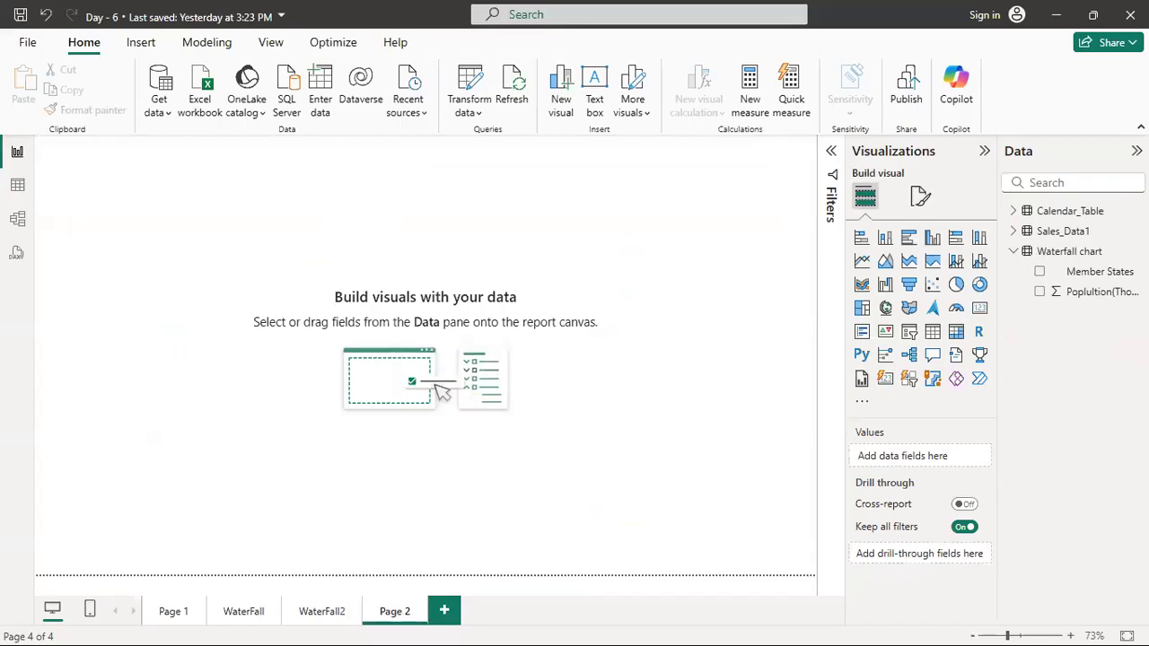
pyautogui.hotkey('alt', 'Tab')
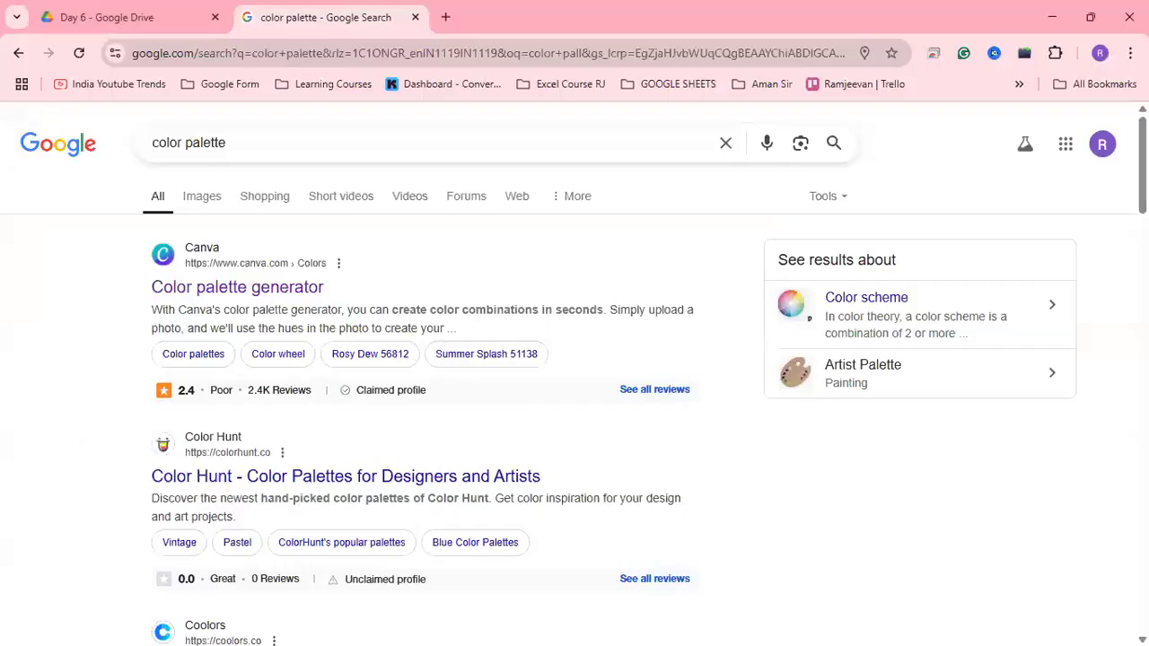
pyautogui.hotkey('ctrl', 'w')
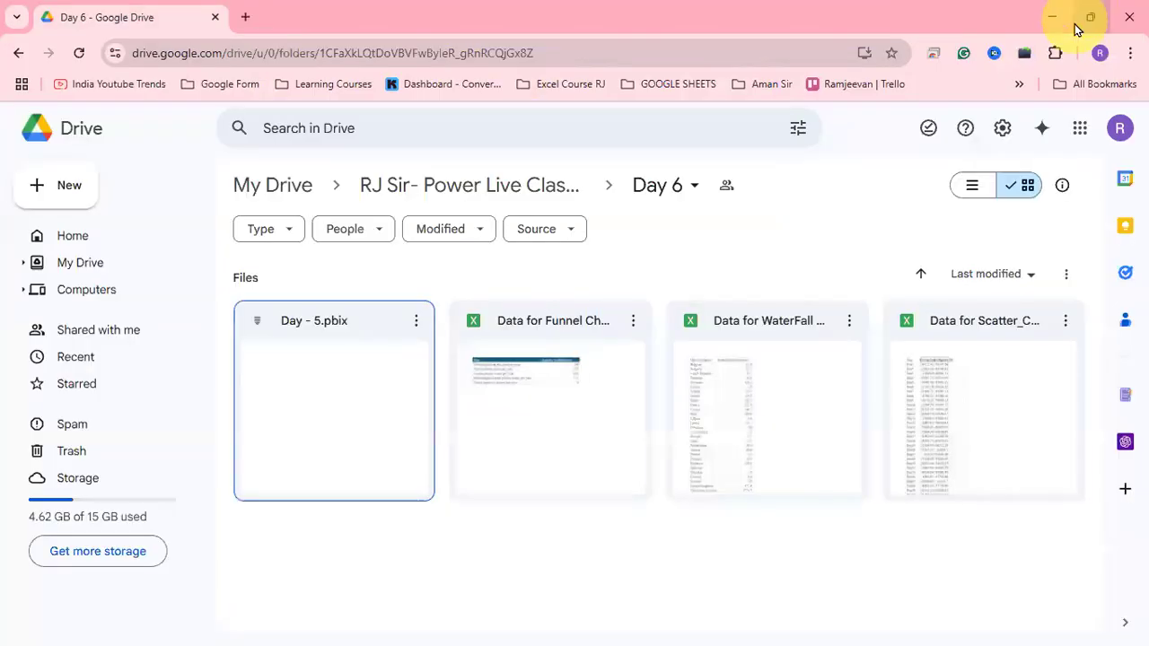
pyautogui.click(1128, 16)
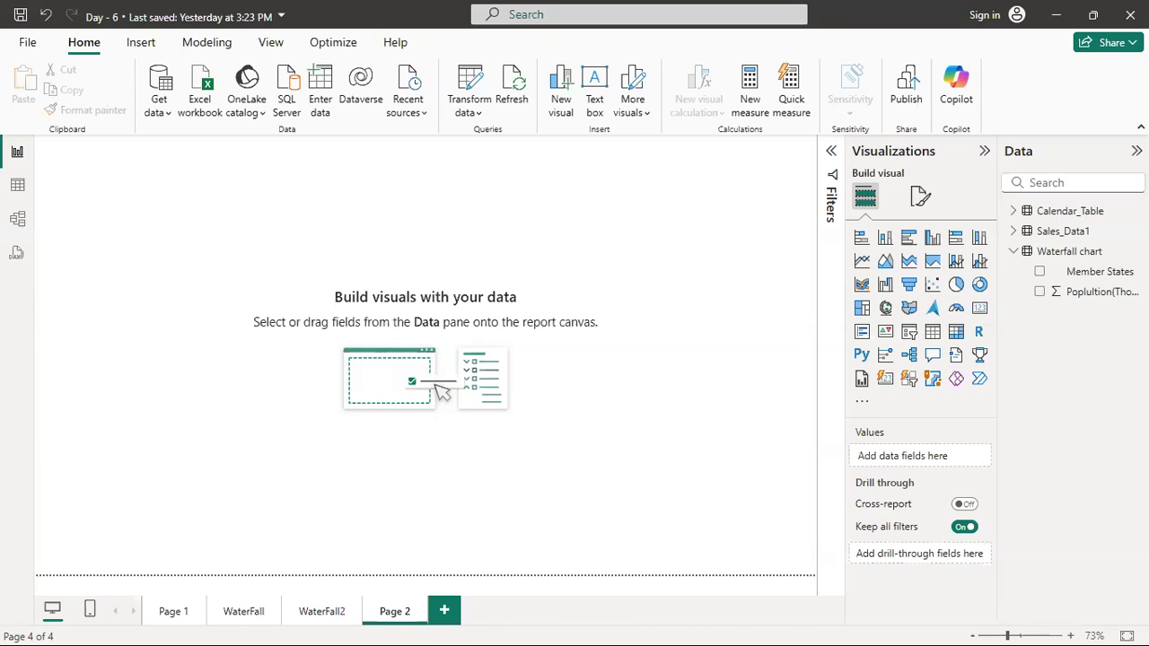
# Switch to the Day 6 folder in File Explorer and open Data for Funnel Chart.xlsx in Excel.
pyautogui.hotkey('alt', 'Tab')
pyautogui.click(454, 199)
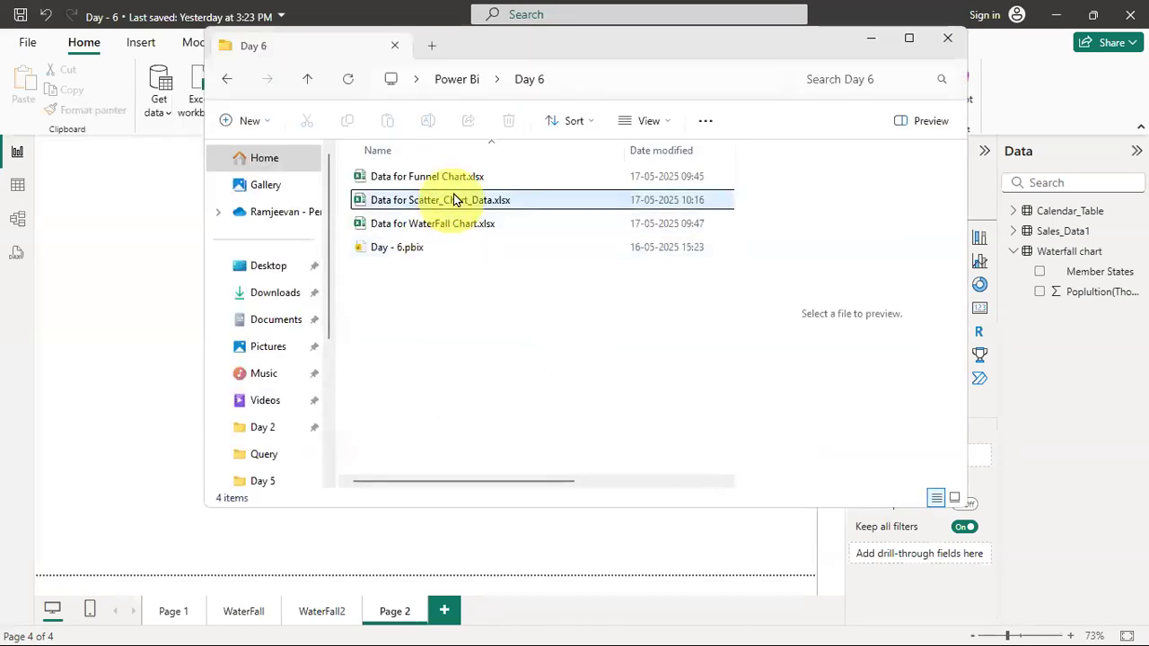
pyautogui.click(457, 179)
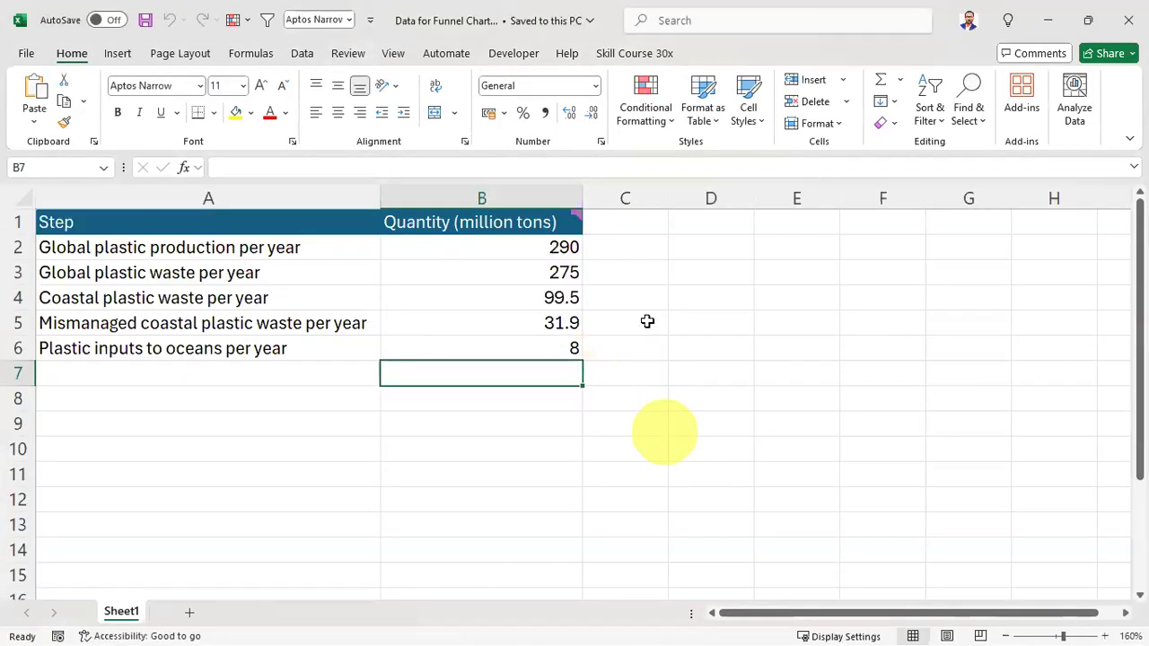
# Highlight the Step and Quantity (million tons) table in A1:B6 and enlarge it for reading.
pyautogui.click(710, 272)
pyautogui.click(179, 222)
pyautogui.moveTo(601, 392); pyautogui.dragTo(565, 349)
pyautogui.keyDown('ctrl'); pyautogui.scroll(4, 495, 384); pyautogui.keyUp('ctrl')
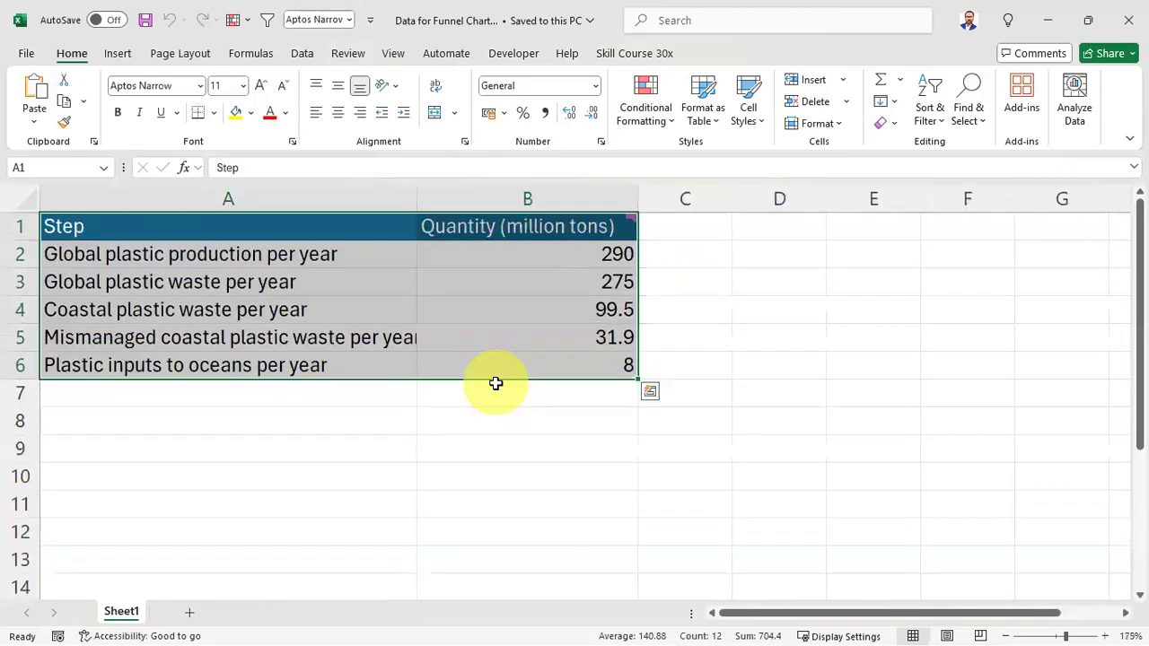
pyautogui.click(682, 309)
pyautogui.click(712, 286)
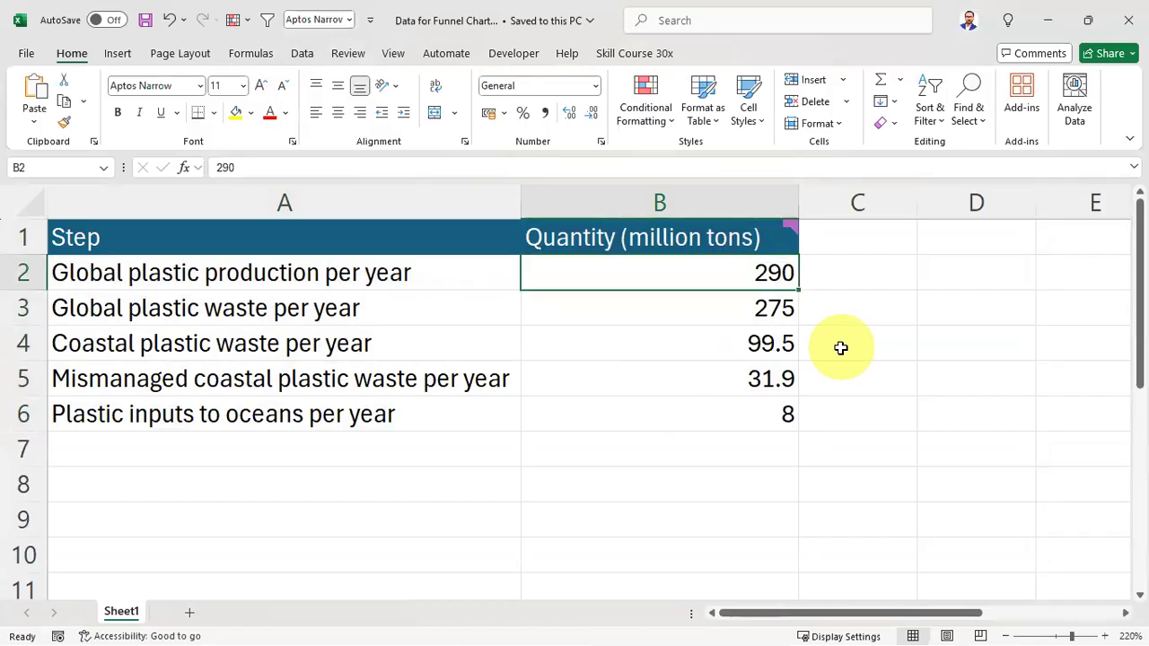
# Examine each plastic waste step and its matching quantity row by row, starting from row 2.
pyautogui.press('Down')
pyautogui.press('Down')
pyautogui.press('Down')
pyautogui.press('Down')
pyautogui.press('Up')
pyautogui.press('Up')
pyautogui.press('Up')
pyautogui.press('Up')
pyautogui.press('Left')
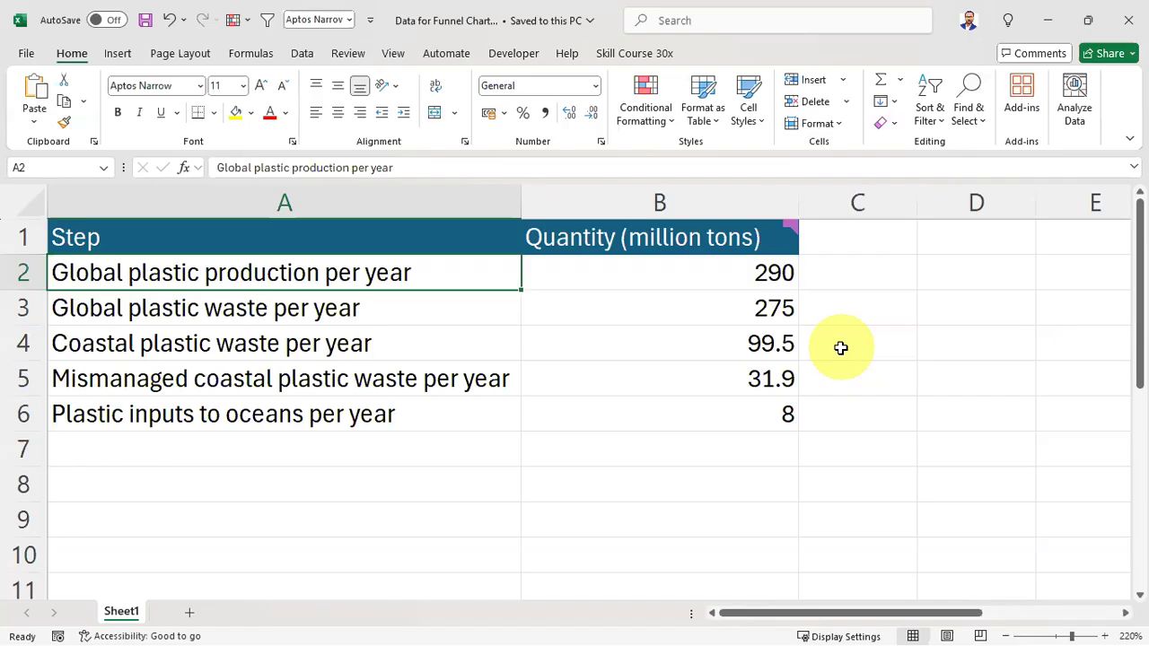
pyautogui.press('Right')
pyautogui.press('Down')
pyautogui.press('Left')
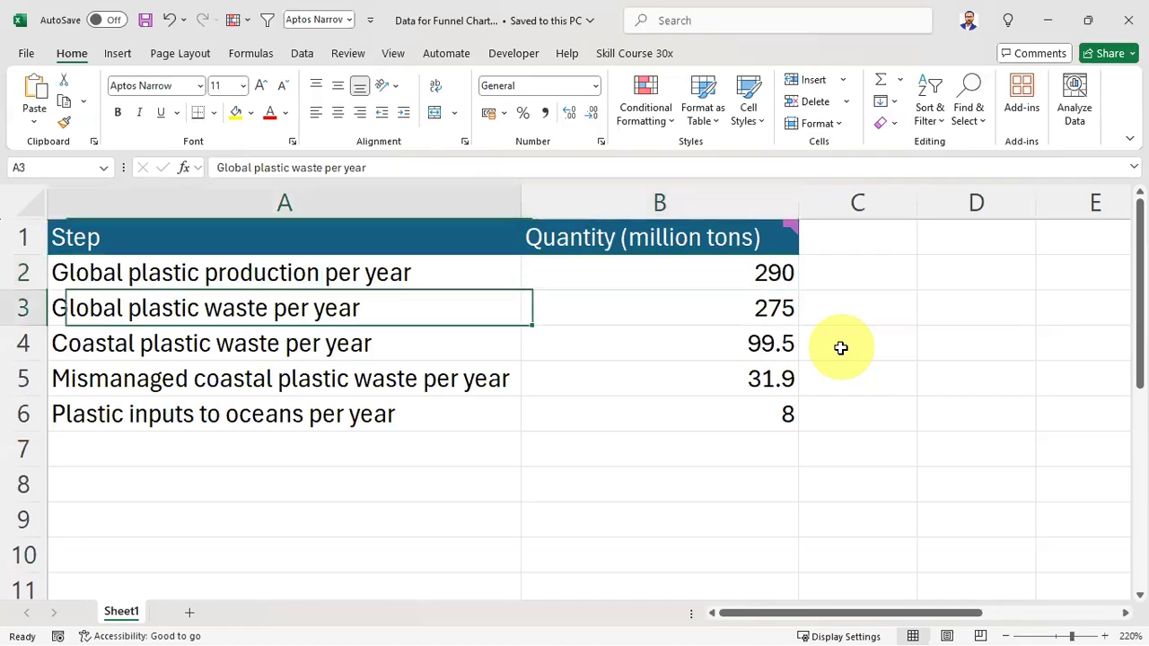
pyautogui.press('Right')
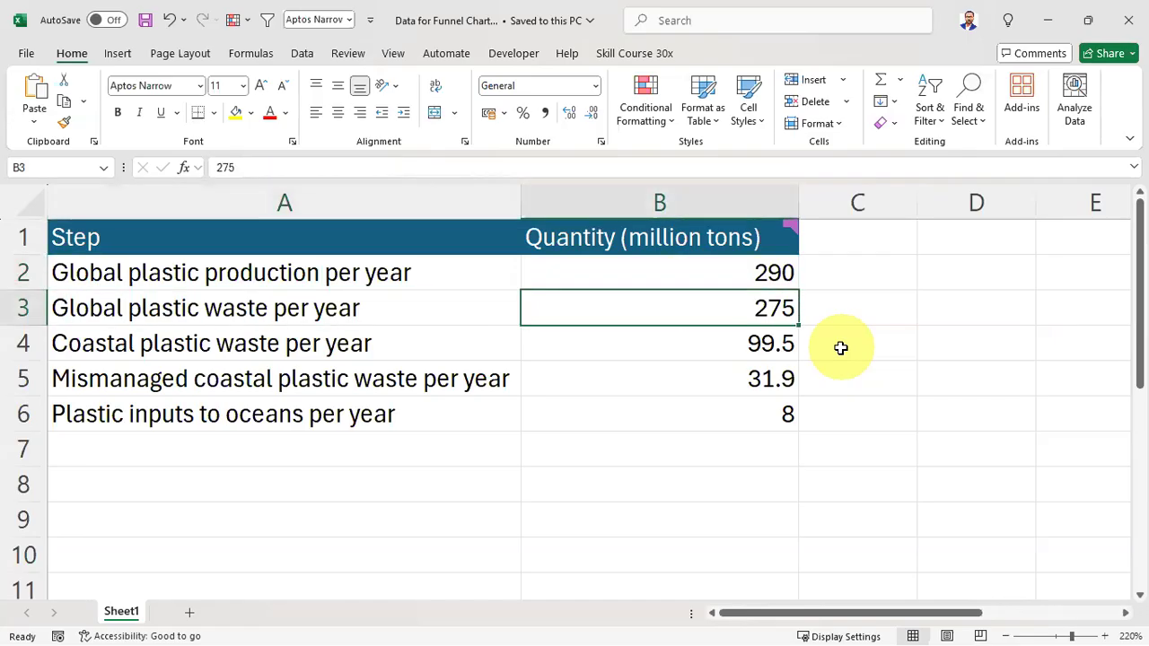
pyautogui.press('Down')
pyautogui.press('Left')
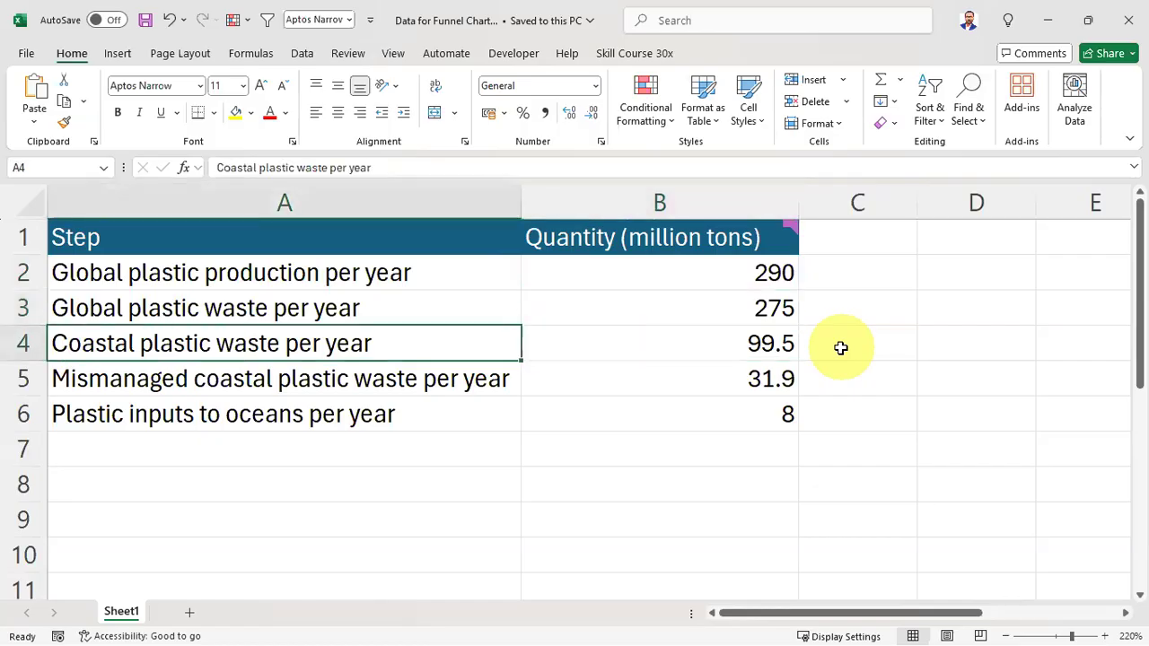
pyautogui.press('Right')
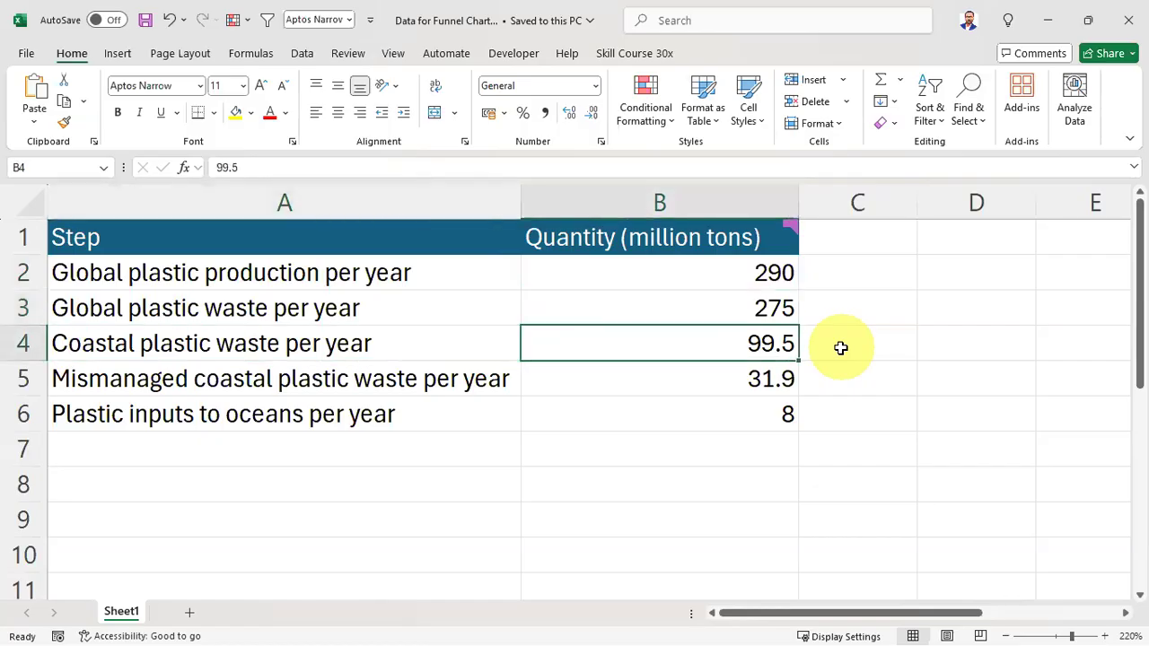
pyautogui.press('Left')
pyautogui.press('Down')
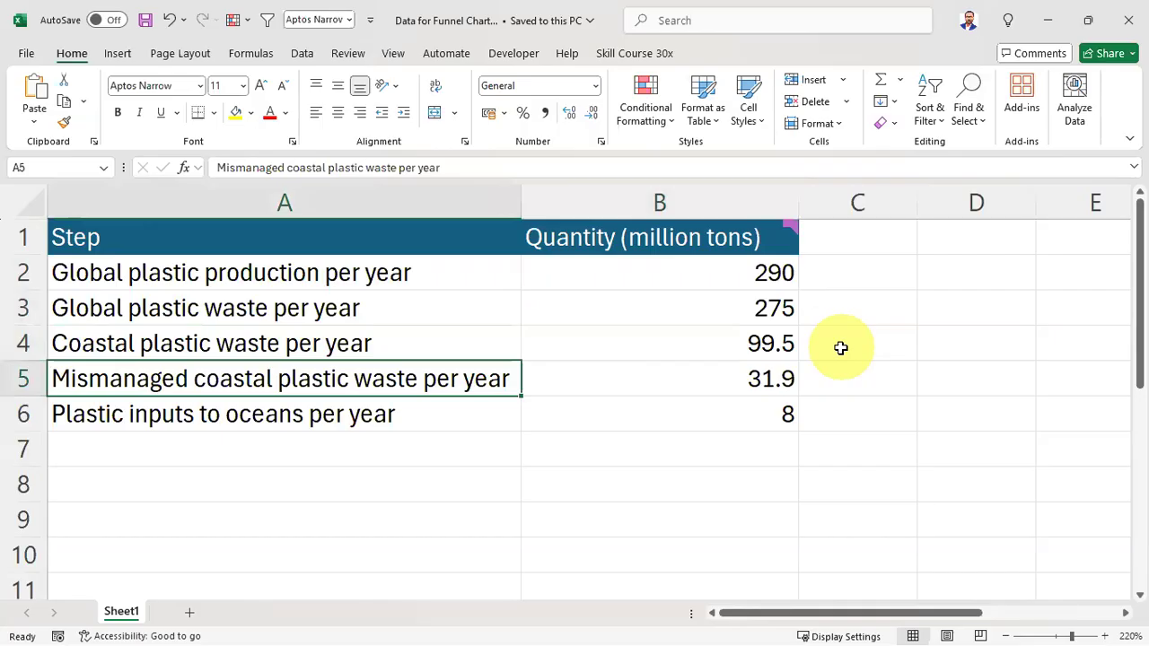
# Review the Step and Quantity (million tons) columns of the plastic waste data in A1:B6.
pyautogui.press('Right')
pyautogui.press('Down')
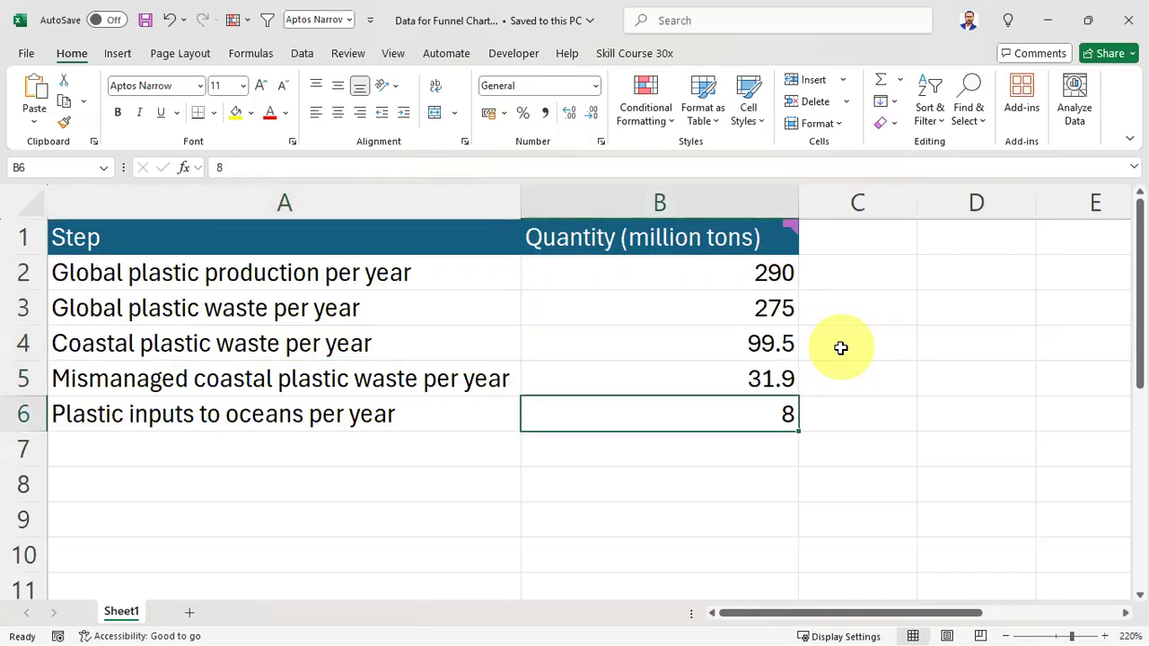
pyautogui.press('Up')
pyautogui.press('Up')
pyautogui.press('Up')
pyautogui.press('Up')
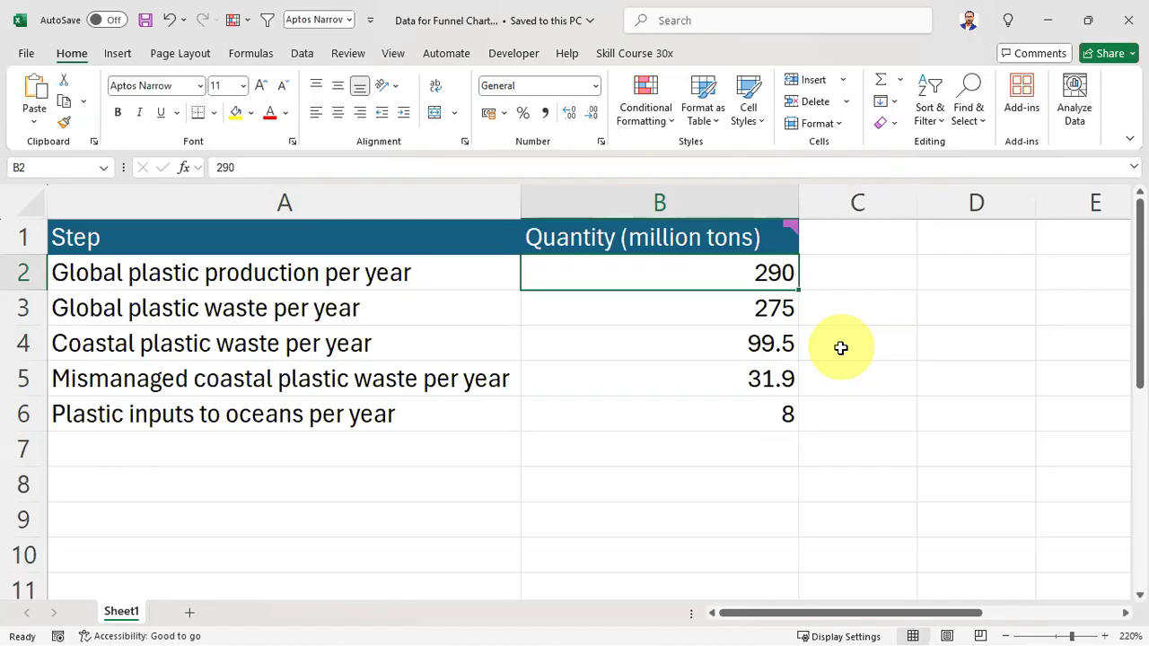
pyautogui.moveTo(290, 228); pyautogui.dragTo(278, 409)
pyautogui.moveTo(763, 252); pyautogui.dragTo(749, 408)
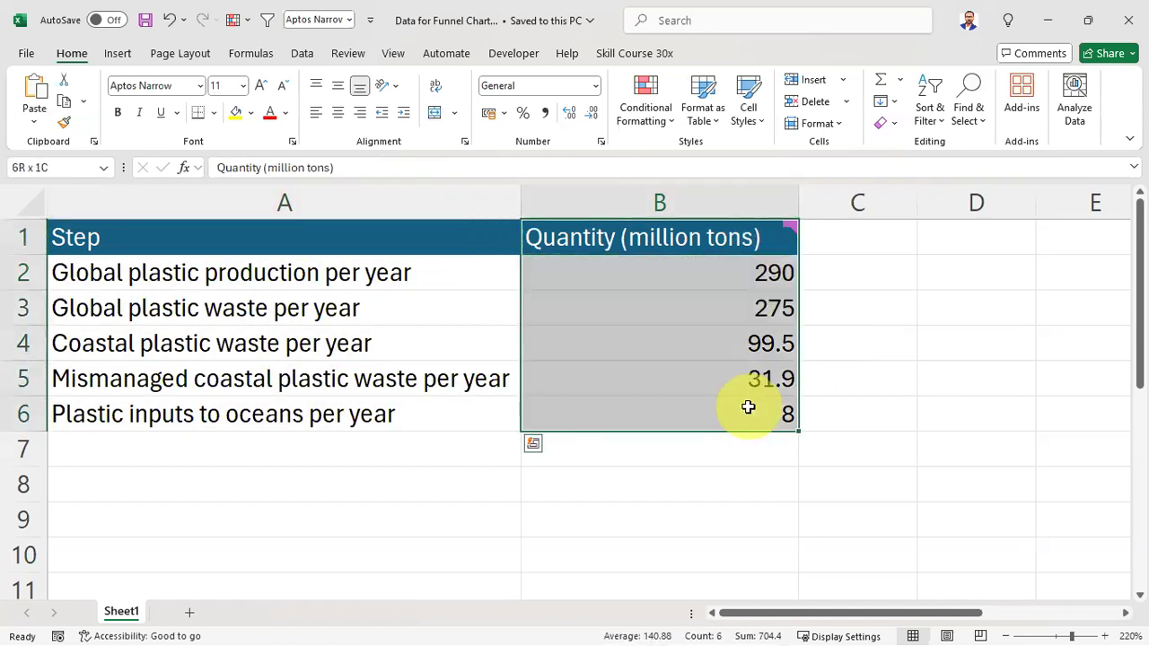
pyautogui.moveTo(333, 287); pyautogui.dragTo(319, 402)
pyautogui.moveTo(260, 254); pyautogui.dragTo(613, 280)
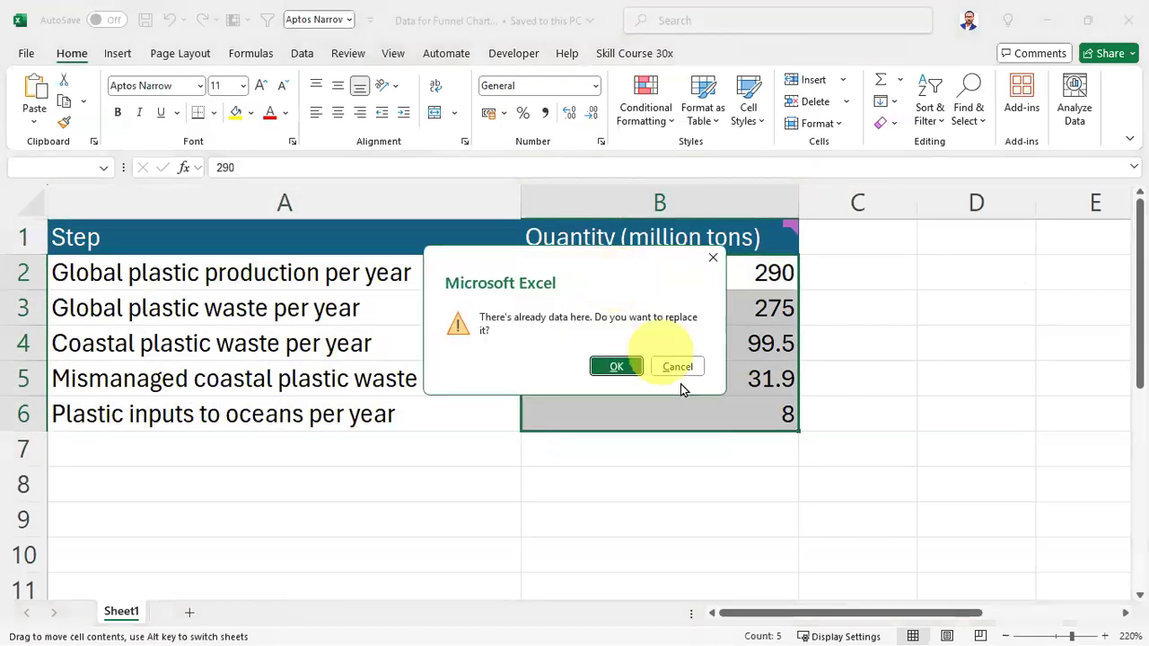
pyautogui.click(678, 367)
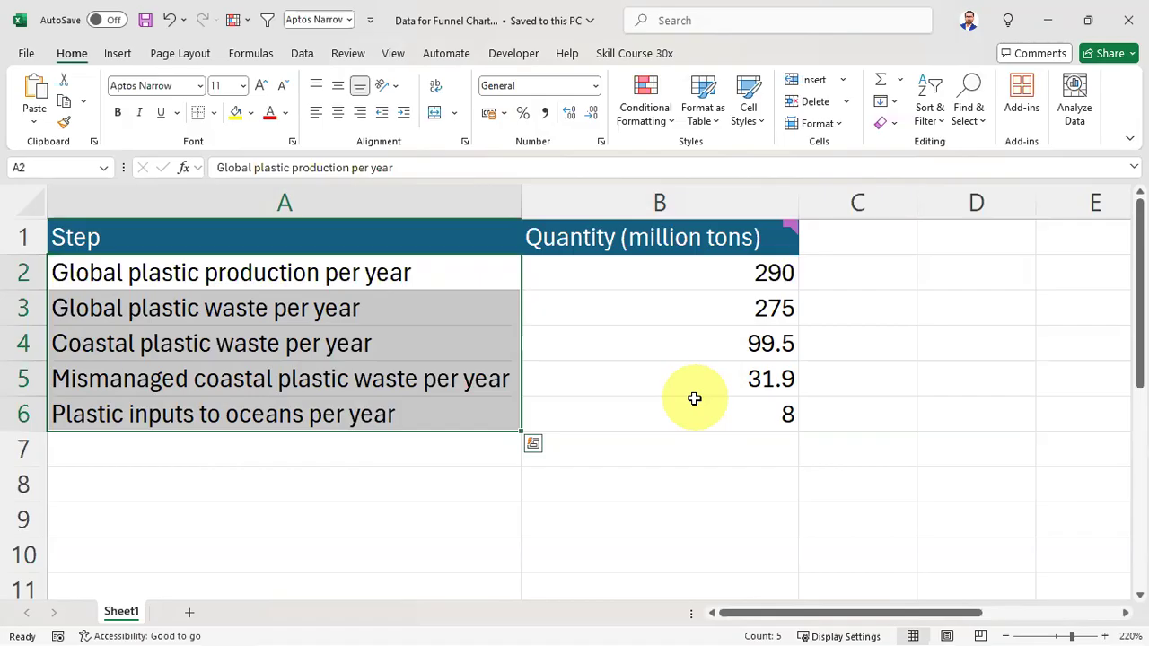
pyautogui.moveTo(741, 418); pyautogui.dragTo(303, 249)
pyautogui.moveTo(206, 238); pyautogui.dragTo(254, 404)
pyautogui.moveTo(662, 238); pyautogui.dragTo(701, 411)
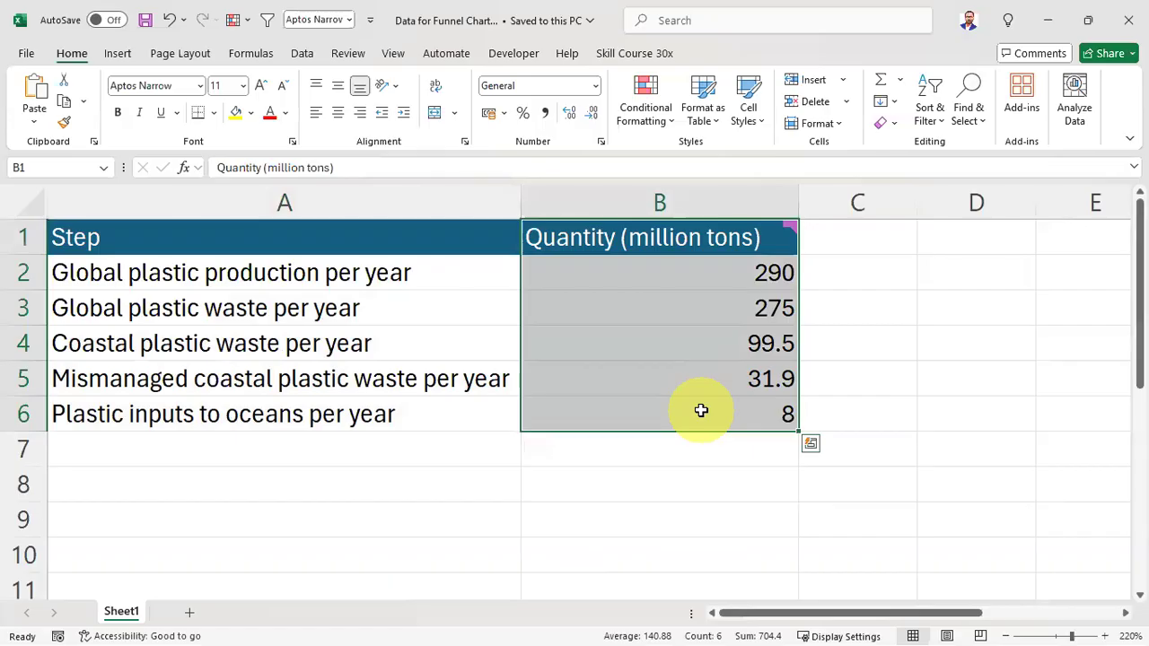
# Close the funnel and waterfall workbooks, switch to Power BI, and load Sheet1 from Data for Funnel Chart.xlsx.
pyautogui.click(1128, 19)
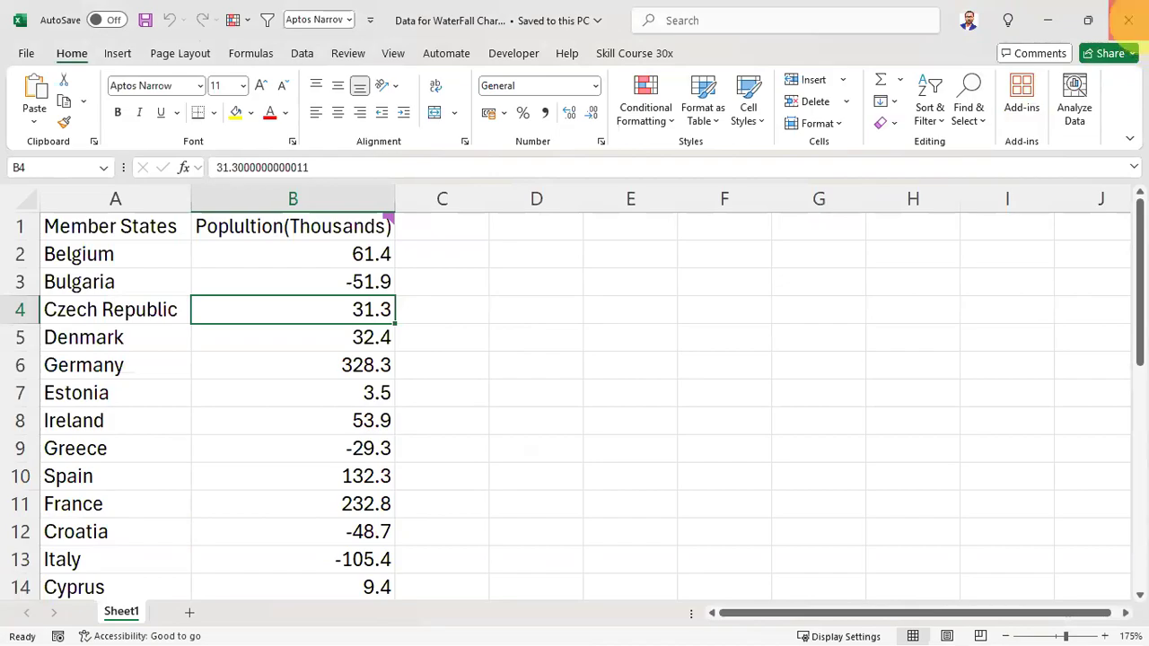
pyautogui.click(1128, 20)
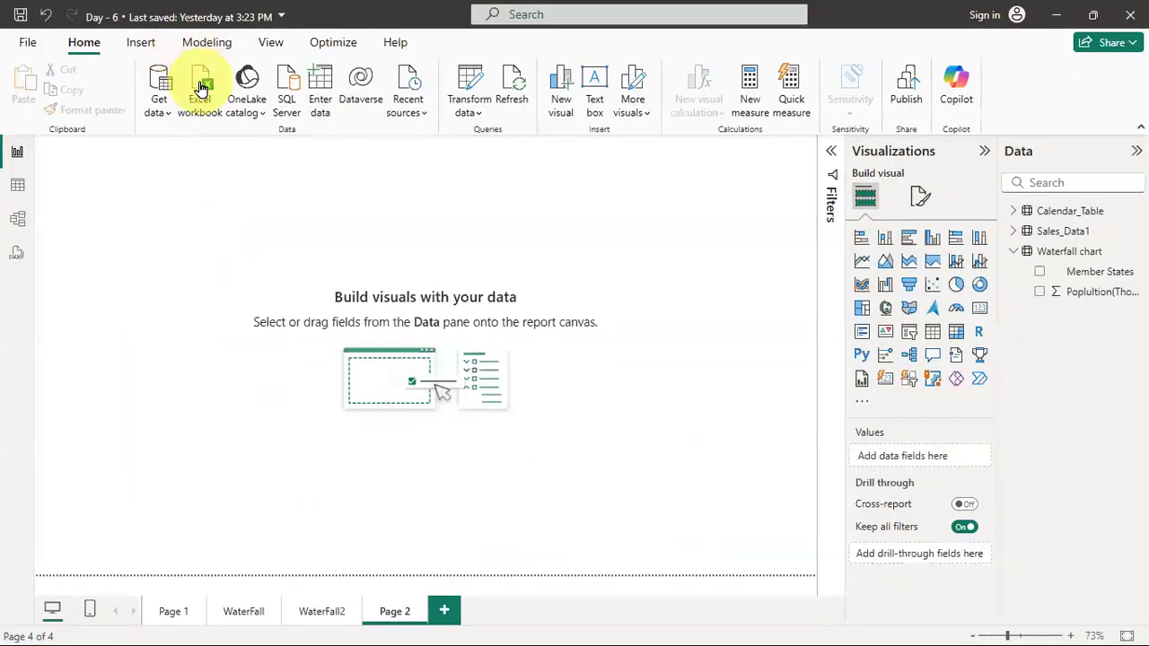
pyautogui.click(202, 87)
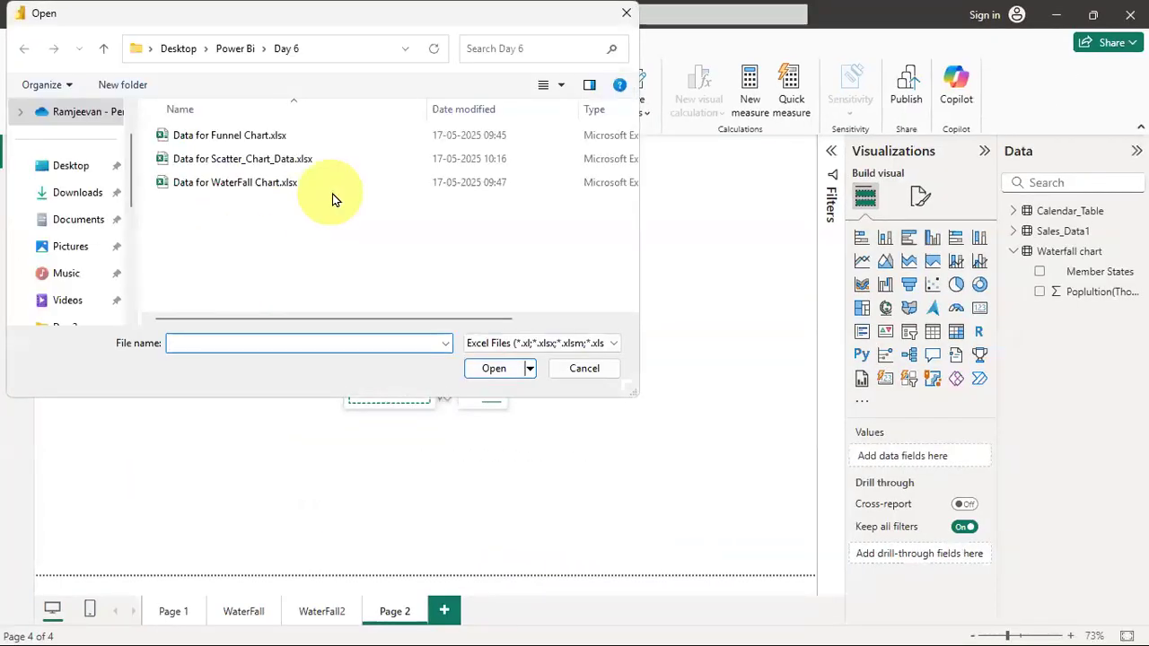
pyautogui.click(274, 137)
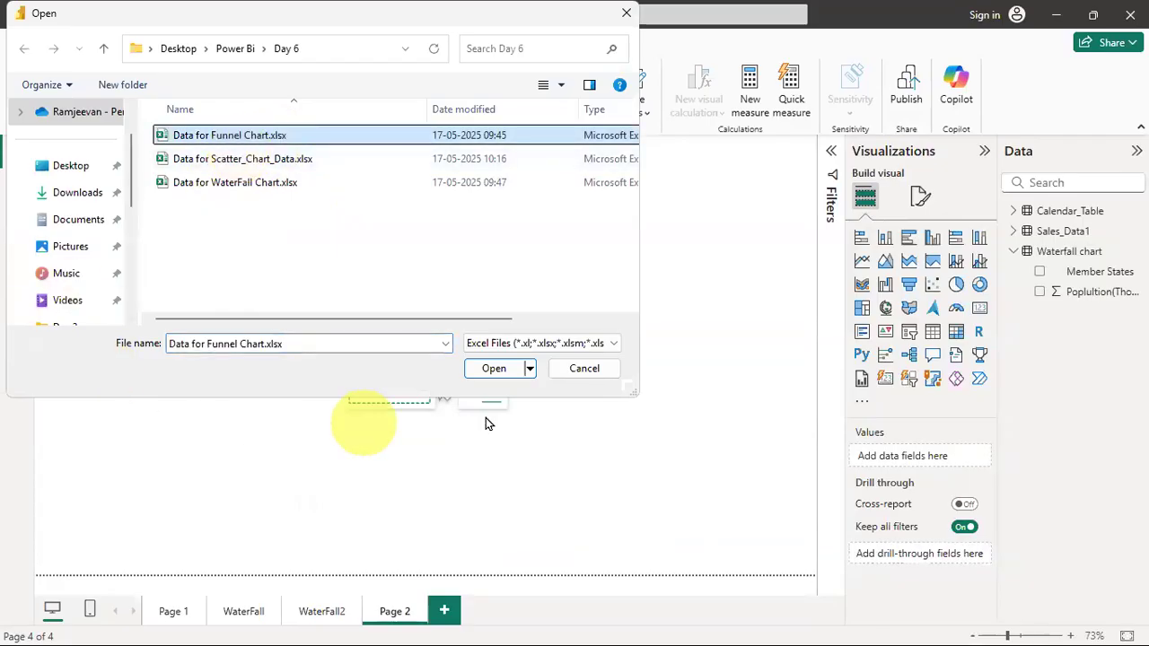
pyautogui.click(489, 368)
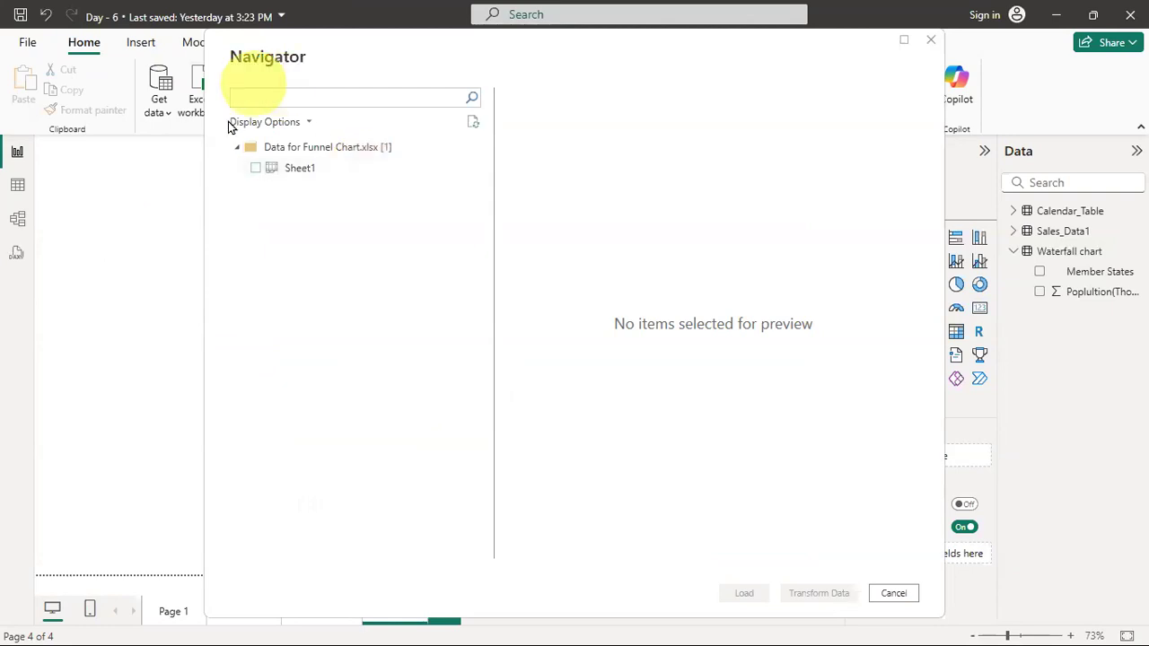
pyautogui.click(255, 169)
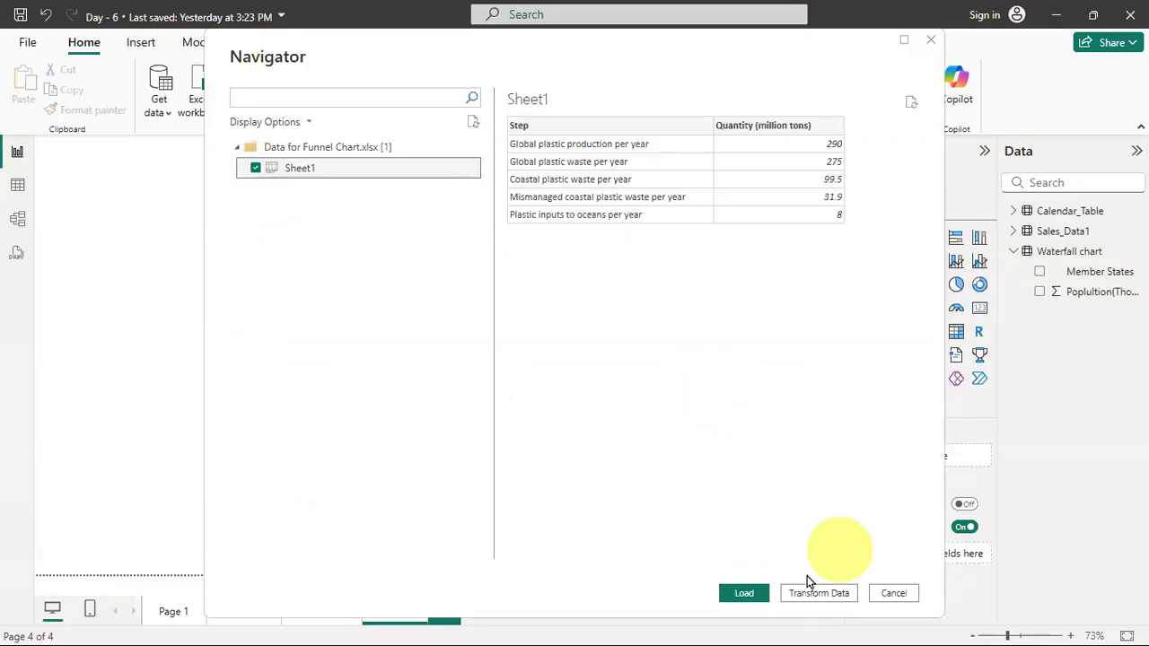
pyautogui.click(742, 594)
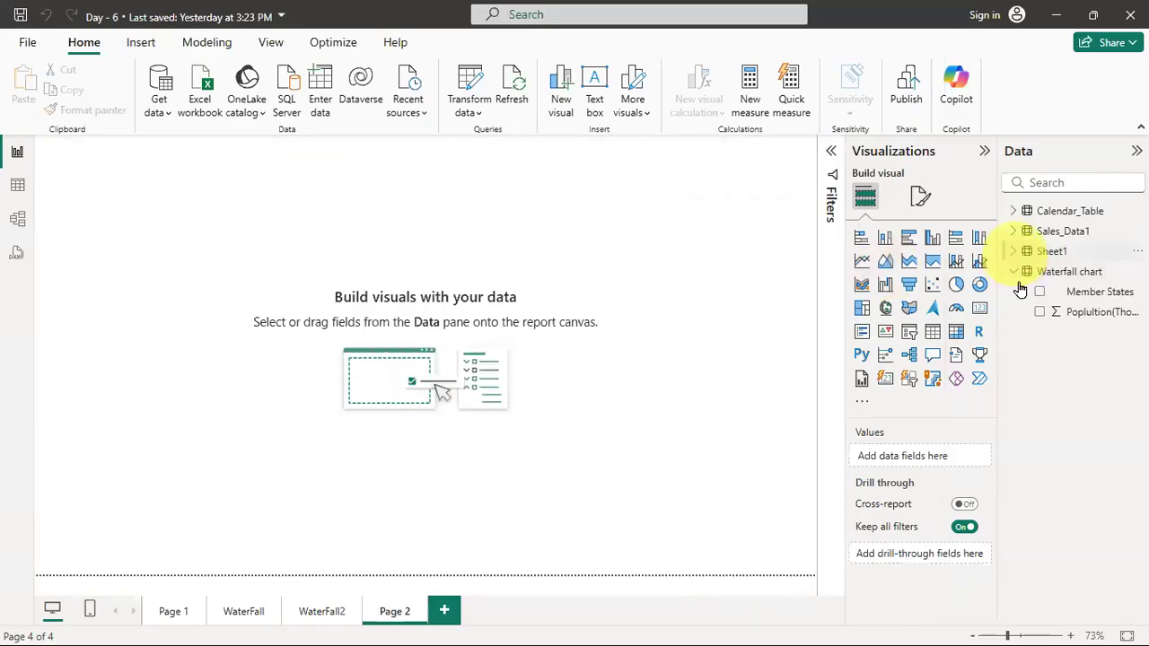
# Collapse the Waterfall chart table and expand Sheet1 to show its Quantity and Step fields.
pyautogui.click(1023, 272)
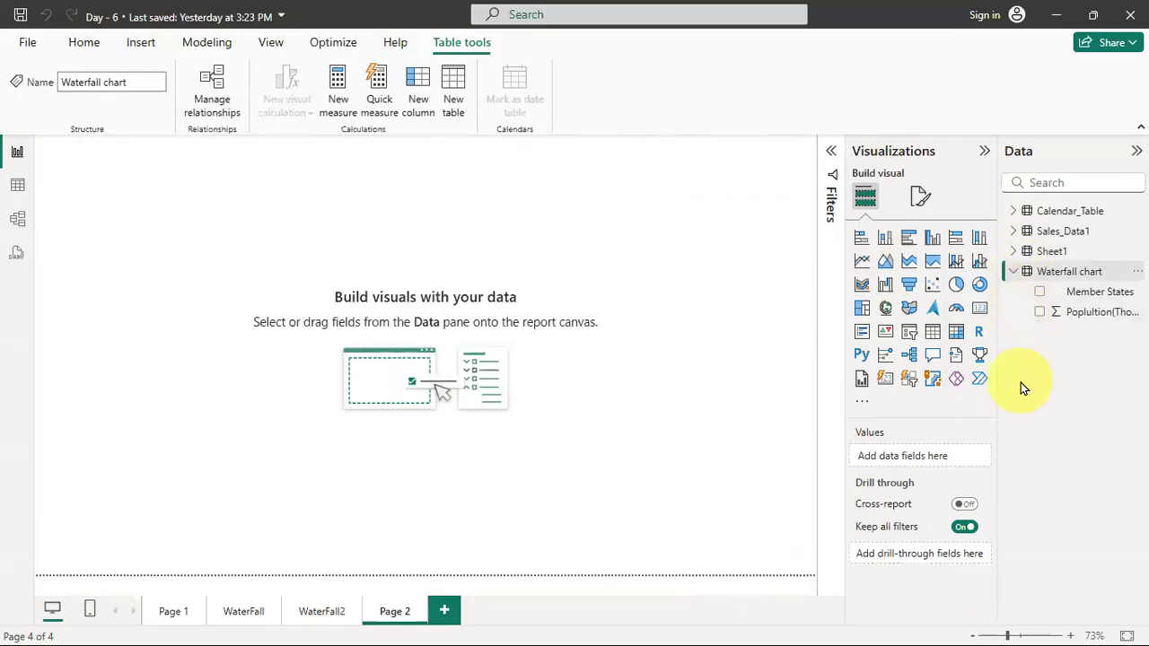
pyautogui.click(1012, 273)
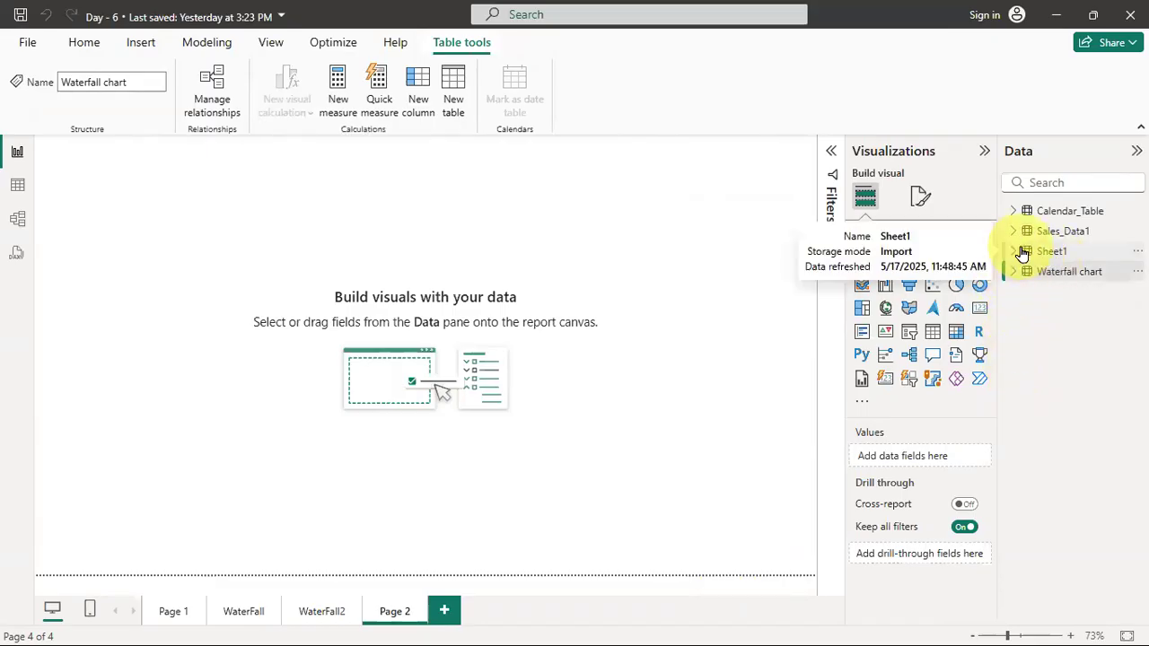
pyautogui.click(1023, 253)
pyautogui.click(1023, 252)
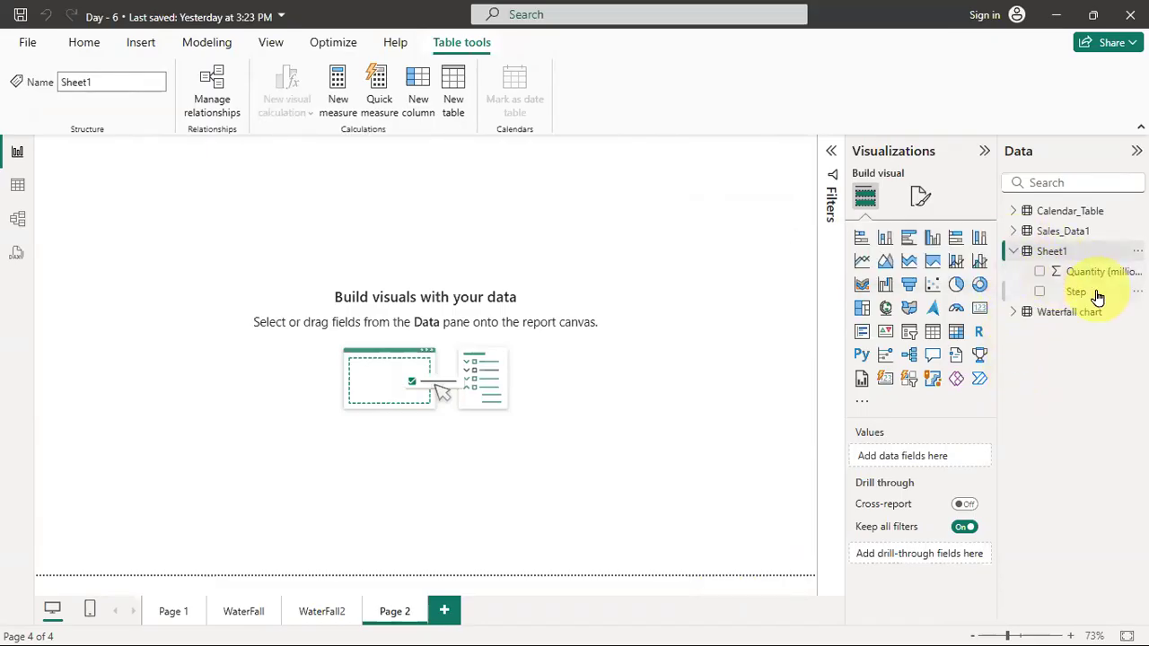
pyautogui.hotkey('ctrl', '1')
pyautogui.click(1095, 276)
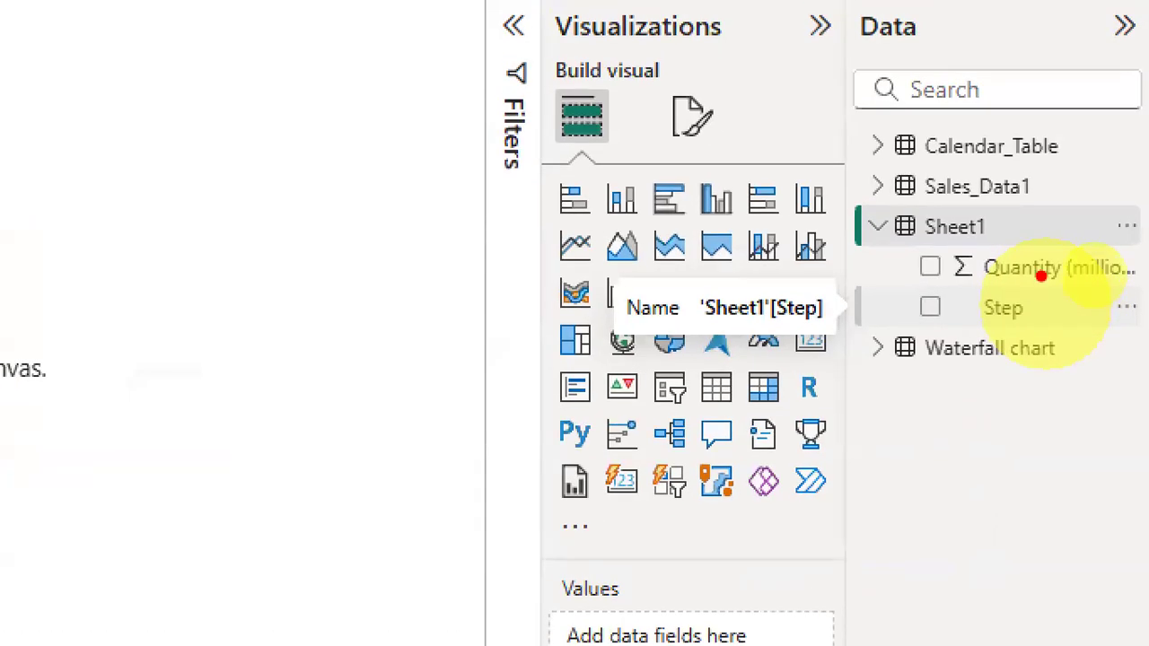
pyautogui.press('Escape')
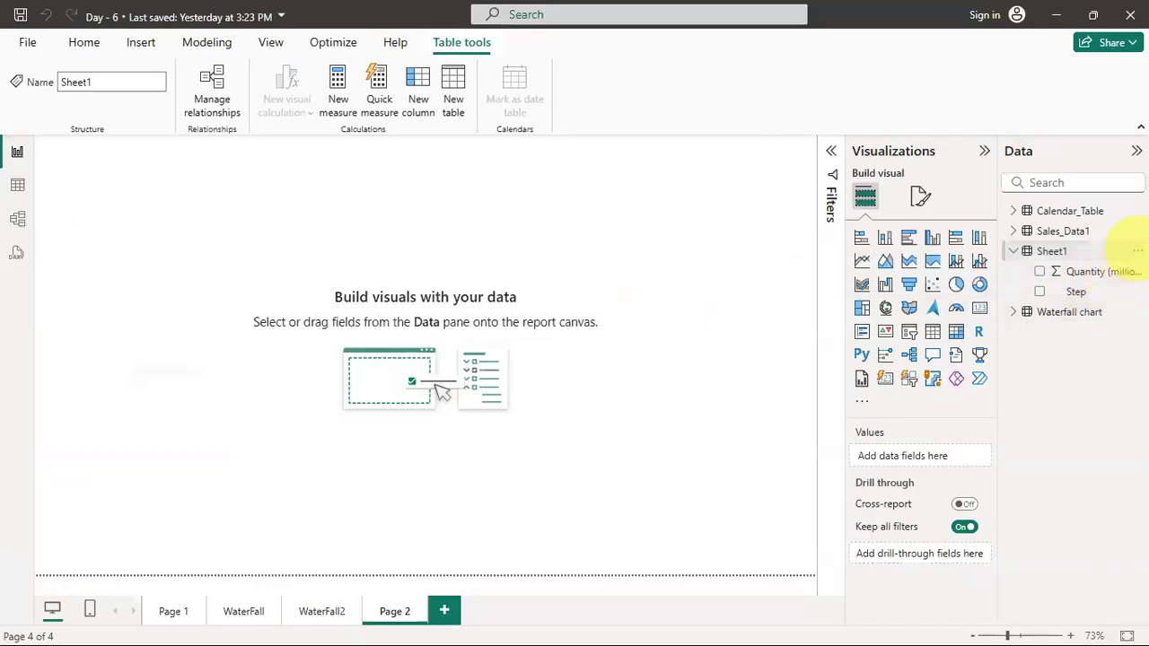
# Rename the Sheet1 table as Funnel Chart.
pyautogui.click(1136, 251)
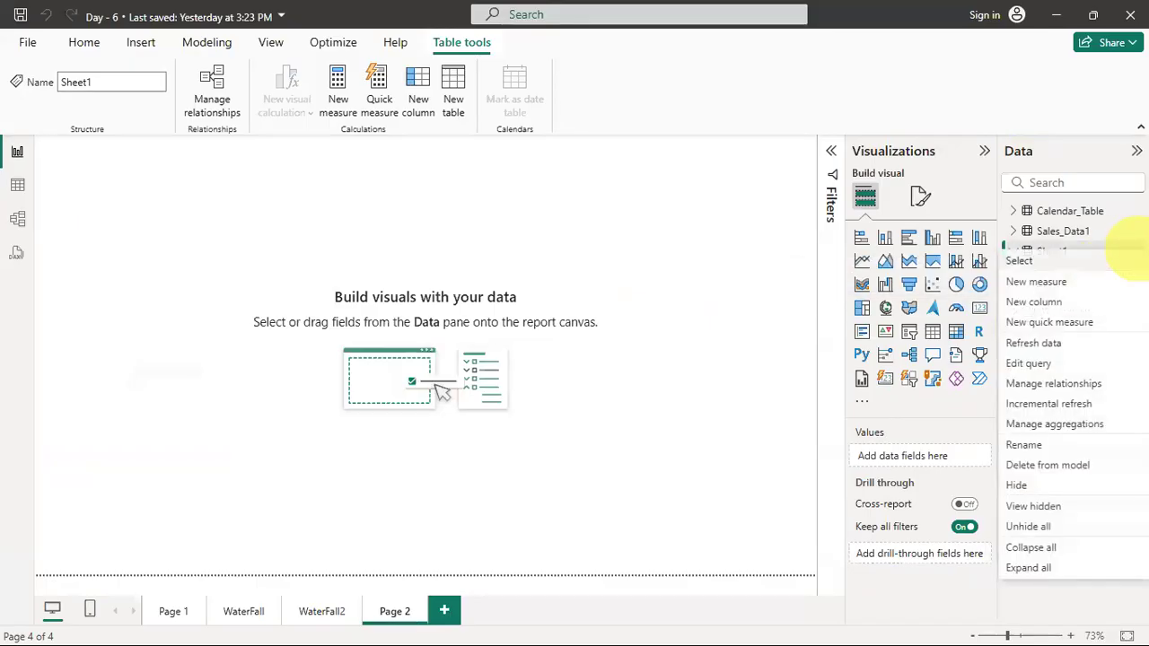
pyautogui.click(1050, 446)
pyautogui.write('Funnel')
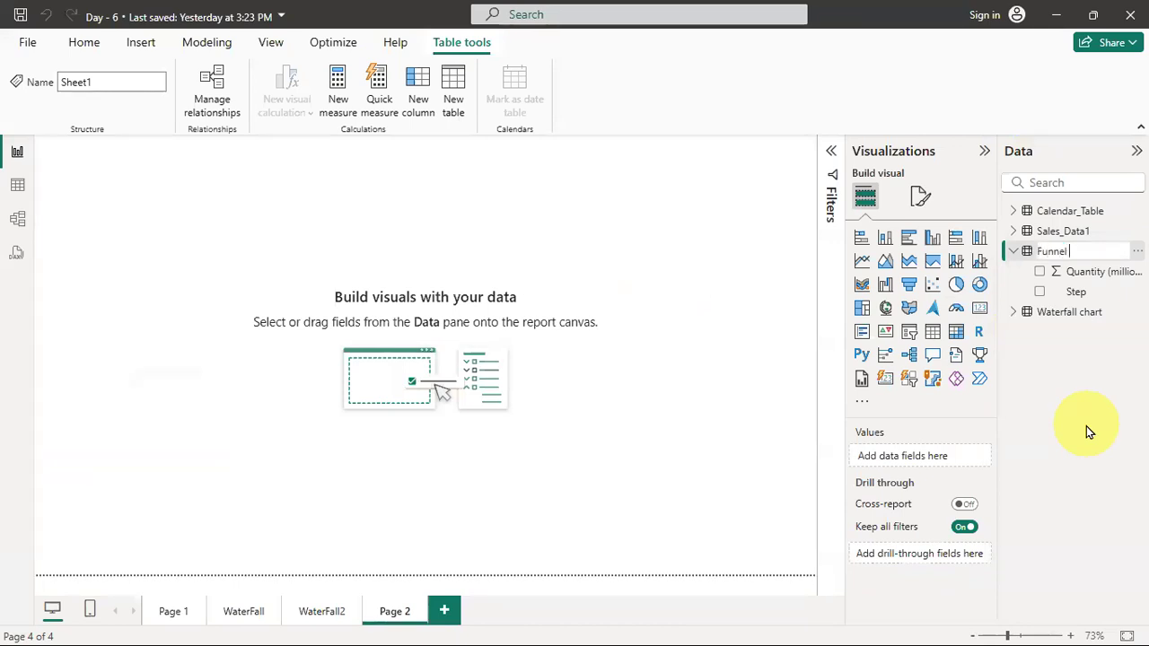
pyautogui.write(' Chart')
pyautogui.press('Return')
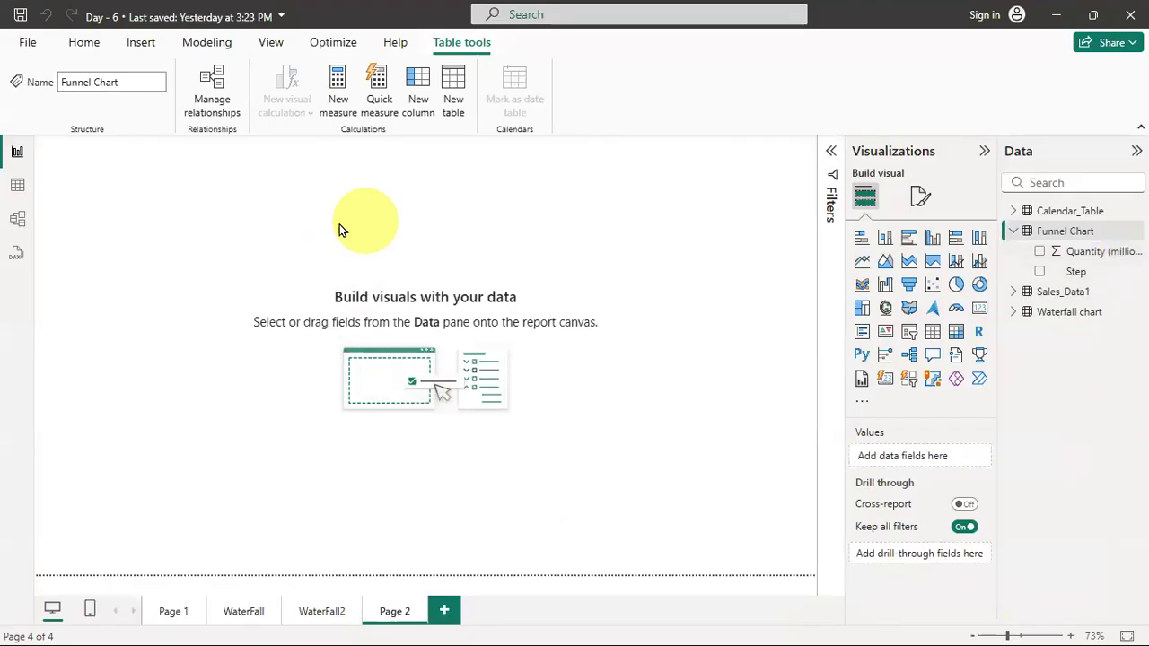
# Examine the rows of the Funnel Chart table in Table view, collapsing the Waterfall chart table's fields.
pyautogui.click(10, 186)
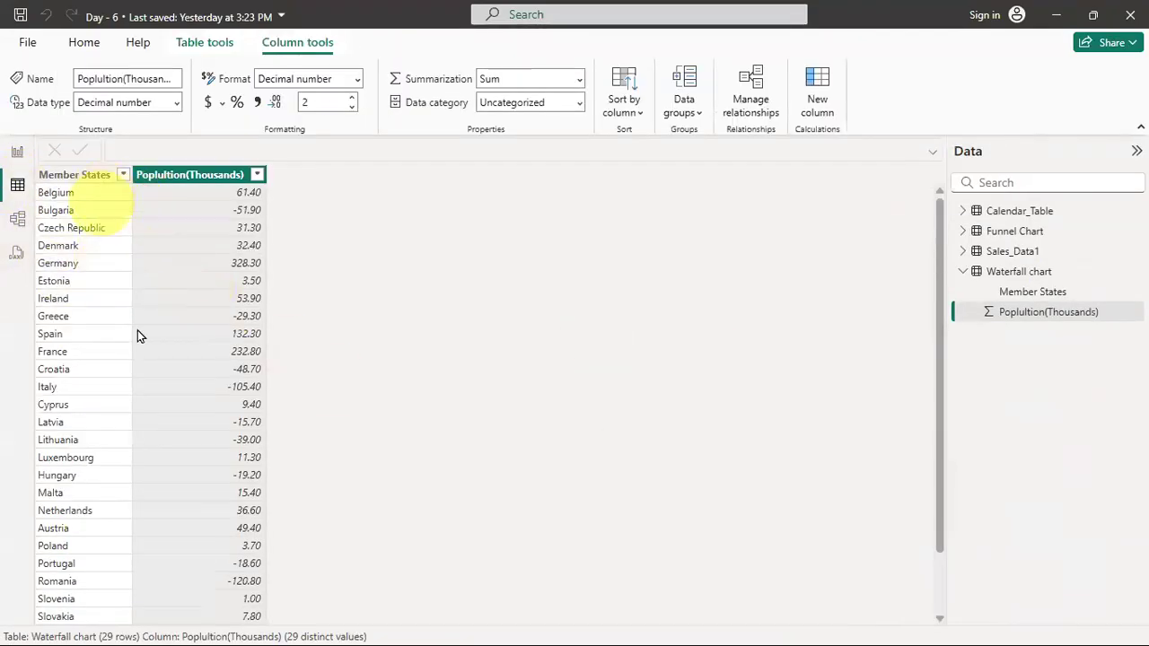
pyautogui.click(964, 272)
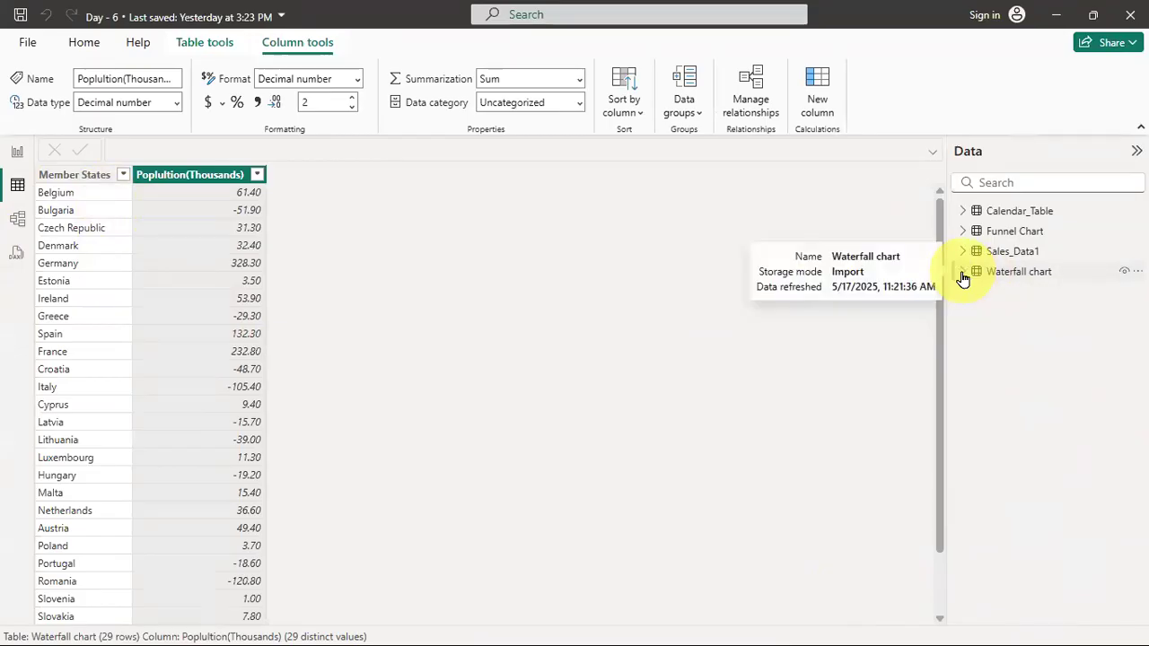
pyautogui.click(1009, 233)
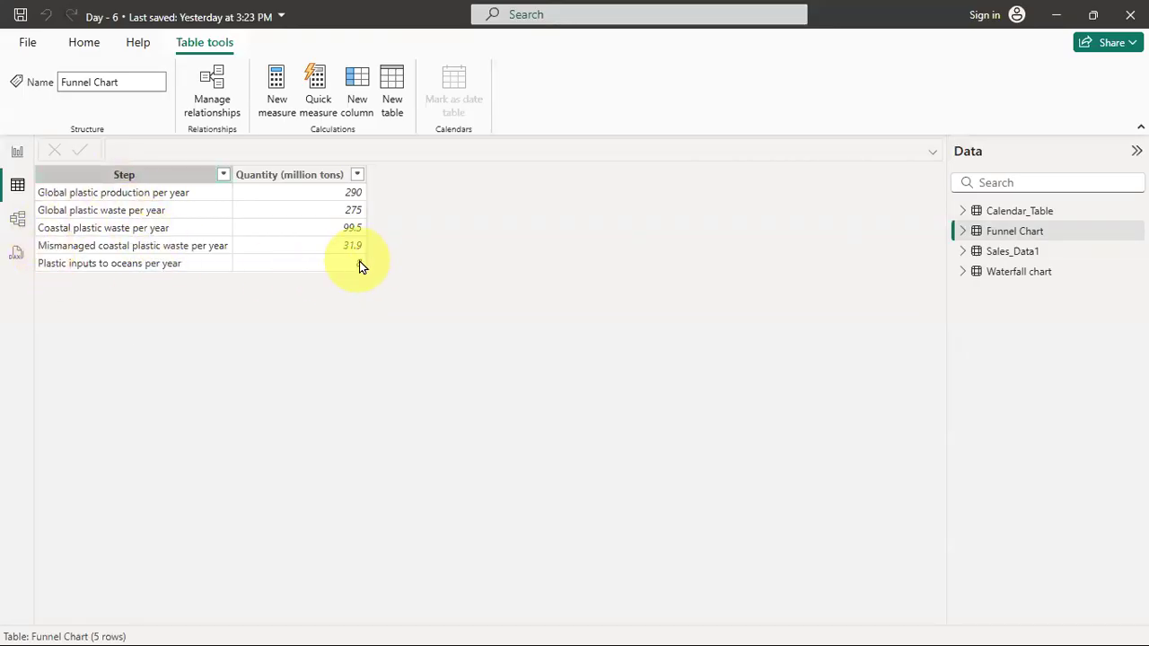
# Return to the report canvas and rename Page 2 as Funnel Chart.
pyautogui.click(17, 156)
pyautogui.doubleClick(397, 615)
pyautogui.press('BackSpace')
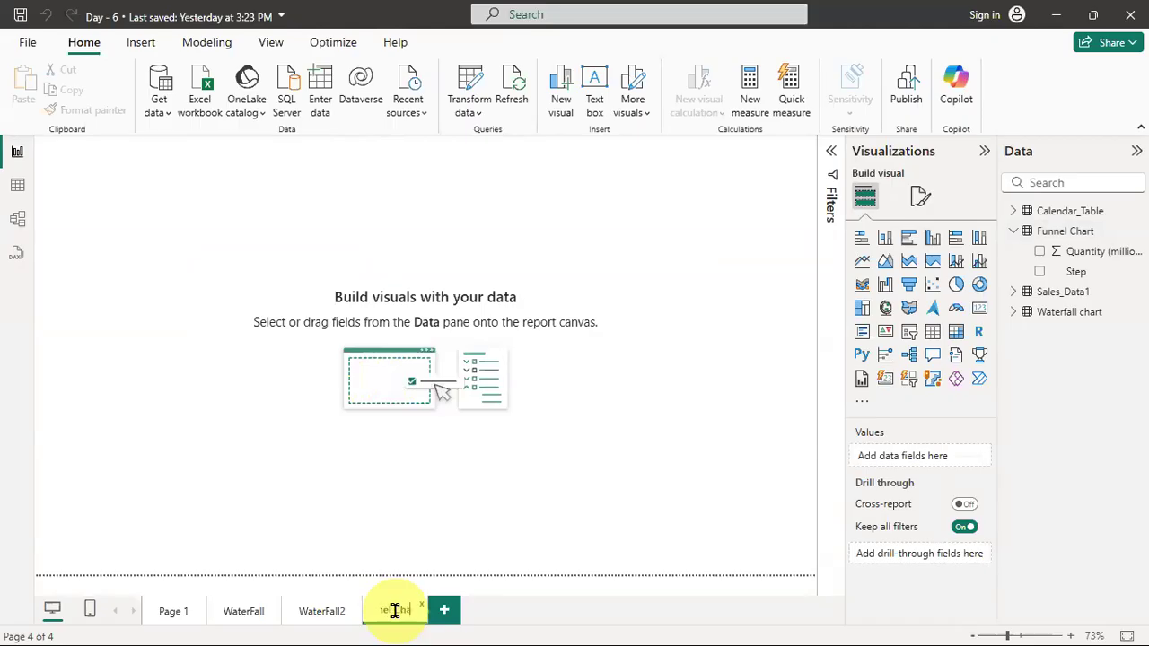
pyautogui.write('Funnel Chart')
pyautogui.press('Return')
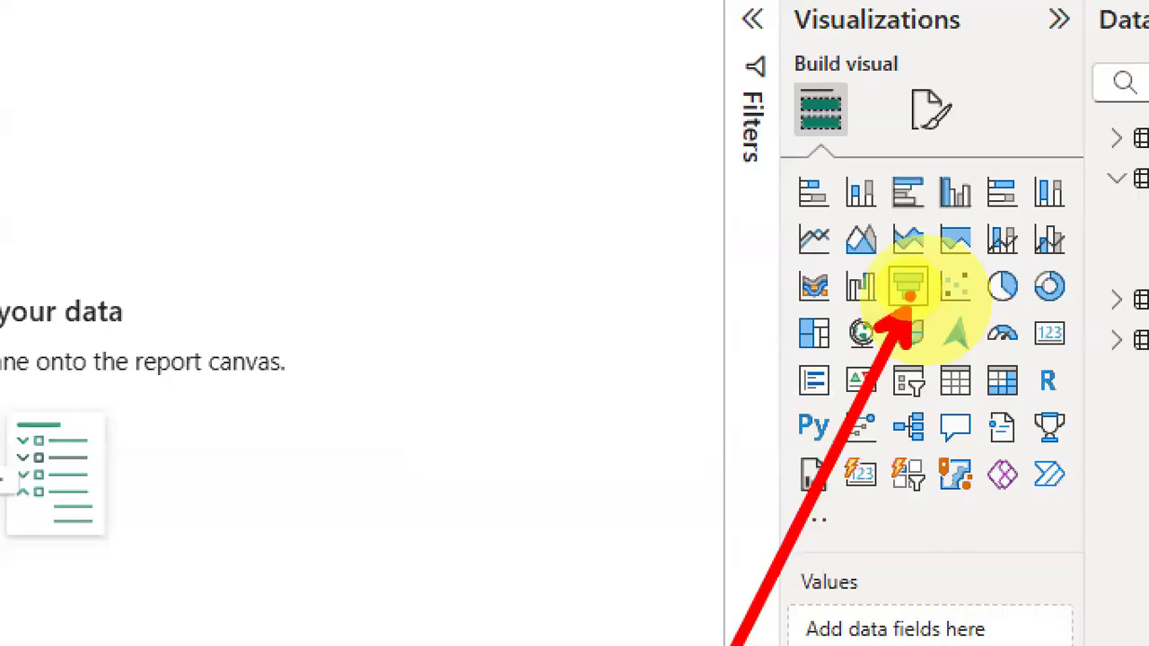
# Add a funnel visual to the page and enlarge it to fill nearly the whole canvas.
pyautogui.click(908, 286)
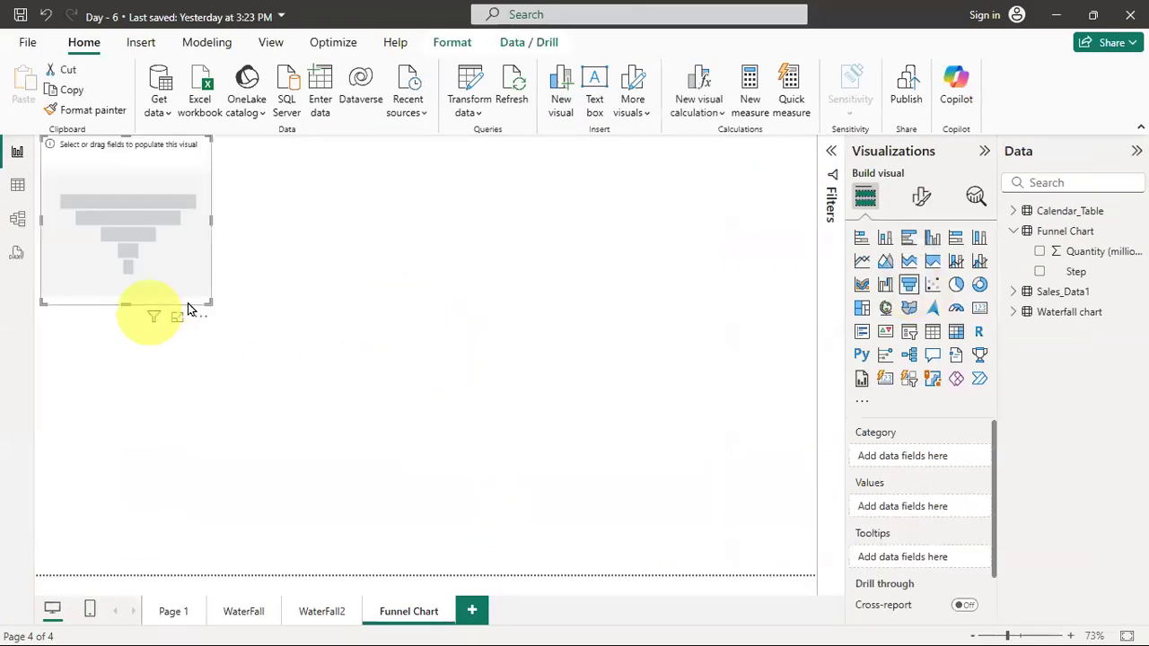
pyautogui.moveTo(212, 304); pyautogui.dragTo(264, 335)
pyautogui.moveTo(316, 371); pyautogui.dragTo(792, 555)
pyautogui.moveTo(793, 153)
pyautogui.mouseDown()
pyautogui.moveTo(793, 141)
pyautogui.moveTo(797, 164)
pyautogui.moveTo(805, 154)
pyautogui.mouseUp()
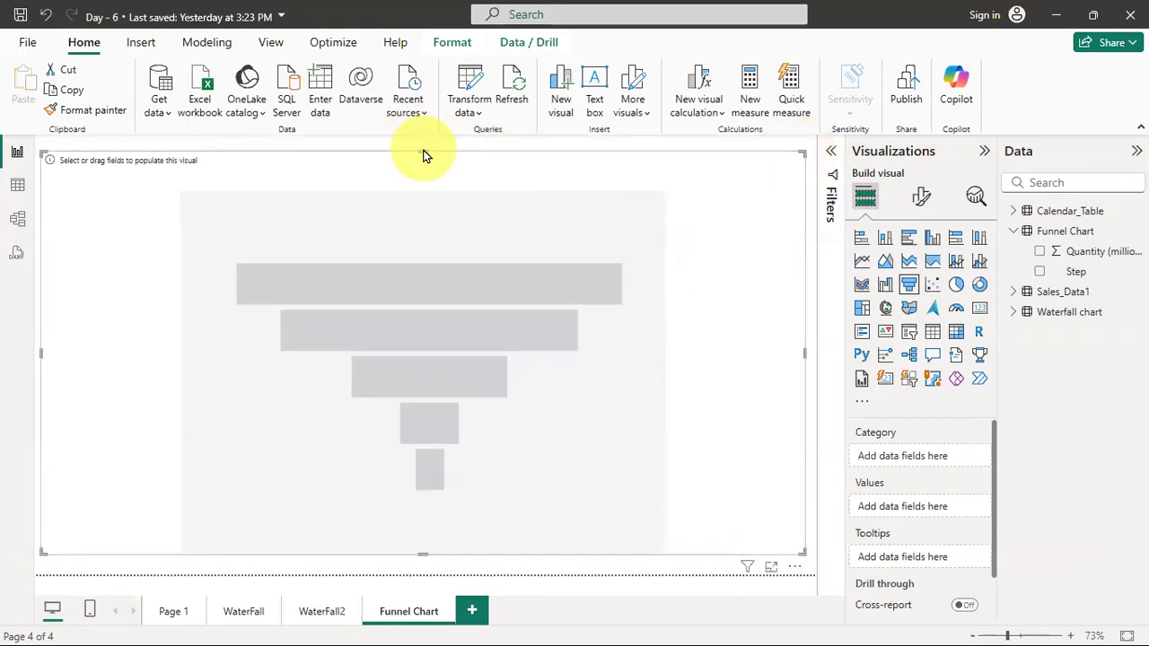
pyautogui.moveTo(425, 155); pyautogui.dragTo(424, 148)
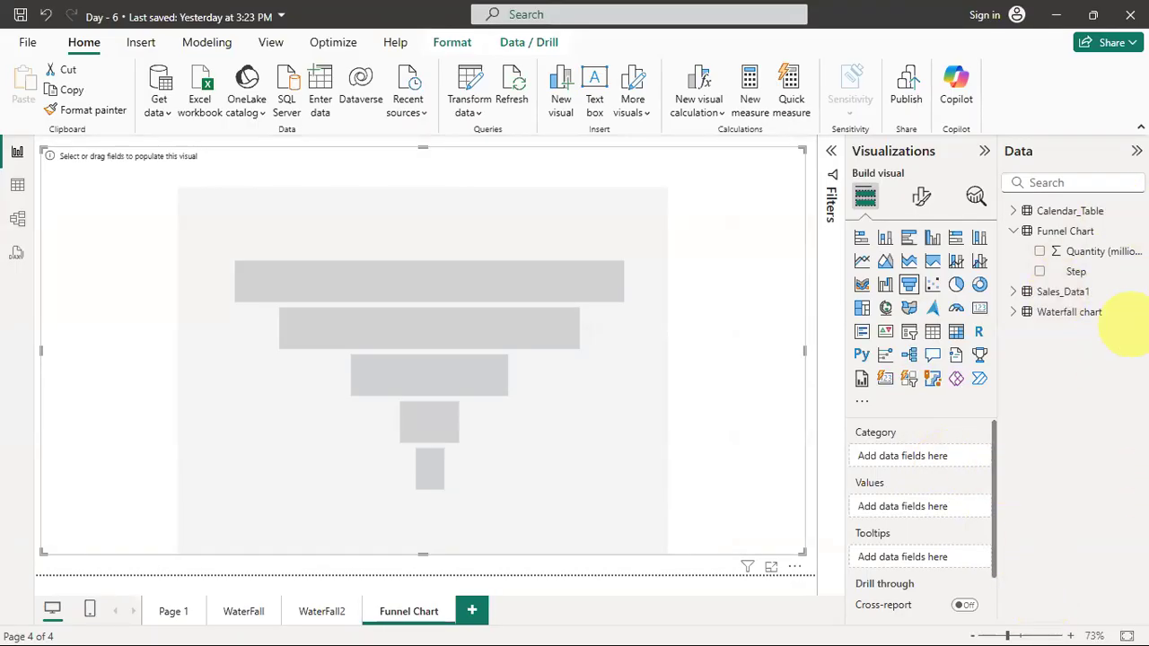
# Assign Step as the funnel's Category and Quantity (million tons) as its Values.
pyautogui.moveTo(1077, 271); pyautogui.dragTo(933, 461)
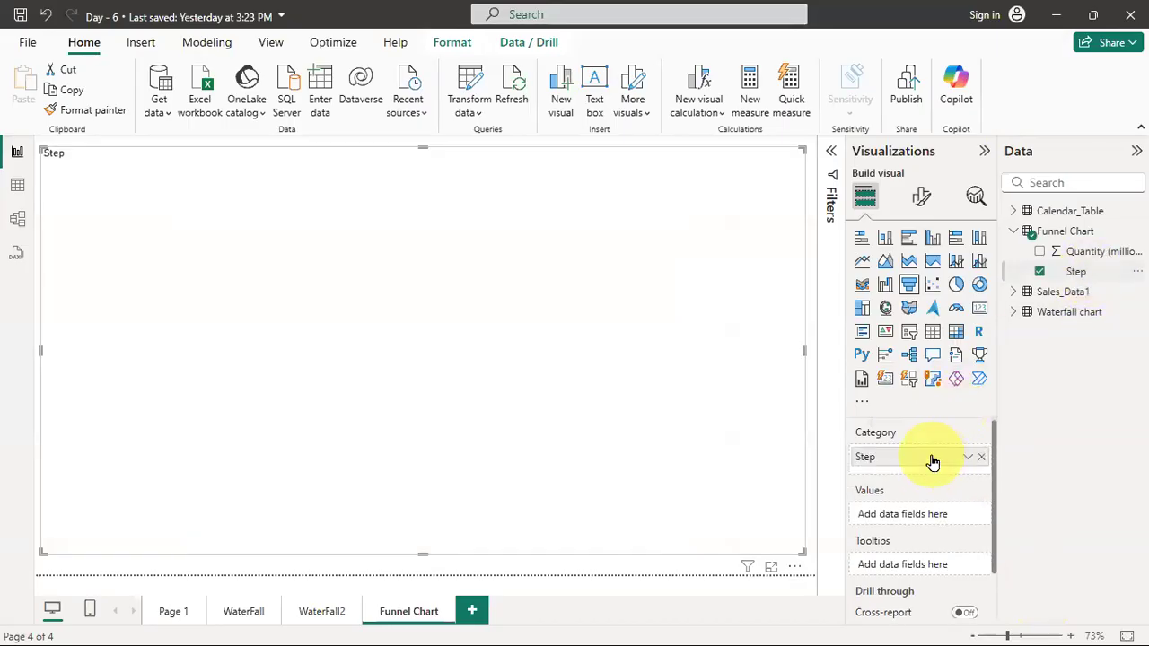
pyautogui.moveTo(1097, 253); pyautogui.dragTo(924, 524)
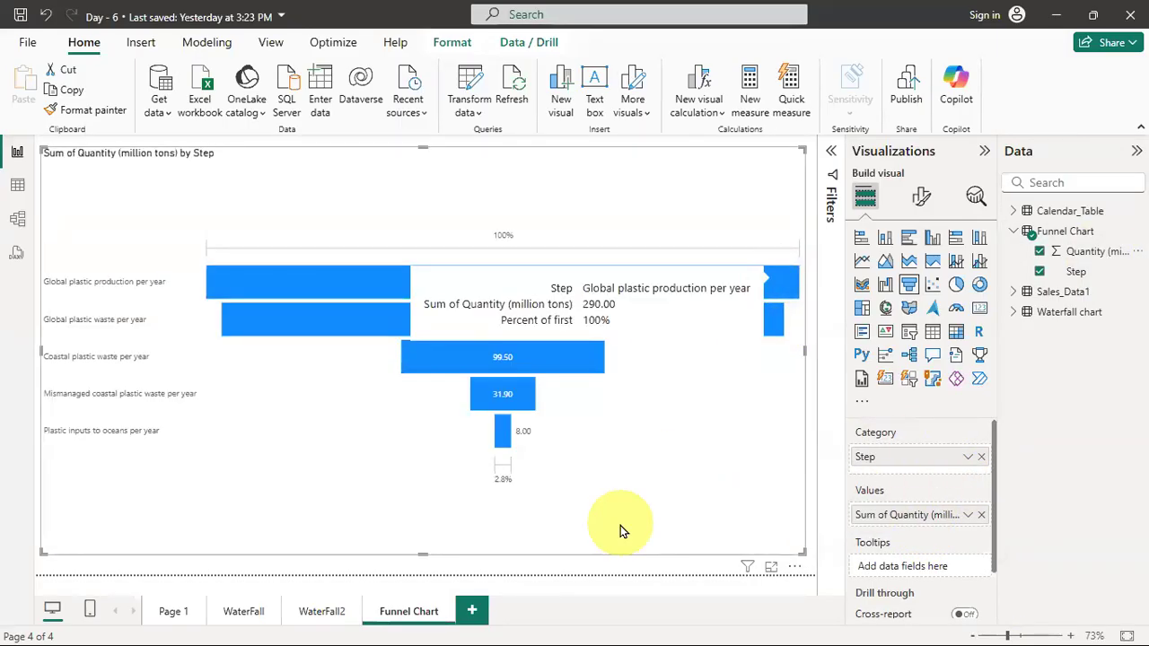
# Shrink the funnel visual slightly on all four sides to leave a margin around it on the page.
pyautogui.moveTo(806, 352); pyautogui.dragTo(777, 350)
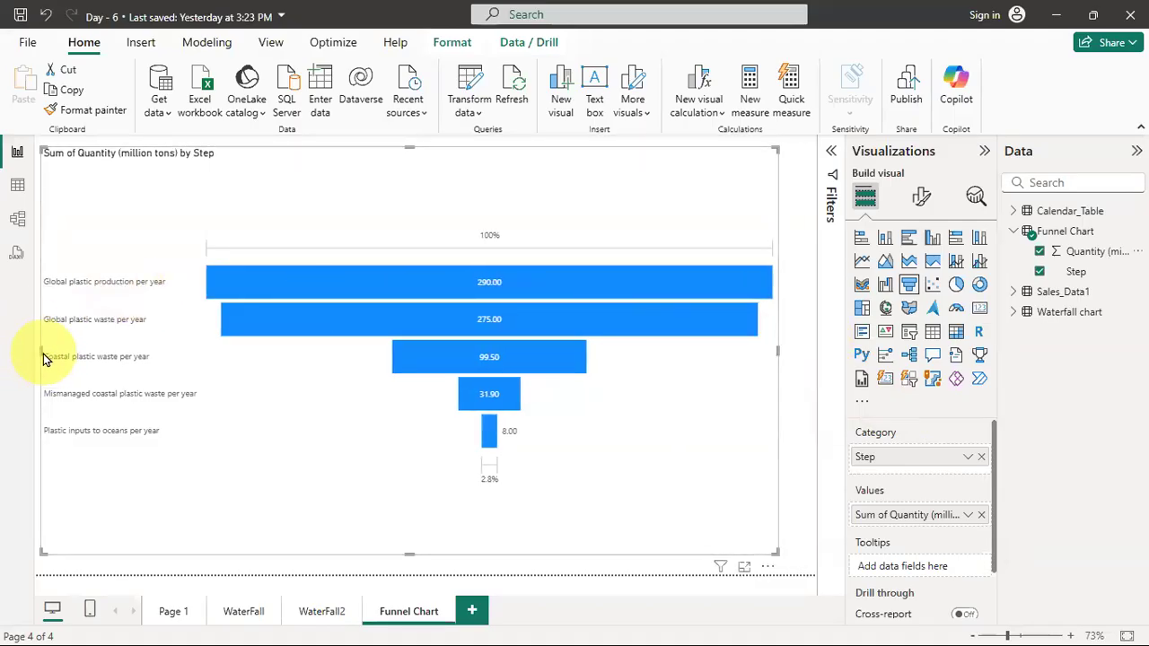
pyautogui.moveTo(42, 354); pyautogui.dragTo(61, 355)
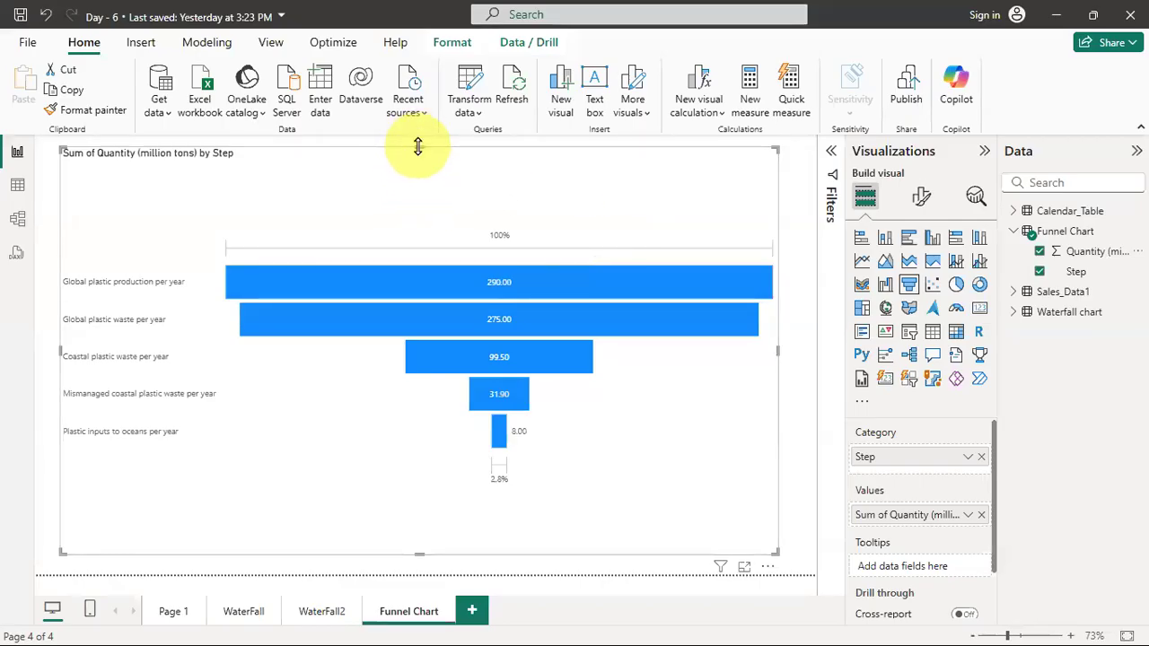
pyautogui.moveTo(418, 149); pyautogui.dragTo(422, 158)
pyautogui.moveTo(420, 555); pyautogui.dragTo(427, 544)
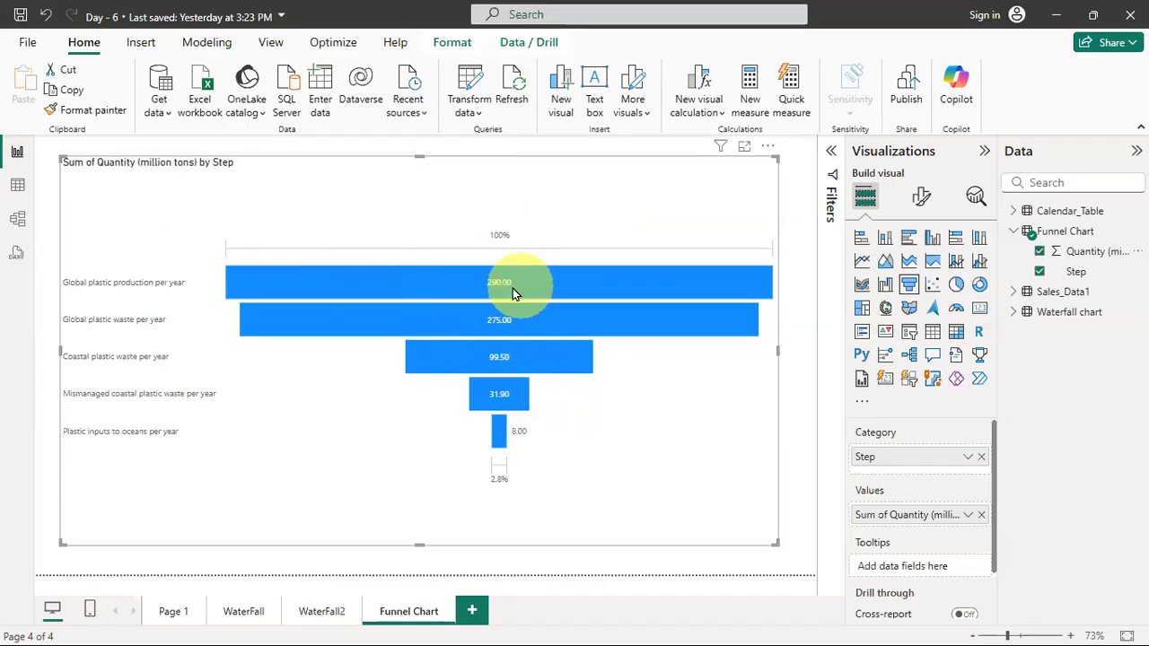
pyautogui.moveTo(474, 296)
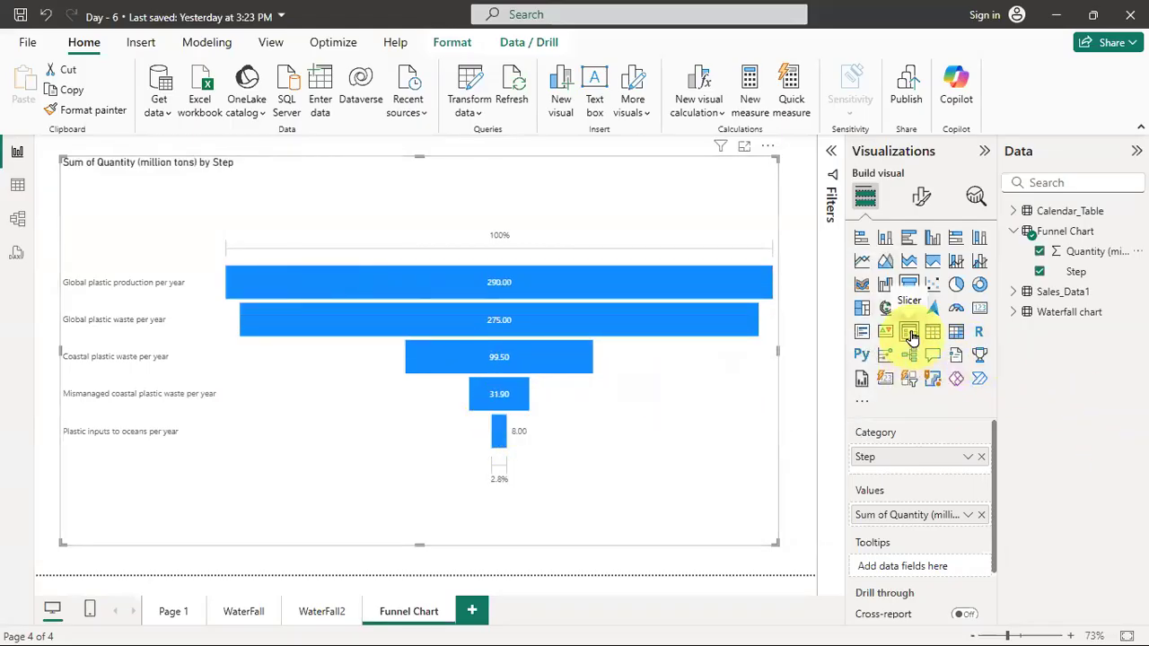
# Try a light pink and a stronger pink as the funnel bars' default color, and return it to blue #118DFF.
pyautogui.click(922, 196)
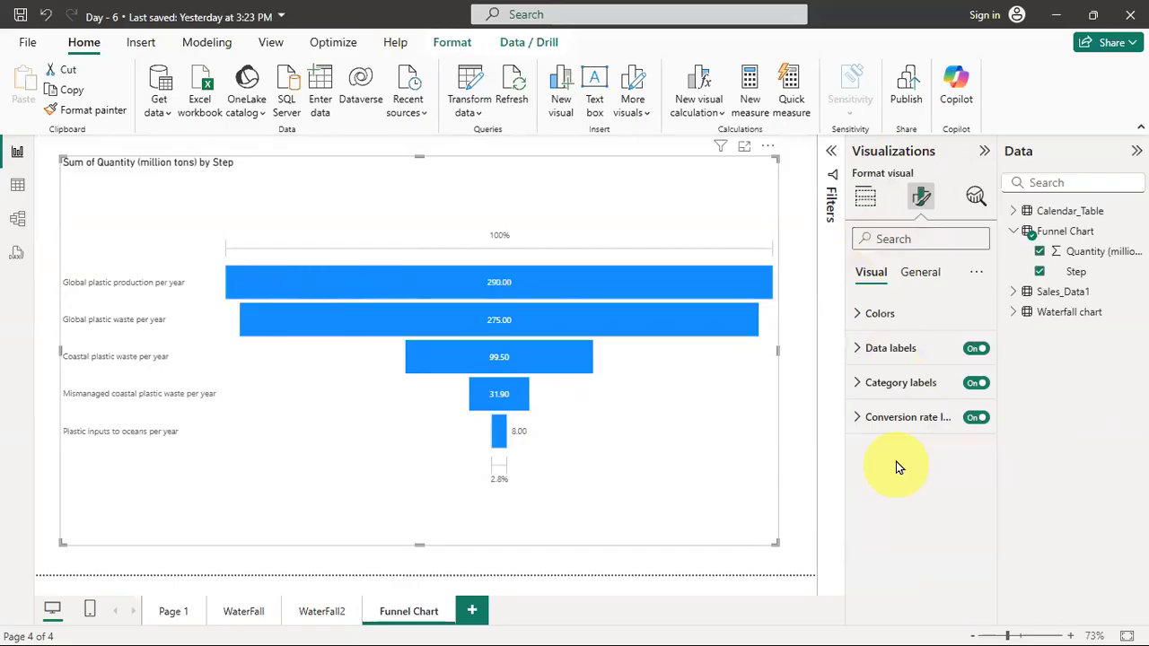
pyautogui.click(857, 313)
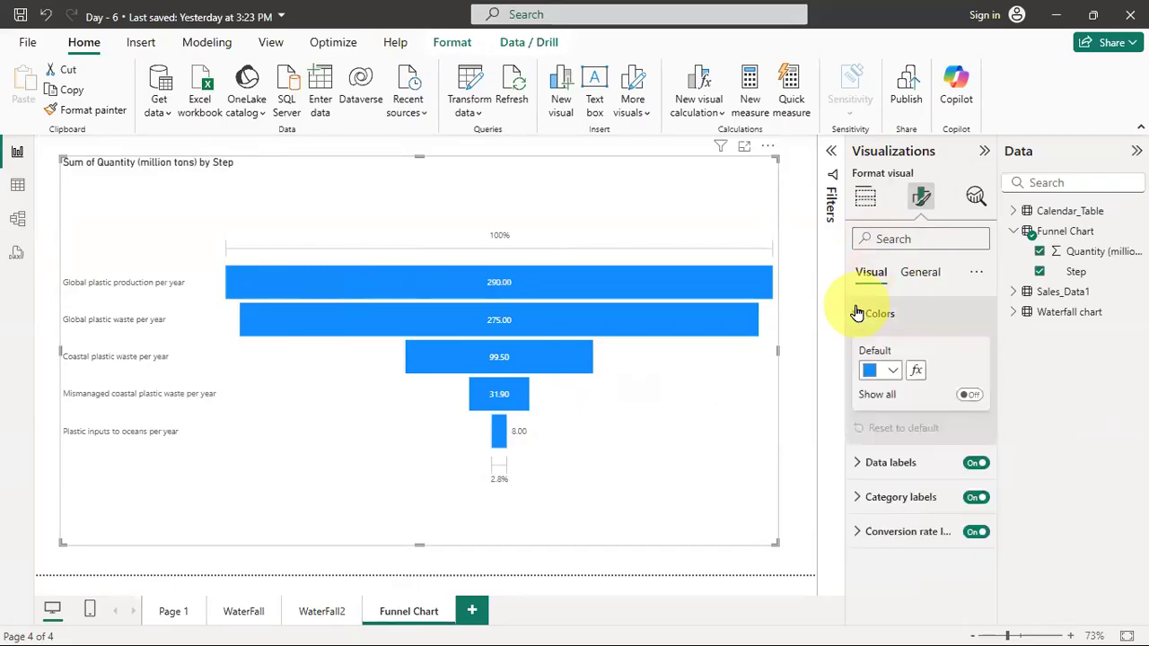
pyautogui.click(895, 369)
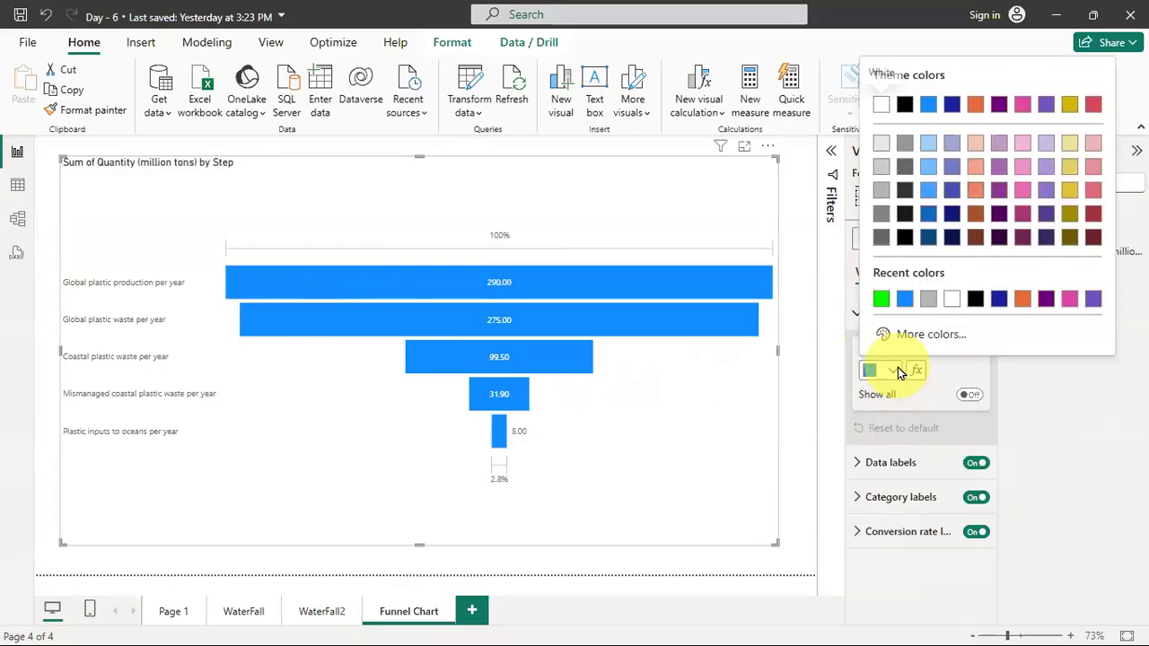
pyautogui.click(1091, 146)
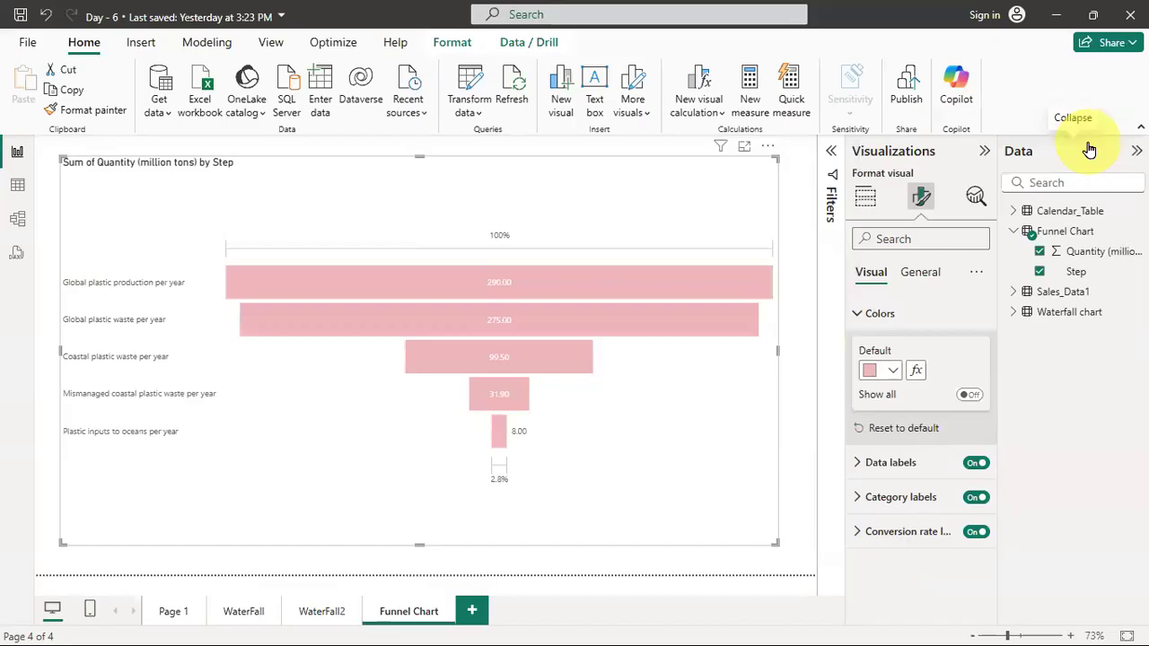
pyautogui.click(894, 372)
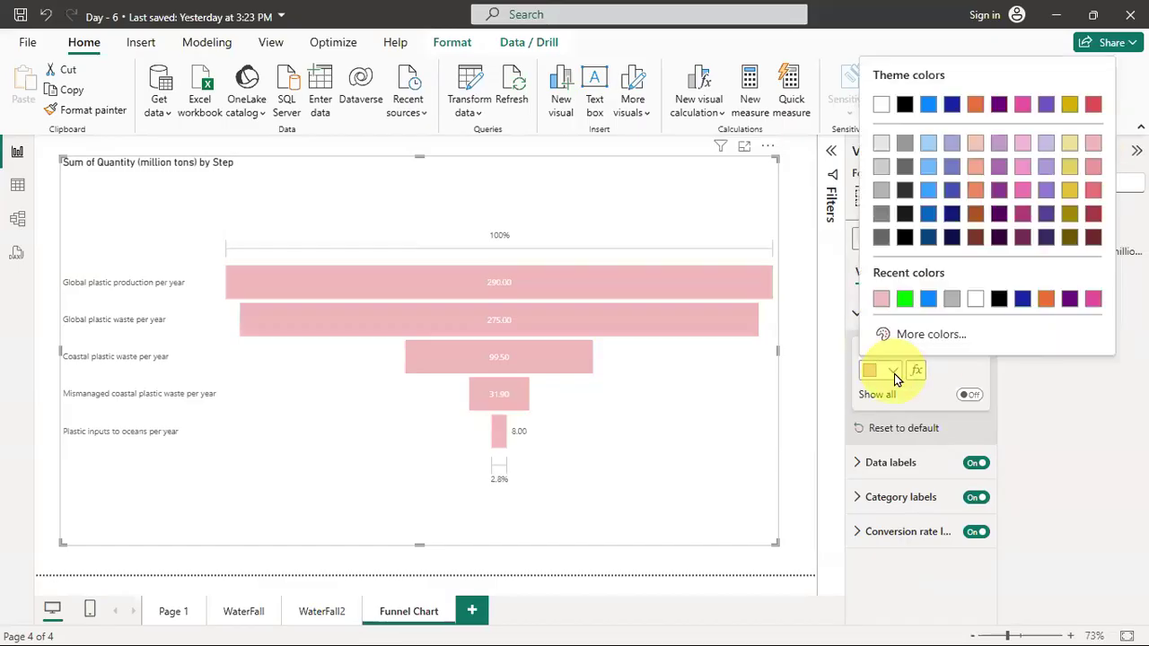
pyautogui.click(1094, 299)
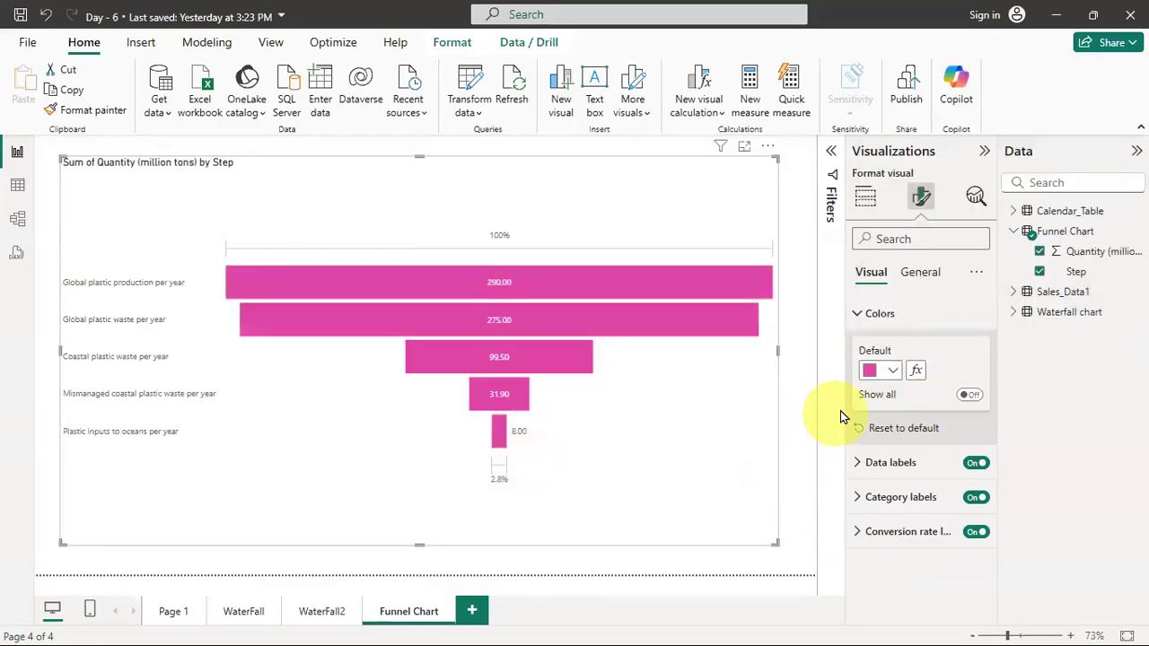
pyautogui.click(894, 371)
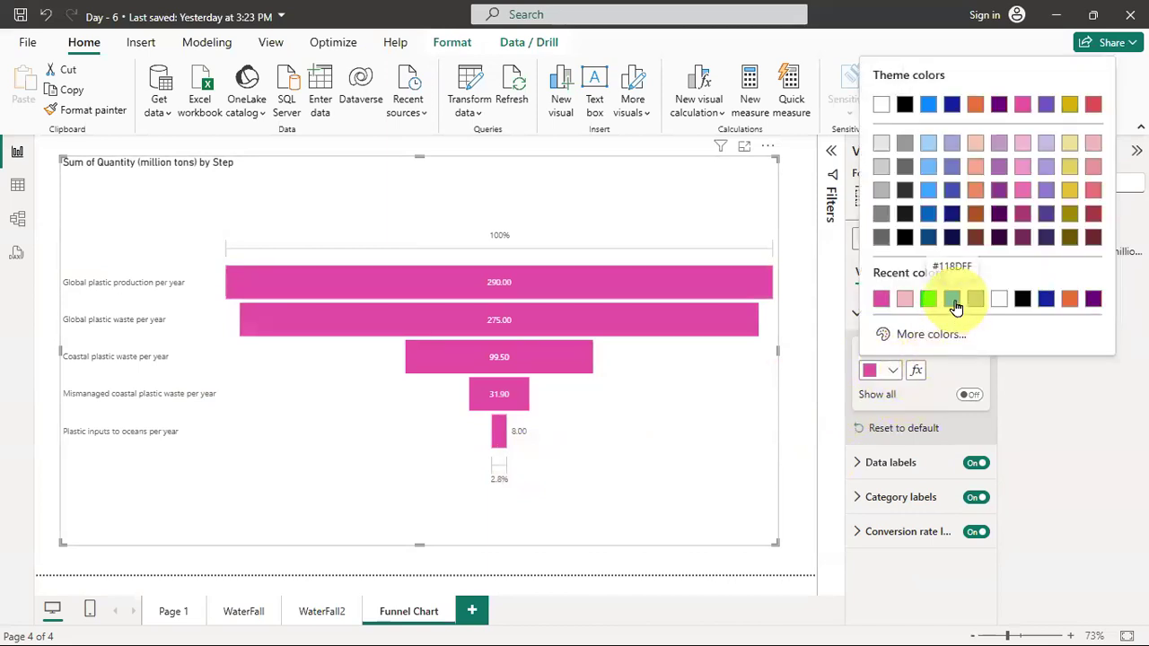
pyautogui.click(954, 297)
# Choose a custom default color for the funnel bars, trying green #10FF74 before settling on a bright blue.
pyautogui.click(893, 370)
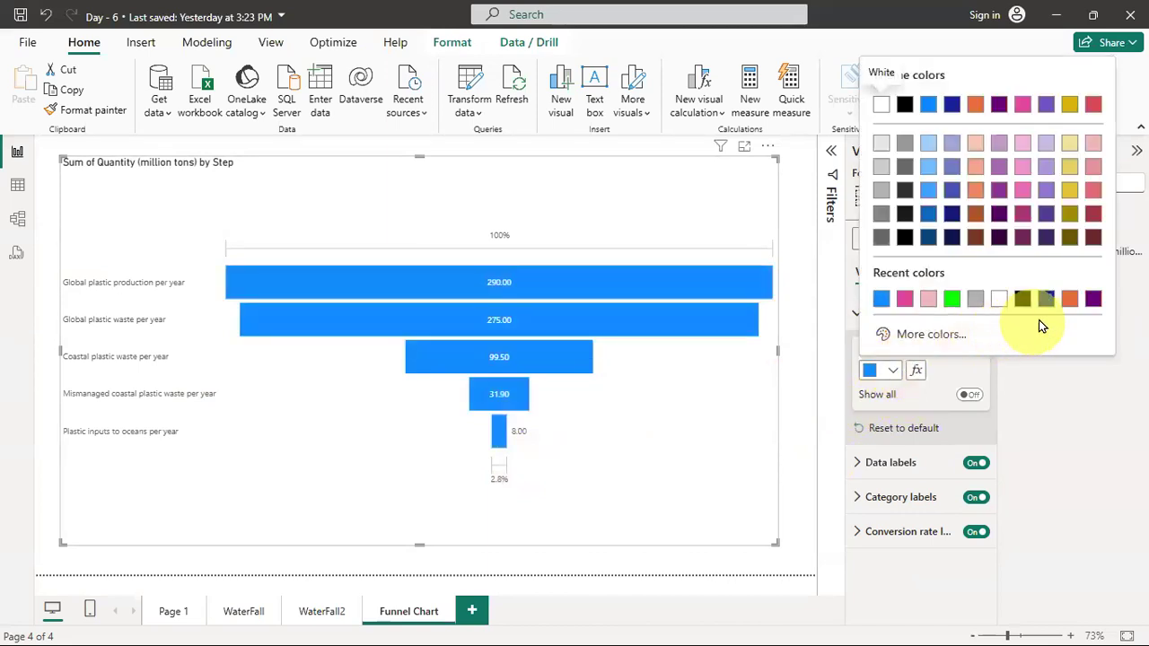
pyautogui.click(912, 332)
pyautogui.moveTo(1002, 280); pyautogui.dragTo(964, 282)
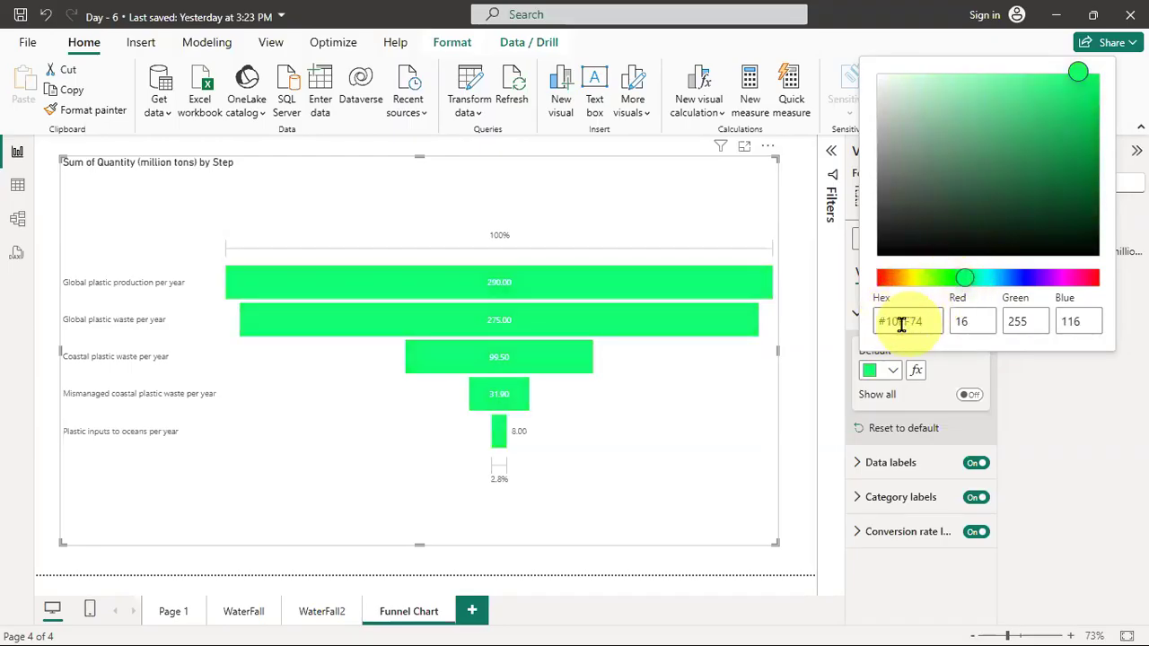
pyautogui.moveTo(965, 277); pyautogui.dragTo(1004, 284)
pyautogui.click(1072, 405)
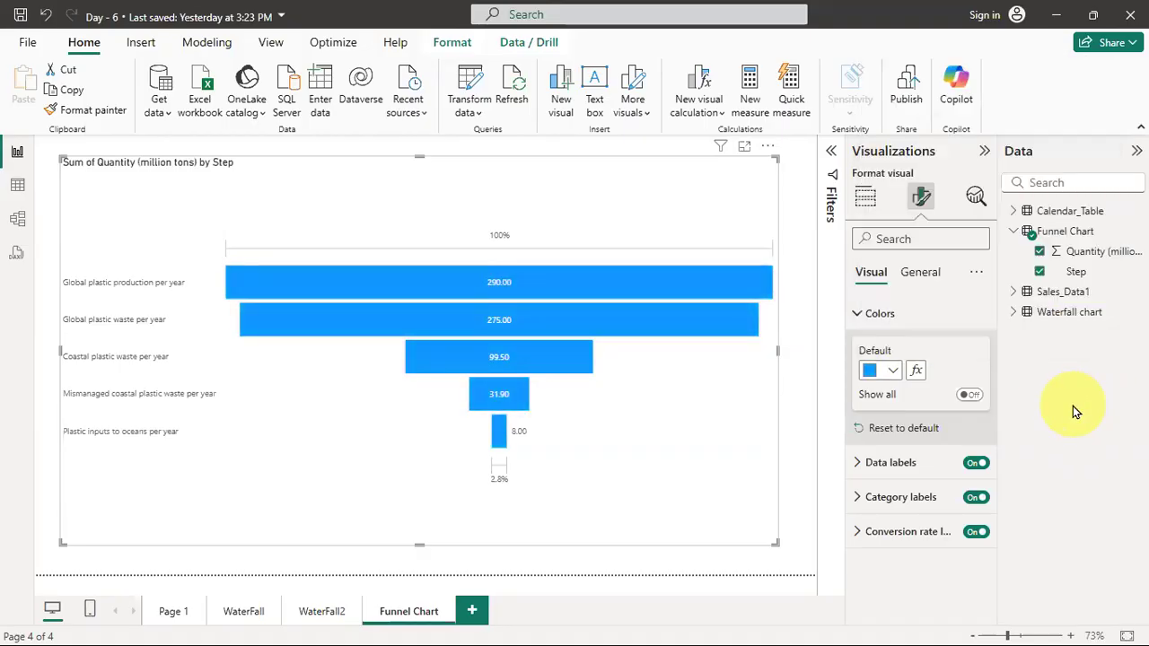
# Show the individual bar colors, setting Global plastic waste to #0d6abf and the Coastal and Mismanaged coastal bars to progressively lighter blues.
pyautogui.click(969, 394)
pyautogui.scroll(-4, 939, 388)
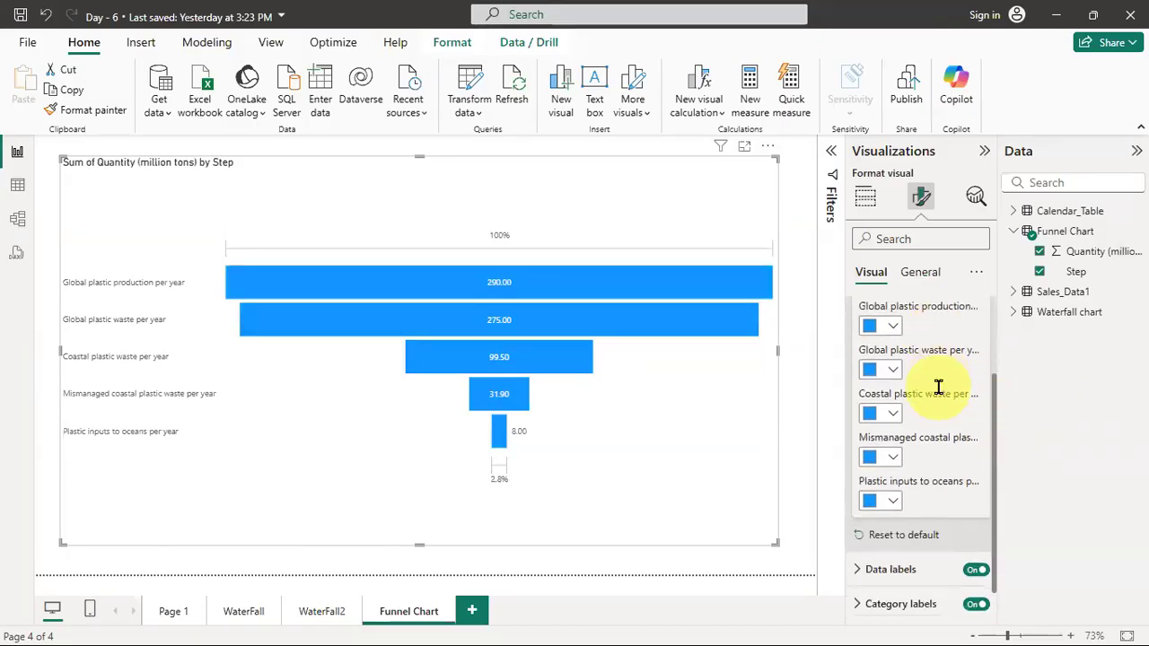
pyautogui.scroll(3, 939, 389)
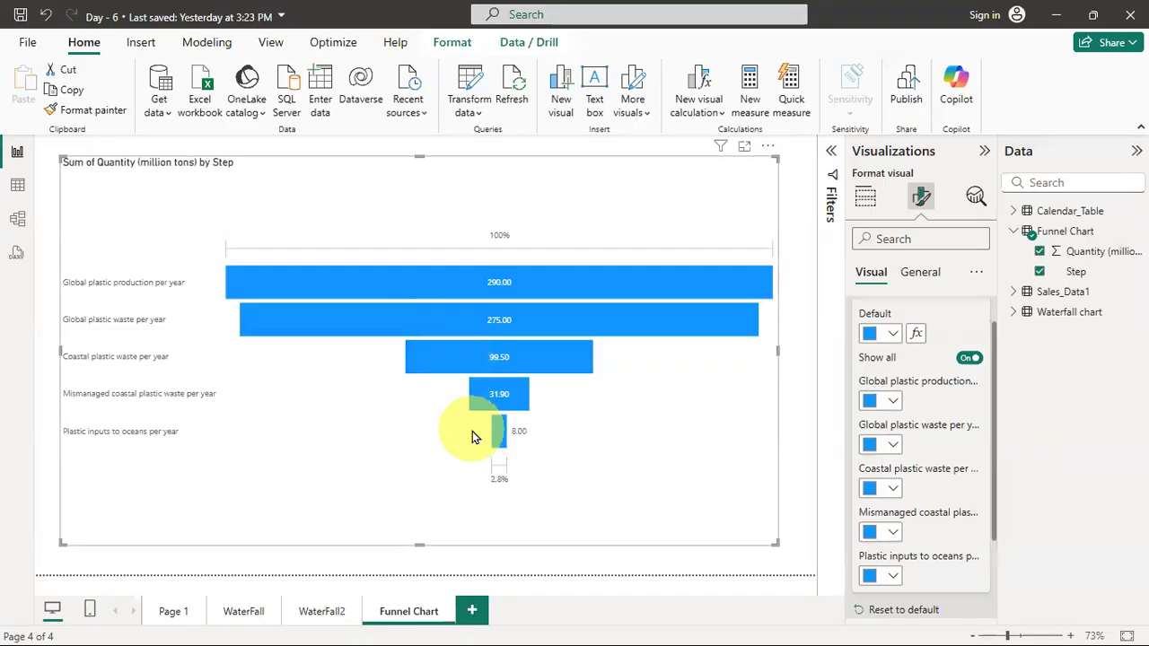
pyautogui.scroll(-3, 928, 398)
pyautogui.scroll(2, 928, 398)
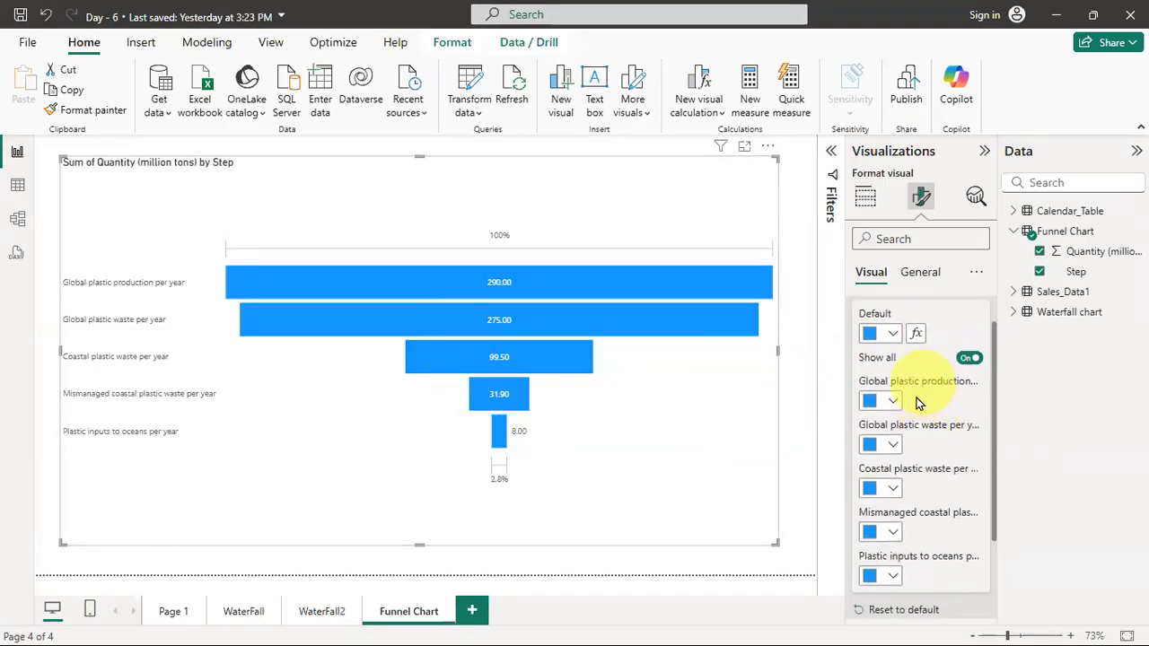
pyautogui.click(893, 446)
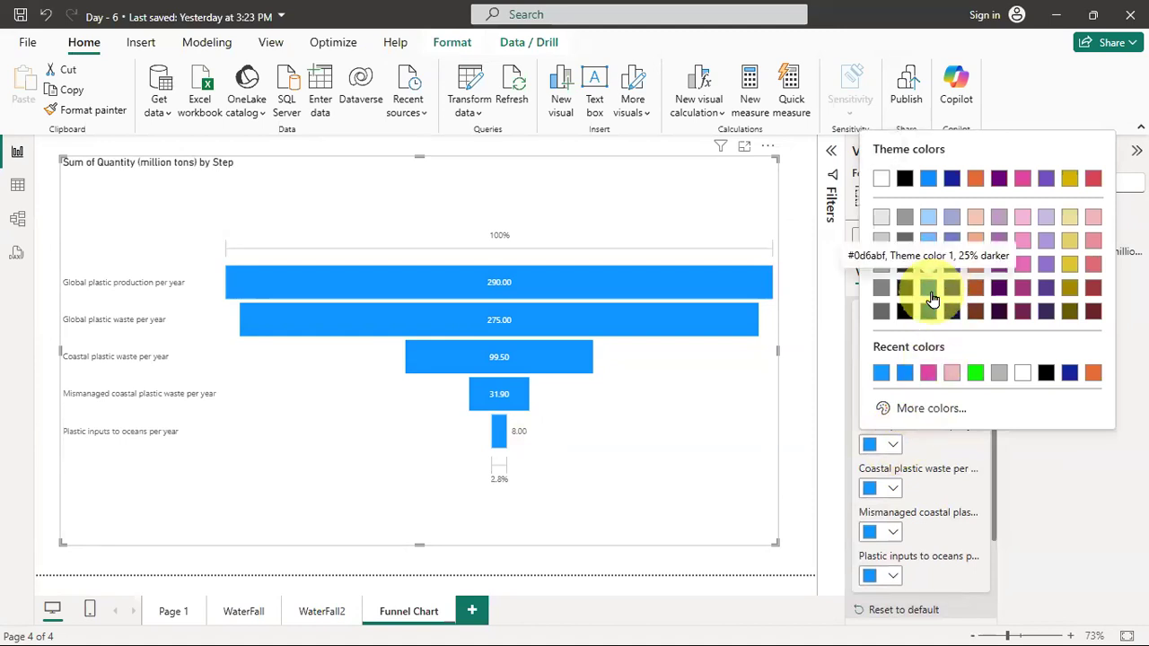
pyautogui.click(929, 287)
pyautogui.click(893, 488)
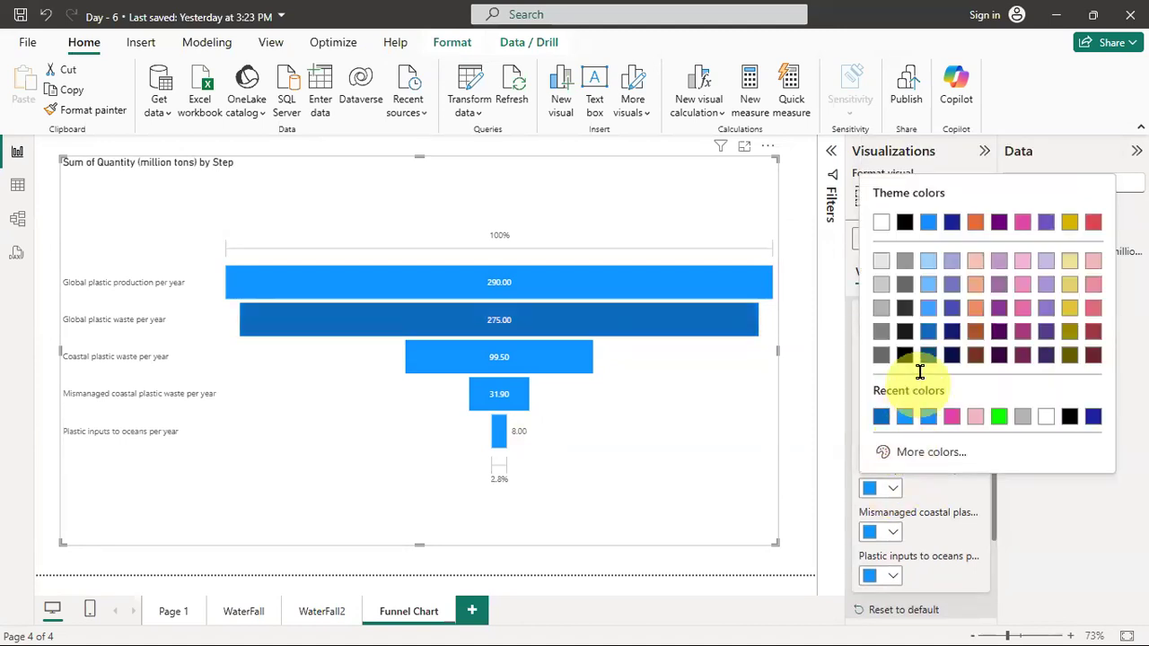
pyautogui.click(924, 309)
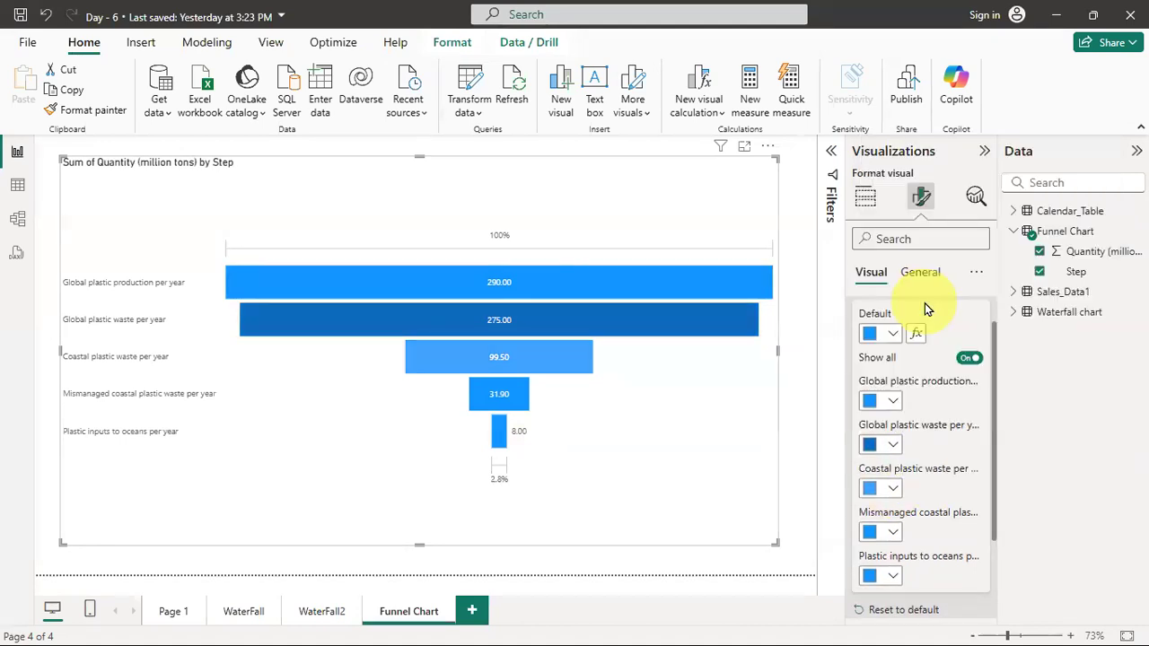
pyautogui.click(893, 531)
pyautogui.click(928, 328)
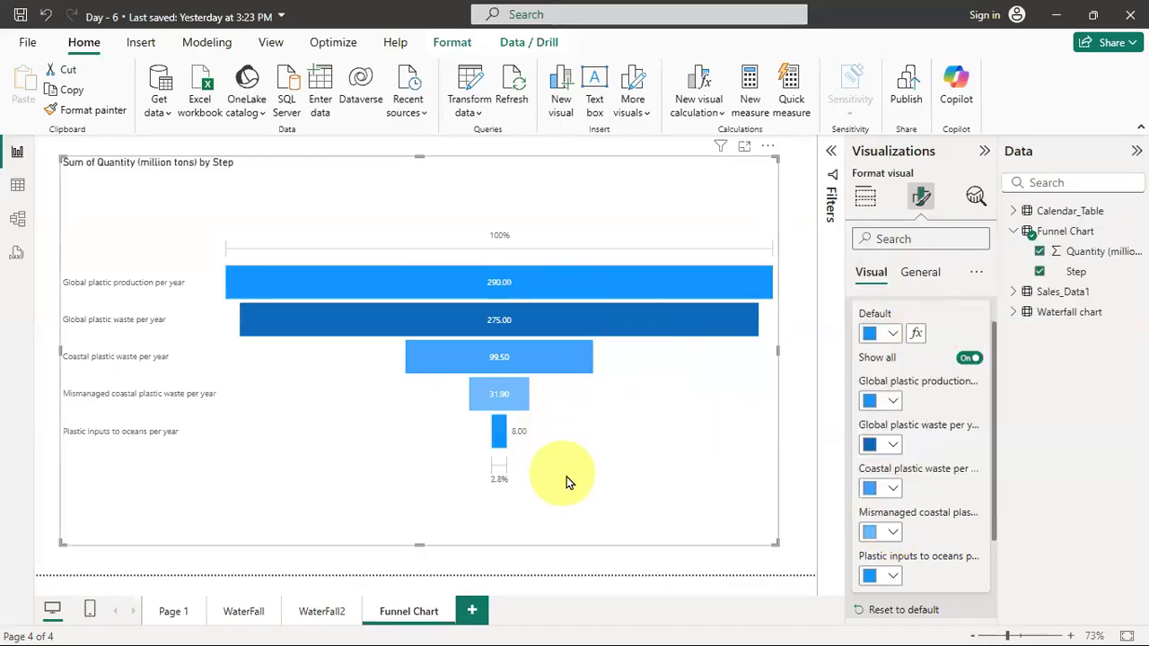
# Recolor the Global plastic waste and Global plastic production bars with the light blue of the Mismanaged coastal bar.
pyautogui.click(965, 359)
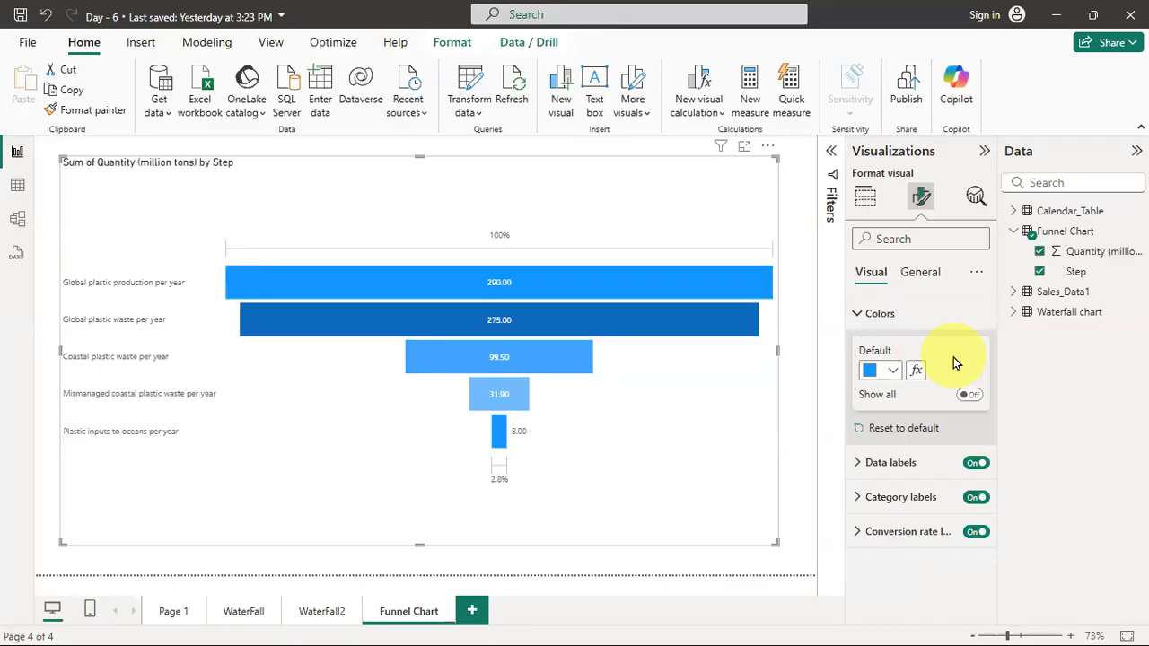
pyautogui.click(969, 395)
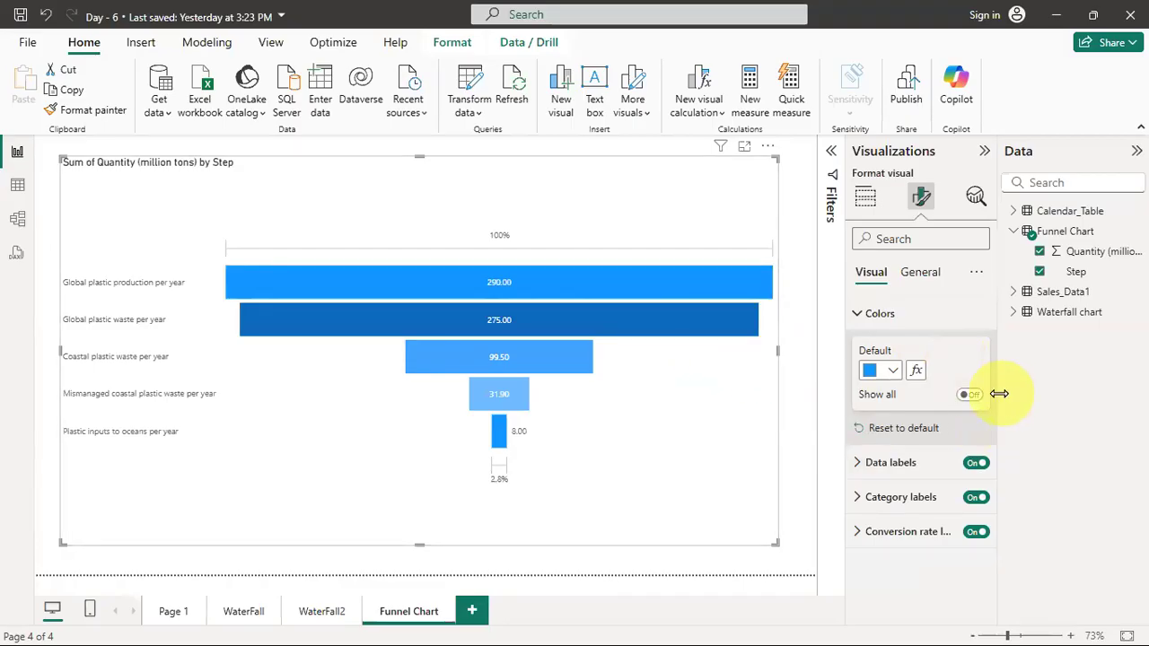
pyautogui.click(893, 482)
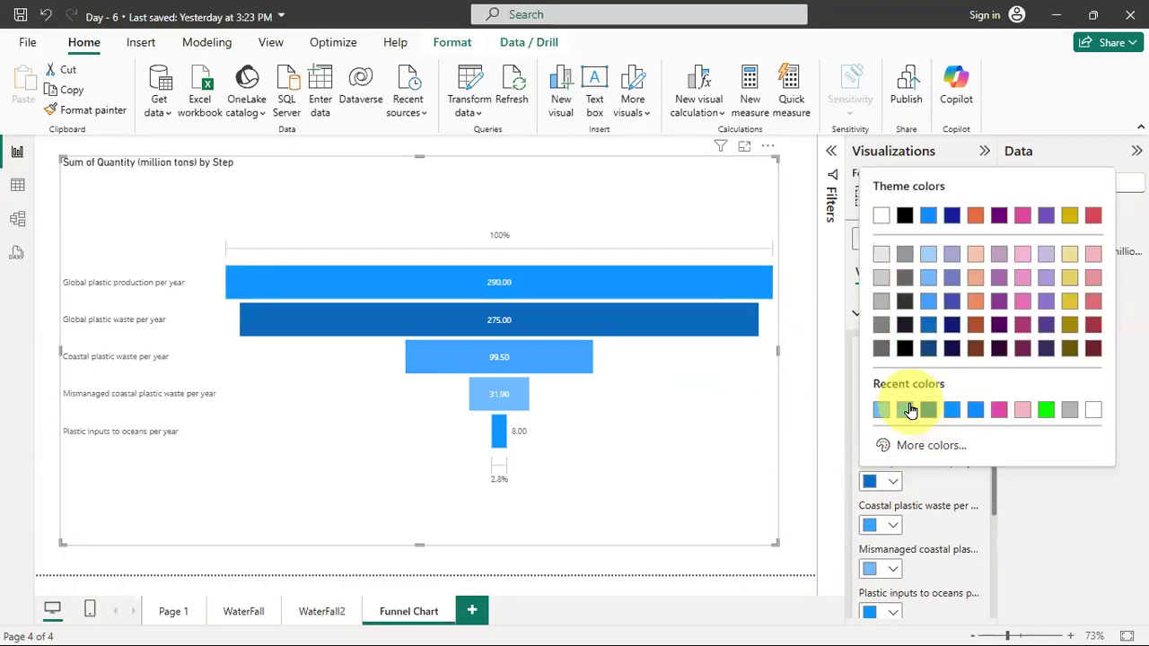
pyautogui.click(882, 412)
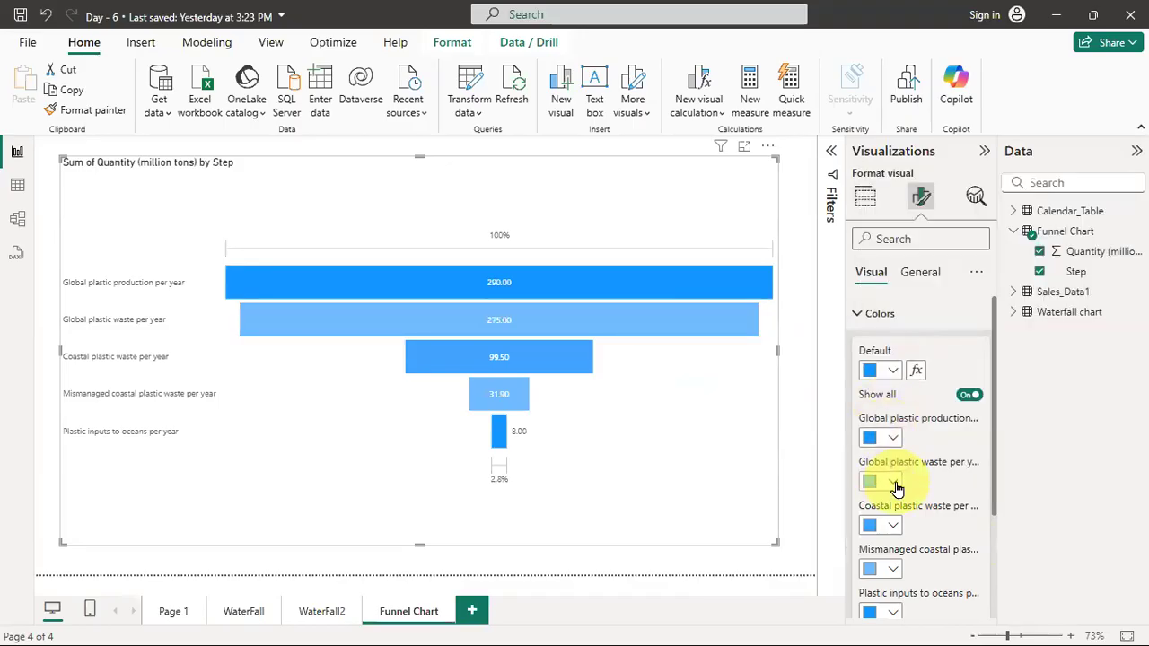
pyautogui.click(891, 439)
pyautogui.click(881, 366)
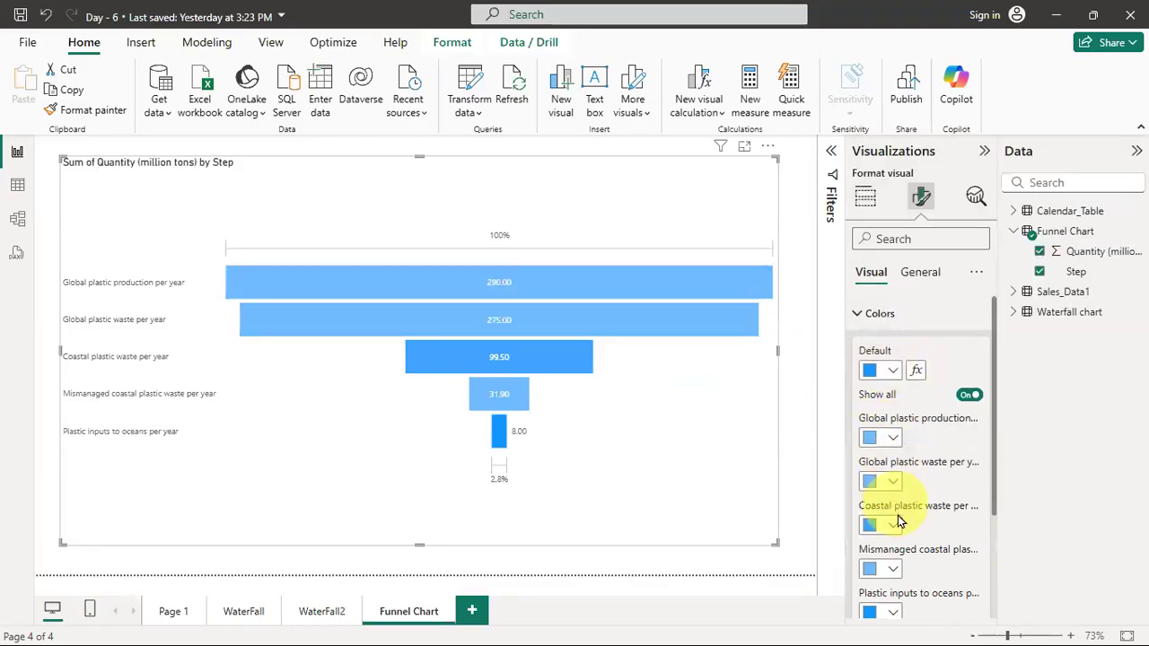
# Apply the same light blue to the Coastal plastic waste and Plastic inputs to oceans bars, and turn off the individual color list.
pyautogui.click(889, 525)
pyautogui.click(882, 453)
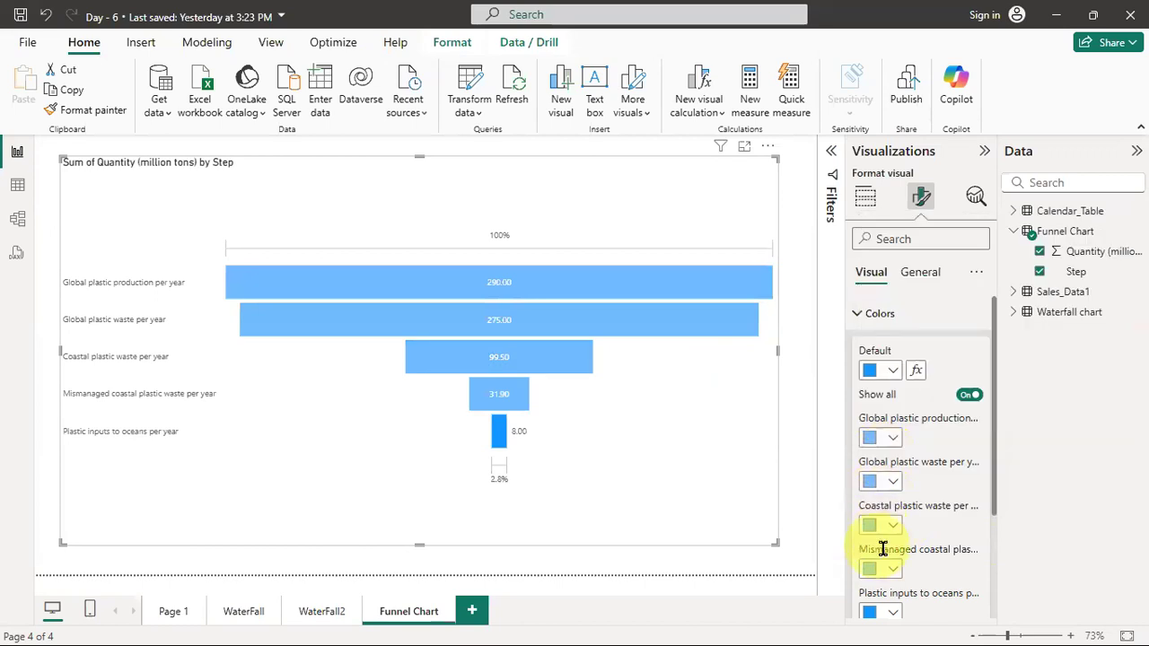
pyautogui.scroll(-2, 873, 549)
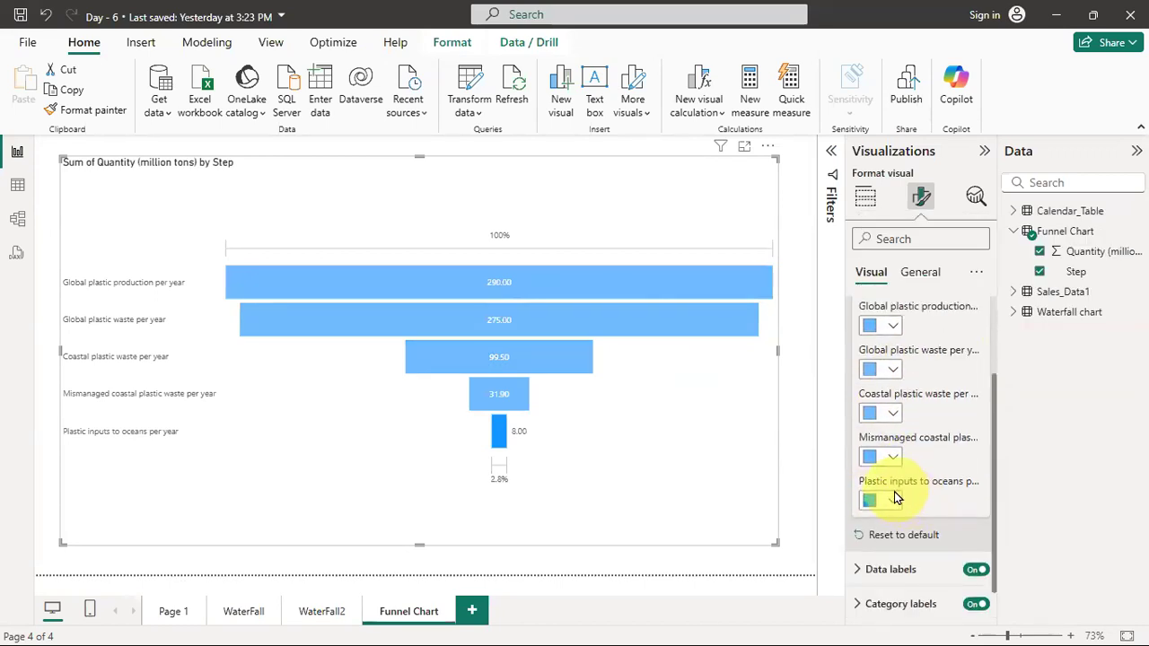
pyautogui.click(893, 501)
pyautogui.click(882, 430)
pyautogui.scroll(5, 980, 466)
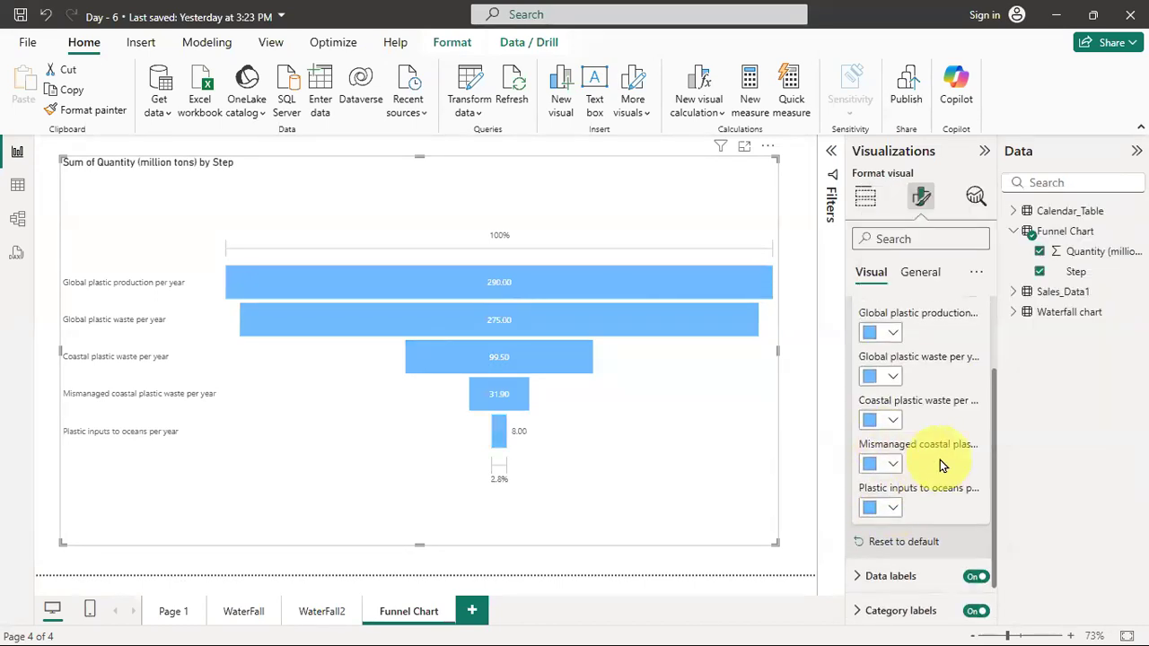
pyautogui.click(974, 398)
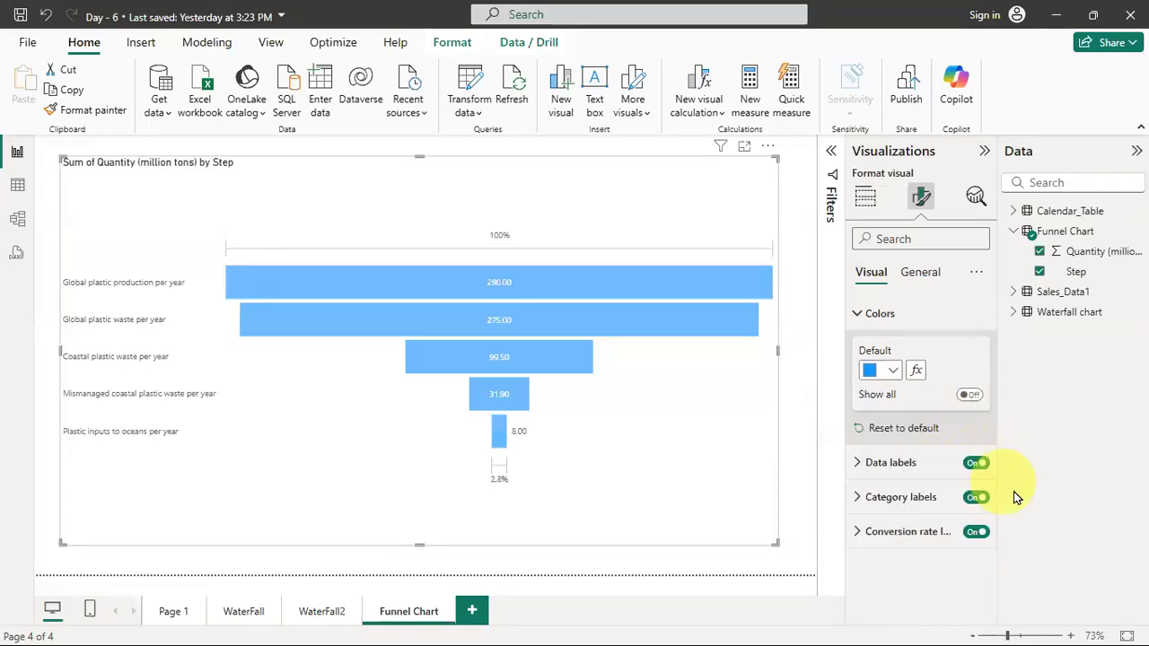
# Set the funnel's data label position to Outside end, comparing it with Inside center.
pyautogui.click(871, 462)
pyautogui.scroll(-2, 934, 401)
pyautogui.click(953, 440)
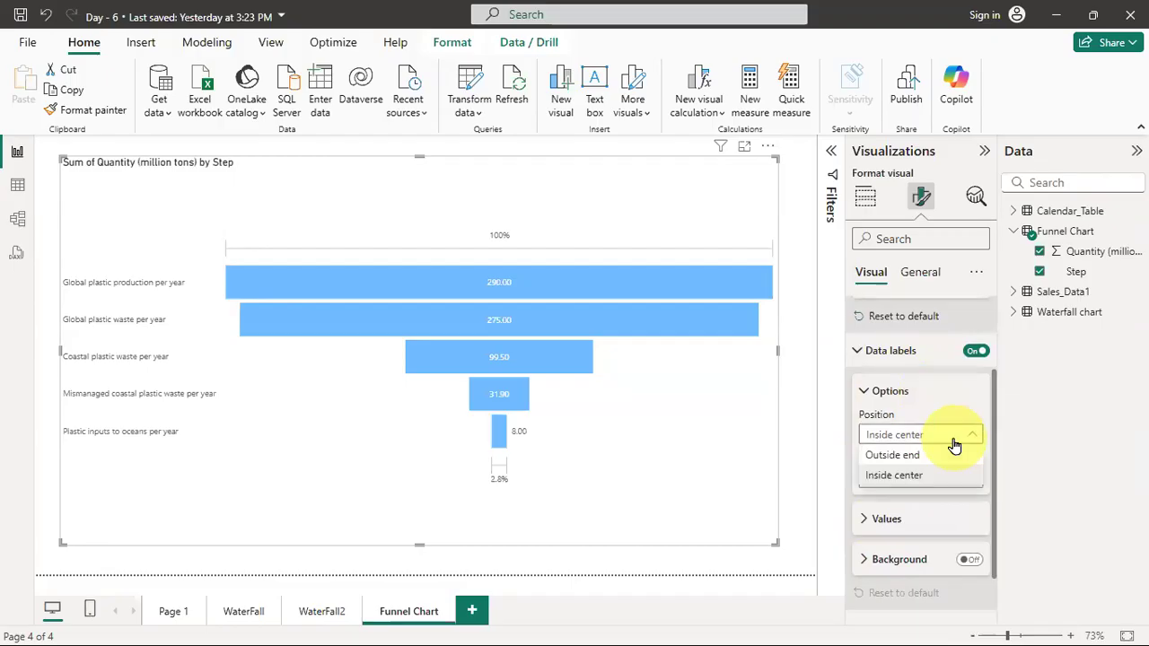
pyautogui.click(946, 456)
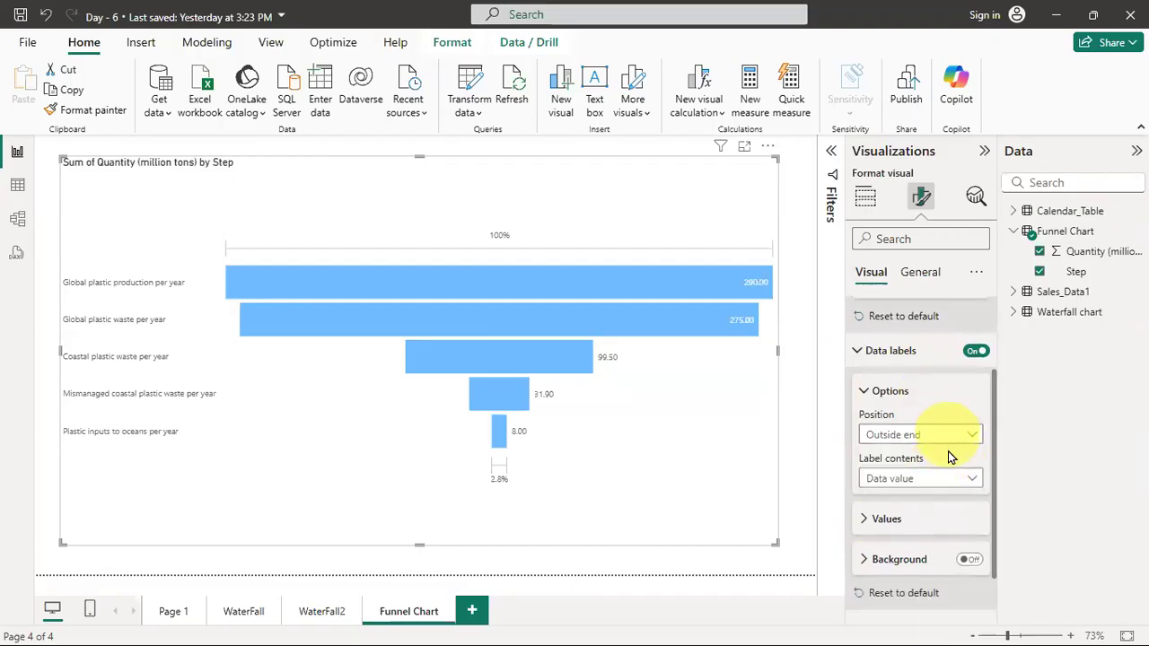
pyautogui.click(948, 435)
pyautogui.click(941, 474)
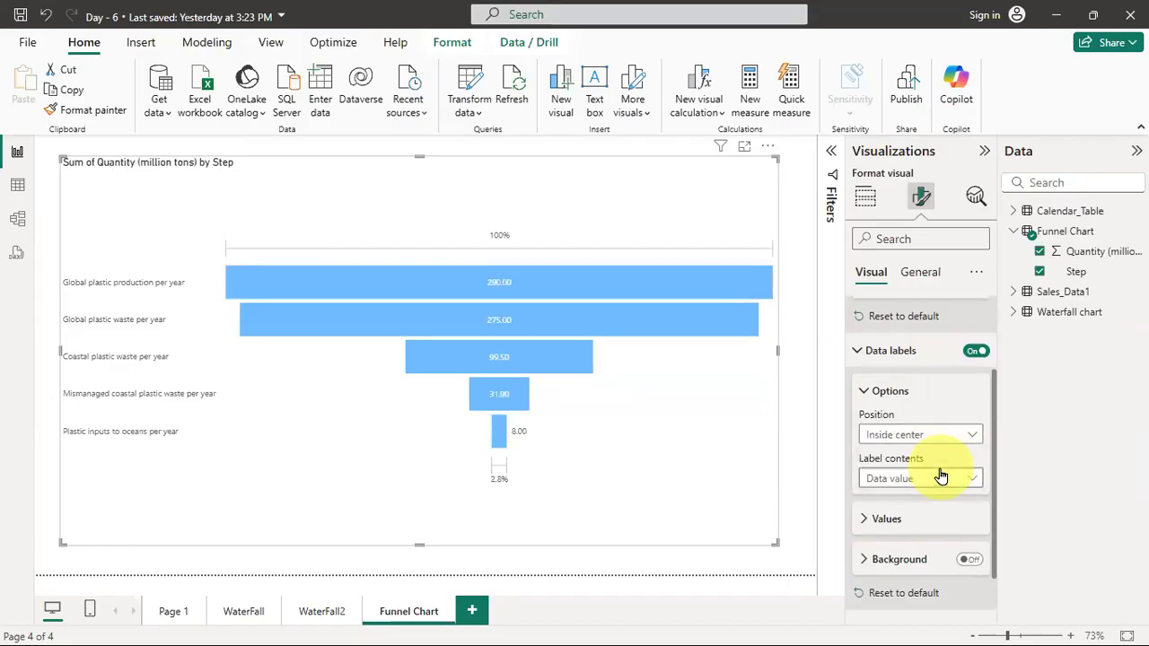
pyautogui.click(938, 437)
pyautogui.click(938, 454)
pyautogui.click(937, 436)
pyautogui.click(938, 454)
# Set the data label contents to "Data value, percent of first" after trying Percent of first and Percent of previous.
pyautogui.click(942, 480)
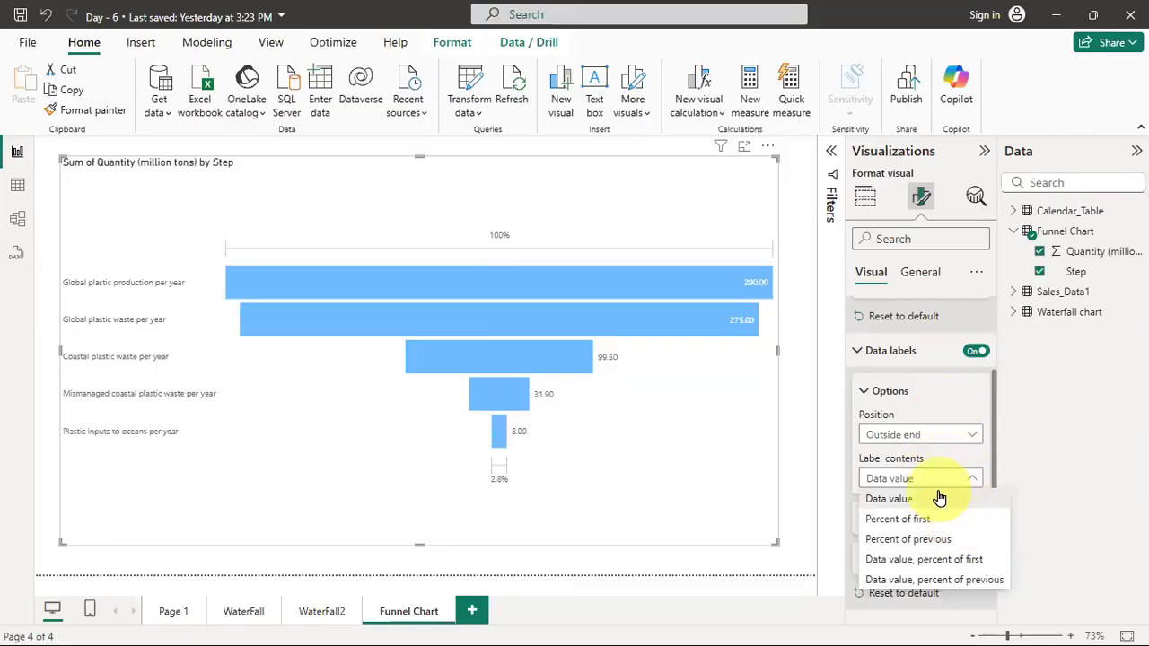
pyautogui.click(957, 525)
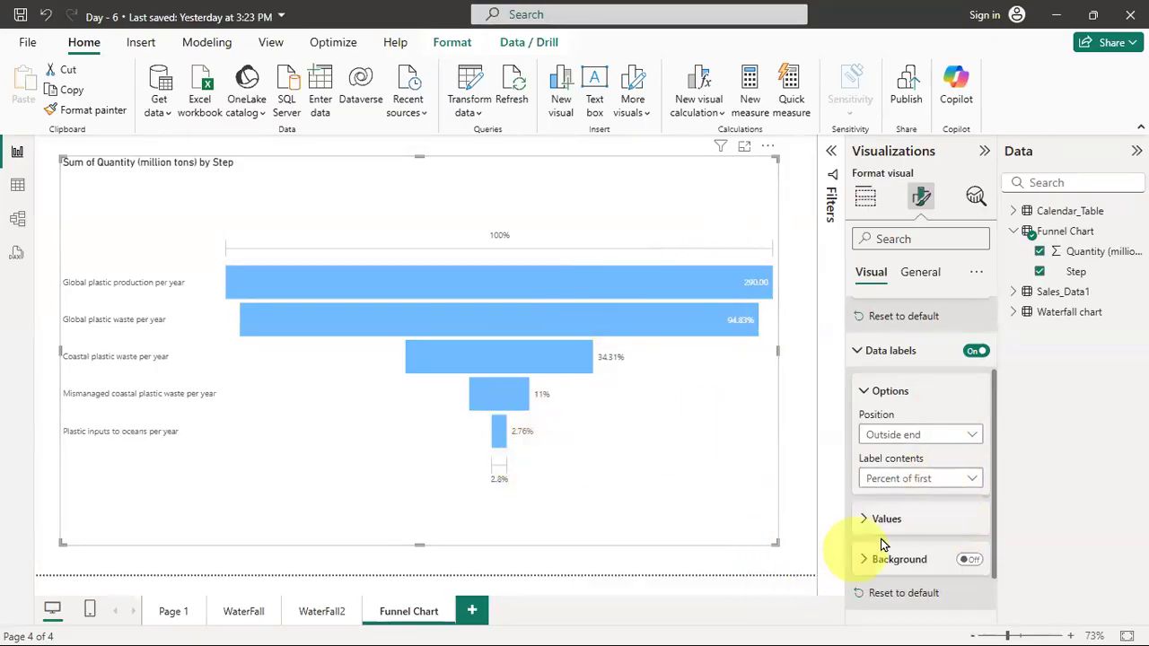
pyautogui.moveTo(614, 290)
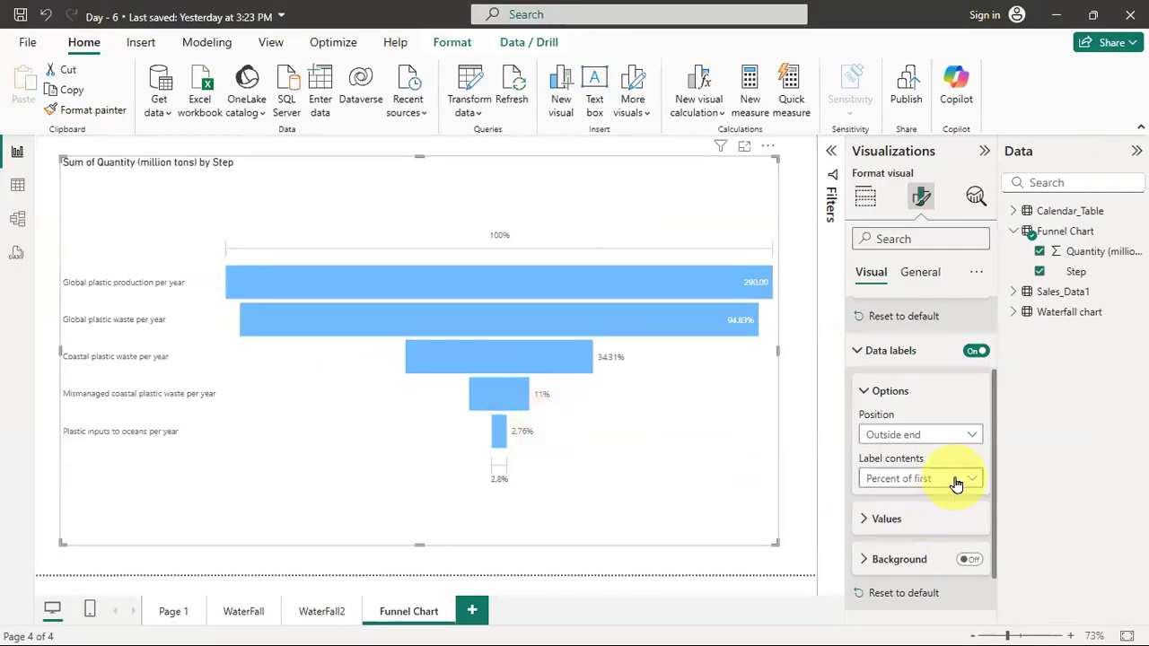
pyautogui.click(959, 481)
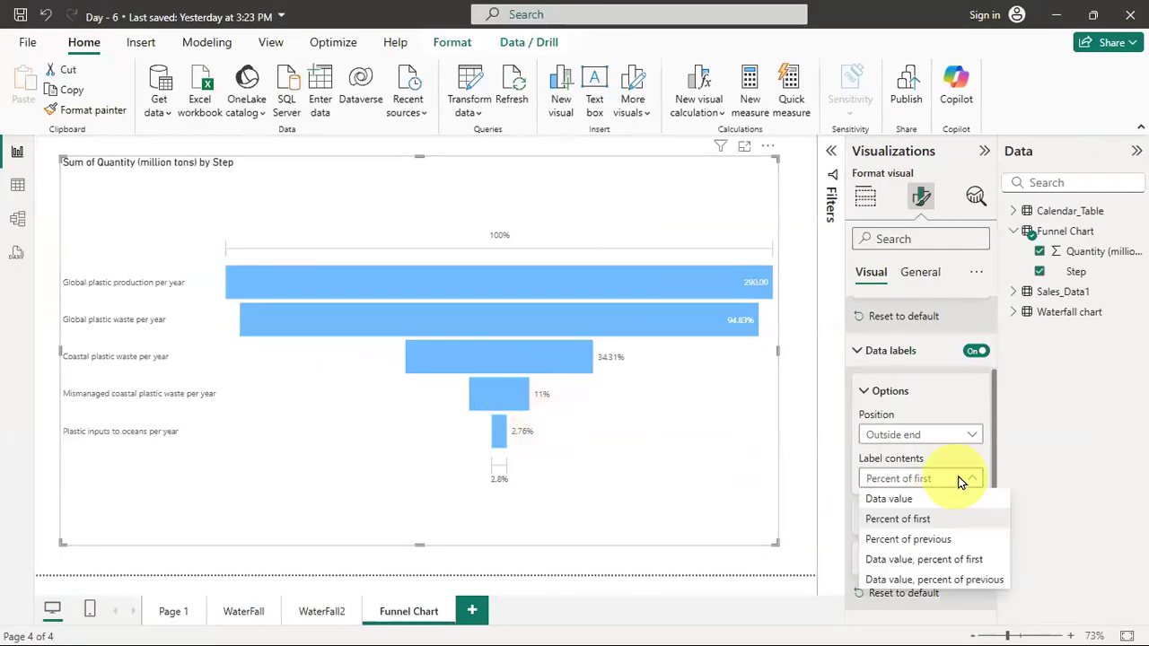
pyautogui.click(968, 539)
pyautogui.click(969, 488)
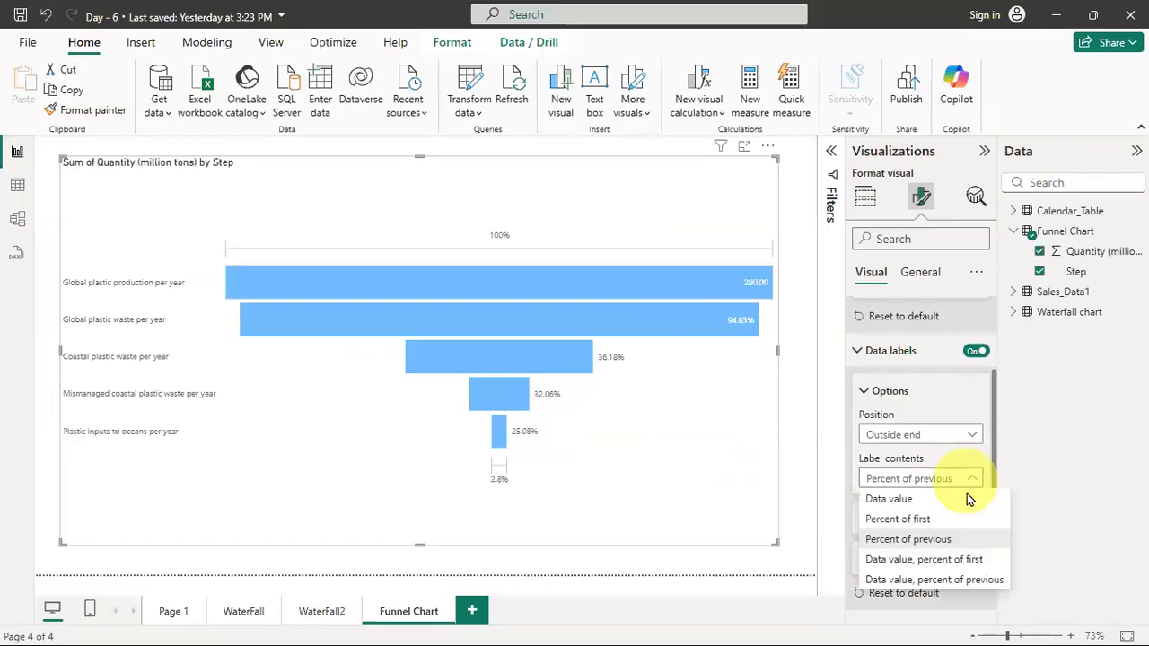
pyautogui.click(969, 560)
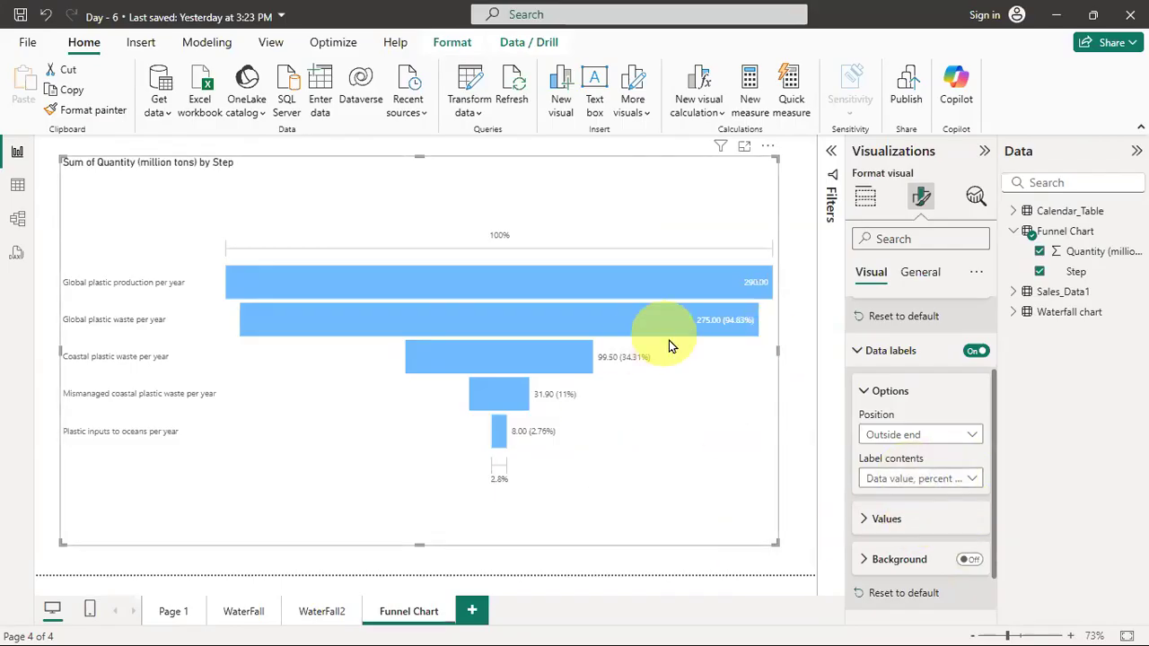
# Set the funnel's data label contents to Data value and the label position to Inside center.
pyautogui.click(910, 481)
pyautogui.click(914, 505)
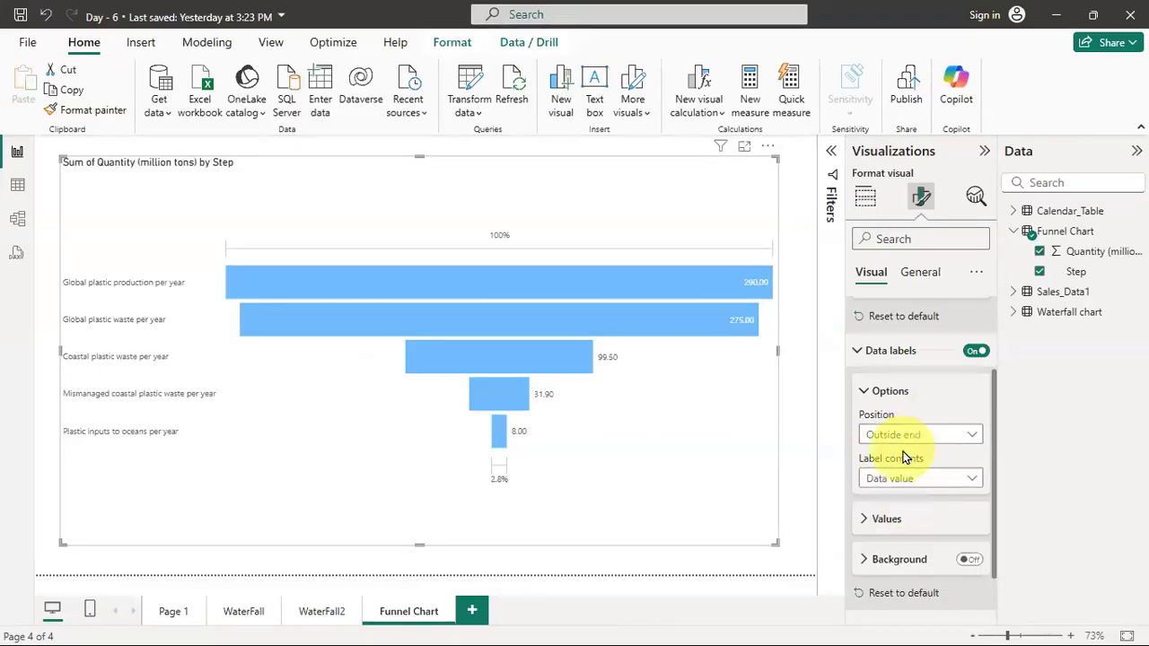
pyautogui.click(911, 442)
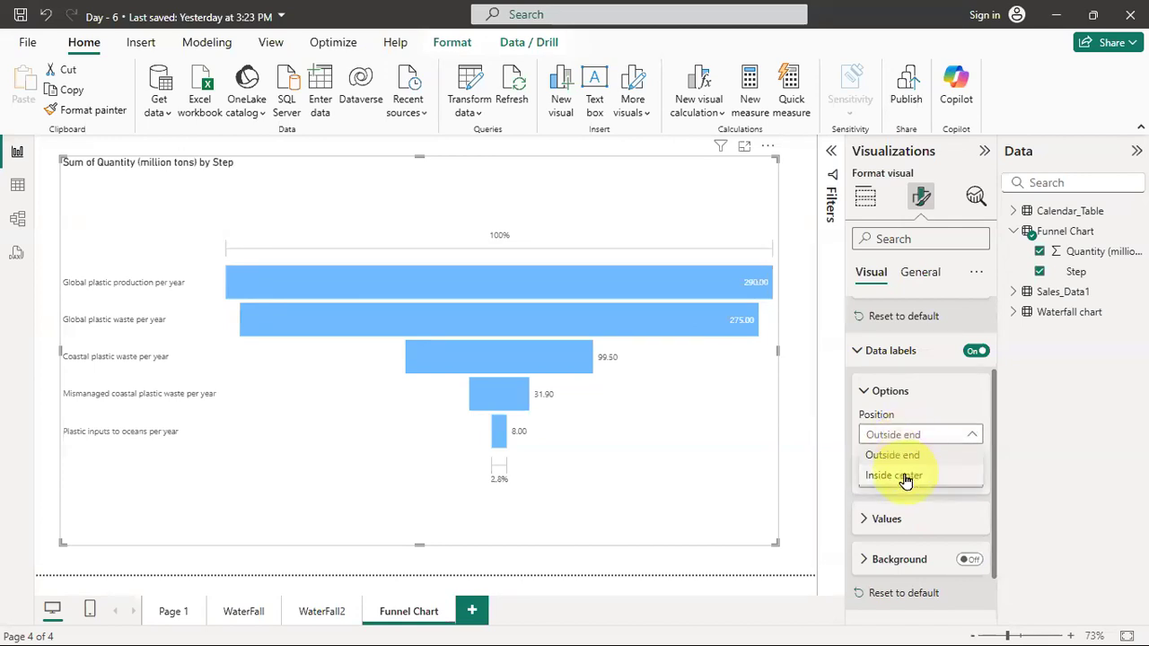
pyautogui.click(907, 477)
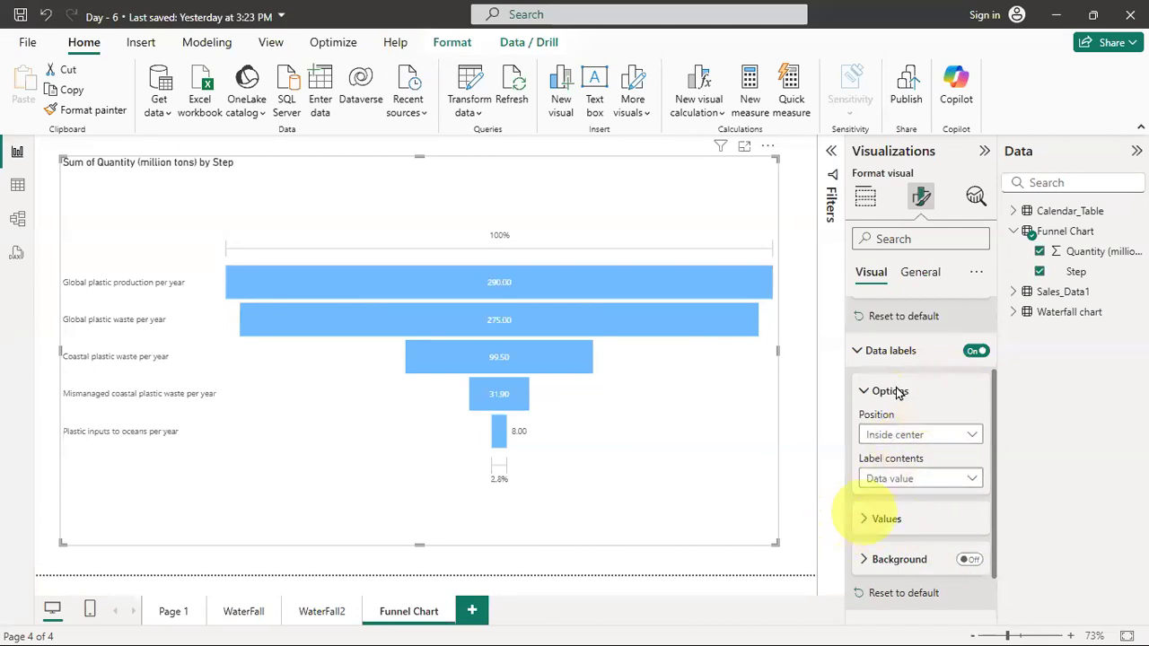
pyautogui.click(868, 352)
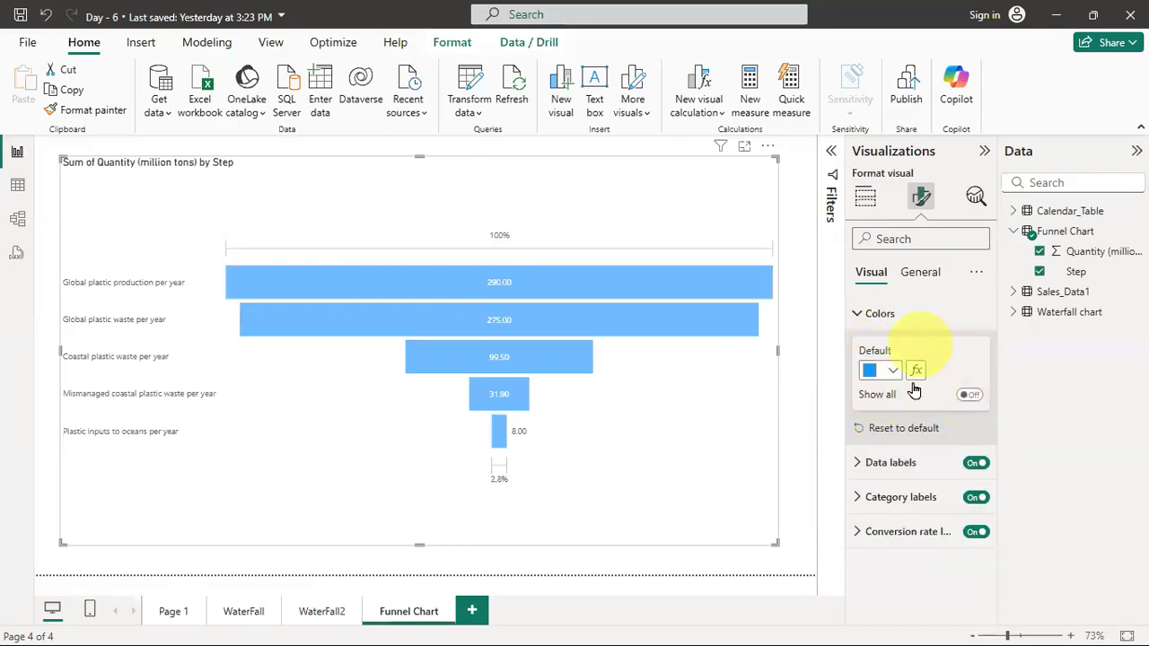
# Make the funnel chart's category labels bold.
pyautogui.click(861, 499)
pyautogui.scroll(-1, 896, 446)
pyautogui.scroll(-2, 896, 438)
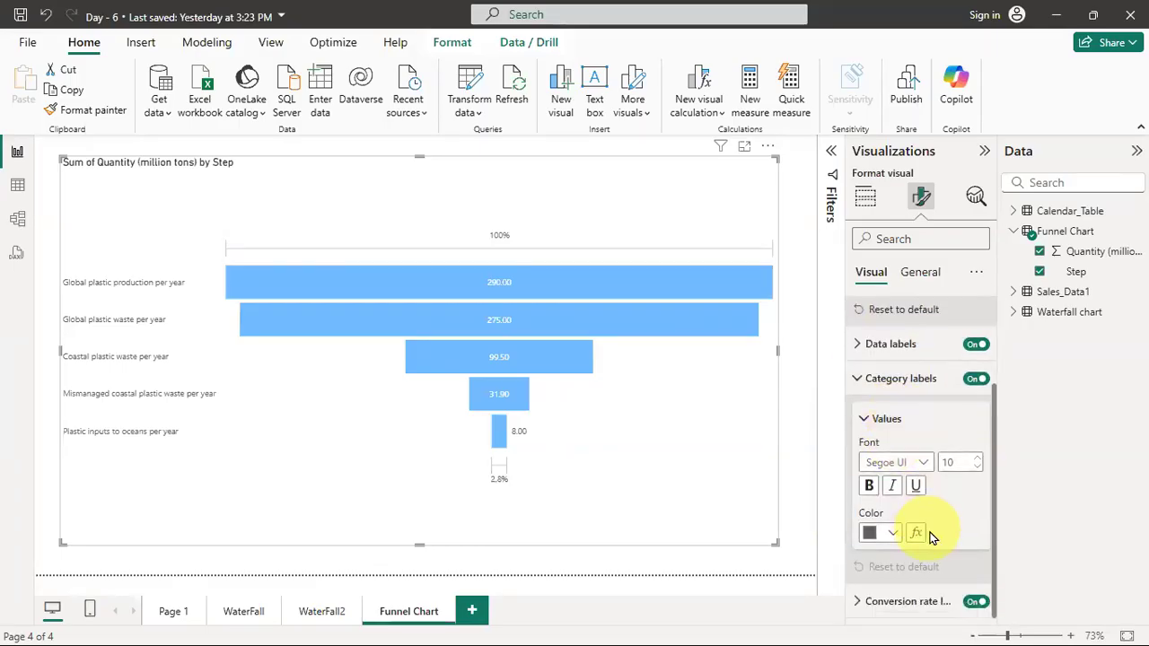
pyautogui.click(870, 486)
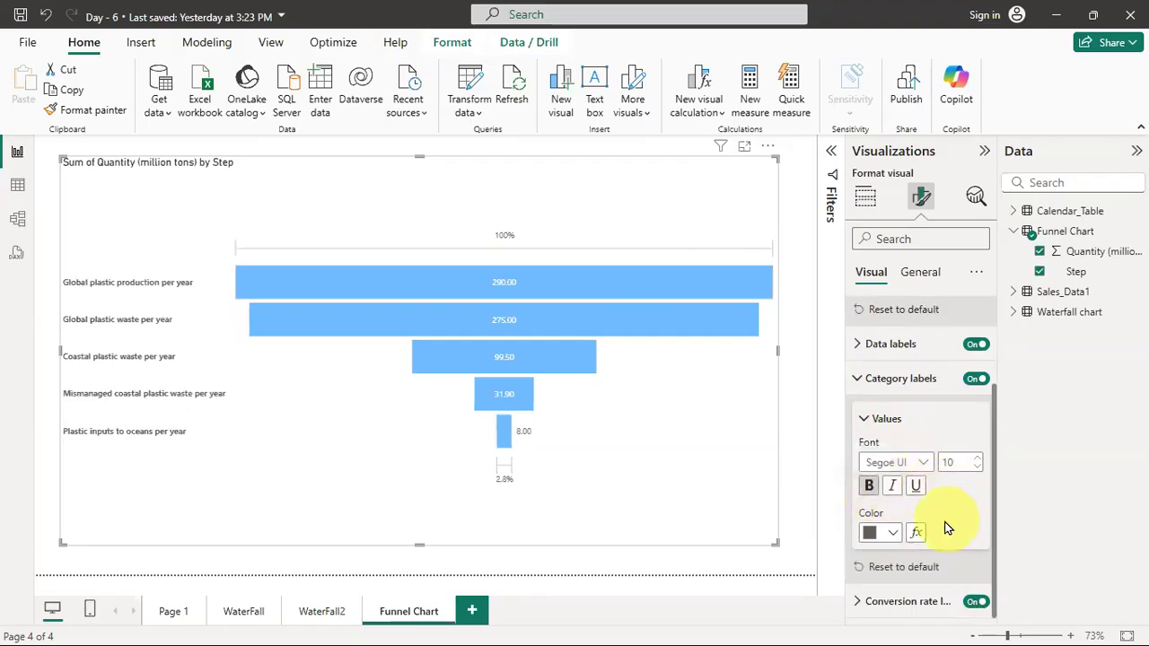
# Make the conversion rate labels bold and italic, and collapse the expanded formatting sections.
pyautogui.click(857, 600)
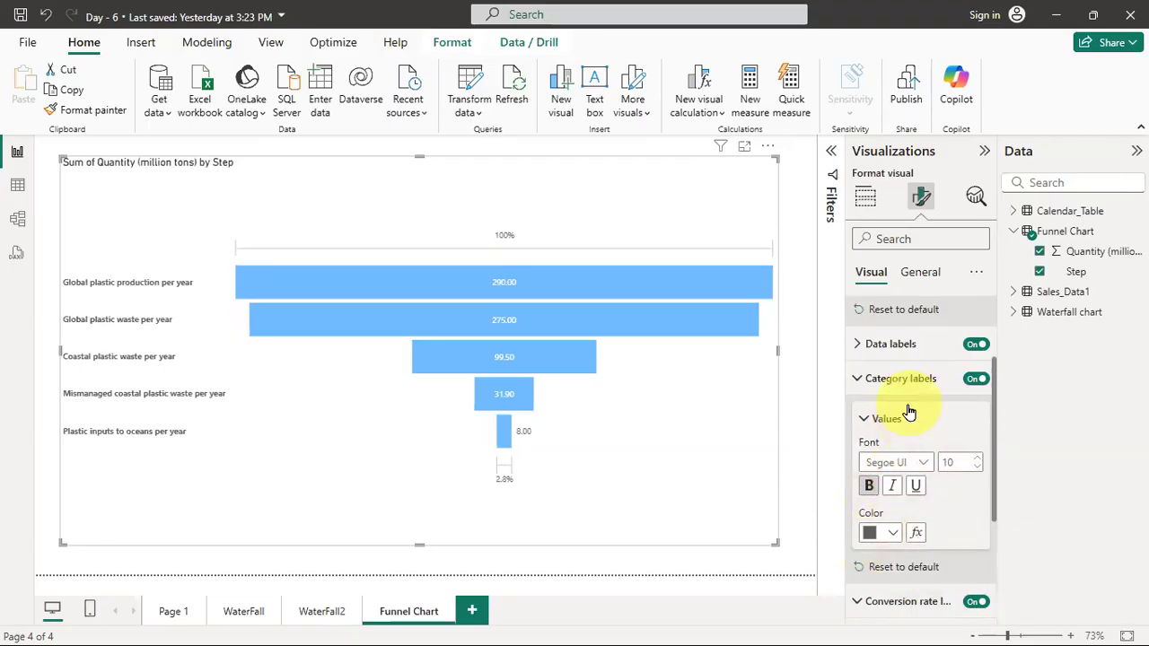
pyautogui.scroll(-5, 910, 410)
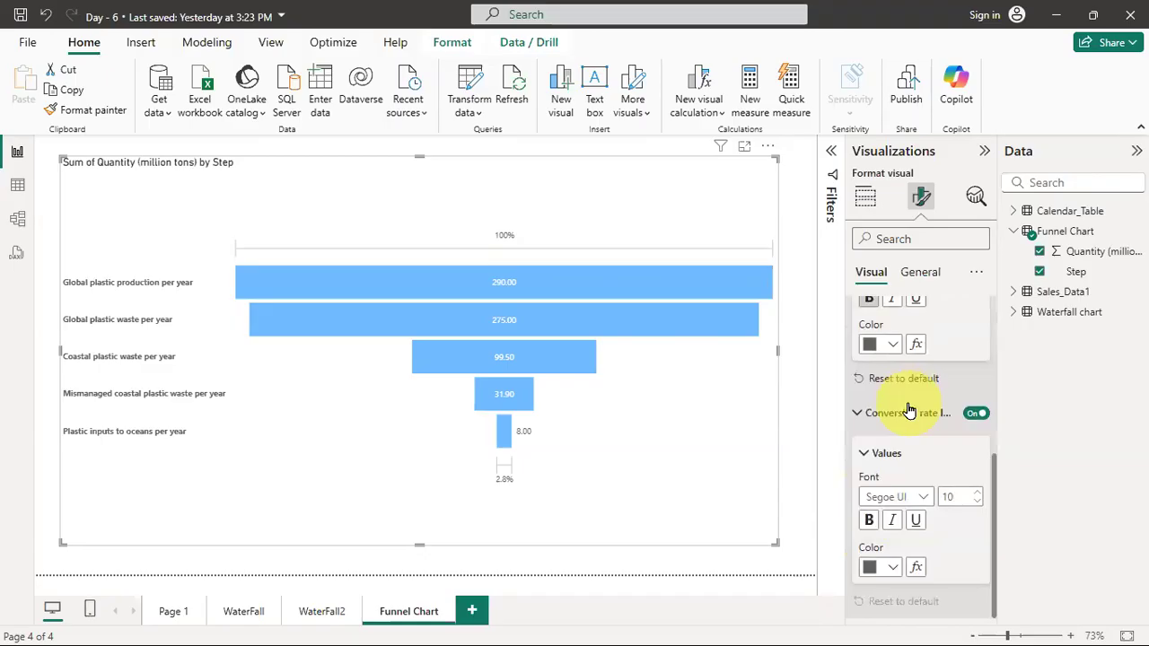
pyautogui.click(868, 522)
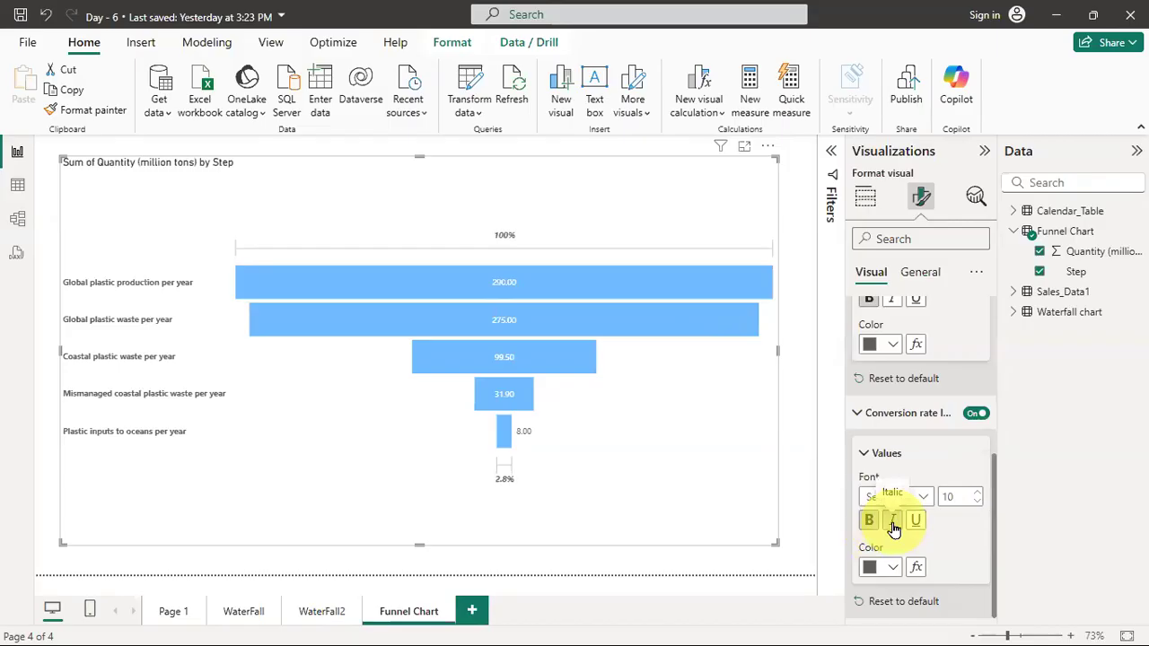
pyautogui.click(893, 525)
pyautogui.click(857, 416)
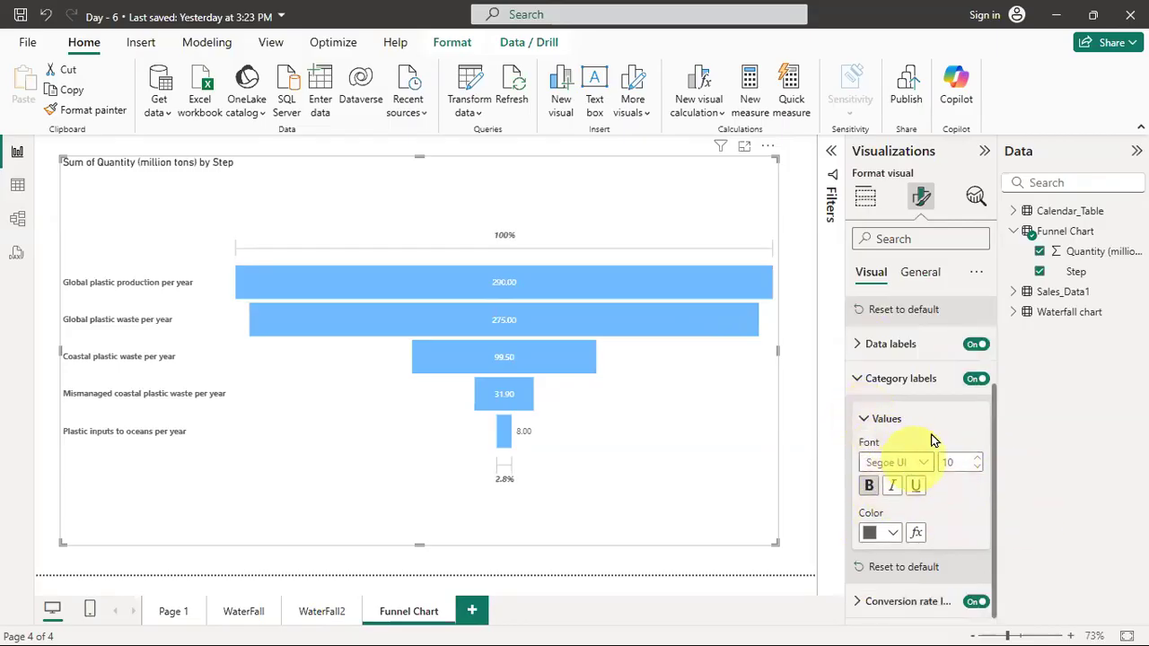
pyautogui.scroll(2, 951, 445)
pyautogui.click(902, 496)
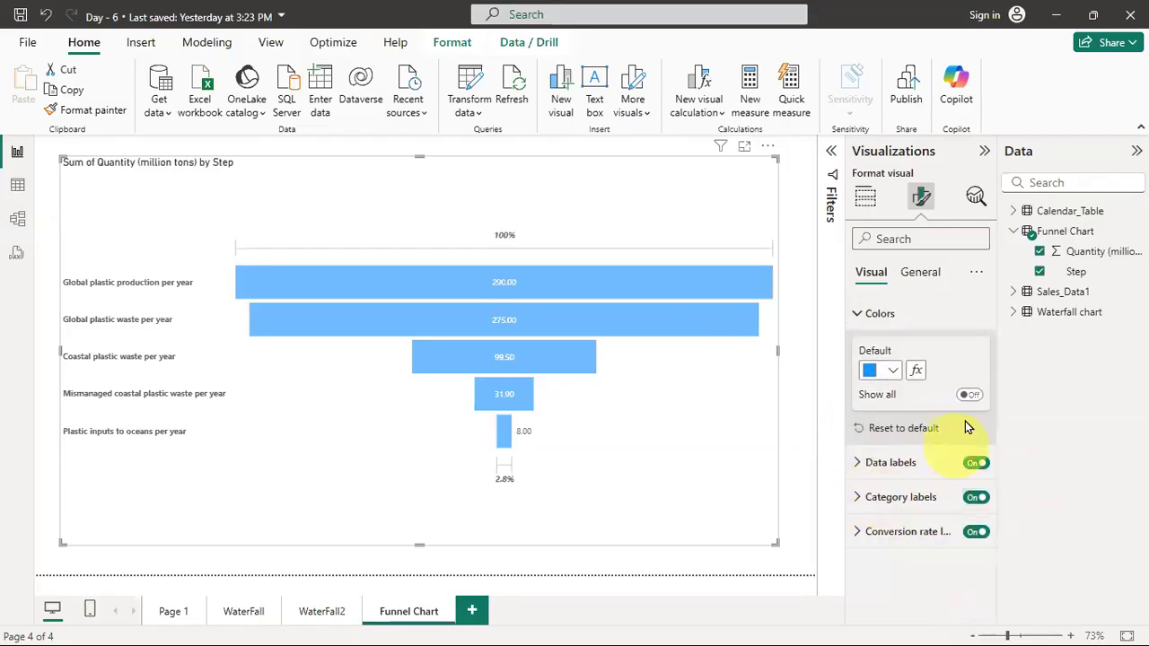
pyautogui.click(860, 314)
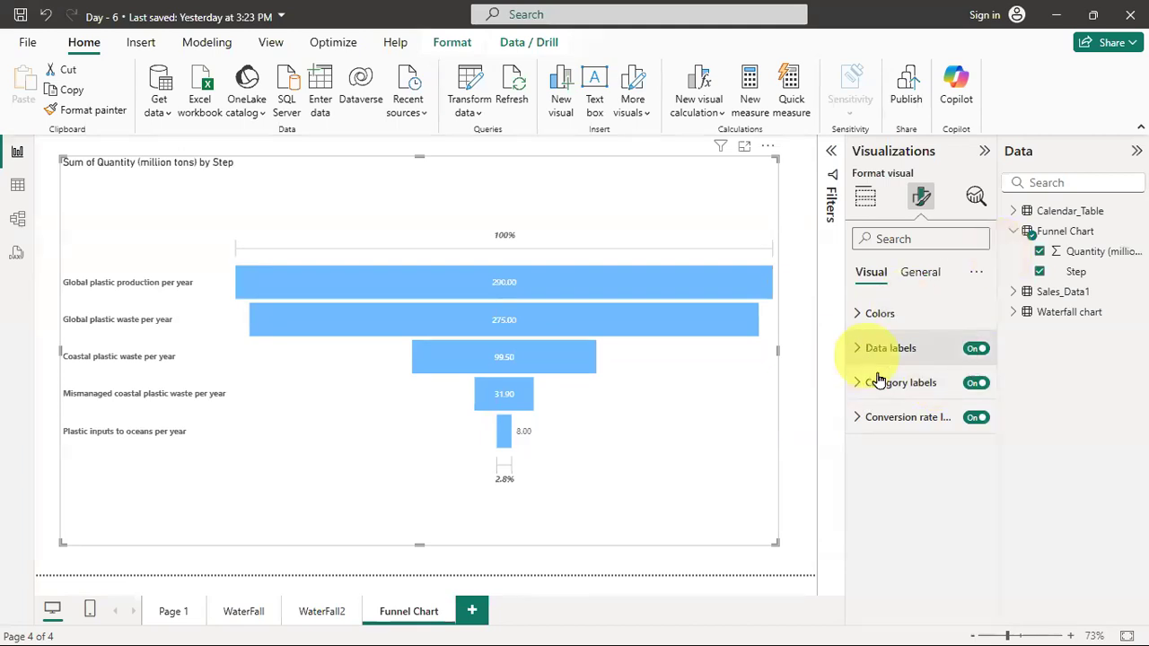
# Check the Global plastic production bar's tooltip, and switch the chart's tooltips off and back on.
pyautogui.moveTo(432, 283)
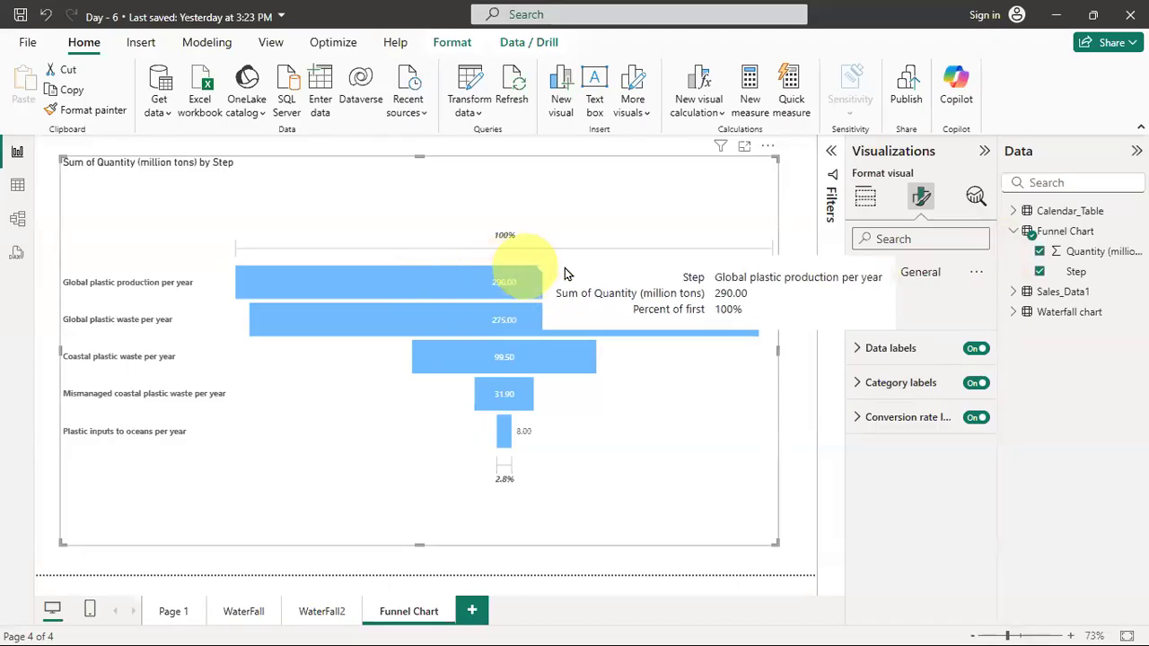
pyautogui.click(918, 272)
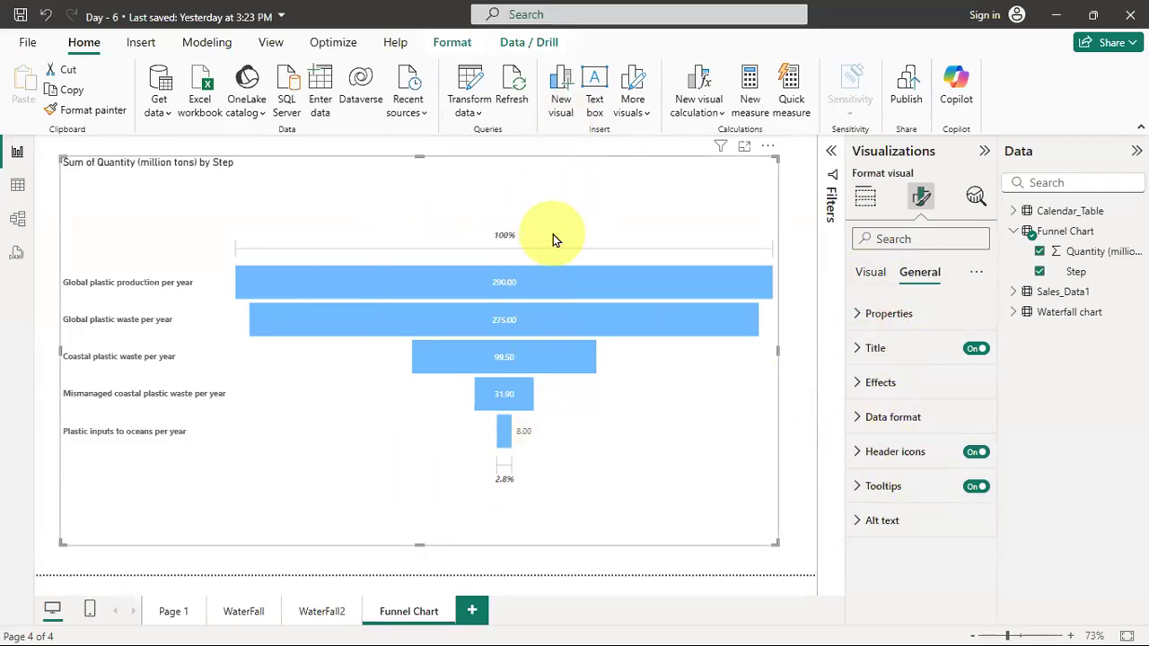
pyautogui.click(870, 271)
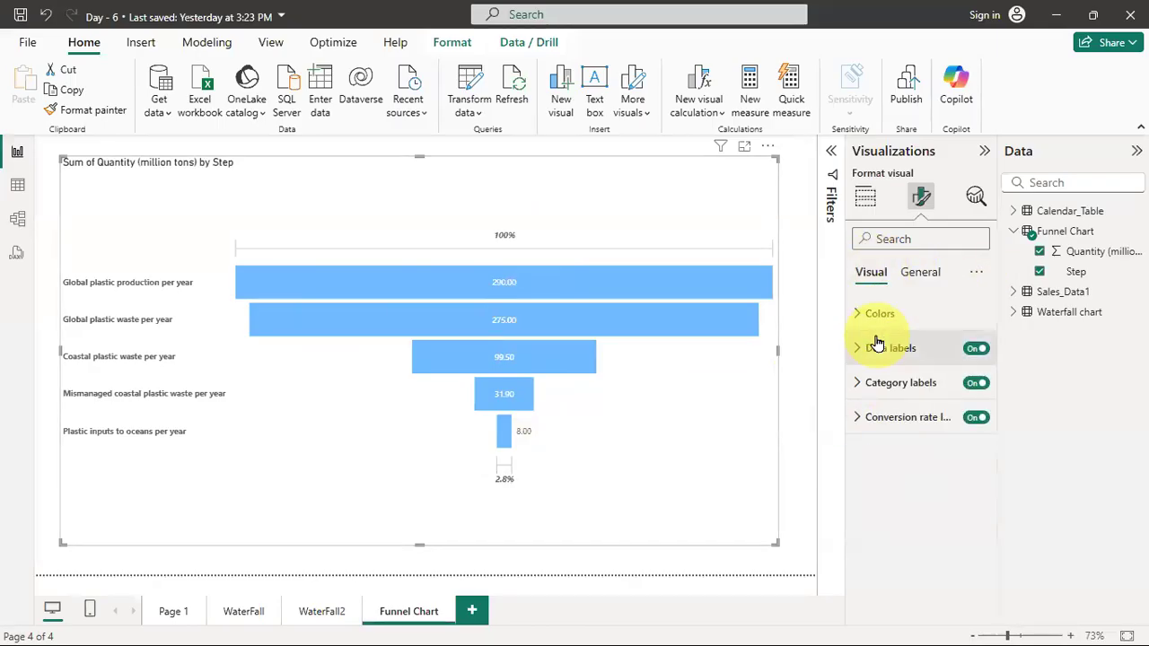
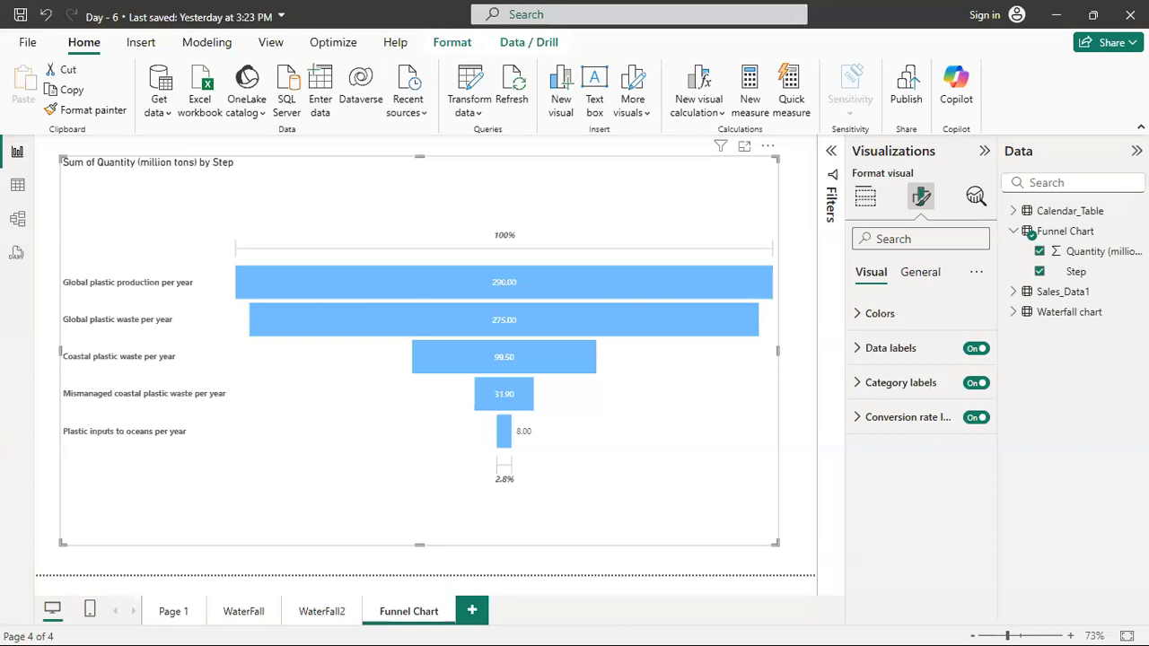
pyautogui.moveTo(559, 279)
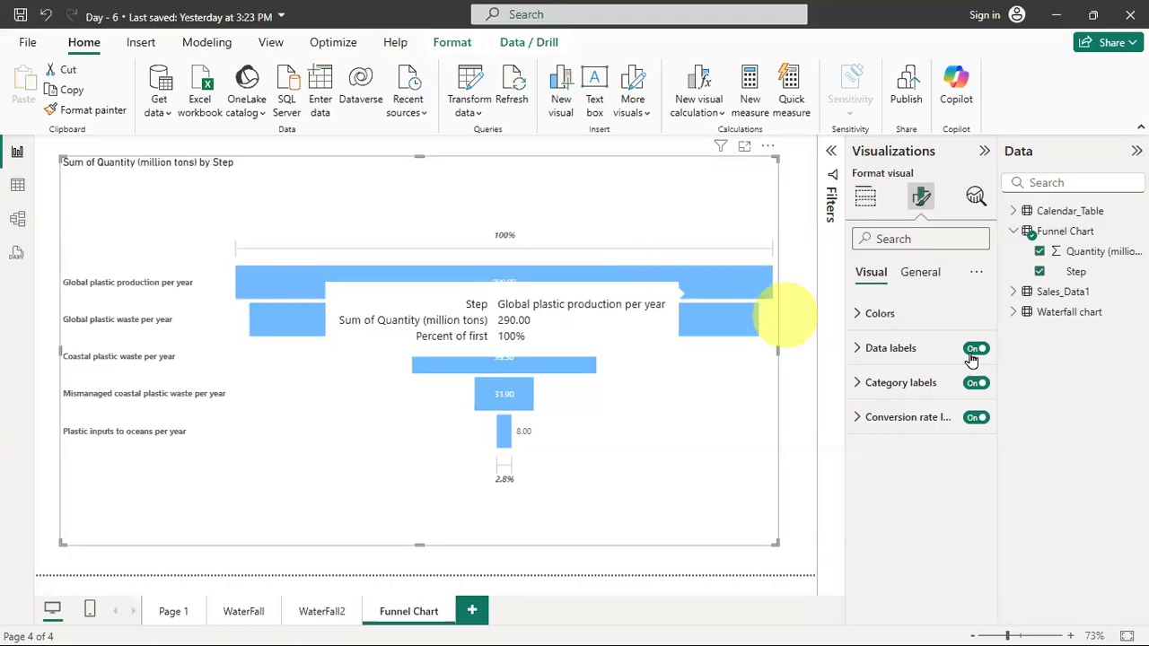
pyautogui.click(923, 275)
pyautogui.click(977, 487)
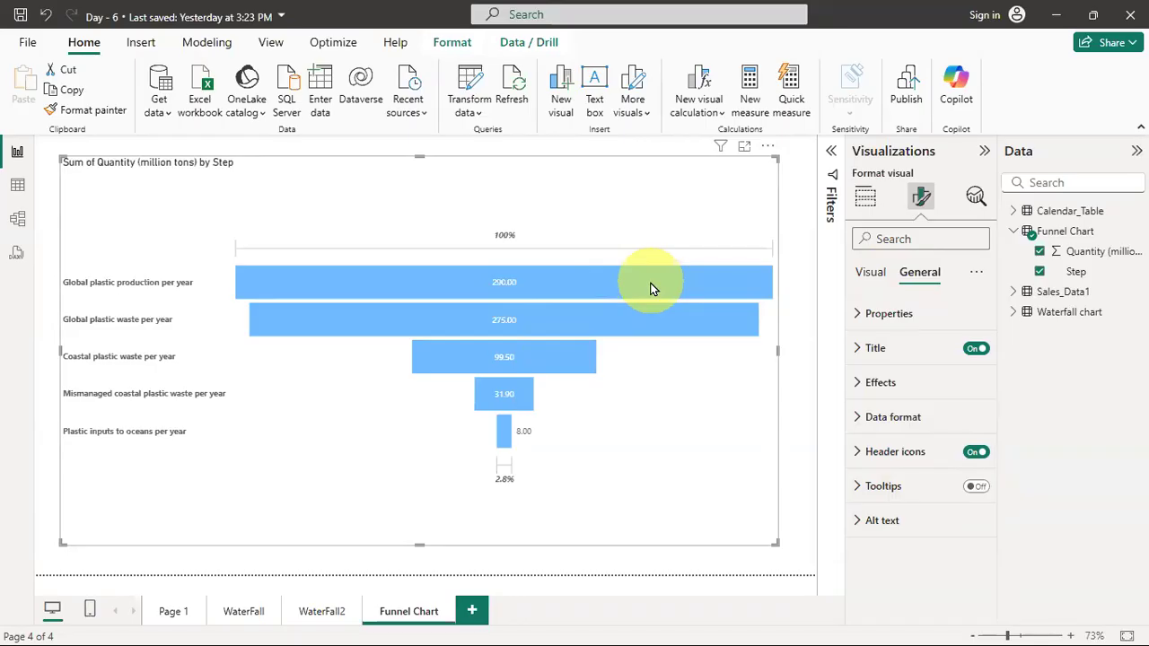
pyautogui.click(977, 488)
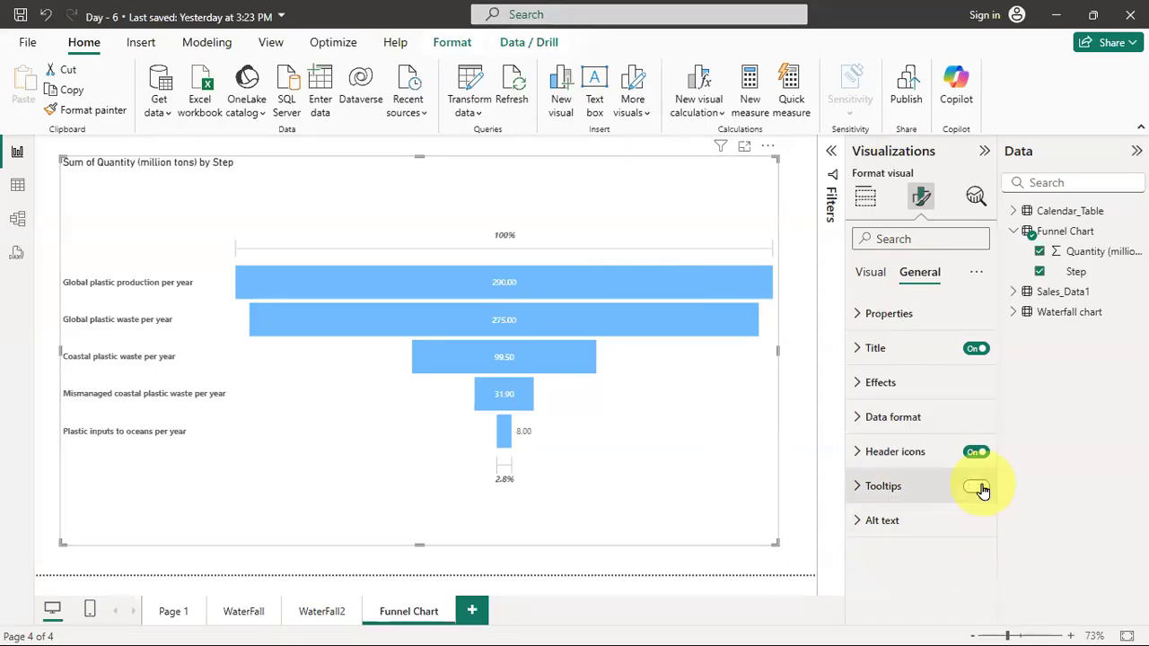
# Examine the tooltips of the funnel bars for their quantity, percent of first and percent of previous.
pyautogui.moveTo(651, 288)
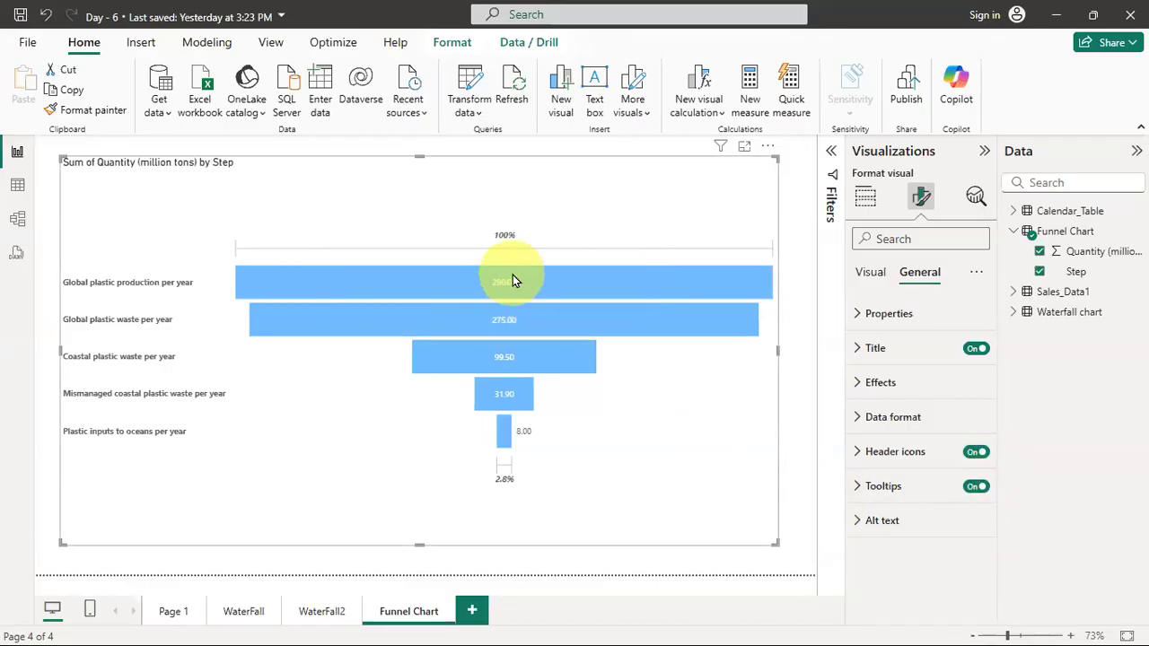
pyautogui.moveTo(451, 331)
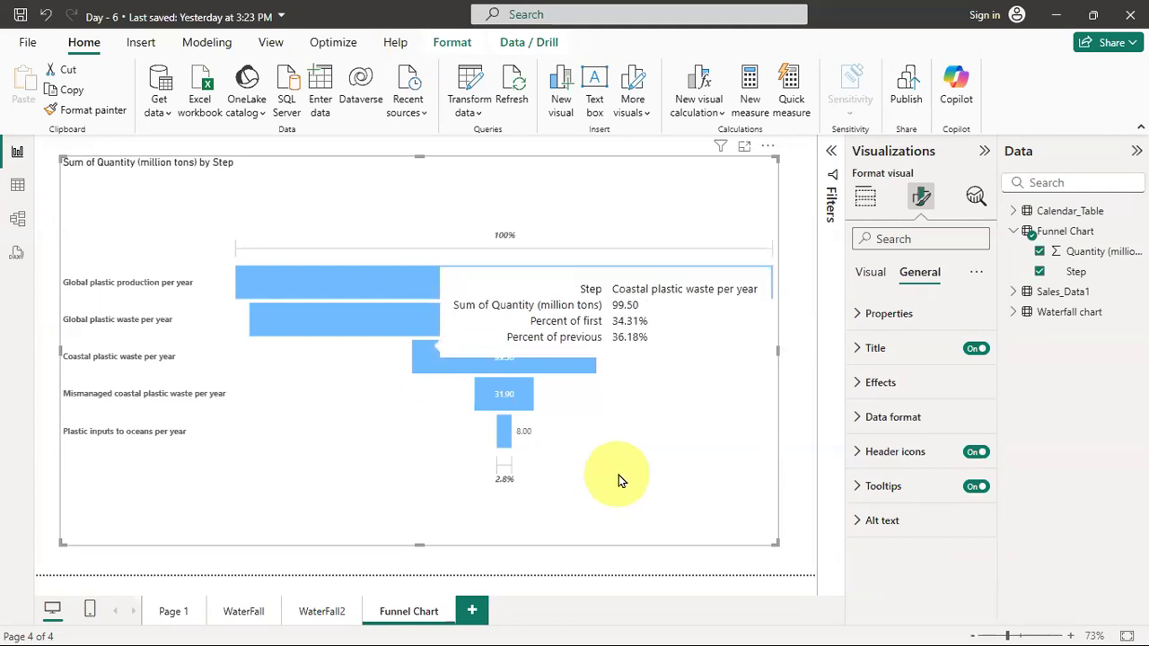
pyautogui.moveTo(291, 296)
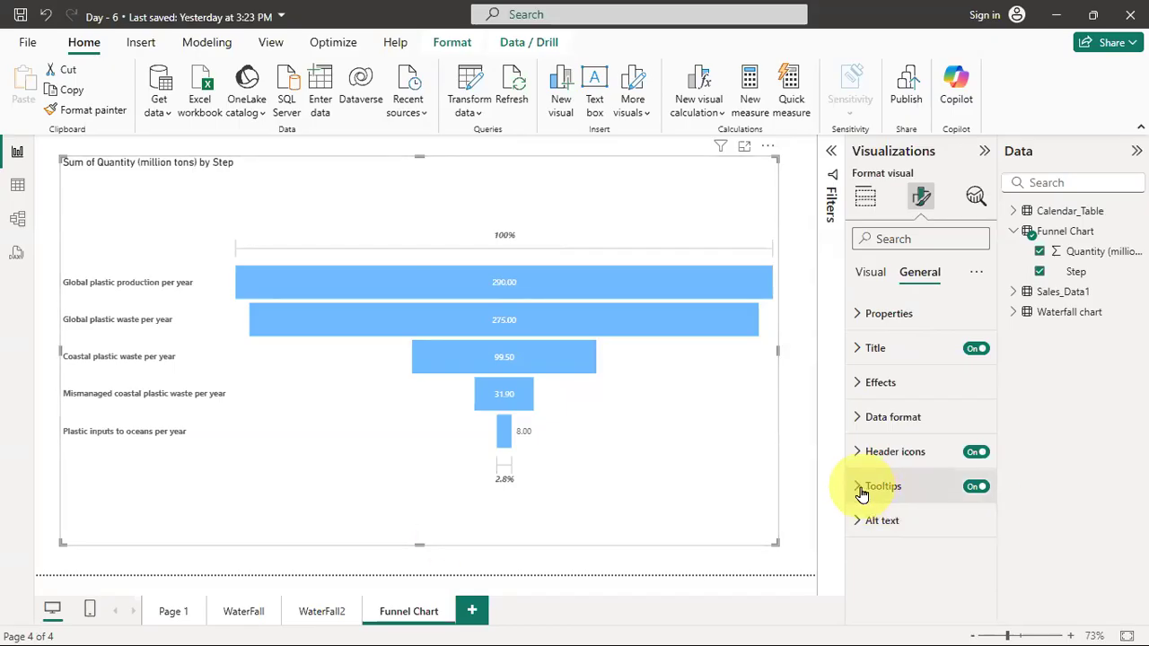
pyautogui.click(869, 272)
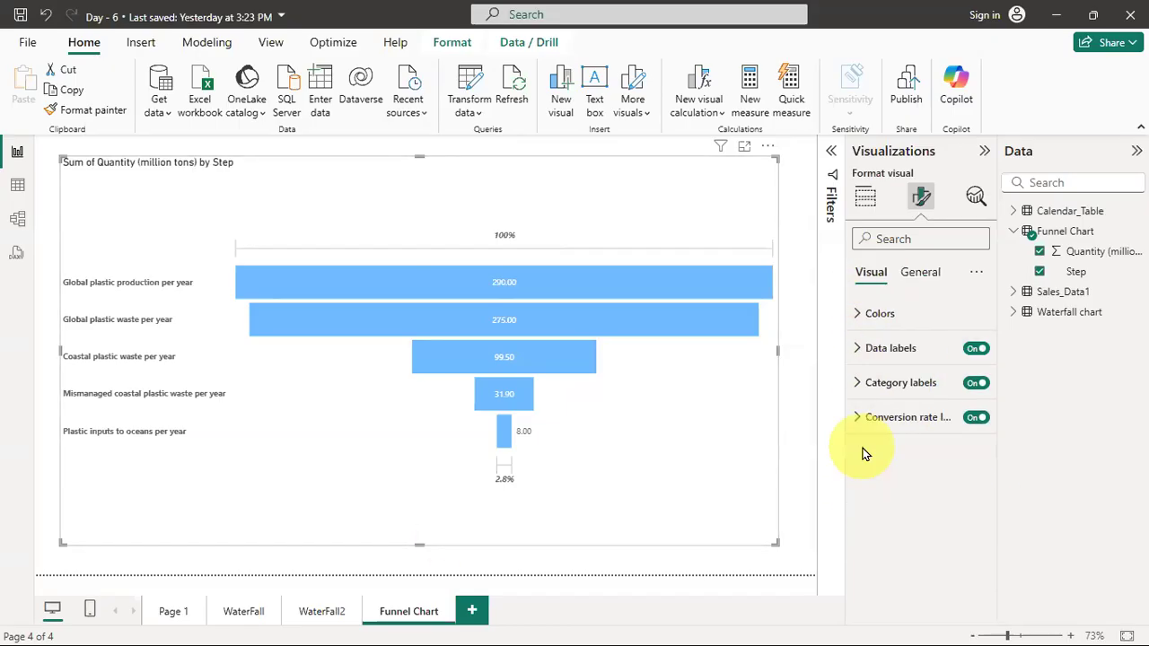
pyautogui.moveTo(500, 392)
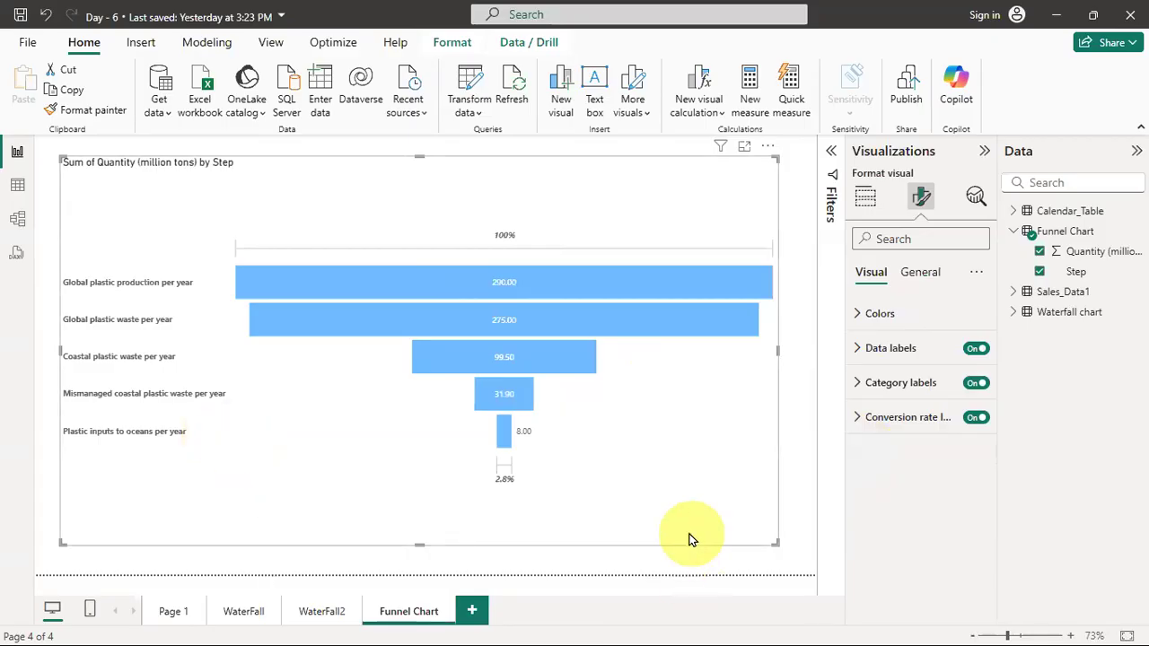
# Add a blank report page, and switch to File Explorer to open Data for Scatter_Chart_Data.xlsx from the Day 6 folder in Excel.
pyautogui.click(475, 614)
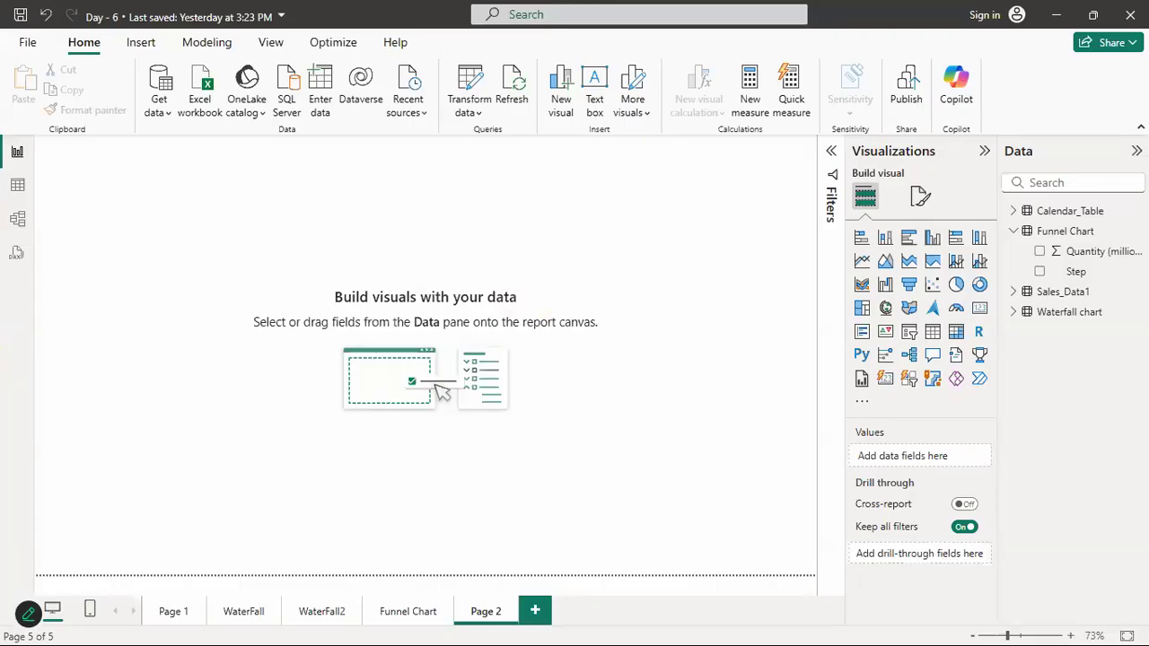
pyautogui.hotkey('alt', 'Tab')
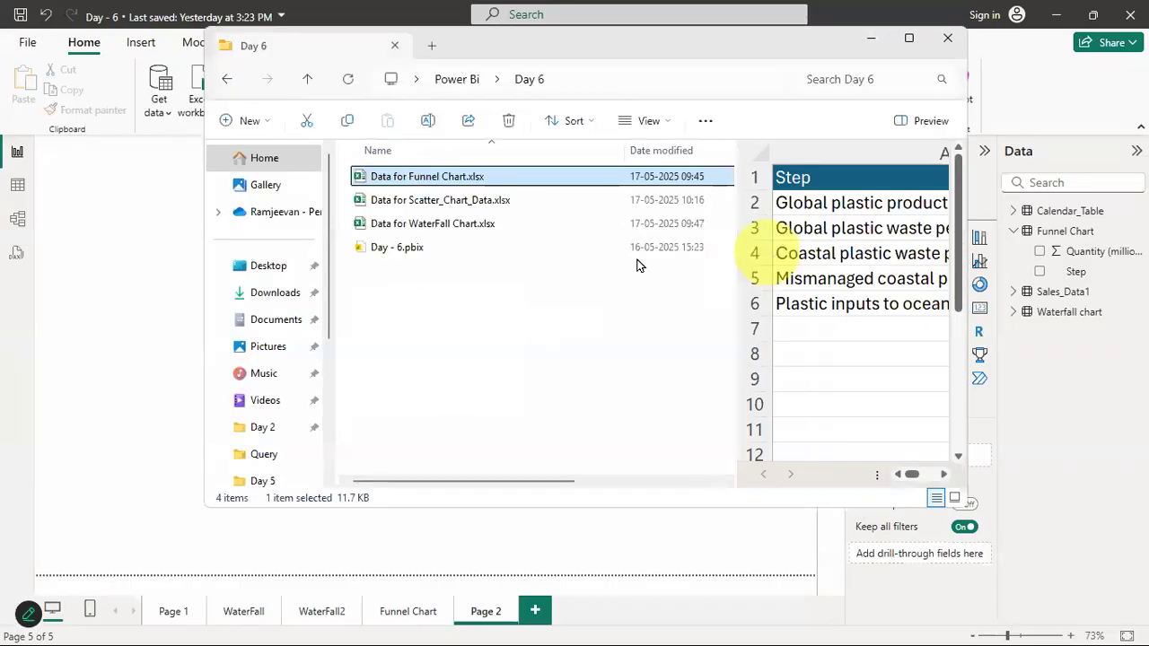
pyautogui.click(429, 205)
pyautogui.click(428, 205)
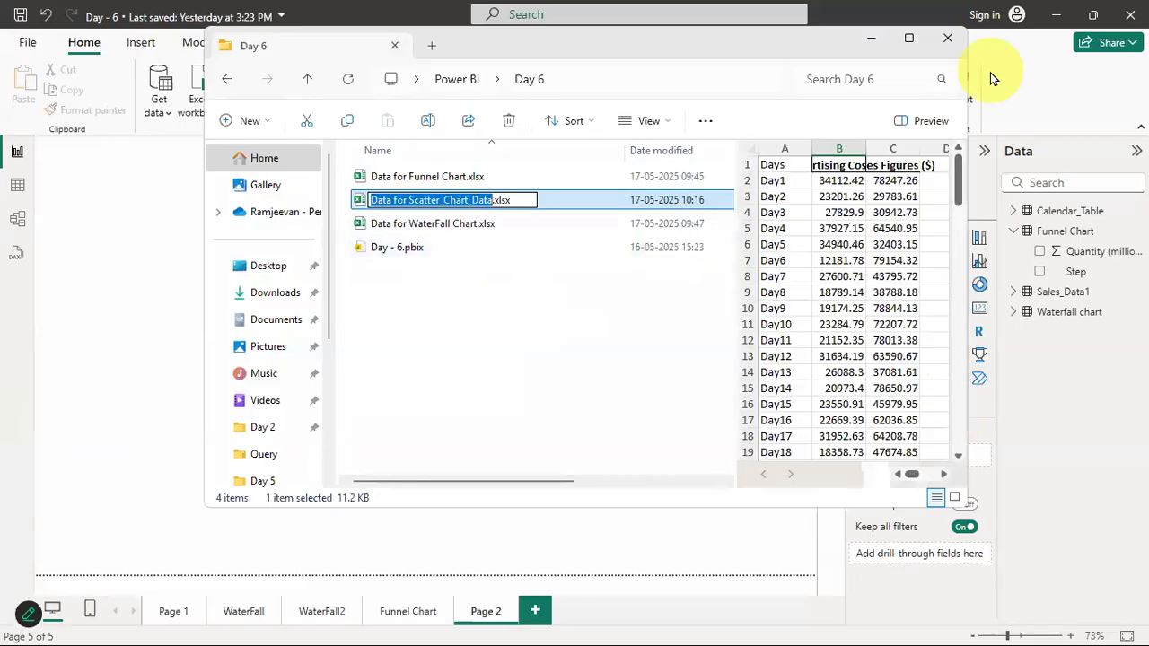
pyautogui.click(915, 42)
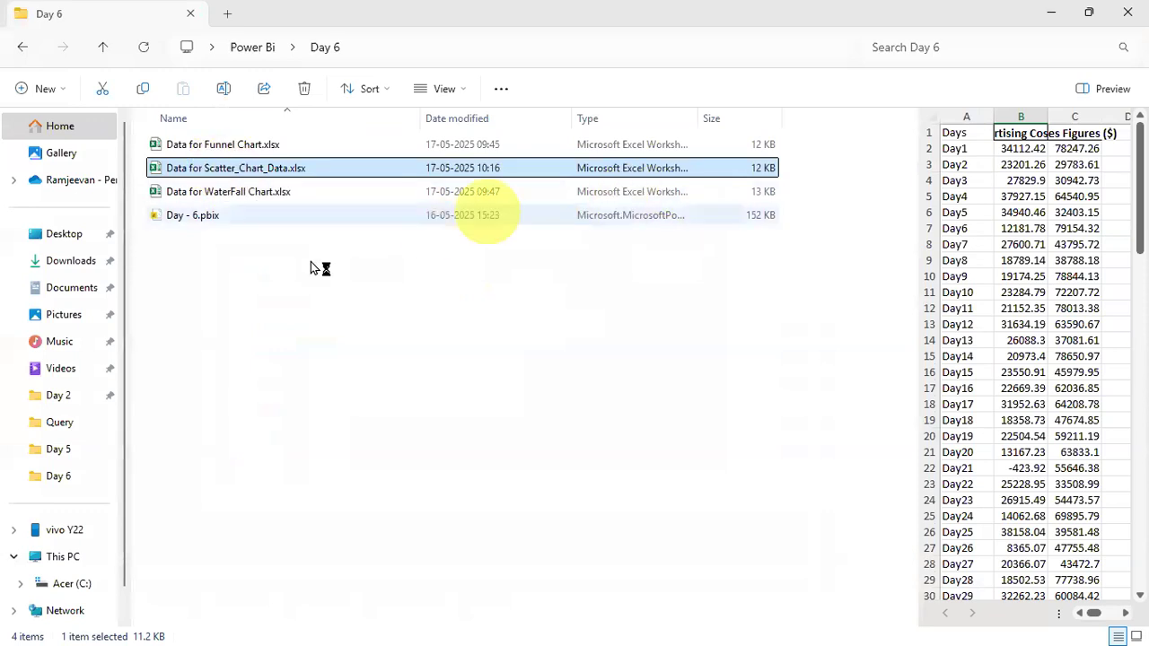
pyautogui.hotkey('alt', 'Tab')
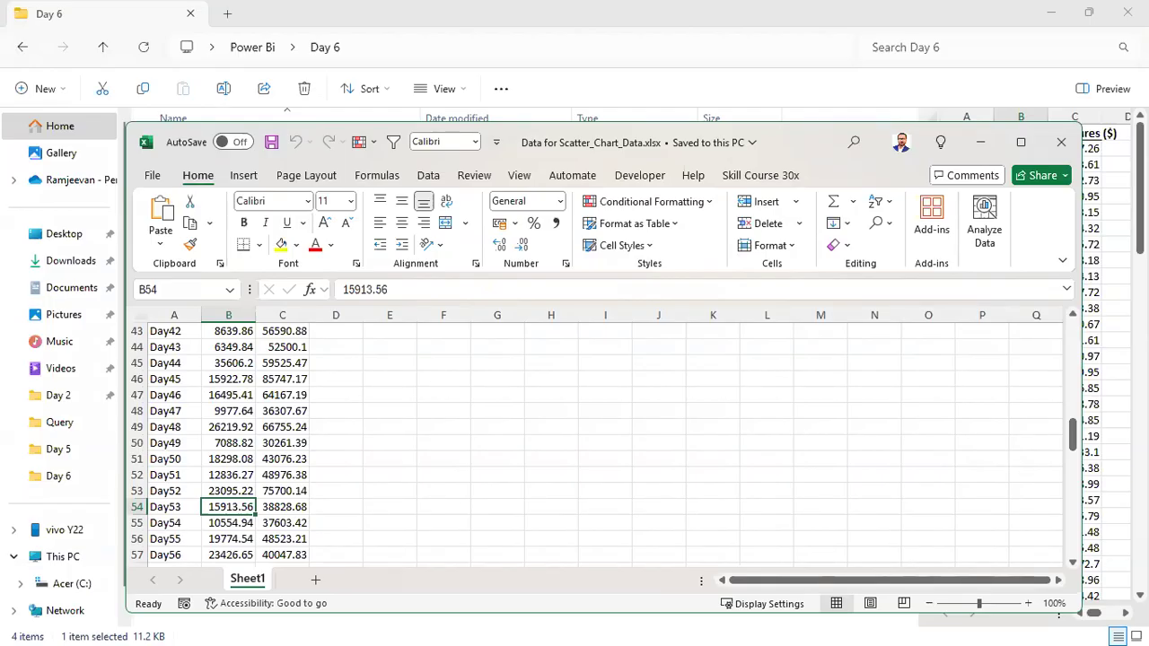
pyautogui.hotkey('alt', 'Tab')
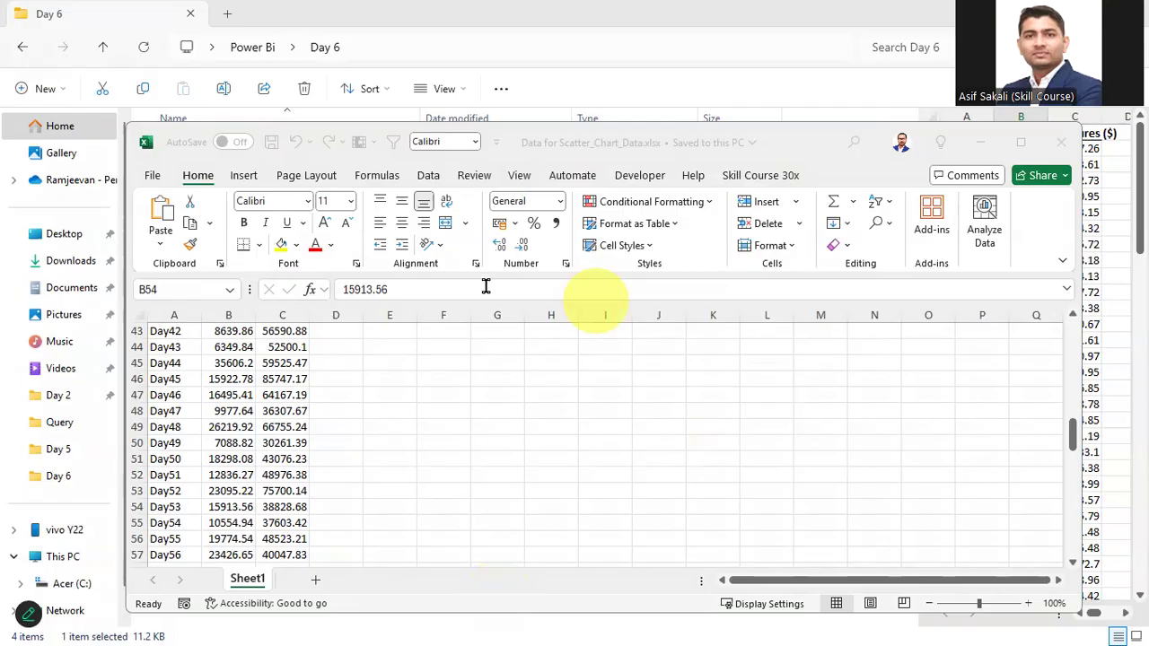
# Maximize the scatter data workbook, autofit all columns on Sheet1 to show the full headers, and select cell A1.
pyautogui.click(826, 137)
pyautogui.doubleClick(826, 137)
pyautogui.scroll(14, 210, 349)
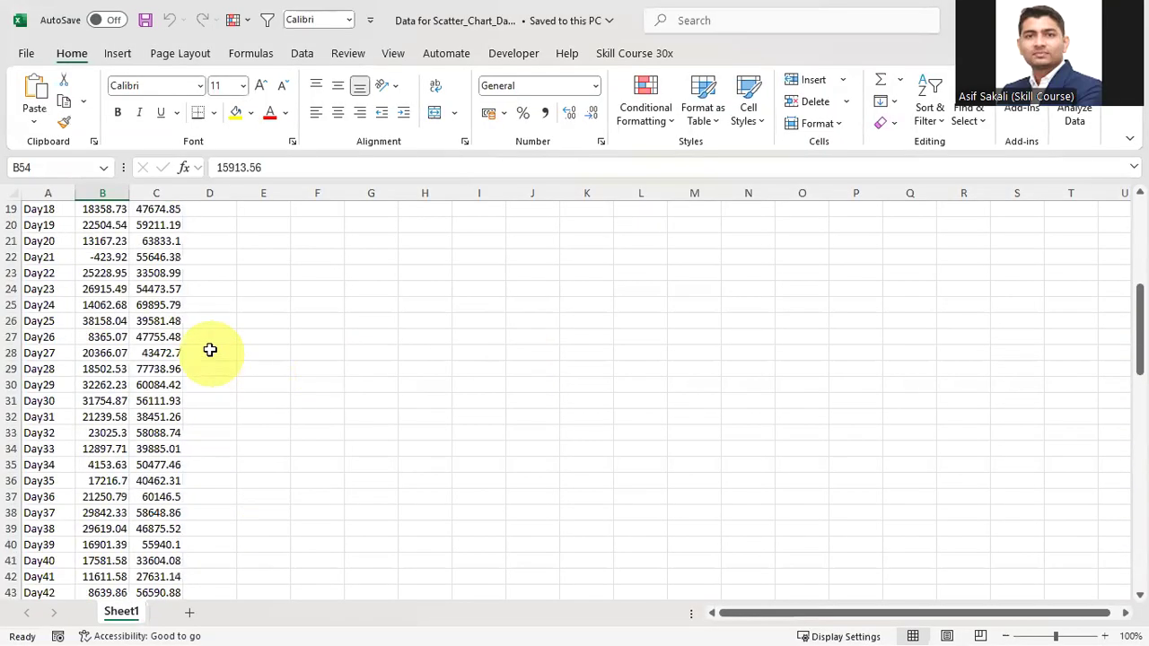
pyautogui.click(8, 193)
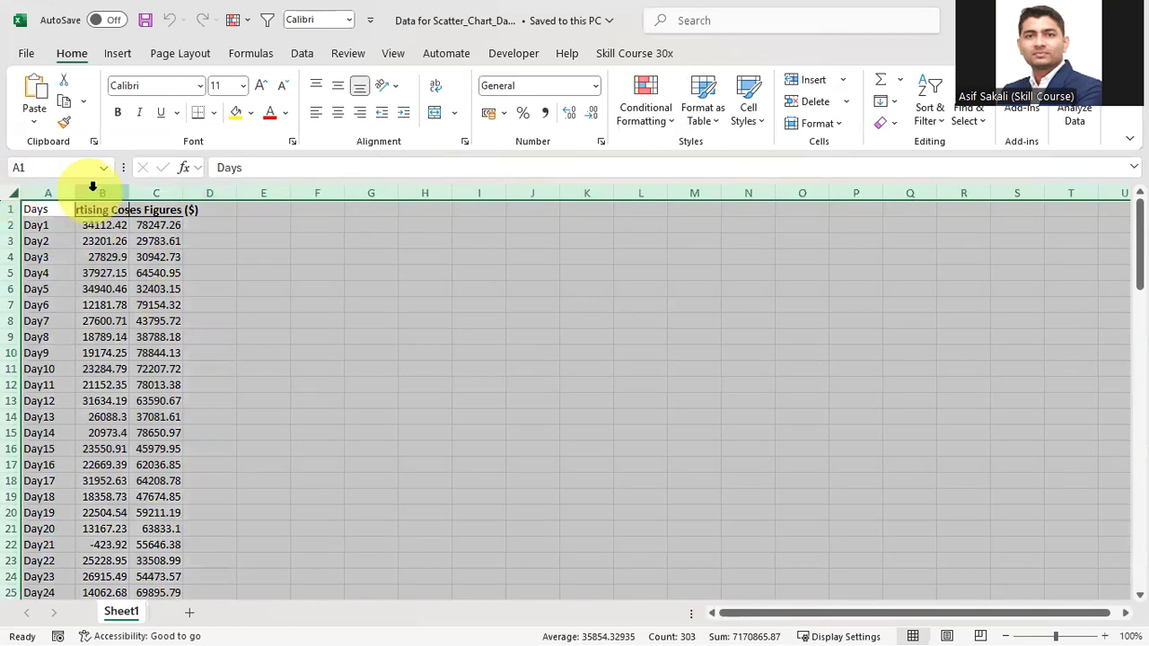
pyautogui.doubleClick(77, 191)
pyautogui.click(156, 289)
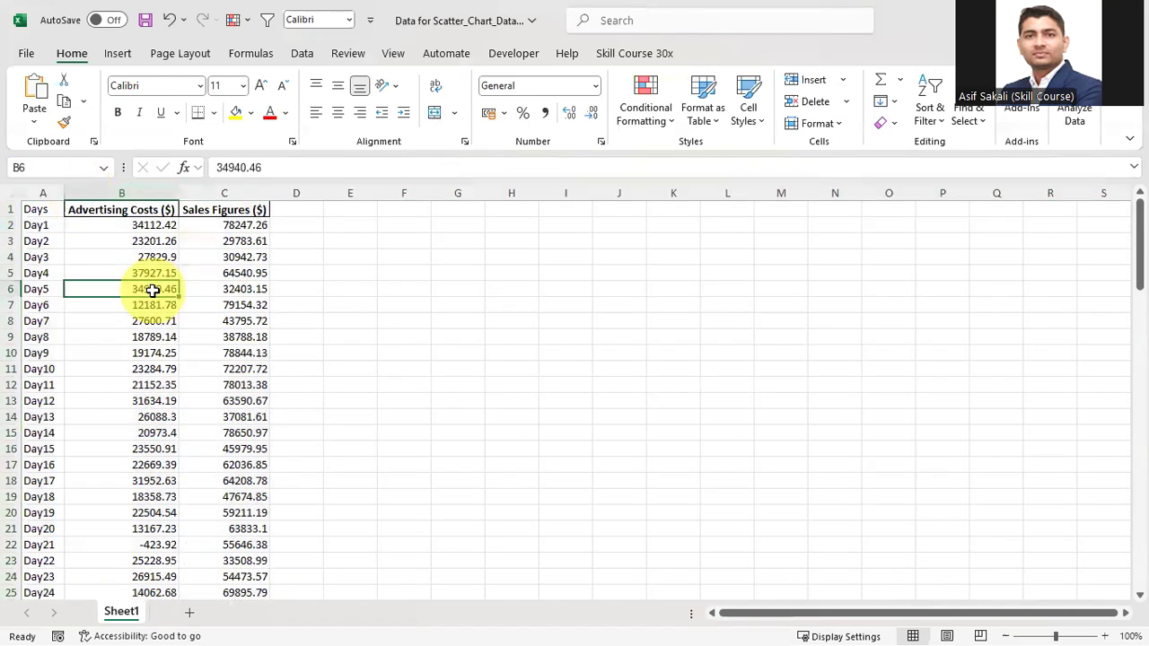
pyautogui.click(43, 210)
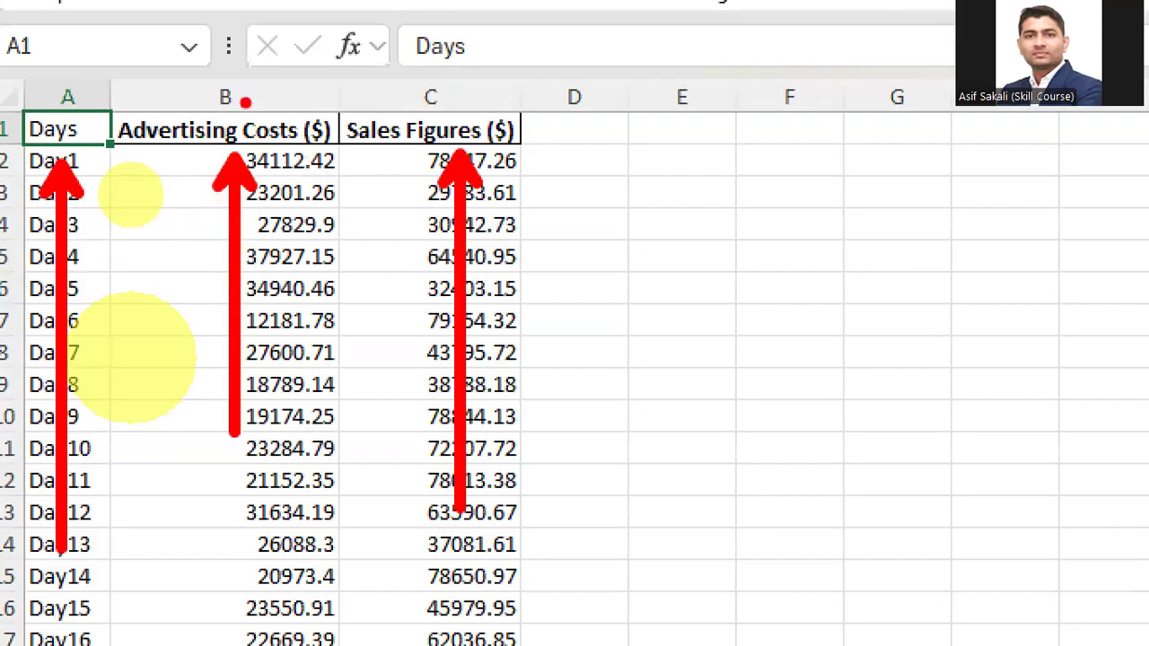
pyautogui.press('Escape')
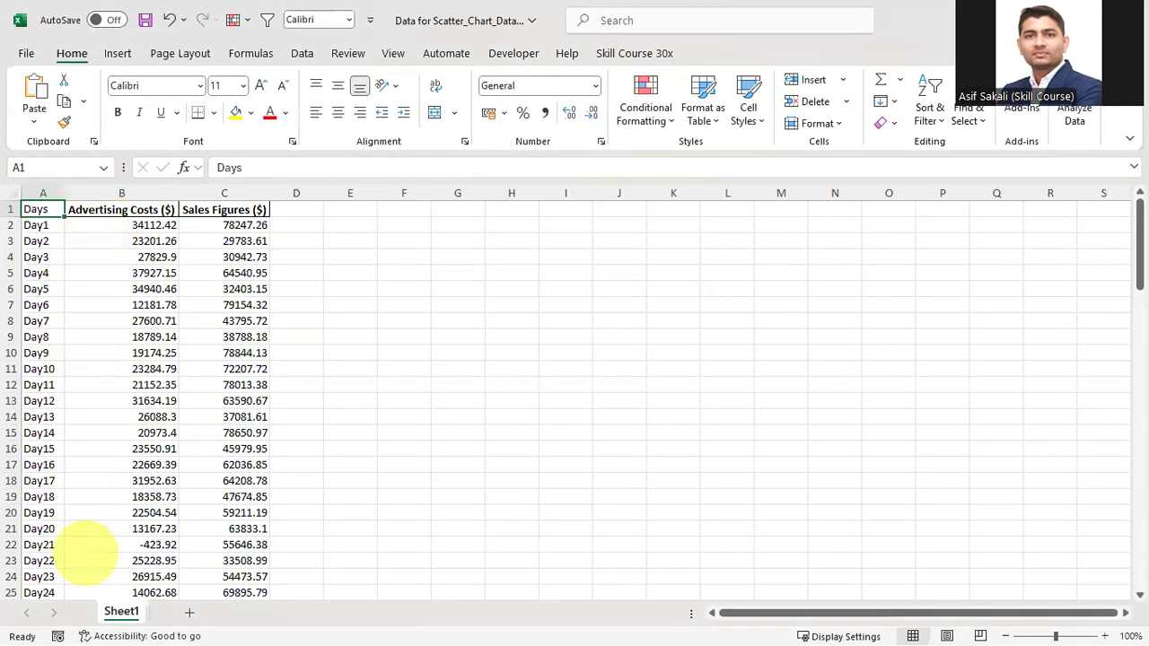
# Examine the advertising cost and sales figure recorded for Day1 on Sheet1.
pyautogui.hotkey('ctrl', '1')
pyautogui.click(78, 368)
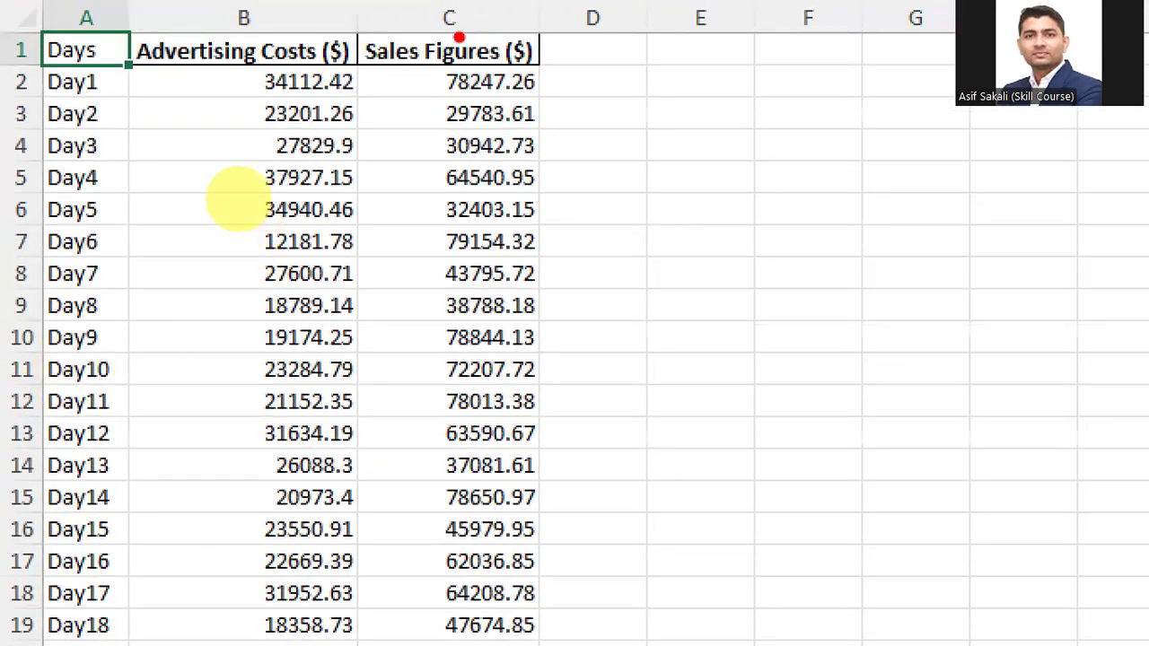
pyautogui.moveTo(251, 97); pyautogui.dragTo(364, 94)
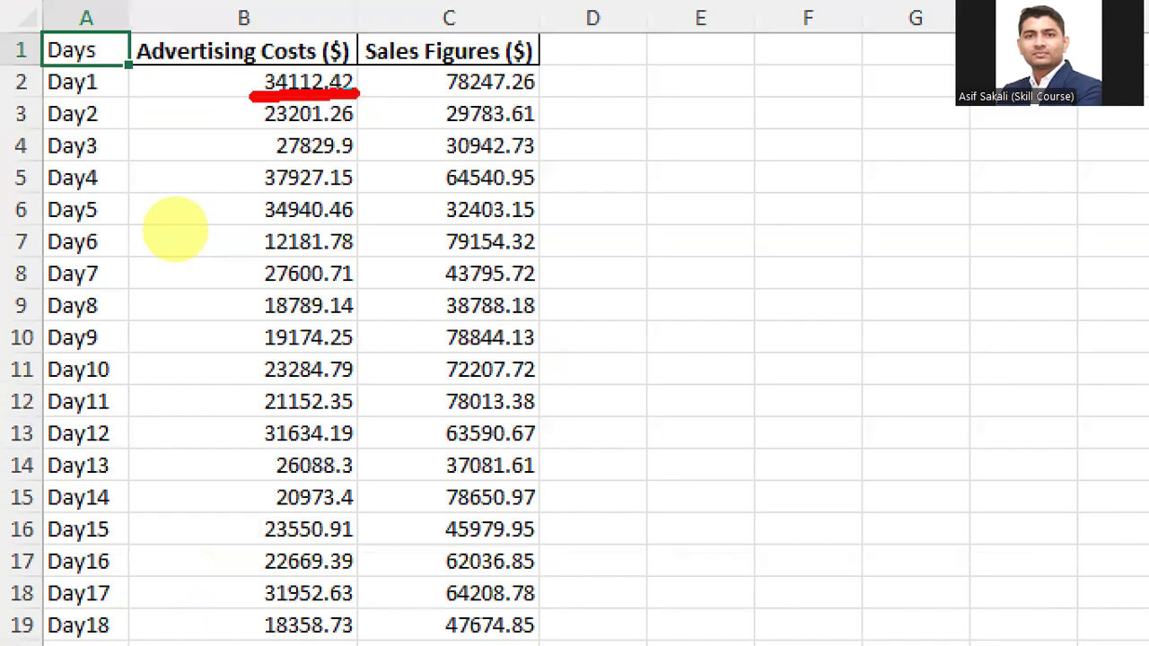
pyautogui.moveTo(429, 100); pyautogui.dragTo(552, 97)
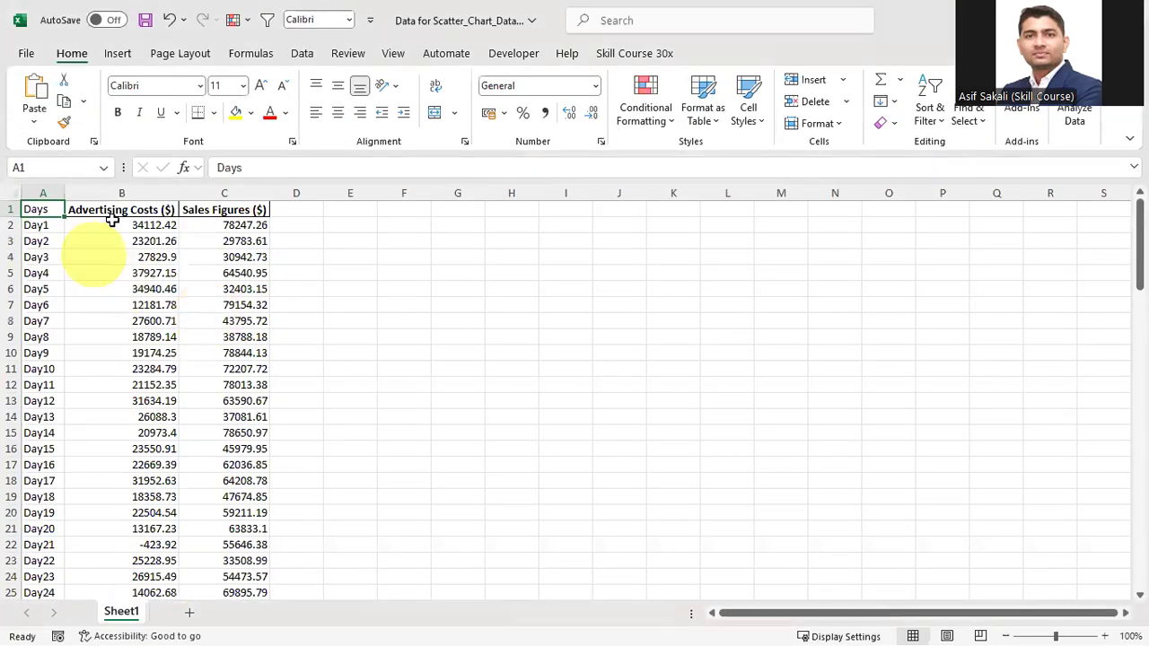
pyautogui.moveTo(271, 80); pyautogui.dragTo(288, 337)
# Review the Advertising Costs ($) values from Day1 down to Day100, and select that column's data upward from row 101.
pyautogui.moveTo(120, 561); pyautogui.dragTo(126, 592)
pyautogui.scroll(-8, 134, 457)
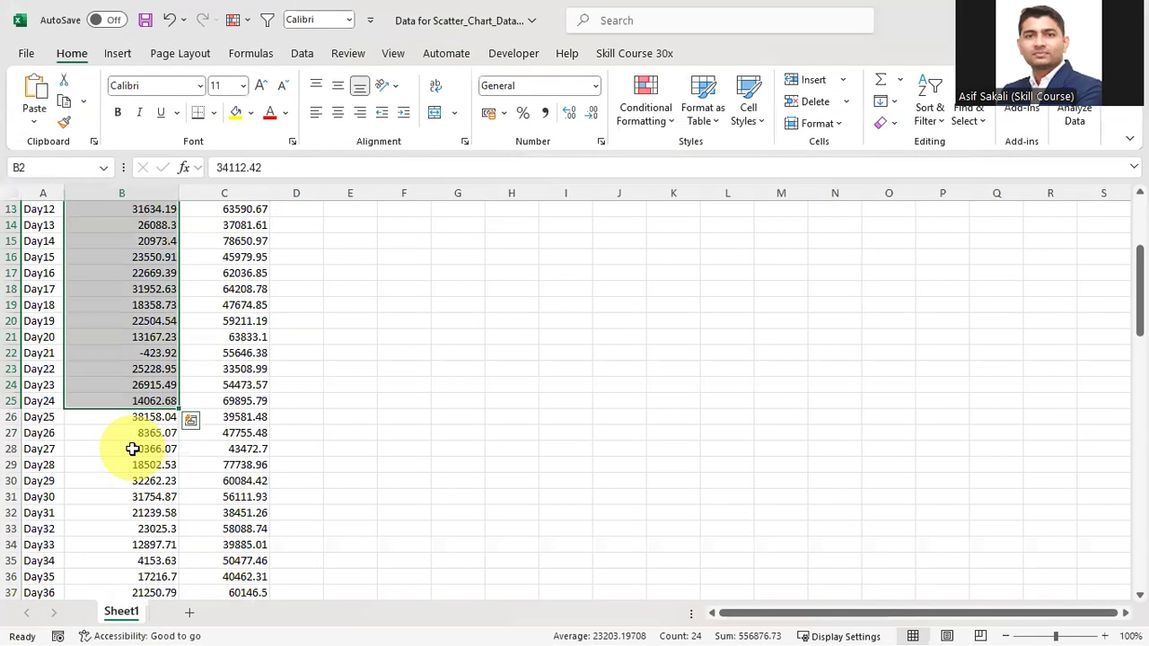
pyautogui.scroll(-20, 136, 451)
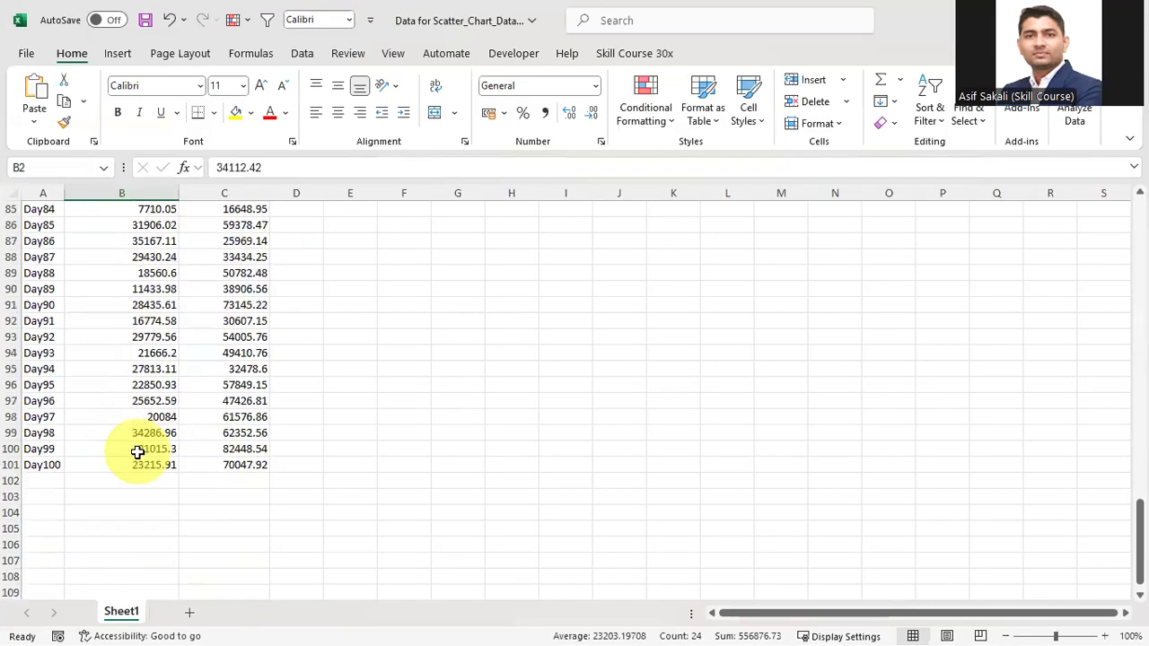
pyautogui.click(133, 404)
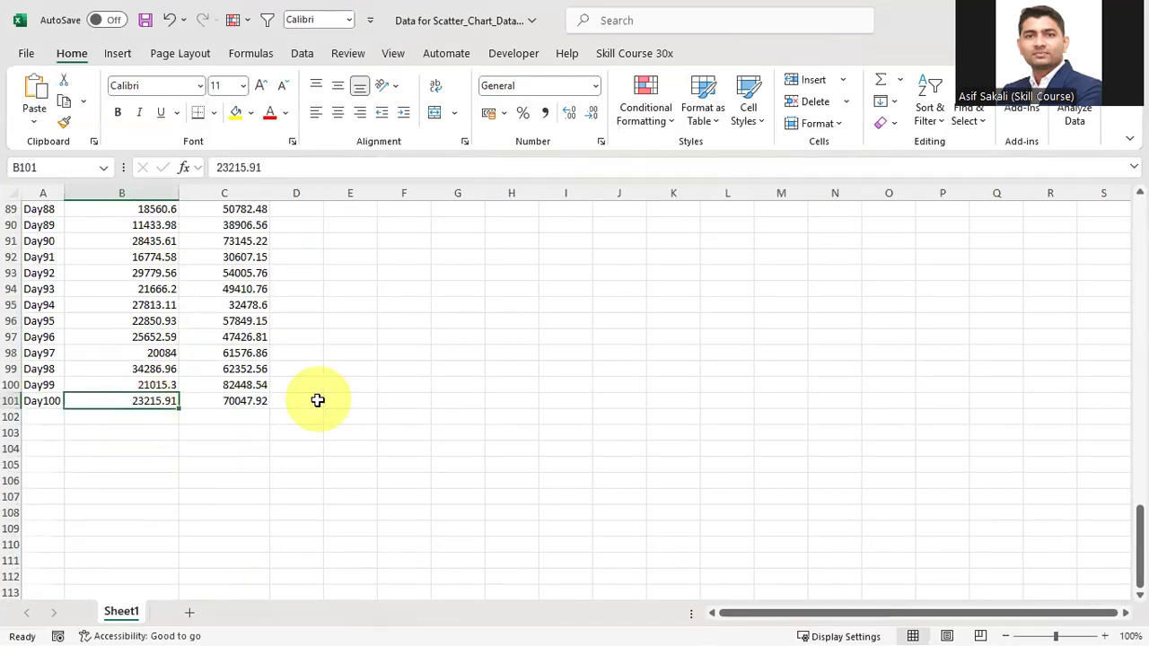
pyautogui.hotkey('ctrl', 'shift', 'Up')
pyautogui.press('Down')
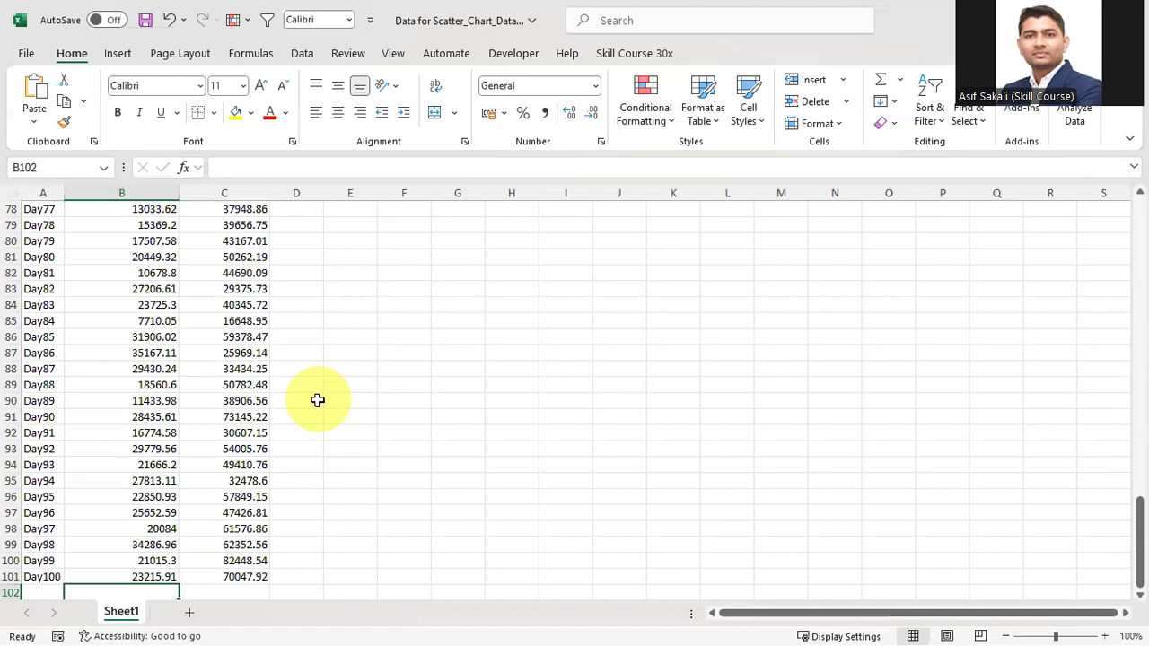
# Select the Advertising Costs ($) and Sales Figures ($) columns together from row 101 up to their headers.
pyautogui.press('Right')
pyautogui.press('Up')
pyautogui.hotkey('ctrl', 'shift', 'Up')
pyautogui.hotkey('shift', 'Left')
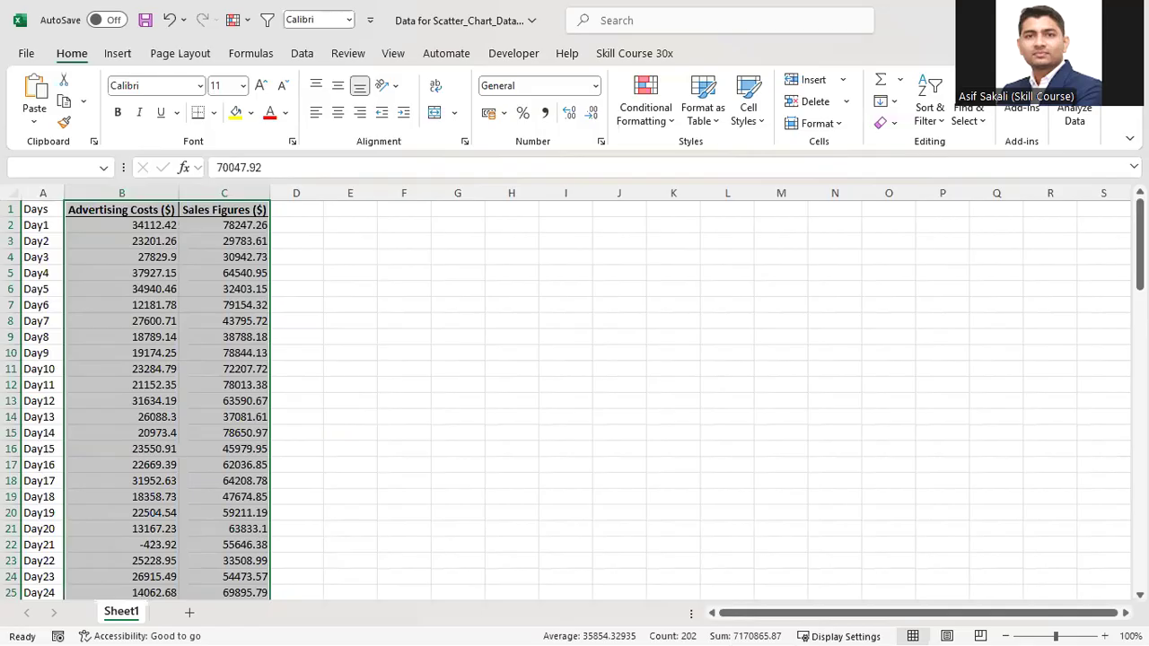
# Enlarge the sheet to 220% and review the first nine rows of the Days, Advertising Costs ($) and Sales Figures ($) columns in turn.
pyautogui.scroll(-1, 108, 290)
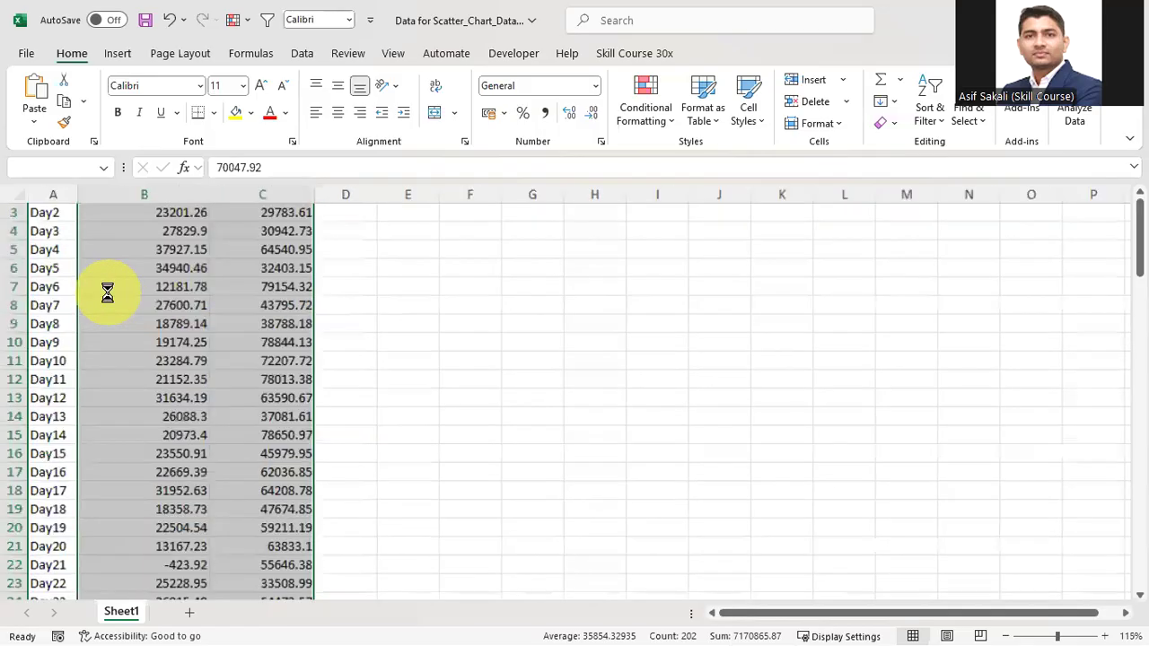
pyautogui.scroll(5, 127, 329)
pyautogui.scroll(5, 126, 329)
pyautogui.moveTo(95, 239); pyautogui.dragTo(93, 518)
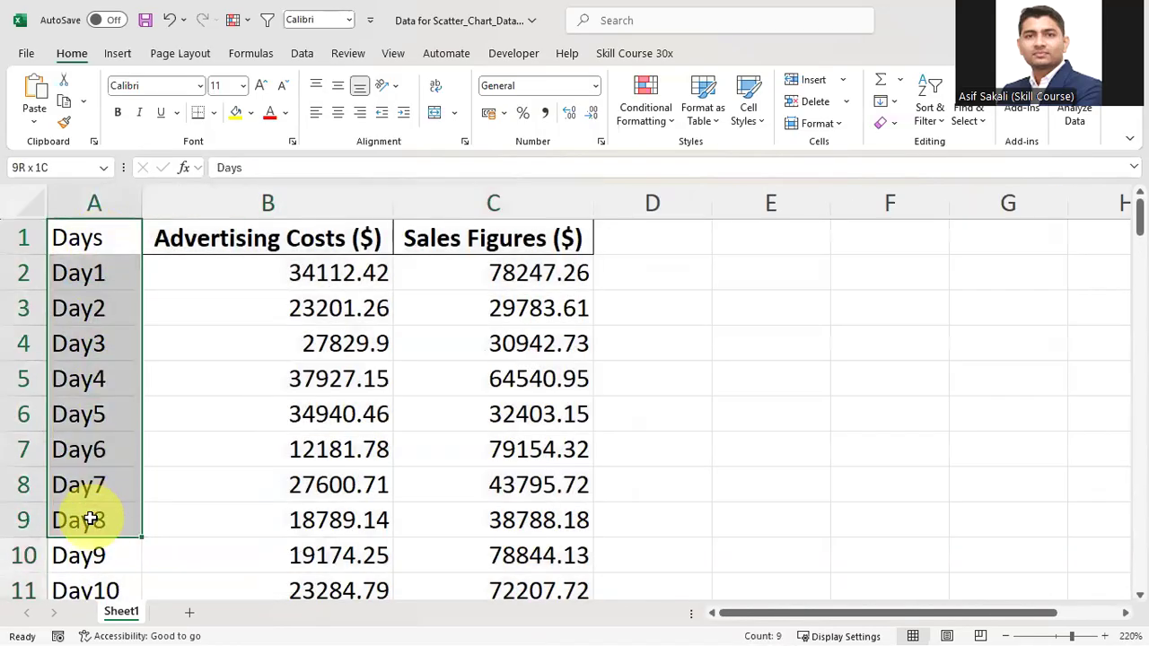
pyautogui.moveTo(323, 235); pyautogui.dragTo(321, 532)
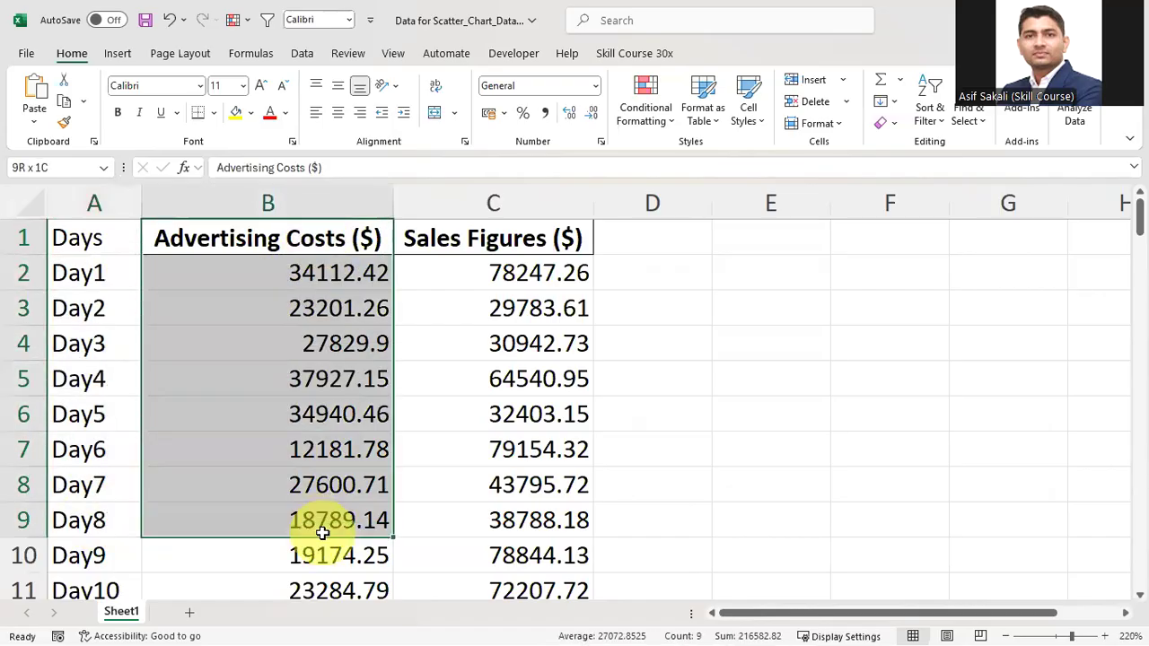
pyautogui.moveTo(511, 236); pyautogui.dragTo(539, 515)
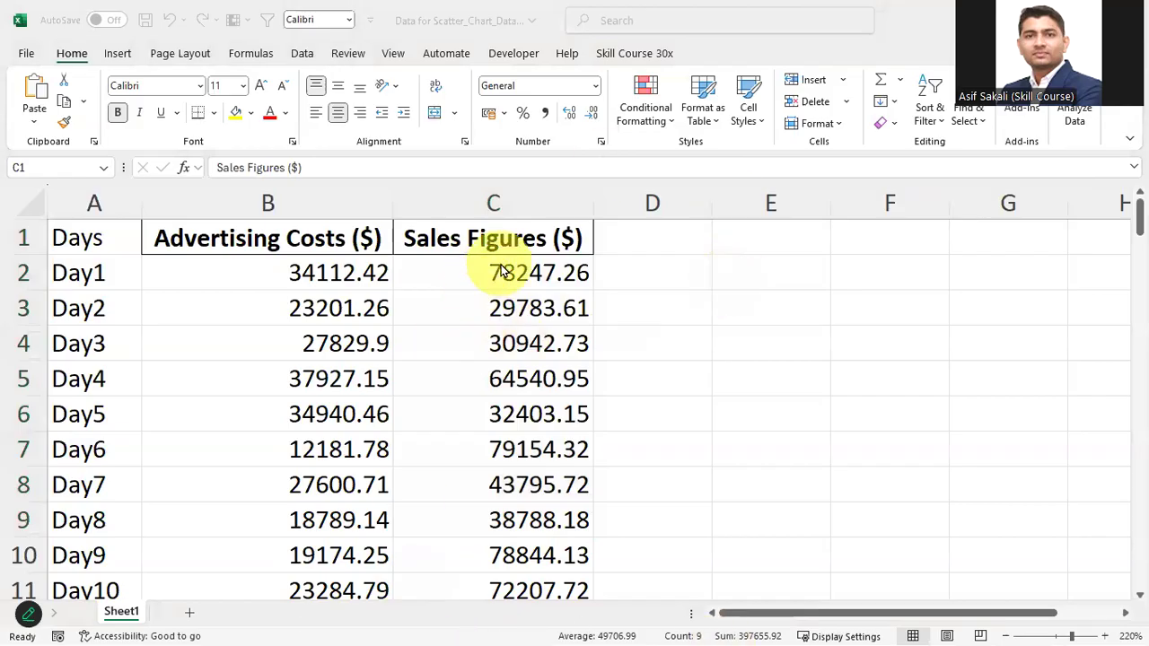
# Close the scatter data workbook without saving the changes.
pyautogui.click(517, 314)
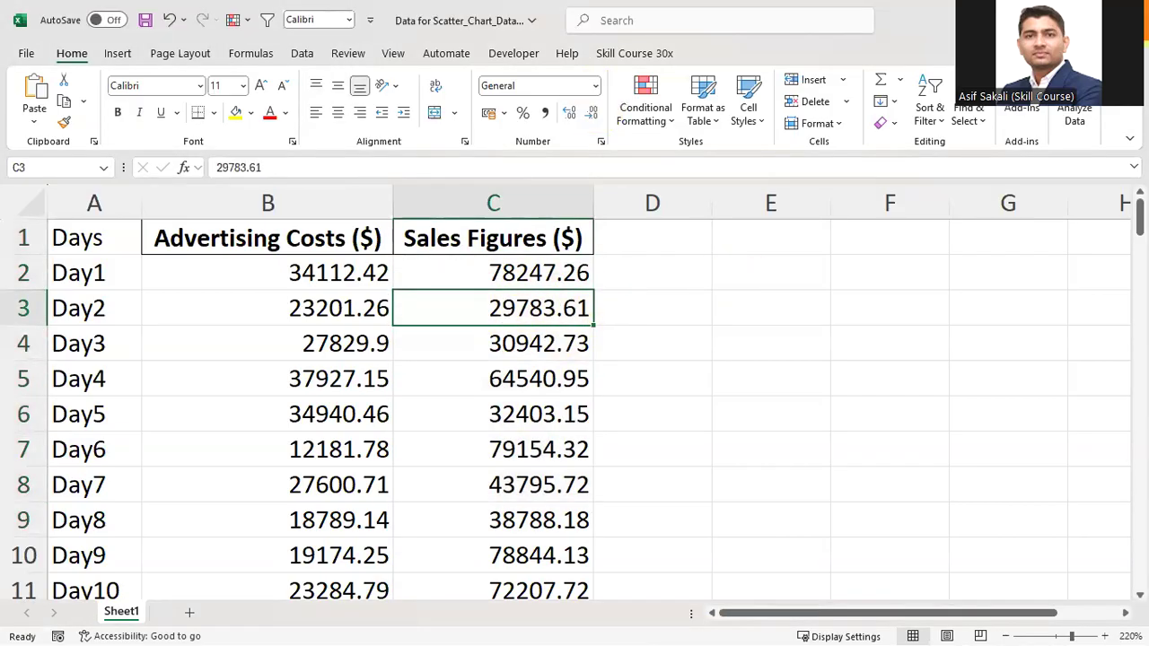
pyautogui.click(1131, 22)
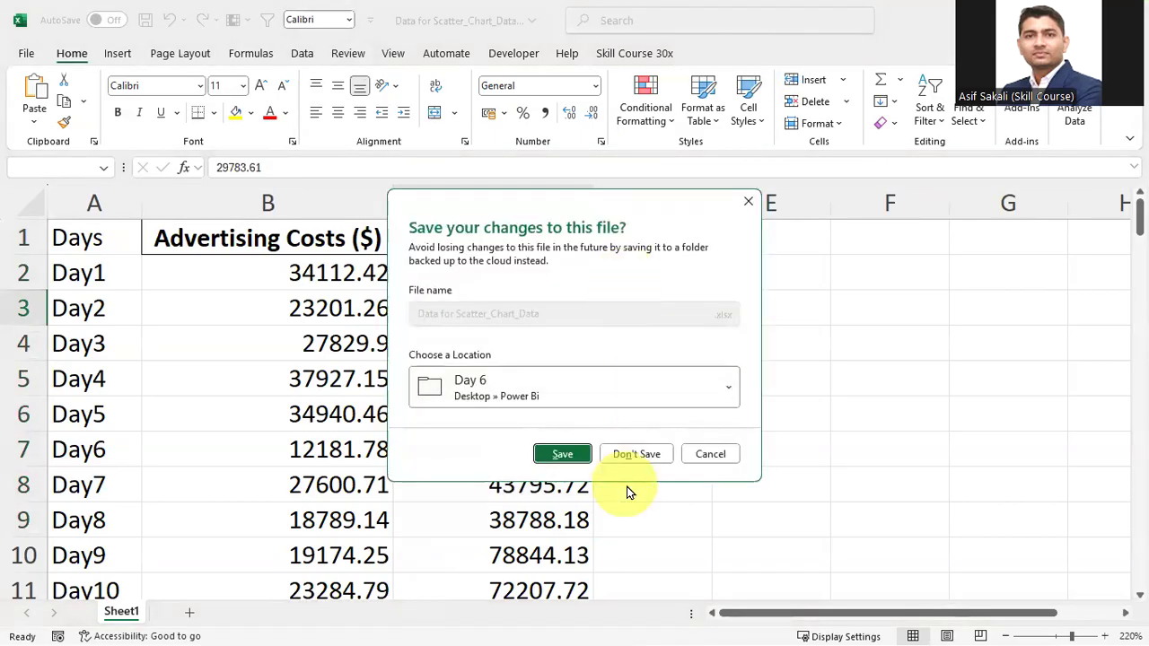
pyautogui.click(636, 454)
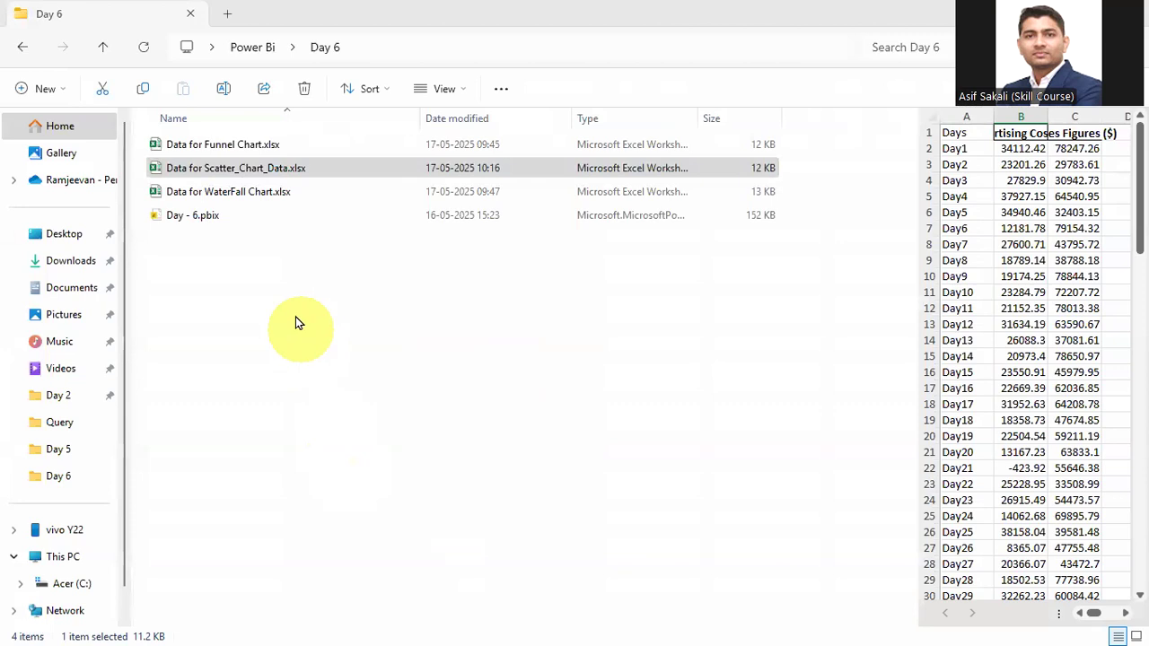
# View the file properties of Data for Scatter_Chart_Data.xlsx in the Day 6 folder, and close them without changes.
pyautogui.rightClick(283, 170)
pyautogui.click(325, 491)
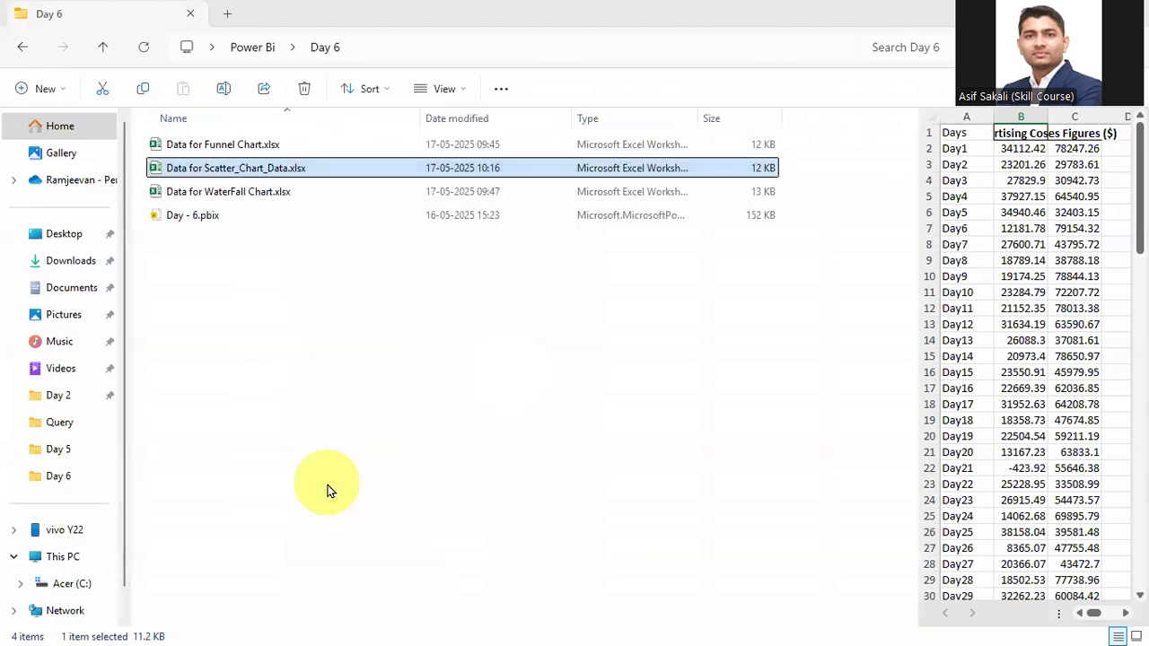
pyautogui.click(321, 597)
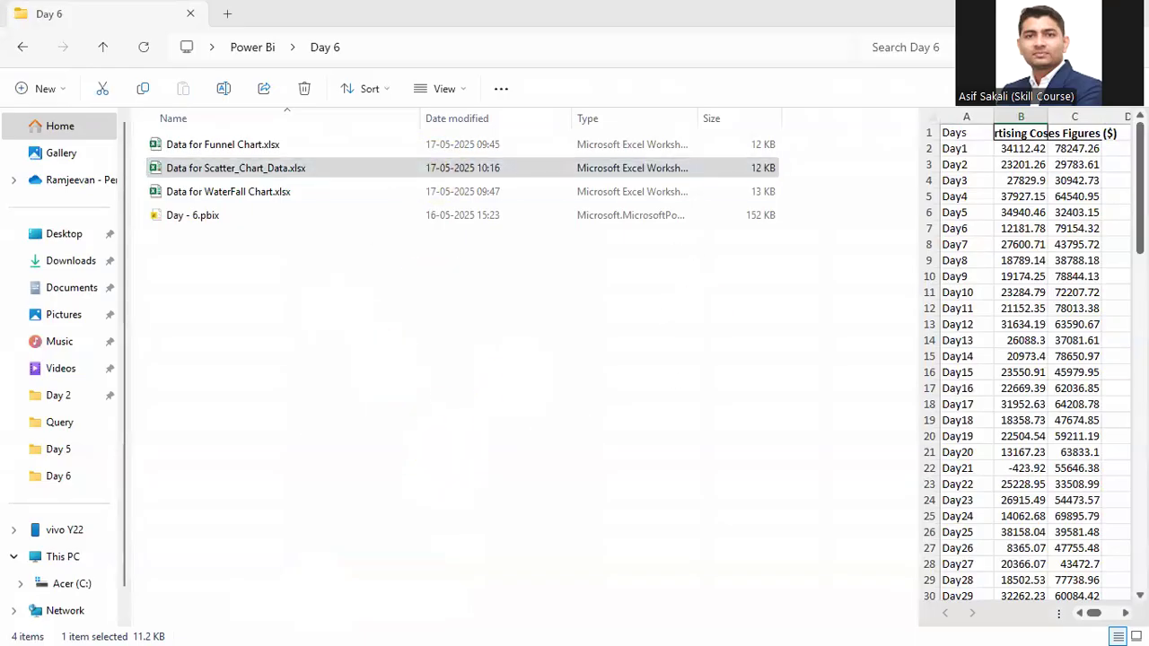
pyautogui.hotkey('alt', 'Return')
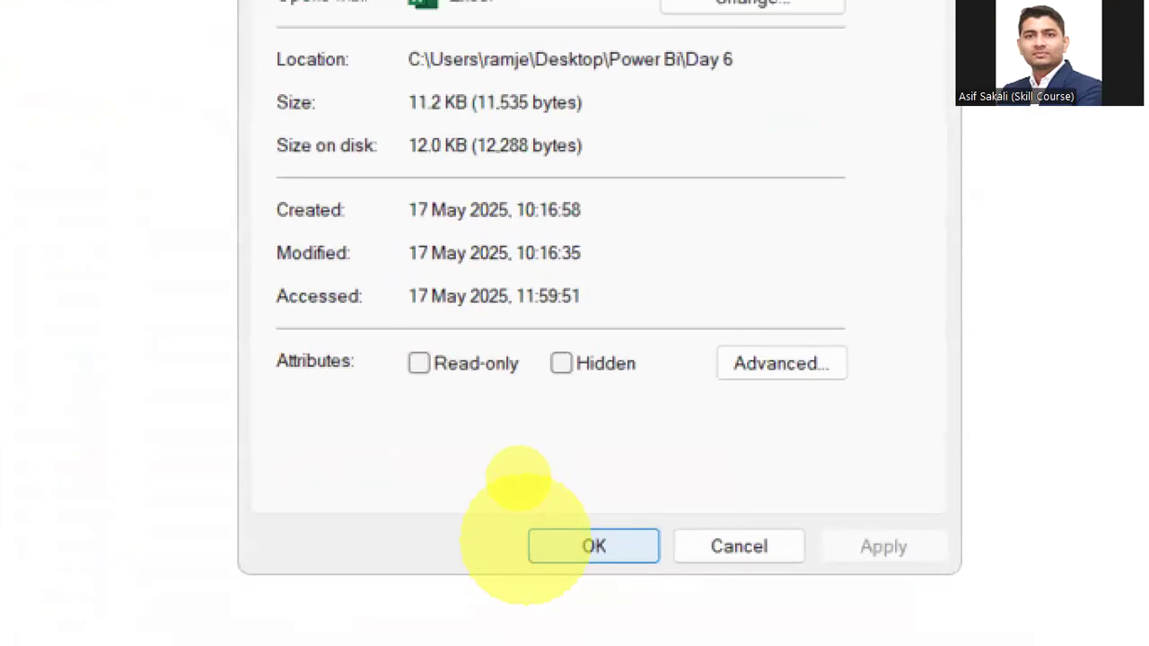
pyautogui.moveTo(255, 388)
pyautogui.mouseDown()
pyautogui.moveTo(425, 508)
pyautogui.moveTo(982, 503)
pyautogui.moveTo(943, 520)
pyautogui.moveTo(957, 525)
pyautogui.mouseUp()
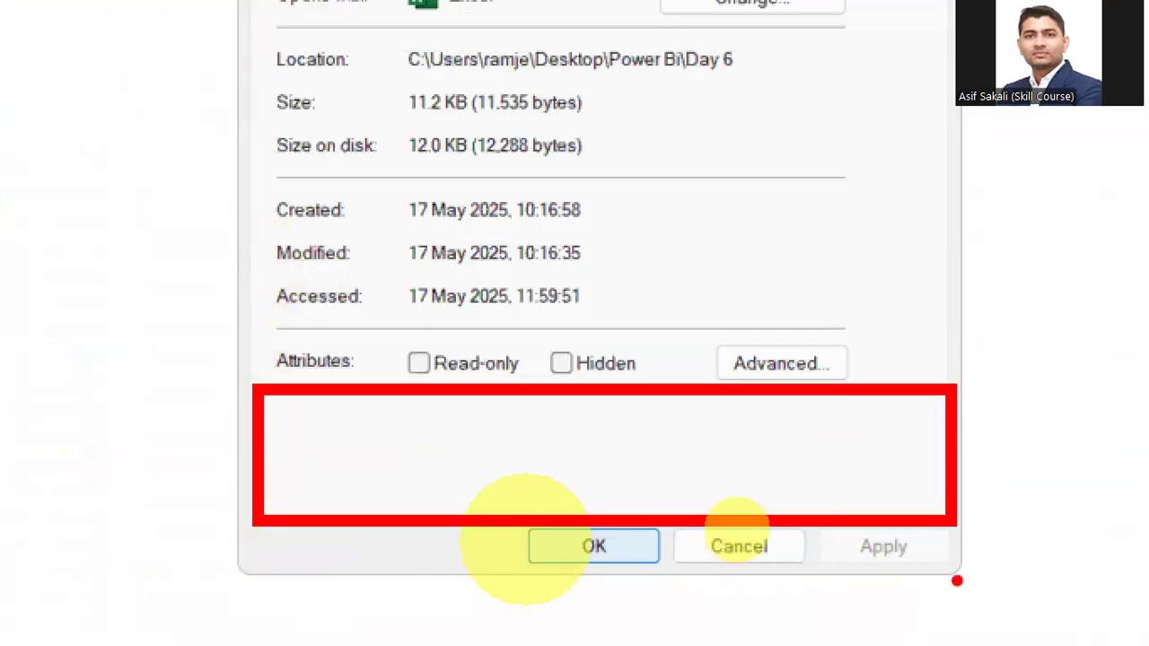
pyautogui.press('Escape')
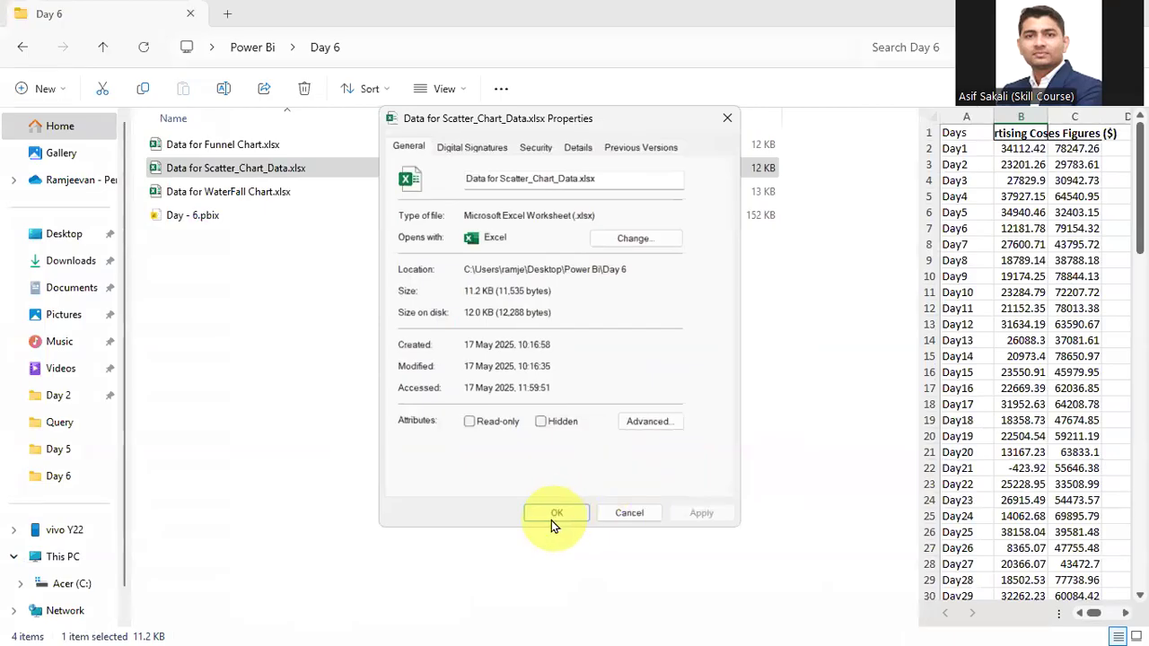
pyautogui.click(624, 513)
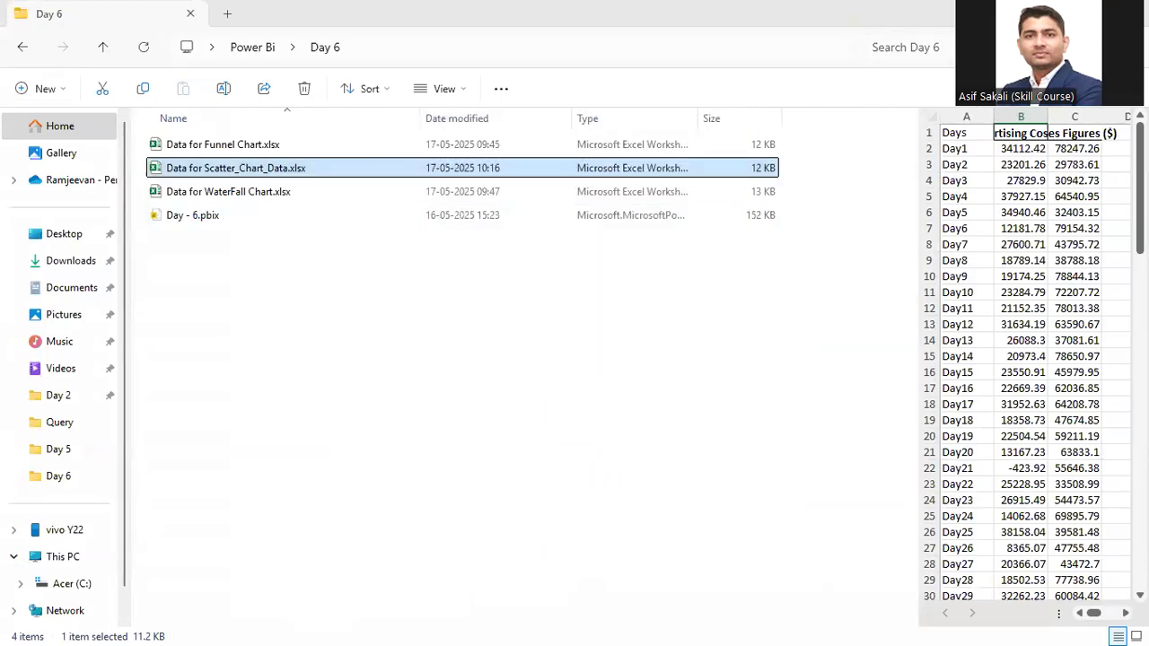
# Switch to the Day - 6 report in Power BI and rename Page 2 as Scatter chart.
pyautogui.click(633, 644)
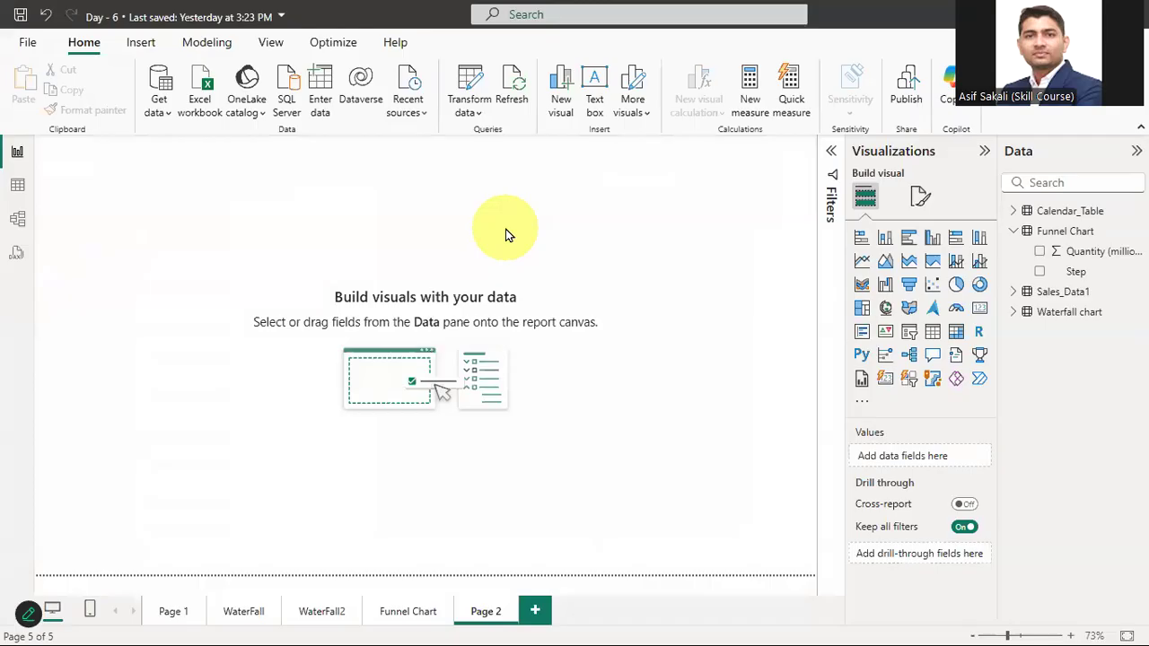
pyautogui.rightClick(476, 616)
pyautogui.click(465, 614)
pyautogui.doubleClick(496, 618)
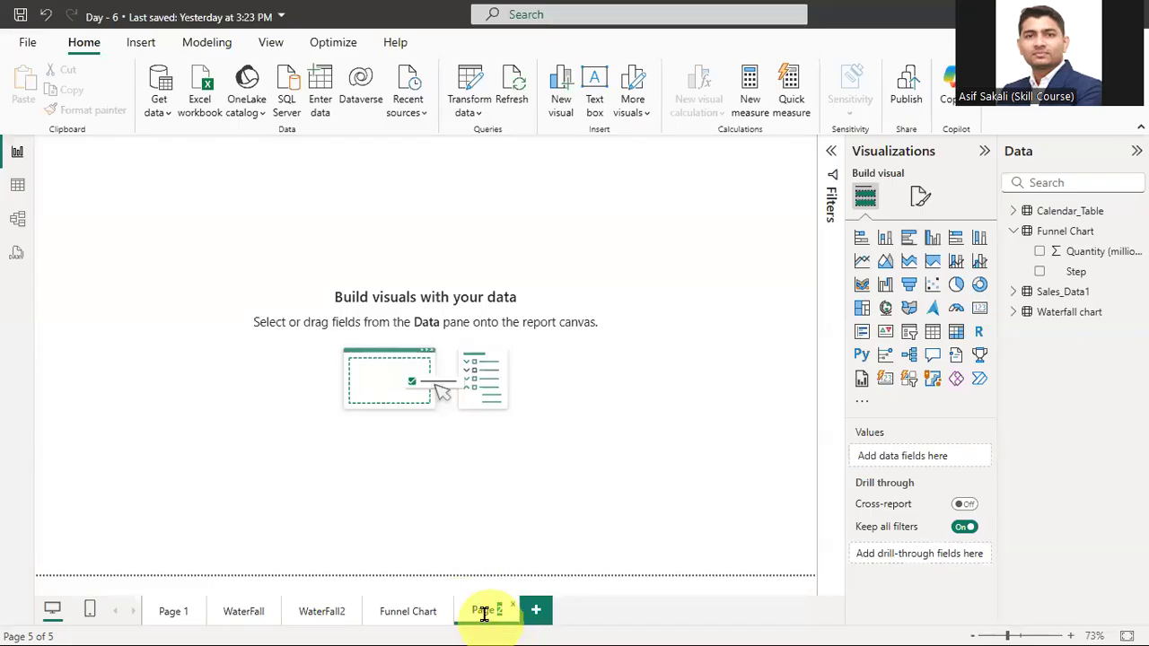
pyautogui.moveTo(496, 609); pyautogui.dragTo(538, 626)
pyautogui.hotkey('shift', 'Home')
pyautogui.press('BackSpace')
pyautogui.press('BackSpace')
pyautogui.write('Scatter')
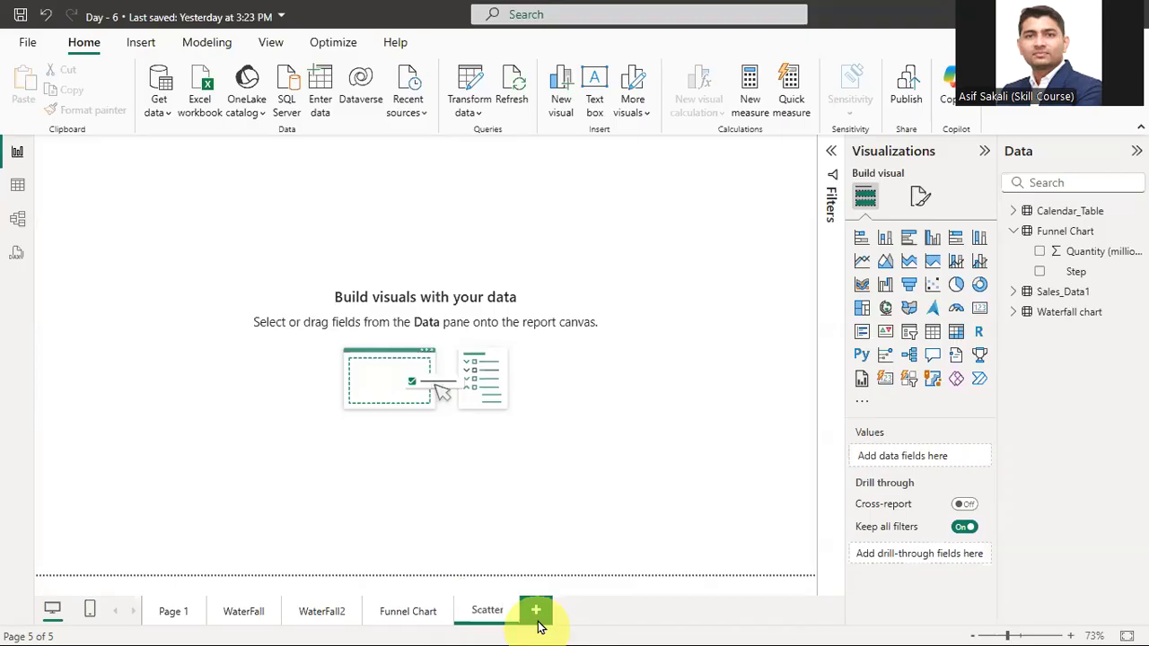
pyautogui.write(' chart')
pyautogui.press('Return')
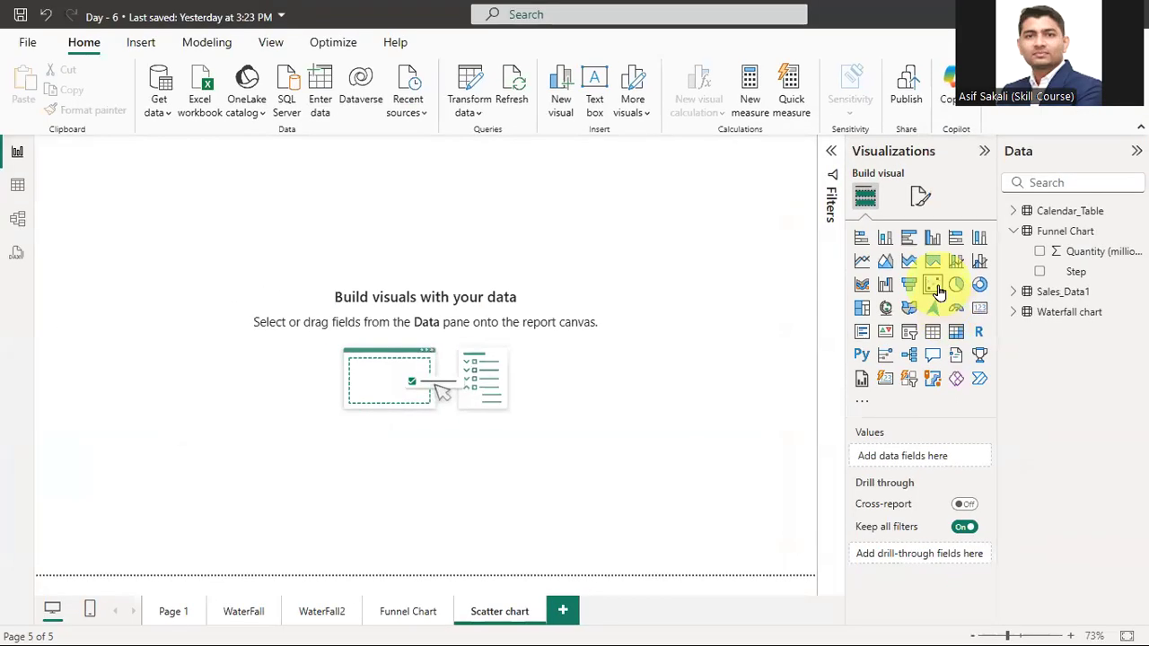
# Add a blank scatter chart to the Scatter chart page, and move and enlarge it to fill most of the canvas.
pyautogui.click(916, 258)
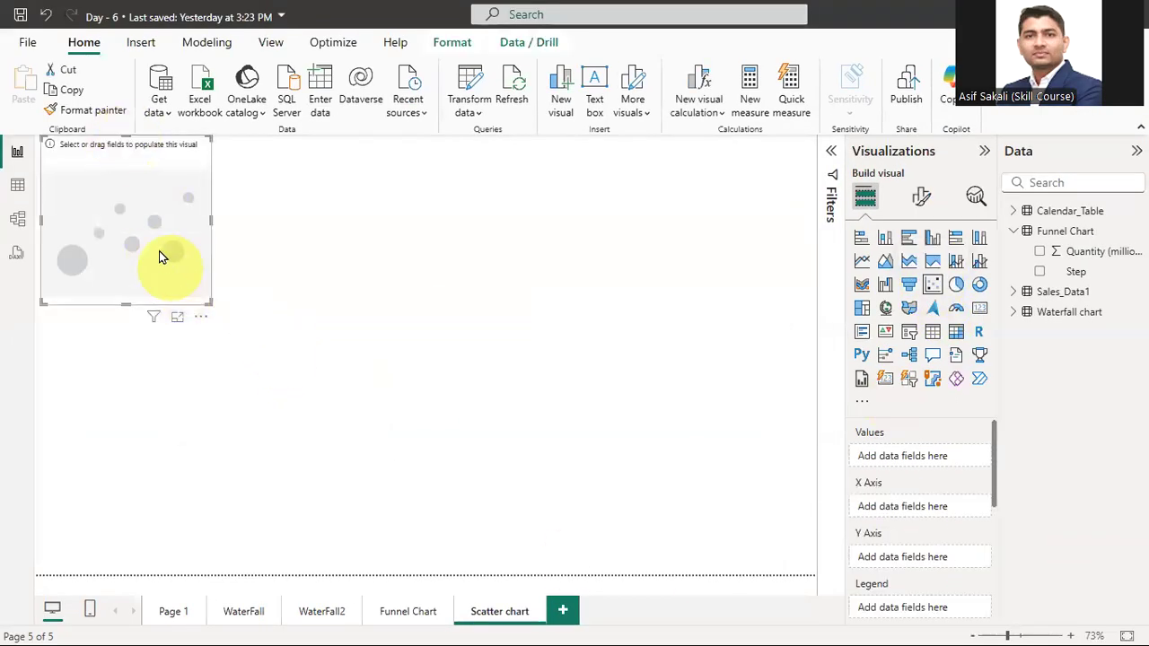
pyautogui.moveTo(159, 253); pyautogui.dragTo(188, 274)
pyautogui.moveTo(240, 330); pyautogui.dragTo(772, 545)
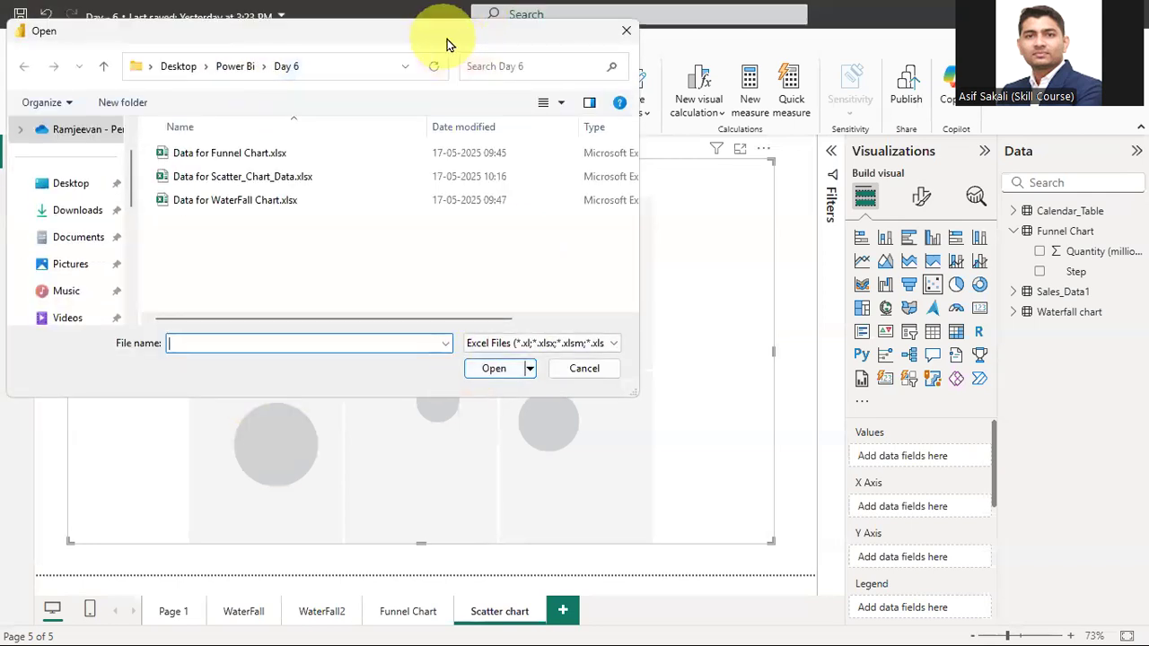
pyautogui.click(357, 254)
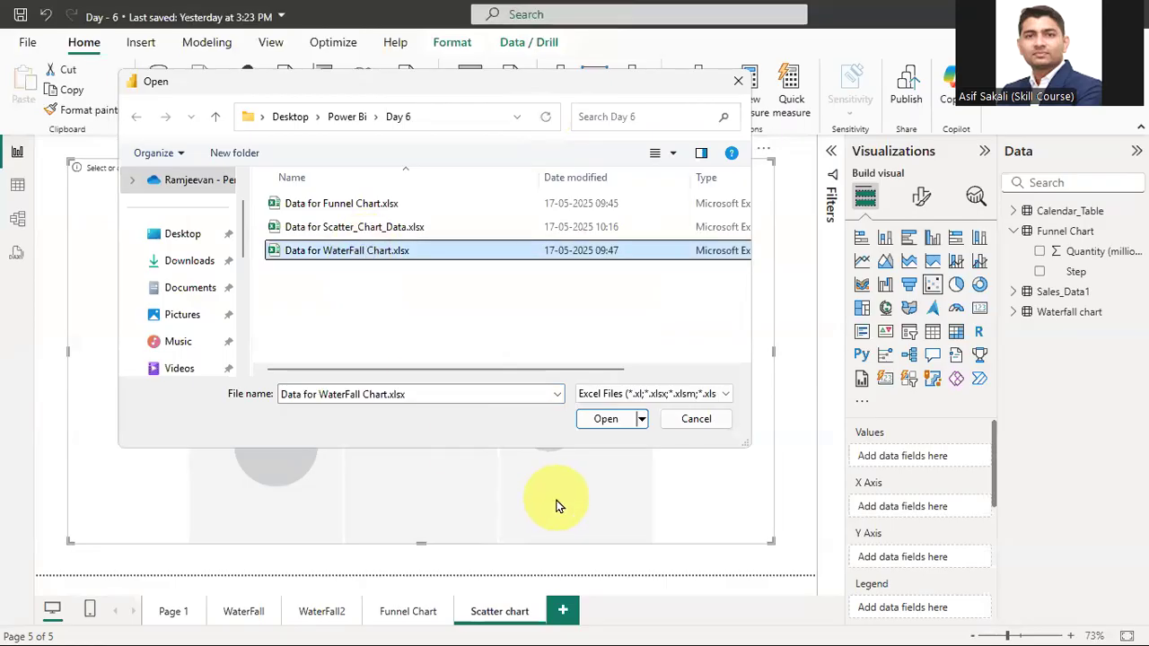
pyautogui.click(612, 421)
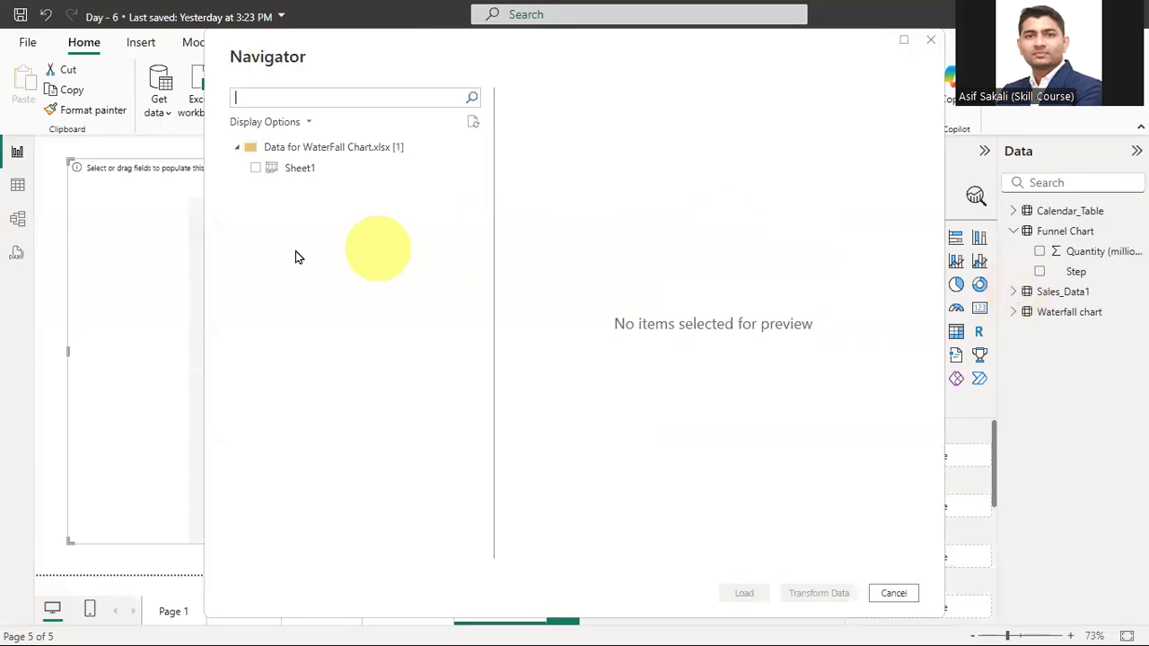
pyautogui.click(257, 173)
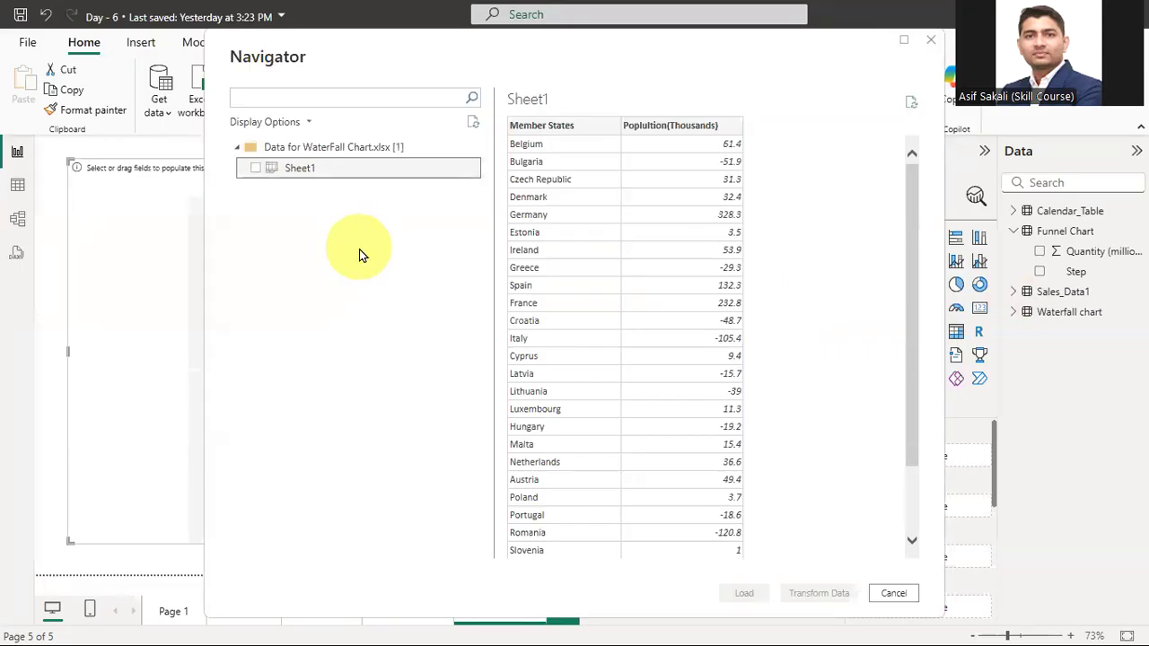
pyautogui.click(905, 593)
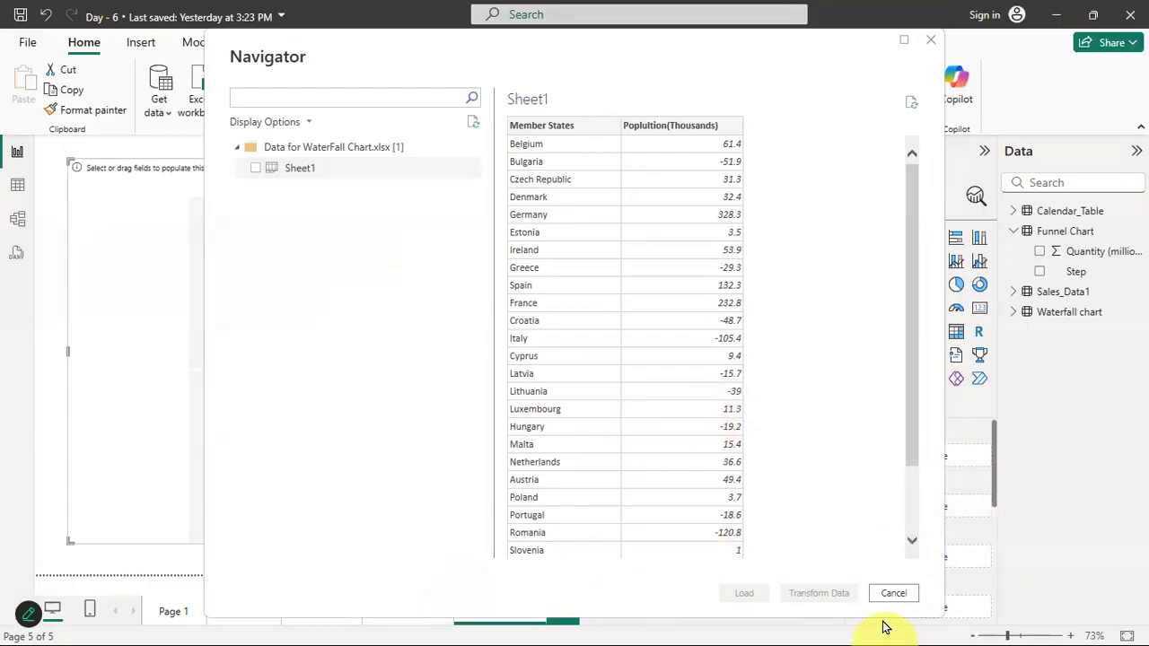
pyautogui.click(899, 593)
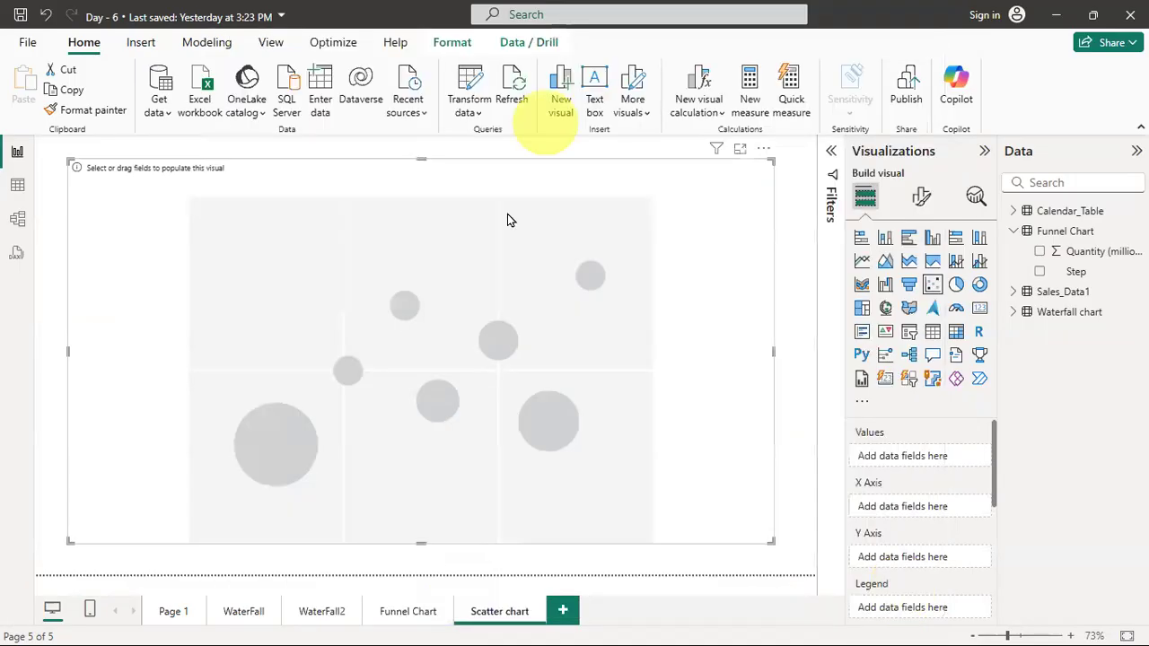
# Import Sheet1 from the Data for Scatter_Chart_Data.xlsx workbook in the Day 6 folder into the report.
pyautogui.click(201, 90)
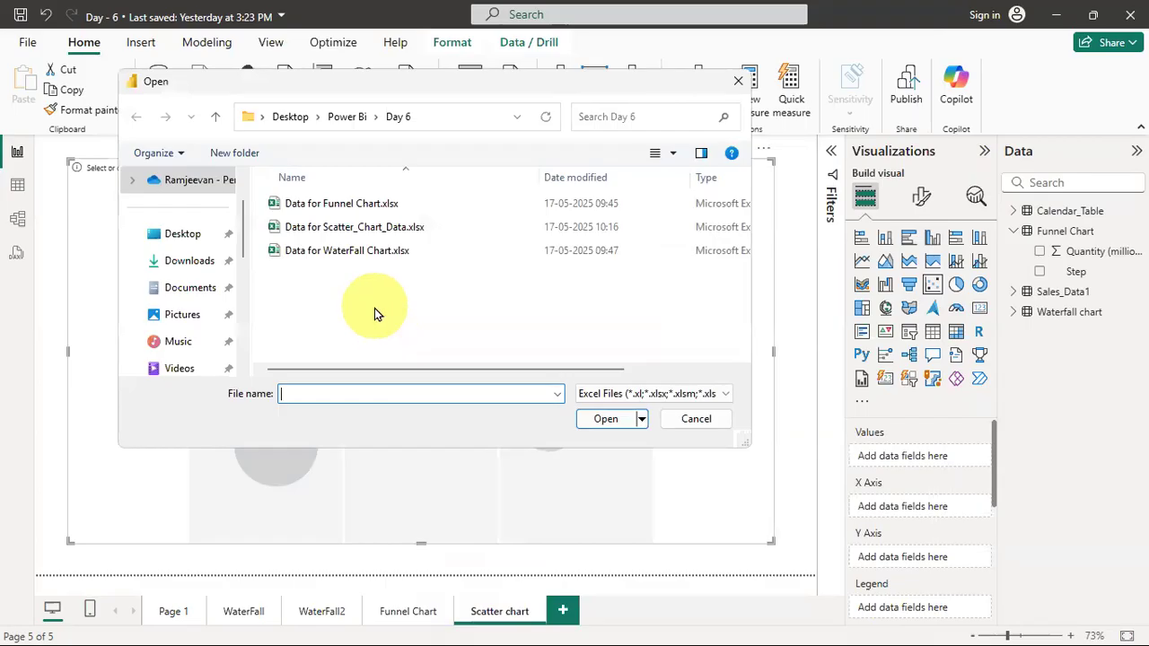
pyautogui.click(365, 206)
pyautogui.click(366, 229)
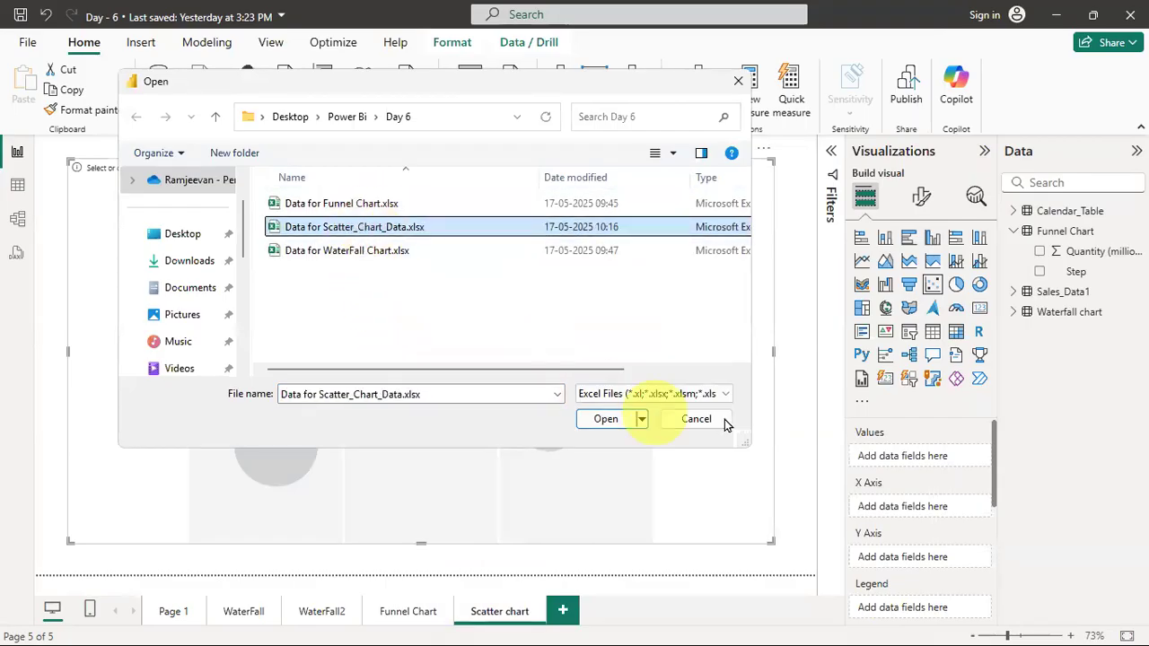
pyautogui.click(604, 420)
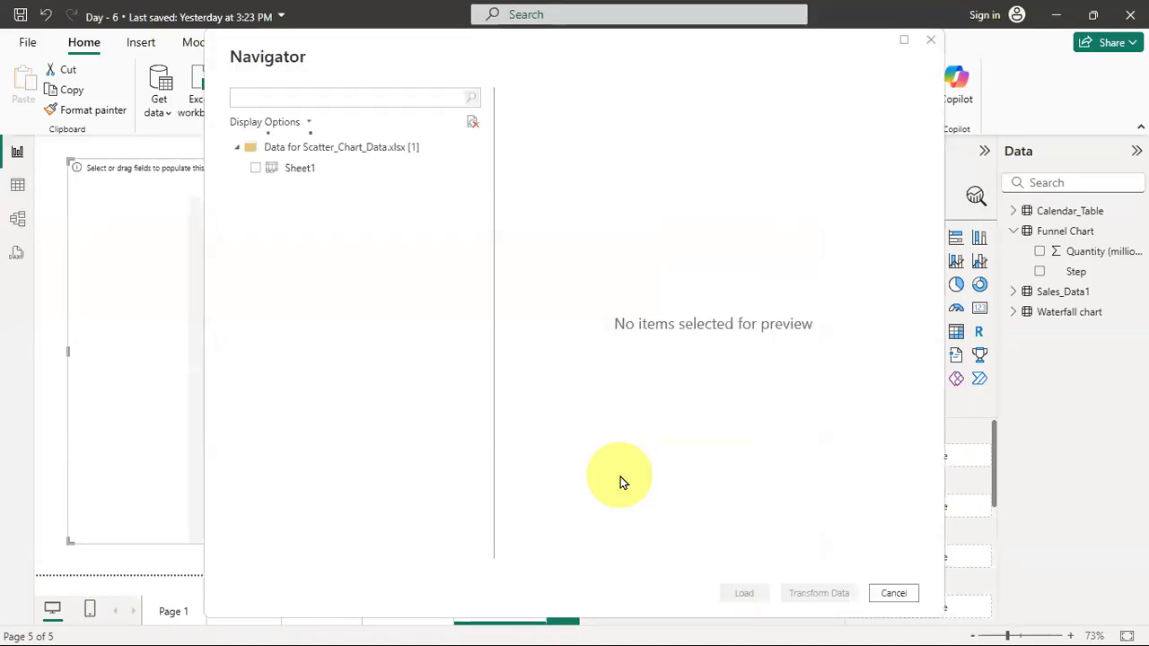
pyautogui.click(255, 168)
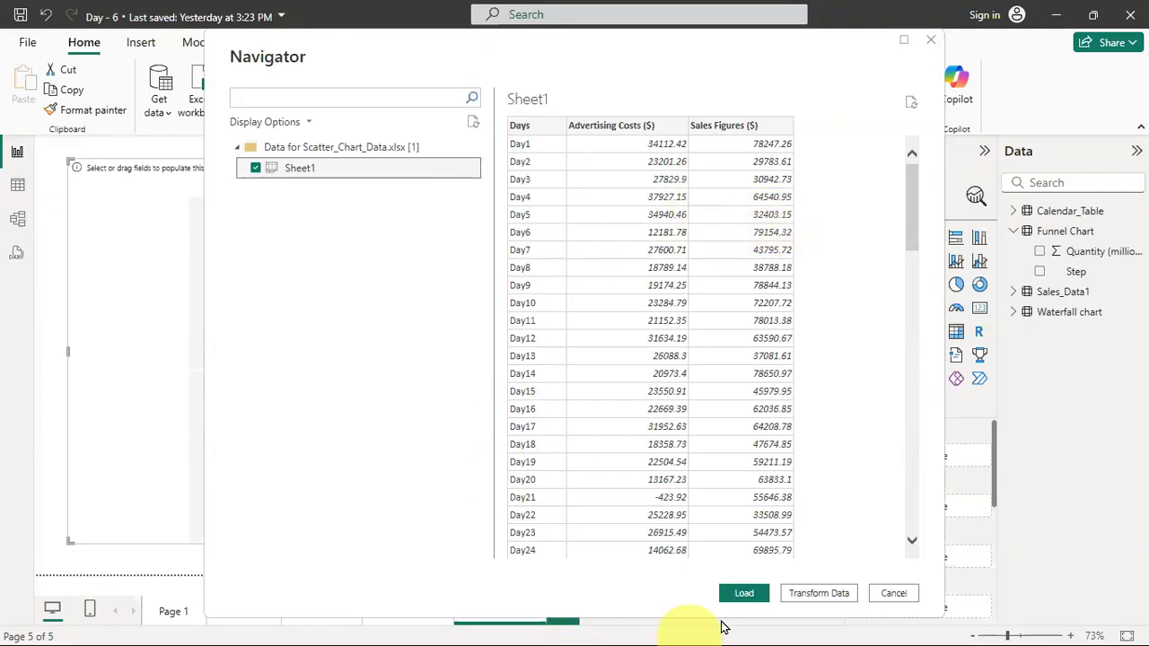
pyautogui.click(738, 594)
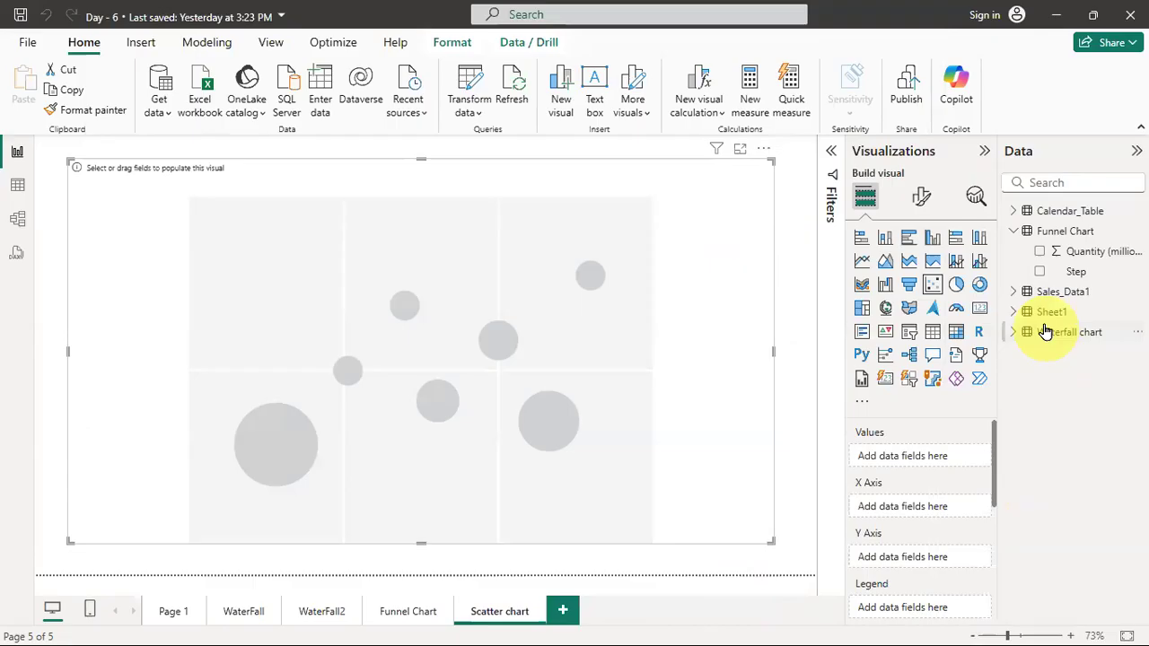
# Rename the imported Sheet1 table as Scatter Chart and expand it to show its fields.
pyautogui.click(1022, 231)
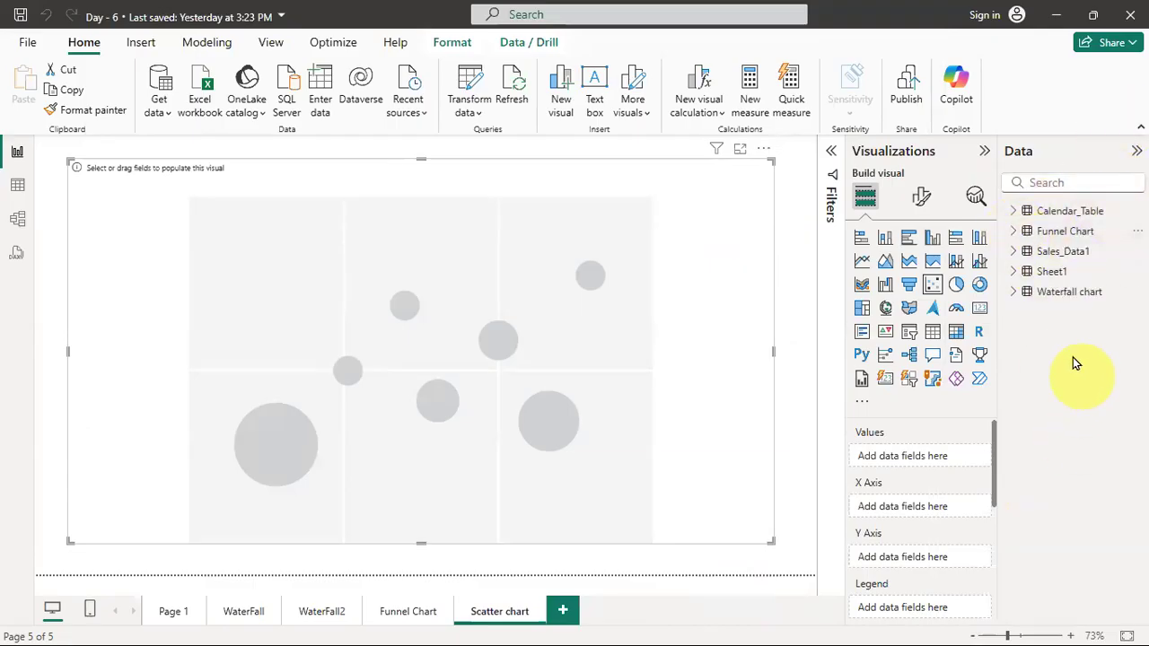
pyautogui.click(1049, 273)
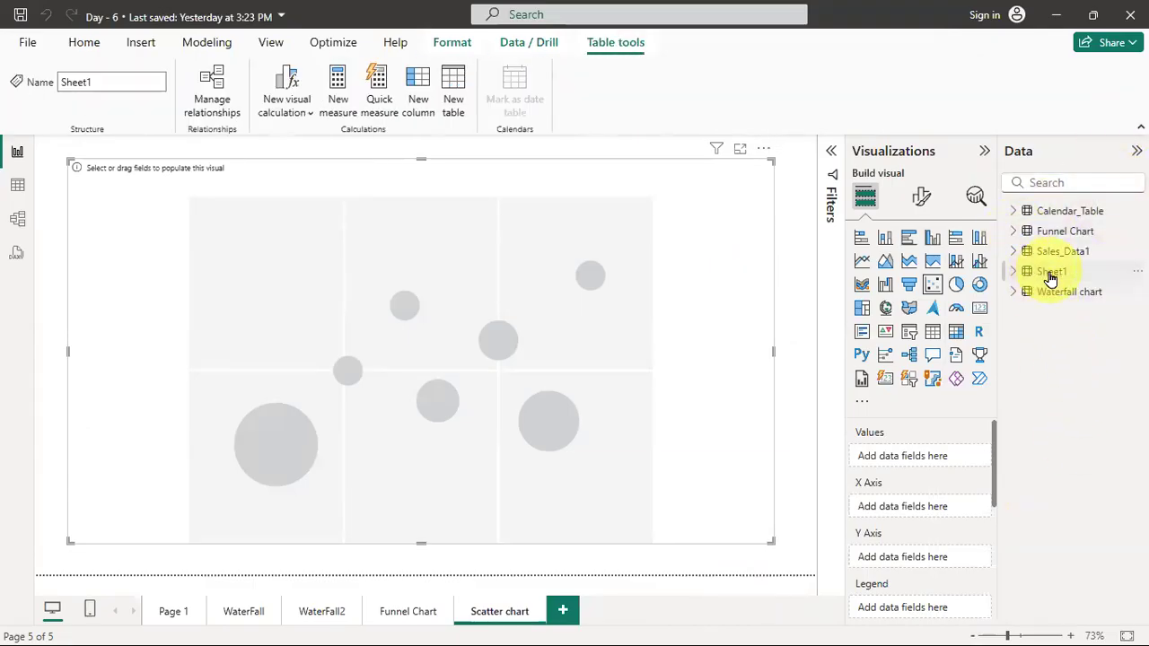
pyautogui.click(1137, 271)
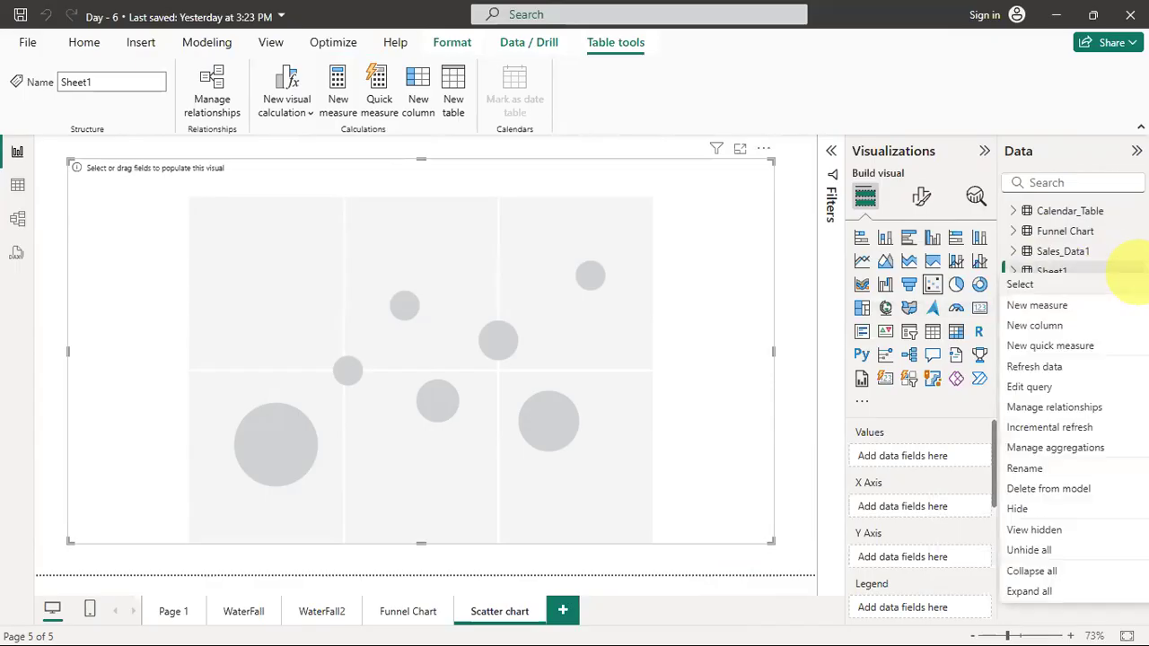
pyautogui.click(1044, 467)
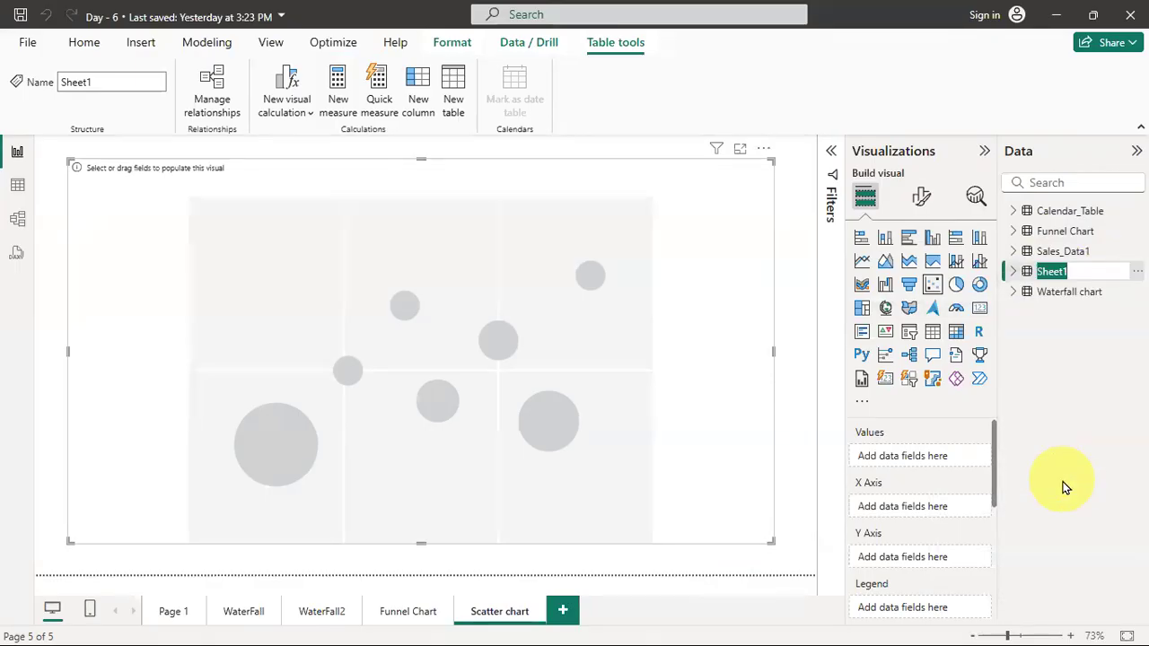
pyautogui.write('S')
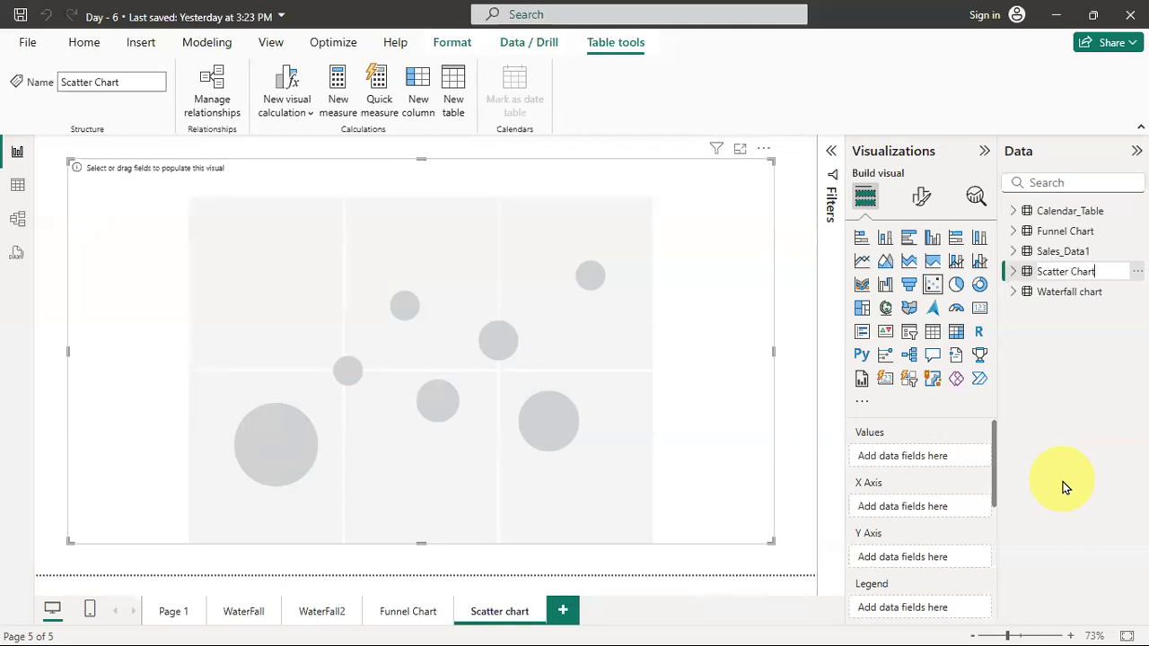
pyautogui.press('Return')
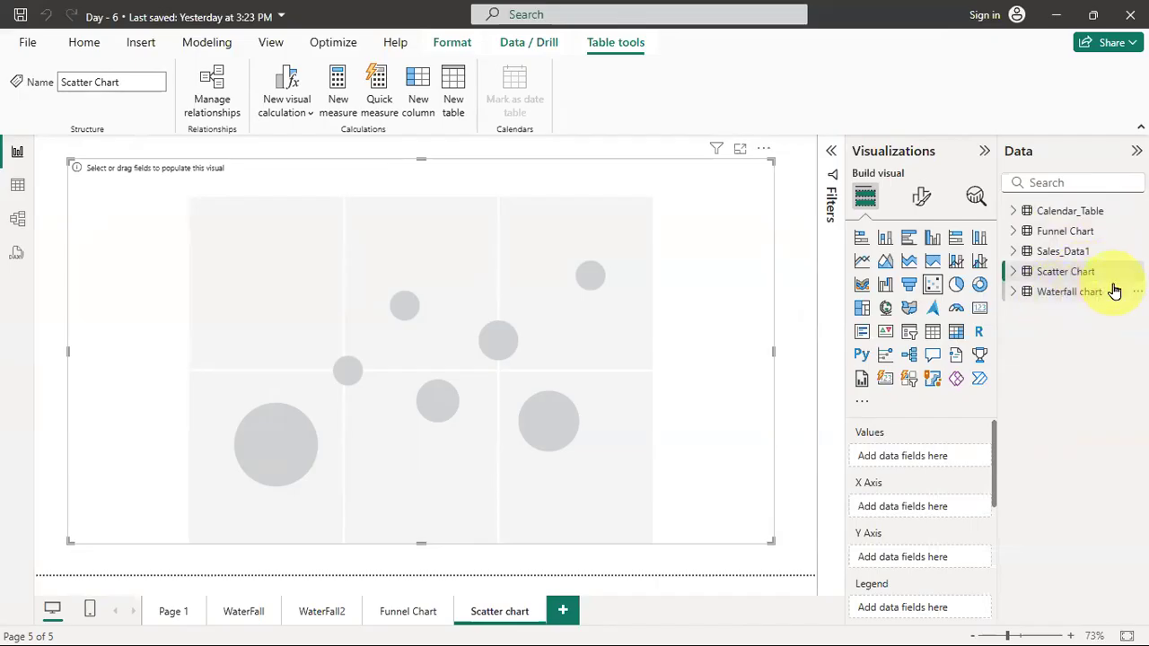
pyautogui.click(1014, 271)
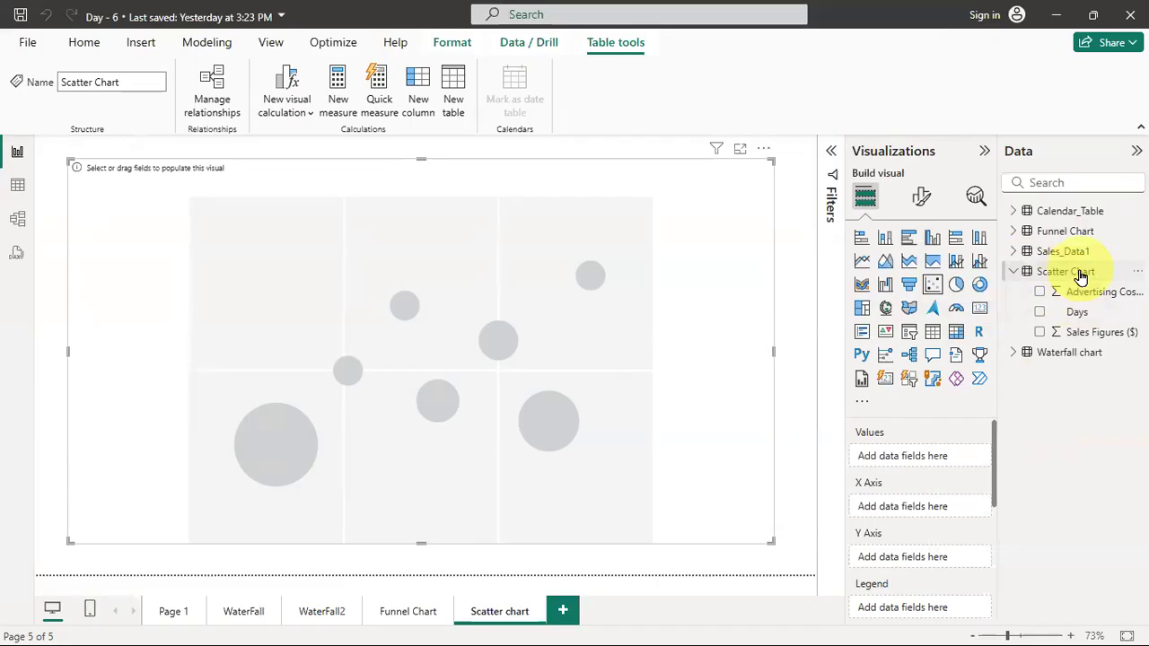
# Show the Scatter Chart table's data and format its Sales Figures ($) column as Whole number.
pyautogui.click(17, 185)
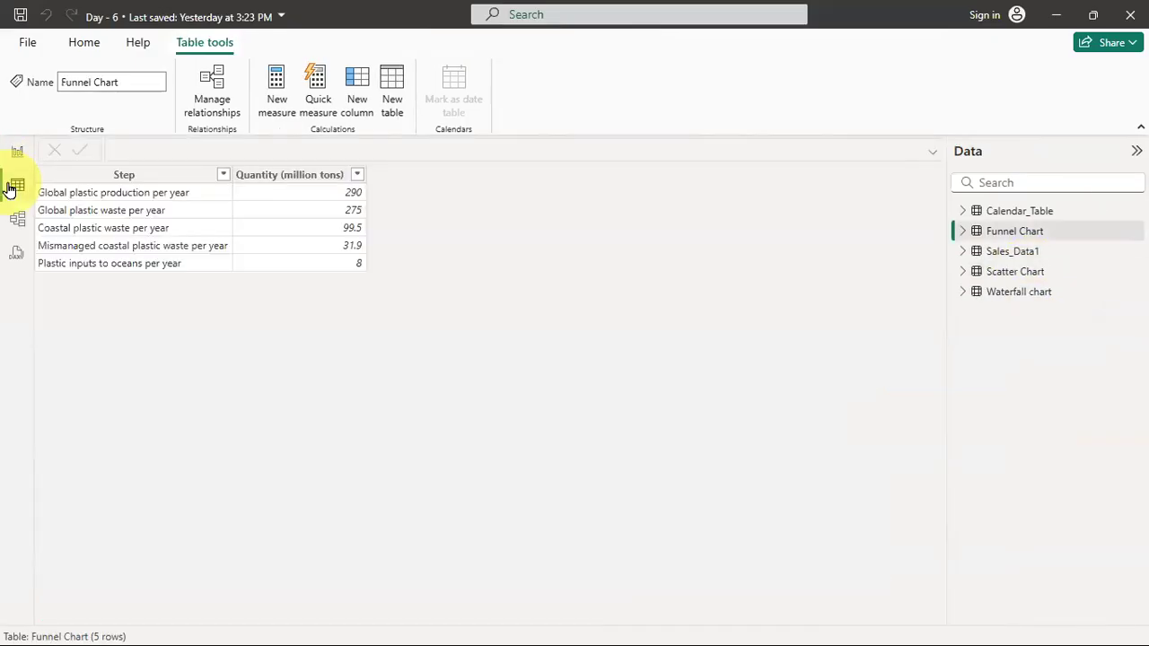
pyautogui.click(1015, 273)
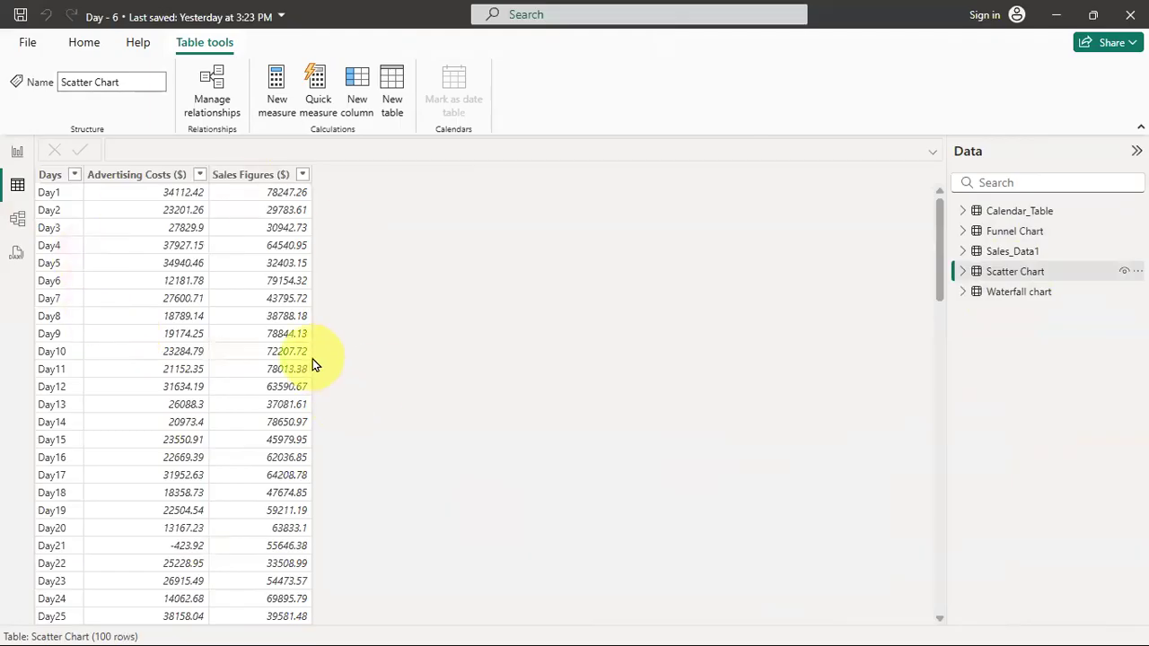
pyautogui.click(964, 273)
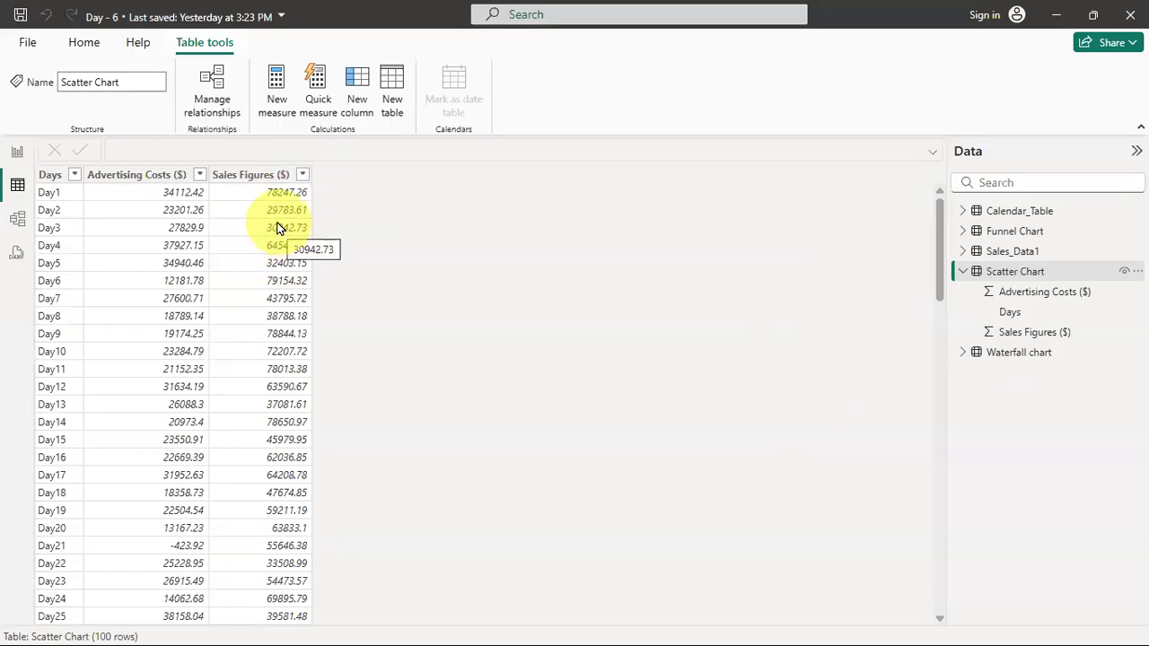
pyautogui.click(264, 177)
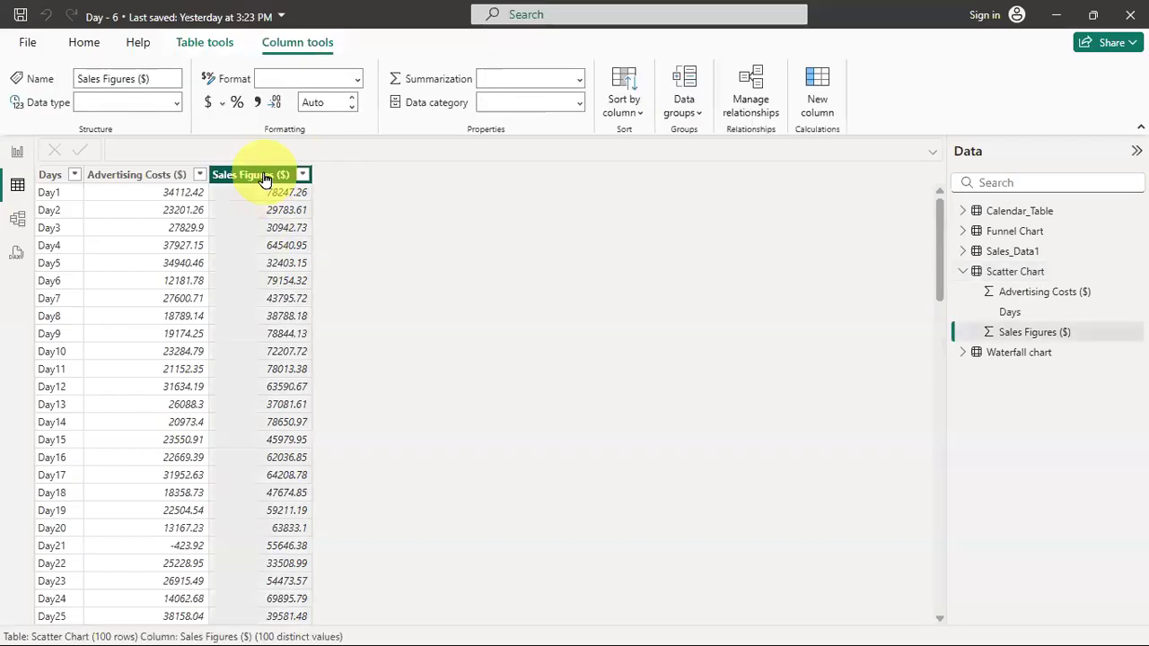
pyautogui.click(355, 81)
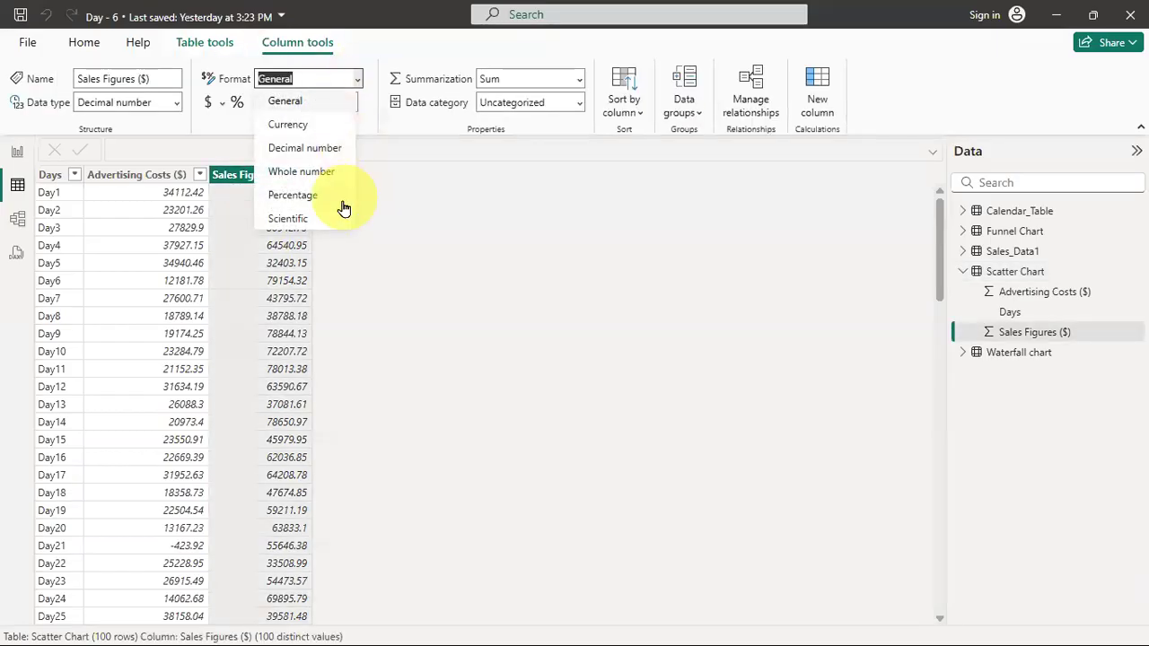
pyautogui.click(359, 238)
pyautogui.press('Down')
pyautogui.press('Down')
pyautogui.press('Down')
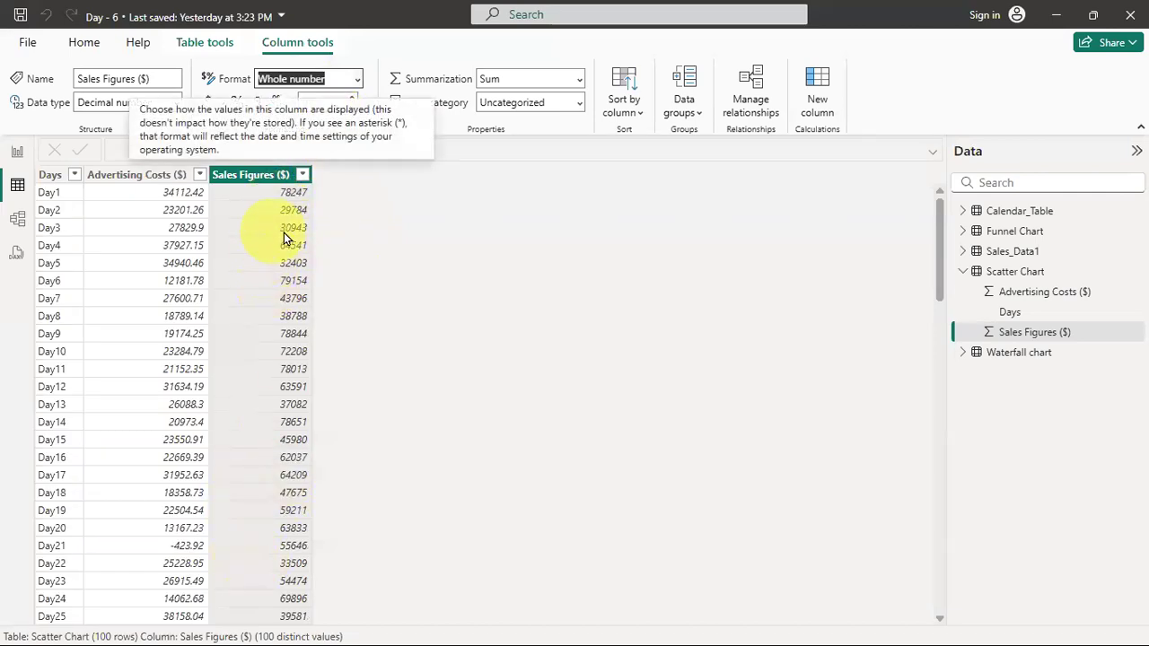
pyautogui.click(428, 219)
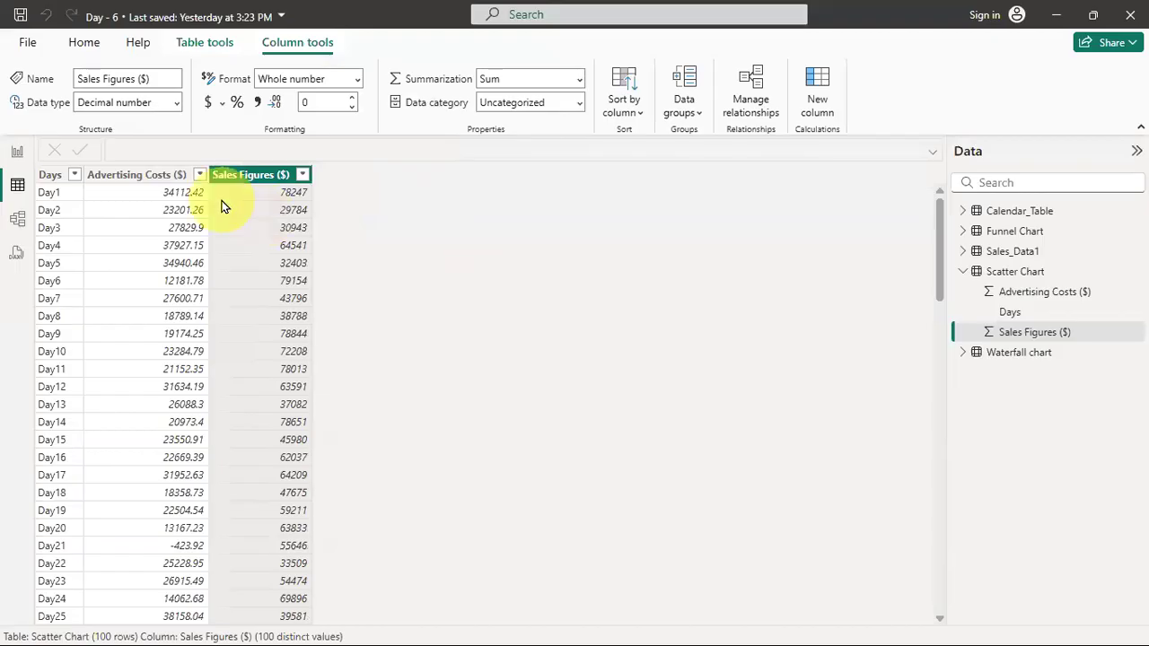
# Format the Advertising Costs ($) column as Whole number and check both columns down to the last row.
pyautogui.click(150, 174)
pyautogui.click(352, 84)
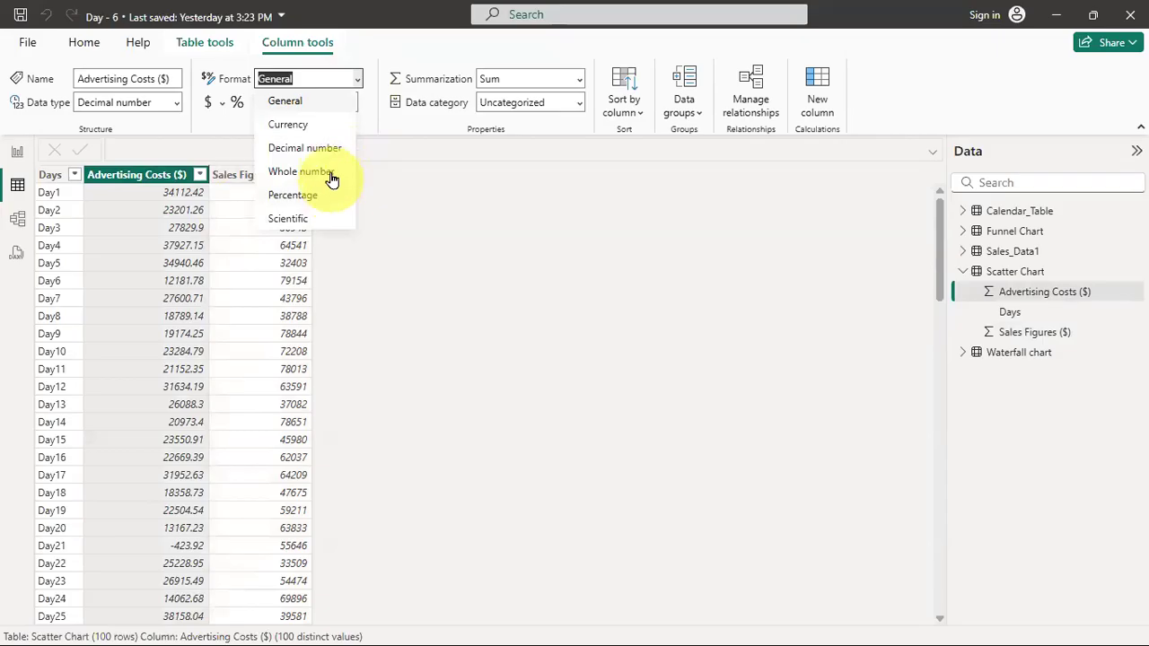
pyautogui.press('Escape')
pyautogui.press('Down')
pyautogui.press('Down')
pyautogui.press('Down')
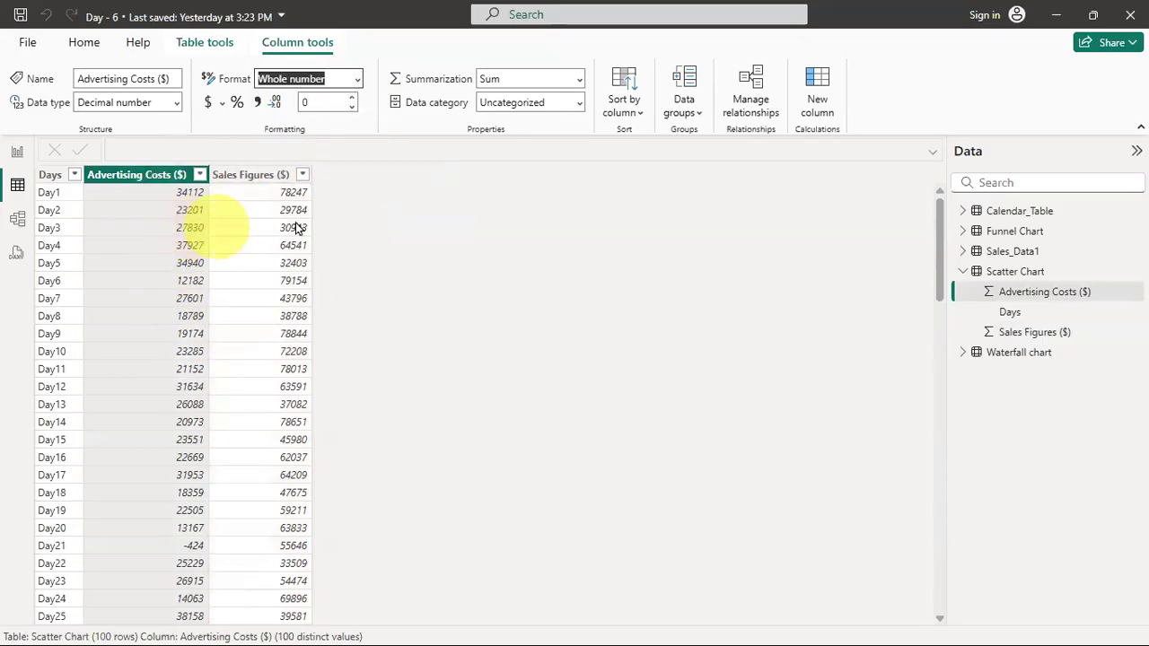
pyautogui.click(242, 174)
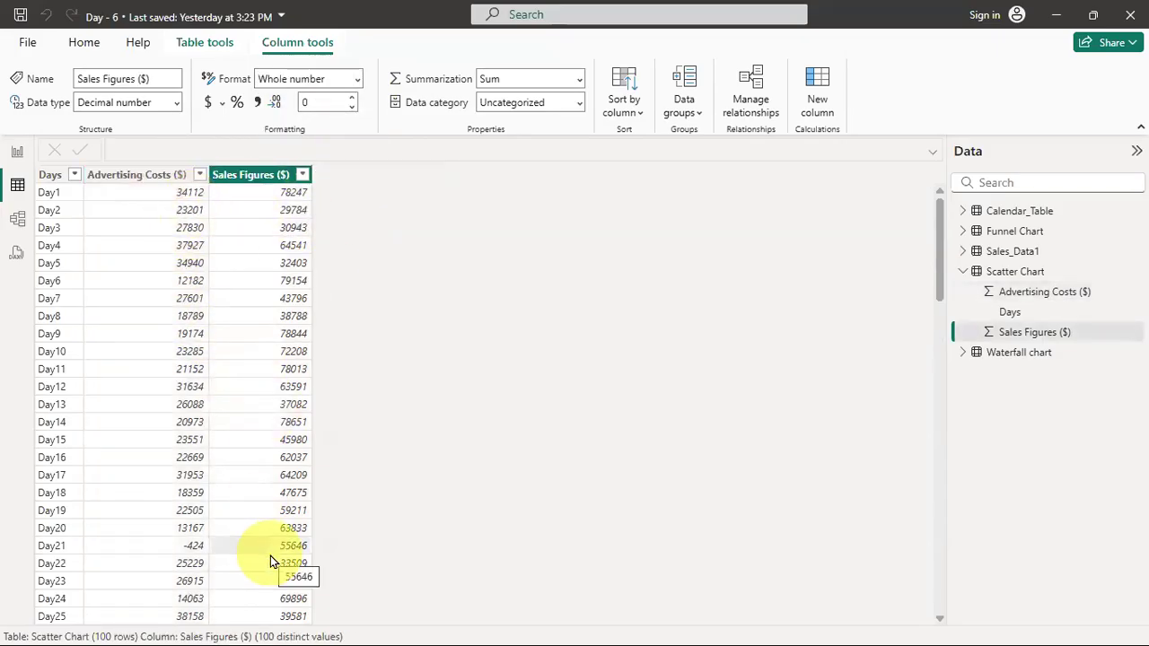
pyautogui.scroll(-20, 256, 440)
pyautogui.scroll(-2, 256, 440)
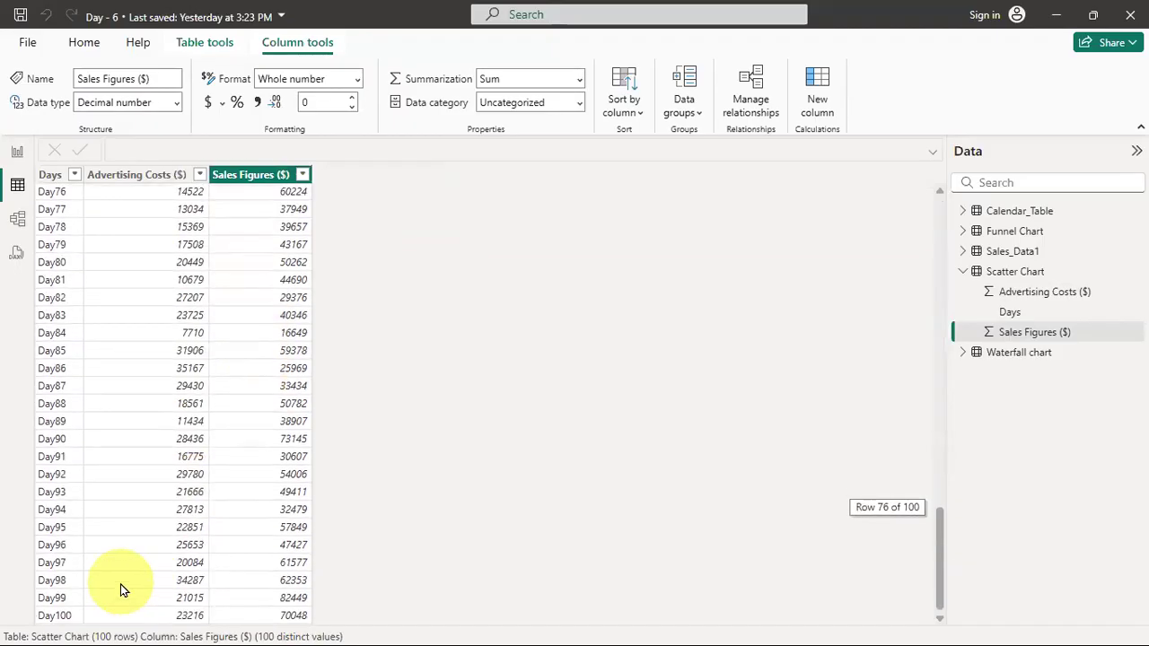
pyautogui.scroll(20, 280, 577)
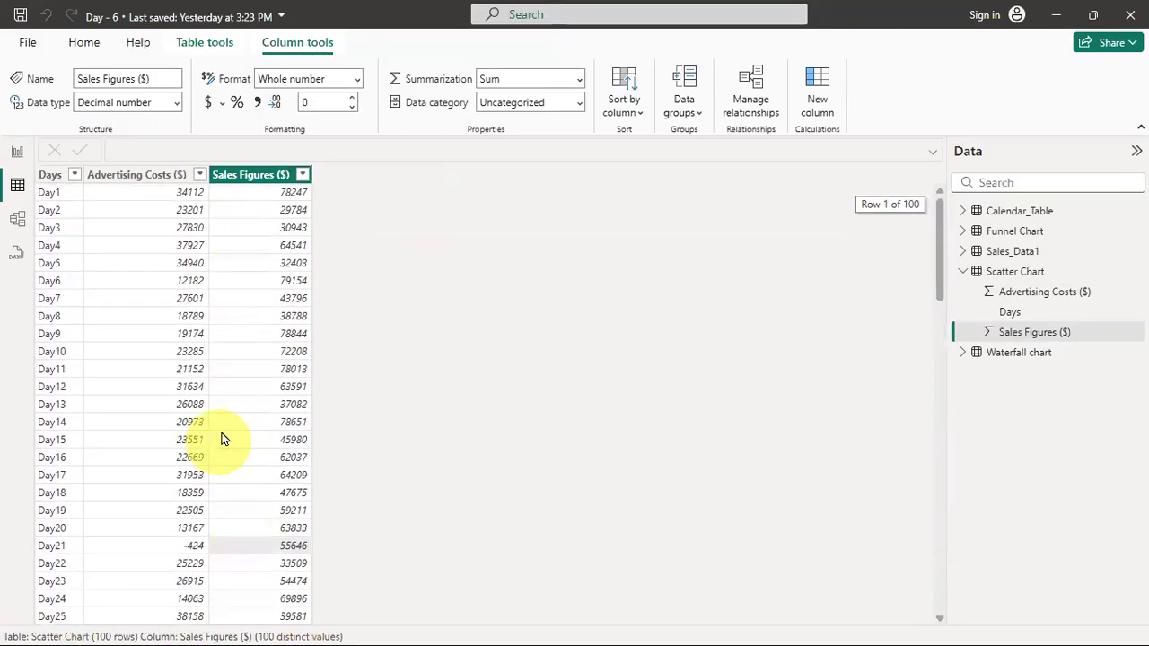
# Return to the report and assign Advertising Costs ($) to the scatter chart's X axis and Sales Figures ($) to its Y axis.
pyautogui.click(14, 152)
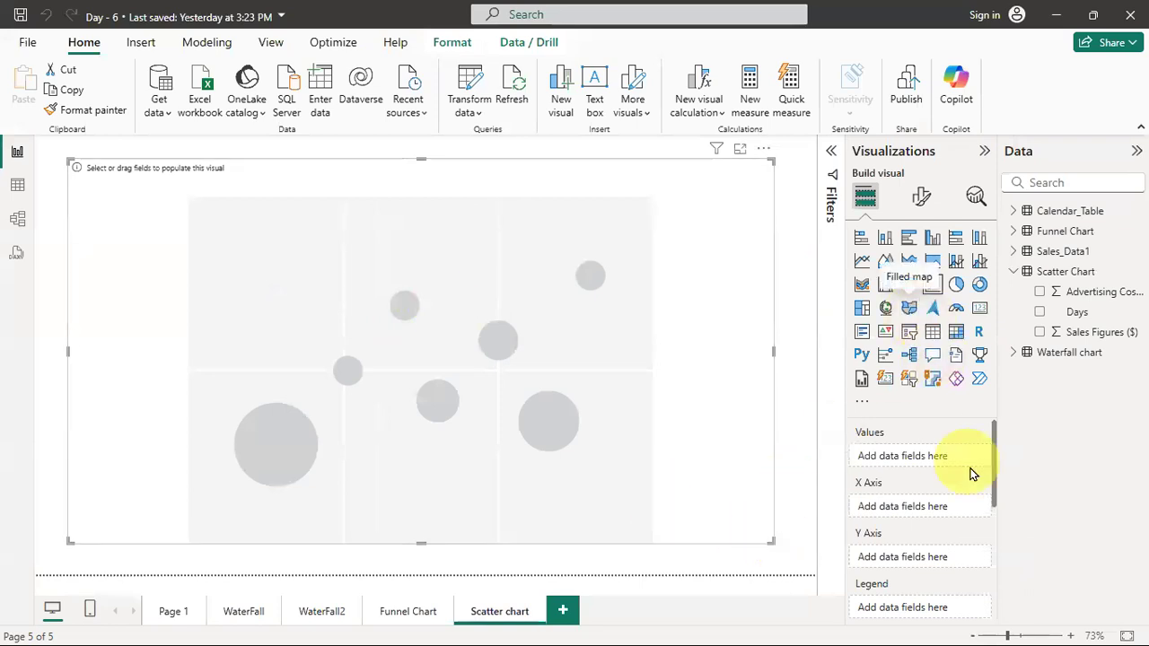
pyautogui.scroll(-2, 953, 456)
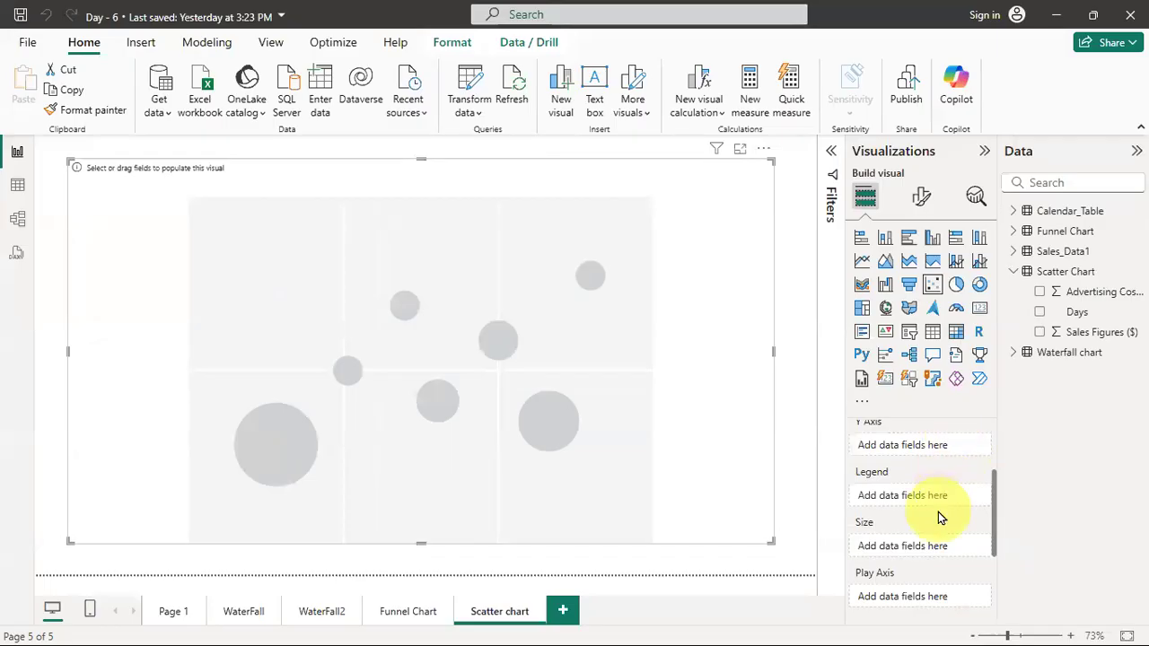
pyautogui.scroll(2, 938, 512)
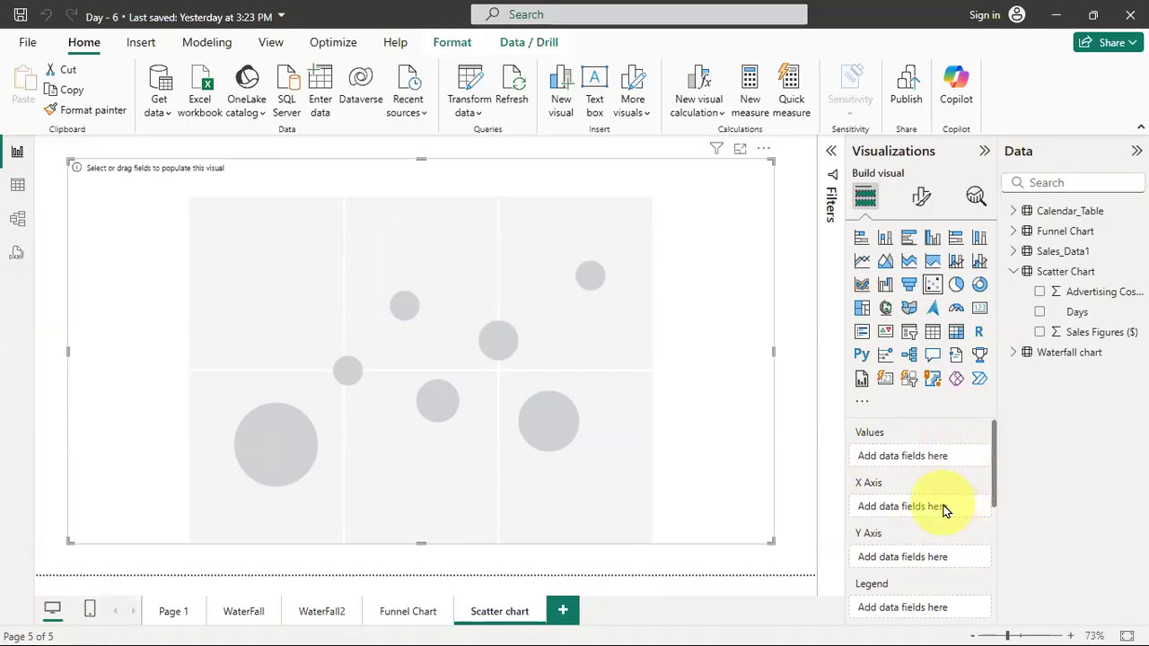
pyautogui.moveTo(1089, 305); pyautogui.dragTo(1004, 587)
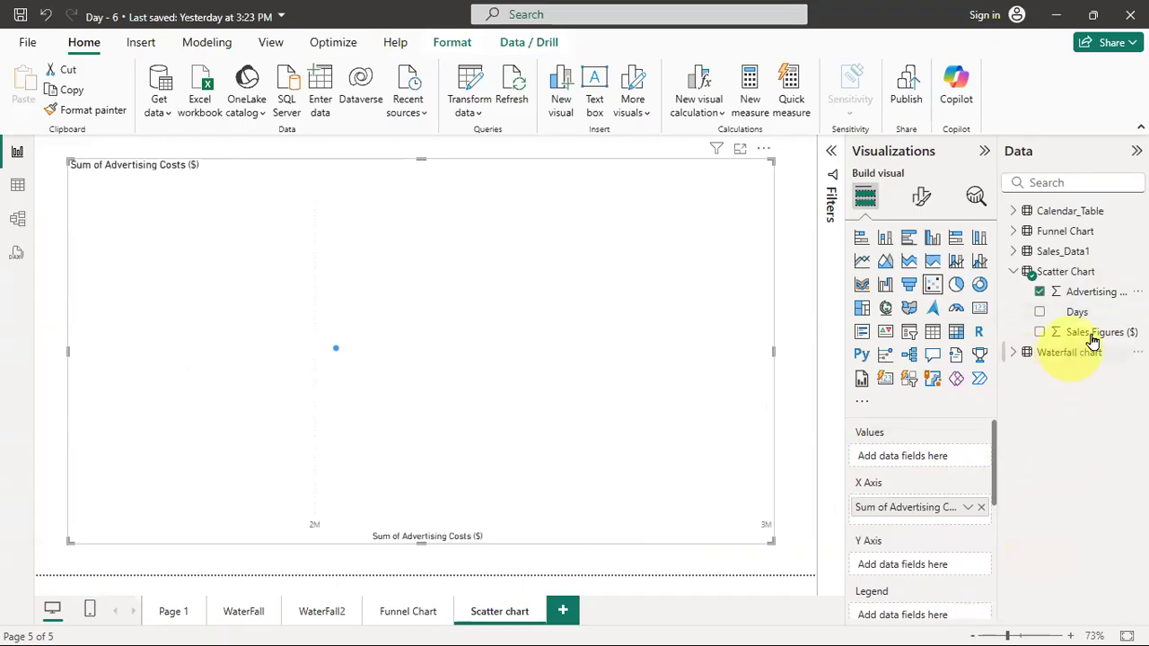
pyautogui.moveTo(1105, 331); pyautogui.dragTo(957, 573)
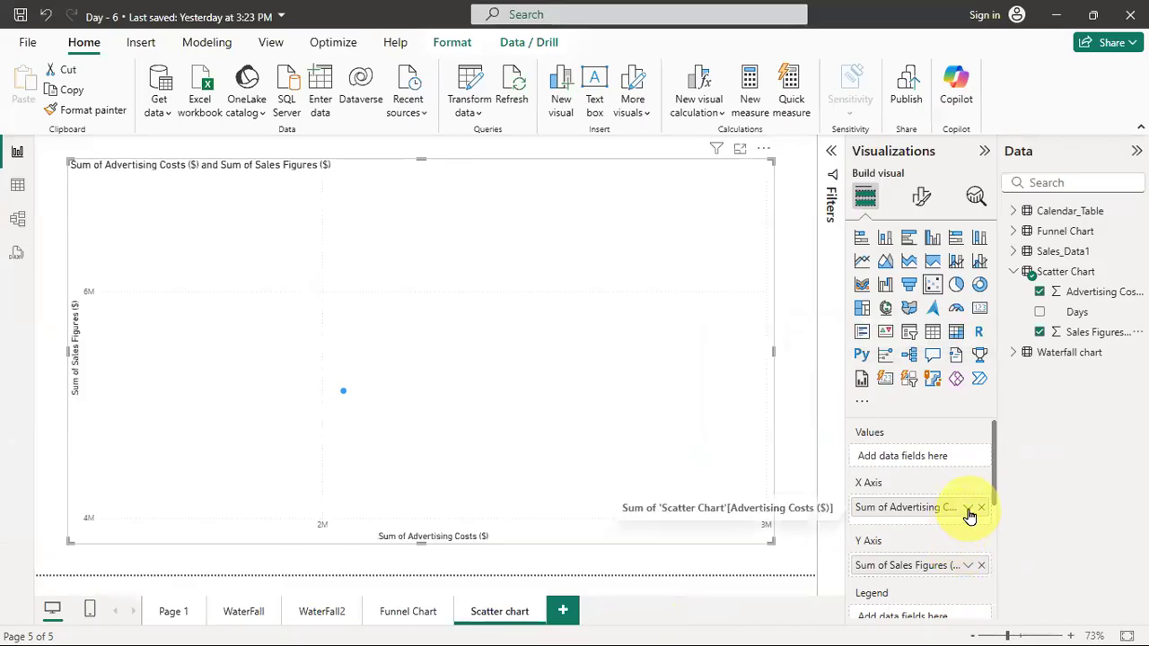
# Set both the X-axis Advertising Costs ($) and Y-axis Sales Figures ($) fields to Don't summarize.
pyautogui.click(968, 510)
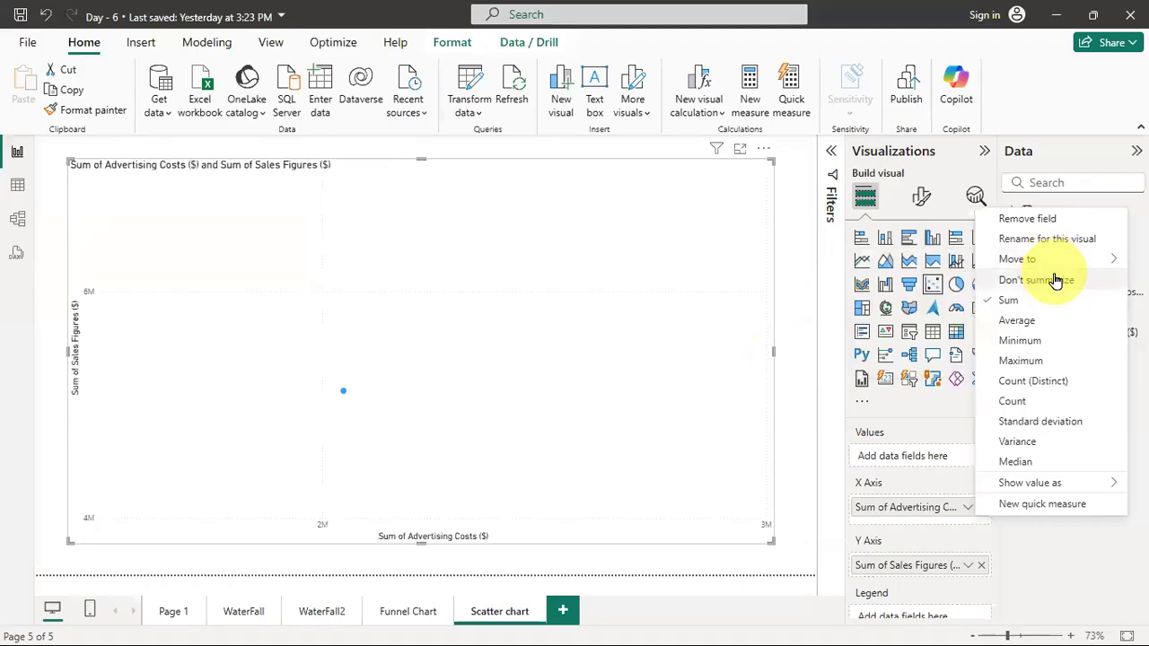
pyautogui.click(992, 277)
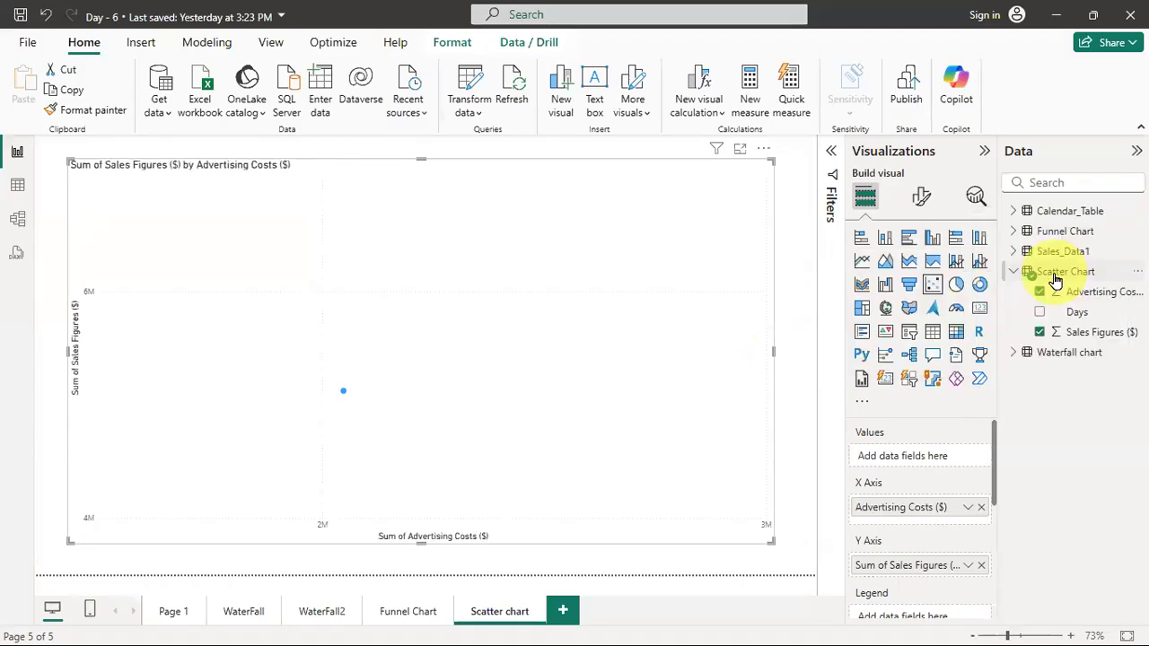
pyautogui.click(969, 565)
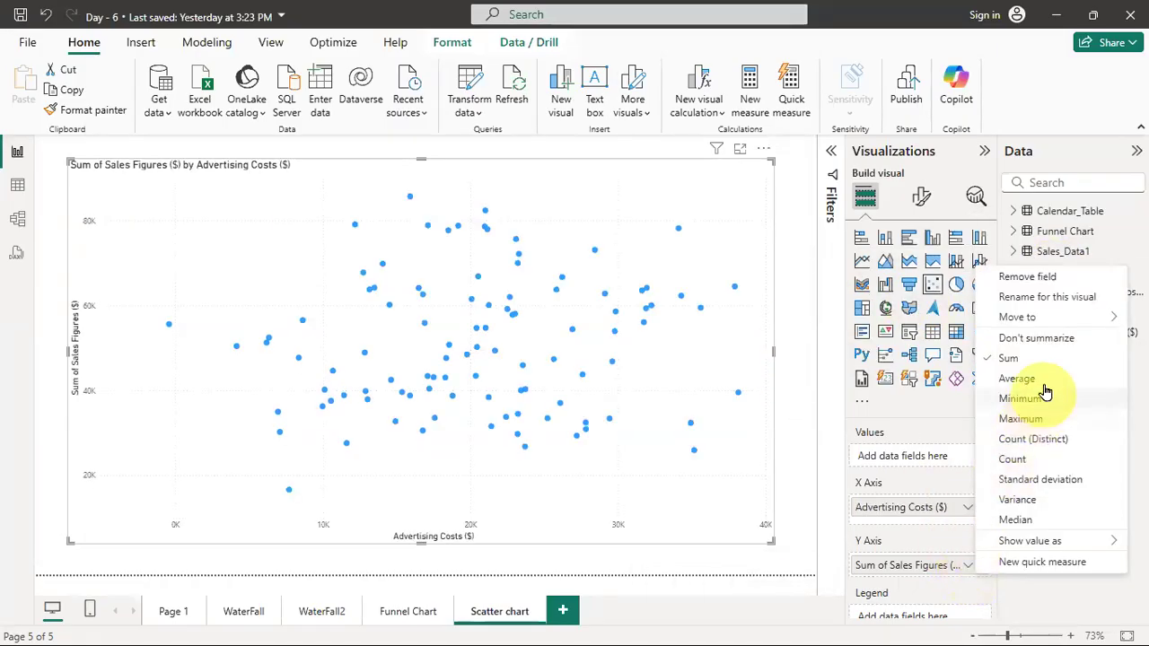
pyautogui.click(1056, 342)
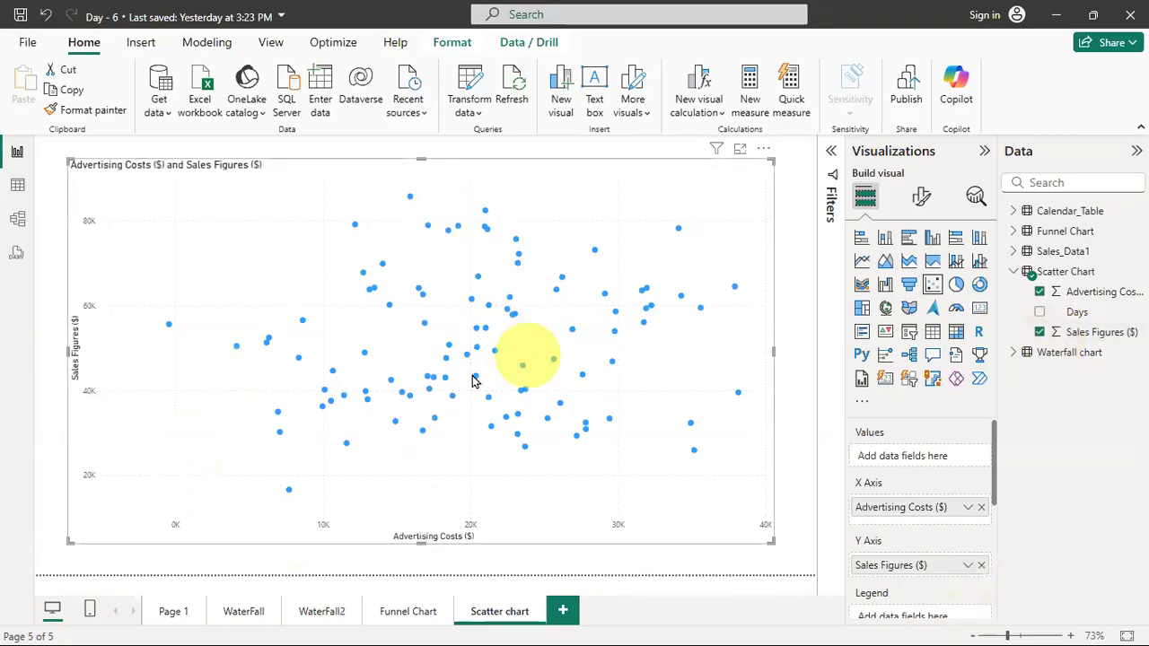
# Add the Days field to the scatter chart's tooltips.
pyautogui.scroll(-5, 930, 440)
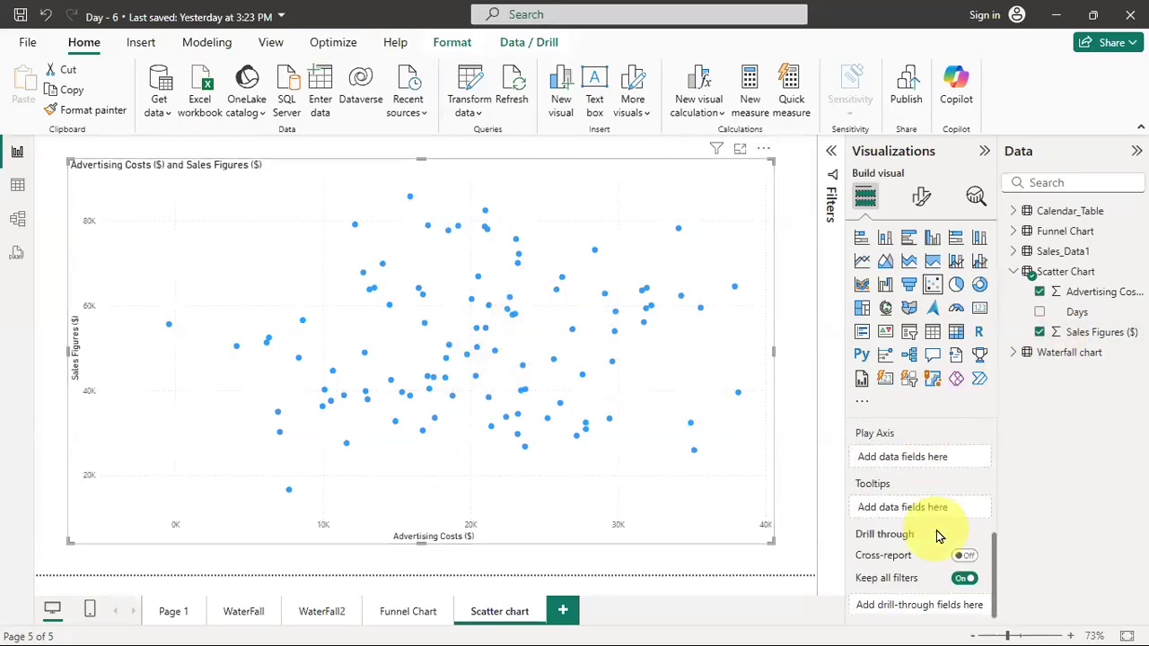
pyautogui.moveTo(1080, 311); pyautogui.dragTo(926, 509)
pyautogui.scroll(5, 934, 467)
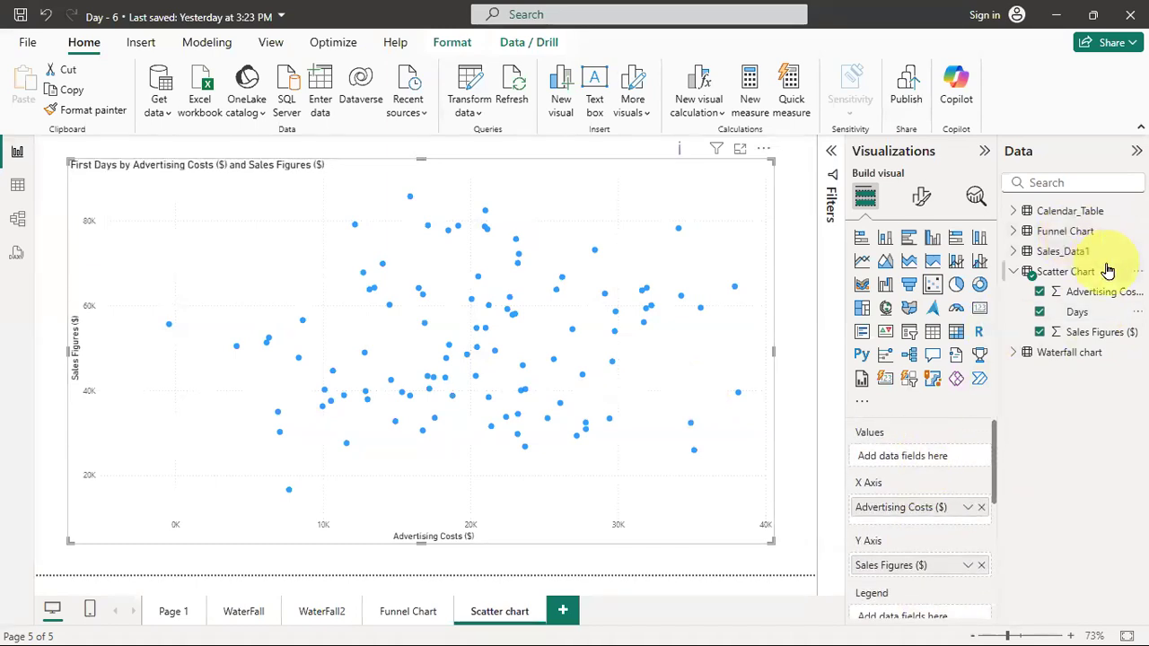
# Try the Days field in the scatter chart's Values and remove it again.
pyautogui.moveTo(1104, 320); pyautogui.dragTo(951, 461)
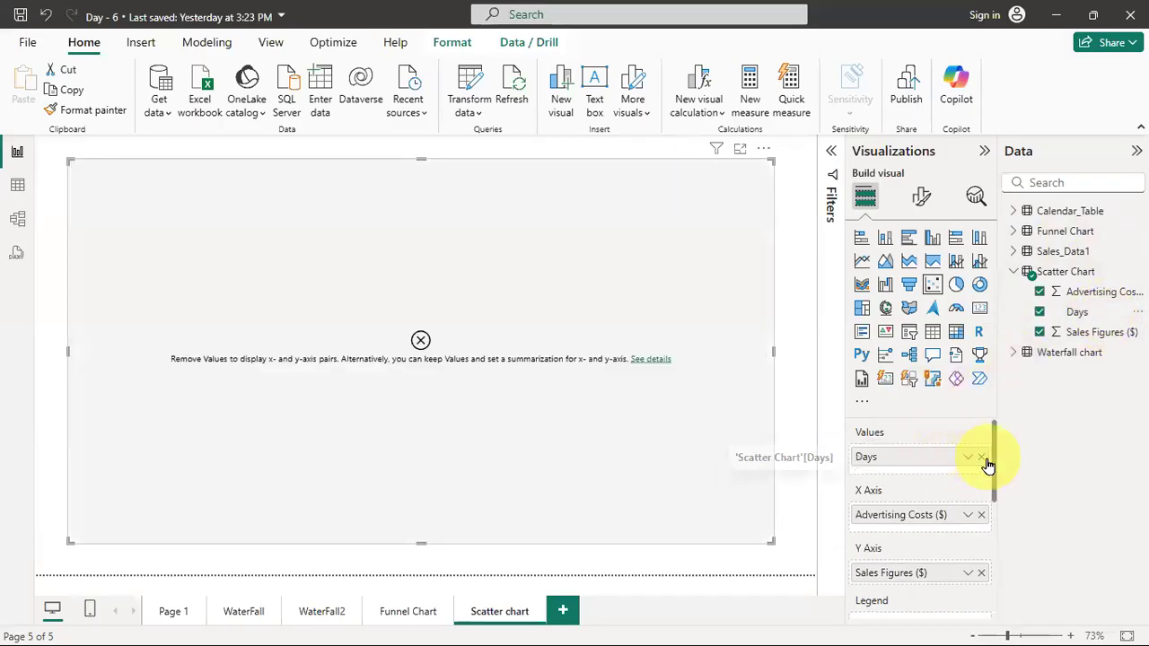
pyautogui.click(982, 457)
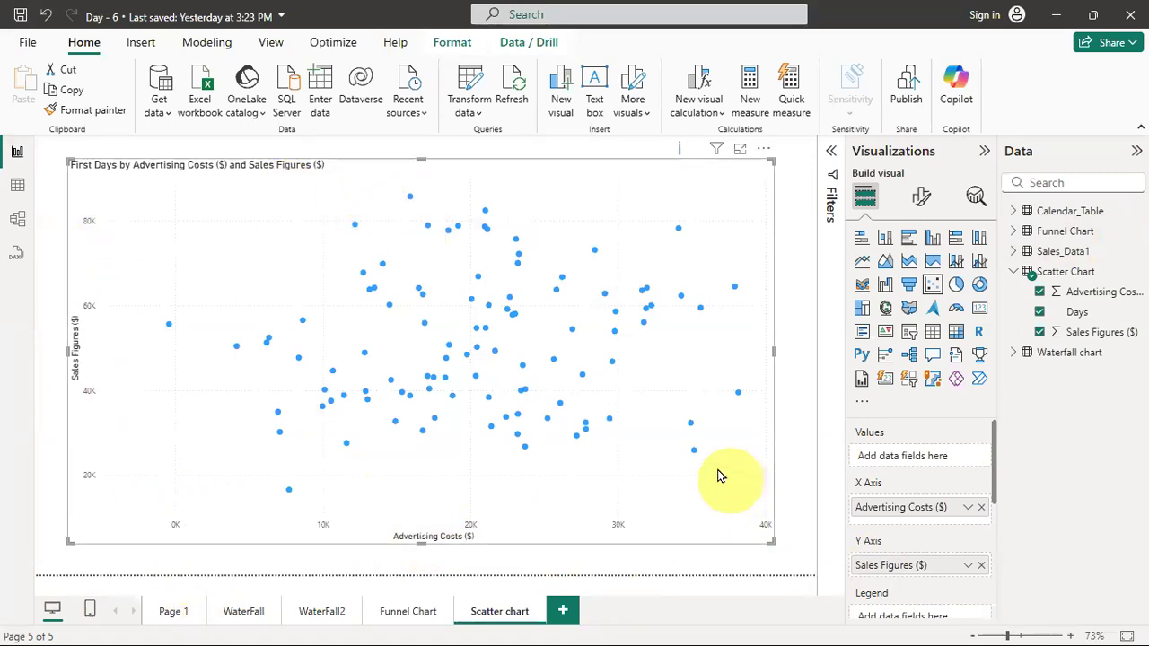
# Examine the tooltips of the outlying points with the highest and lowest sales figures and advertising costs.
pyautogui.moveTo(409, 201)
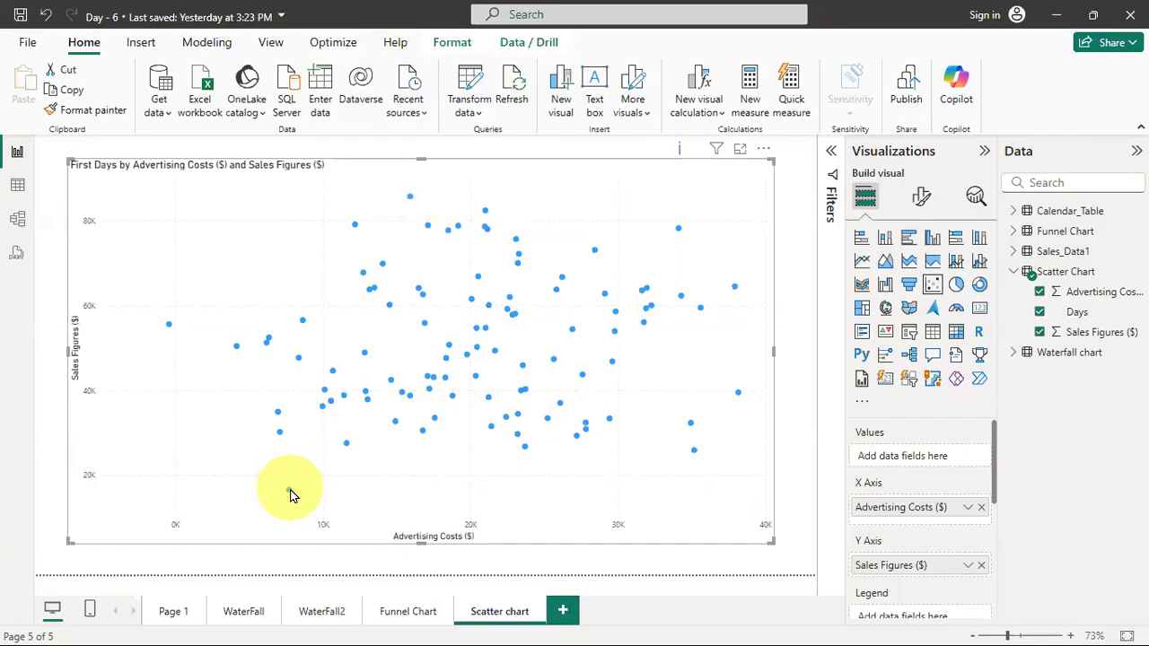
pyautogui.moveTo(289, 498)
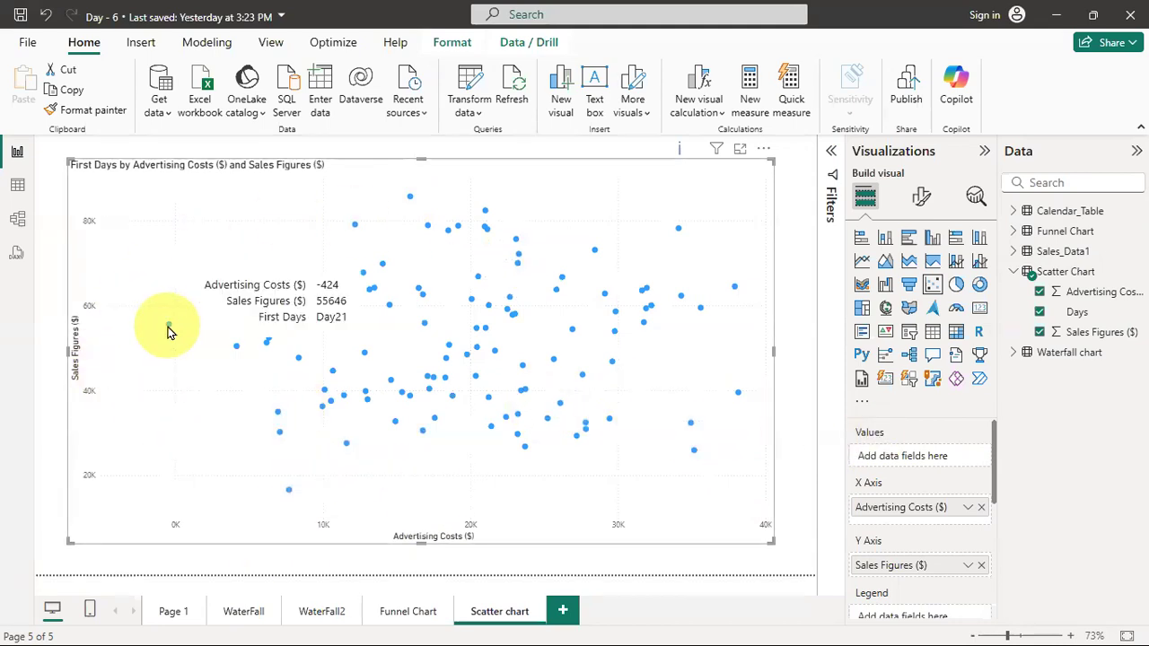
pyautogui.moveTo(170, 325)
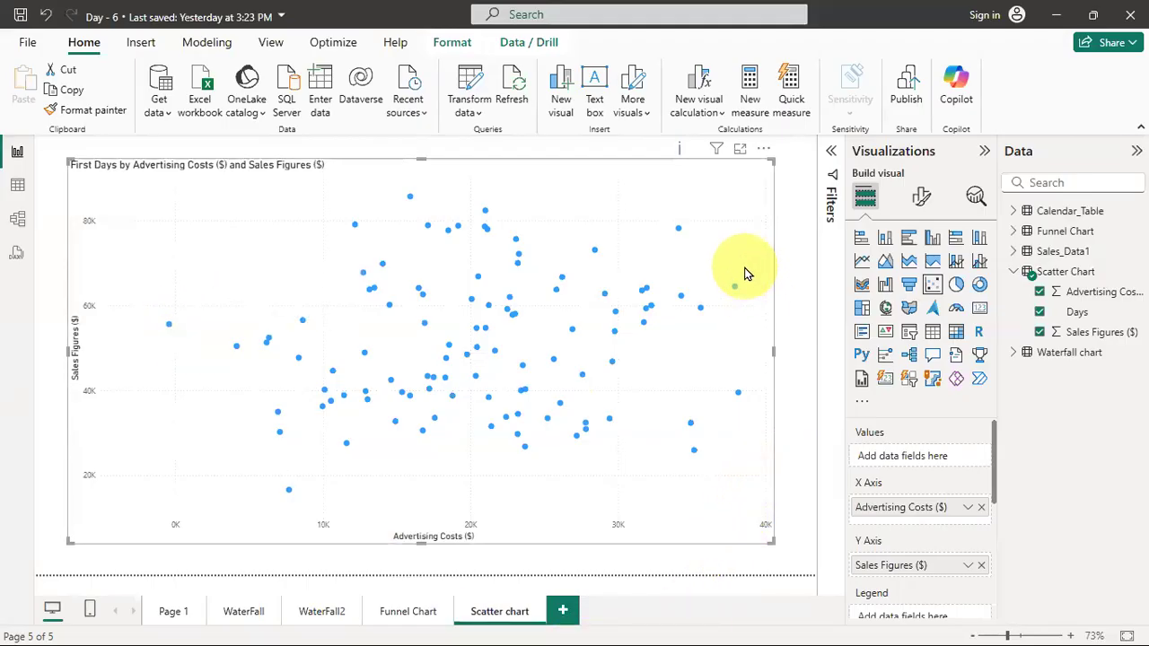
pyautogui.moveTo(739, 393)
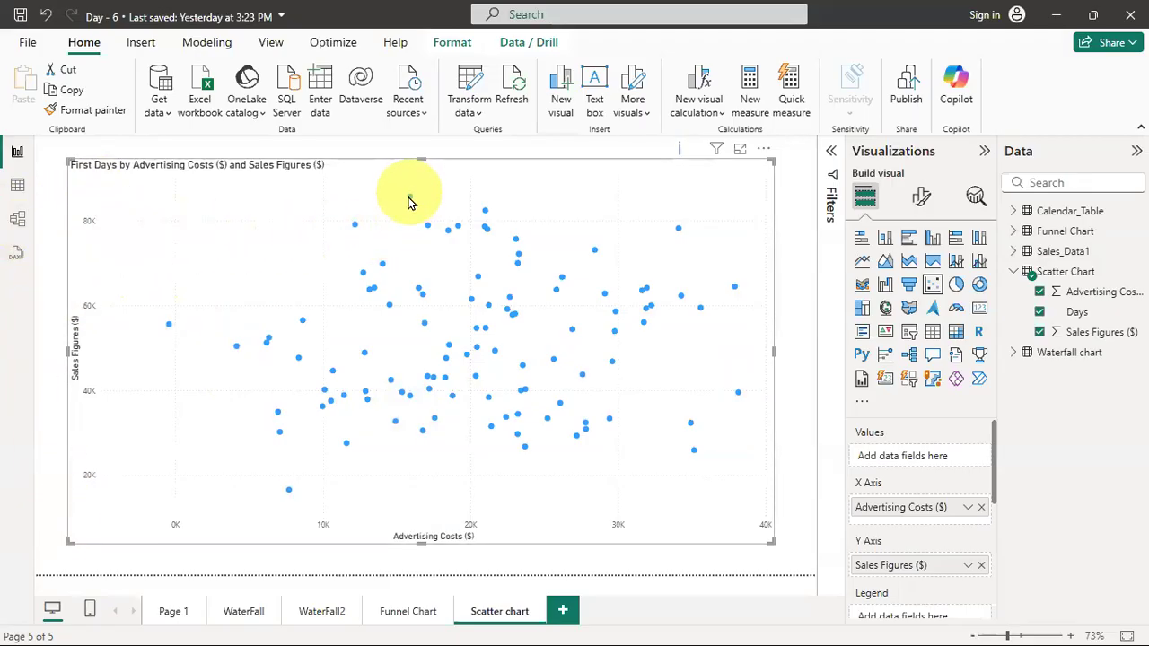
pyautogui.moveTo(409, 204)
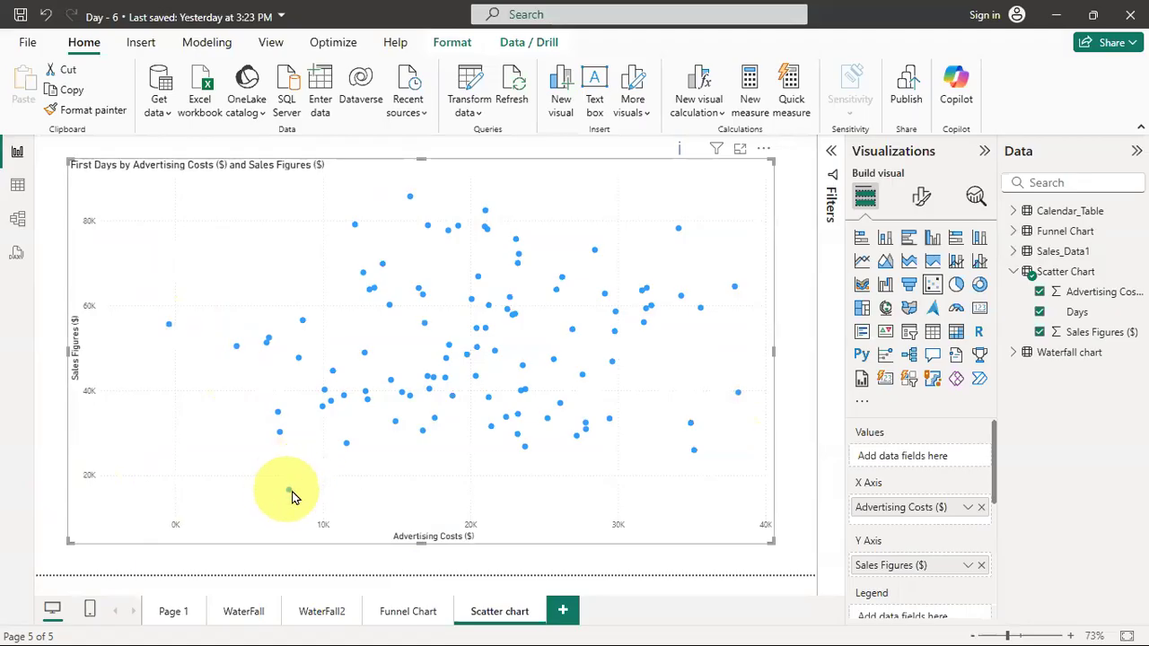
pyautogui.moveTo(287, 492)
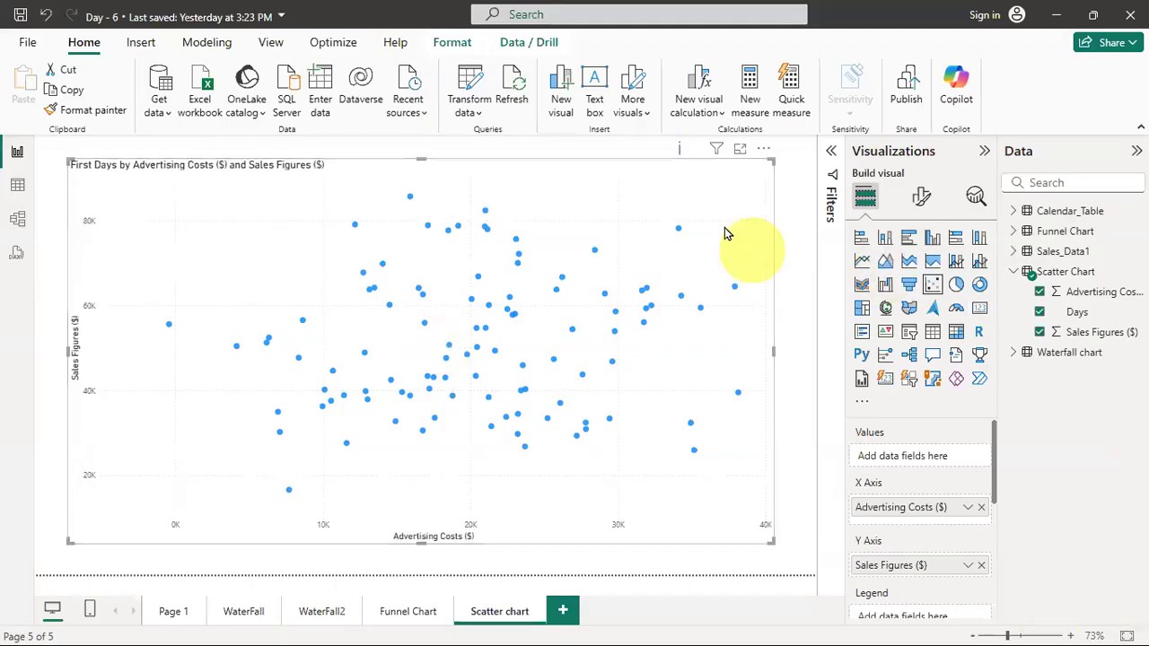
# Delete the scatter chart from the report page and switch to the scatter chart data workbook in Excel.
pyautogui.press('Delete')
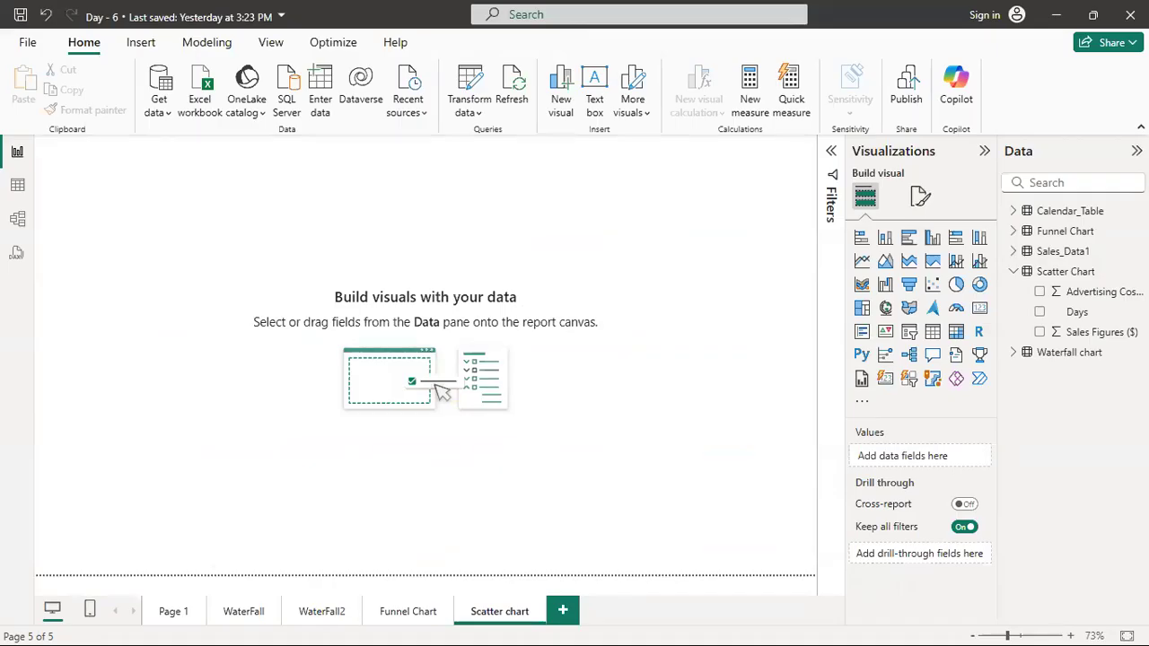
pyautogui.hotkey('alt', 'Tab')
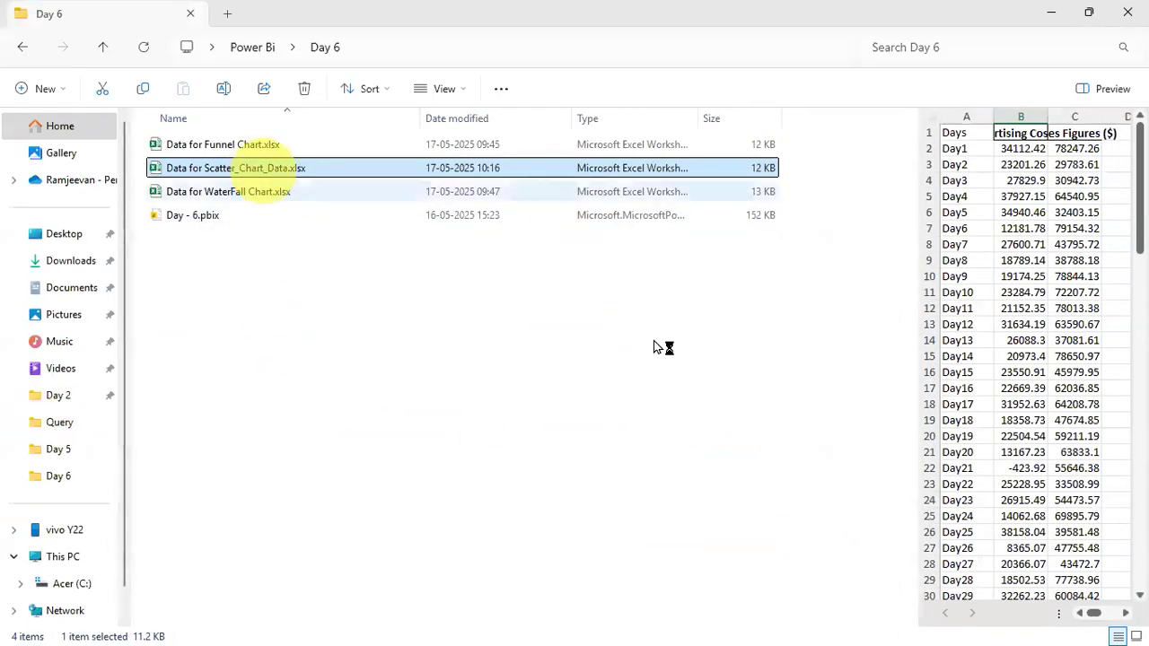
pyautogui.click(1051, 13)
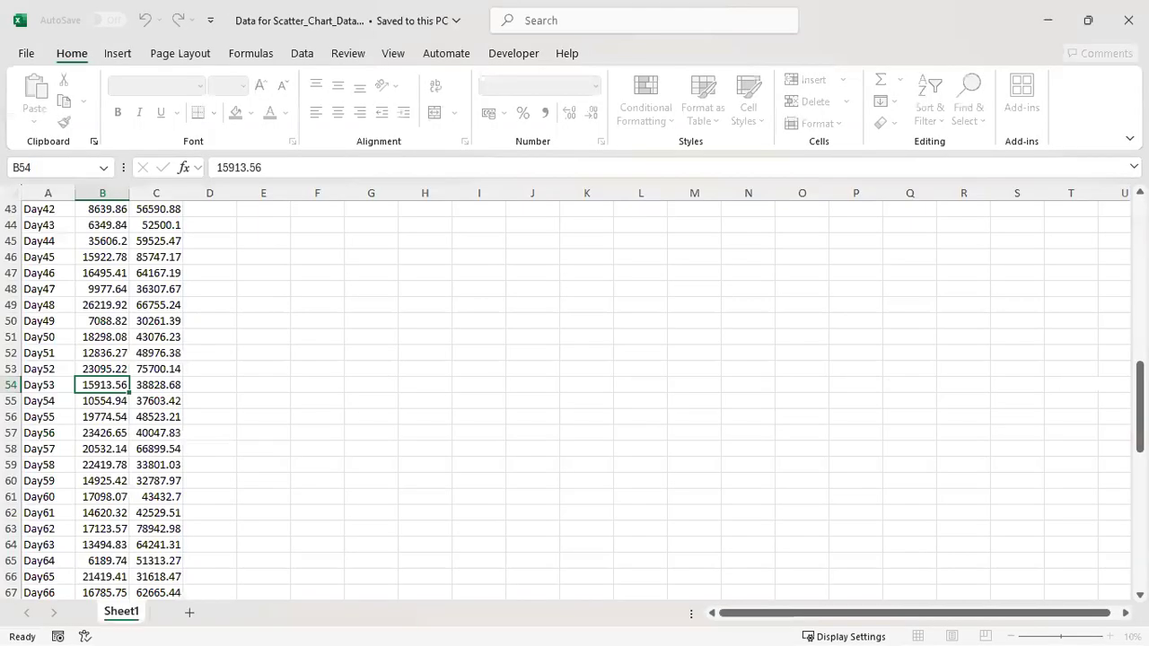
# AutoFit the width of all columns in Sheet1 so the full headers fit.
pyautogui.scroll(14, 102, 390)
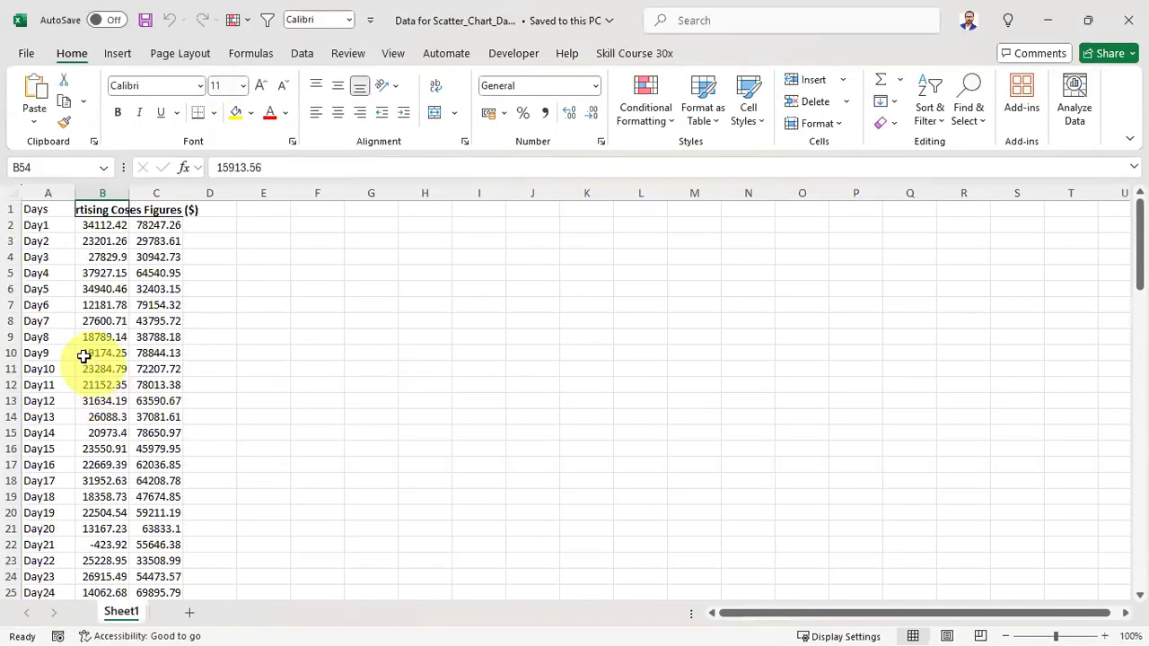
pyautogui.click(12, 194)
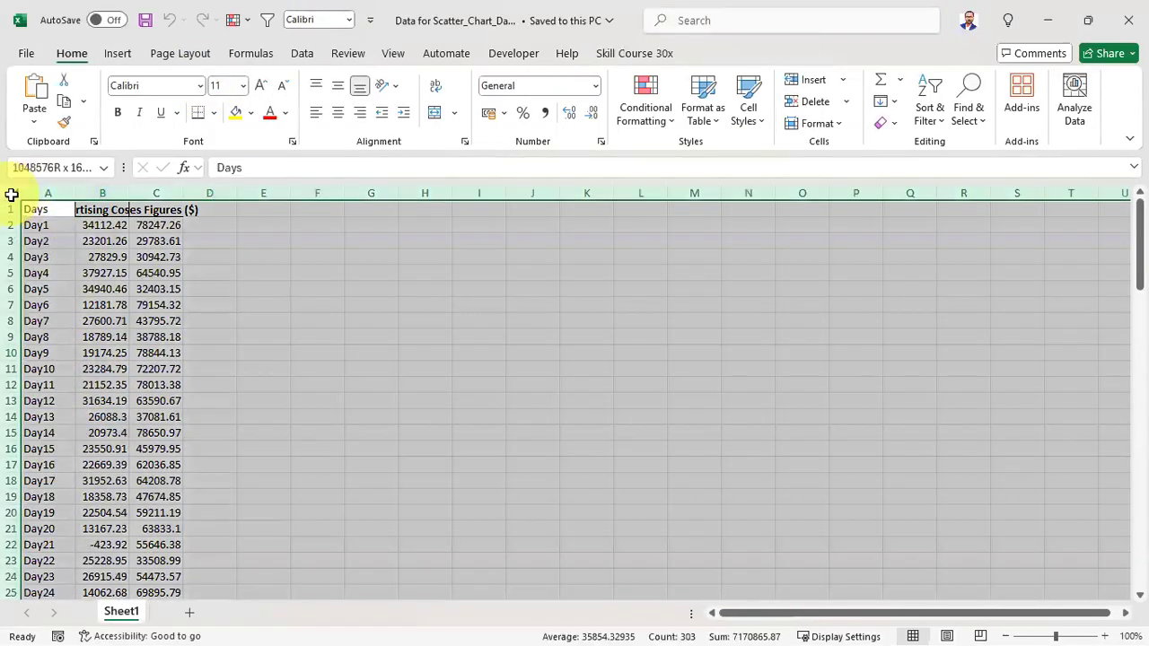
pyautogui.doubleClick(129, 193)
pyautogui.click(280, 272)
pyautogui.scroll(10, 34, 359)
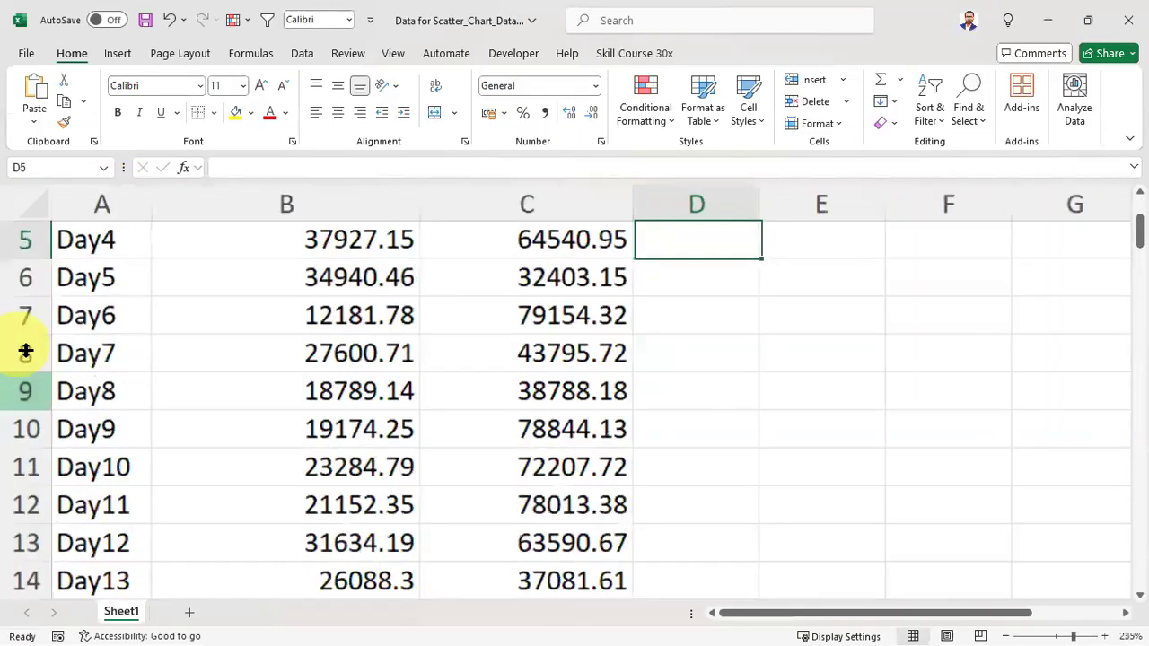
# Review the Days, Advertising Costs ($) and Sales Figures ($) headers and their first rows of values.
pyautogui.moveTo(120, 255); pyautogui.dragTo(592, 238)
pyautogui.click(134, 253)
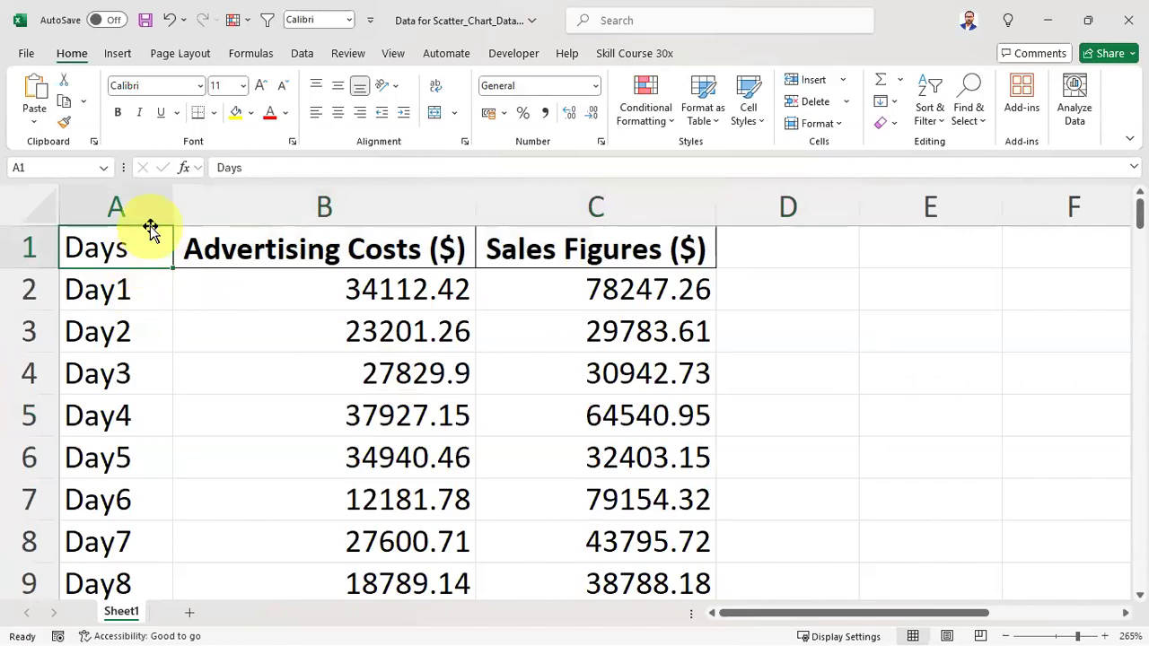
pyautogui.moveTo(130, 289); pyautogui.dragTo(115, 590)
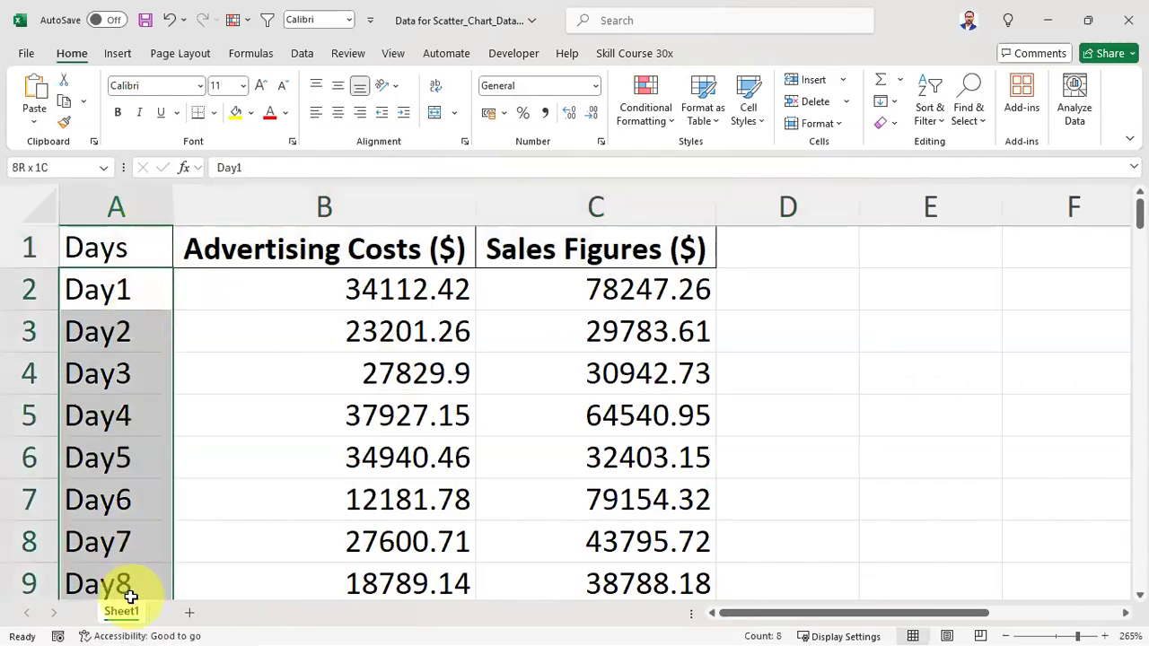
pyautogui.click(372, 249)
pyautogui.moveTo(369, 290); pyautogui.dragTo(410, 485)
pyautogui.scroll(2, 410, 479)
pyautogui.moveTo(418, 300); pyautogui.dragTo(419, 543)
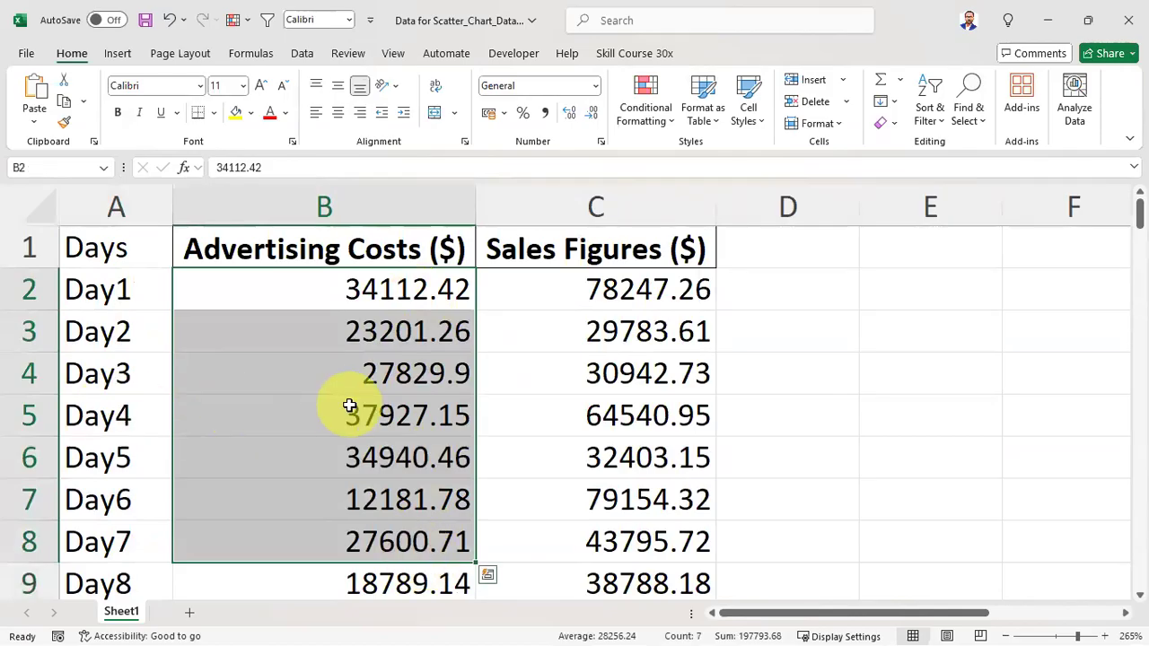
pyautogui.click(610, 250)
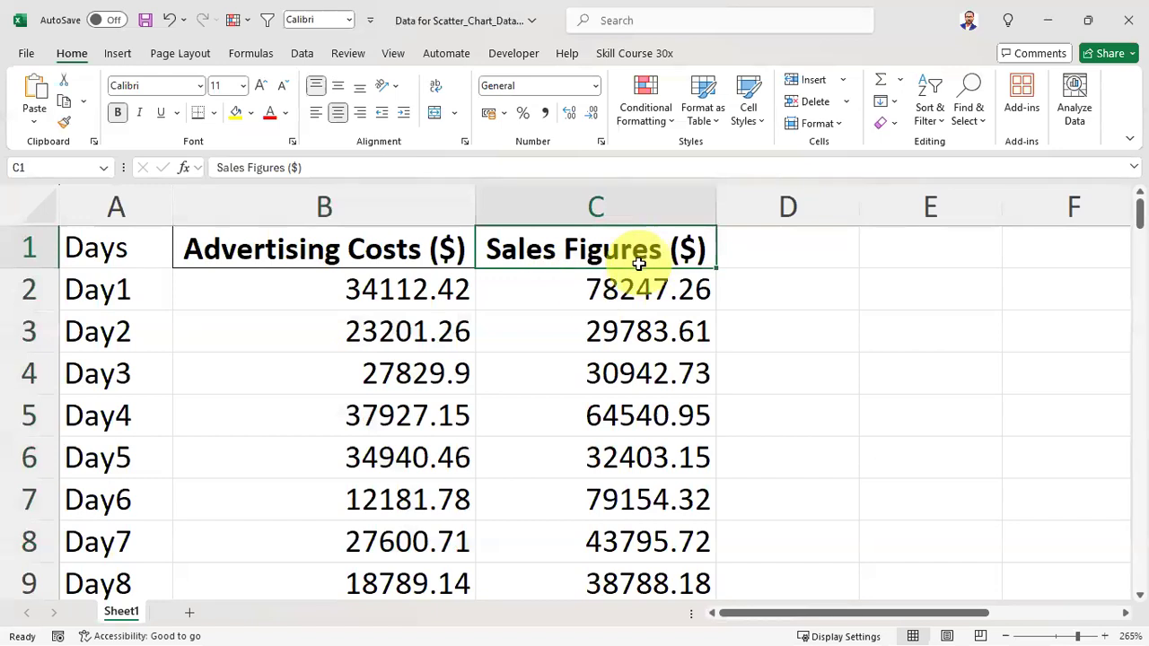
# Compare the advertising cost for Day1 with the sales figure in the same row.
pyautogui.click(377, 292)
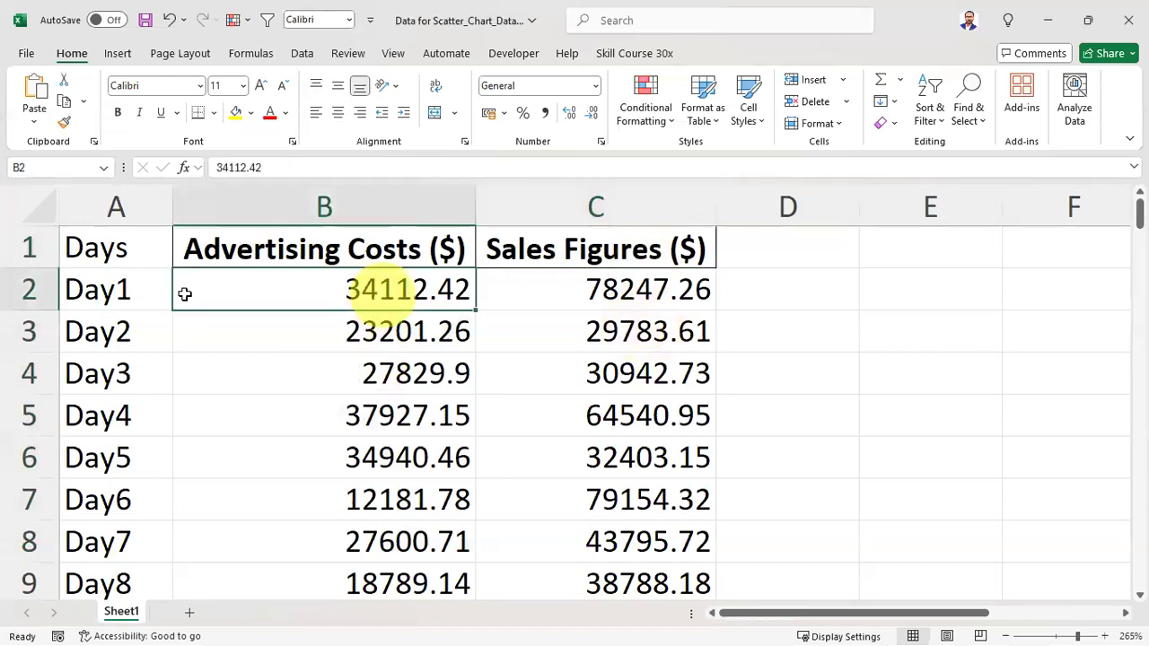
pyautogui.click(77, 289)
pyautogui.click(393, 292)
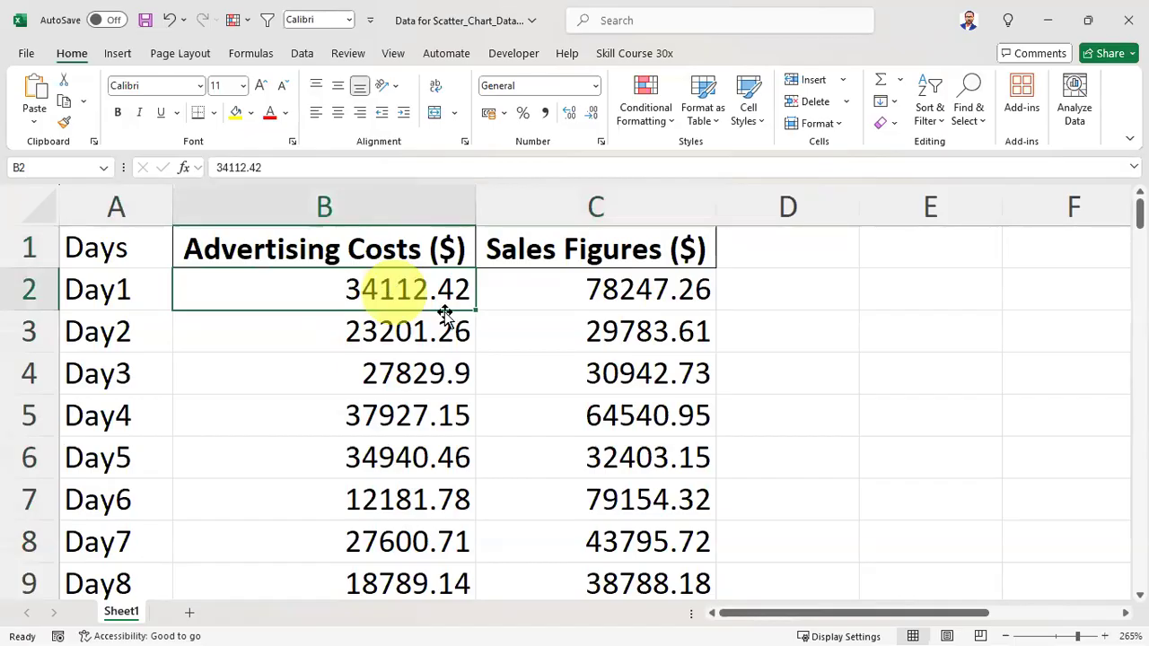
pyautogui.click(595, 295)
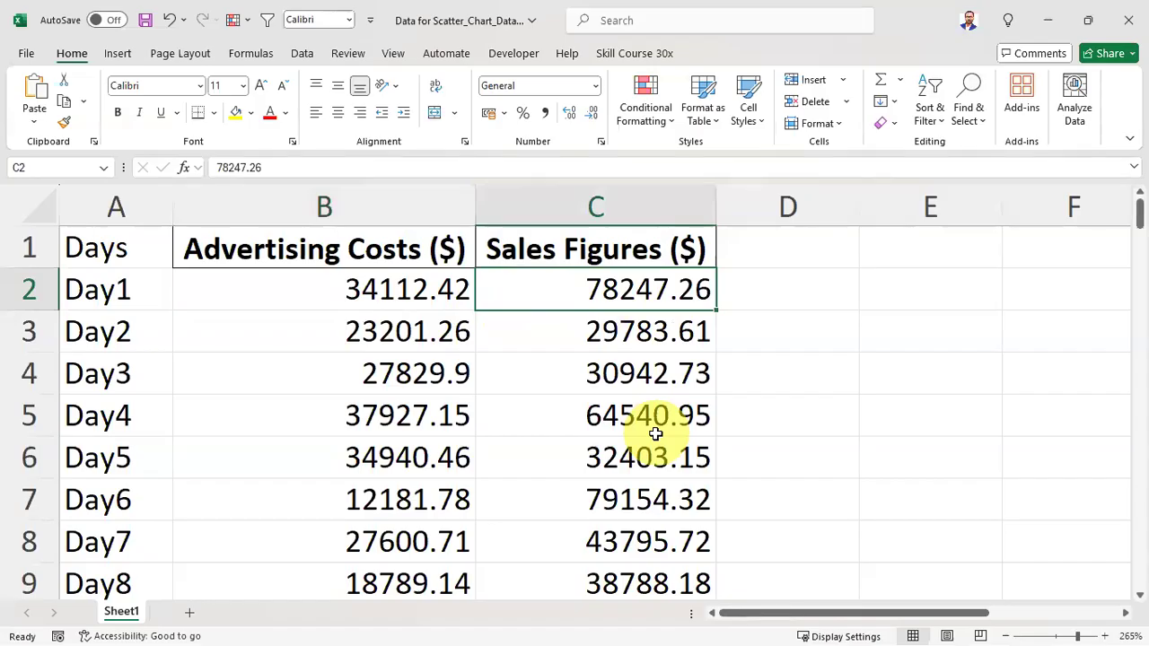
pyautogui.click(392, 301)
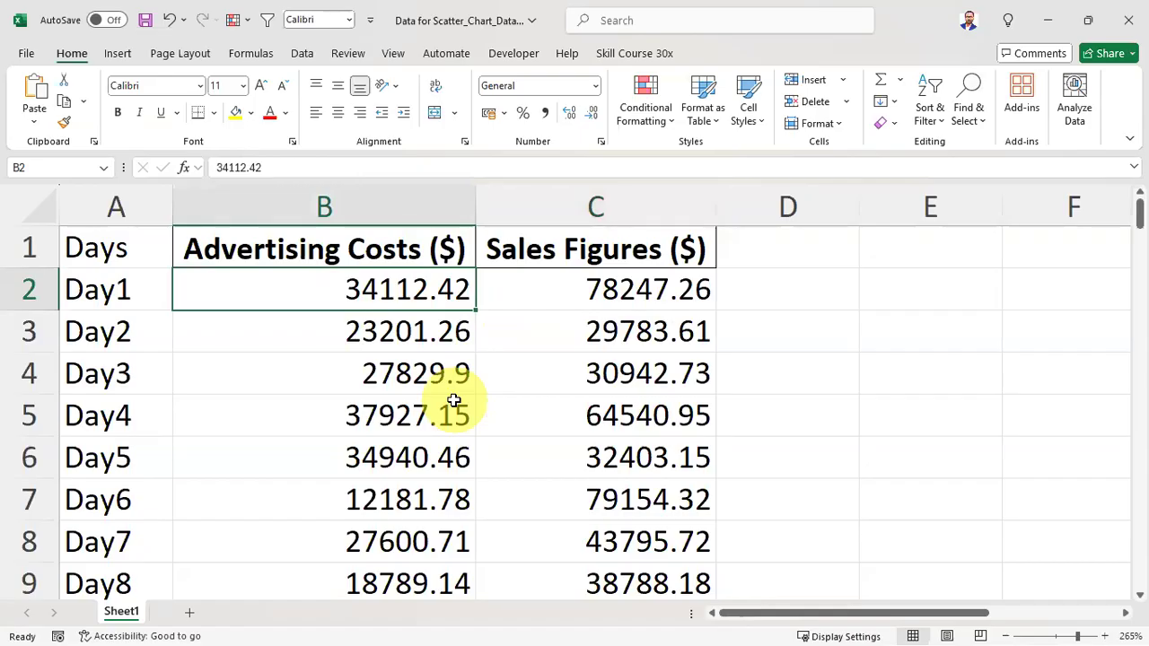
pyautogui.click(637, 294)
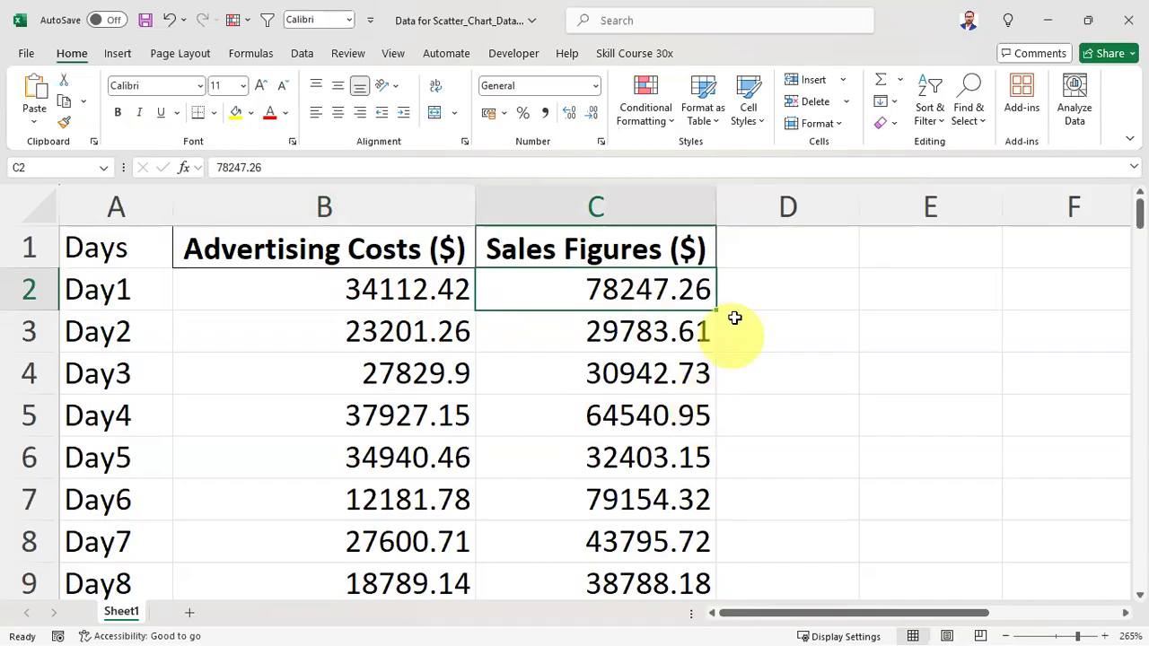
pyautogui.click(758, 261)
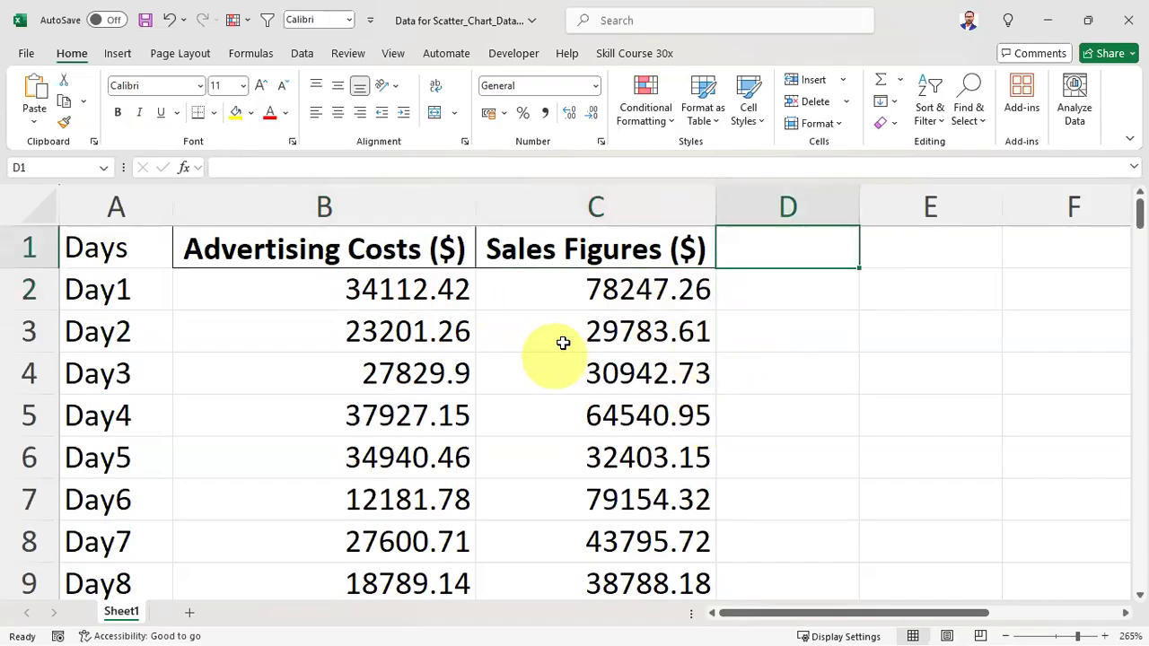
pyautogui.click(592, 301)
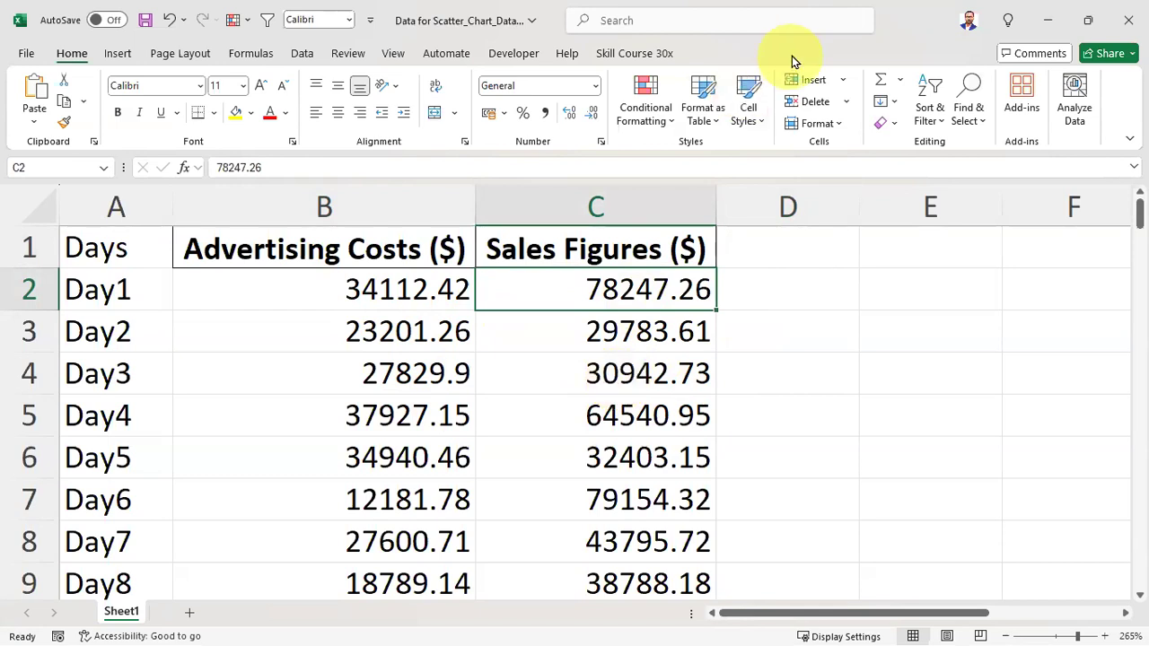
# Examine the paired advertising cost and sales values row by row, starting with Day1 and Day2.
pyautogui.moveTo(132, 254); pyautogui.dragTo(610, 437)
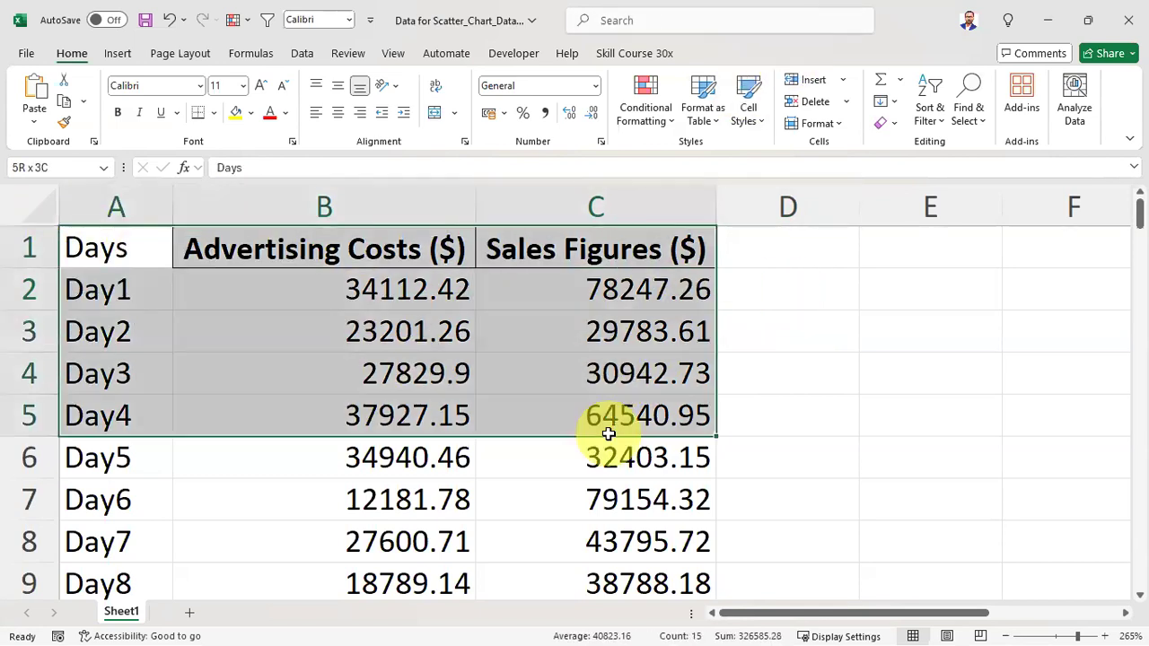
pyautogui.click(419, 482)
pyautogui.moveTo(461, 295); pyautogui.dragTo(444, 310)
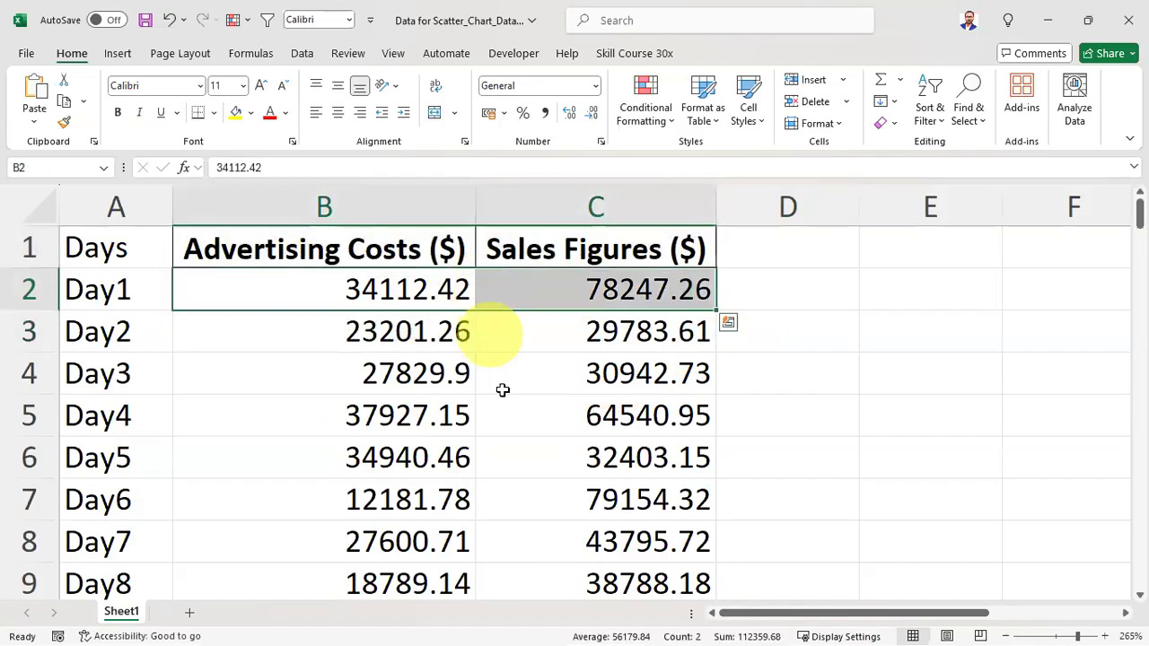
pyautogui.scroll(-11, 515, 398)
pyautogui.scroll(1, 518, 398)
pyautogui.scroll(-5, 518, 398)
pyautogui.scroll(8, 518, 398)
pyautogui.scroll(7, 518, 398)
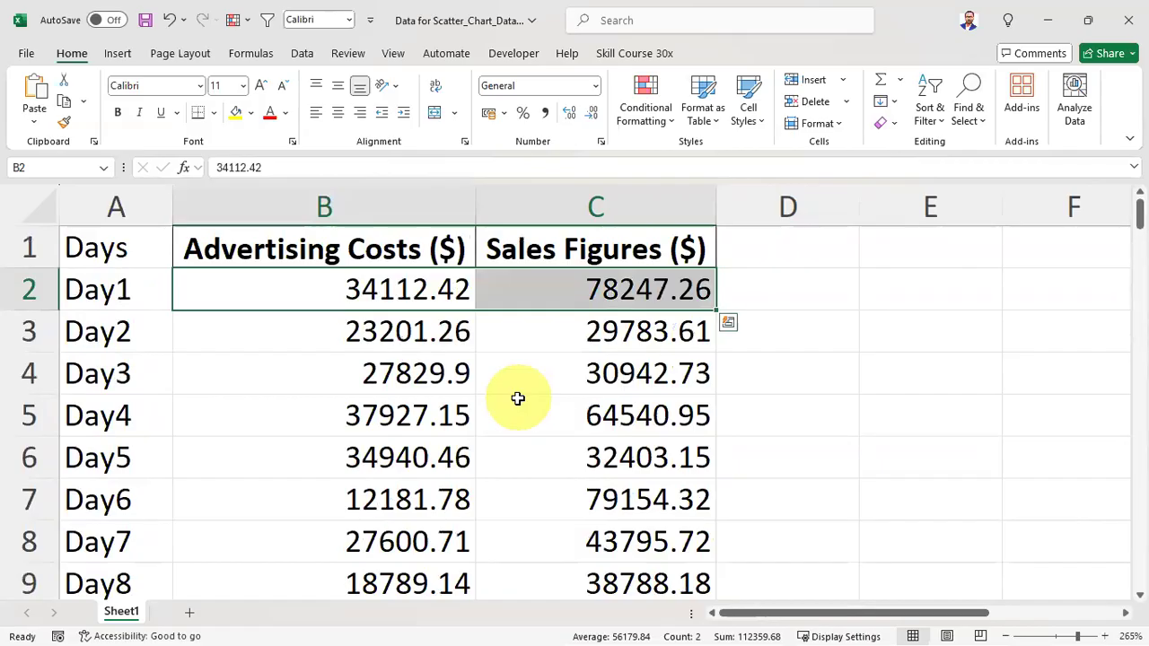
pyautogui.scroll(-6, 545, 511)
pyautogui.scroll(6, 546, 511)
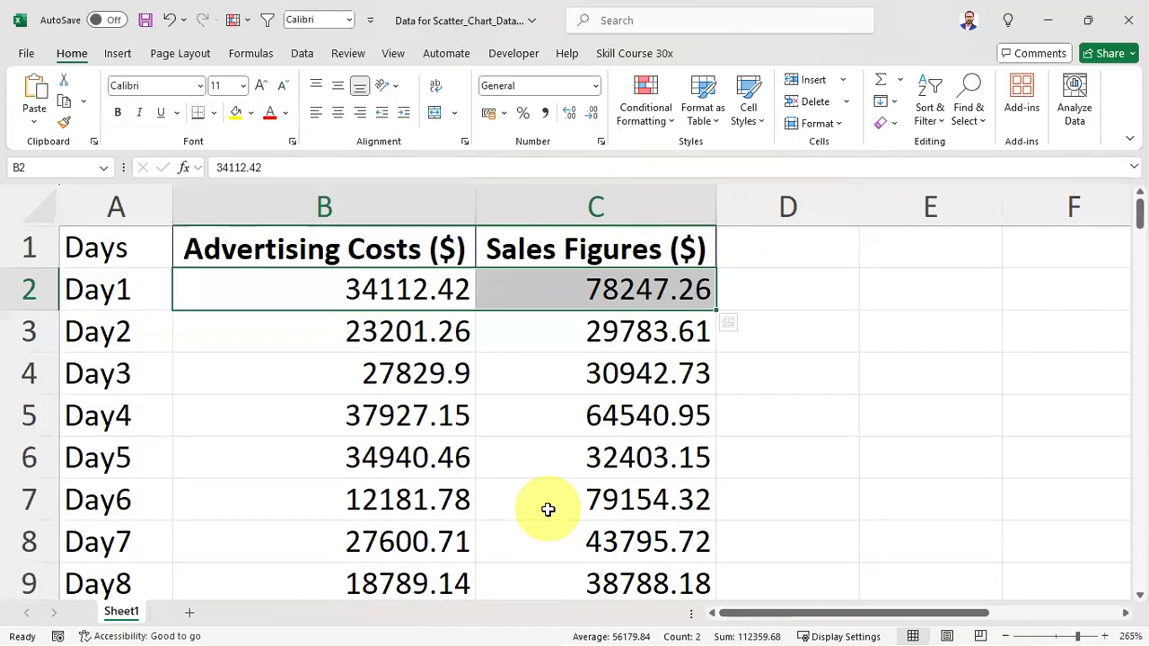
pyautogui.click(618, 330)
pyautogui.moveTo(422, 316); pyautogui.dragTo(619, 330)
pyautogui.moveTo(435, 354); pyautogui.dragTo(604, 345)
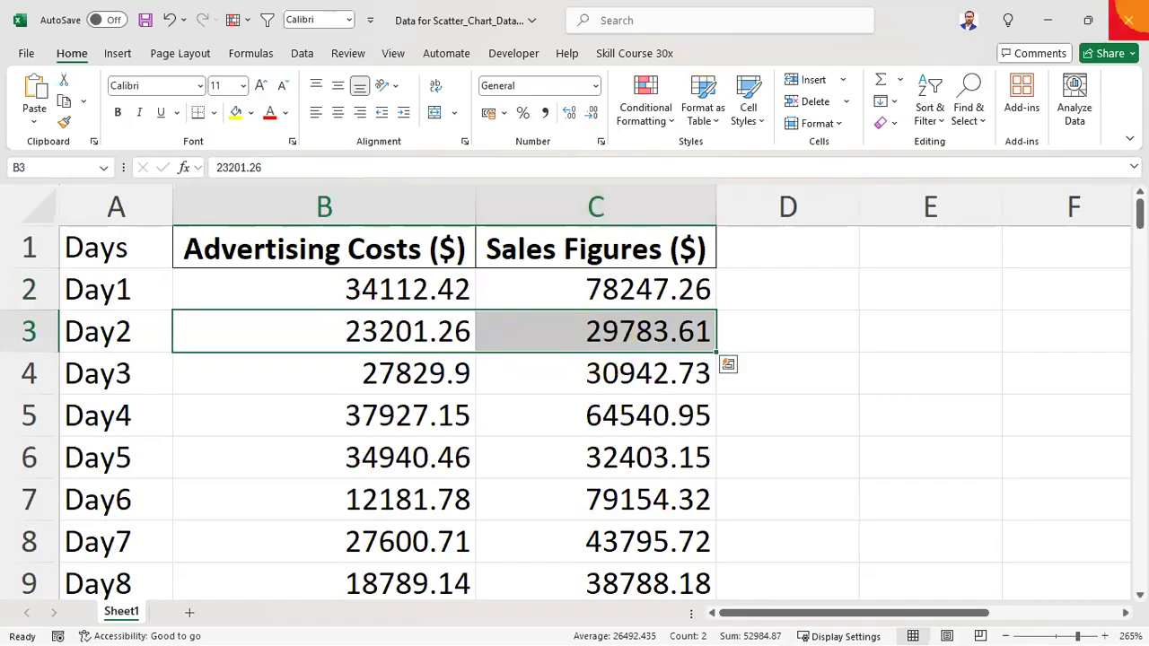
# Return to the Power BI report and collapse the Scatter Chart table's field list.
pyautogui.click(1048, 20)
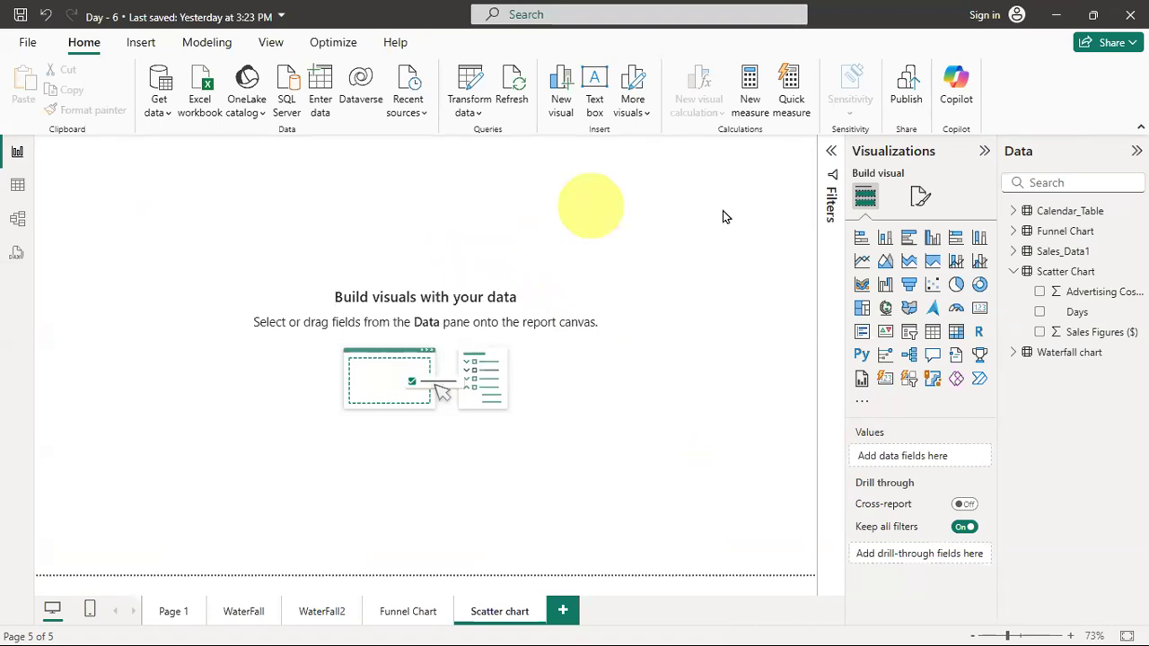
pyautogui.click(1013, 272)
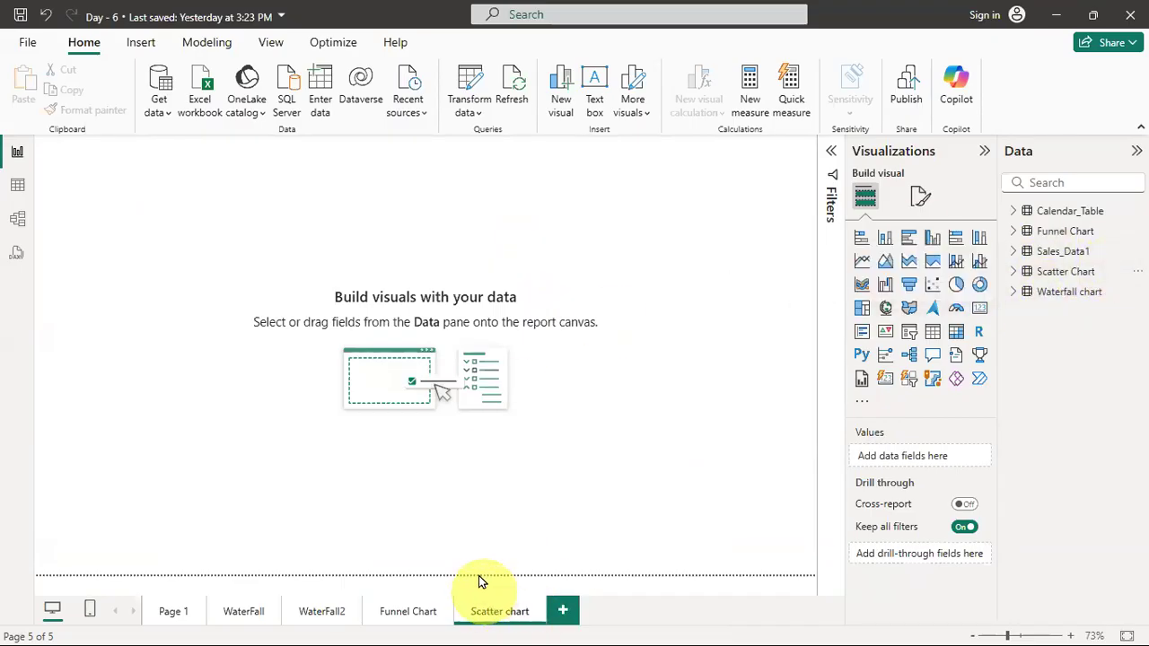
# Look through the Funnel Chart, WaterFall2, WaterFall and Page 1 report pages.
pyautogui.click(409, 613)
pyautogui.click(316, 613)
pyautogui.click(247, 614)
pyautogui.click(174, 615)
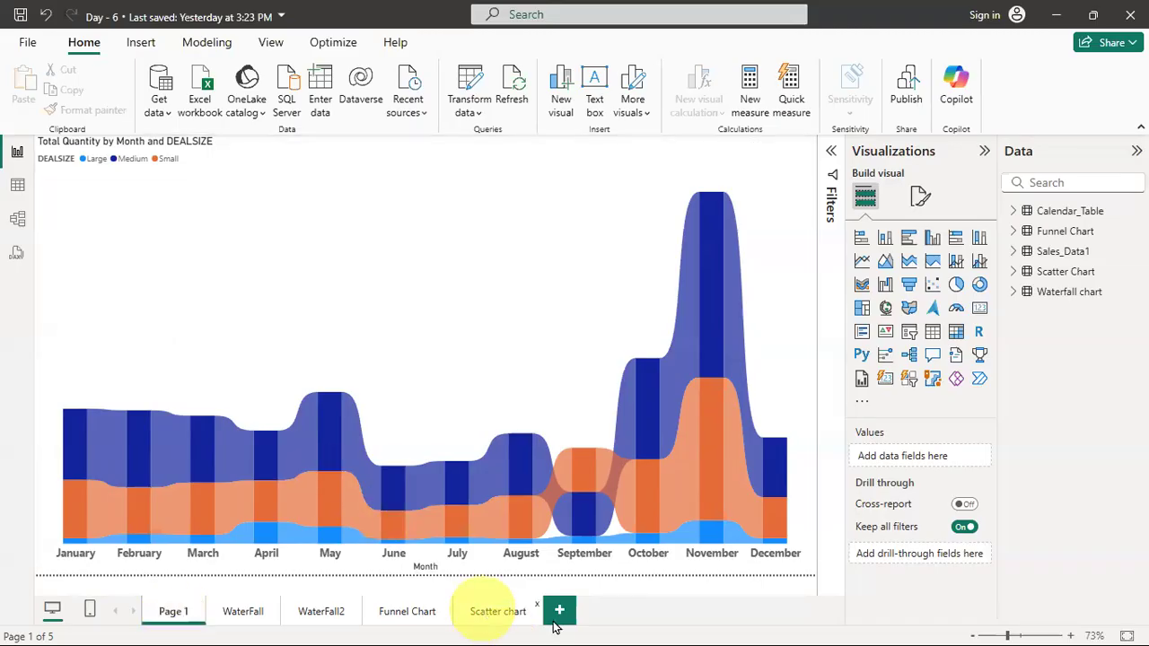
# Insert an empty scatter chart visual on the Scatter chart page.
pyautogui.click(499, 611)
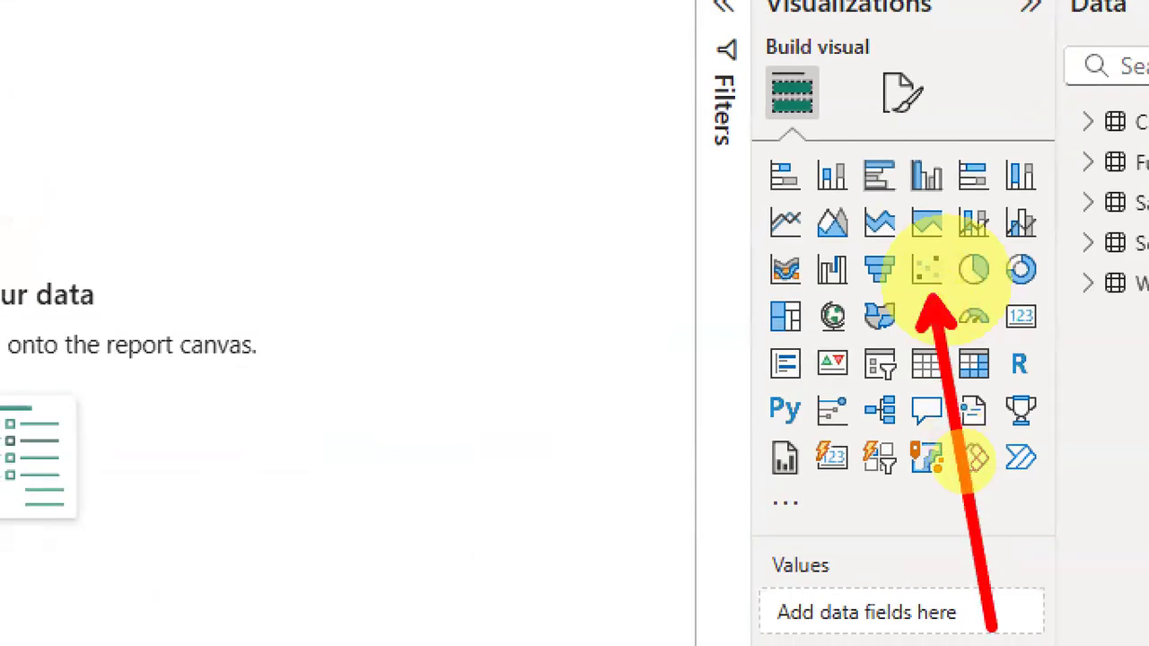
pyautogui.click(926, 269)
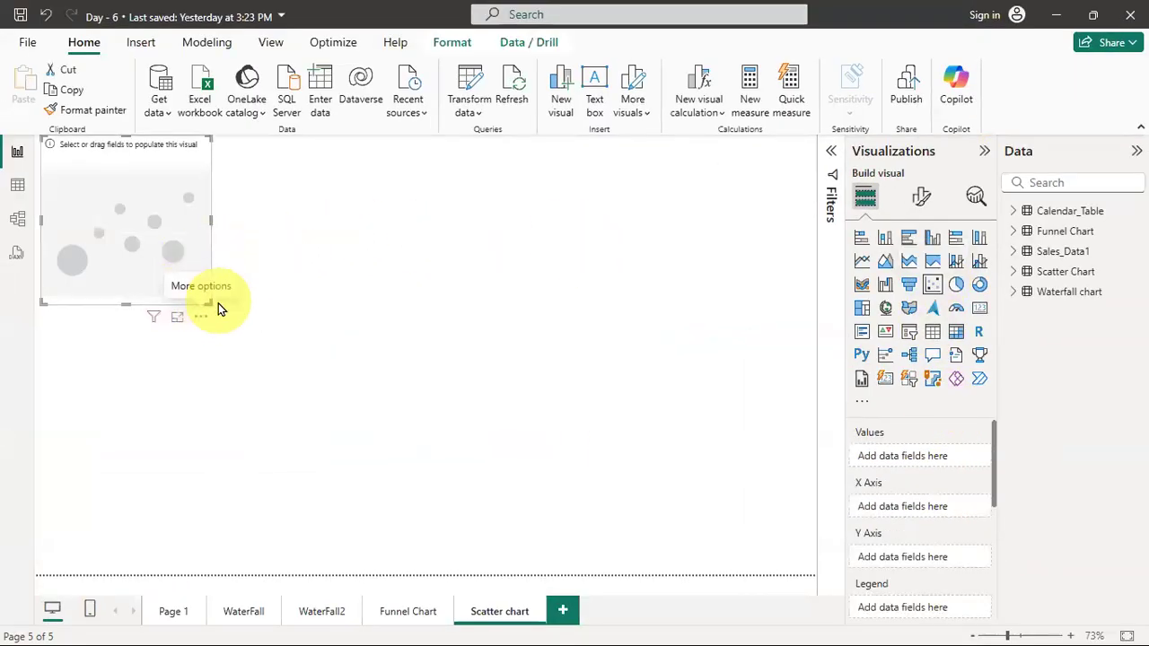
# Enlarge the empty scatter chart to cover most of the page and centre it with a small margin all round.
pyautogui.moveTo(209, 300); pyautogui.dragTo(700, 556)
pyautogui.moveTo(436, 403); pyautogui.dragTo(491, 404)
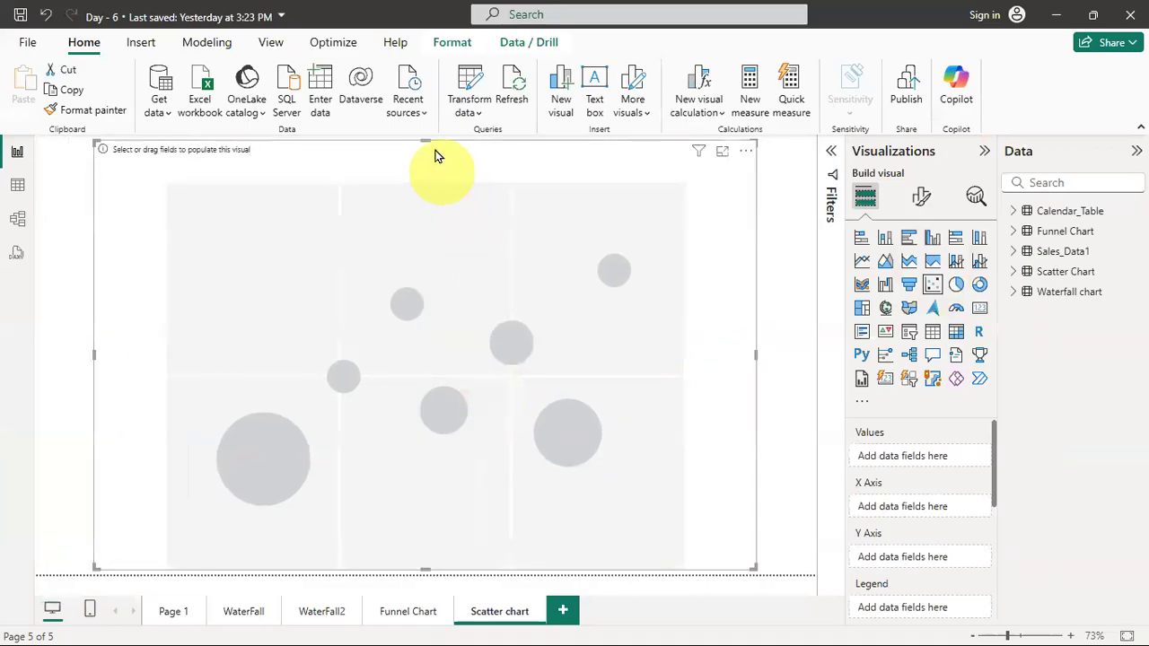
pyautogui.moveTo(426, 143)
pyautogui.mouseDown()
pyautogui.moveTo(428, 168)
pyautogui.moveTo(429, 156)
pyautogui.mouseUp()
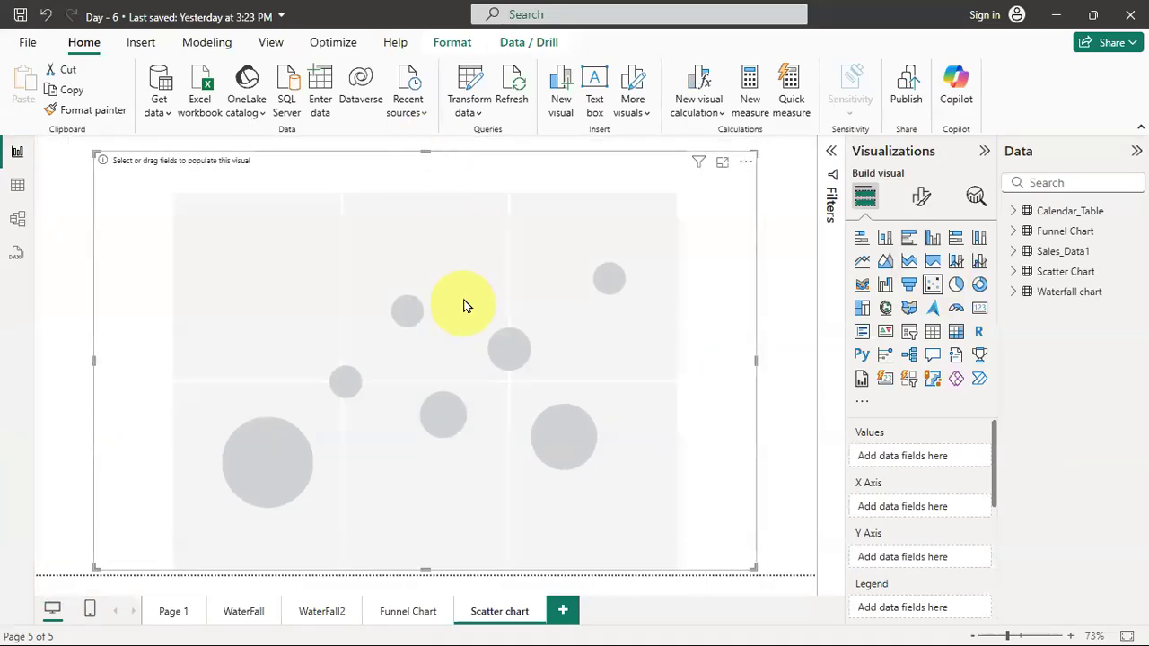
pyautogui.moveTo(464, 304); pyautogui.dragTo(464, 299)
pyautogui.moveTo(428, 565); pyautogui.dragTo(427, 551)
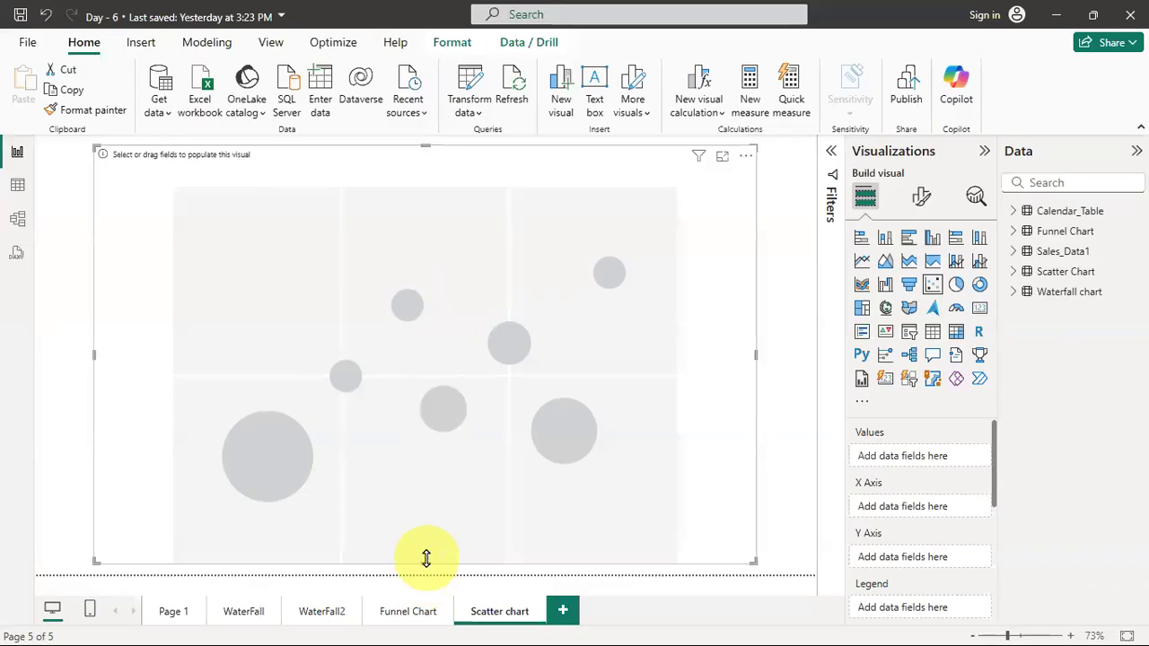
pyautogui.moveTo(485, 329); pyautogui.dragTo(486, 340)
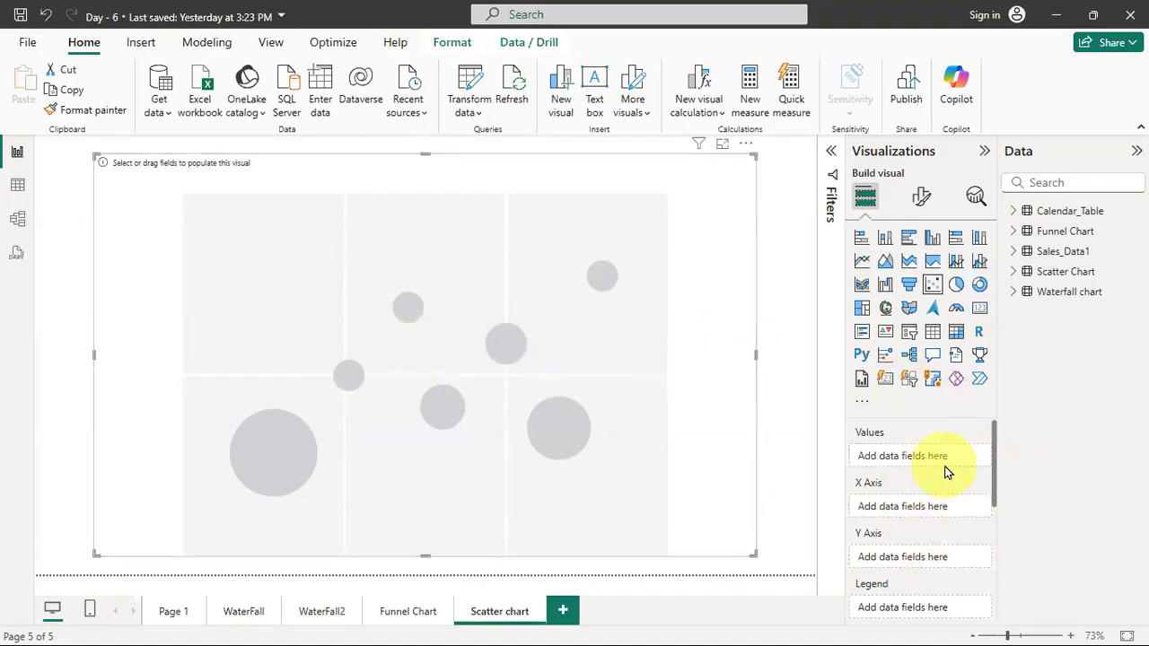
# Assign Advertising Costs ($) from the Scatter Chart table to the X axis and Sales Figures ($) to the Y axis.
pyautogui.click(1013, 271)
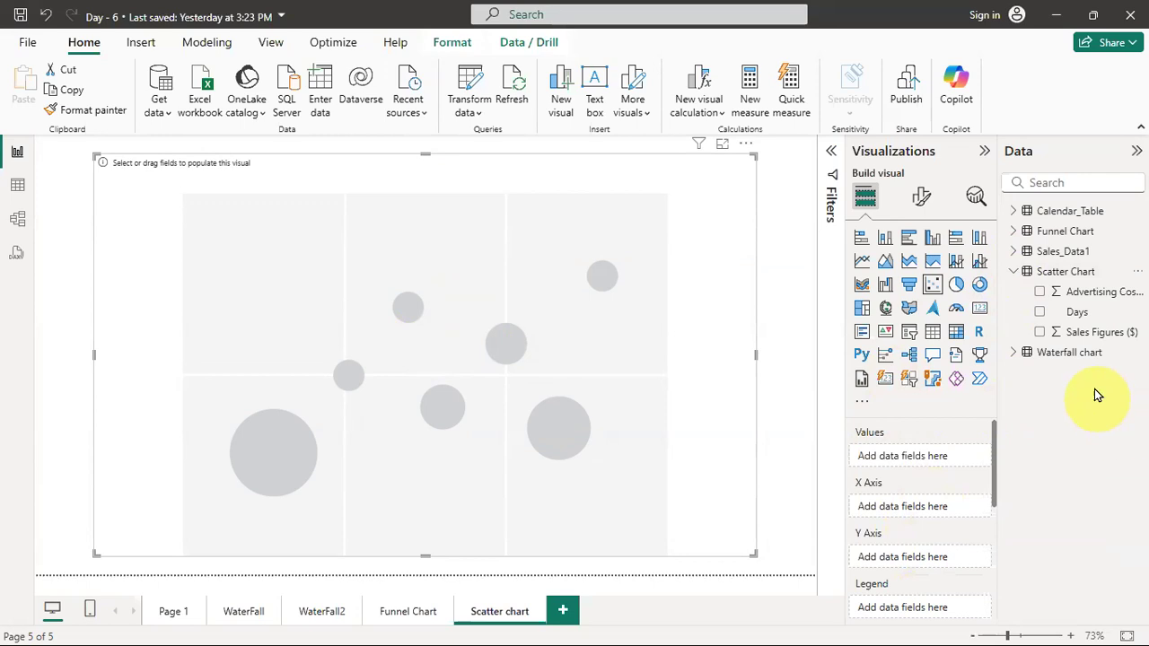
pyautogui.moveTo(1077, 297); pyautogui.dragTo(936, 512)
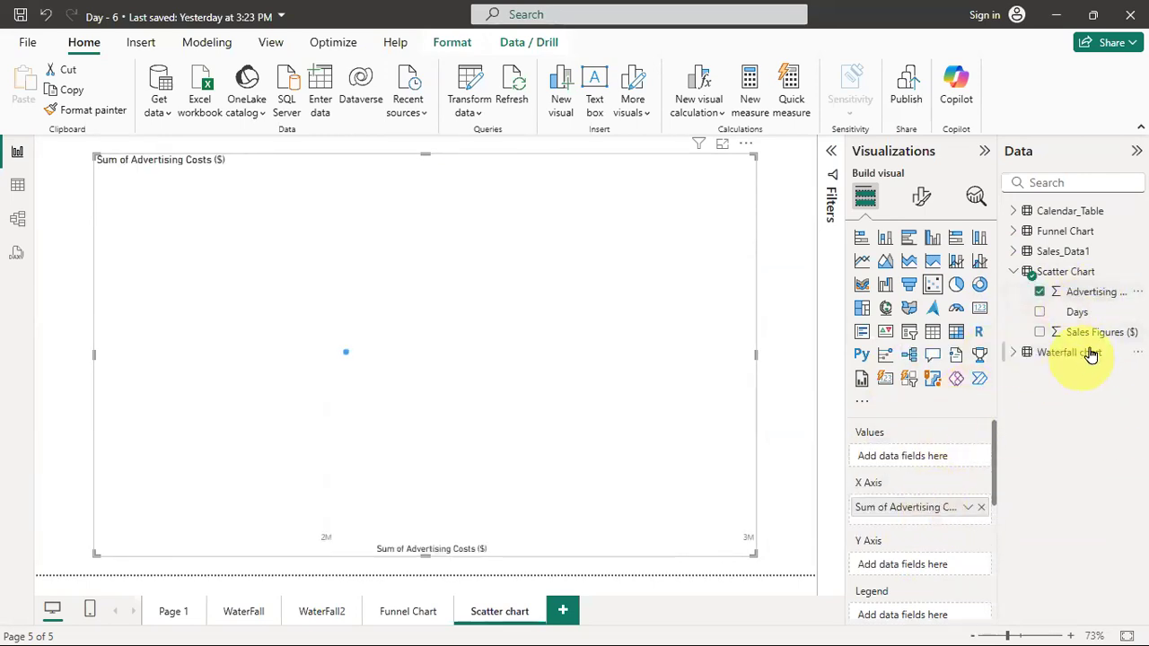
pyautogui.moveTo(1089, 333); pyautogui.dragTo(933, 579)
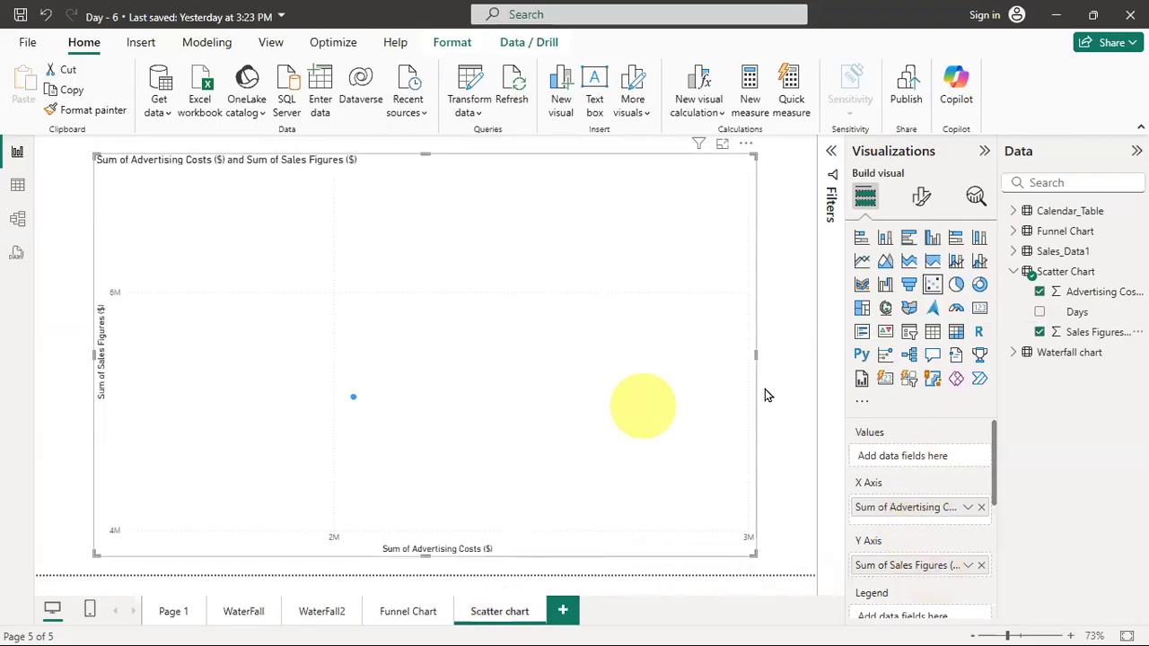
pyautogui.scroll(-5, 923, 476)
pyautogui.scroll(5, 965, 539)
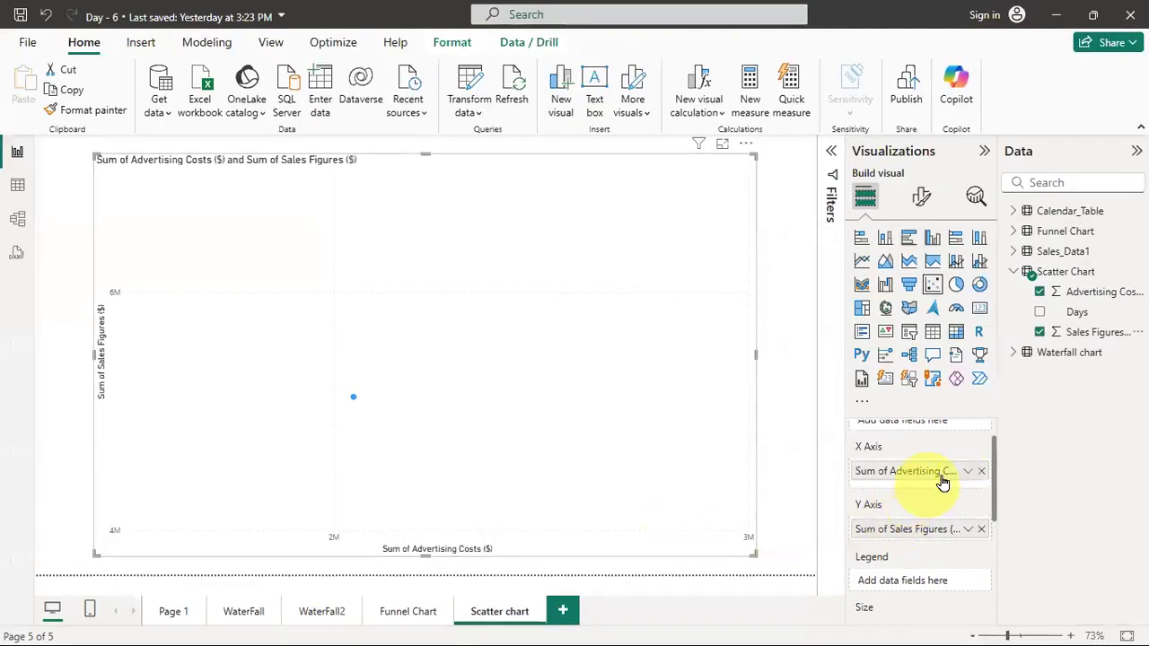
# Set both the Advertising Costs and Sales Figures axis fields to Don't summarize so individual data points are plotted.
pyautogui.click(968, 470)
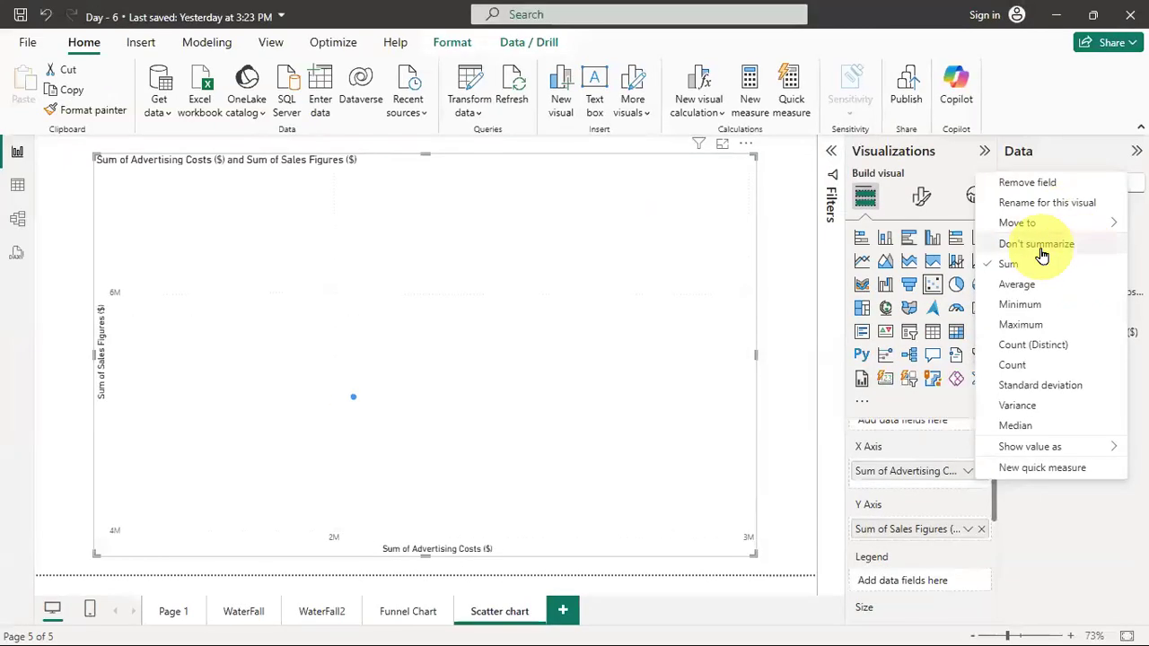
pyautogui.click(951, 242)
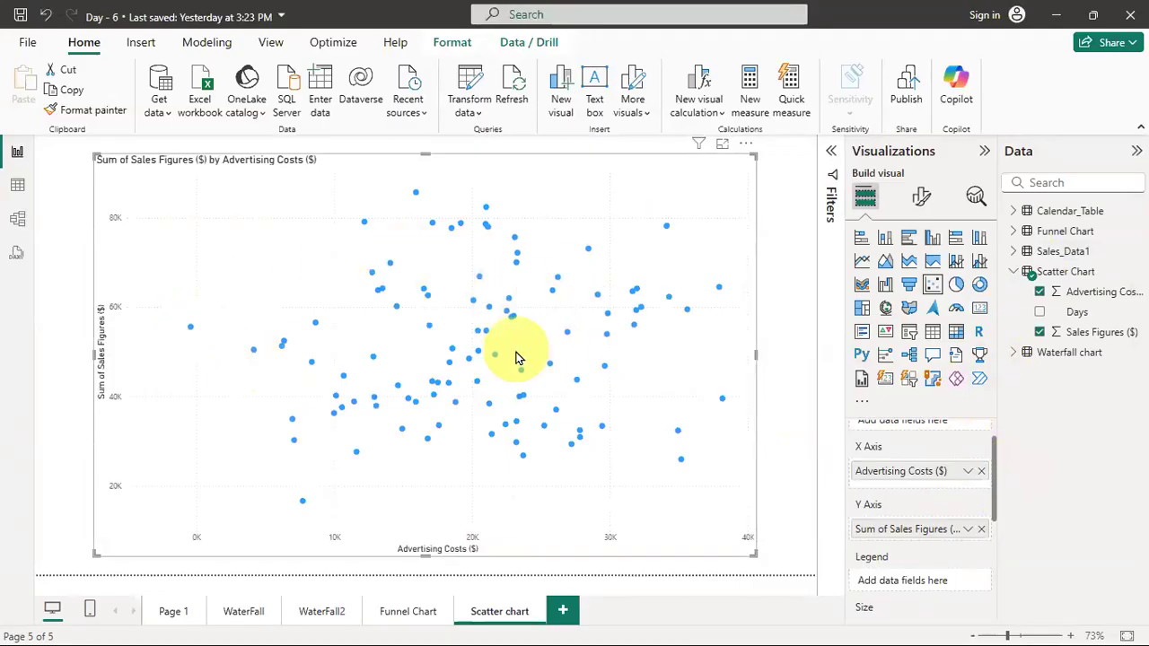
pyautogui.scroll(-2, 946, 472)
pyautogui.scroll(2, 905, 492)
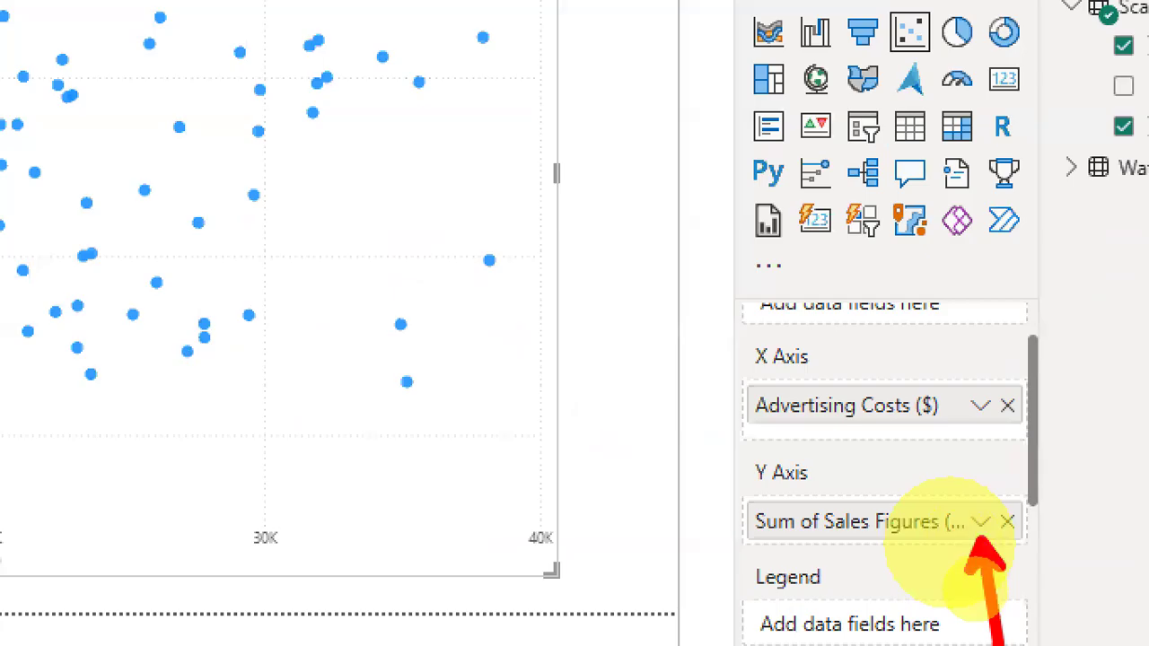
pyautogui.click(980, 521)
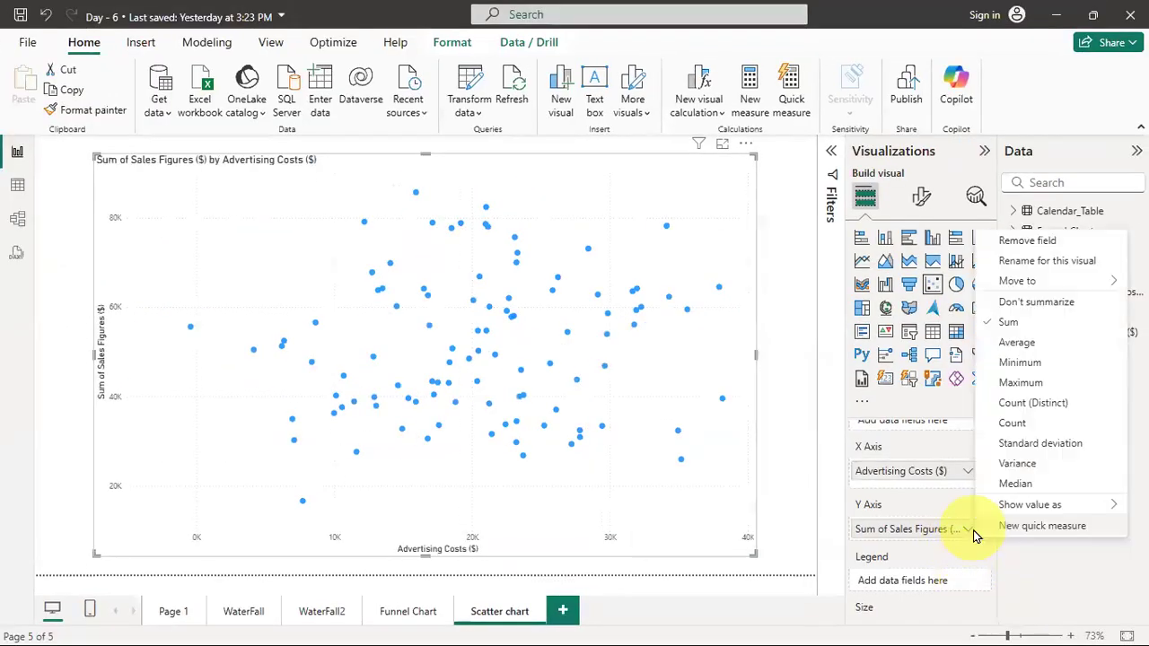
pyautogui.click(1037, 302)
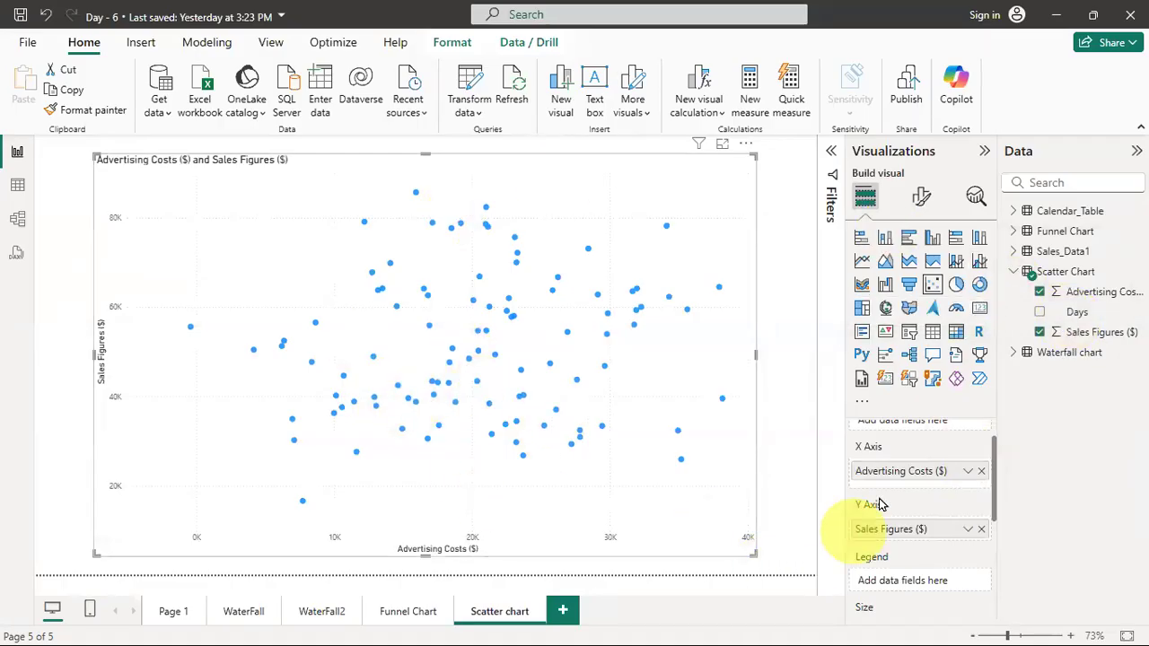
# Add the Days field to the chart's tooltips and check the tooltip of the leftmost data point.
pyautogui.scroll(-5, 918, 416)
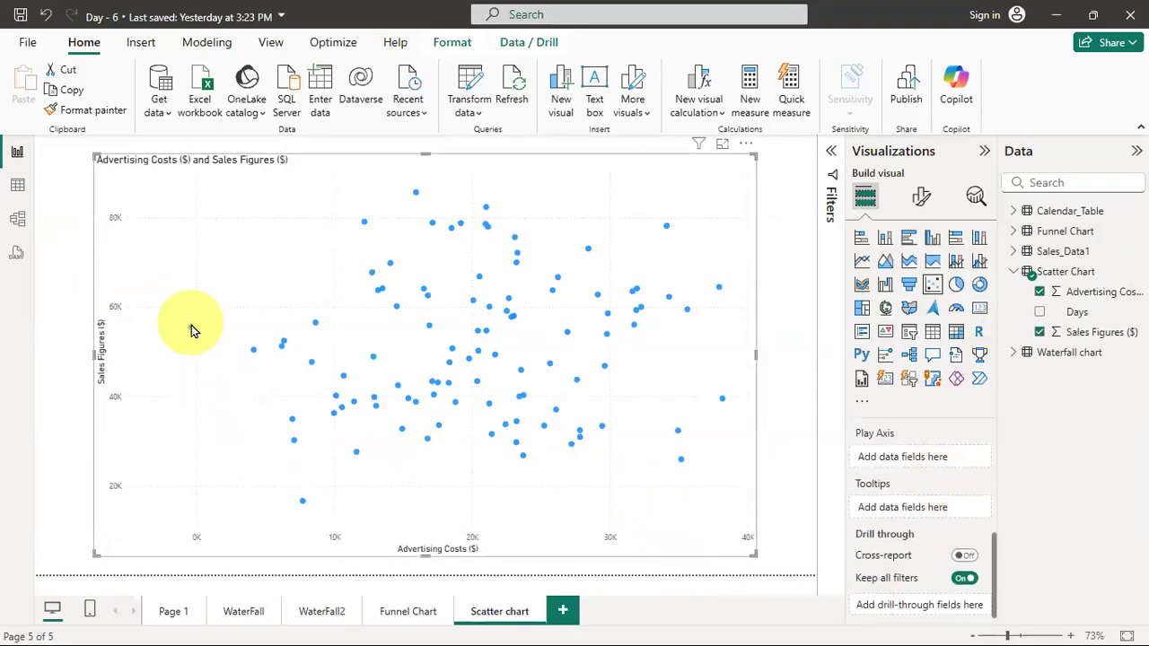
pyautogui.moveTo(192, 333)
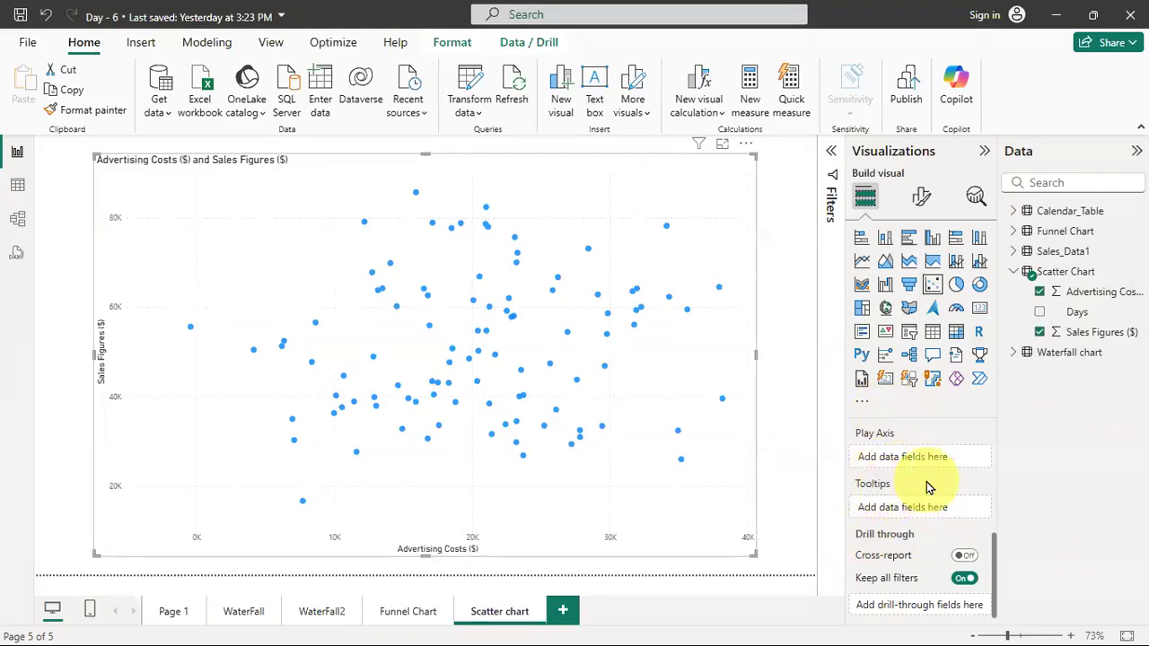
pyautogui.moveTo(1077, 312); pyautogui.dragTo(918, 520)
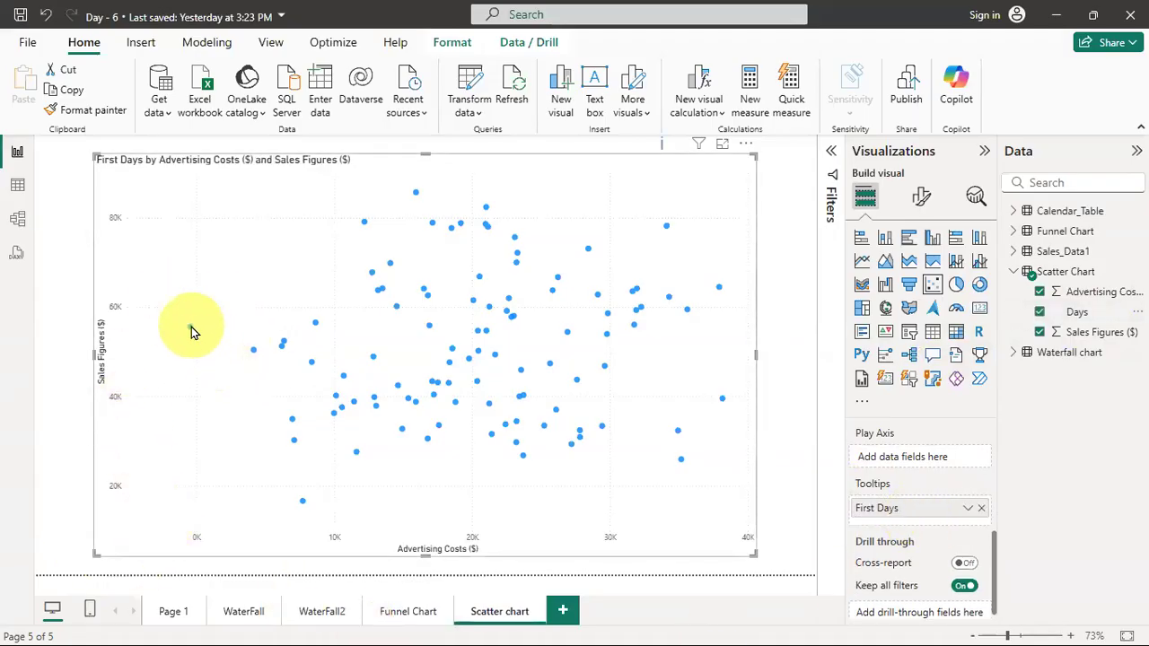
pyautogui.moveTo(191, 332)
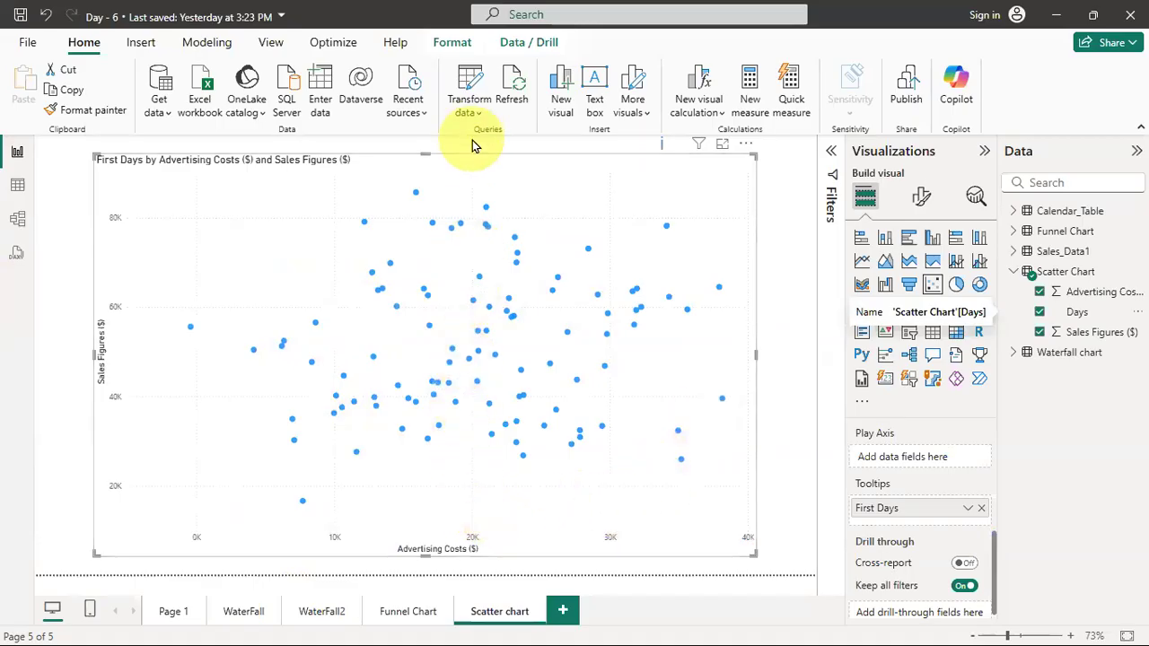
# Try to set the X-axis type to Categorical, view the error details and return to the chart's field assignments.
pyautogui.click(924, 197)
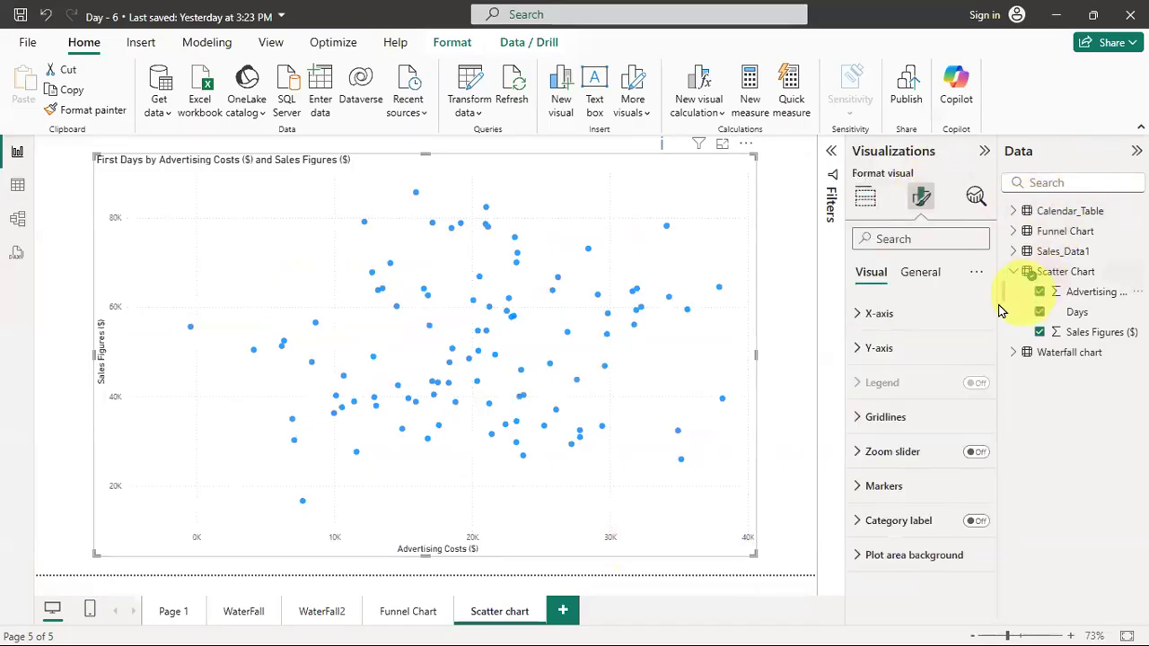
pyautogui.click(854, 314)
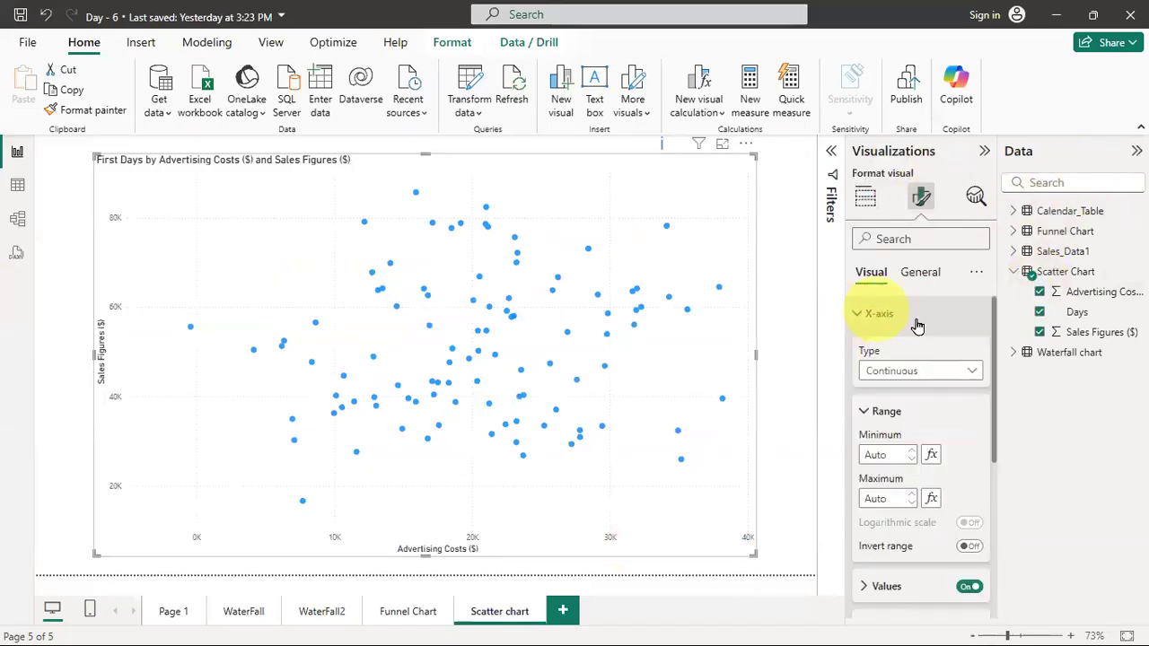
pyautogui.click(969, 380)
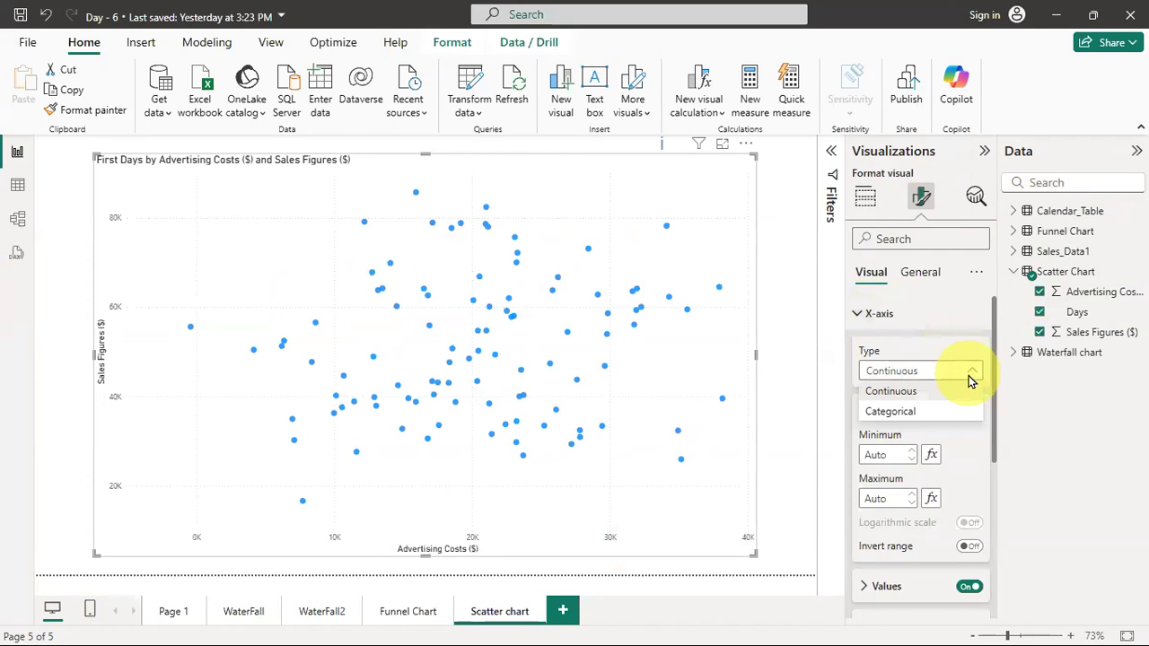
pyautogui.click(947, 413)
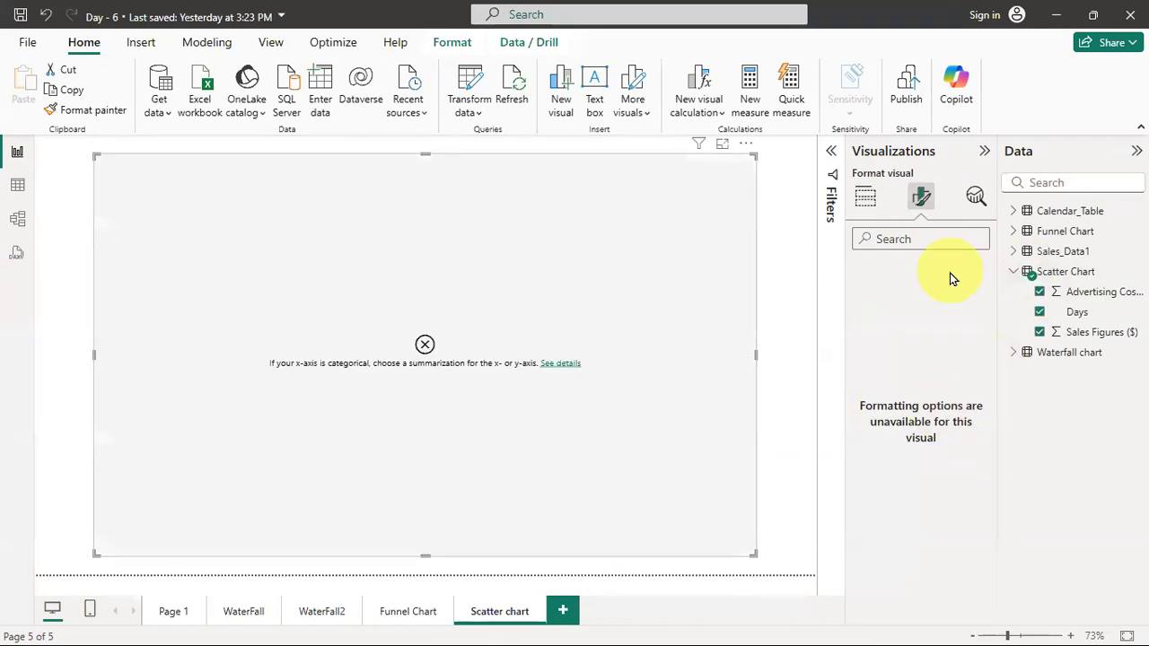
pyautogui.click(570, 364)
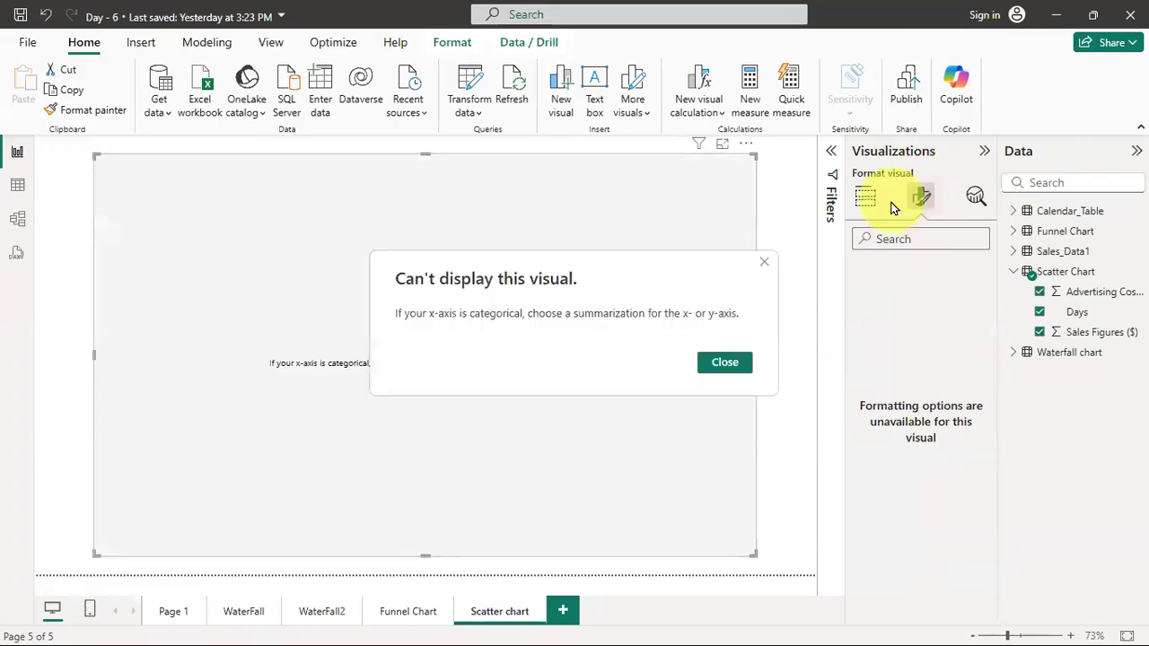
pyautogui.click(725, 362)
pyautogui.click(869, 209)
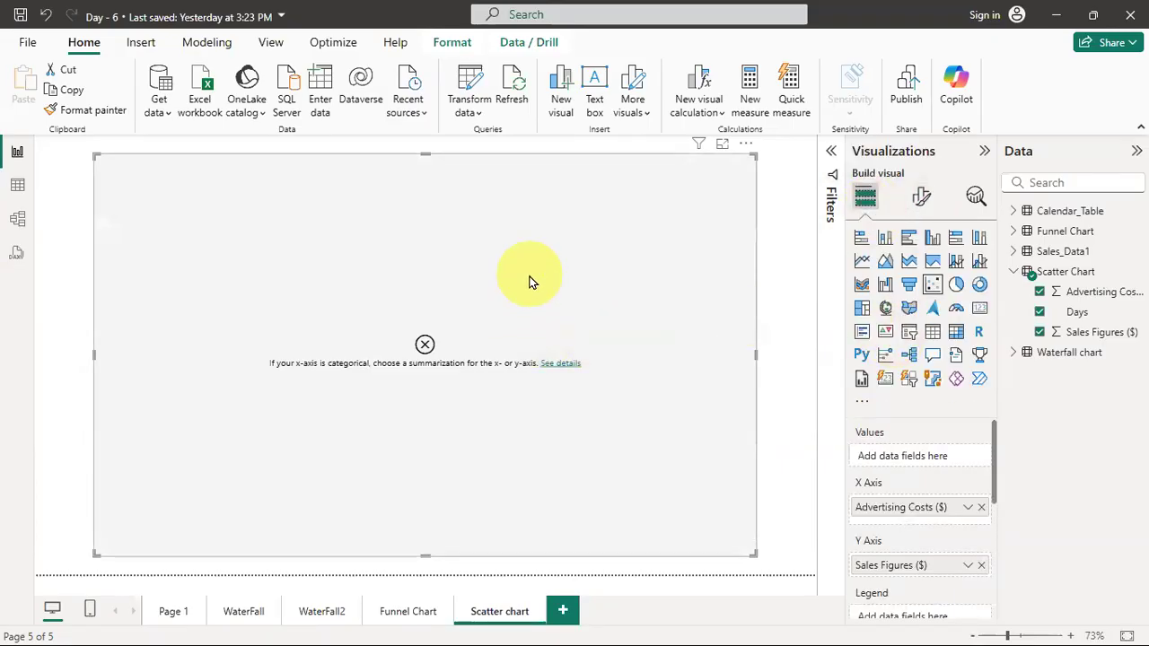
# Delete the broken visual and insert a new empty scatter chart, enlarged to fill most of the page.
pyautogui.press('Delete')
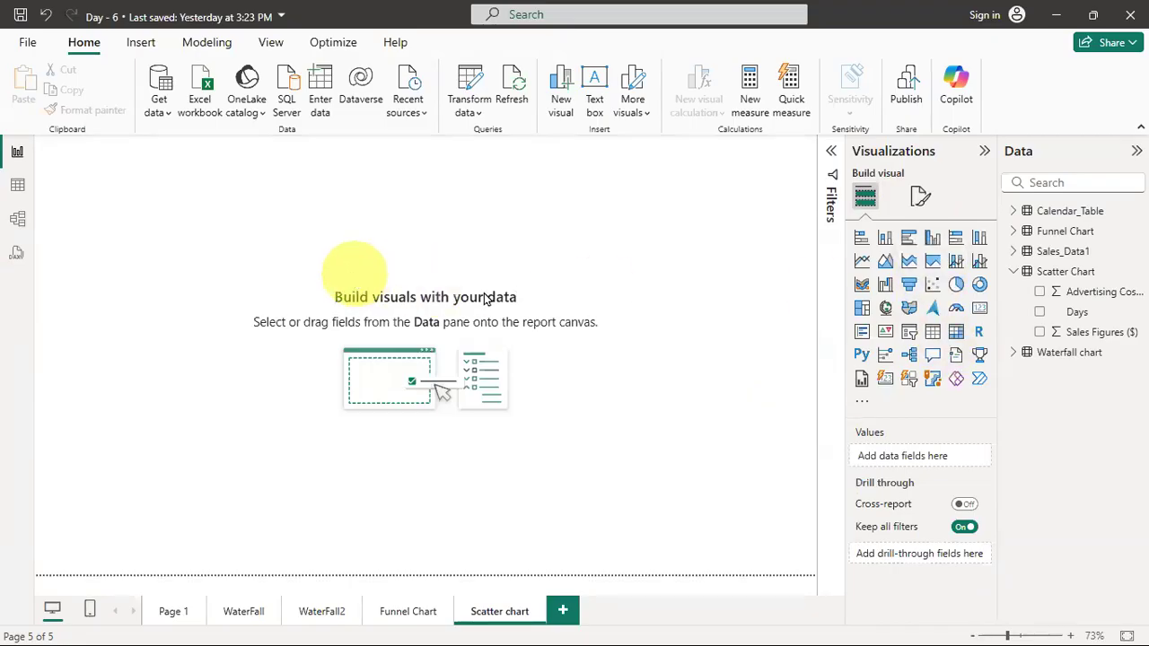
pyautogui.click(933, 284)
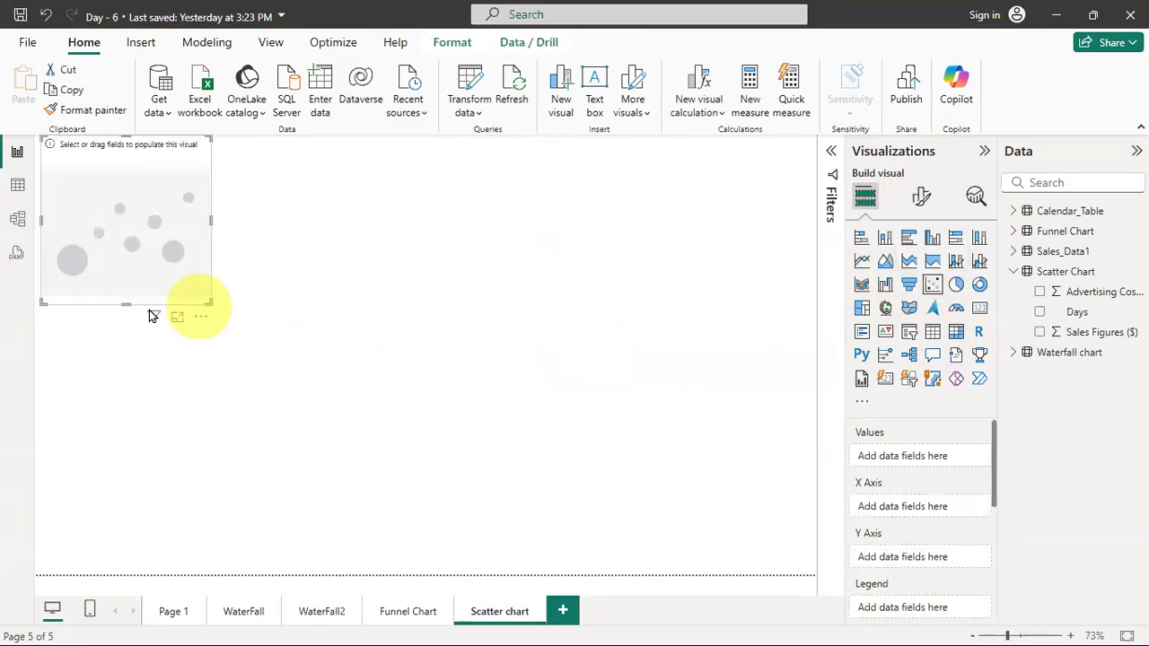
pyautogui.moveTo(216, 303); pyautogui.dragTo(749, 504)
pyautogui.click(134, 223)
pyautogui.moveTo(209, 300); pyautogui.dragTo(782, 544)
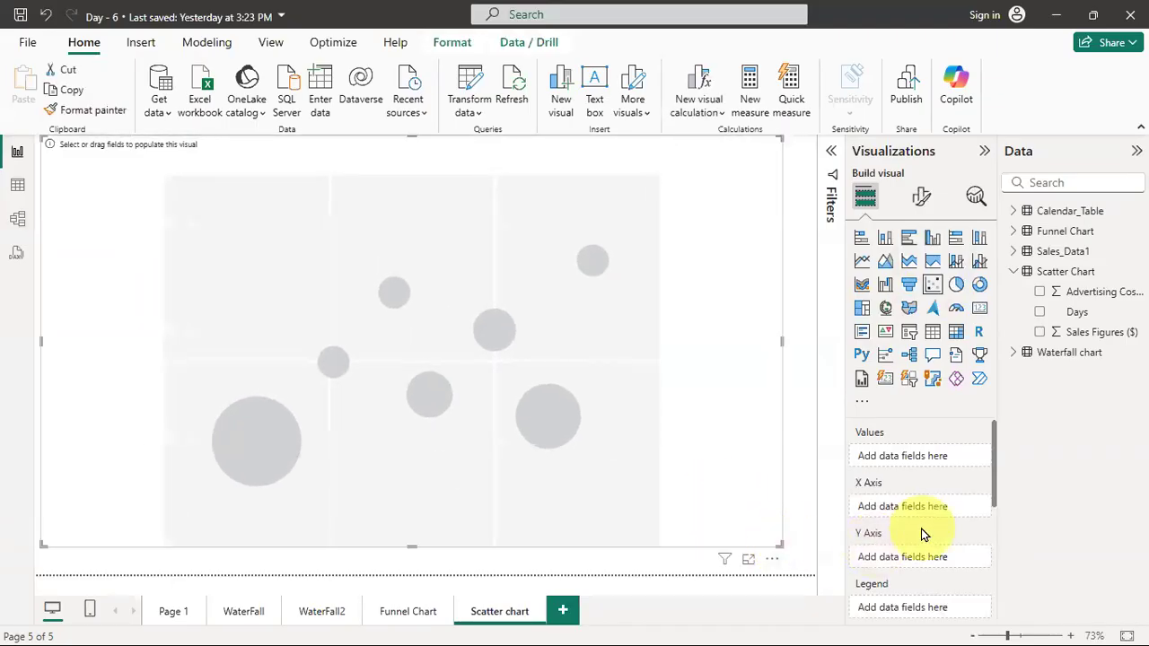
# Plot Advertising Costs ($) on the X axis and Sales Figures ($) on the Y axis of the new scatter chart.
pyautogui.moveTo(1101, 296); pyautogui.dragTo(942, 511)
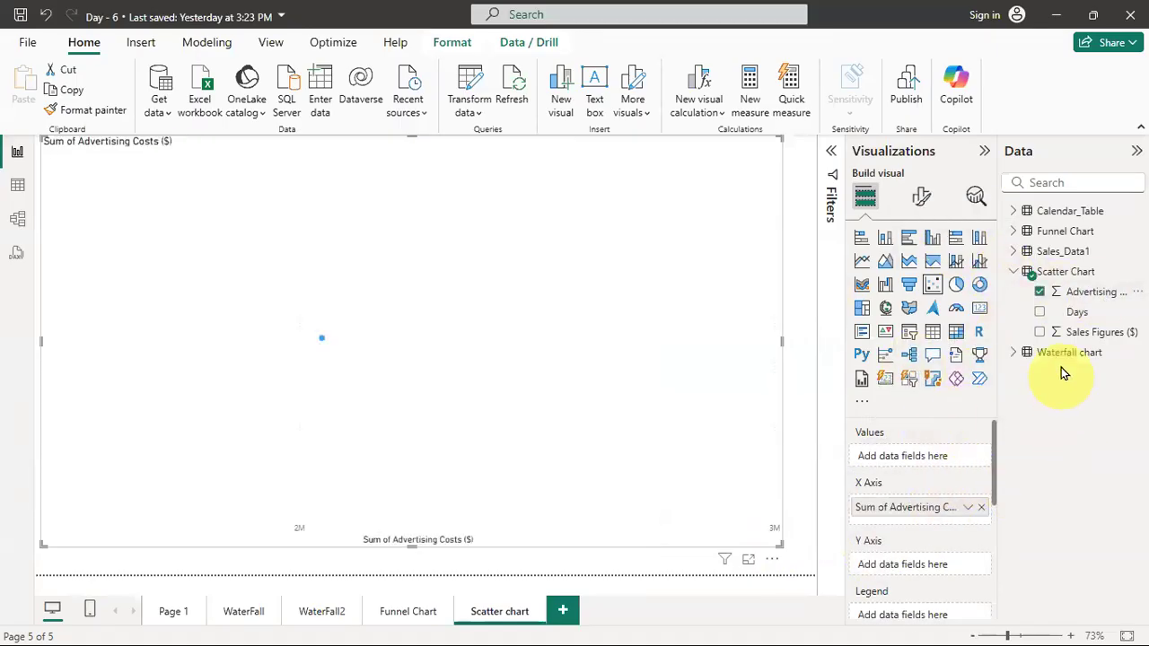
pyautogui.moveTo(1103, 333); pyautogui.dragTo(934, 567)
pyautogui.scroll(-3, 944, 464)
pyautogui.scroll(4, 942, 461)
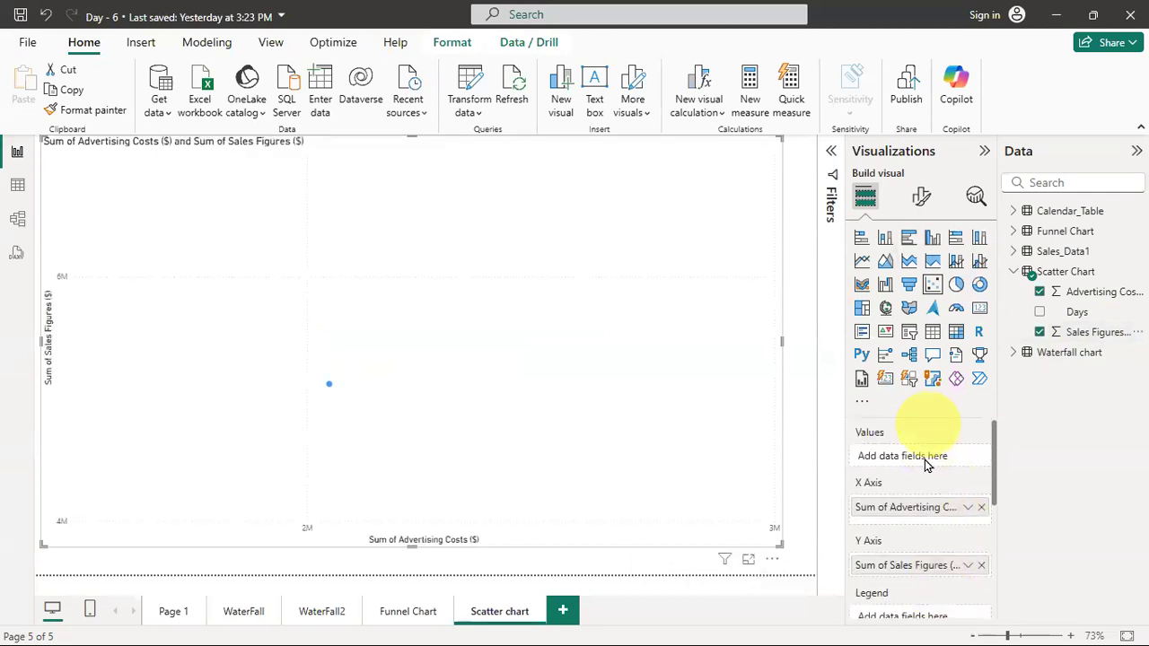
# Turn off summarization for both the X-axis advertising costs and the Y-axis sales figures with Don't summarize.
pyautogui.click(970, 508)
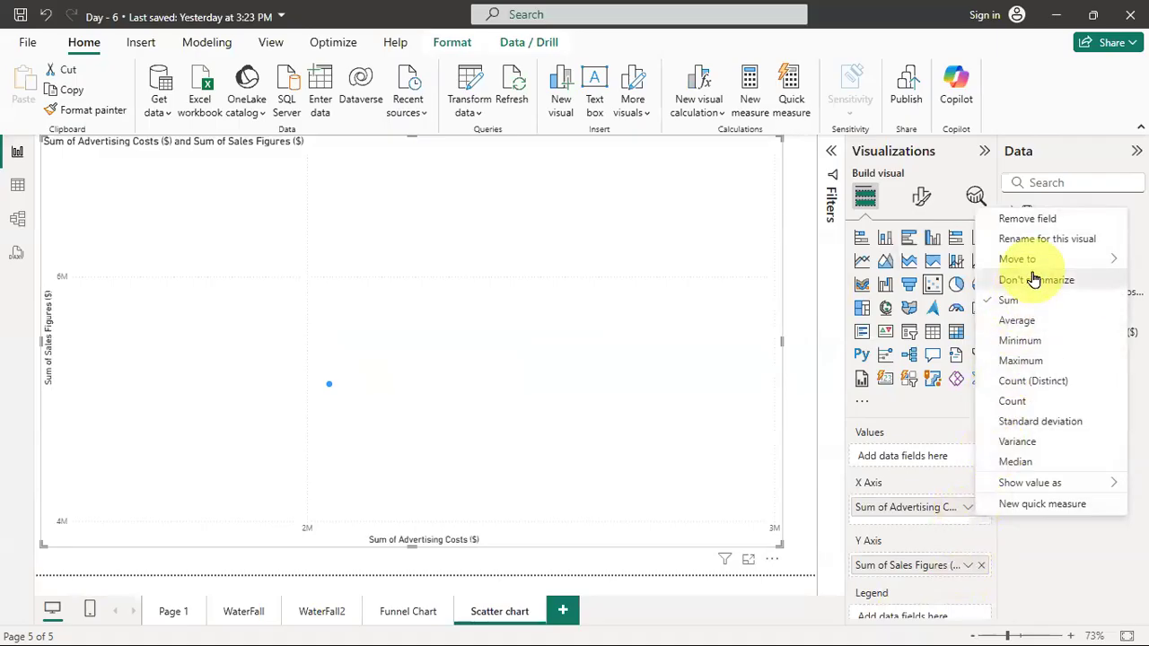
pyautogui.click(964, 278)
pyautogui.scroll(-3, 933, 431)
pyautogui.scroll(2, 941, 503)
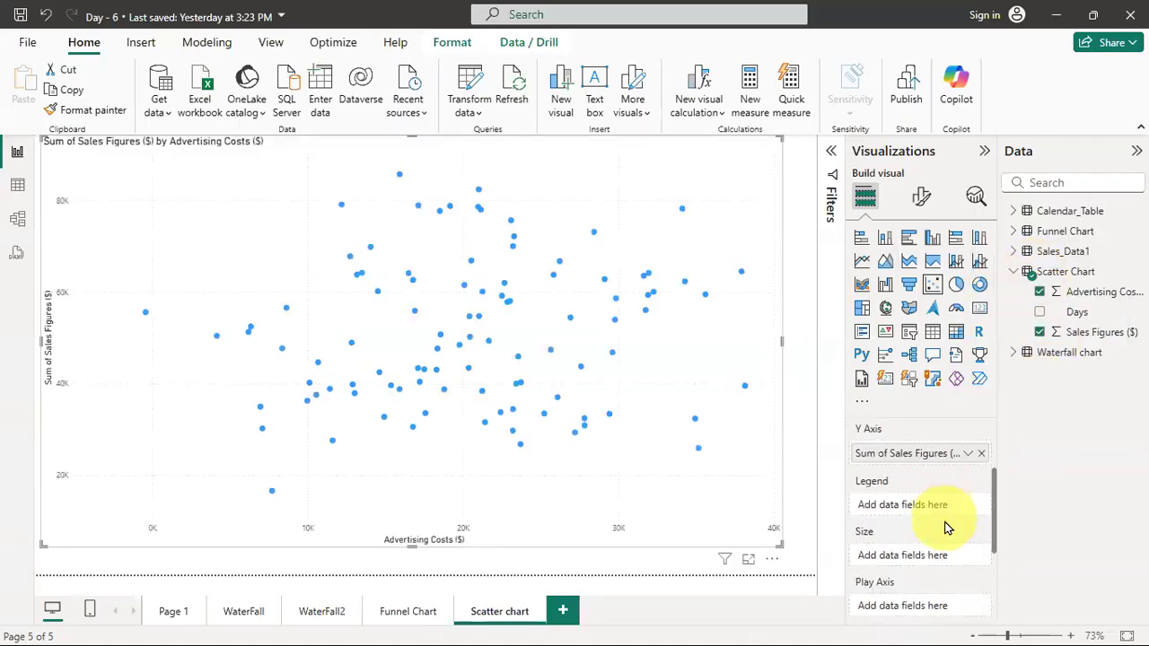
pyautogui.click(967, 453)
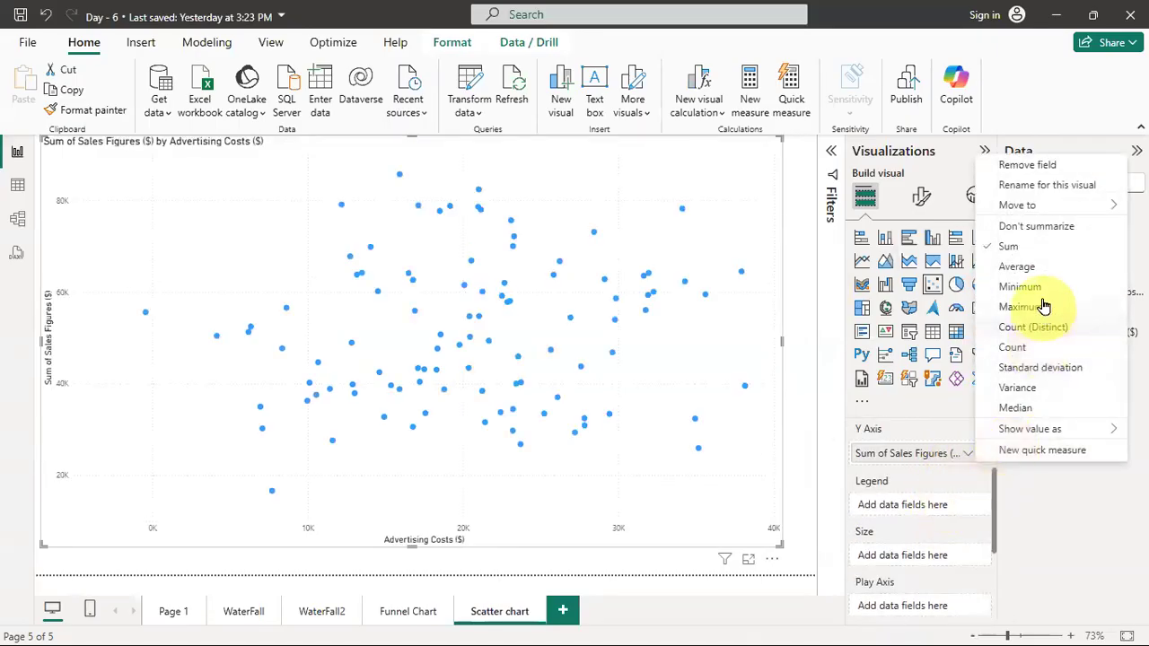
pyautogui.click(1050, 228)
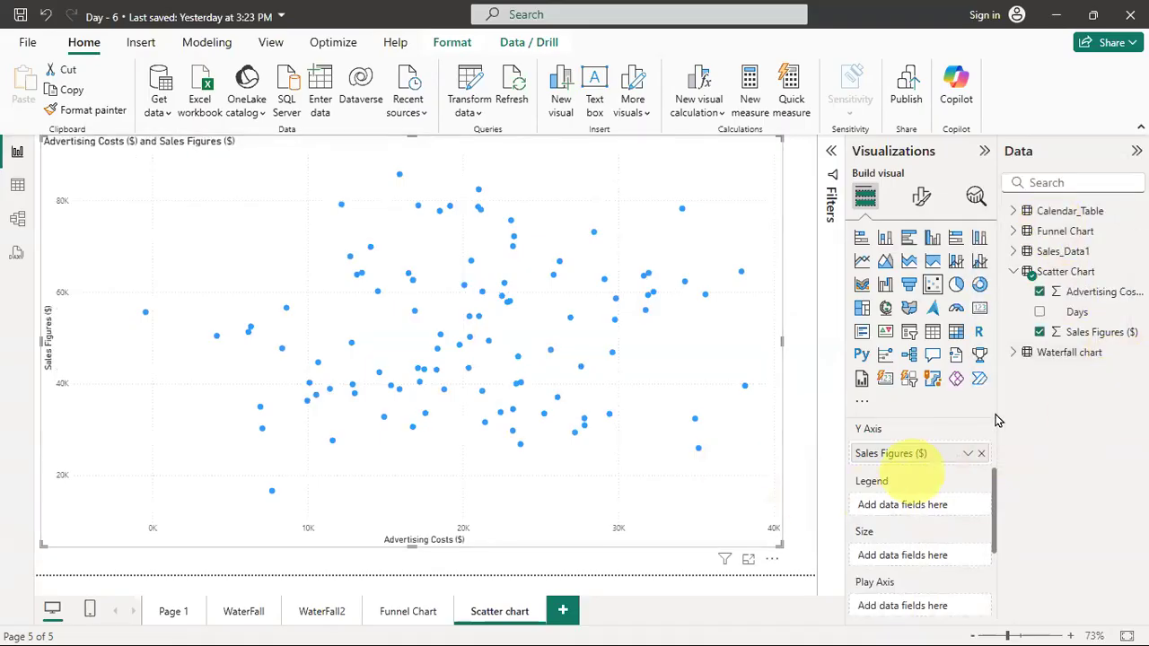
# Add the Days field to the scatter chart's tooltips and check it on the leftmost point.
pyautogui.moveTo(1082, 312); pyautogui.dragTo(931, 545)
pyautogui.scroll(-1, 910, 519)
pyautogui.scroll(-2, 910, 520)
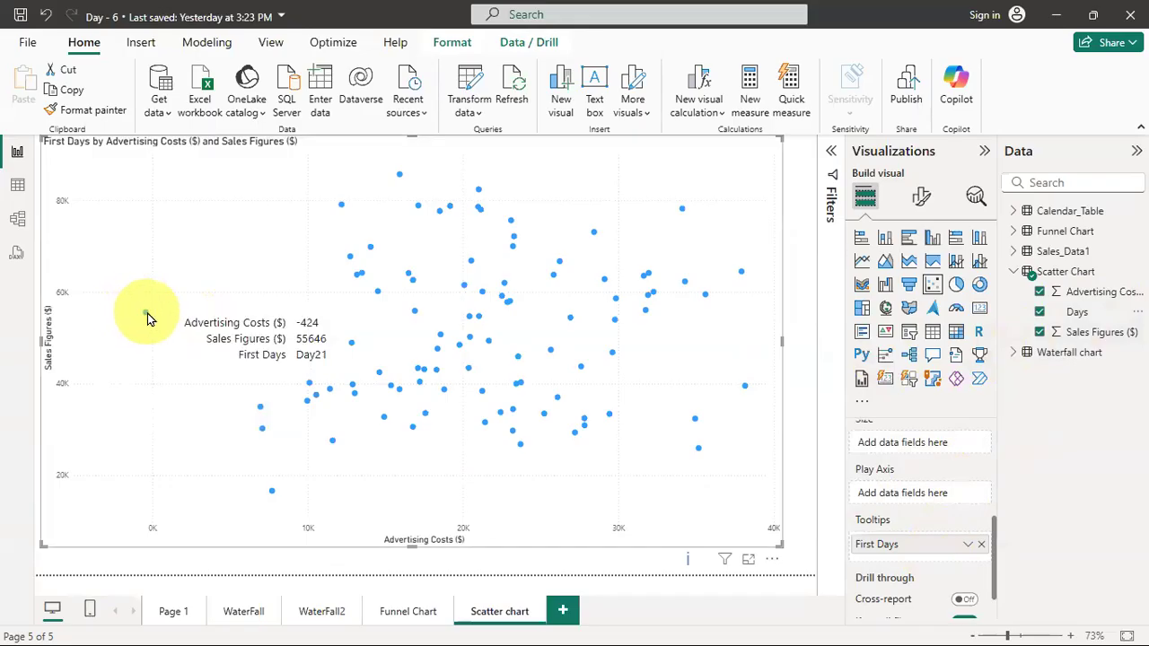
# Review the scatter chart's X-axis formatting options, including its range and title settings.
pyautogui.click(924, 199)
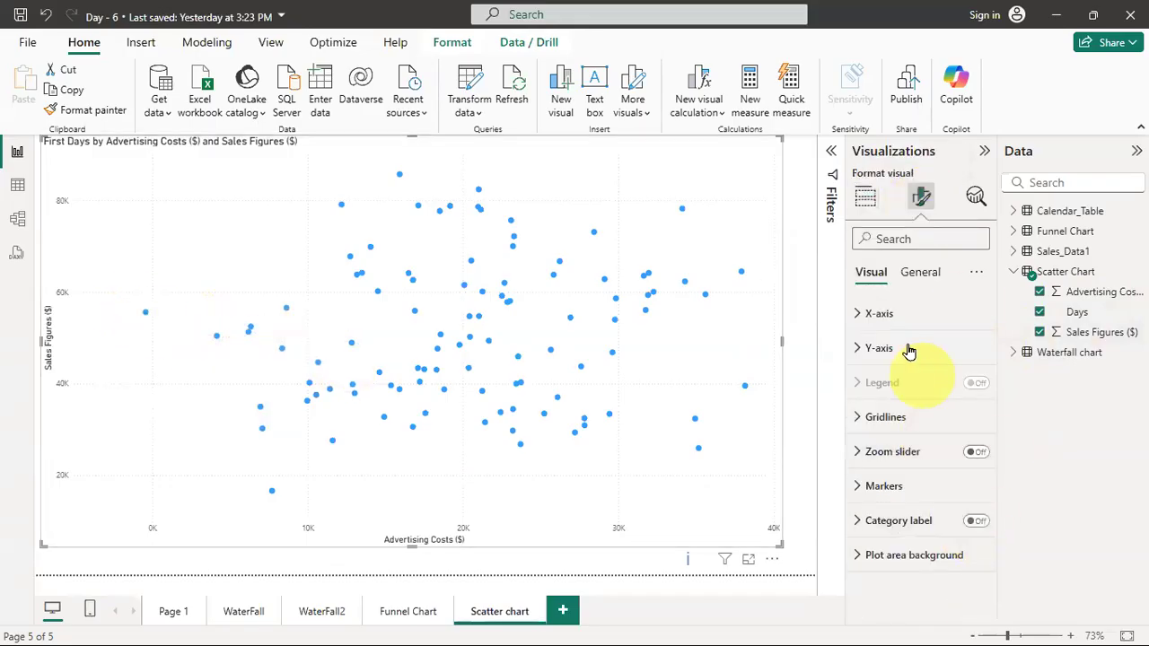
pyautogui.click(876, 313)
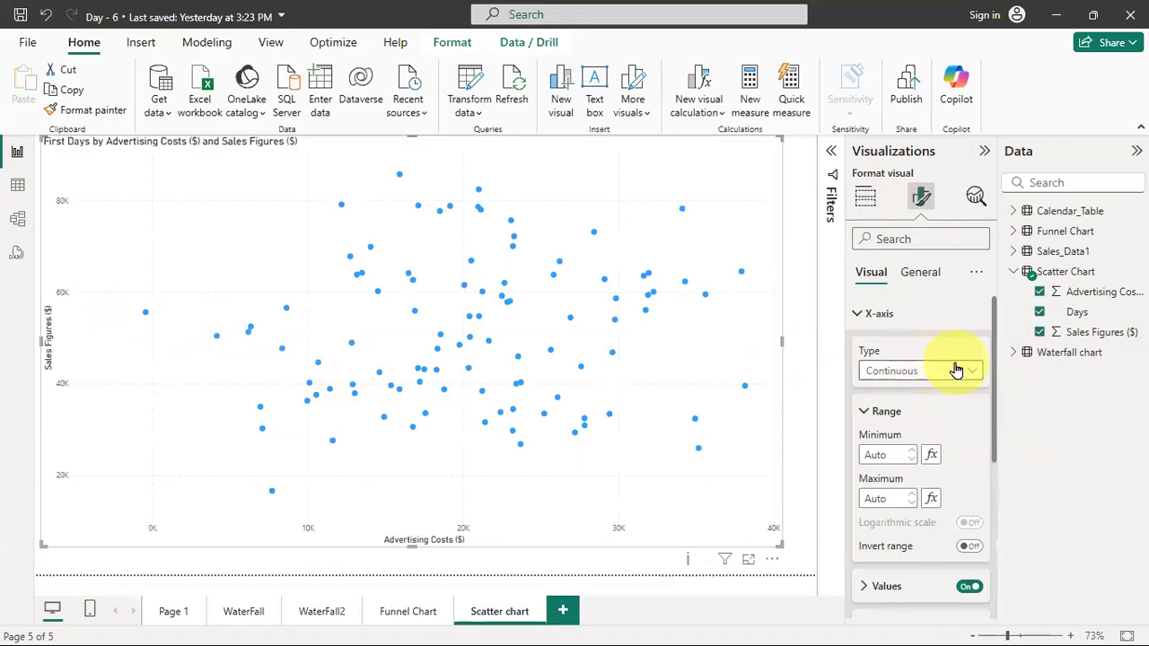
pyautogui.scroll(-5, 951, 453)
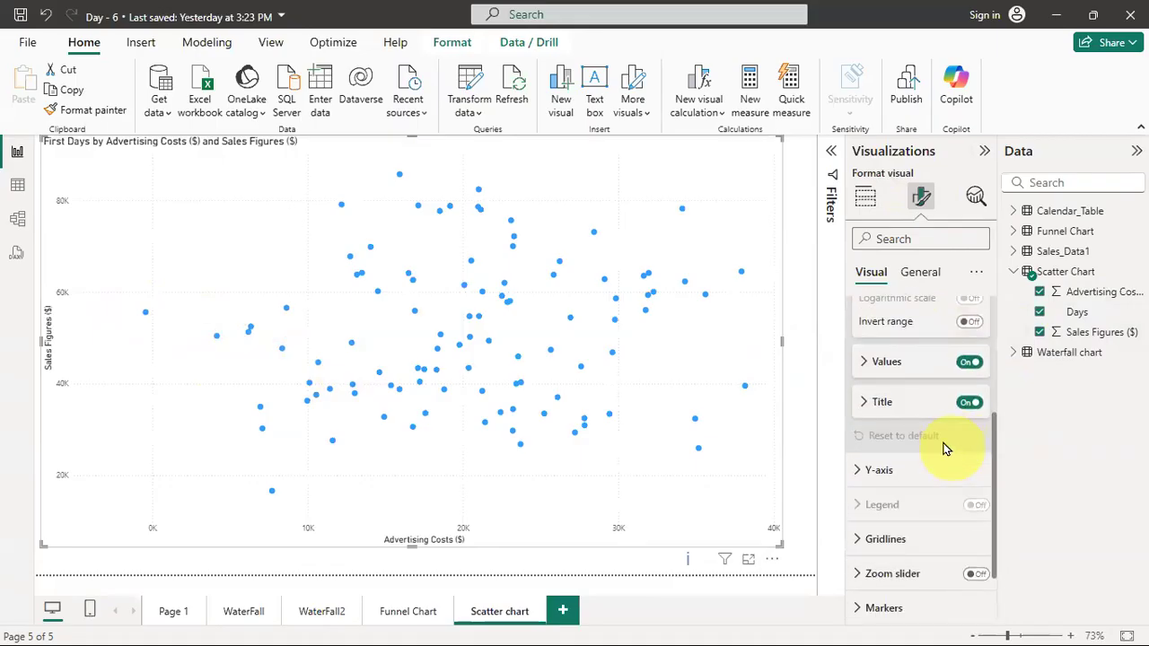
pyautogui.scroll(1, 934, 420)
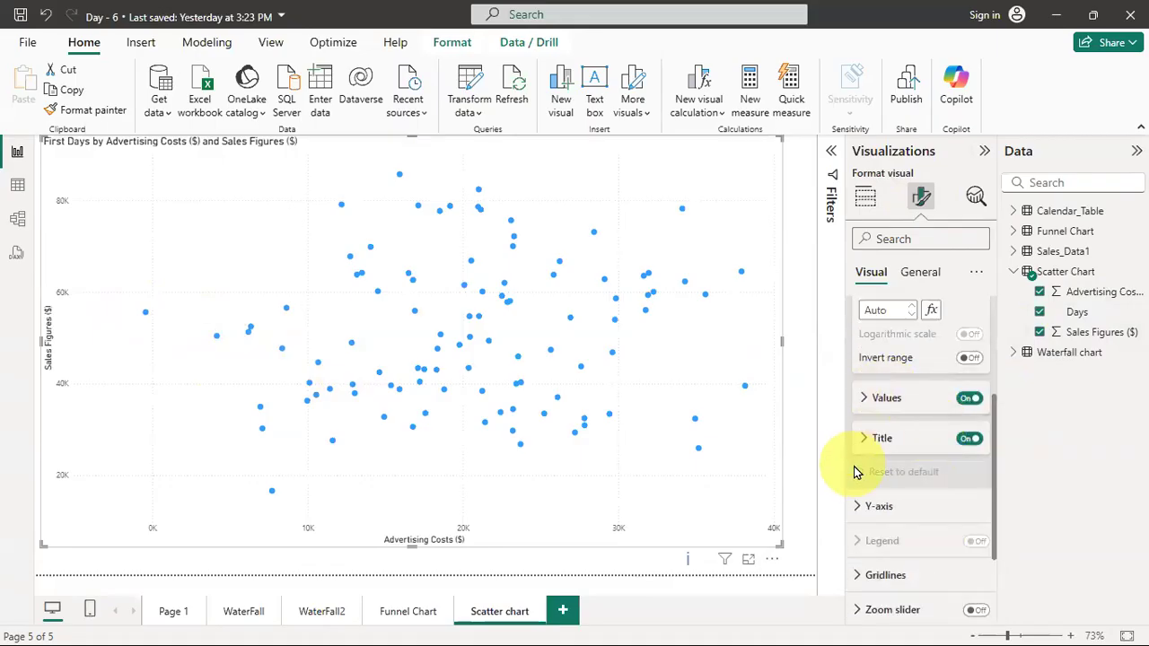
pyautogui.click(865, 440)
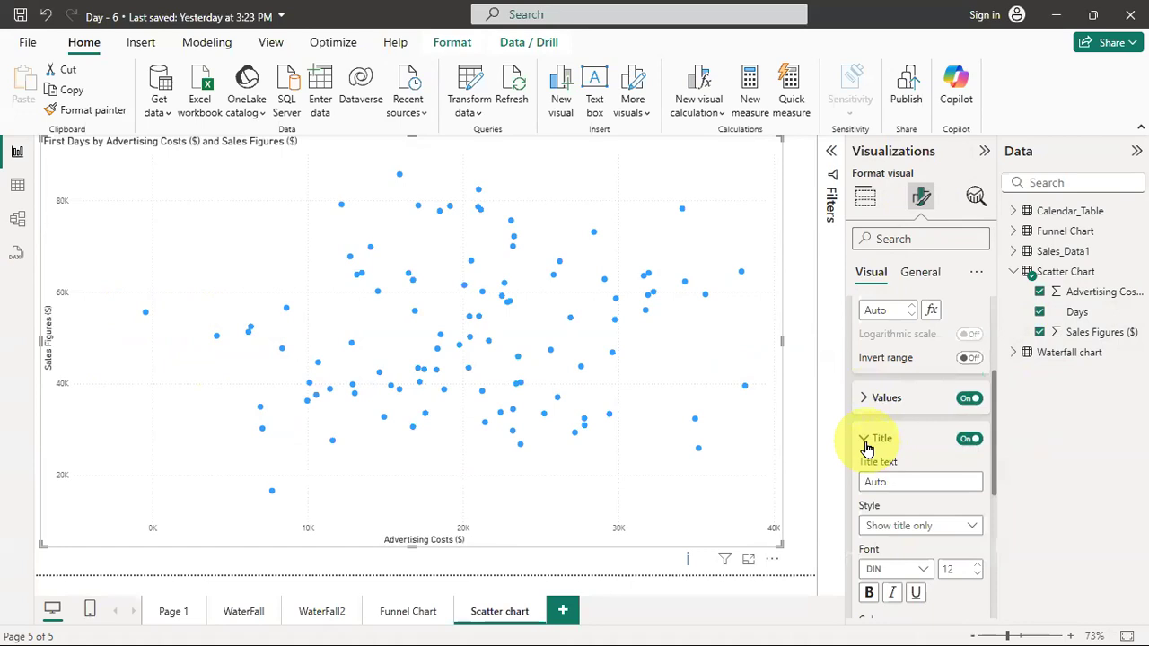
pyautogui.click(865, 440)
pyautogui.scroll(-3, 903, 440)
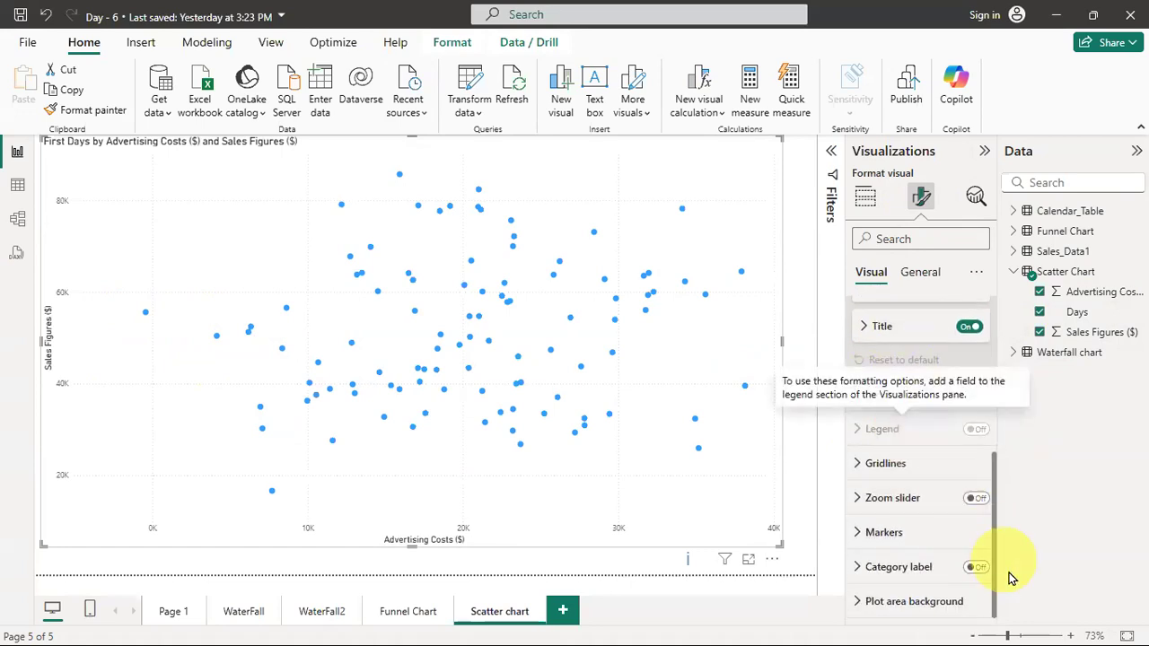
# Try square, diamond and triangle shapes for the scatter chart's markers, and return them to circles.
pyautogui.click(857, 532)
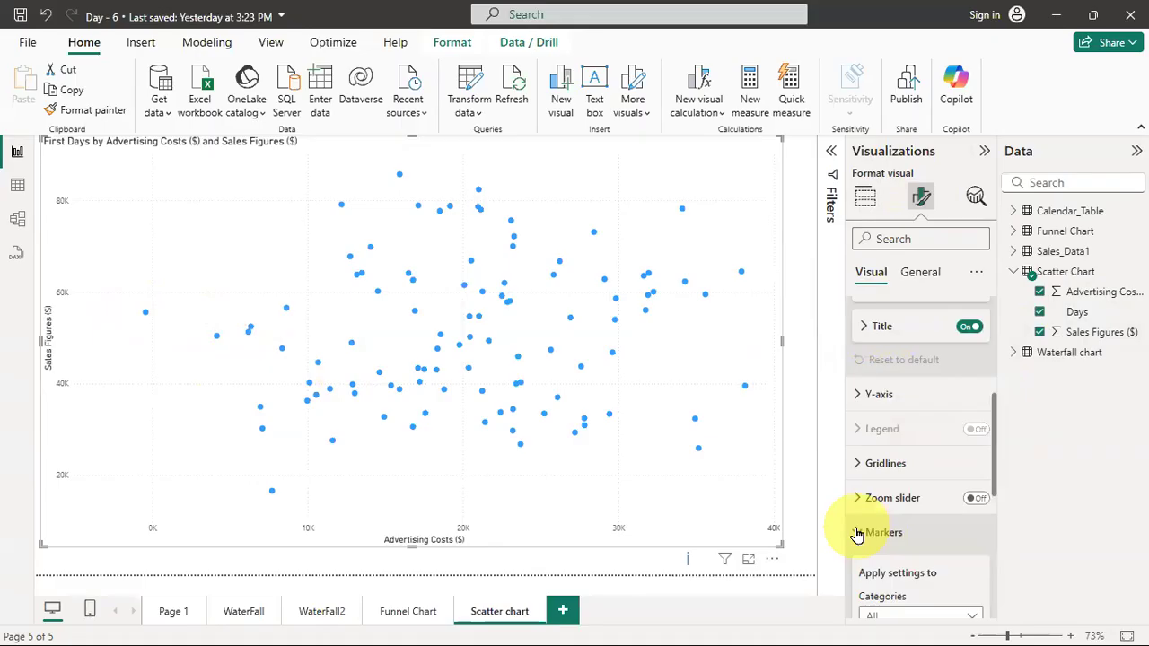
pyautogui.scroll(-5, 934, 485)
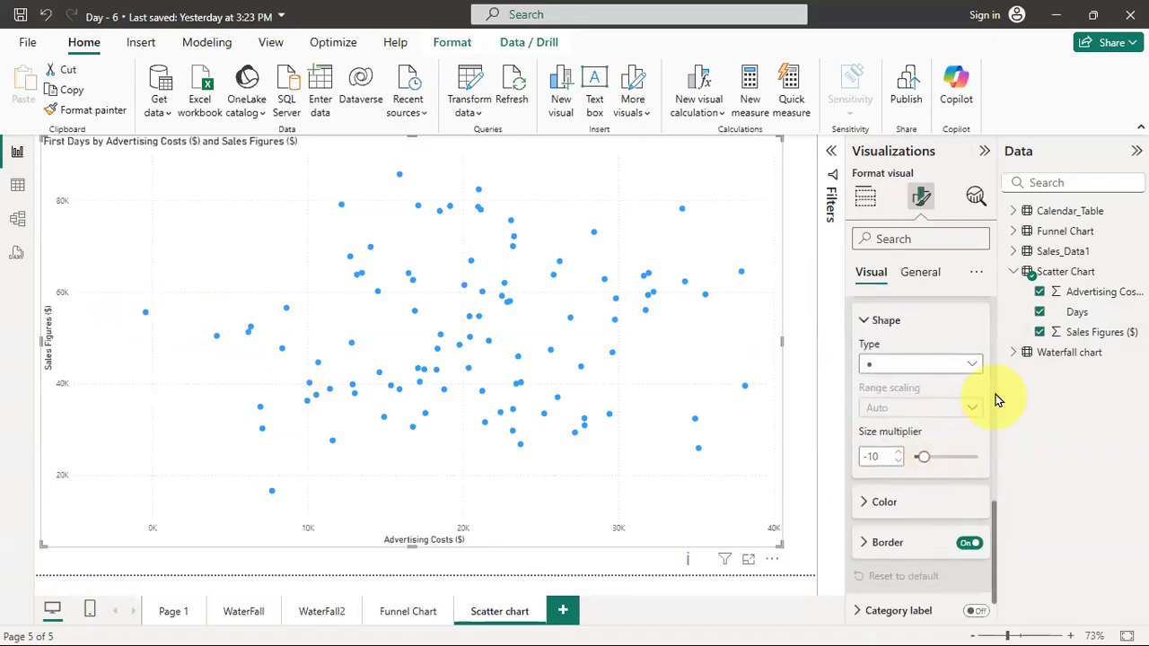
pyautogui.click(971, 364)
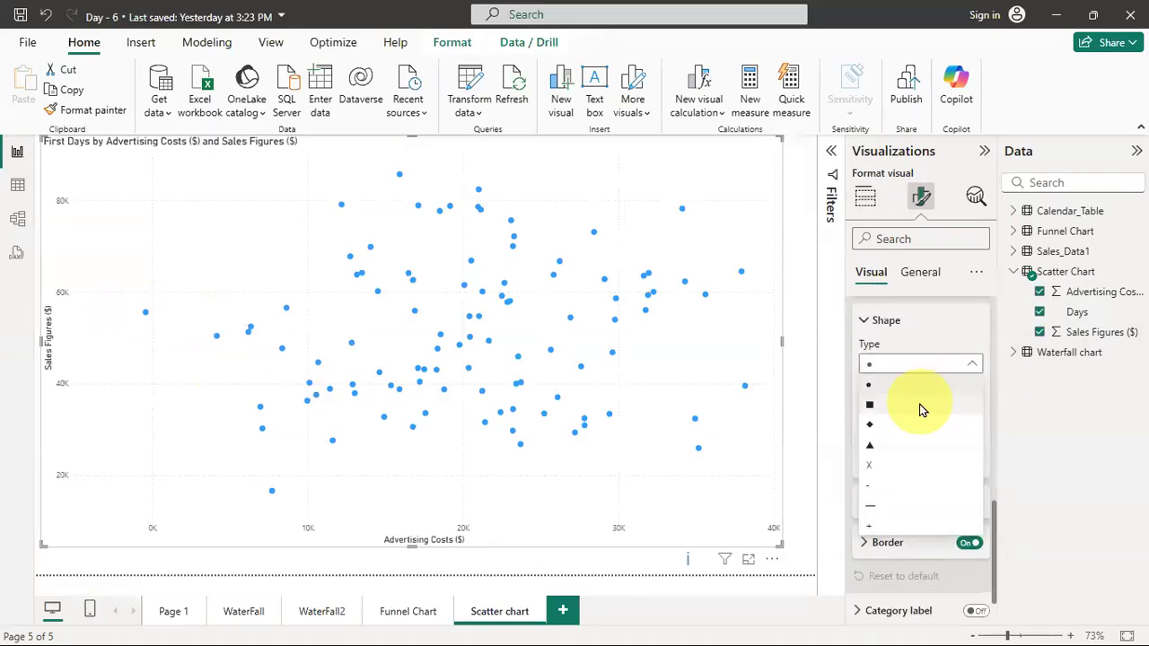
pyautogui.click(919, 406)
pyautogui.click(971, 364)
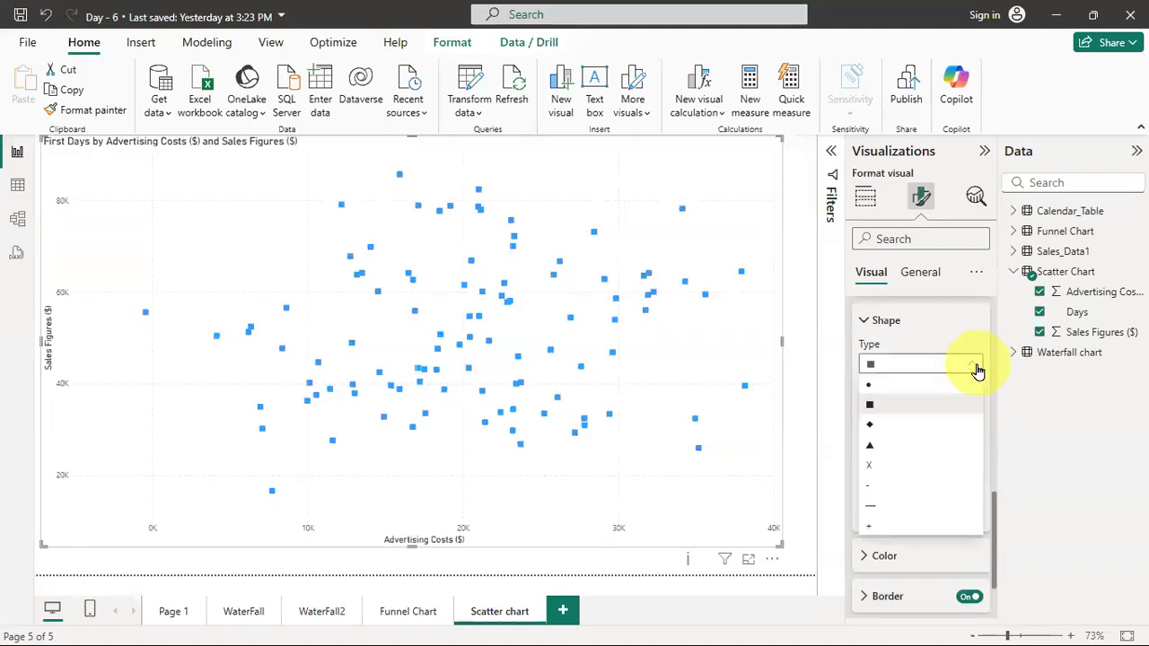
pyautogui.click(929, 426)
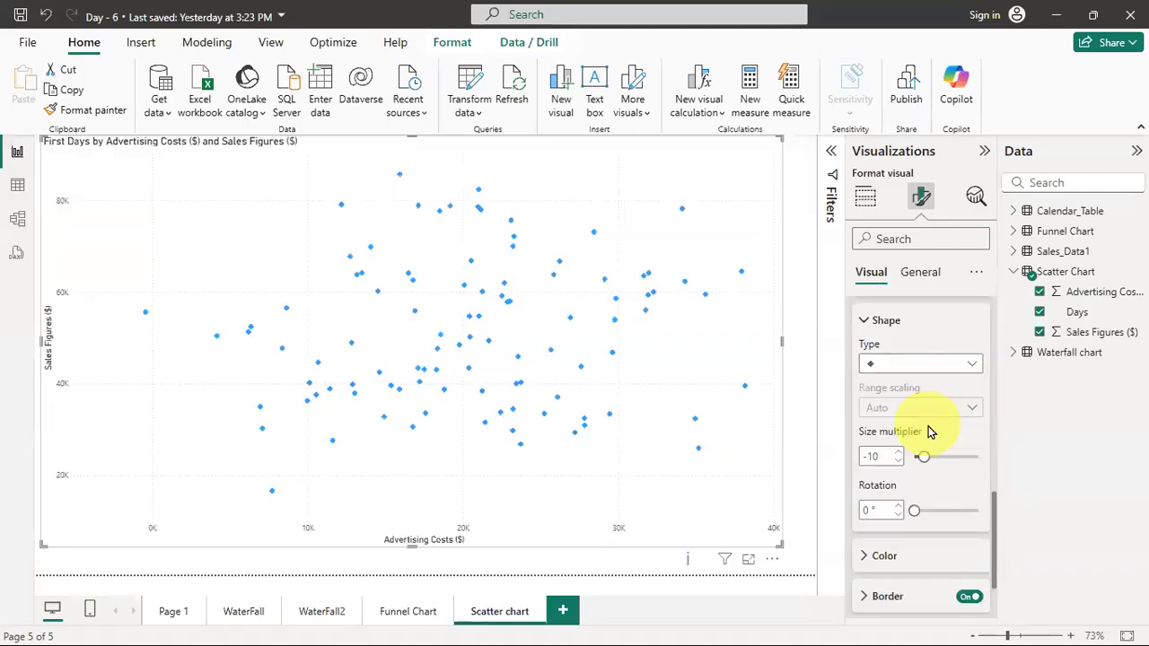
pyautogui.click(973, 368)
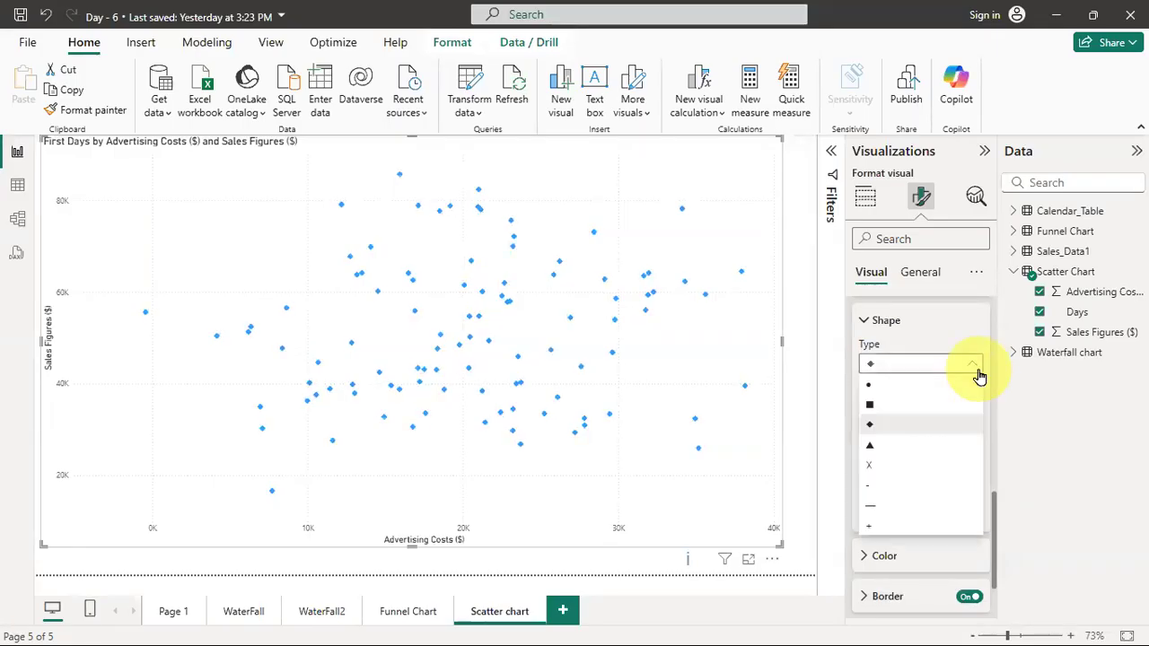
pyautogui.click(912, 446)
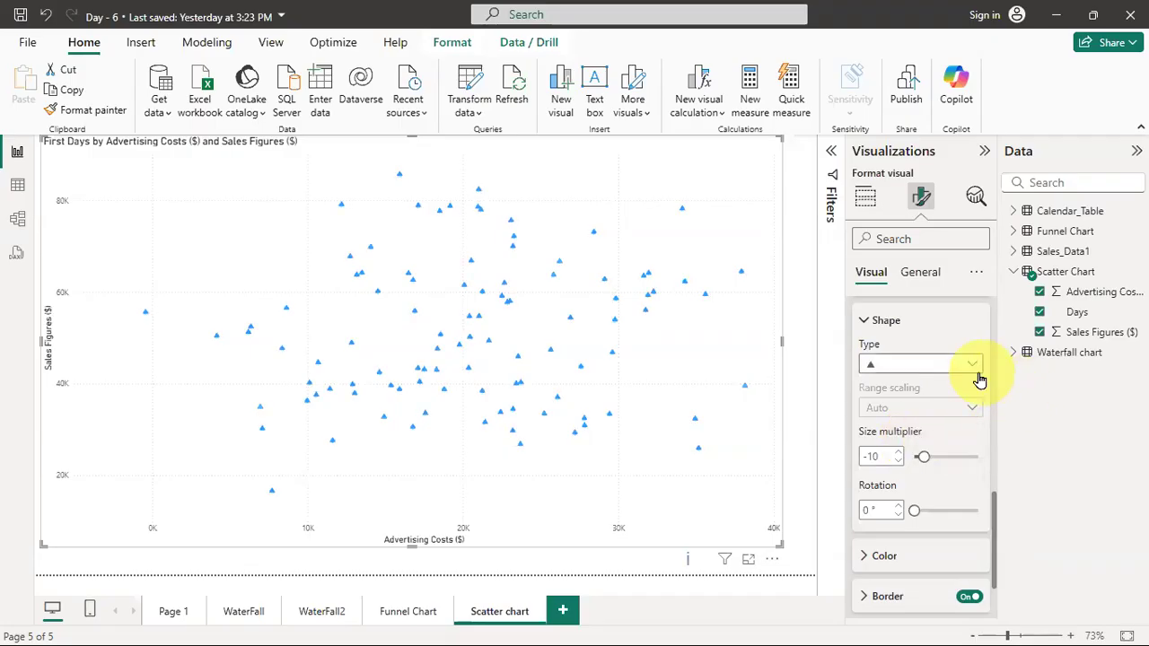
pyautogui.click(920, 365)
pyautogui.click(893, 385)
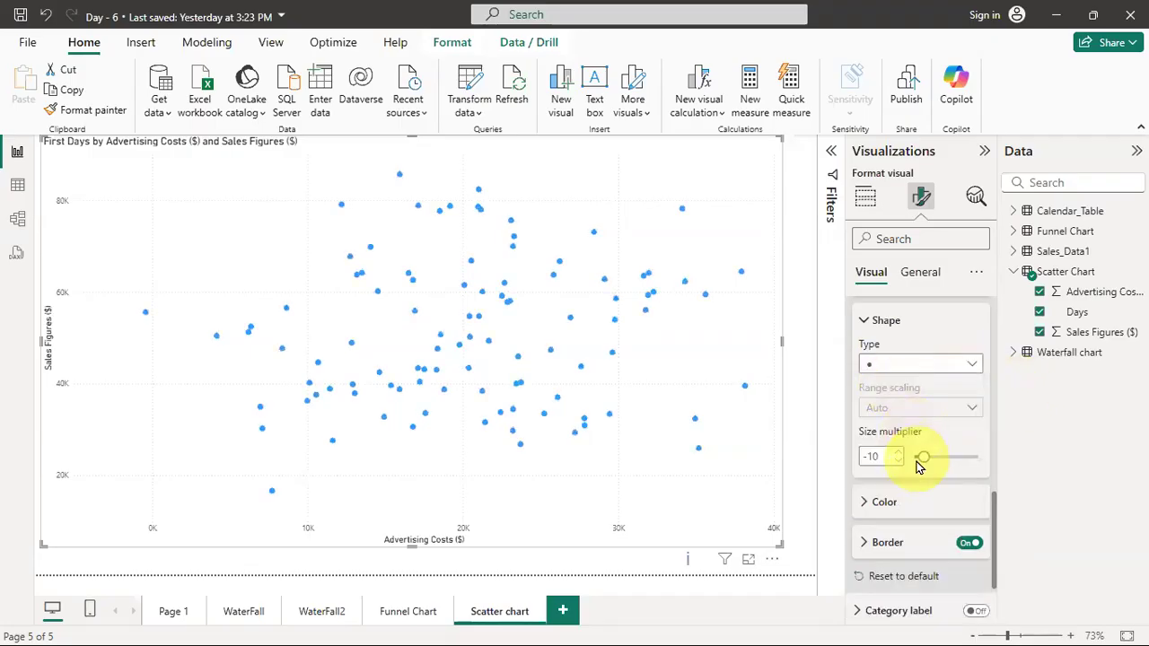
# Set the markers' size multiplier to 10 and recolor them medium blue after trying pink and light blue.
pyautogui.moveTo(922, 457); pyautogui.dragTo(947, 463)
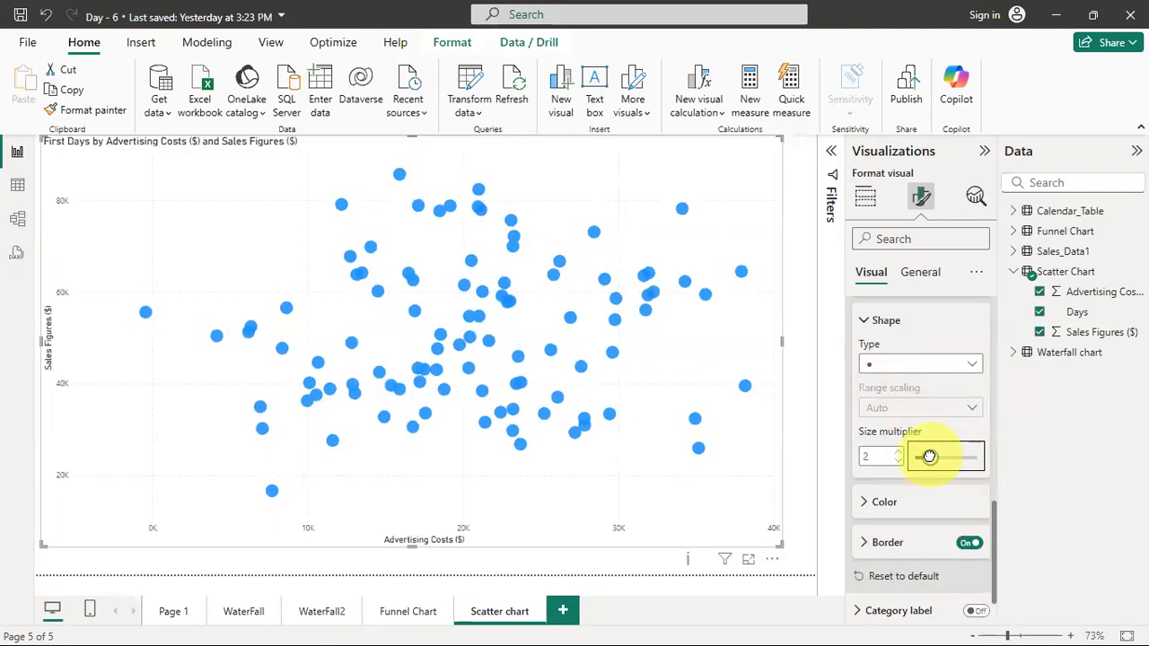
pyautogui.moveTo(936, 463); pyautogui.dragTo(933, 459)
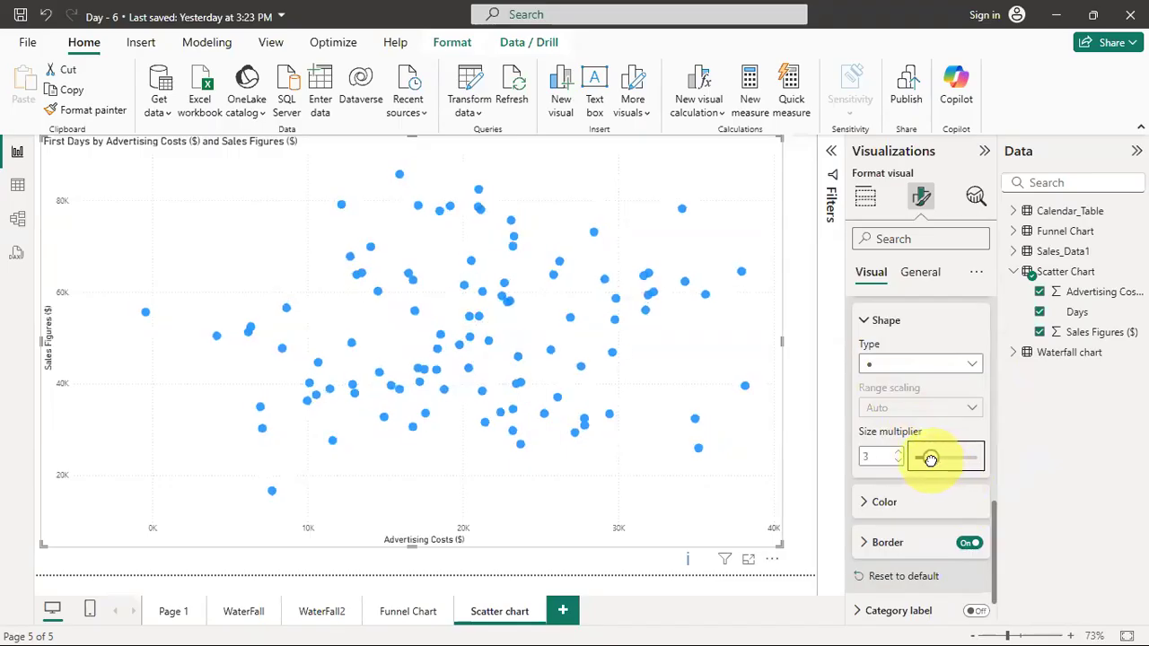
pyautogui.click(902, 503)
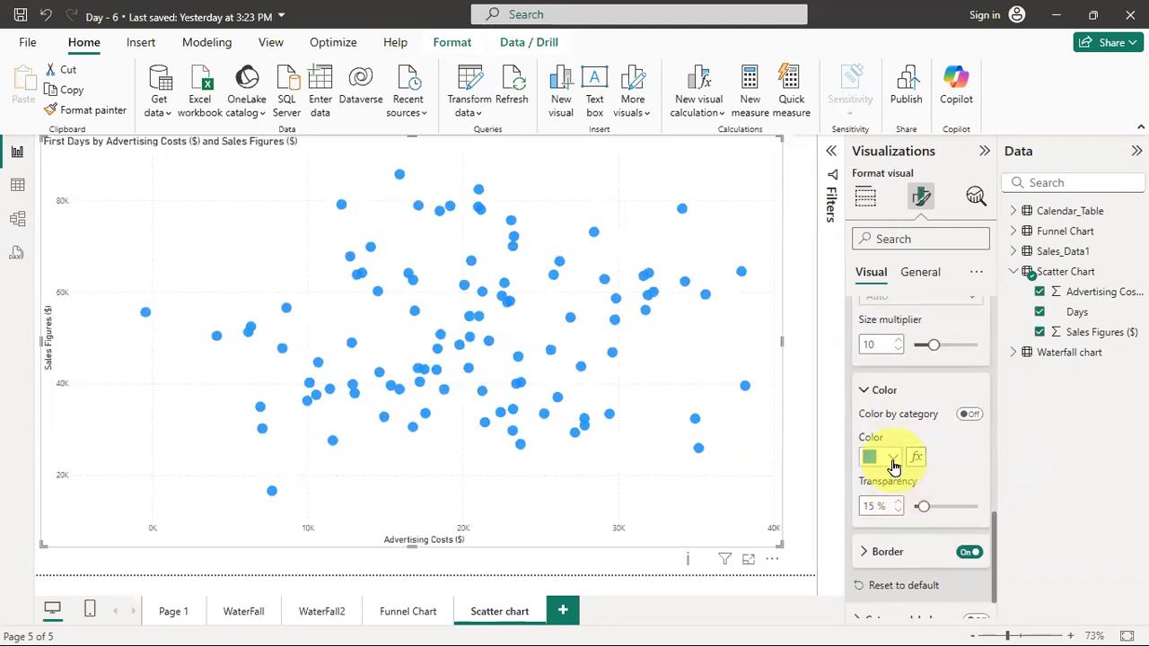
pyautogui.click(893, 461)
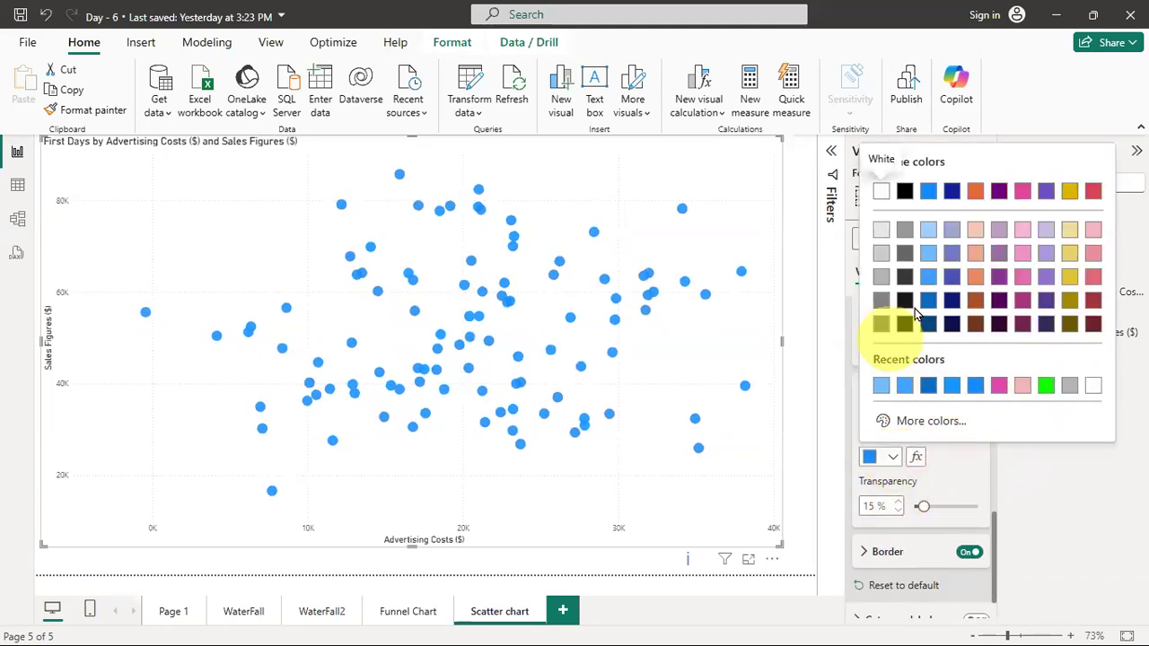
pyautogui.click(1024, 385)
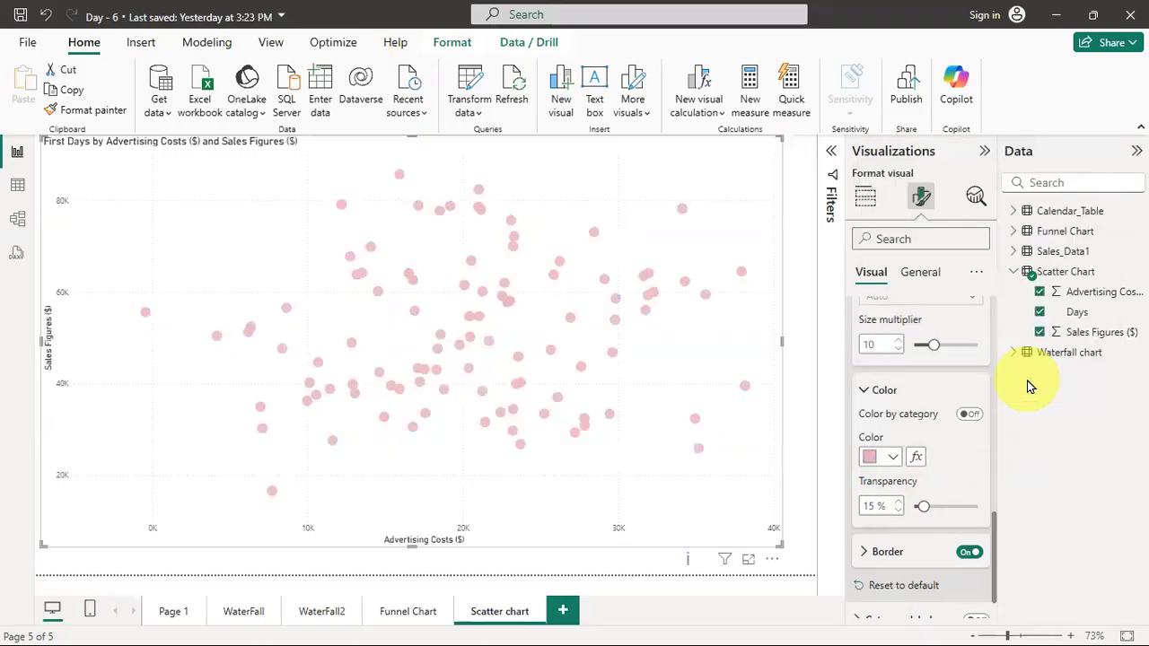
pyautogui.click(900, 461)
pyautogui.click(916, 388)
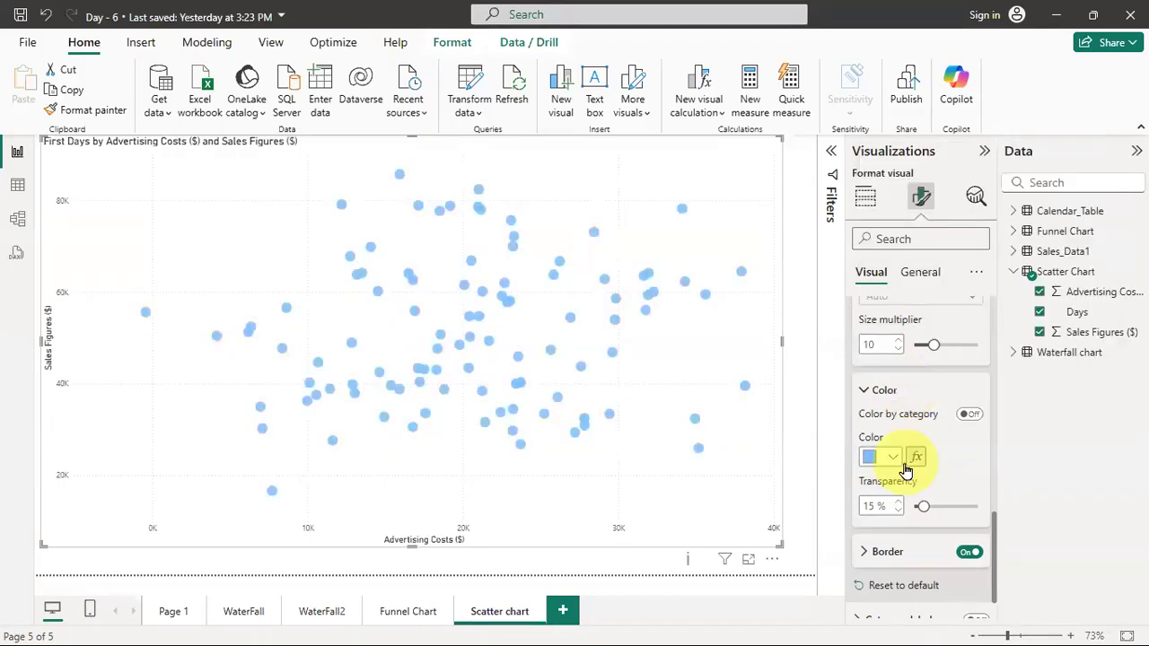
pyautogui.click(898, 469)
pyautogui.click(962, 385)
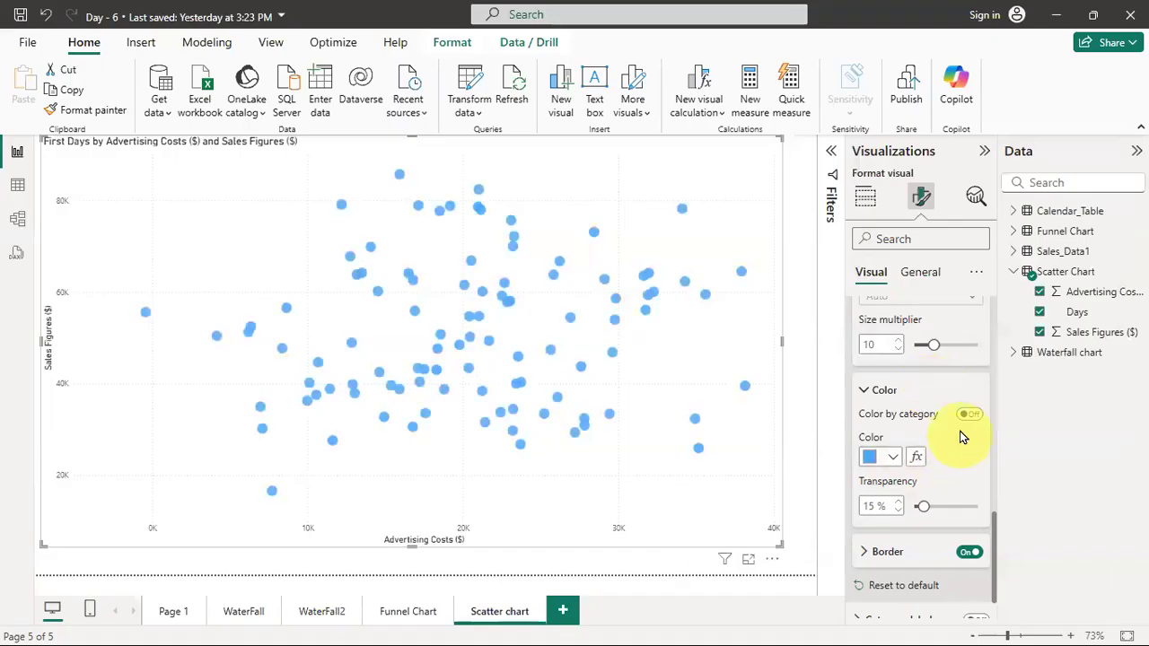
# Try 35% transparency on the markers' border and return it to 0%.
pyautogui.scroll(-1, 959, 440)
pyautogui.click(868, 501)
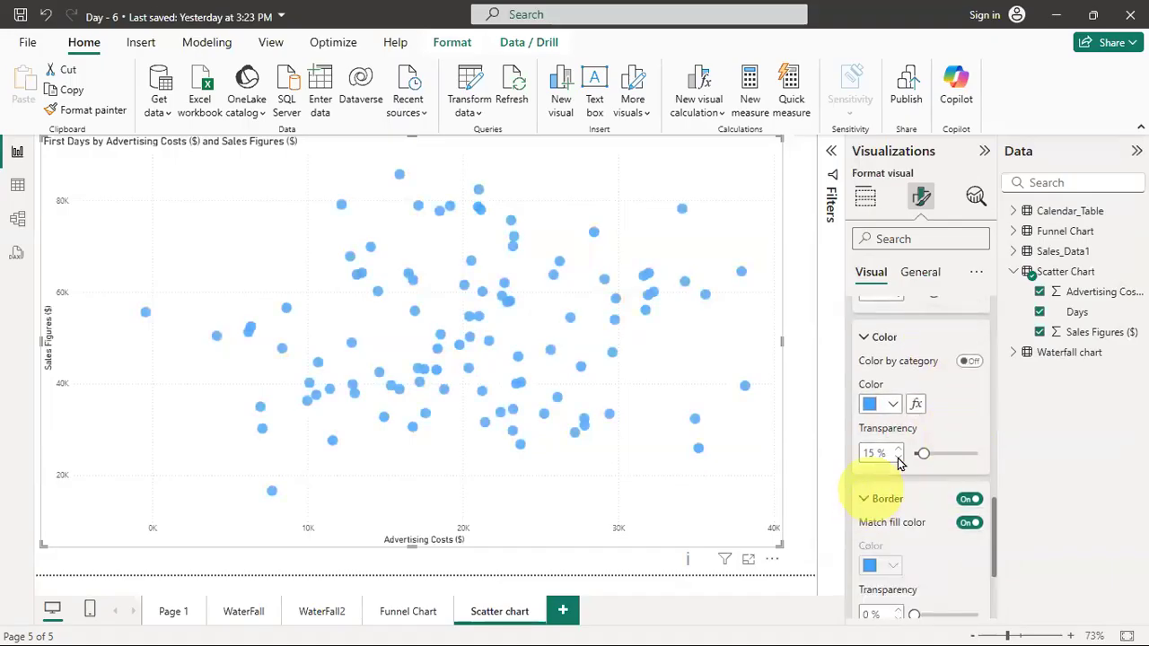
pyautogui.scroll(-1, 898, 467)
pyautogui.moveTo(914, 450); pyautogui.dragTo(938, 451)
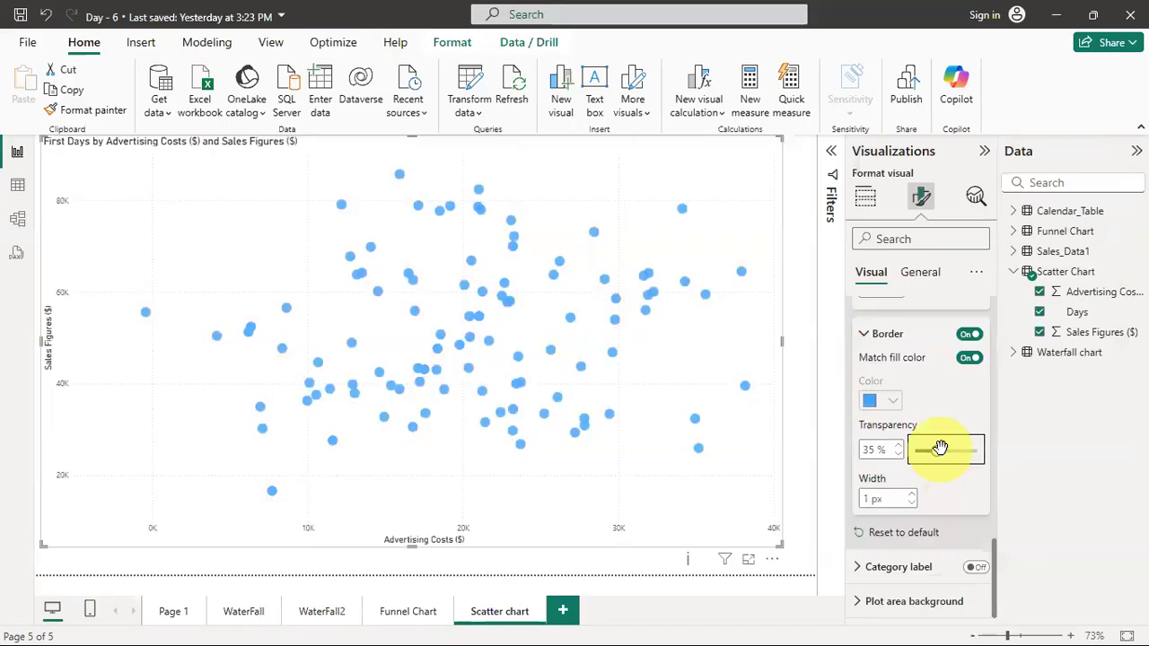
pyautogui.moveTo(939, 450); pyautogui.dragTo(908, 452)
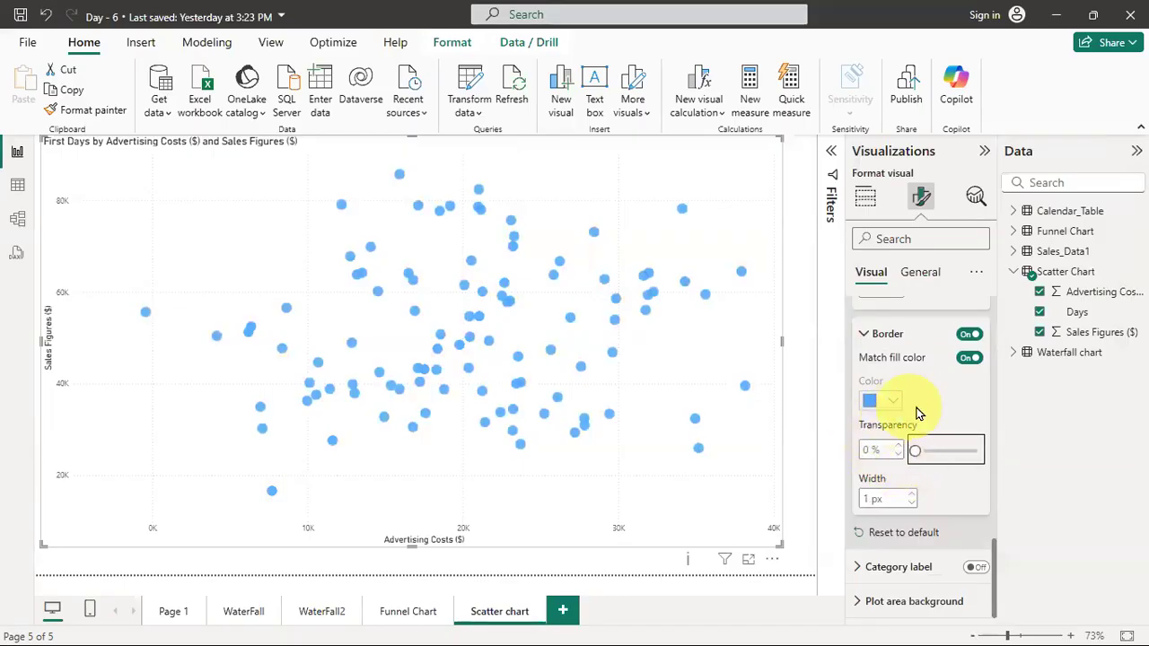
pyautogui.click(869, 336)
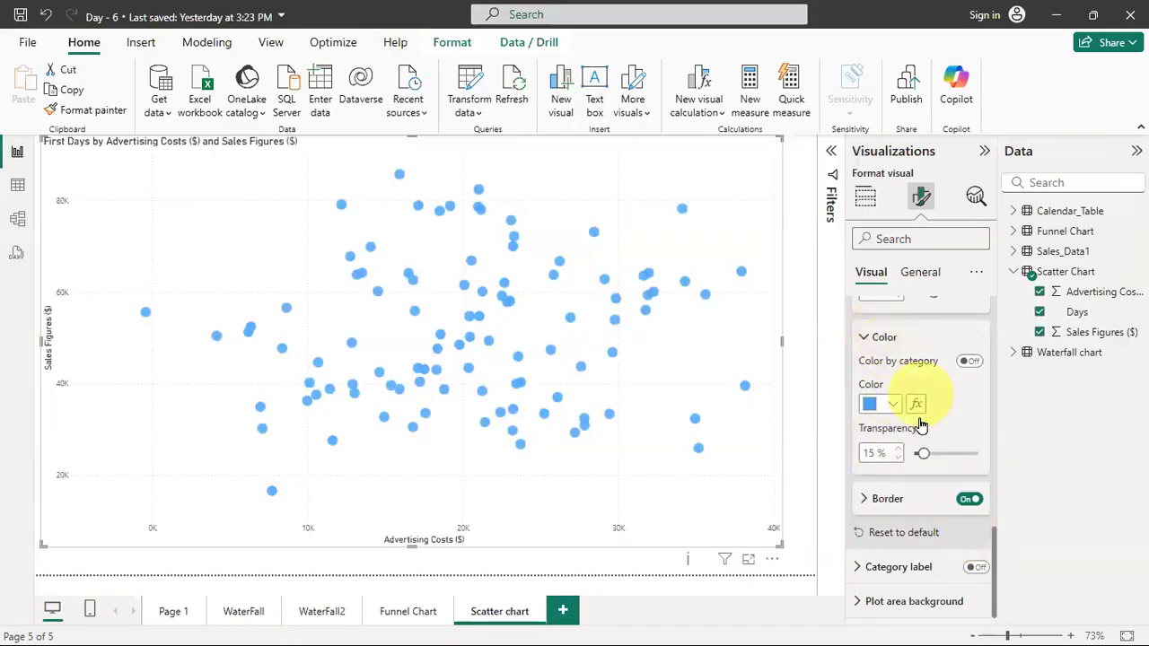
# Open the scatter chart's horizontal gridline settings.
pyautogui.scroll(10, 916, 529)
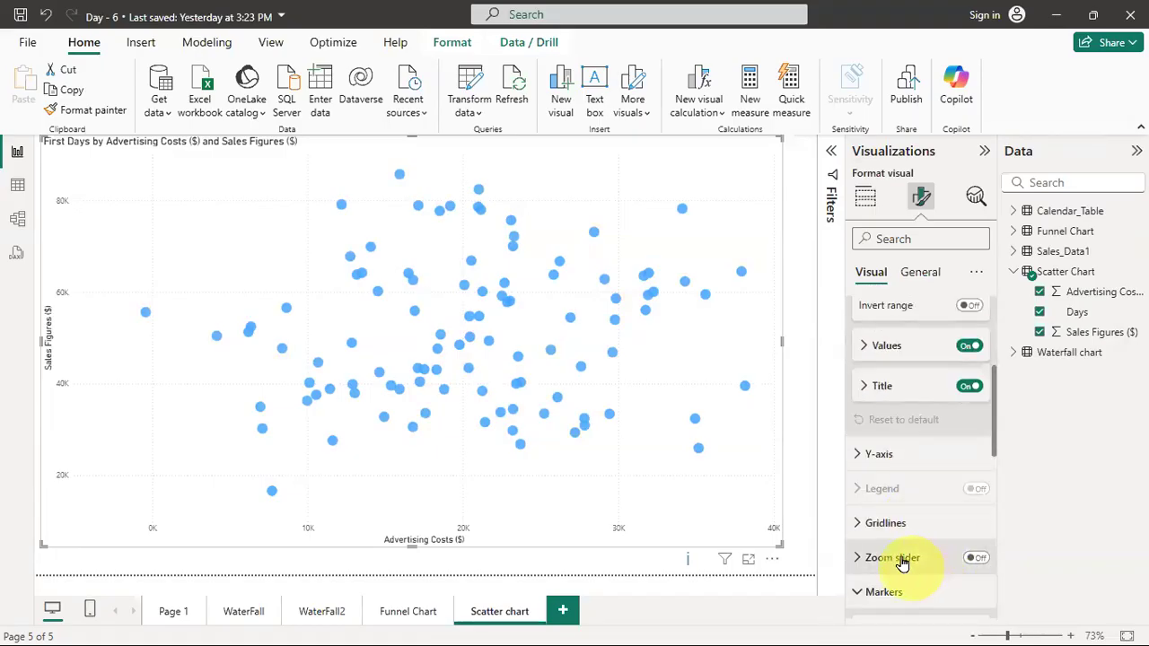
pyautogui.click(875, 525)
pyautogui.scroll(-3, 911, 421)
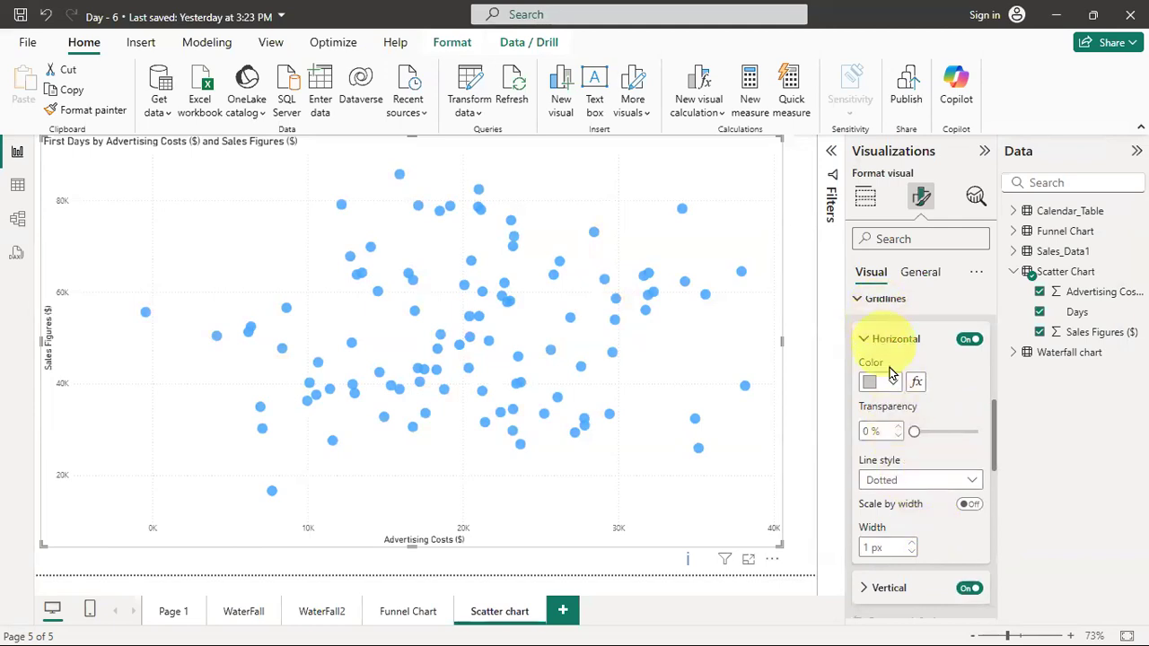
# Turn off the horizontal gridlines of the scatter chart and collapse the gridline settings.
pyautogui.scroll(2, 893, 377)
pyautogui.click(971, 452)
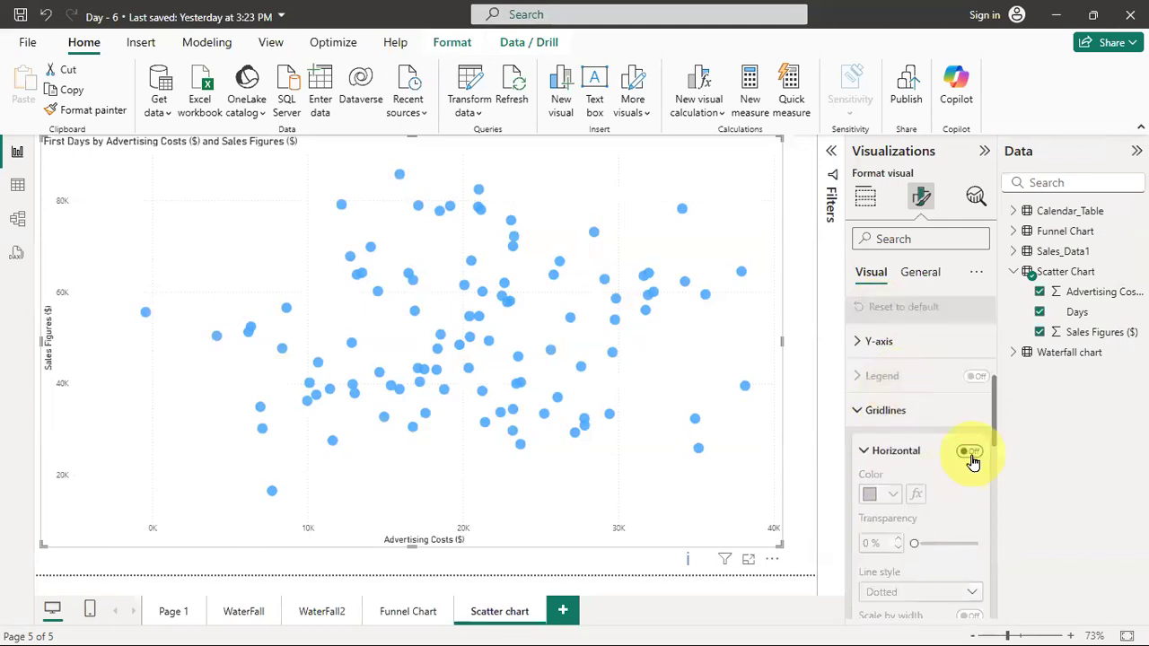
pyautogui.click(885, 411)
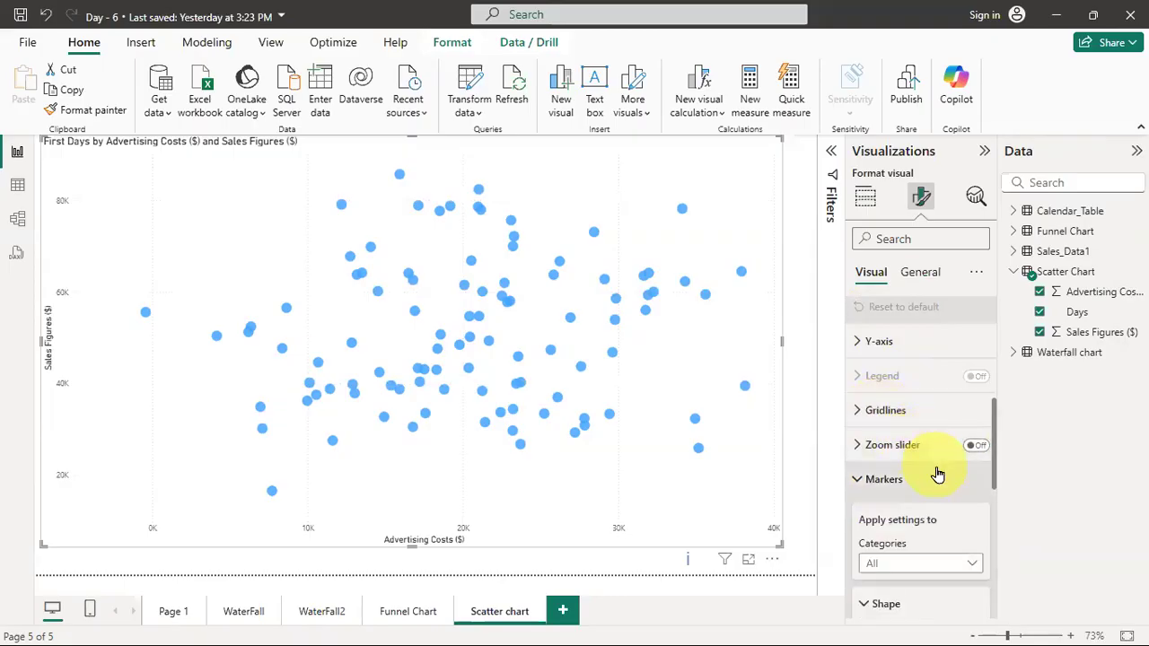
# Try the zoom slider on both axes of the scatter chart and turn it off again.
pyautogui.scroll(-2, 937, 469)
pyautogui.click(893, 333)
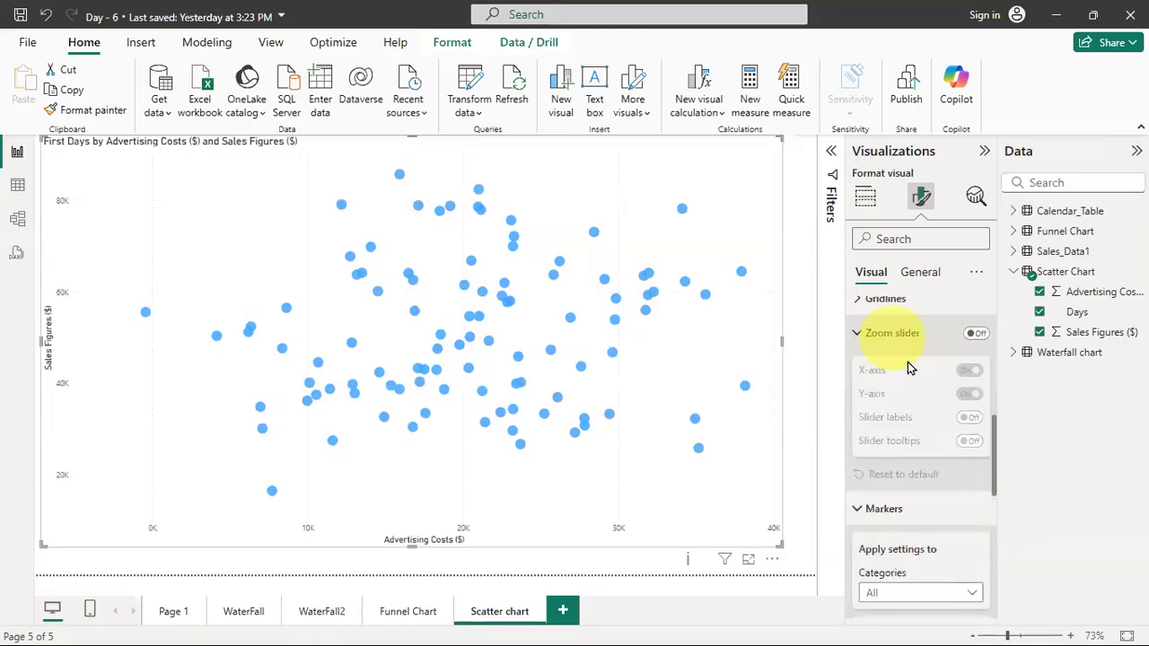
pyautogui.click(976, 334)
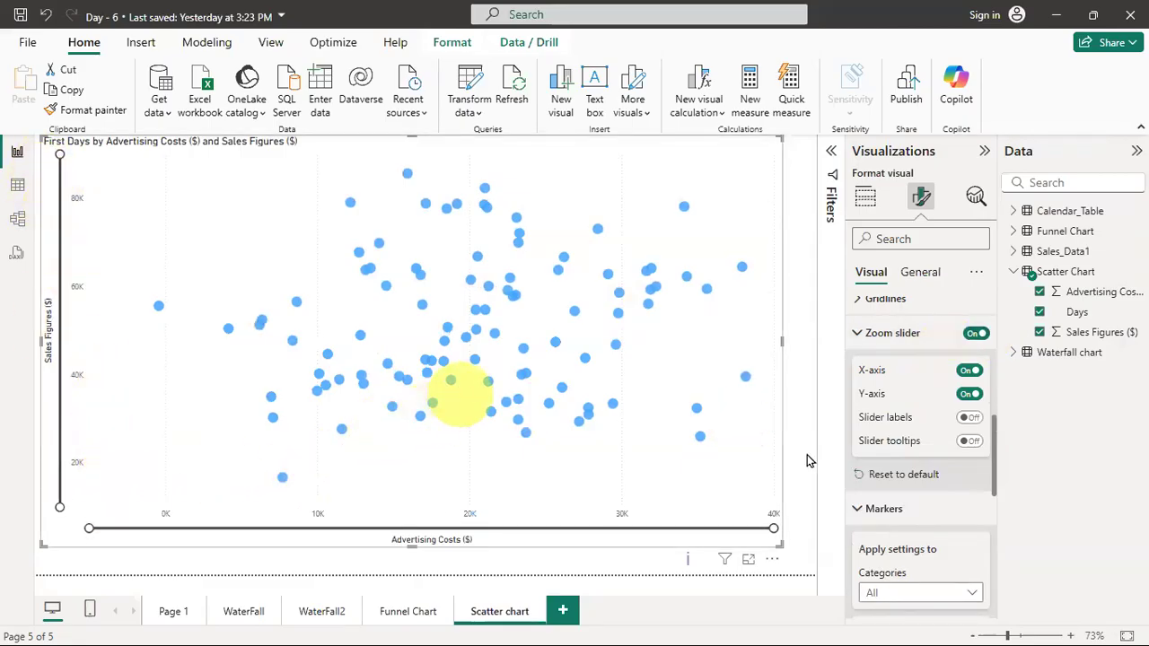
pyautogui.click(975, 333)
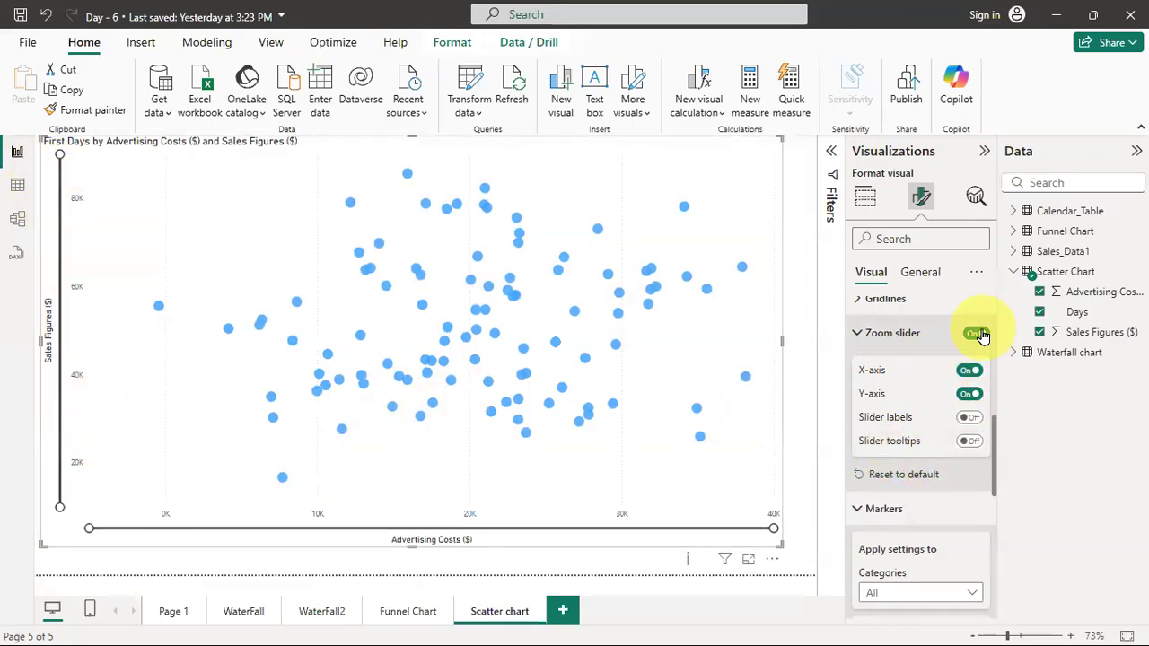
pyautogui.click(858, 334)
pyautogui.scroll(3, 925, 483)
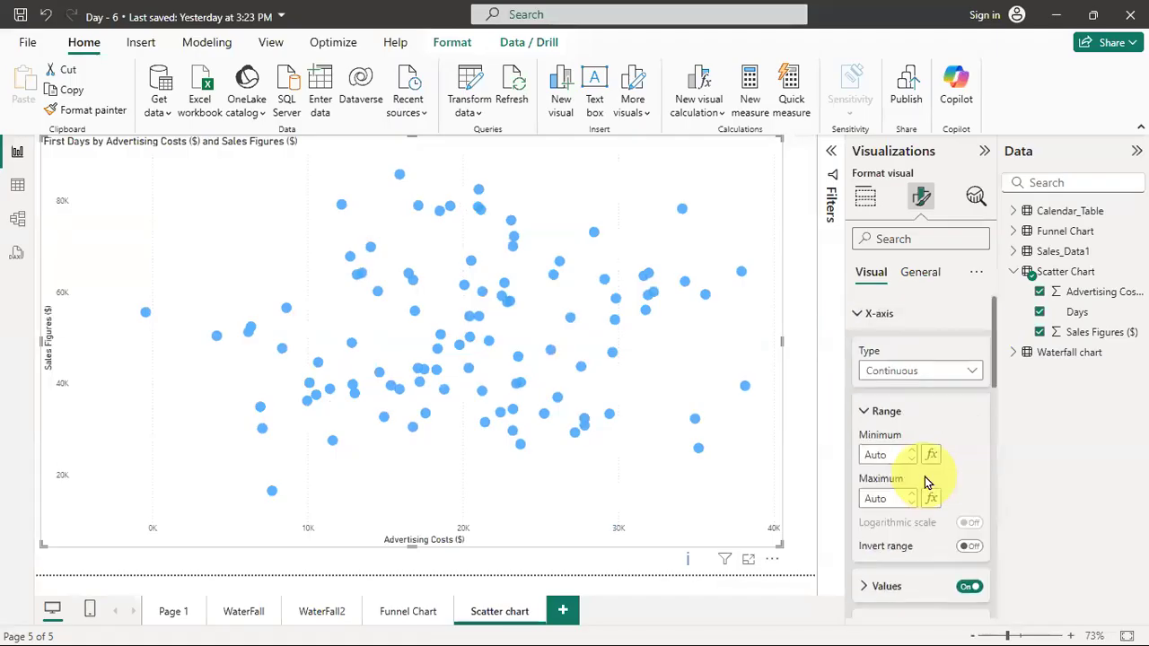
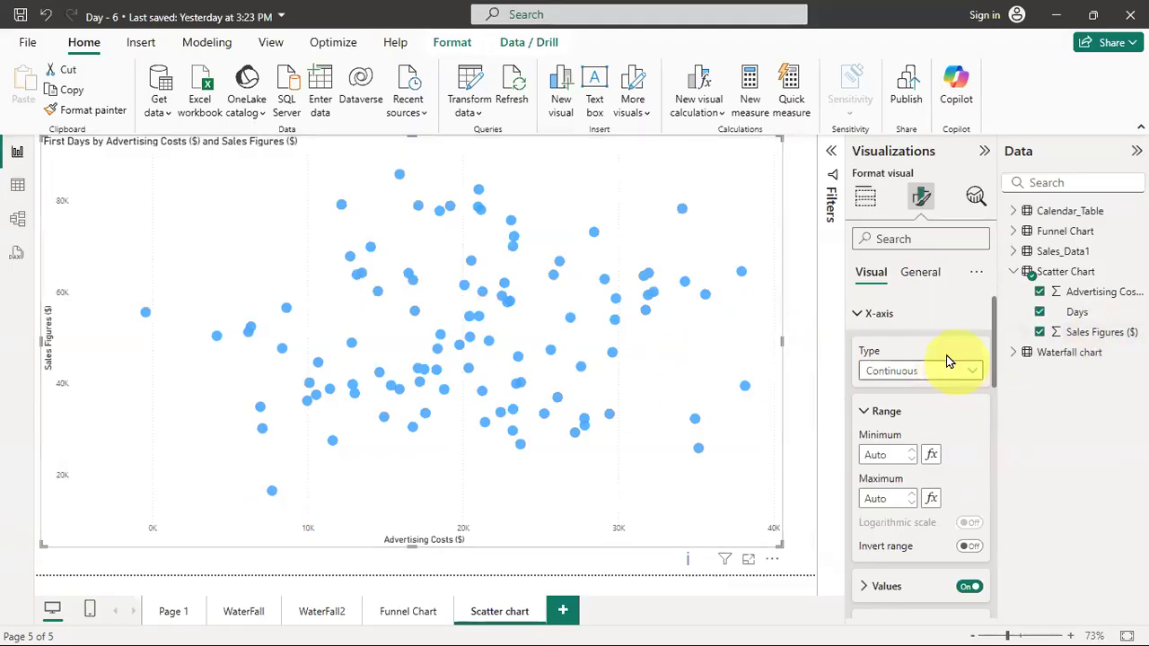
# Compare Sum with Don't summarize for Advertising Costs ($) on the X axis, finishing on Don't summarize.
pyautogui.click(862, 314)
pyautogui.click(865, 197)
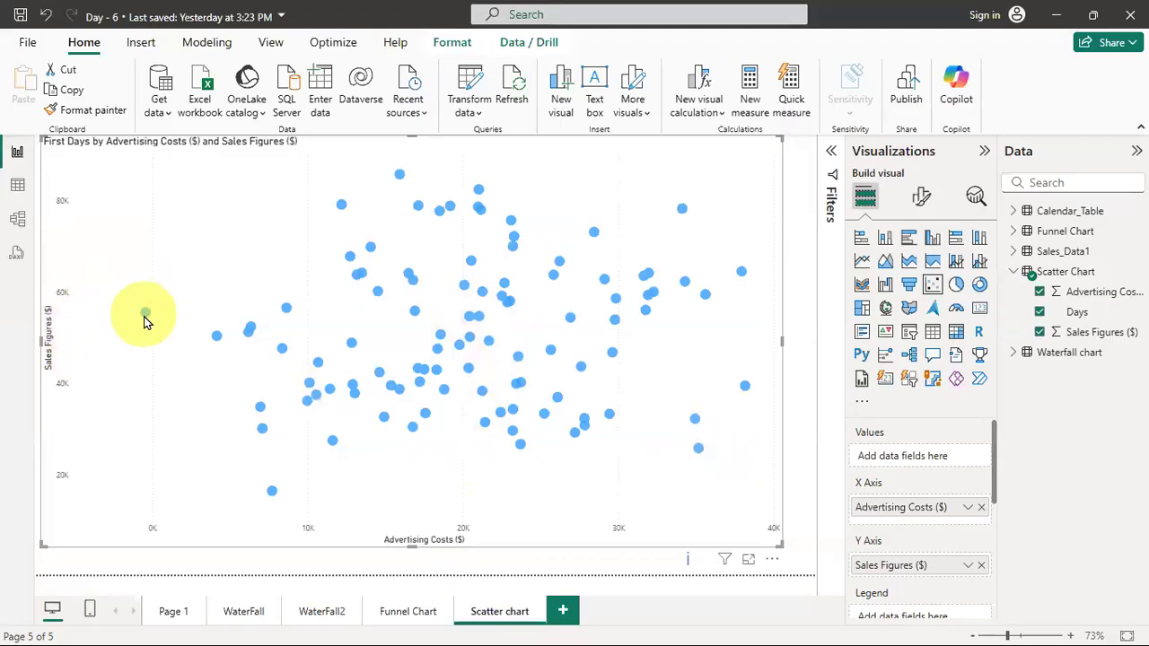
pyautogui.click(968, 510)
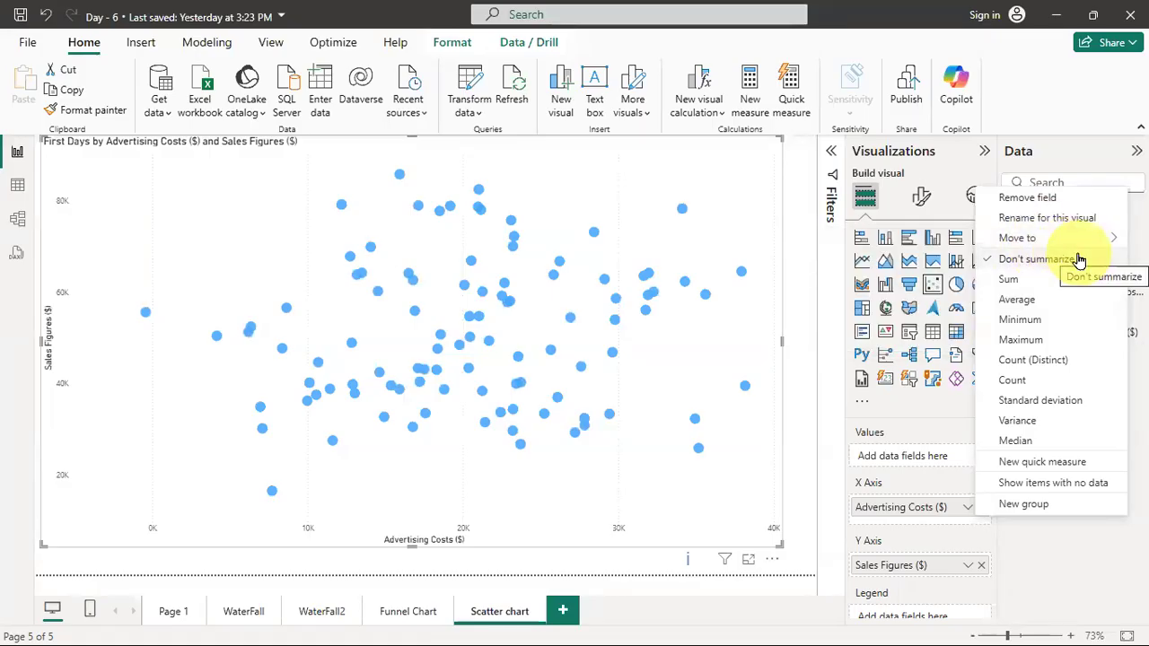
pyautogui.click(1042, 280)
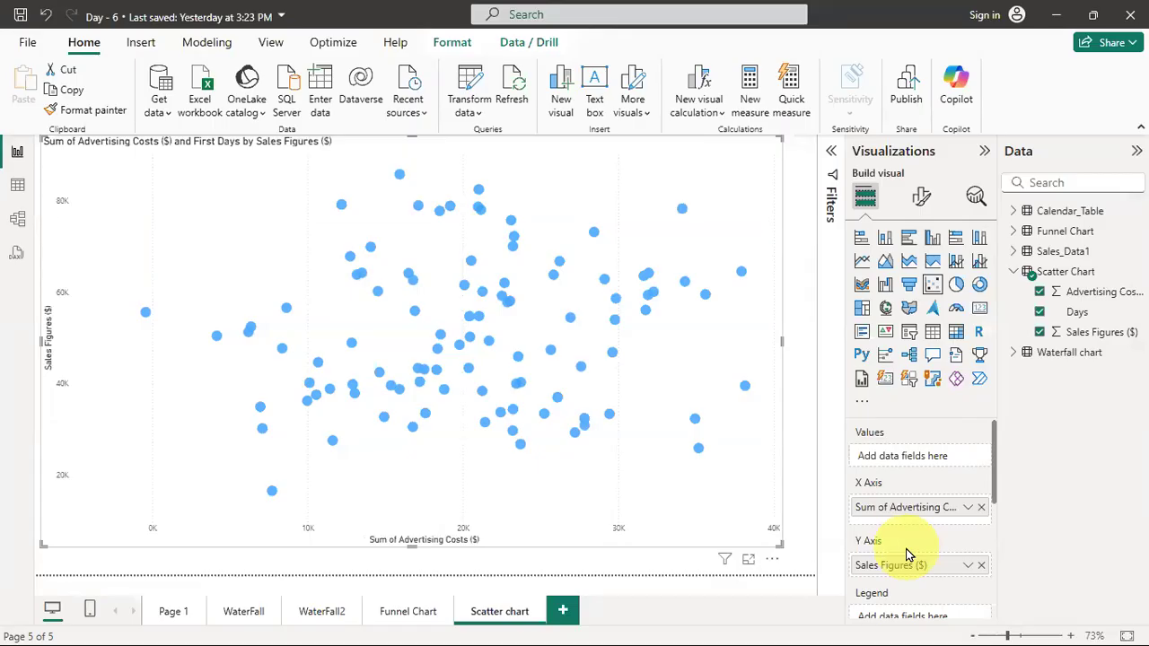
pyautogui.click(967, 508)
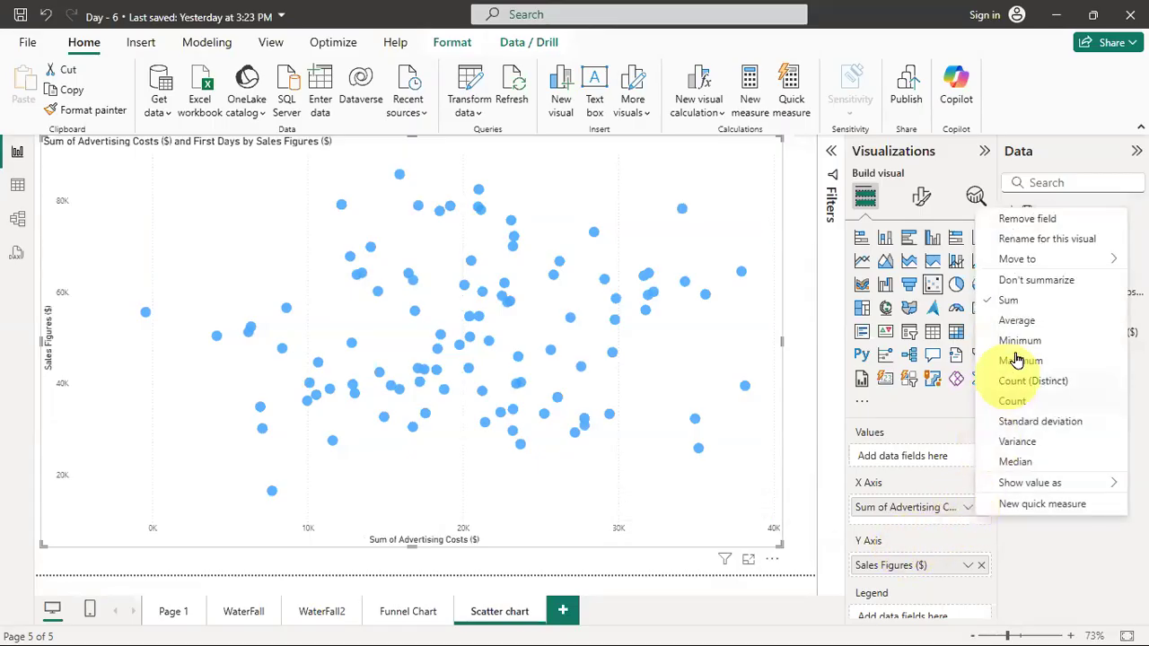
pyautogui.click(1036, 280)
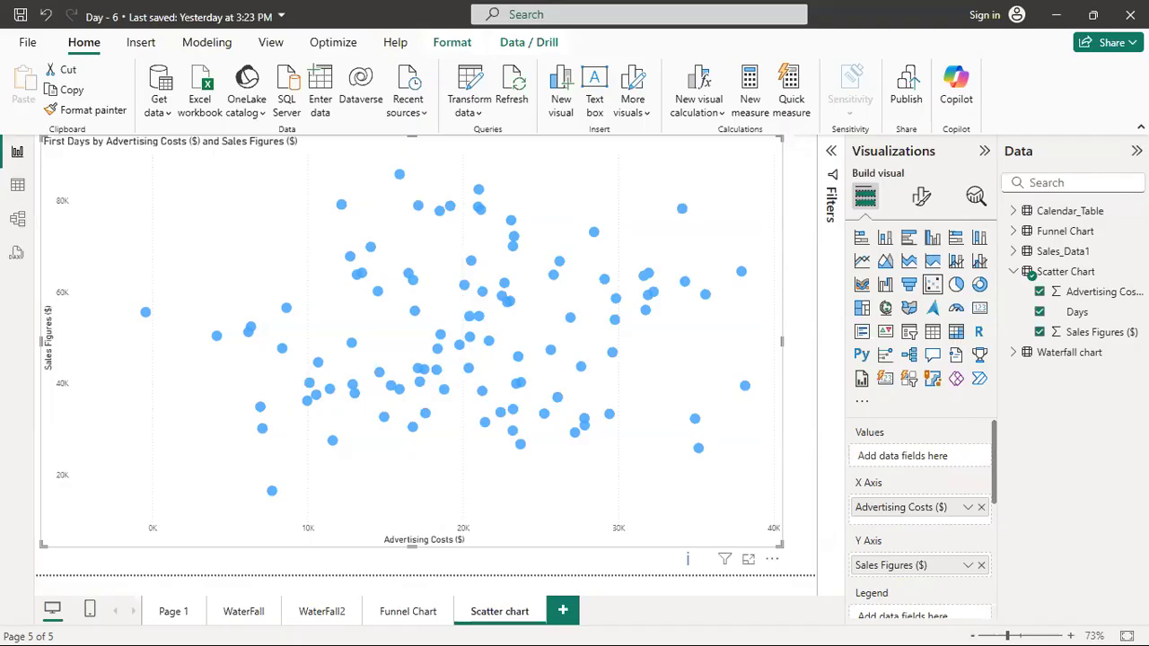
pyautogui.click(968, 508)
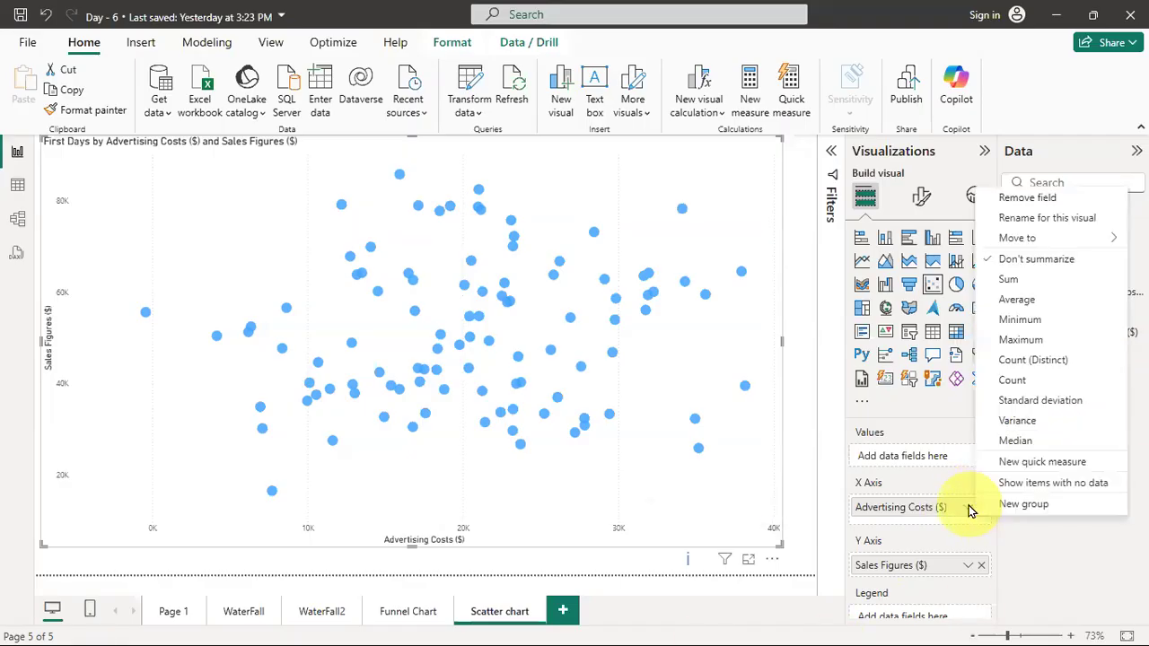
pyautogui.click(1033, 281)
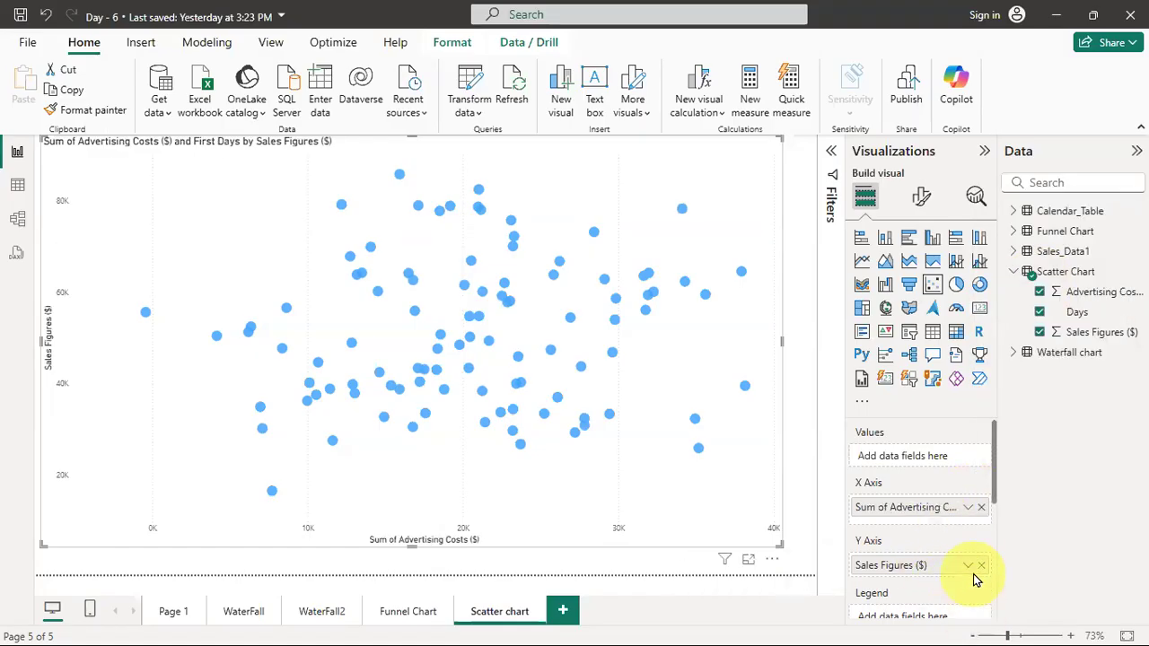
pyautogui.click(971, 508)
pyautogui.click(1007, 280)
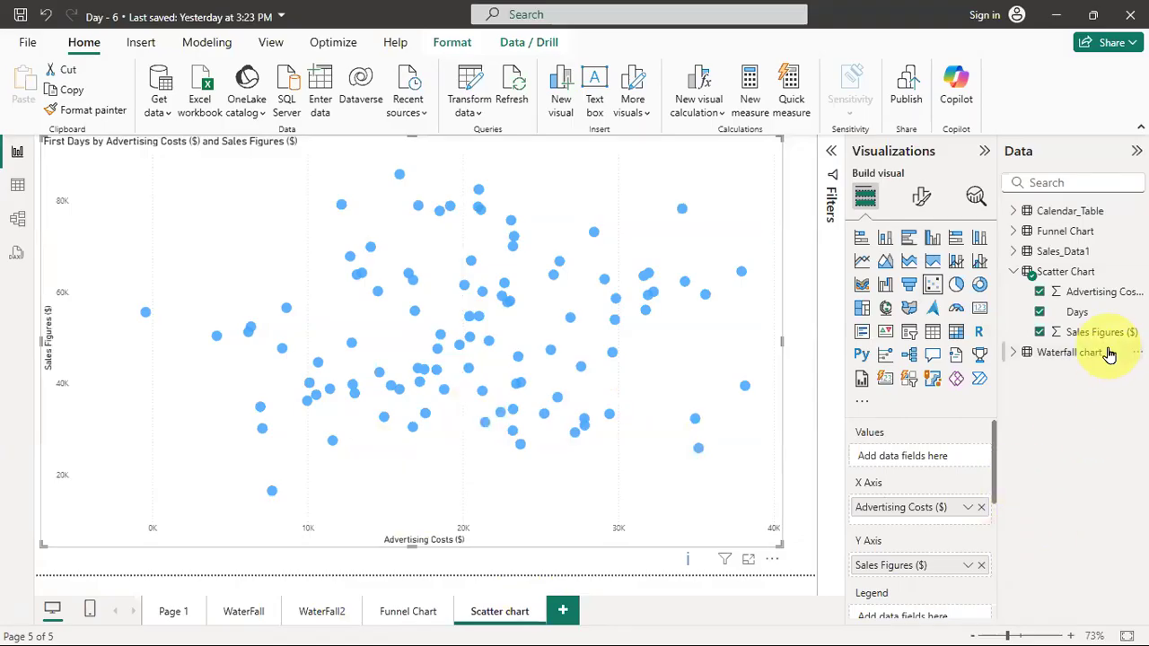
# Expand the Sales_Data1 table and remove Advertising Costs ($) and Sales Figures ($) from the chart's axes.
pyautogui.click(1032, 252)
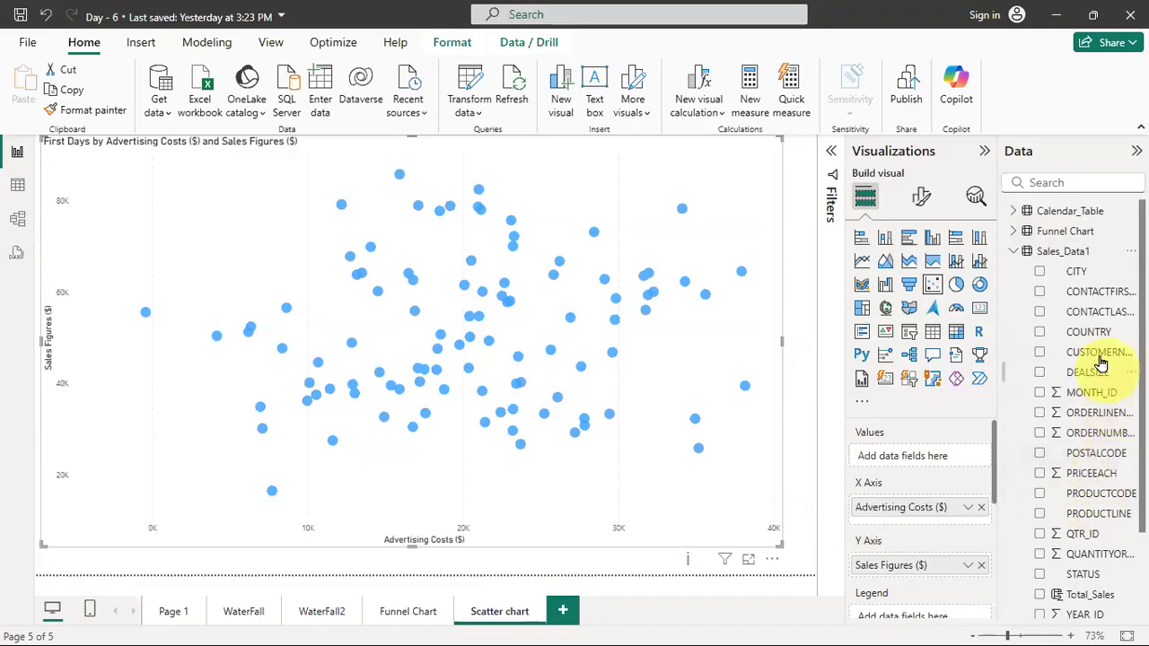
pyautogui.scroll(-3, 1122, 316)
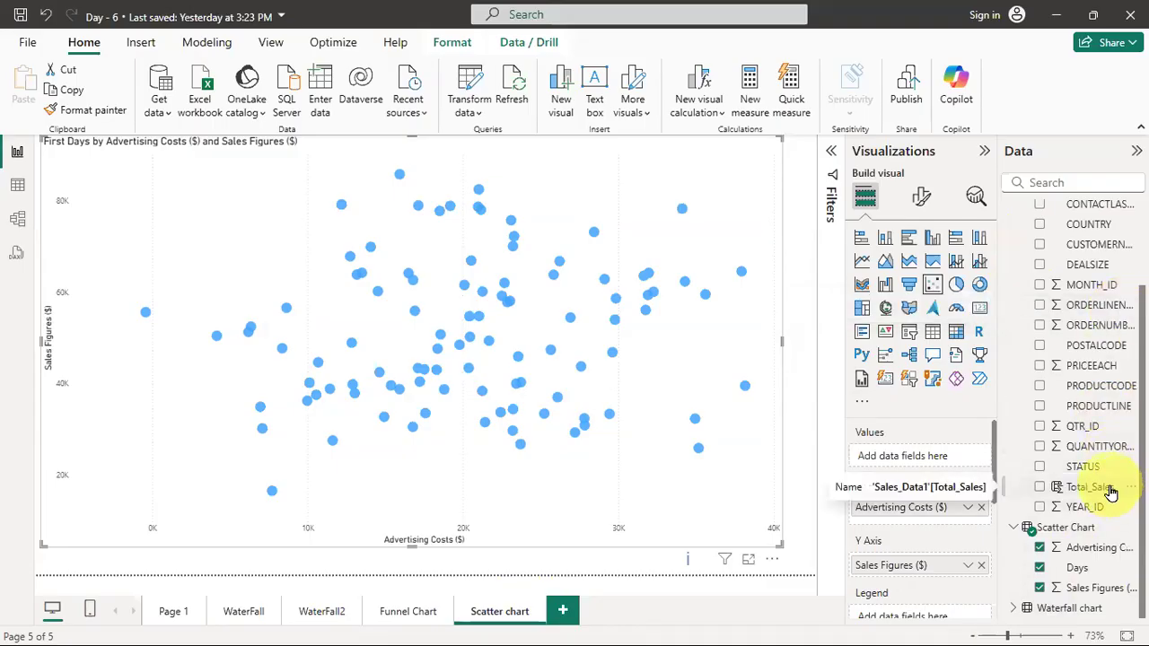
pyautogui.click(982, 508)
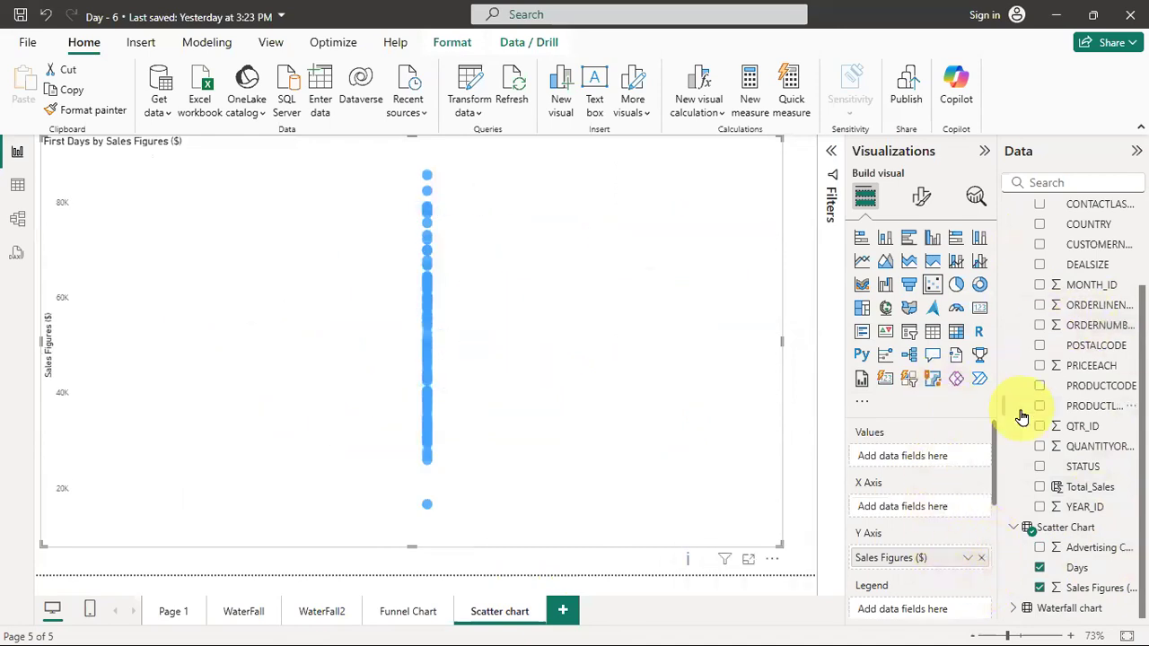
pyautogui.scroll(4, 1027, 408)
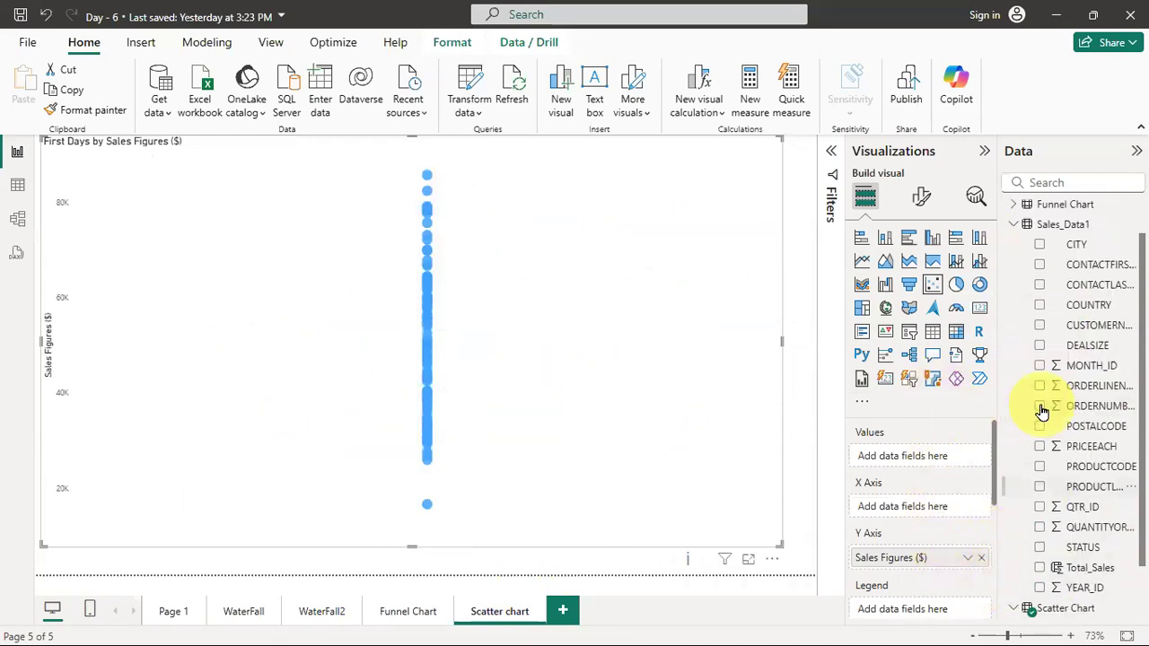
pyautogui.click(981, 558)
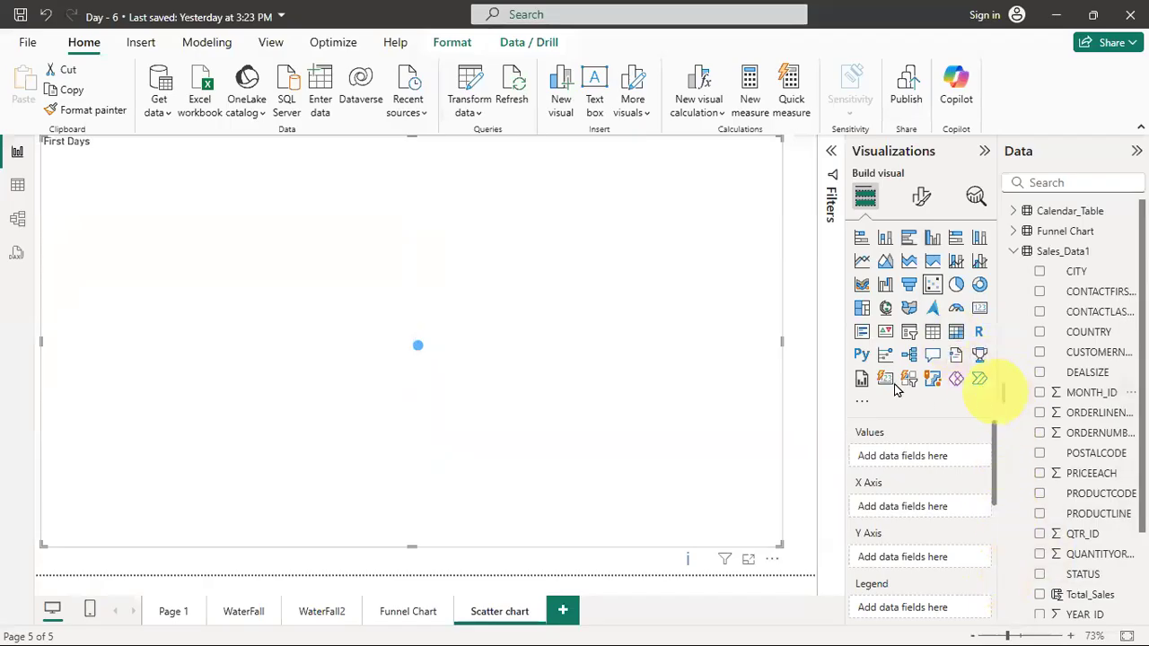
# Plot Total_Sales on the Y axis against QUANTITYORDERED on the X axis, with the X field set to Don't summarize.
pyautogui.scroll(-3, 1077, 384)
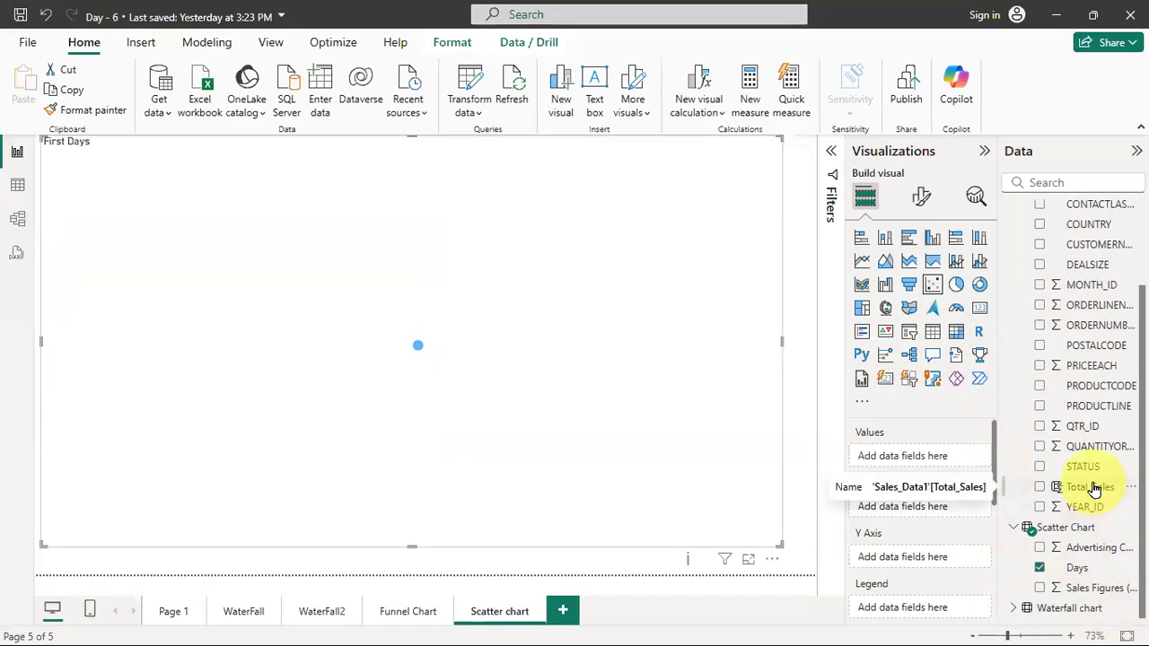
pyautogui.moveTo(1093, 489); pyautogui.dragTo(928, 559)
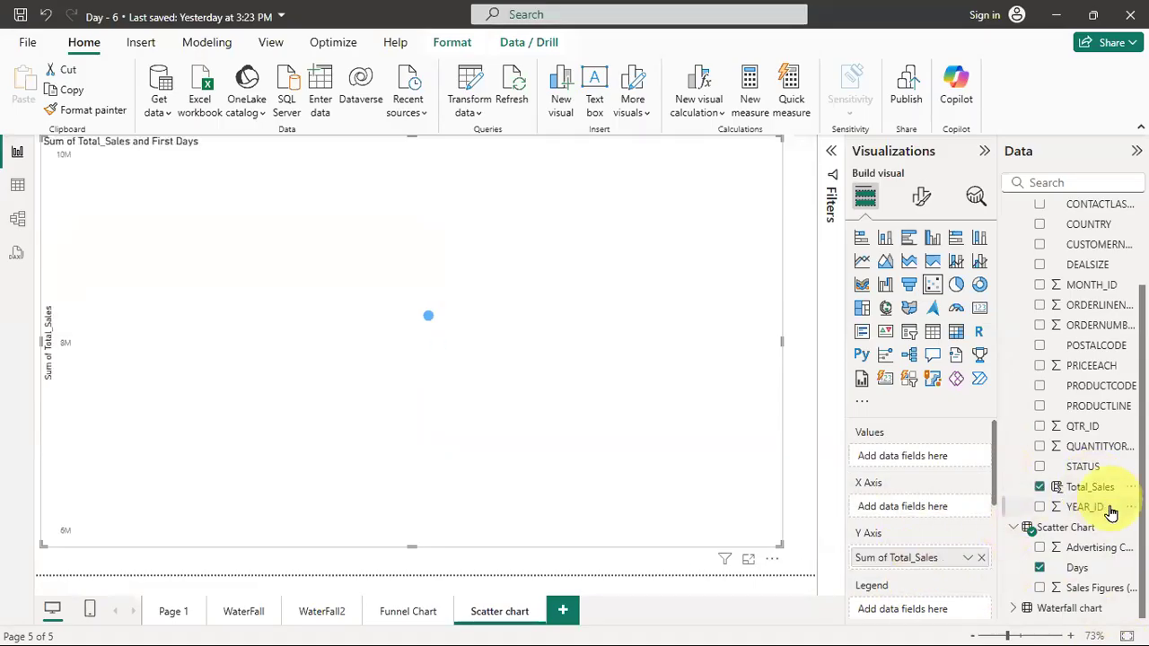
pyautogui.moveTo(1117, 449); pyautogui.dragTo(917, 509)
pyautogui.click(971, 508)
pyautogui.click(1025, 279)
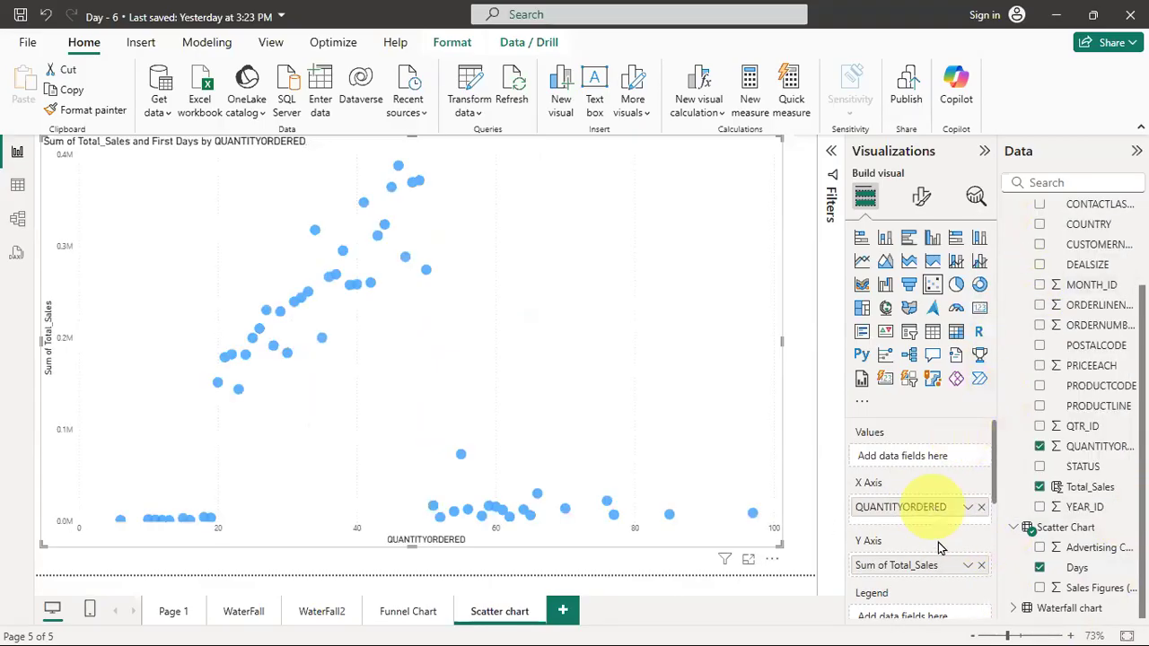
# Compare Don't summarize with Sum for Total_Sales on the Y axis, finishing on Don't summarize.
pyautogui.click(968, 565)
pyautogui.click(1041, 336)
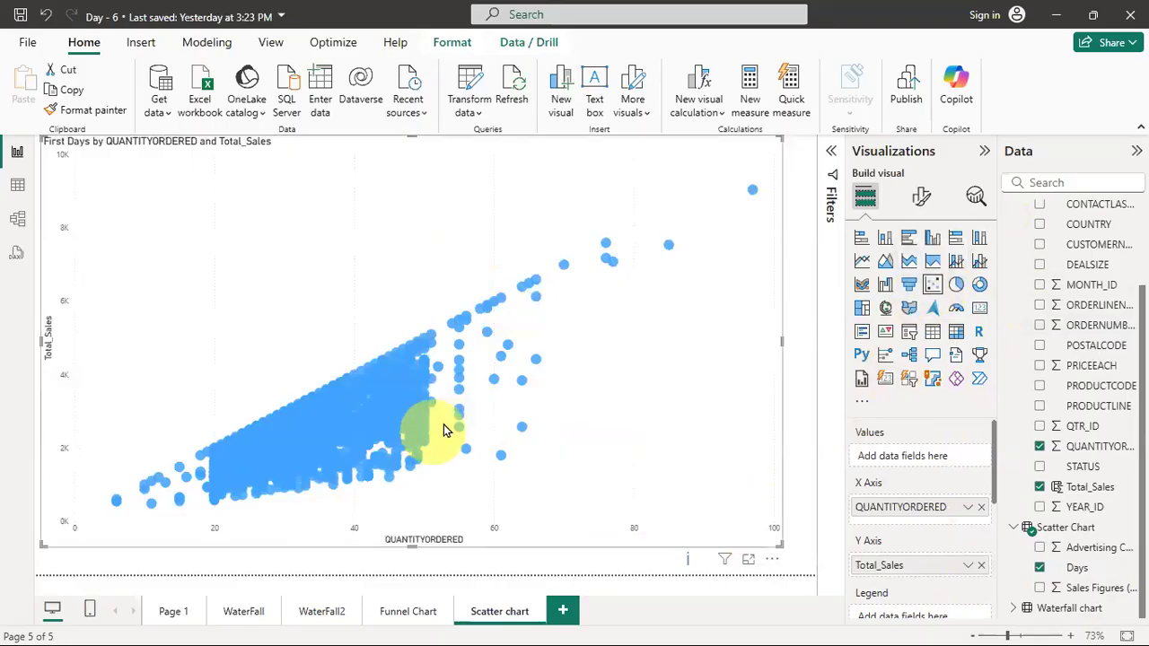
pyautogui.click(967, 567)
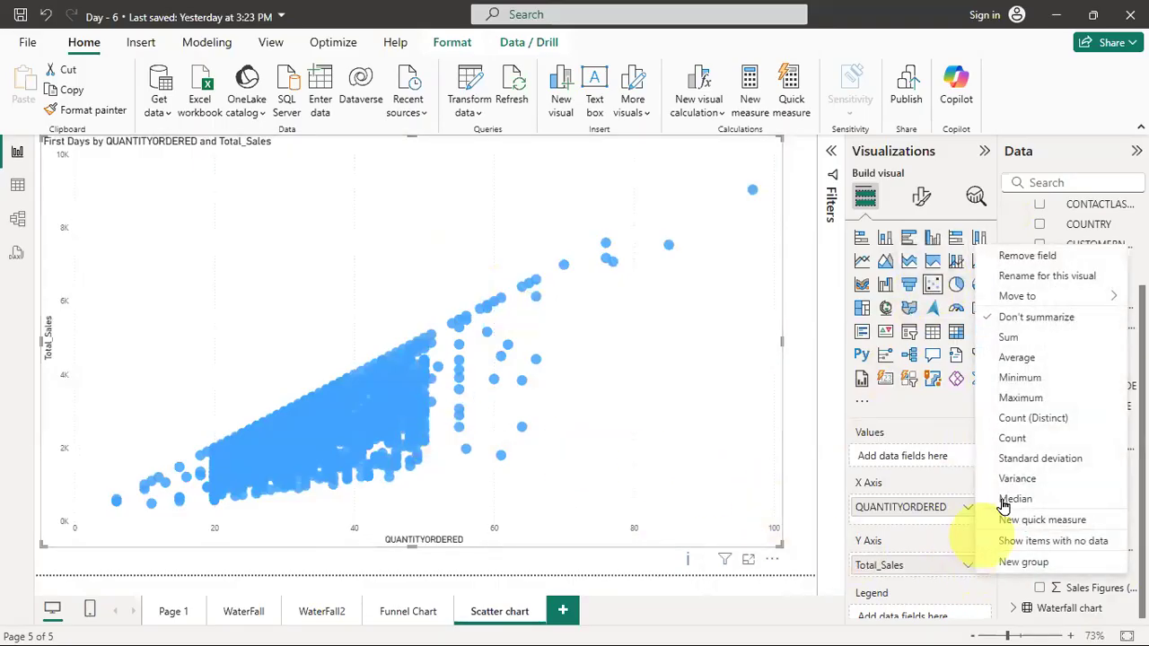
pyautogui.click(1032, 342)
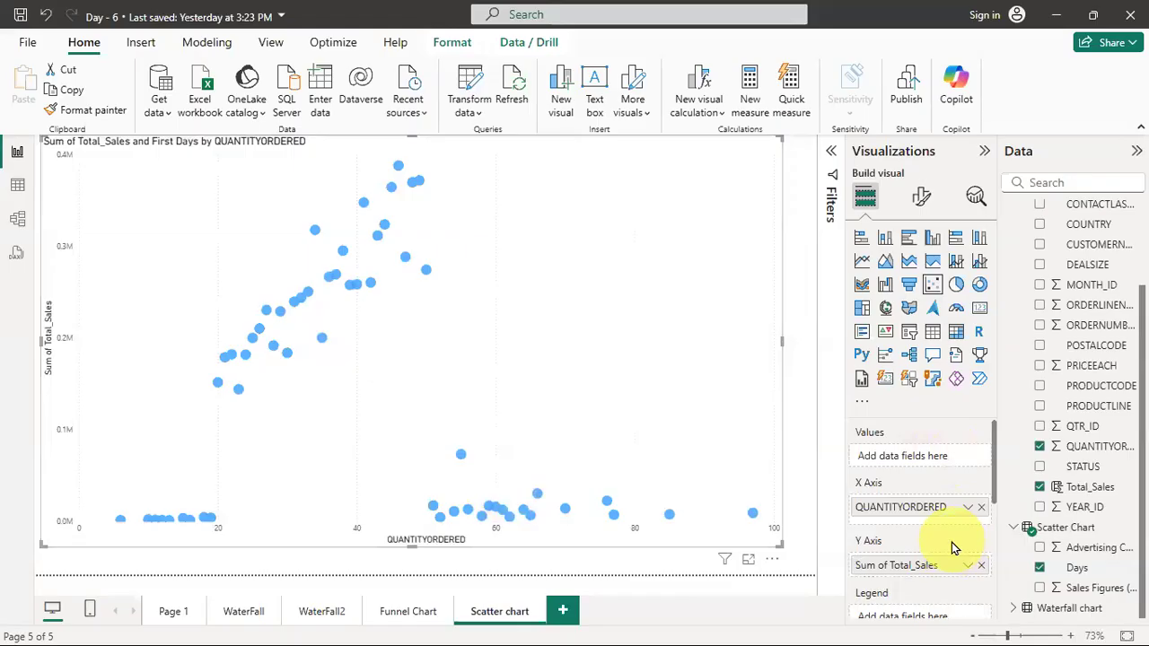
pyautogui.click(968, 565)
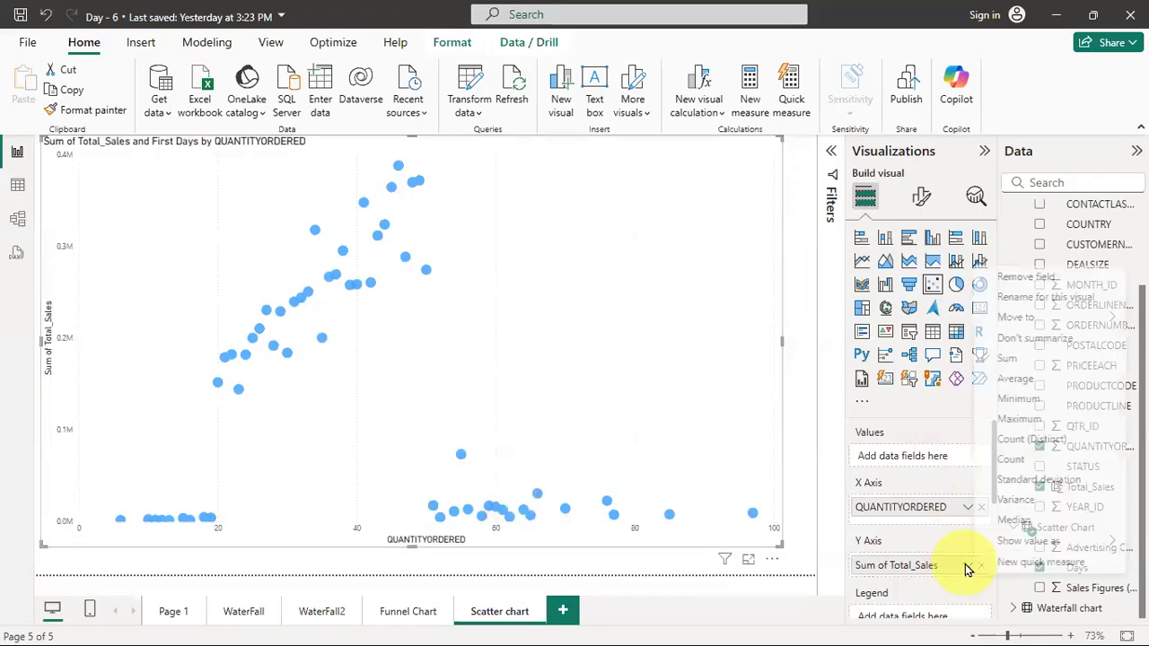
pyautogui.click(1034, 338)
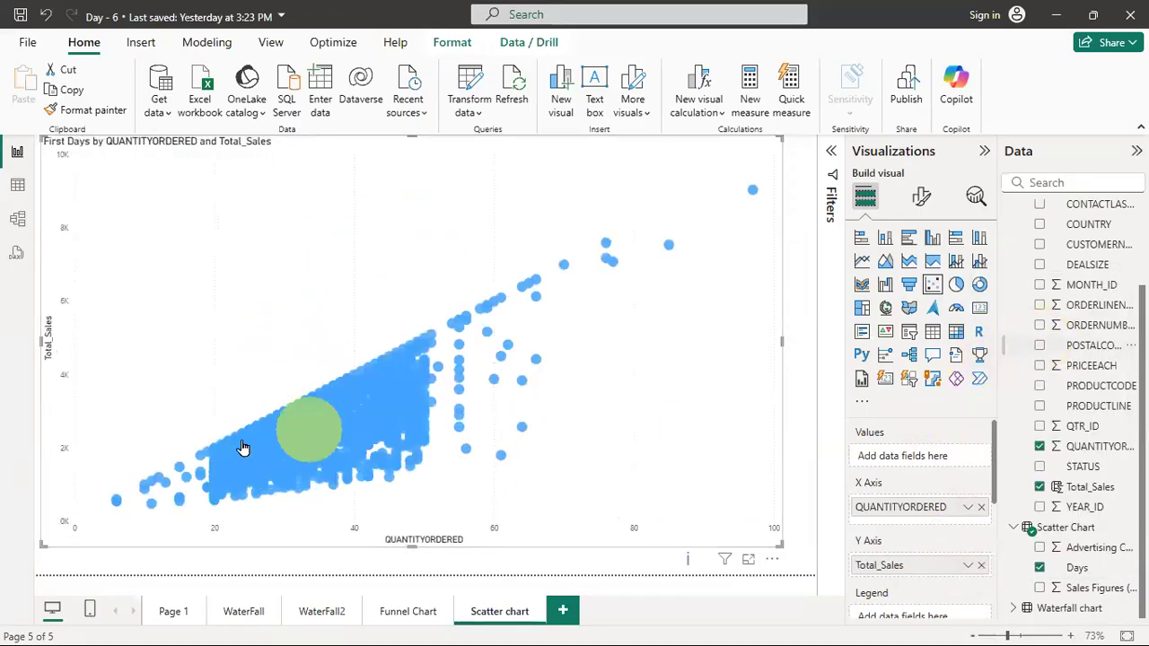
pyautogui.moveTo(345, 421)
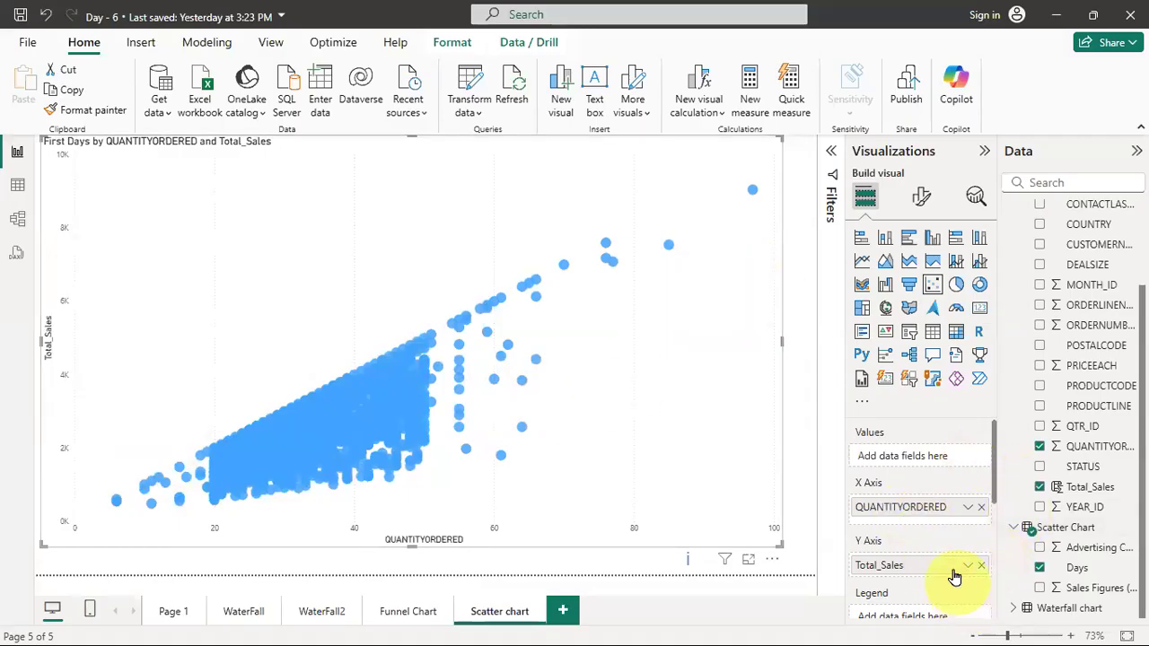
# Replace QUANTITYORDERED and Total_Sales with Advertising Costs ($) in Values and Sales Figures ($) on the X axis.
pyautogui.moveTo(983, 509); pyautogui.dragTo(1133, 487)
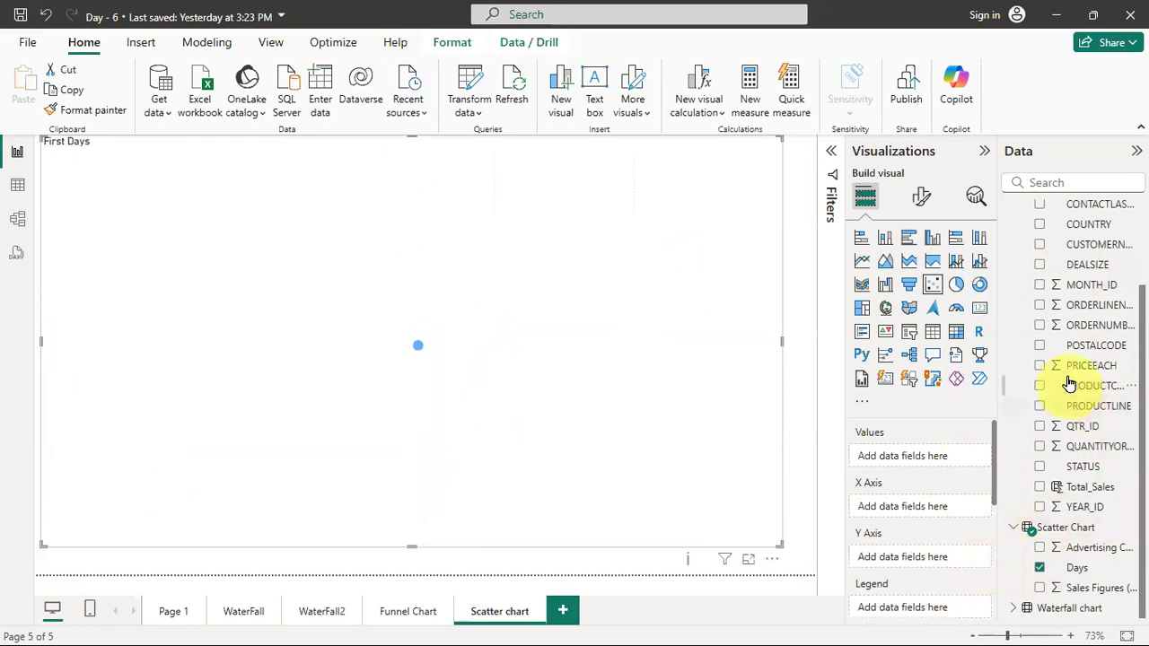
pyautogui.moveTo(1087, 547); pyautogui.dragTo(902, 456)
pyautogui.moveTo(1094, 582); pyautogui.dragTo(939, 526)
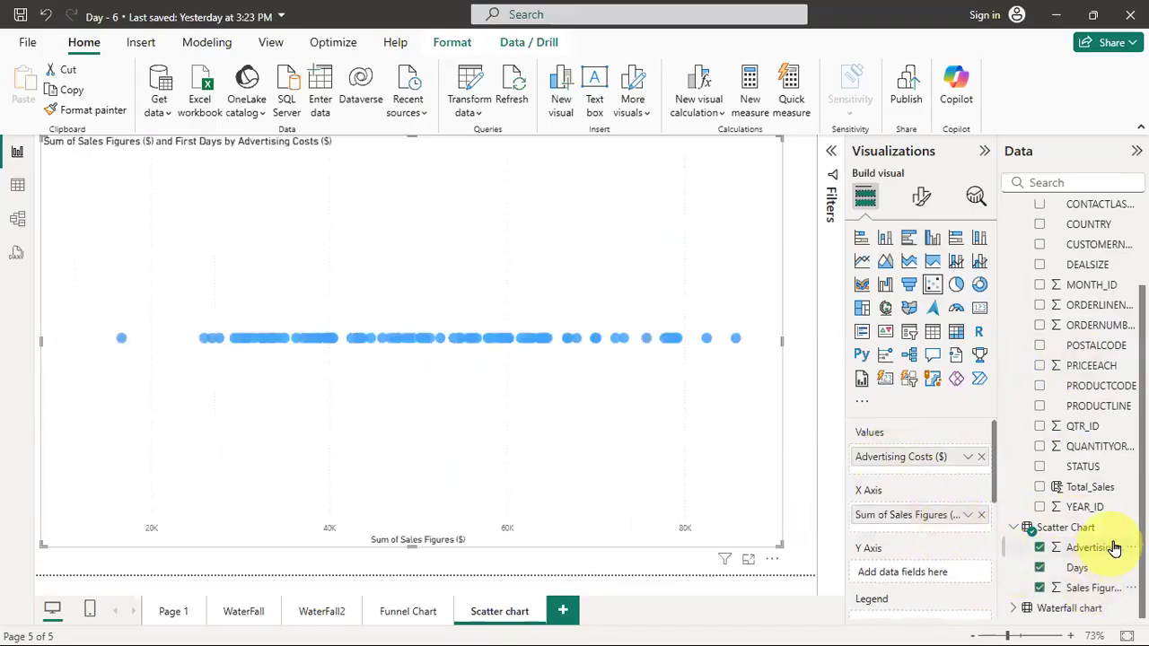
# Try Don't summarize for Sales Figures ($) on the X axis, and replace it with a freshly added Sales Figures ($) field.
pyautogui.click(968, 515)
pyautogui.click(1026, 289)
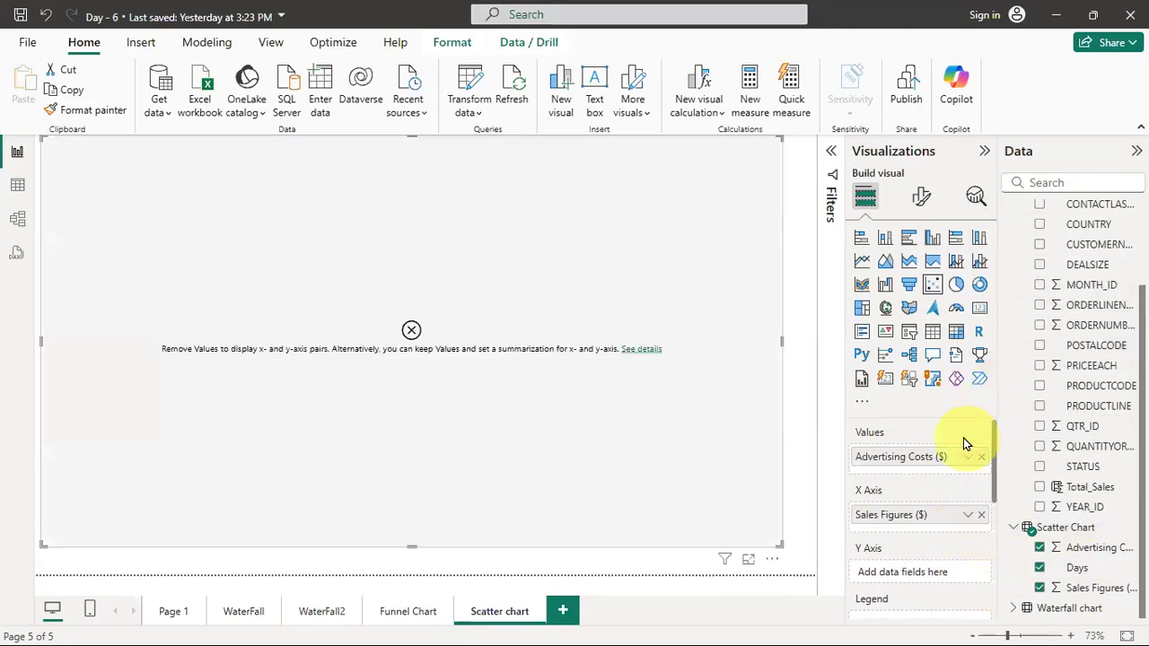
pyautogui.click(968, 515)
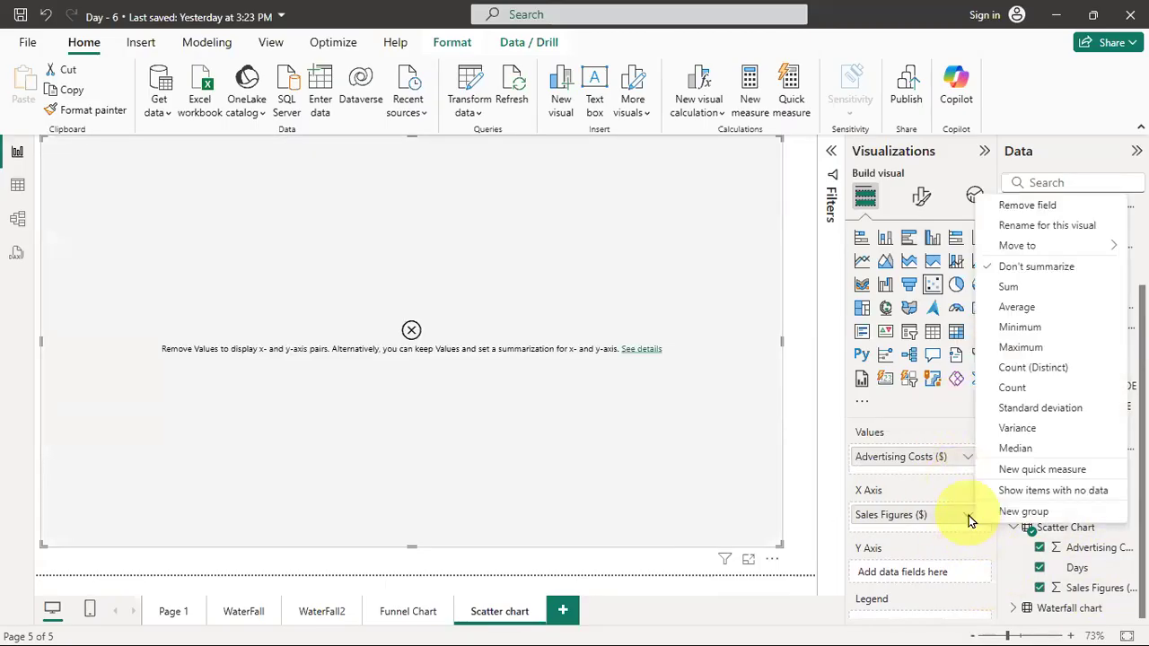
pyautogui.click(937, 531)
pyautogui.click(981, 515)
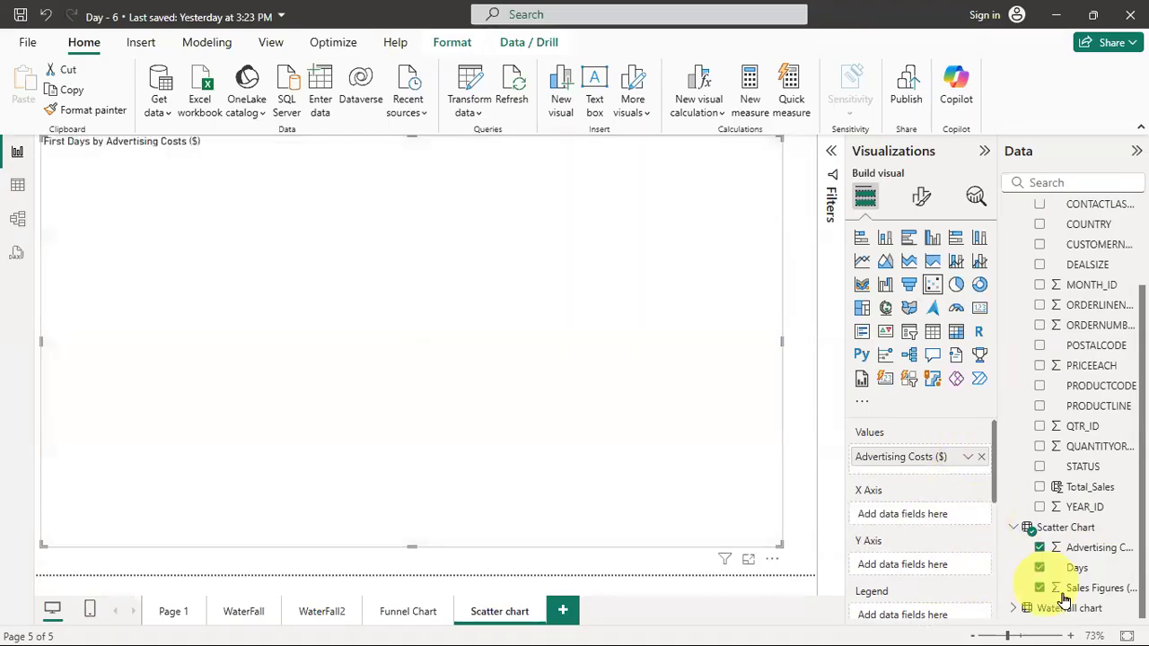
pyautogui.moveTo(1077, 588); pyautogui.dragTo(949, 530)
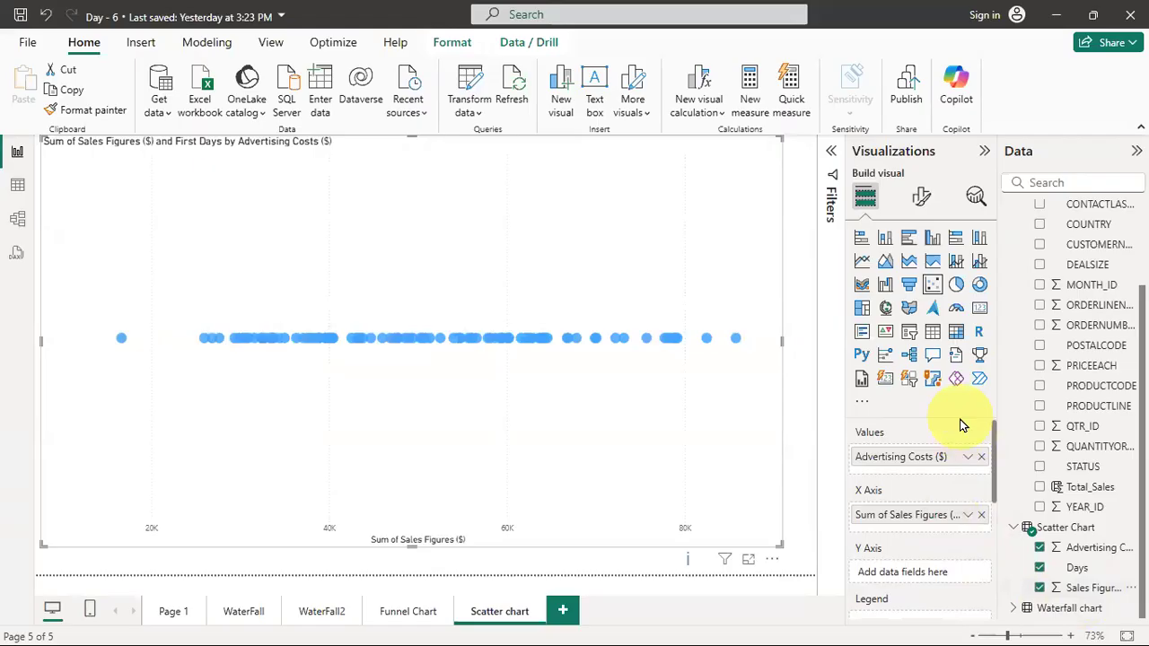
# Move Advertising Costs ($) from Values to the Y axis, and set both axis fields to Don't summarize.
pyautogui.click(982, 461)
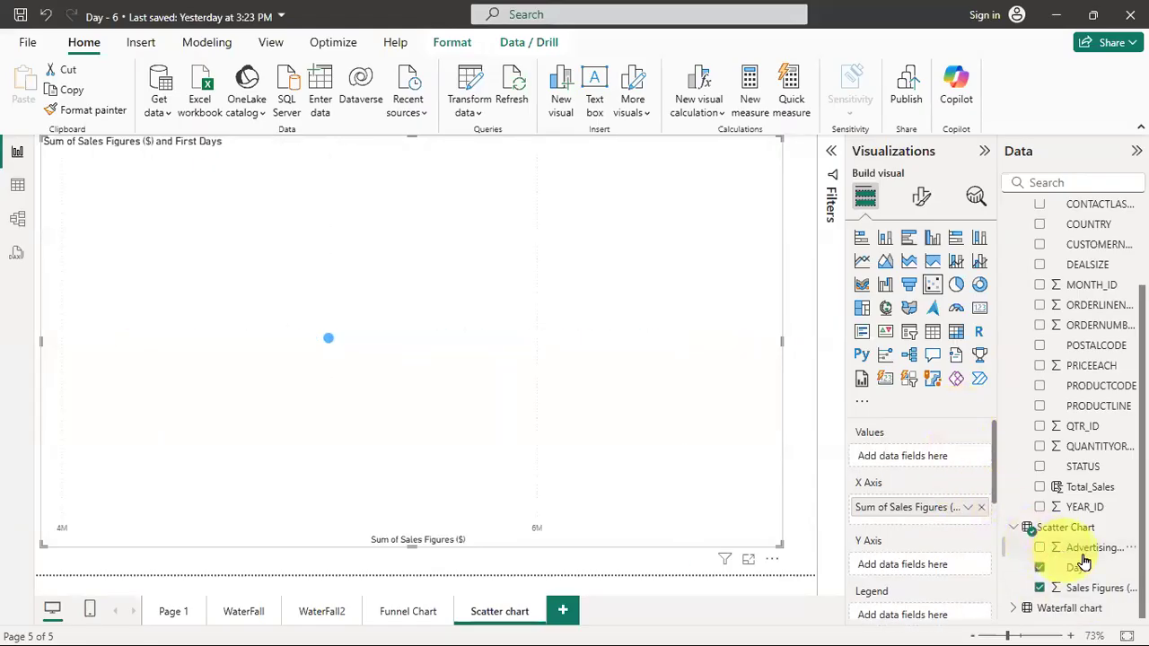
pyautogui.moveTo(1087, 549); pyautogui.dragTo(904, 575)
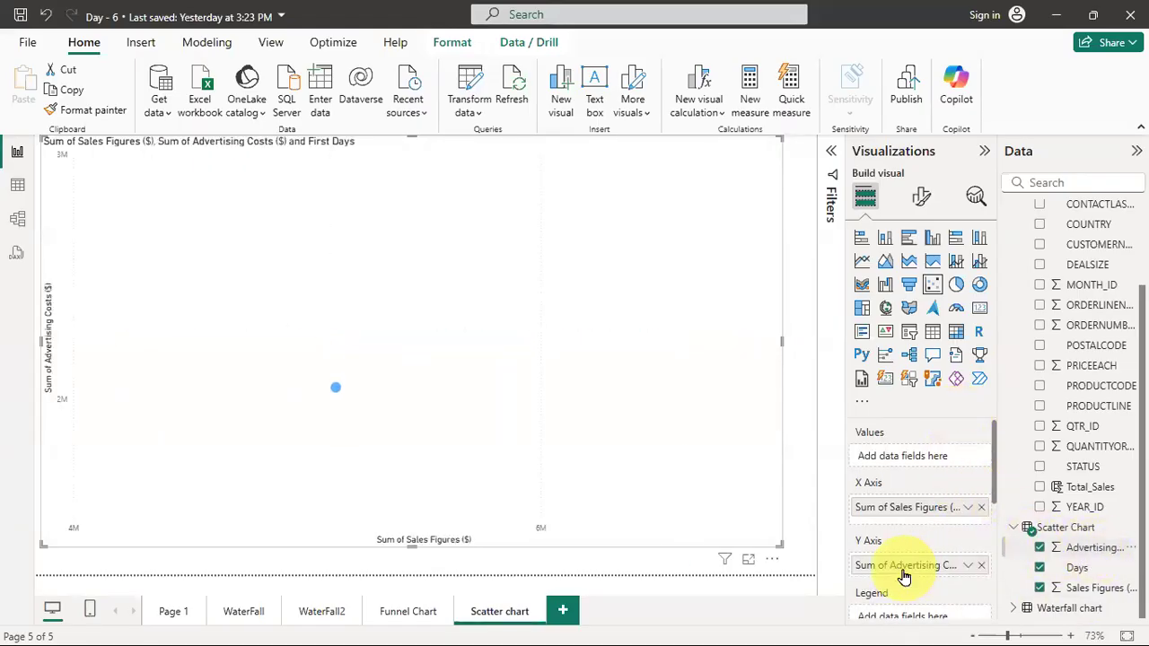
pyautogui.click(967, 507)
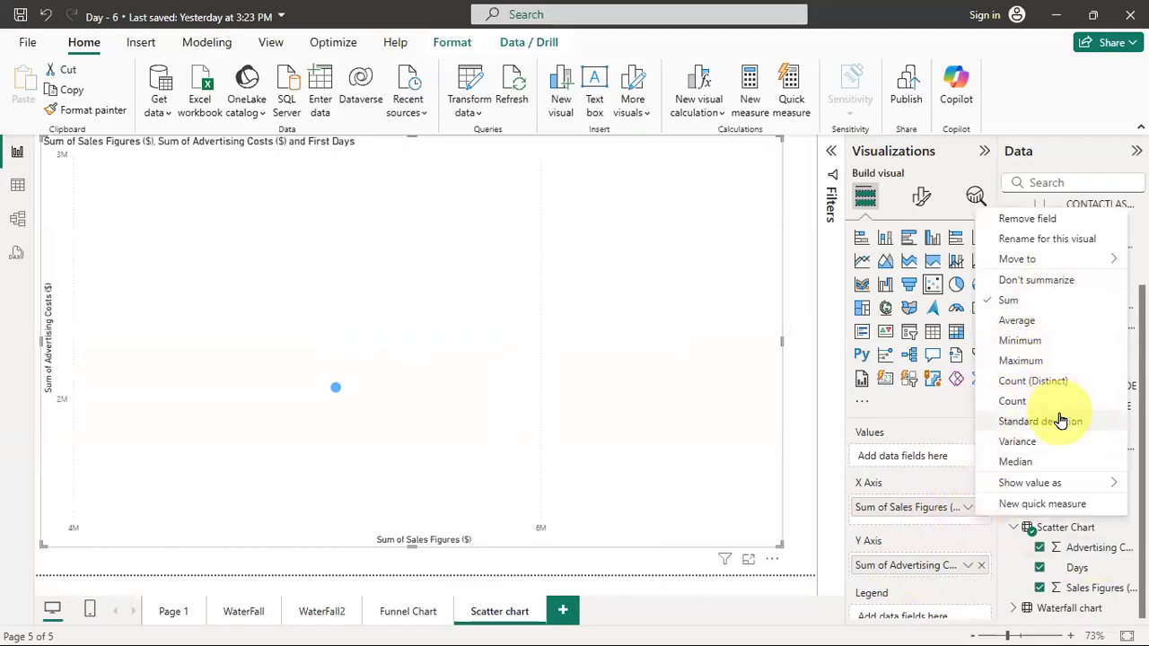
pyautogui.click(1032, 280)
pyautogui.click(969, 566)
pyautogui.click(1026, 348)
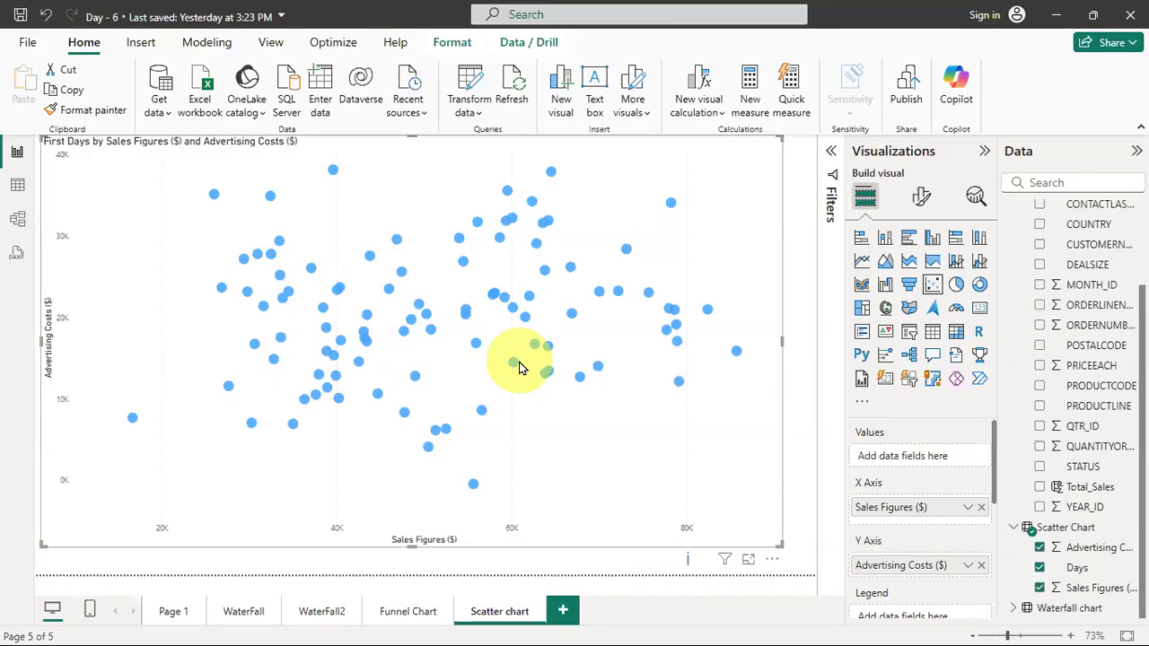
# Add a new report page and collapse the Scatter Chart table, keeping the Sales_Data1 fields expanded.
pyautogui.click(561, 609)
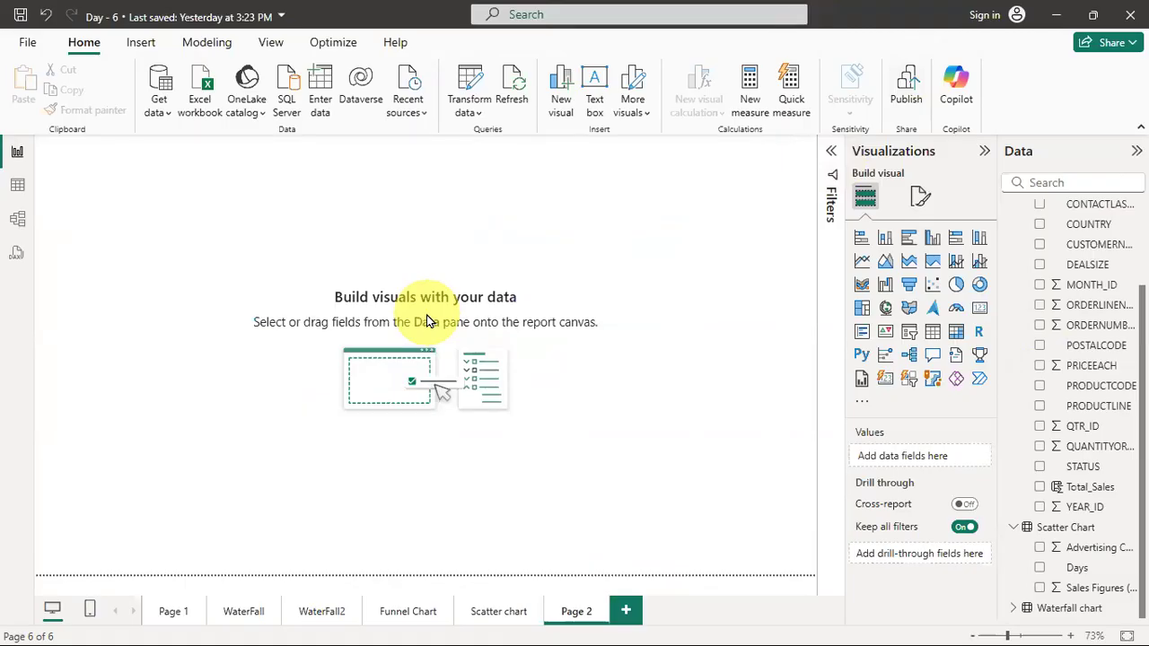
pyautogui.scroll(3, 1109, 327)
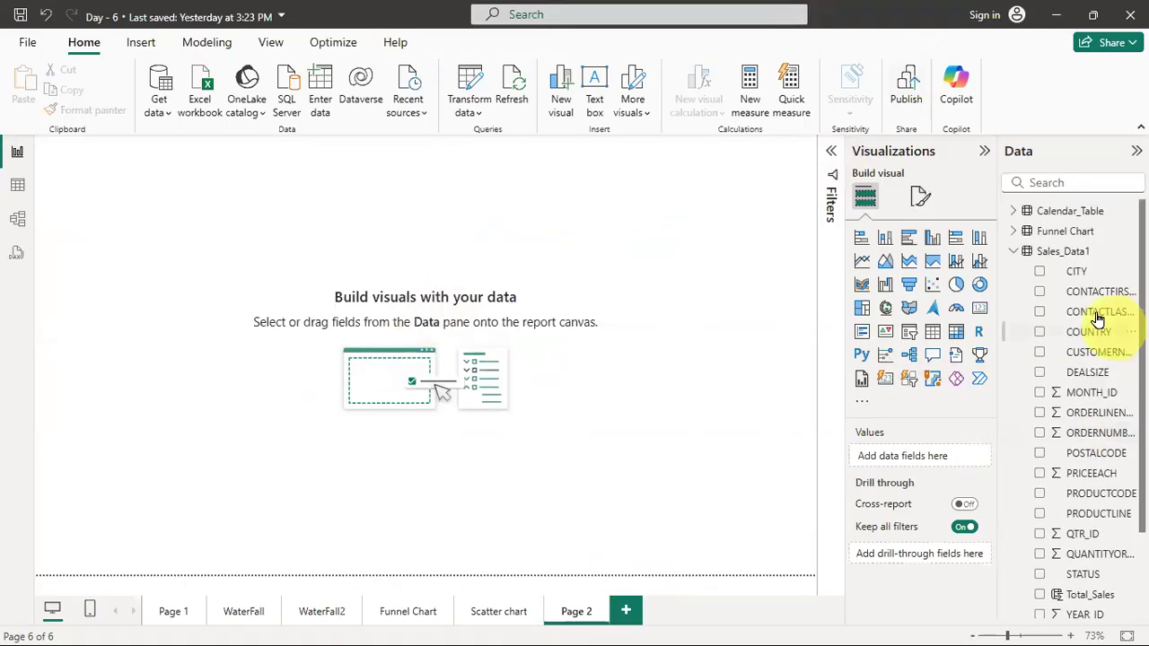
pyautogui.click(1012, 255)
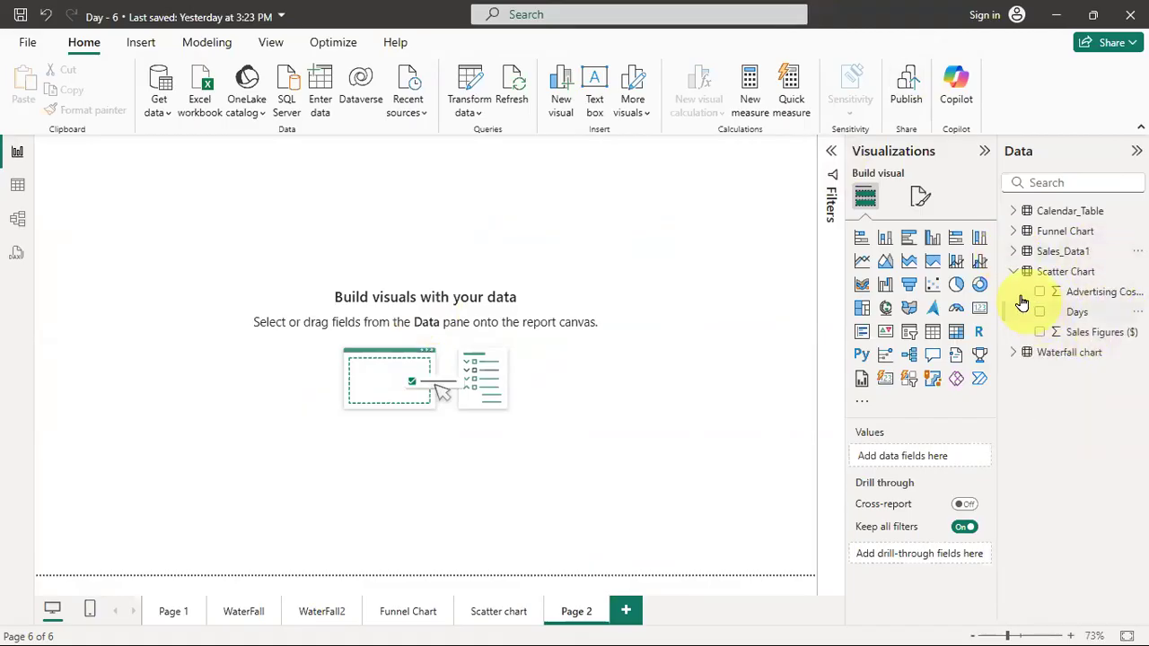
pyautogui.click(1014, 273)
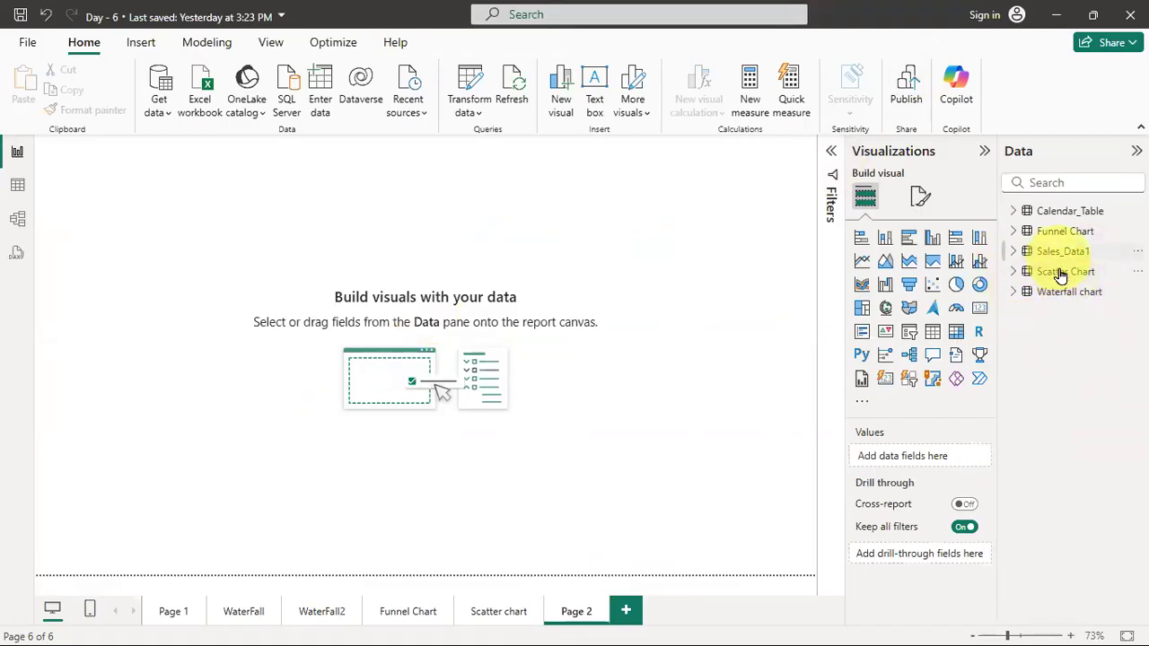
pyautogui.click(1013, 252)
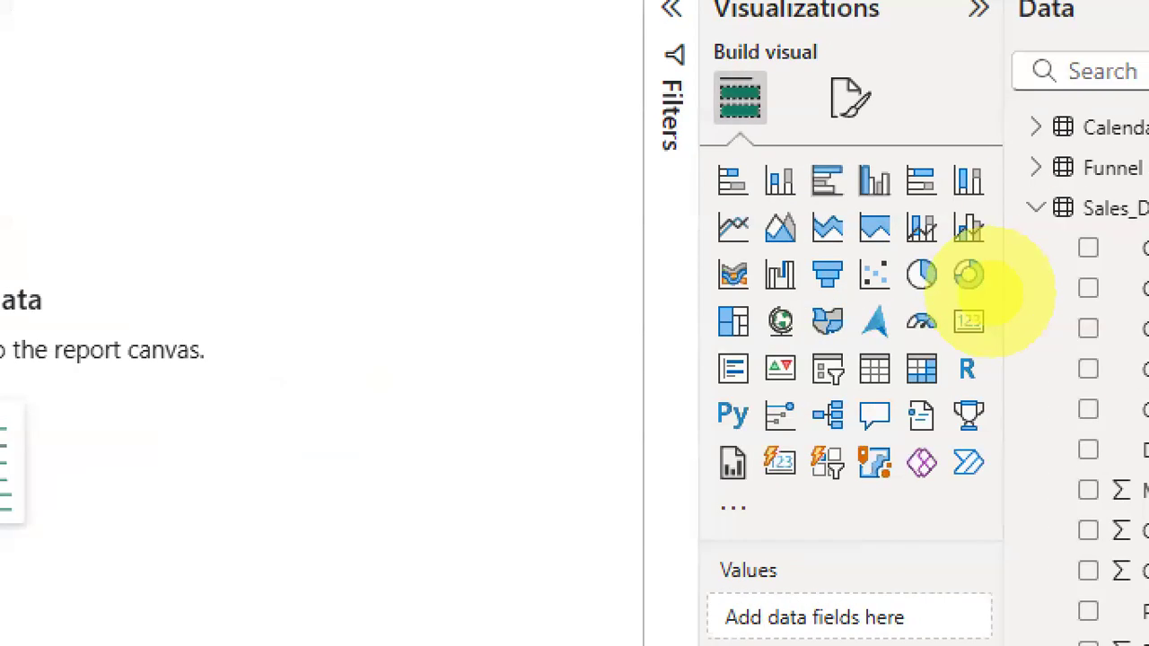
# Insert a pie chart on the new page, enlarge it to about twice its size and move it towards the page centre.
pyautogui.moveTo(897, 262)
pyautogui.mouseDown()
pyautogui.moveTo(951, 299)
pyautogui.moveTo(1004, 309)
pyautogui.mouseUp()
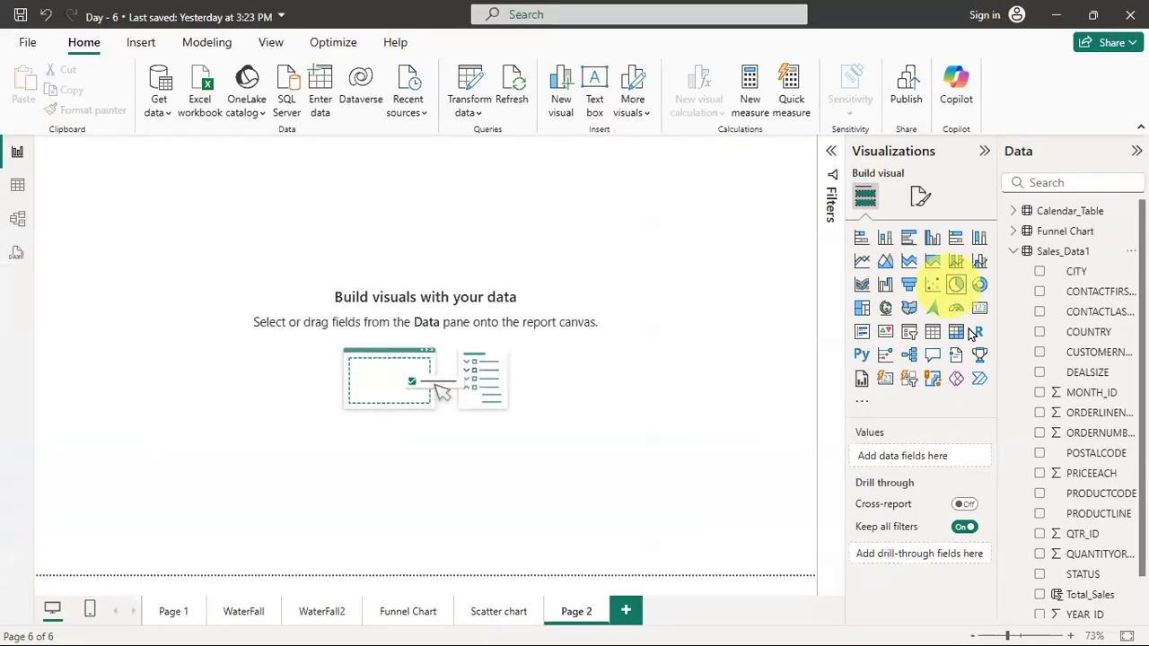
pyautogui.click(957, 289)
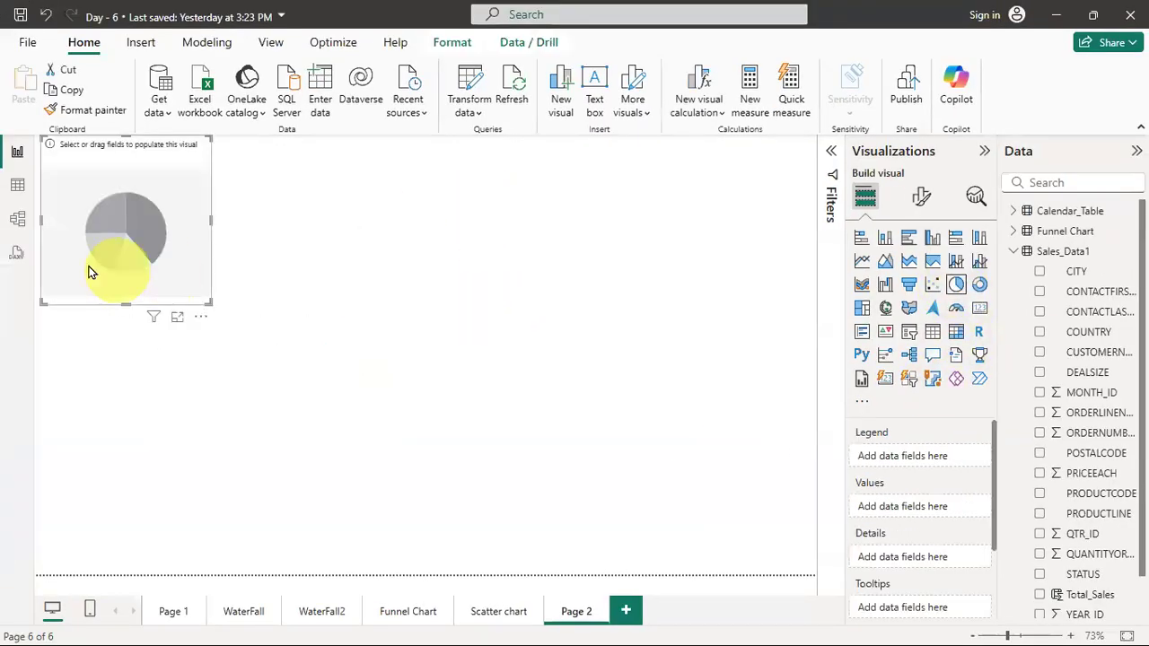
pyautogui.moveTo(208, 301); pyautogui.dragTo(419, 464)
pyautogui.moveTo(246, 258); pyautogui.dragTo(368, 339)
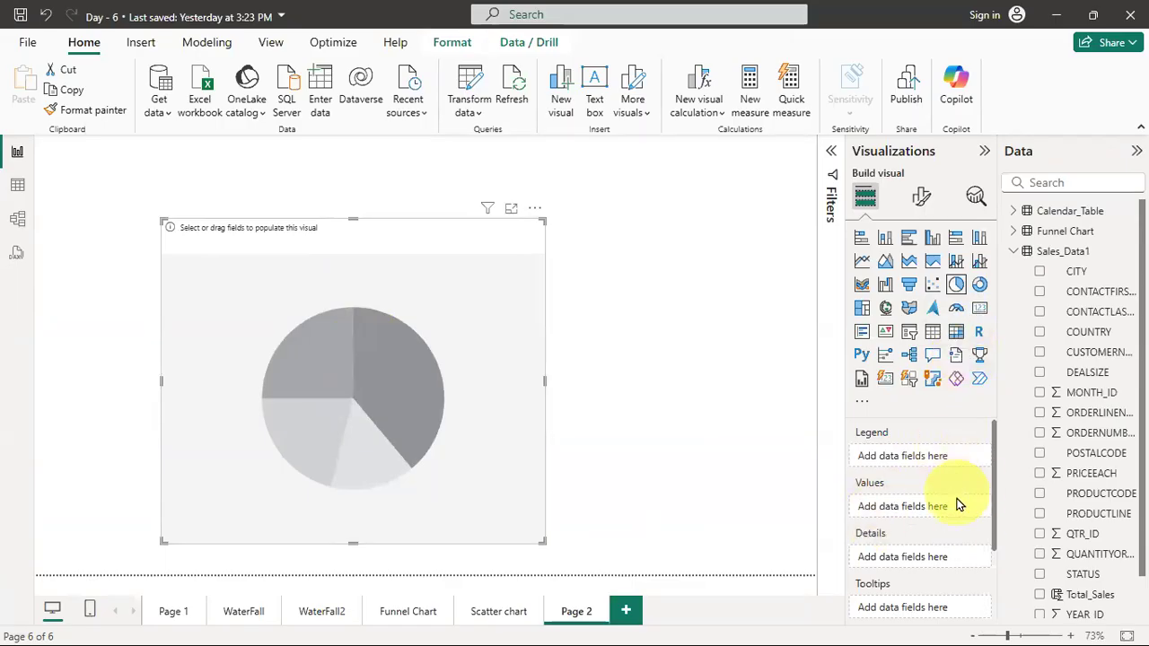
# Examine the columns of the Sales_Data1 table through to Total_Sales in Table view, and return to the report page.
pyautogui.scroll(-2, 957, 448)
pyautogui.scroll(2, 972, 446)
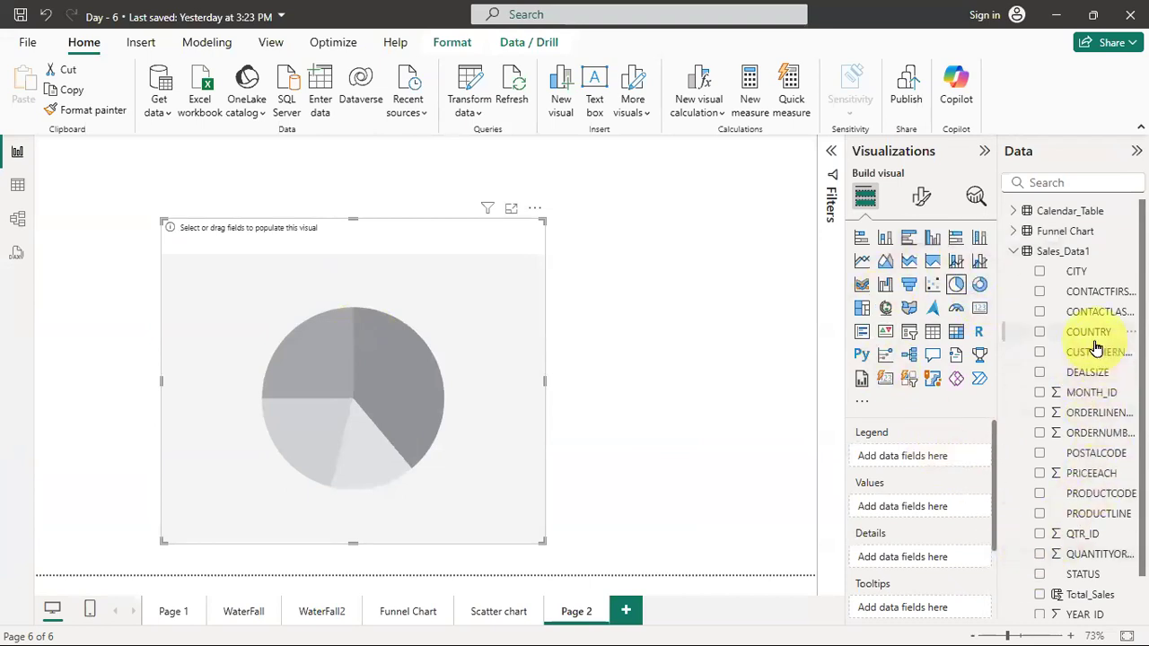
pyautogui.scroll(-1, 1096, 348)
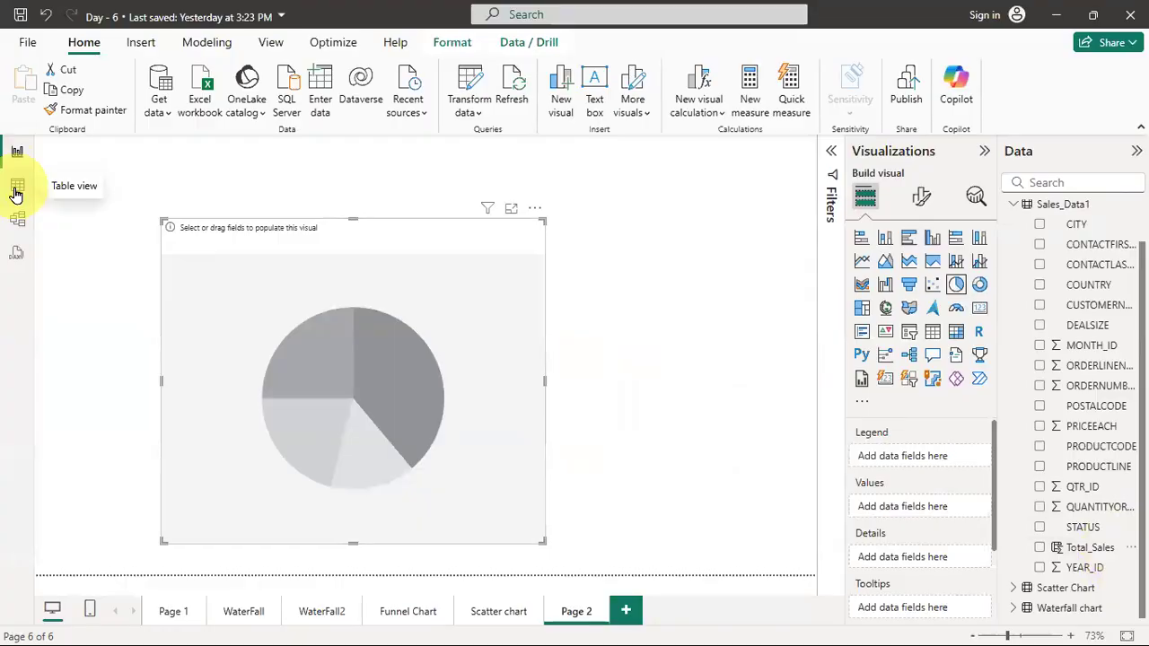
pyautogui.click(17, 190)
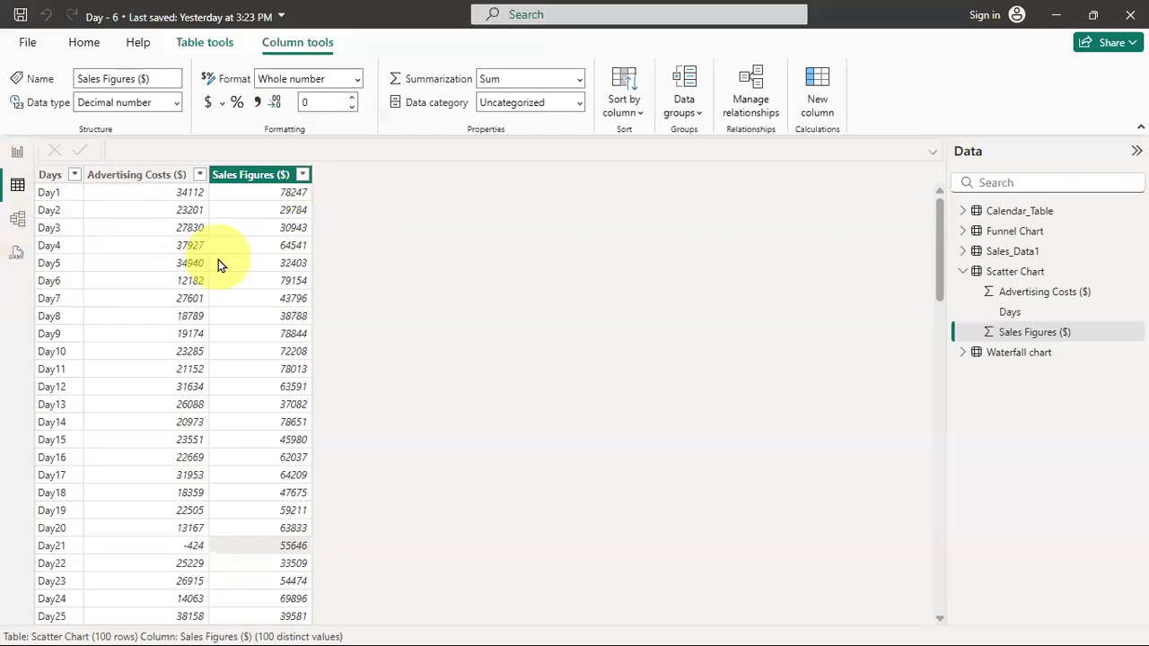
pyautogui.click(1024, 256)
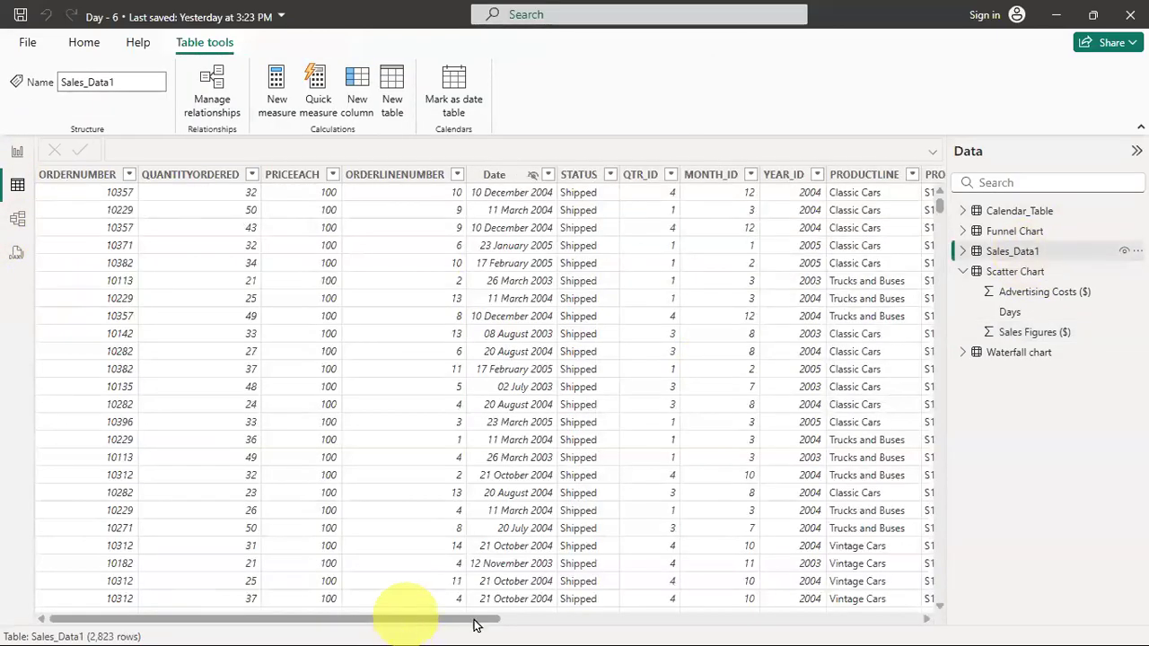
pyautogui.moveTo(474, 619); pyautogui.dragTo(891, 620)
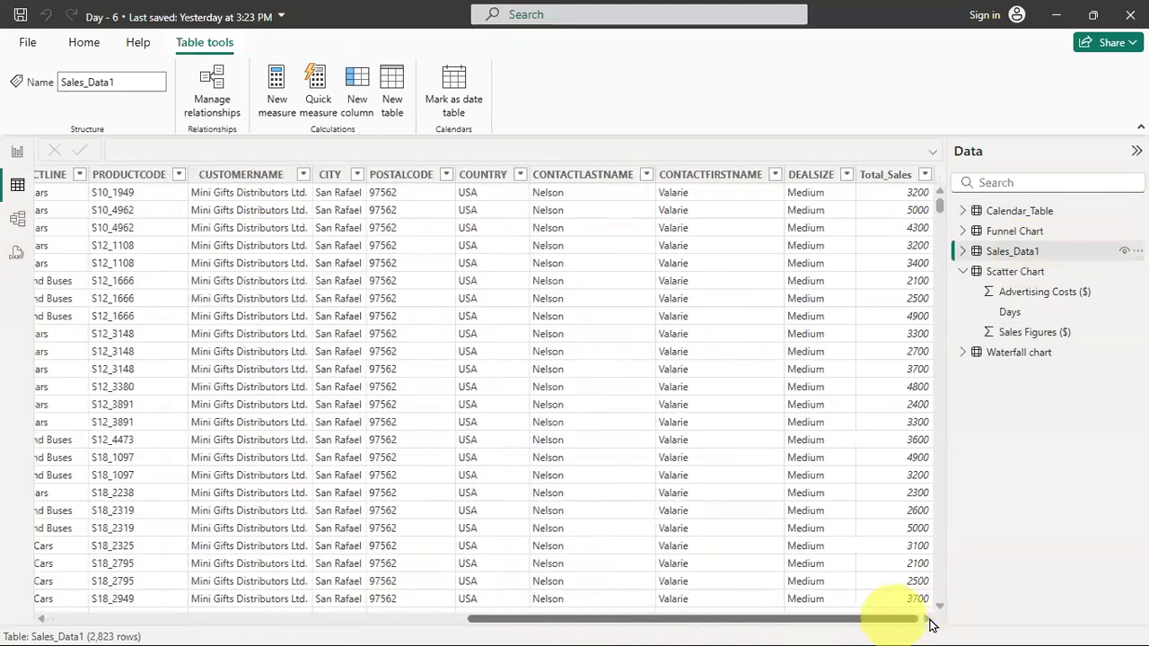
pyautogui.click(900, 349)
pyautogui.moveTo(725, 619); pyautogui.dragTo(936, 623)
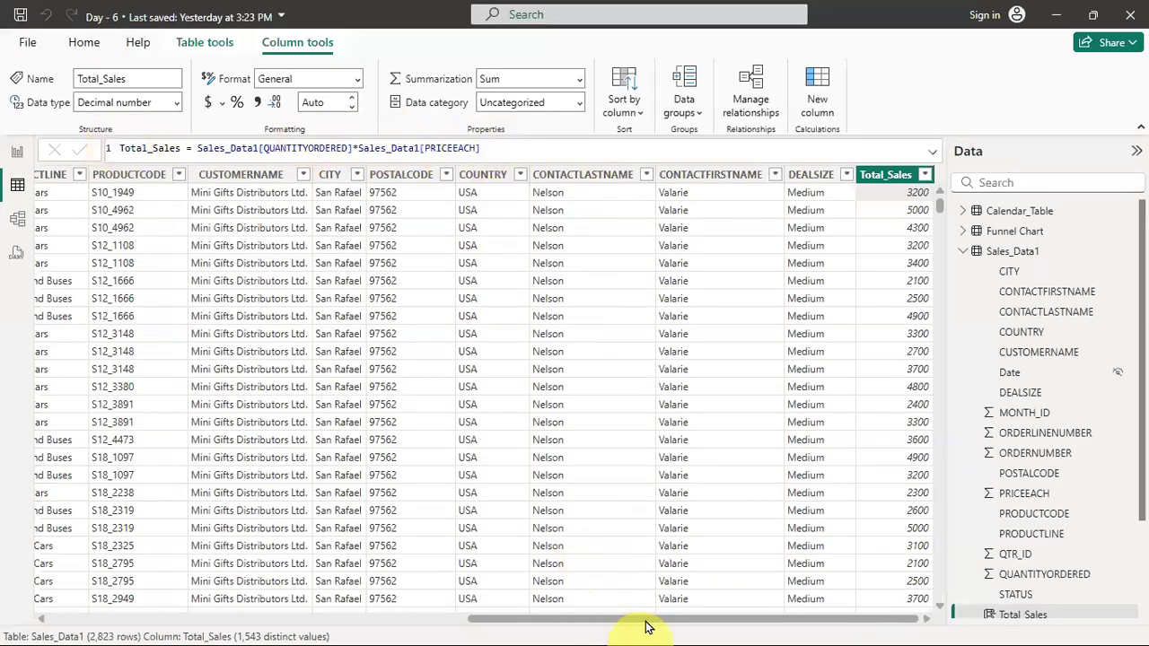
pyautogui.moveTo(674, 620); pyautogui.dragTo(288, 620)
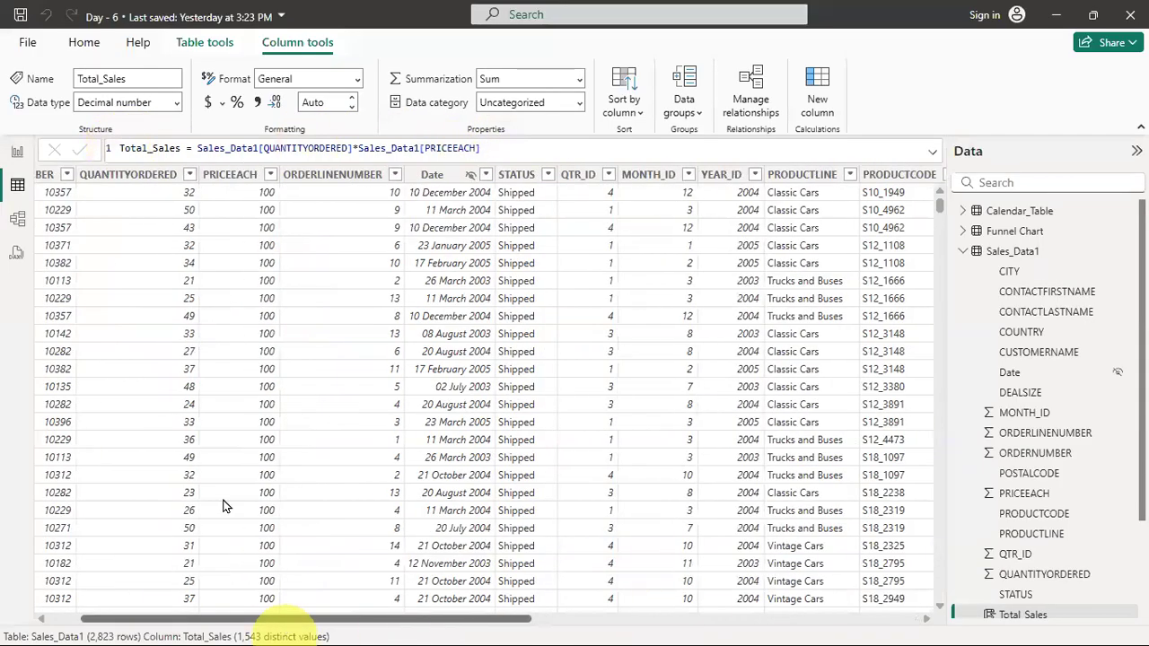
pyautogui.click(17, 148)
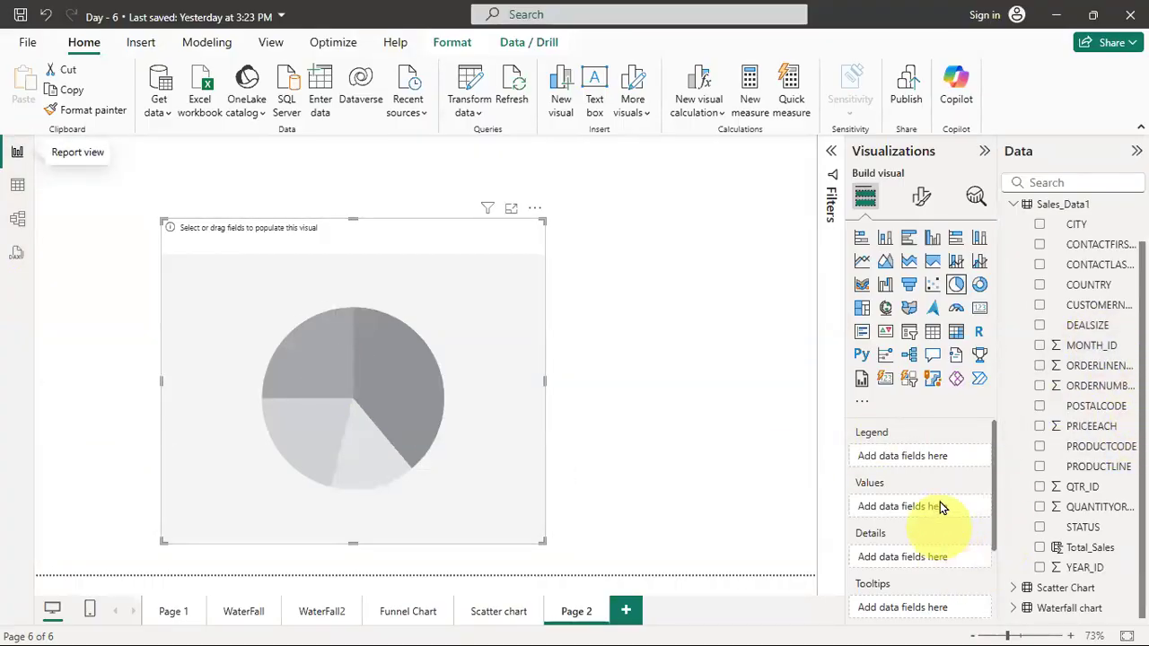
# Assign QUANTITYORDERED to the pie chart's Values and COUNTRY to its Legend.
pyautogui.moveTo(1095, 508); pyautogui.dragTo(929, 518)
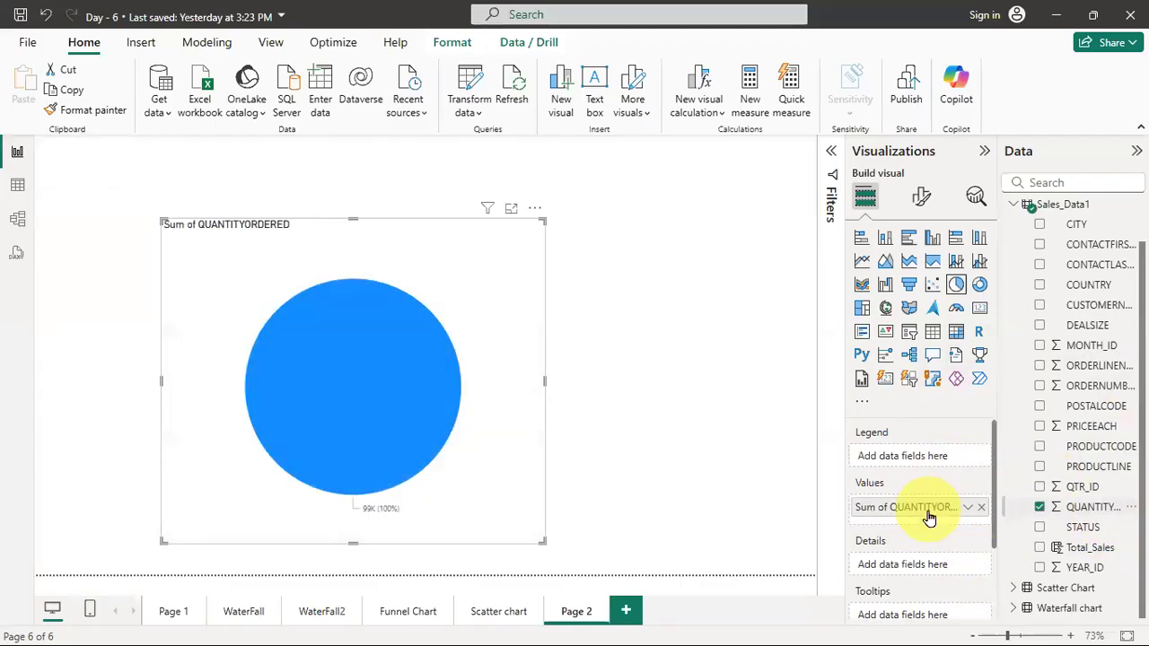
pyautogui.scroll(-3, 936, 509)
pyautogui.scroll(3, 953, 435)
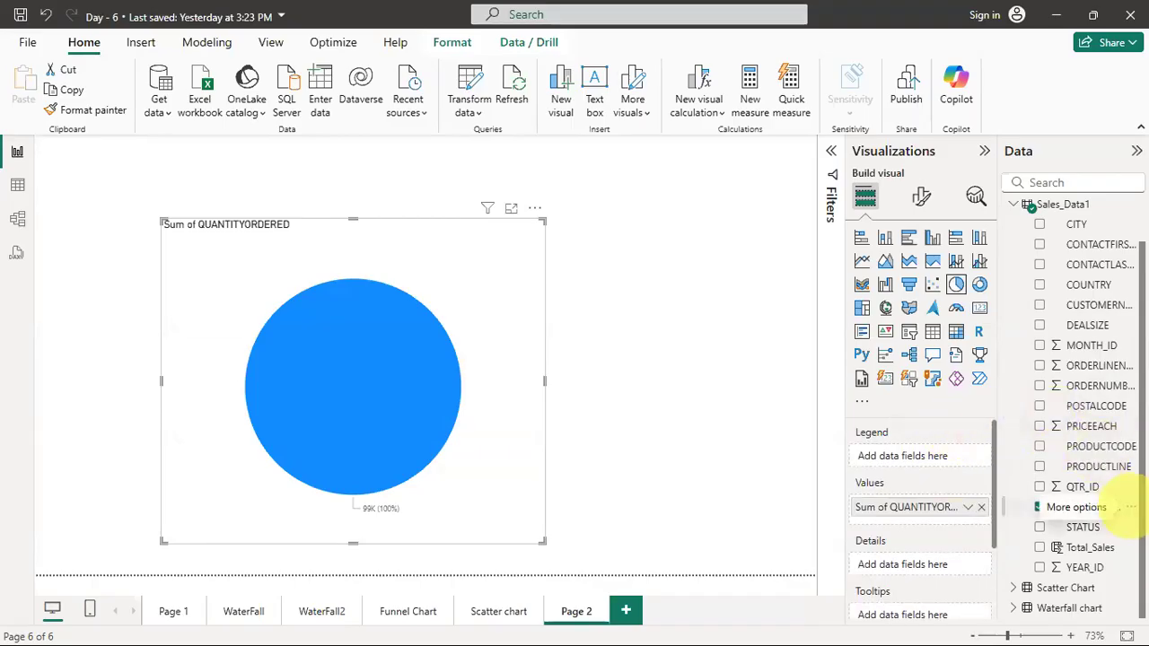
pyautogui.moveTo(1111, 288); pyautogui.dragTo(951, 468)
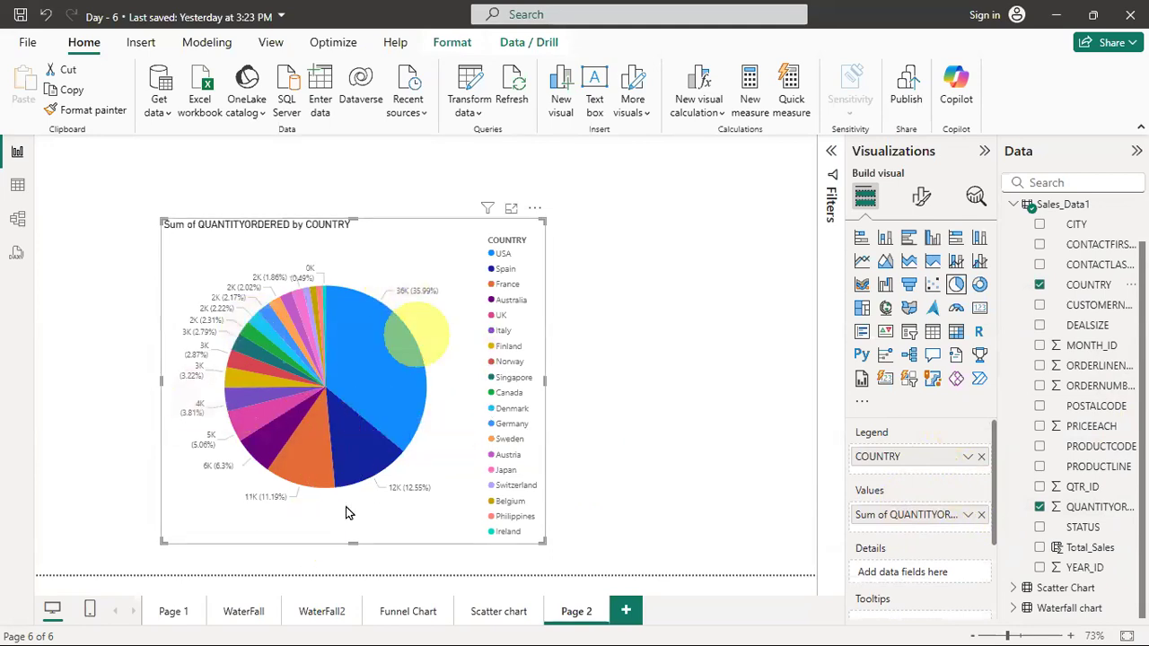
# Try STATUS in place of COUNTRY as the pie chart's Legend field.
pyautogui.click(981, 458)
pyautogui.moveTo(1092, 531); pyautogui.dragTo(939, 461)
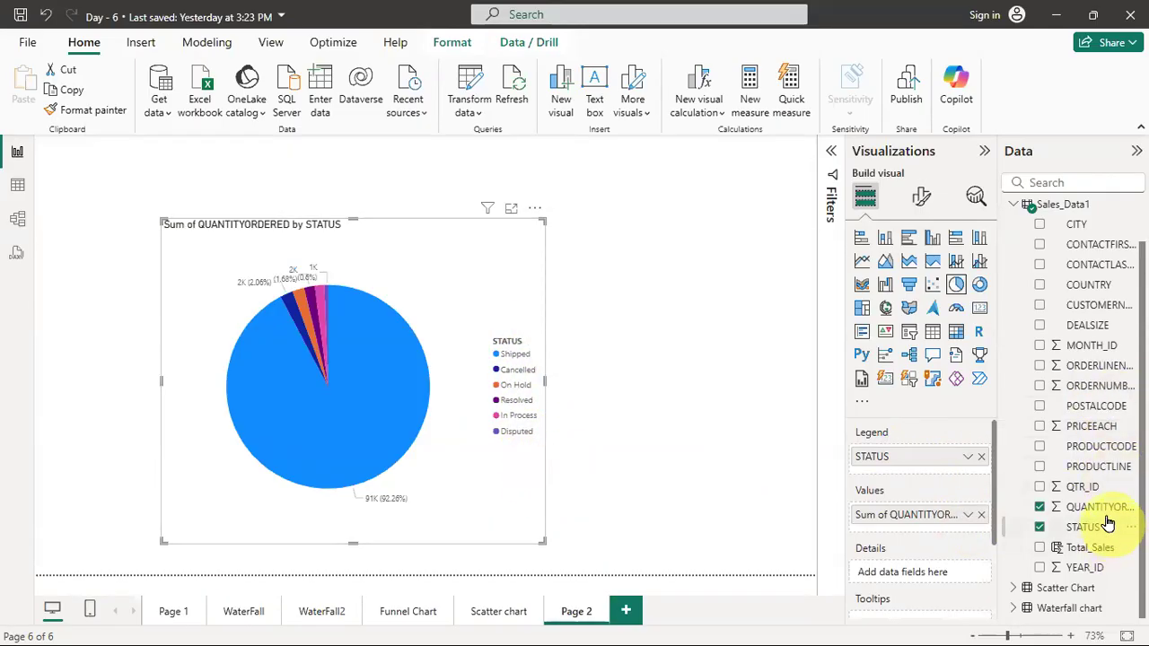
pyautogui.scroll(1, 1106, 473)
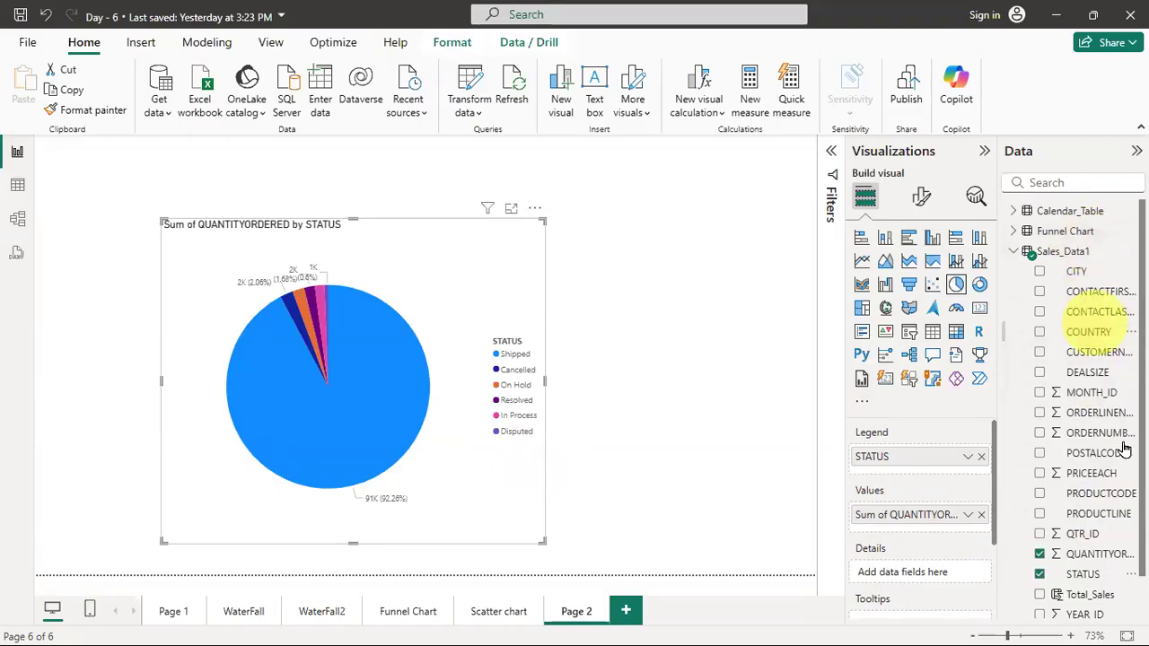
# Reposition and enlarge the pie chart, and inspect the tooltips of its STATUS slices.
pyautogui.moveTo(449, 275); pyautogui.dragTo(416, 224)
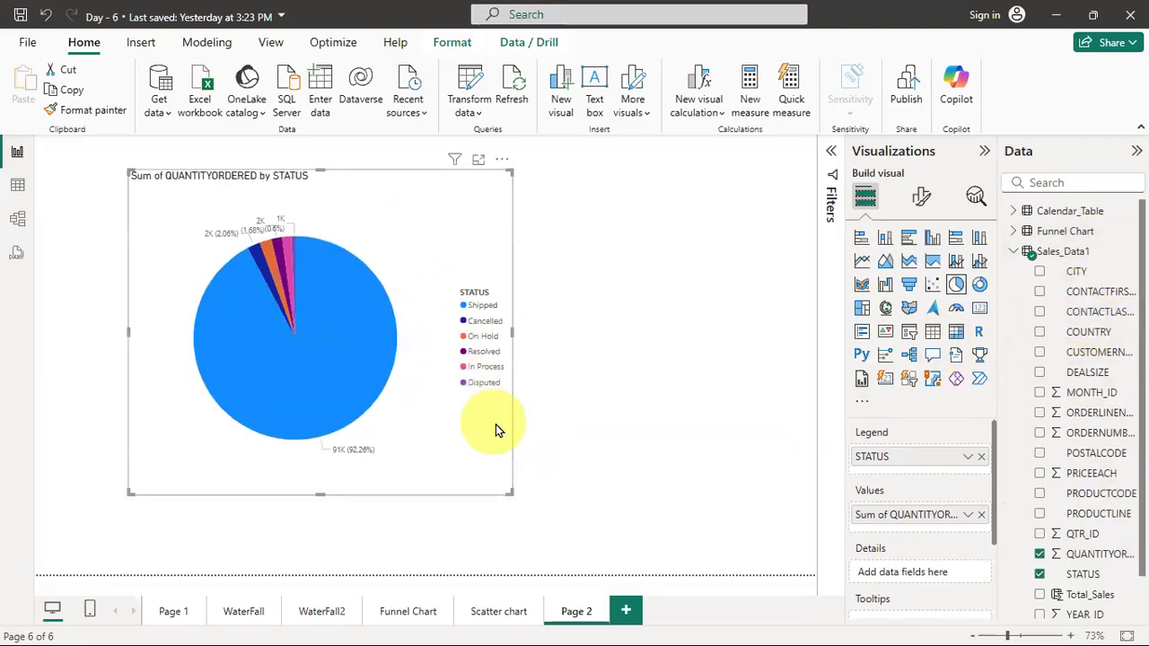
pyautogui.moveTo(510, 491); pyautogui.dragTo(641, 548)
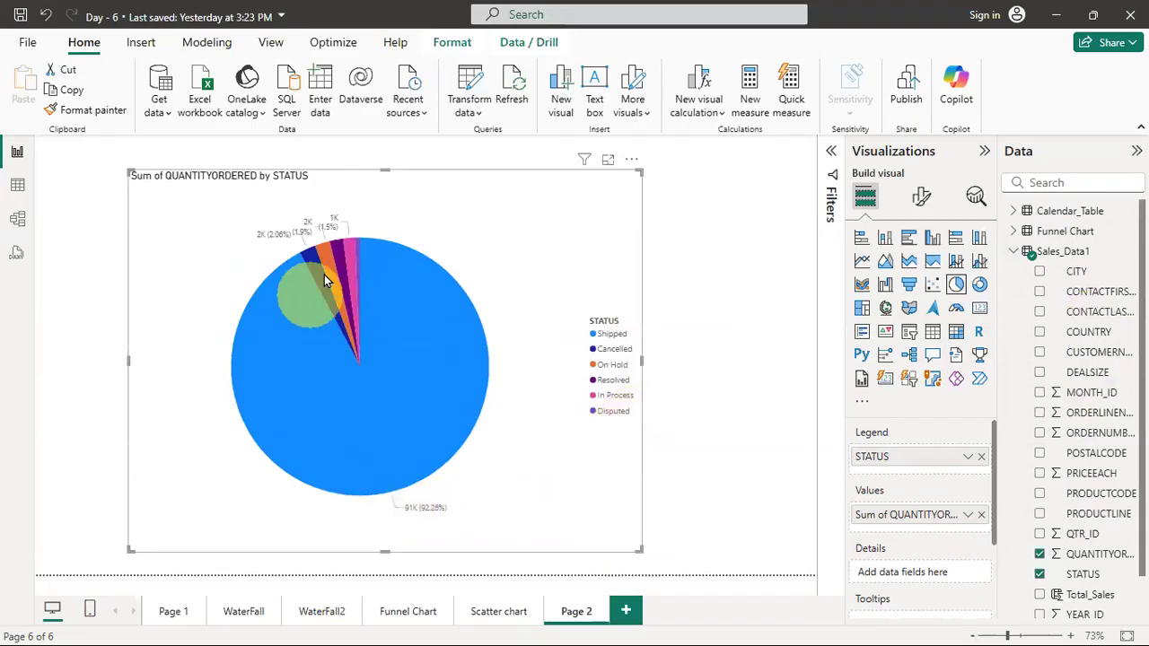
pyautogui.moveTo(330, 413)
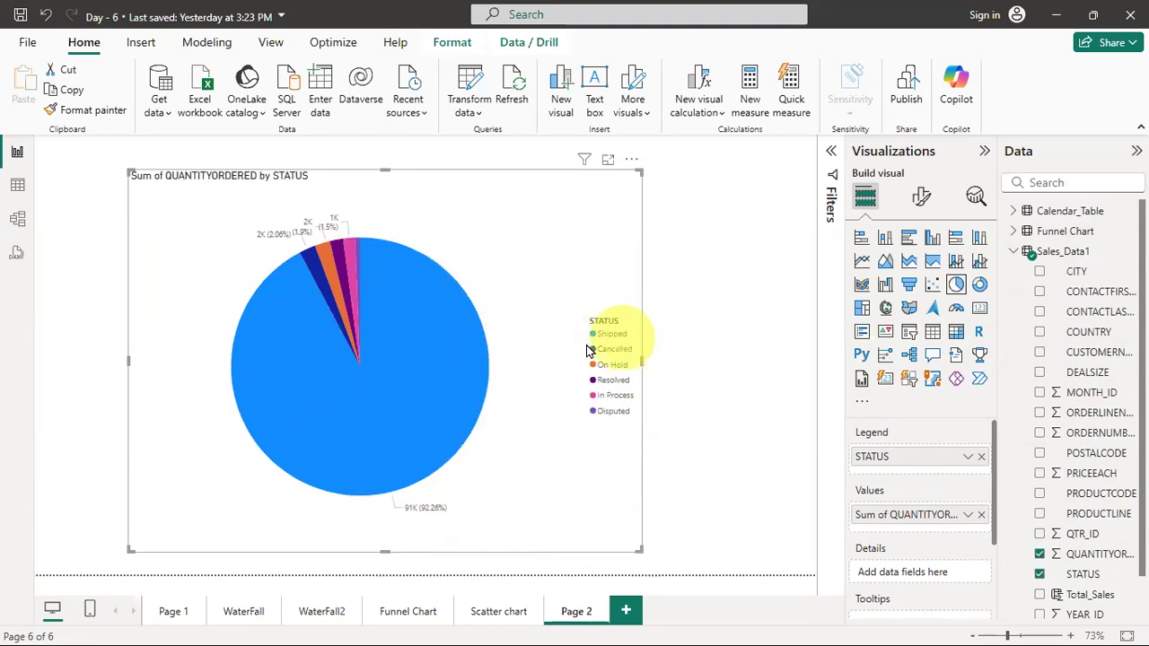
pyautogui.moveTo(368, 404)
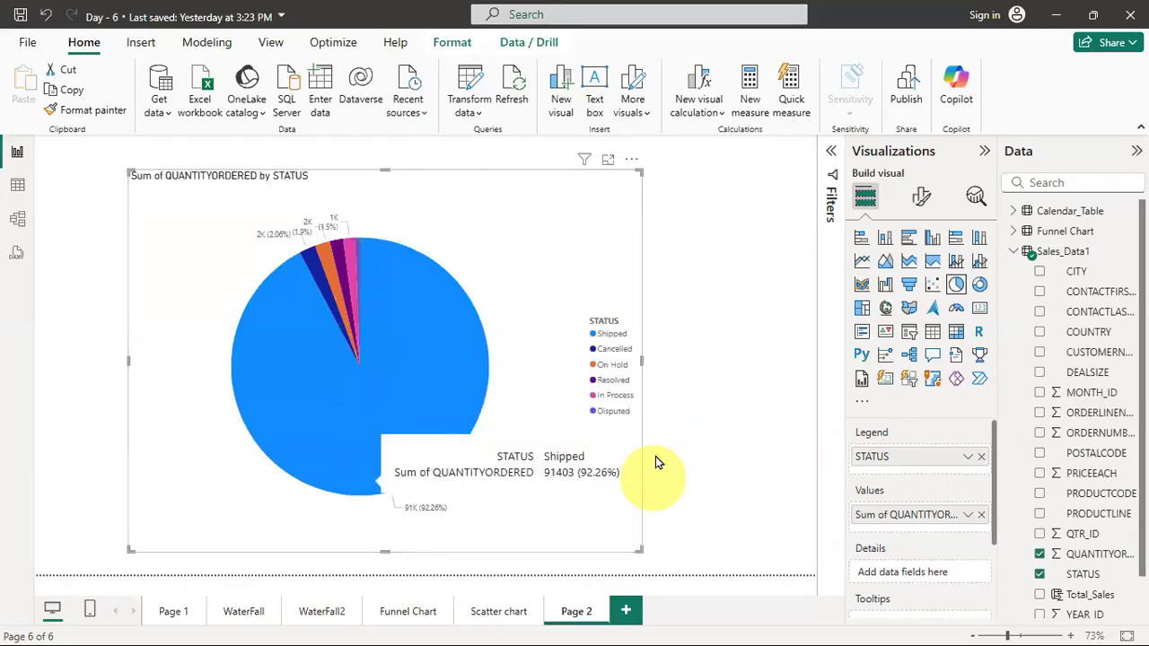
pyautogui.moveTo(313, 267)
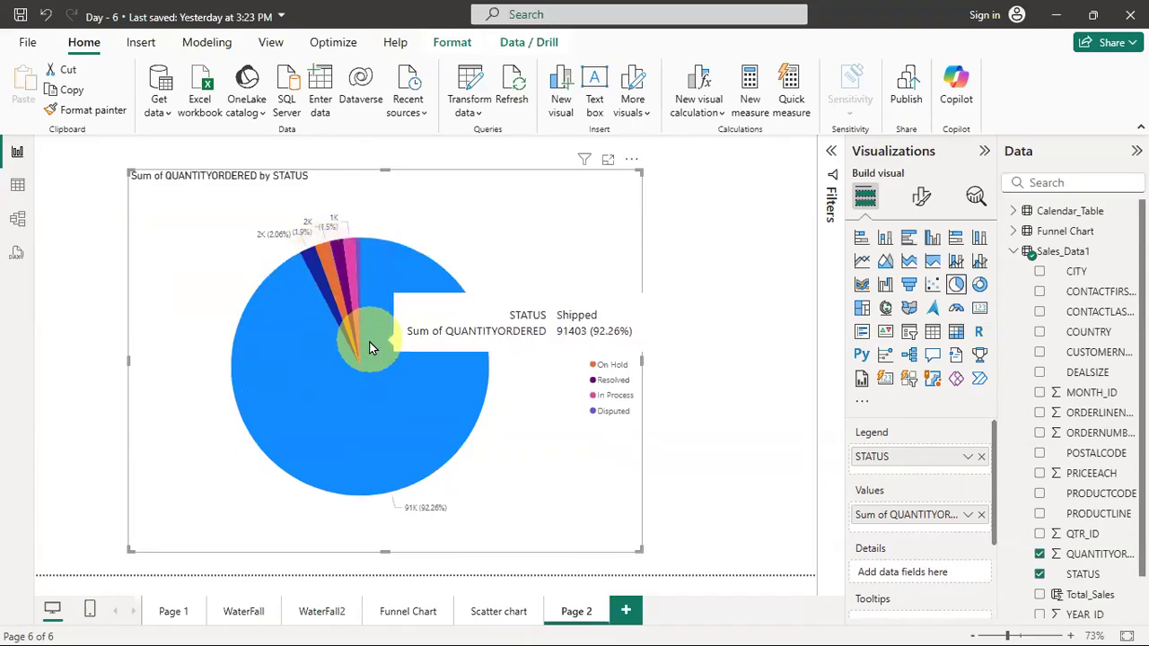
pyautogui.moveTo(357, 247)
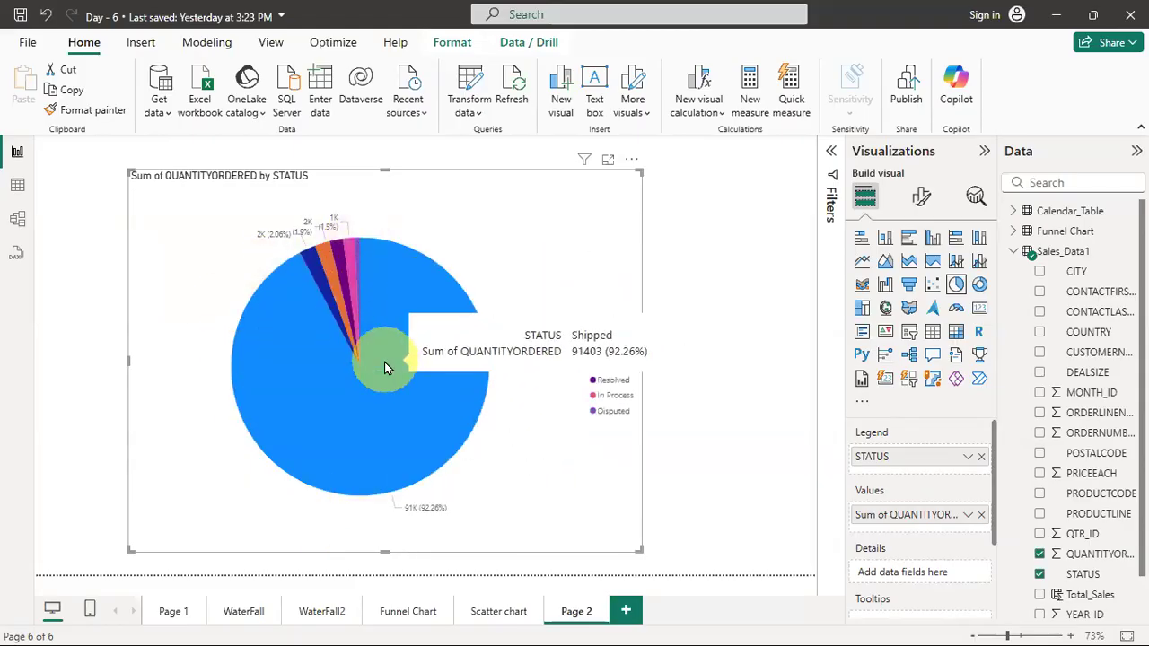
# Replace STATUS with DEALSIZE in the pie chart's Legend.
pyautogui.click(981, 457)
pyautogui.moveTo(1099, 372); pyautogui.dragTo(923, 459)
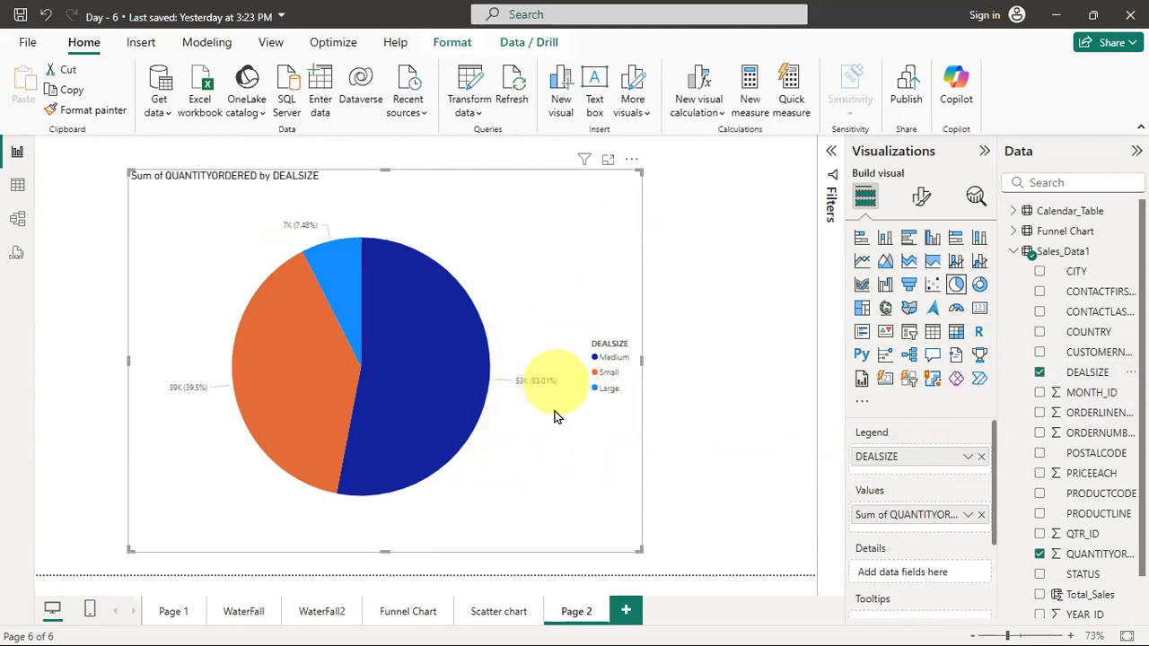
# Move the pie chart to the left edge of the page and narrow it to about half the page width.
pyautogui.click(645, 357)
pyautogui.click(592, 450)
pyautogui.moveTo(640, 361); pyautogui.dragTo(660, 406)
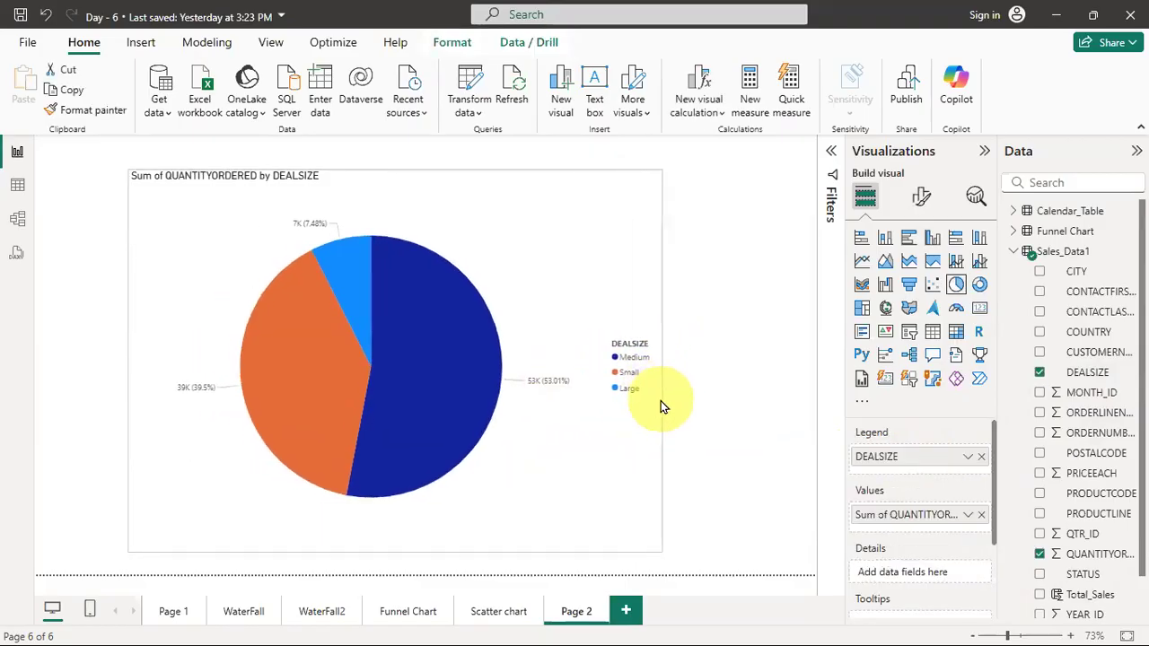
pyautogui.moveTo(597, 290); pyautogui.dragTo(526, 283)
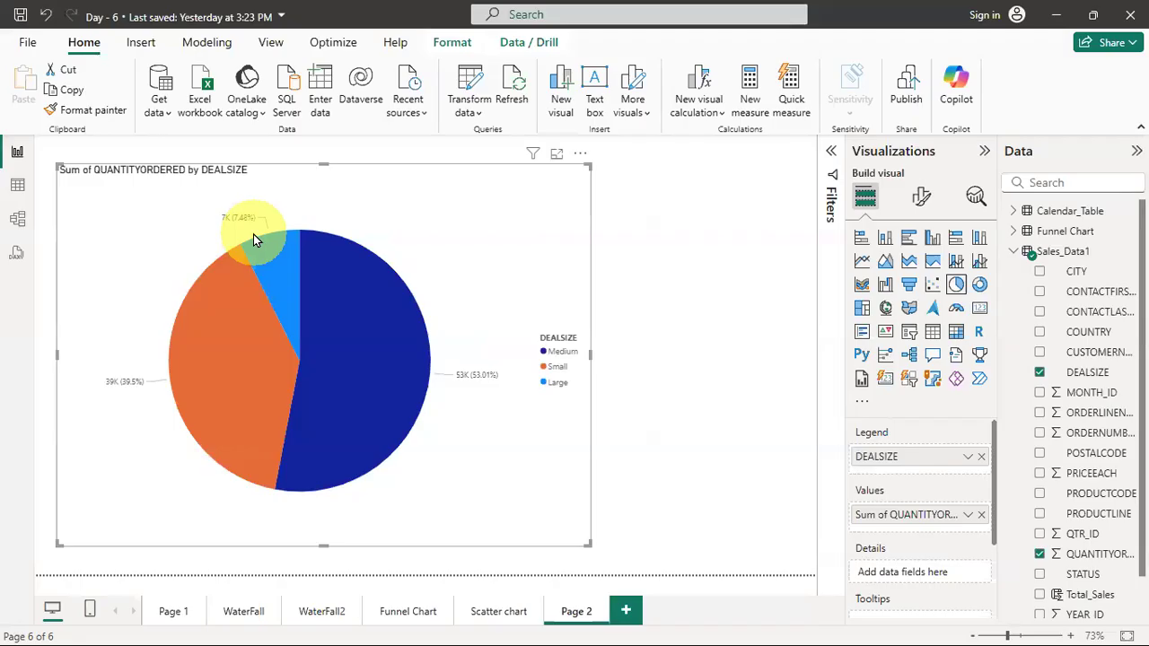
pyautogui.moveTo(503, 248); pyautogui.dragTo(490, 262)
pyautogui.moveTo(578, 357); pyautogui.dragTo(438, 350)
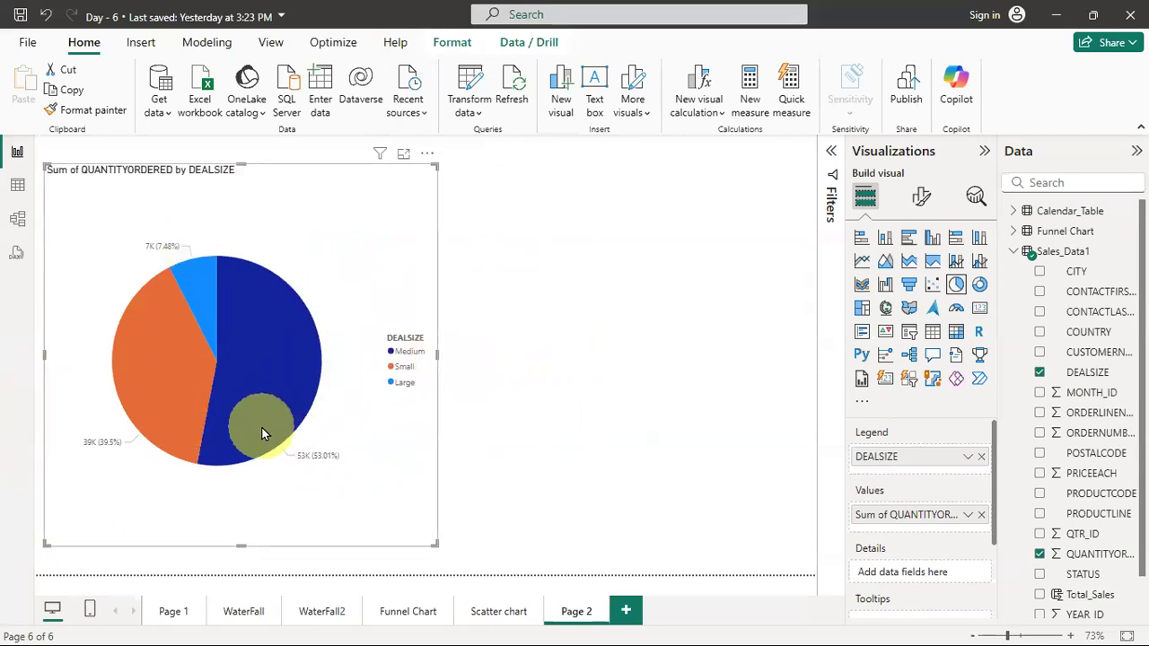
# Narrow the pie chart slightly and place a copy of it in the empty right half of the page.
pyautogui.moveTo(263, 427)
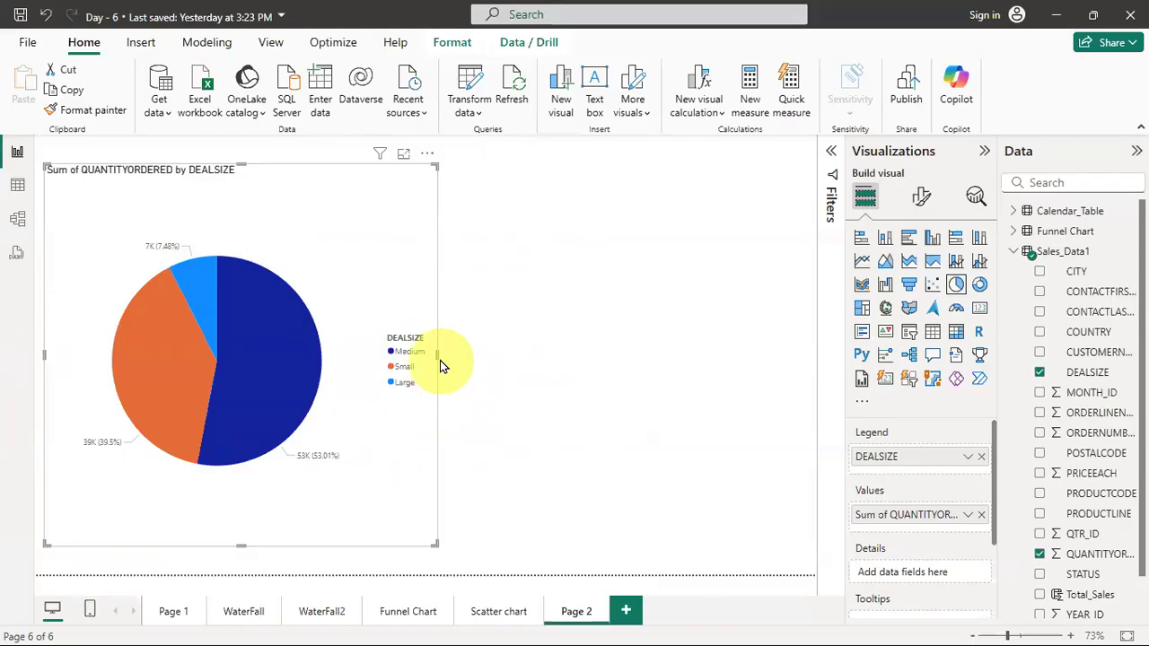
pyautogui.moveTo(438, 360); pyautogui.dragTo(415, 358)
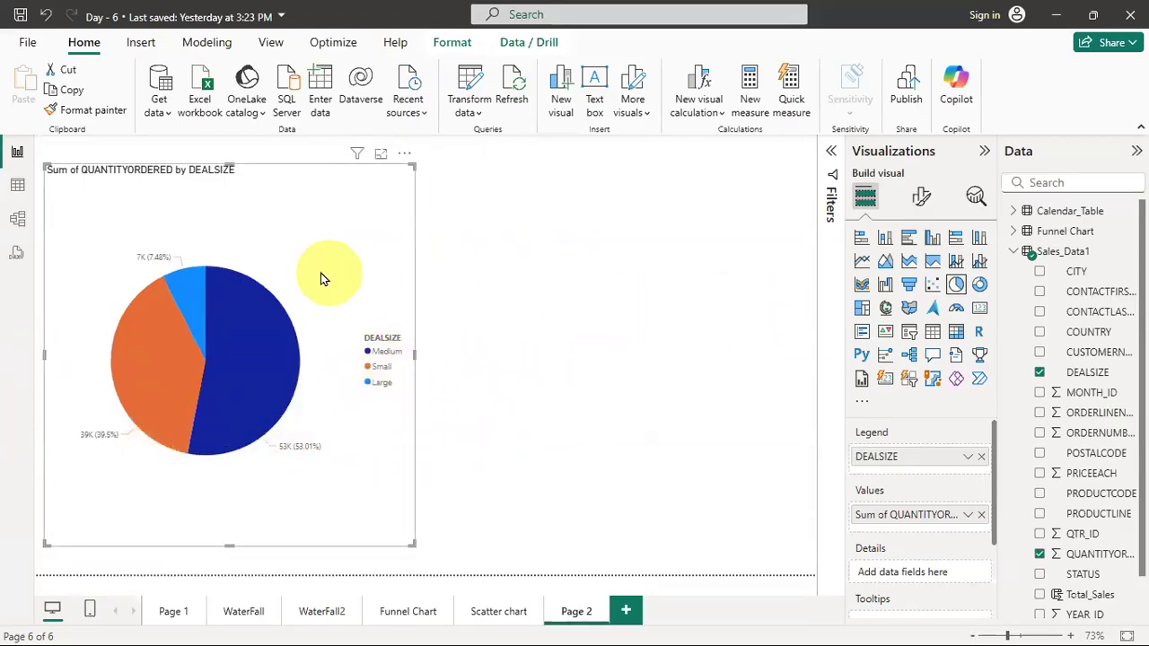
pyautogui.hotkey('ctrl', 'c')
pyautogui.hotkey('ctrl', 'v')
pyautogui.moveTo(310, 289); pyautogui.dragTo(718, 275)
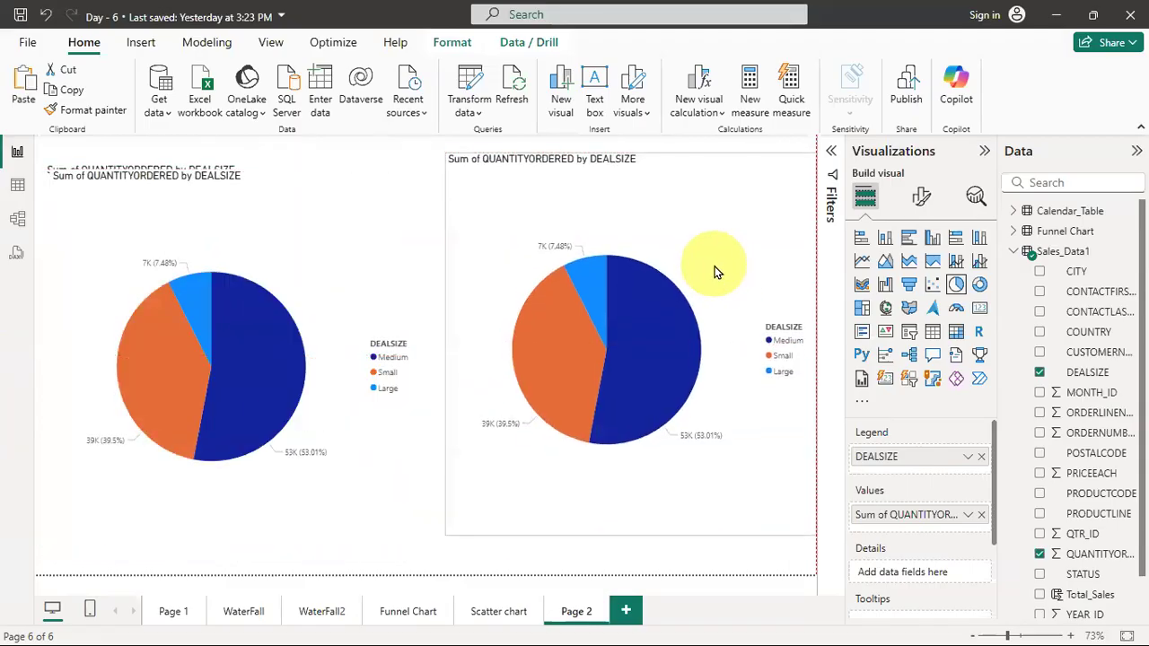
# Convert the pie chart copy to a donut chart and delete the surplus pie copy overlapping the original.
pyautogui.click(979, 286)
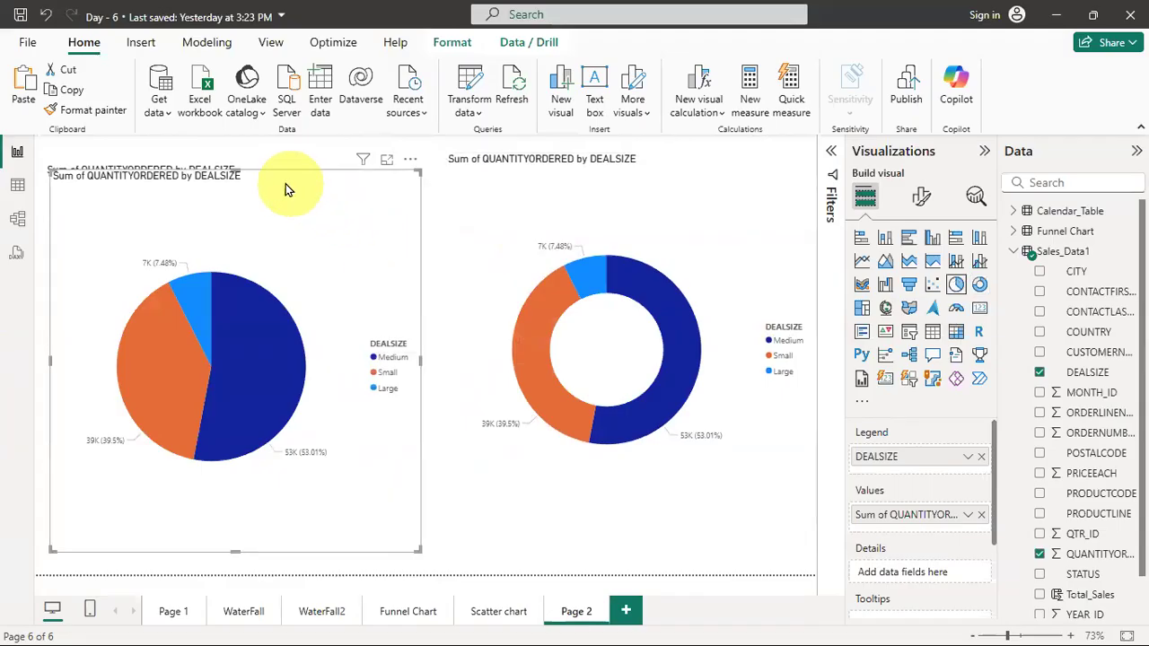
pyautogui.moveTo(244, 209); pyautogui.dragTo(314, 240)
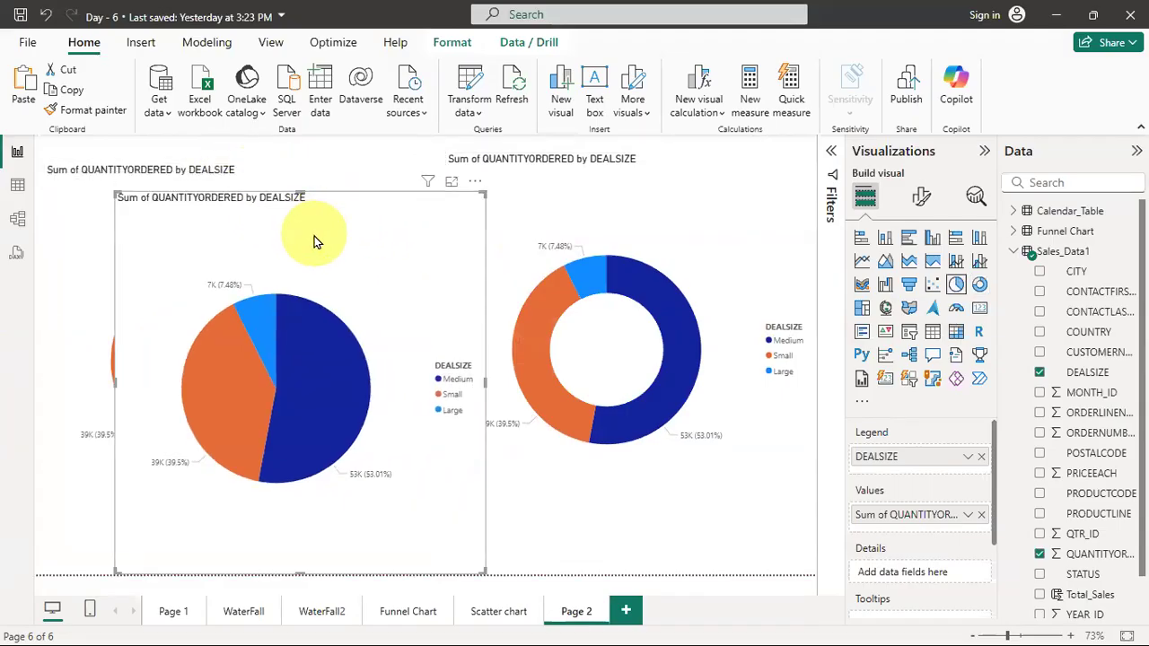
pyautogui.press('Delete')
# Align the pie chart and the donut chart side by side at the same height near the page's top edge.
pyautogui.click(750, 217)
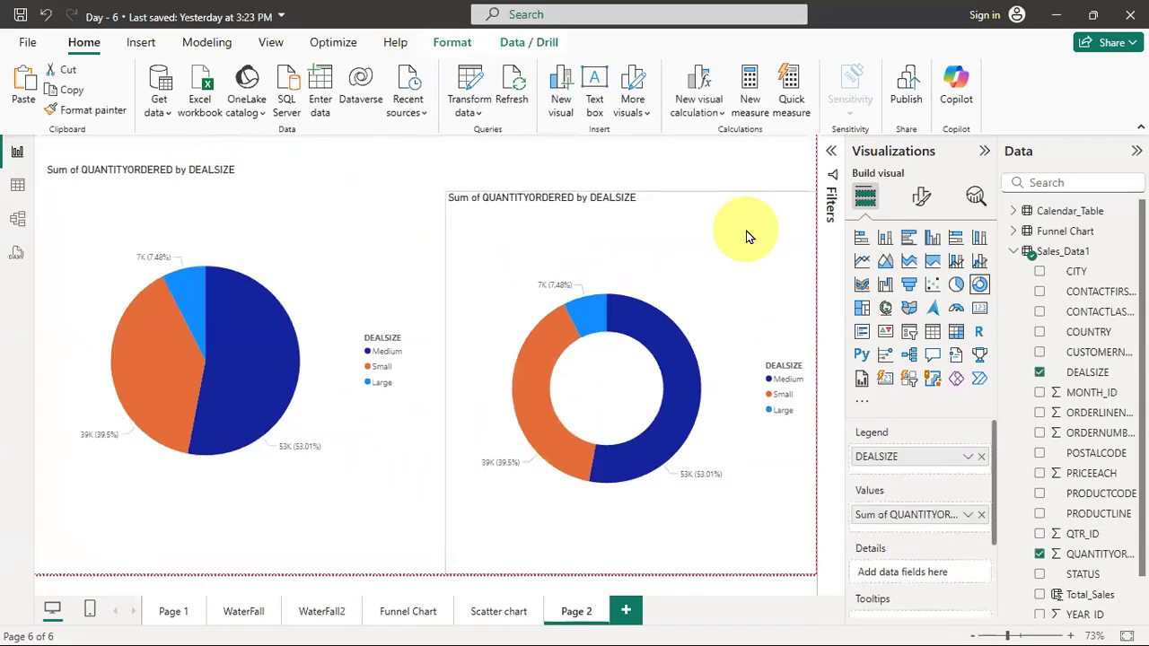
pyautogui.moveTo(305, 248); pyautogui.dragTo(304, 239)
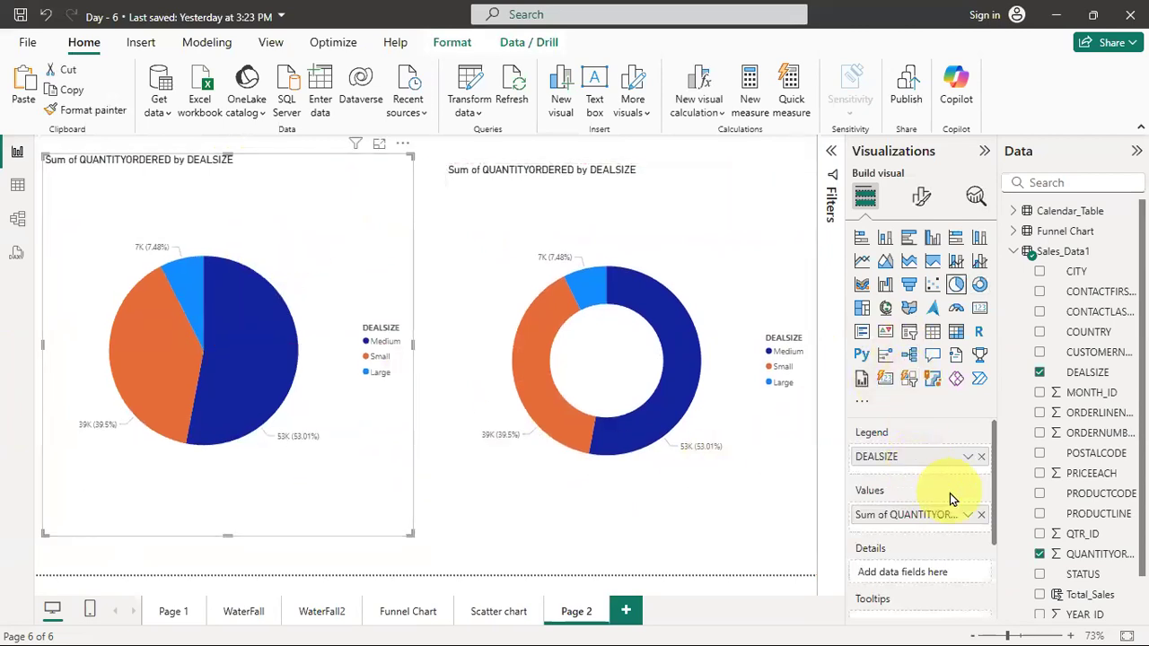
pyautogui.scroll(-3, 950, 492)
pyautogui.moveTo(719, 250); pyautogui.dragTo(713, 240)
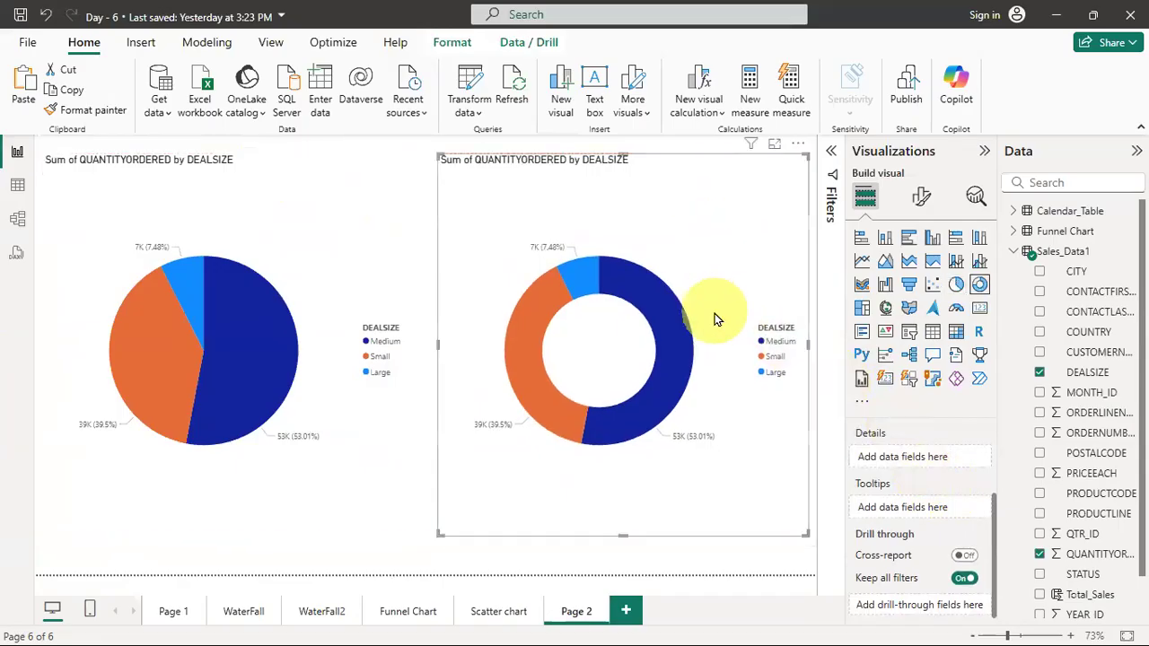
# Try the Top left and Top right legend positions on the donut chart and settle on Top center.
pyautogui.click(920, 199)
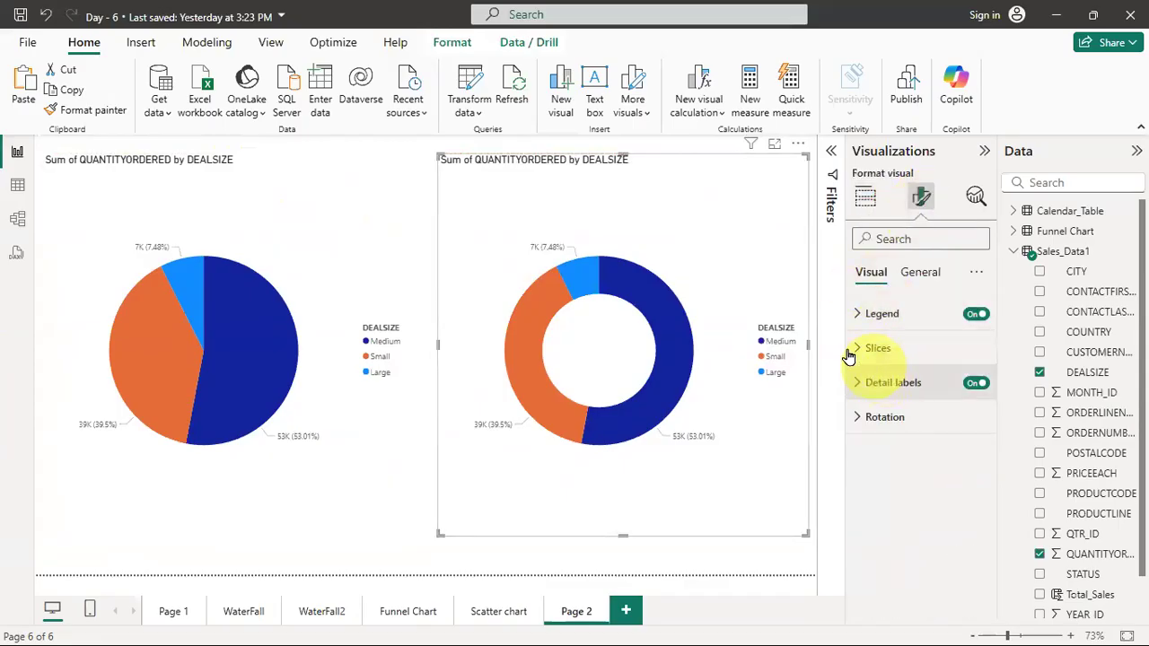
pyautogui.click(866, 316)
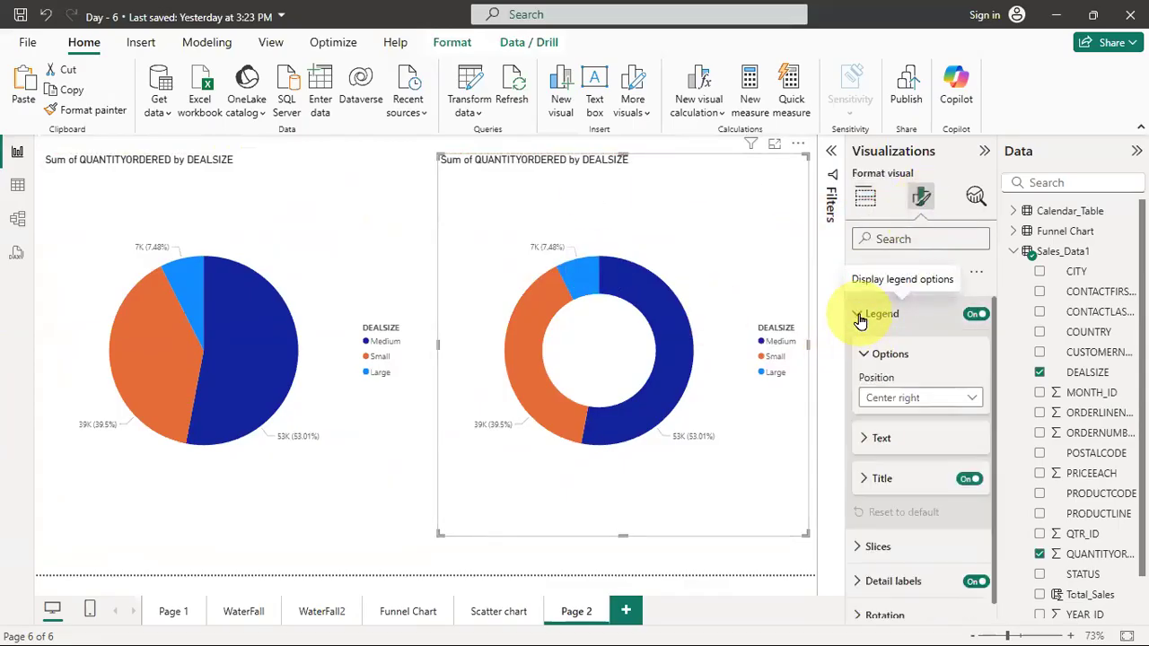
pyautogui.click(958, 398)
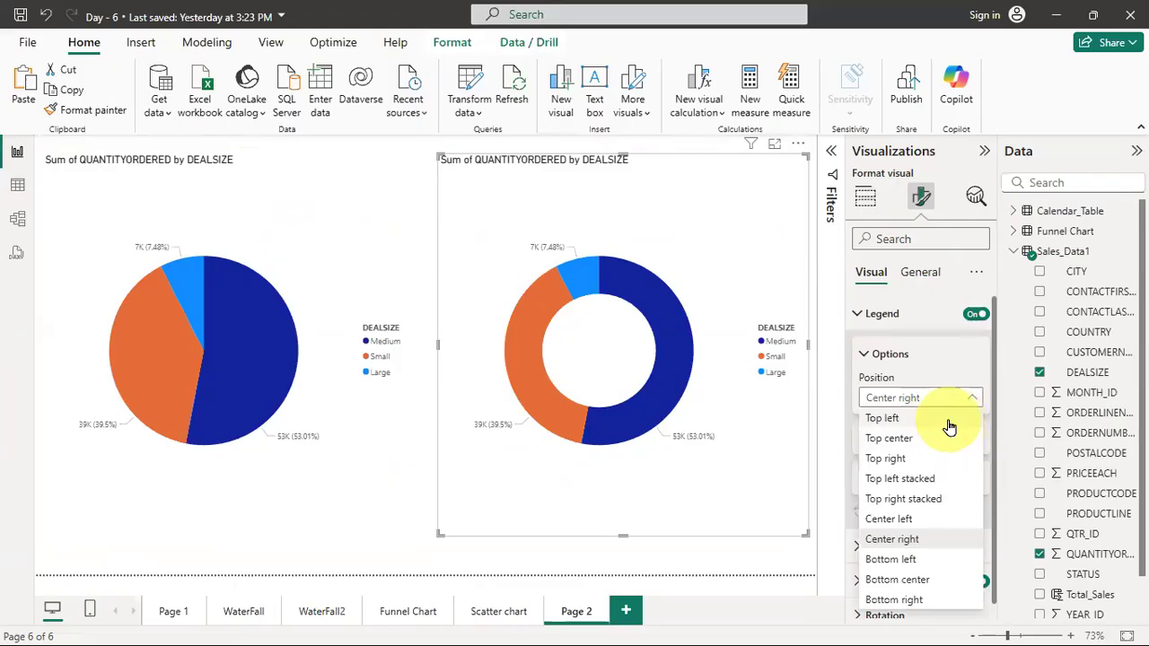
pyautogui.click(952, 420)
pyautogui.click(952, 397)
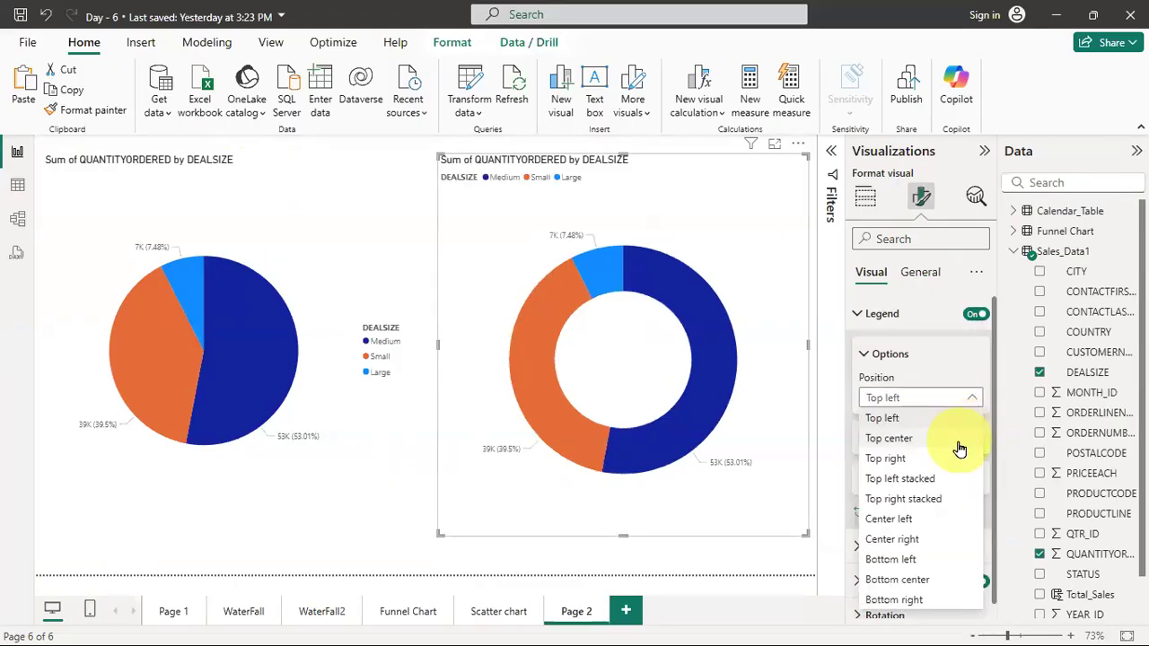
pyautogui.click(957, 441)
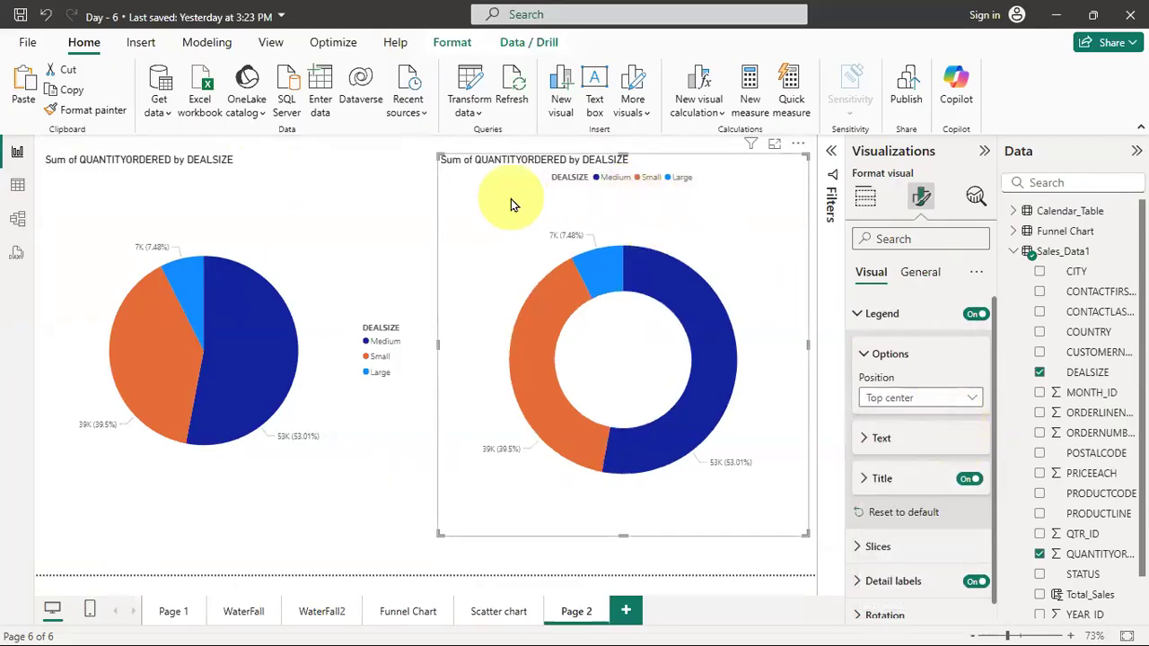
pyautogui.click(948, 400)
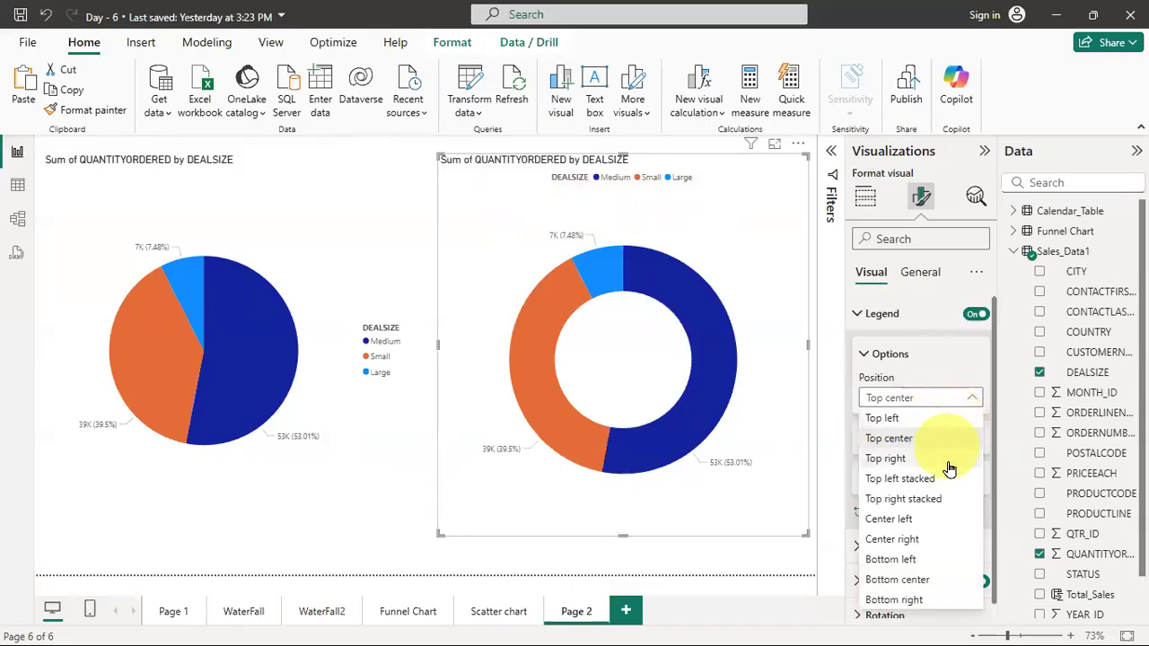
pyautogui.click(944, 459)
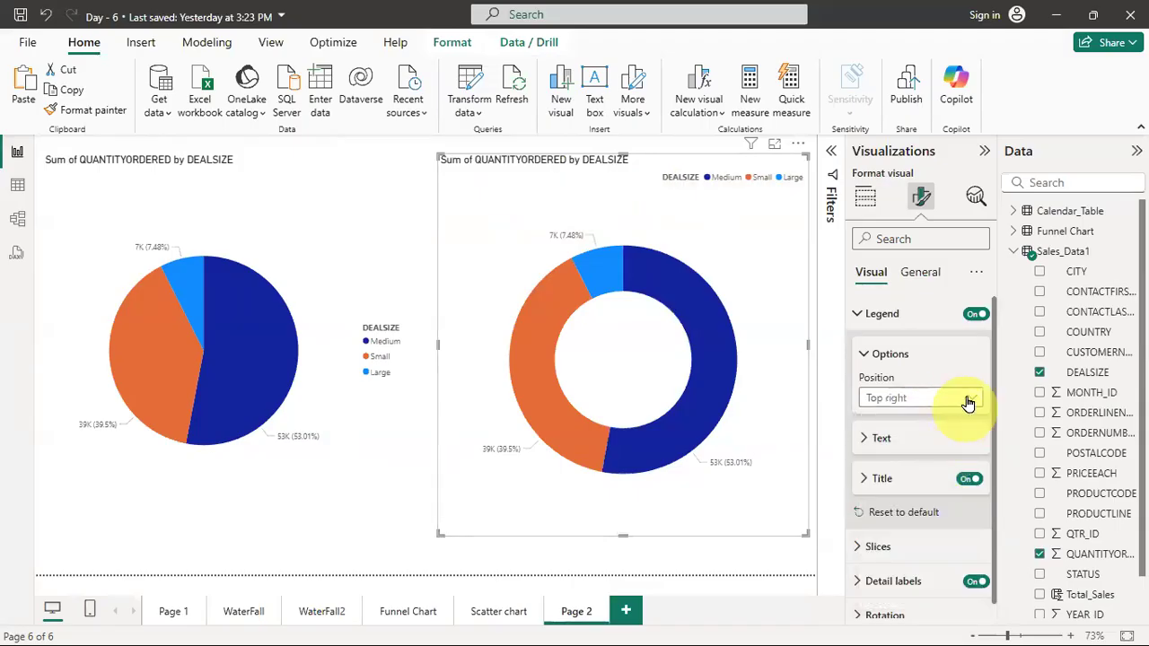
pyautogui.click(966, 402)
pyautogui.click(957, 442)
# Set the donut chart's Medium slice to a lighter tint of the dark blue theme color.
pyautogui.scroll(-1, 936, 372)
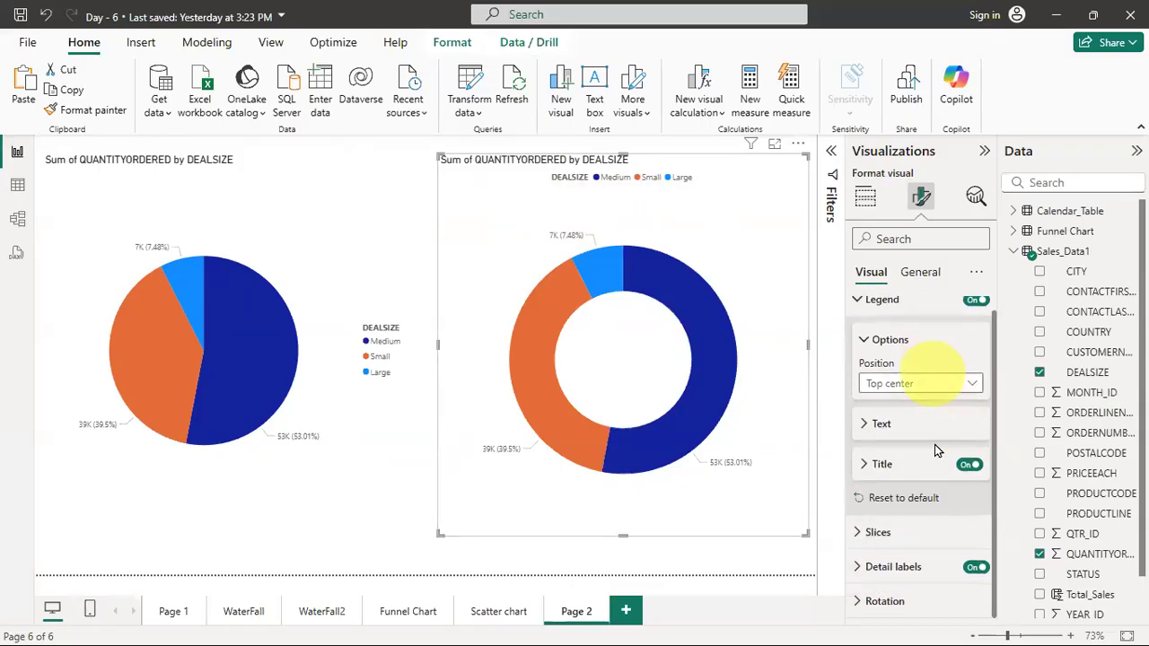
pyautogui.click(921, 536)
pyautogui.scroll(-3, 929, 392)
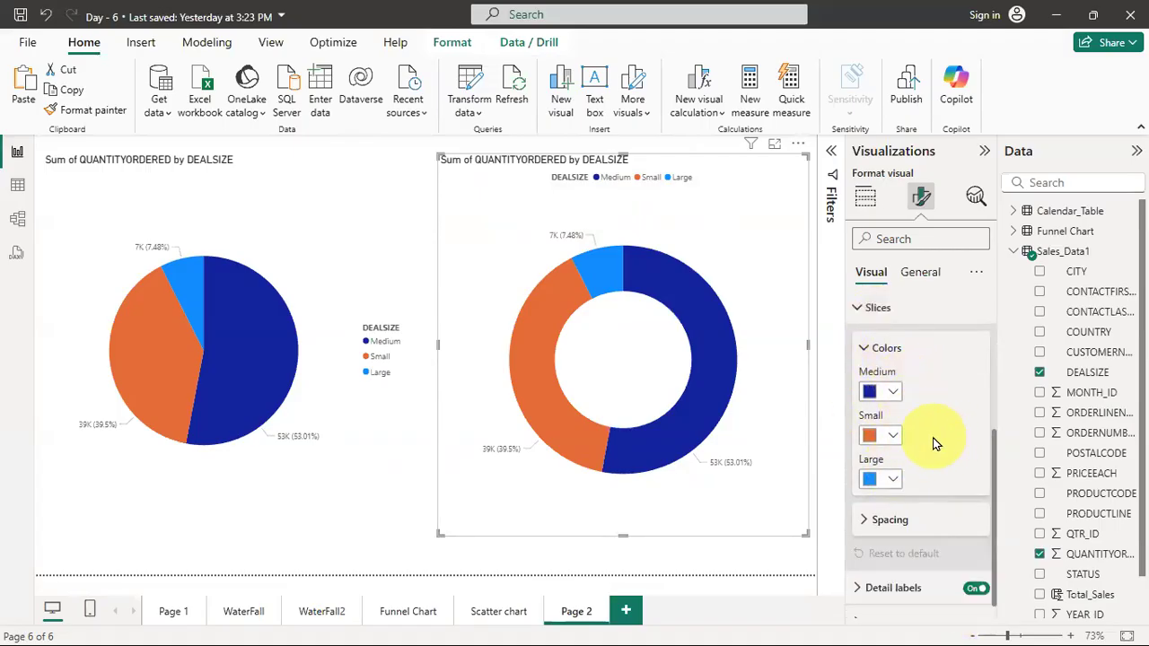
pyautogui.click(897, 394)
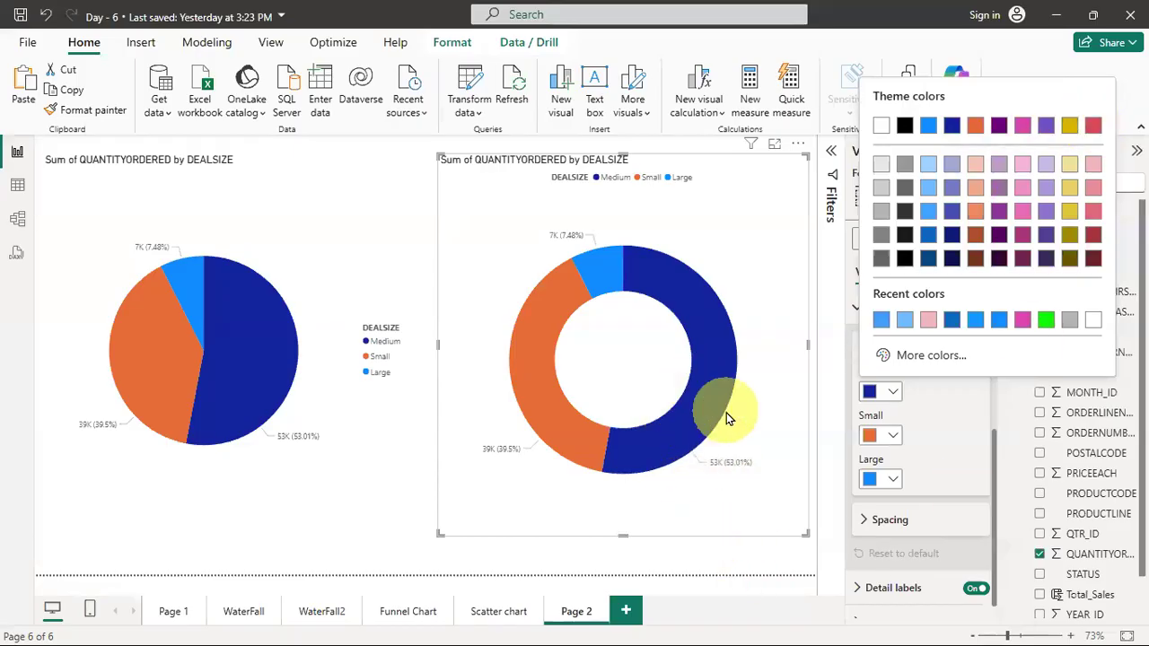
pyautogui.click(957, 210)
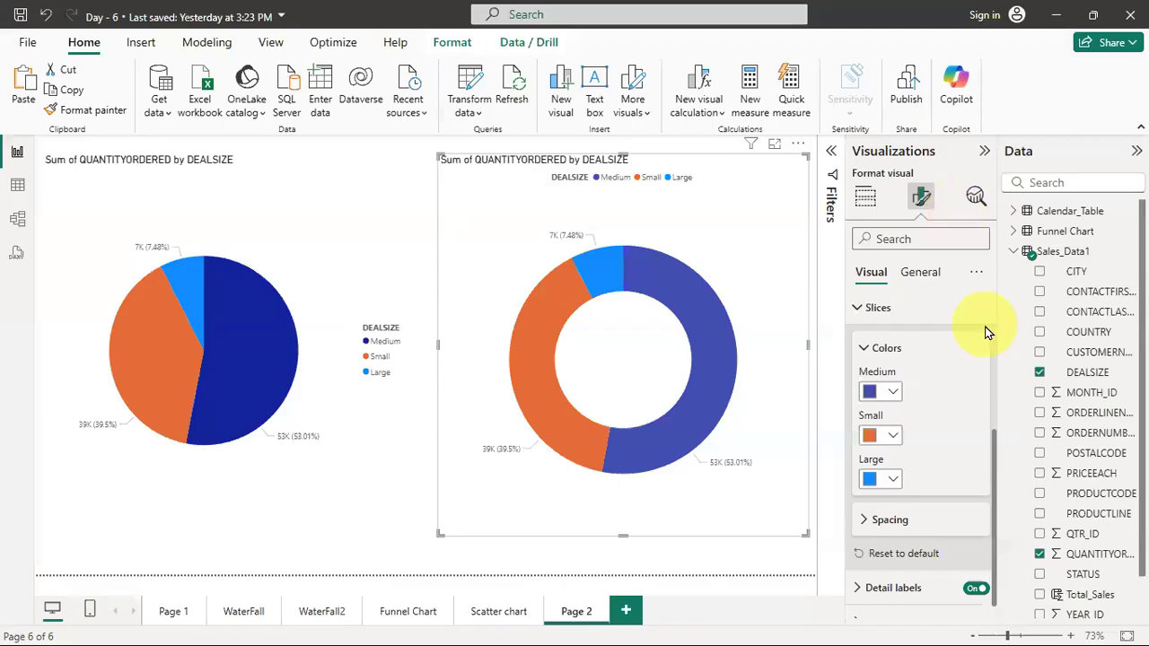
pyautogui.click(872, 312)
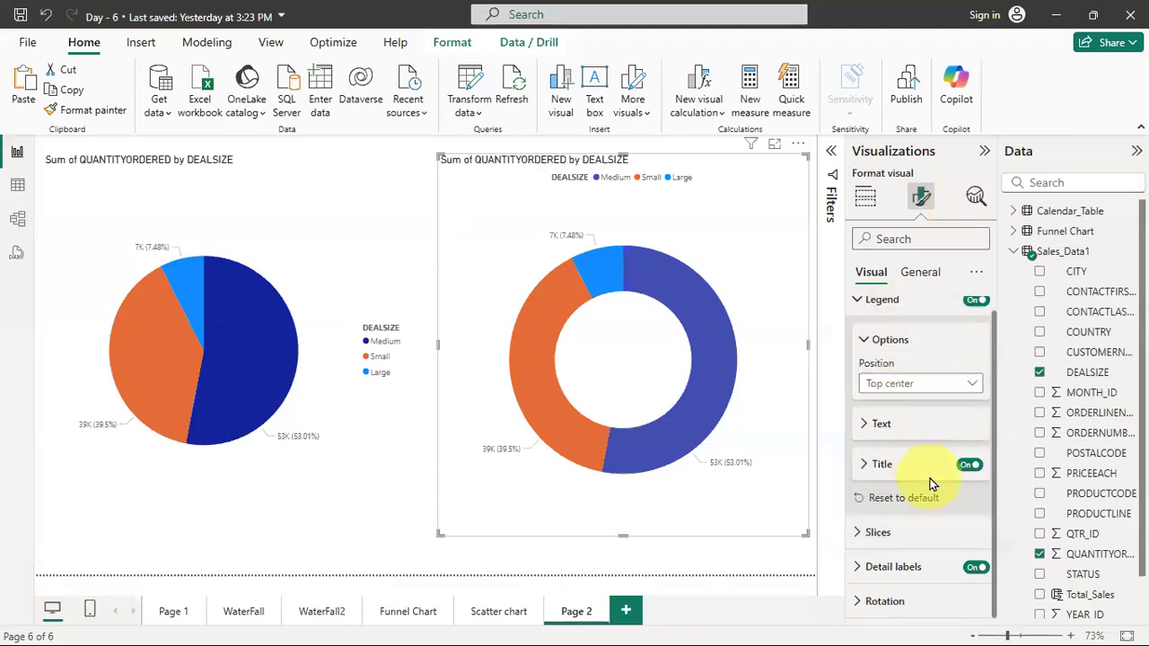
# Make the donut chart's legend text bold and collapse the legend settings.
pyautogui.click(869, 338)
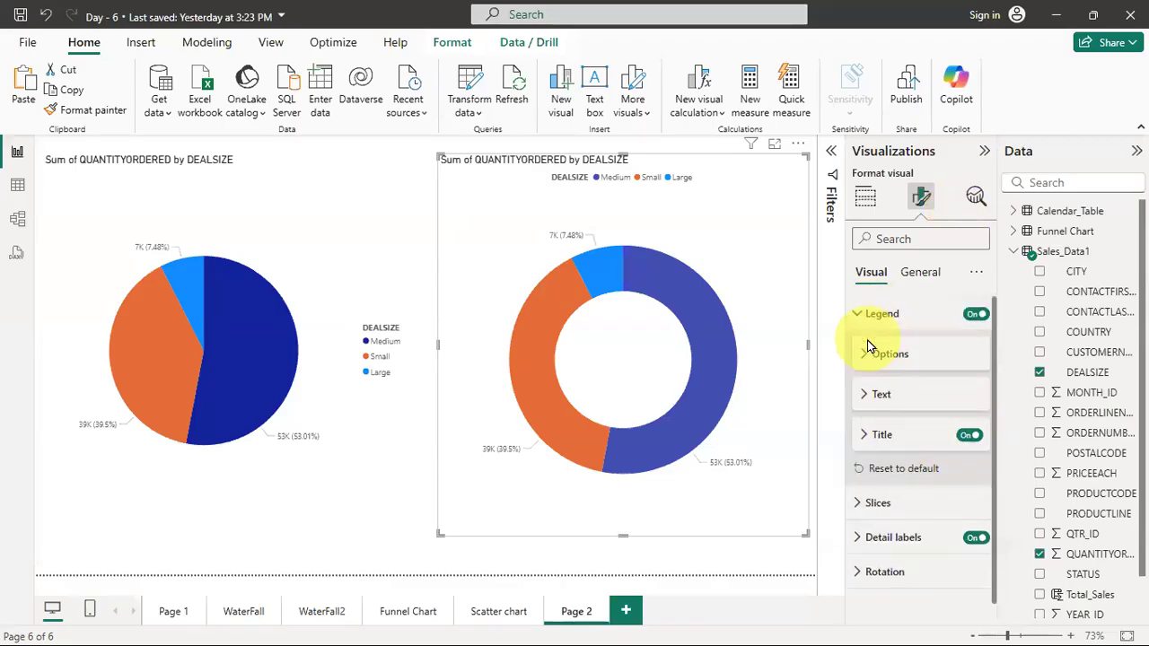
pyautogui.click(863, 395)
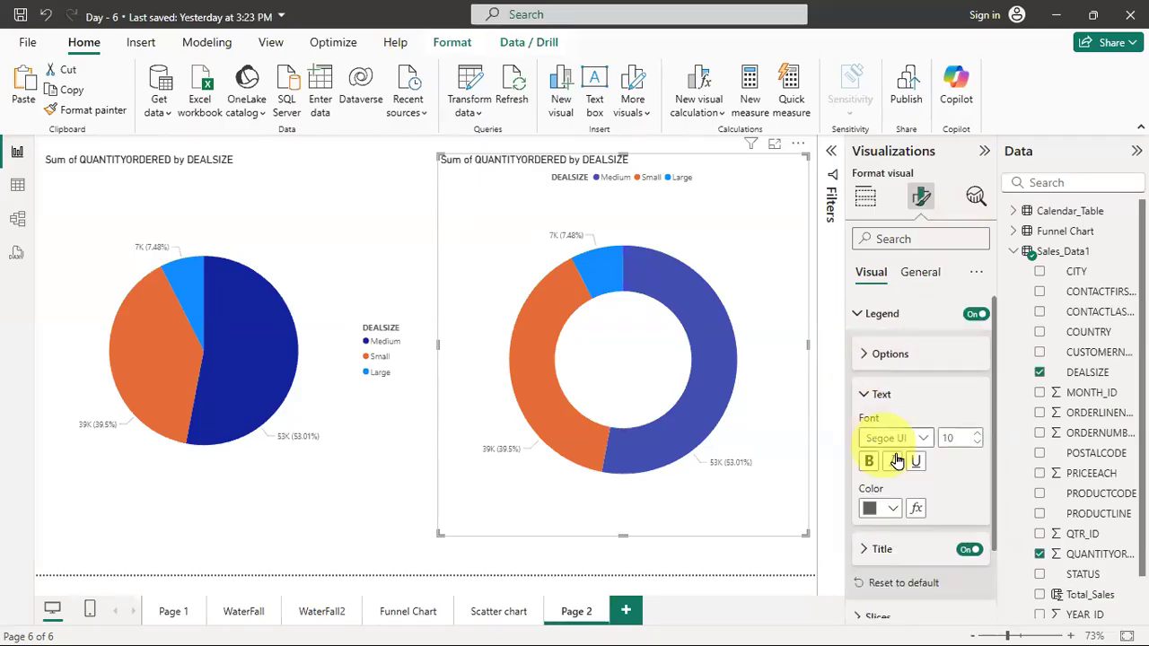
pyautogui.click(868, 463)
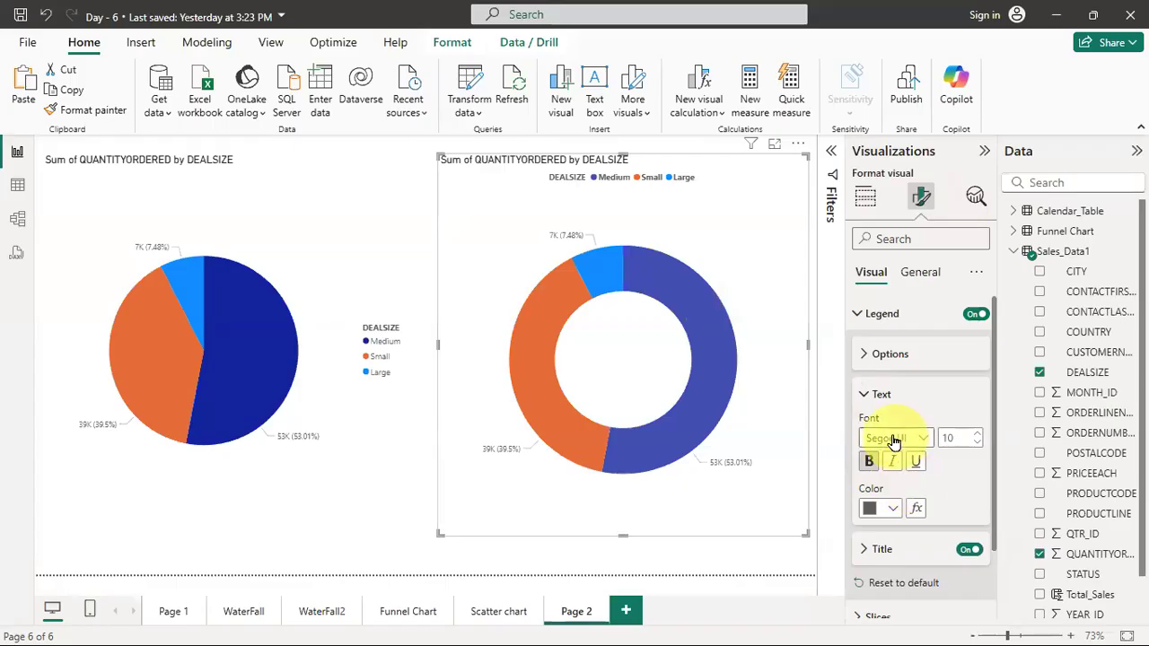
pyautogui.click(864, 395)
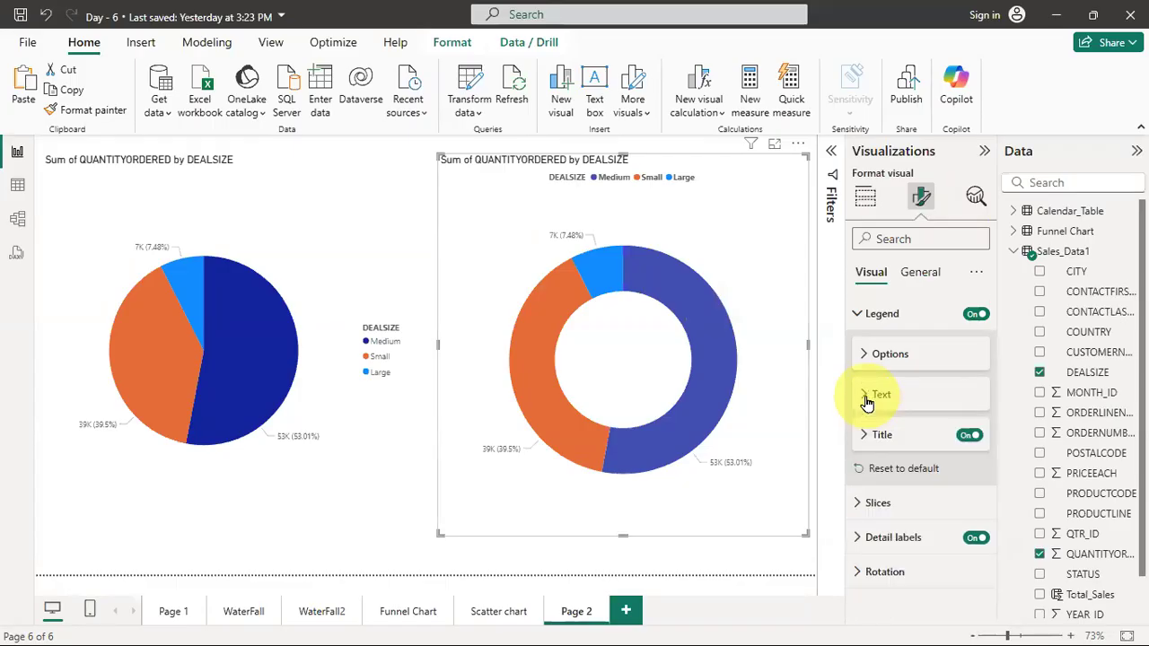
pyautogui.click(861, 313)
pyautogui.click(863, 353)
pyautogui.click(863, 357)
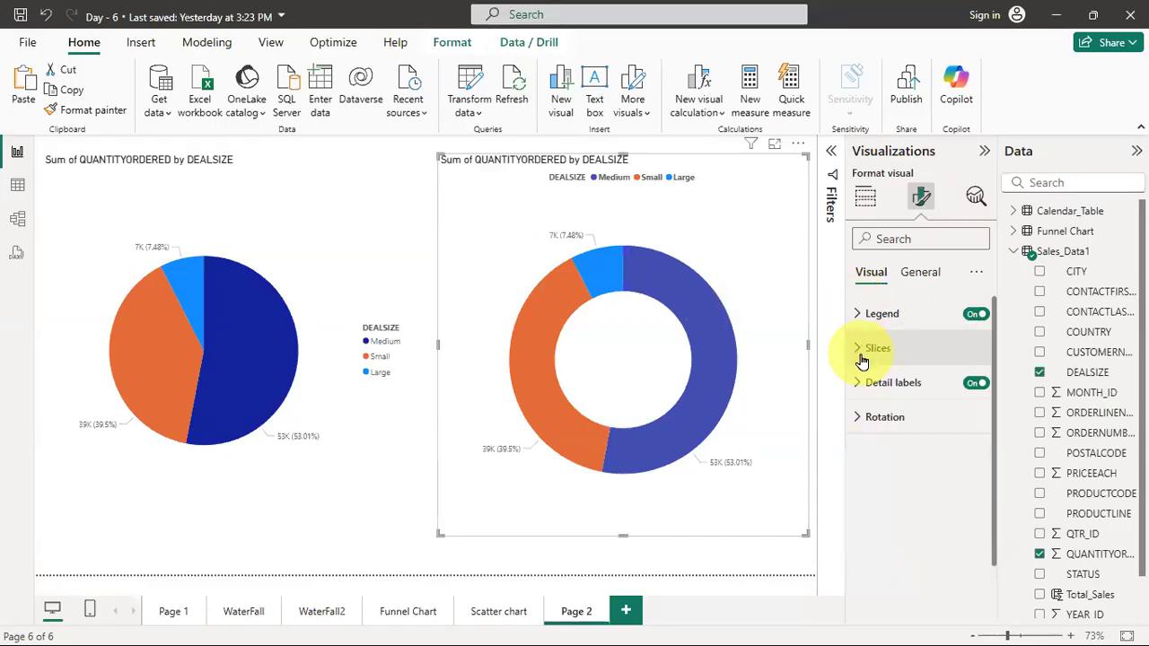
# Compare the Inside and Outside positions for the donut chart's detail labels and keep Inside.
pyautogui.click(859, 384)
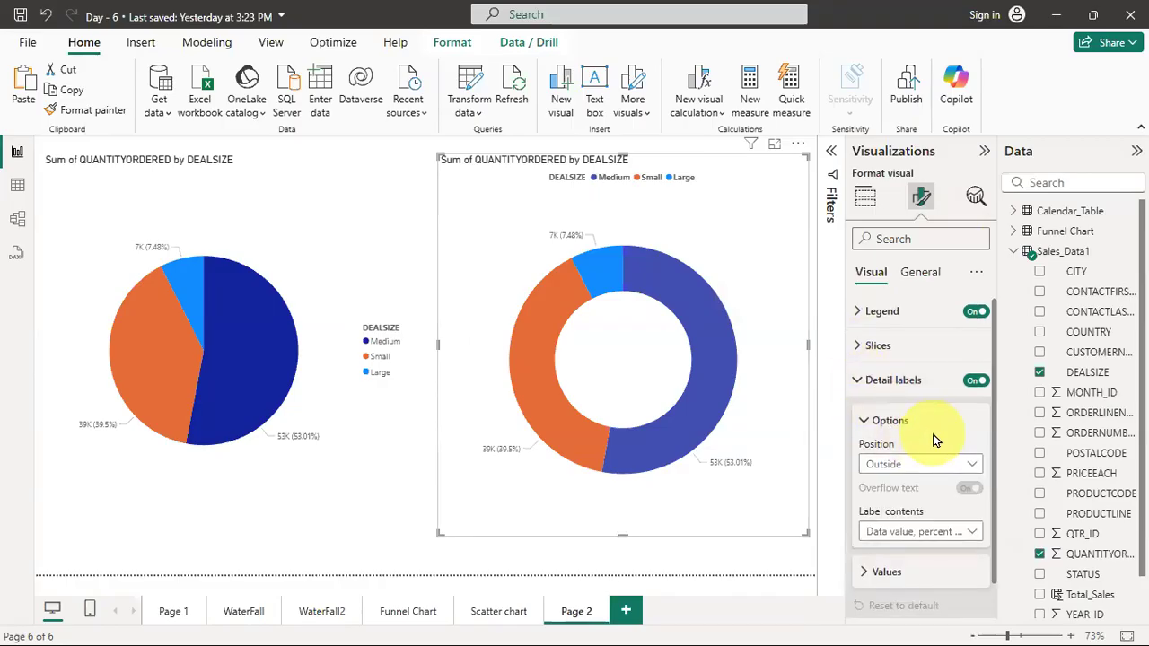
pyautogui.scroll(-1, 936, 440)
pyautogui.click(967, 426)
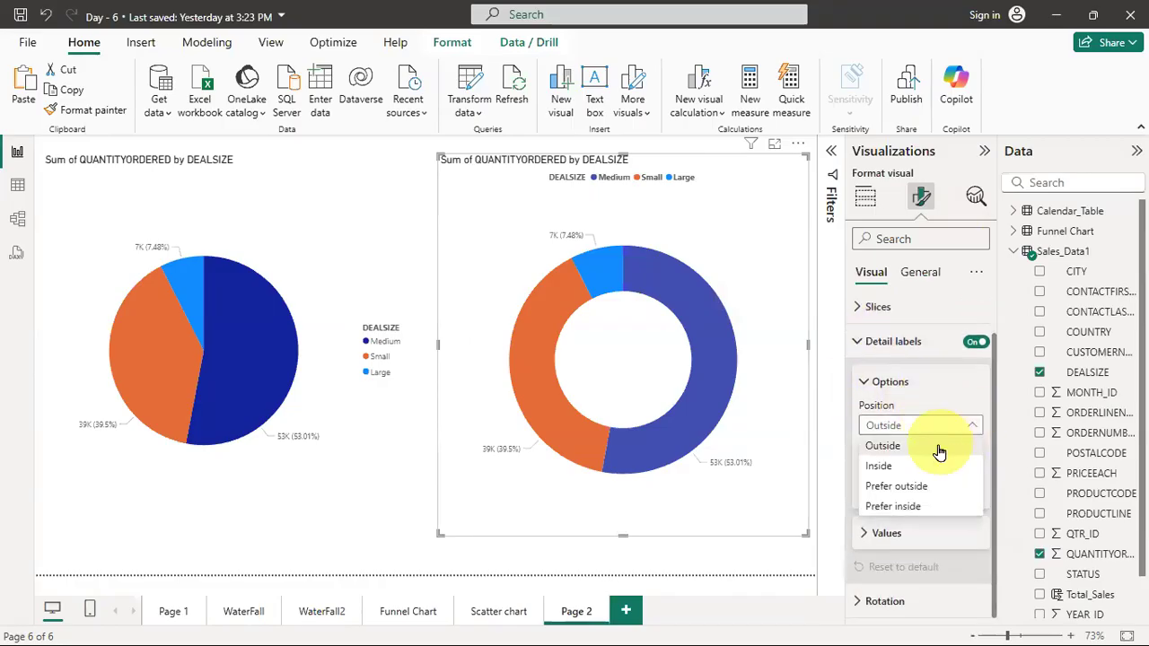
pyautogui.click(934, 466)
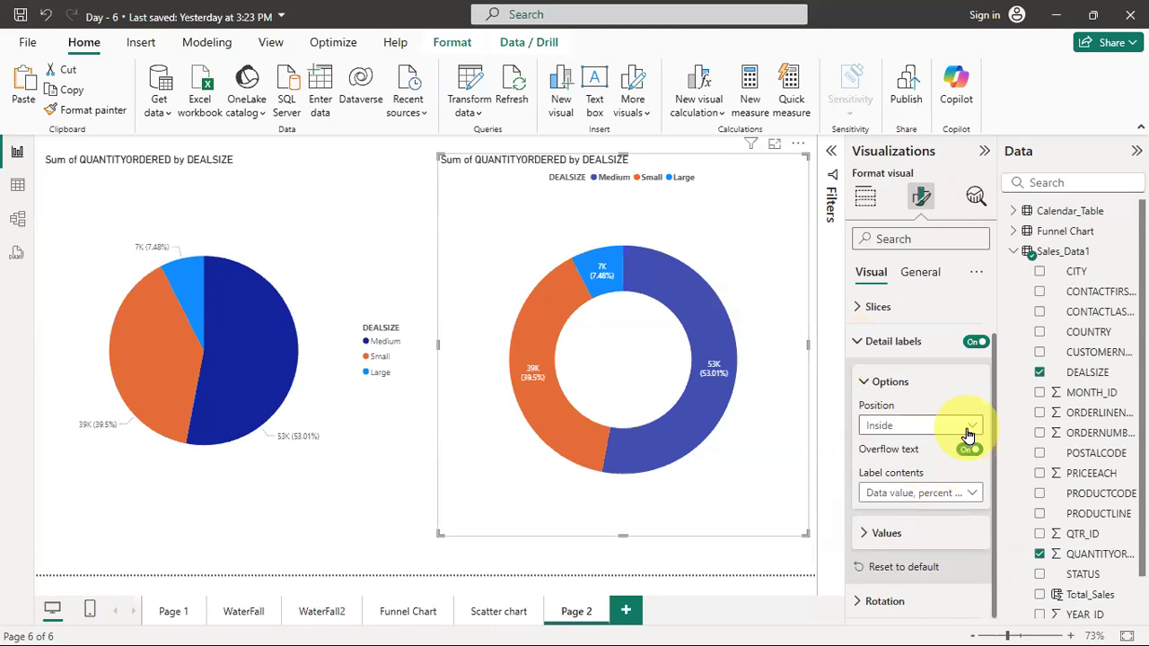
pyautogui.click(960, 425)
pyautogui.click(934, 446)
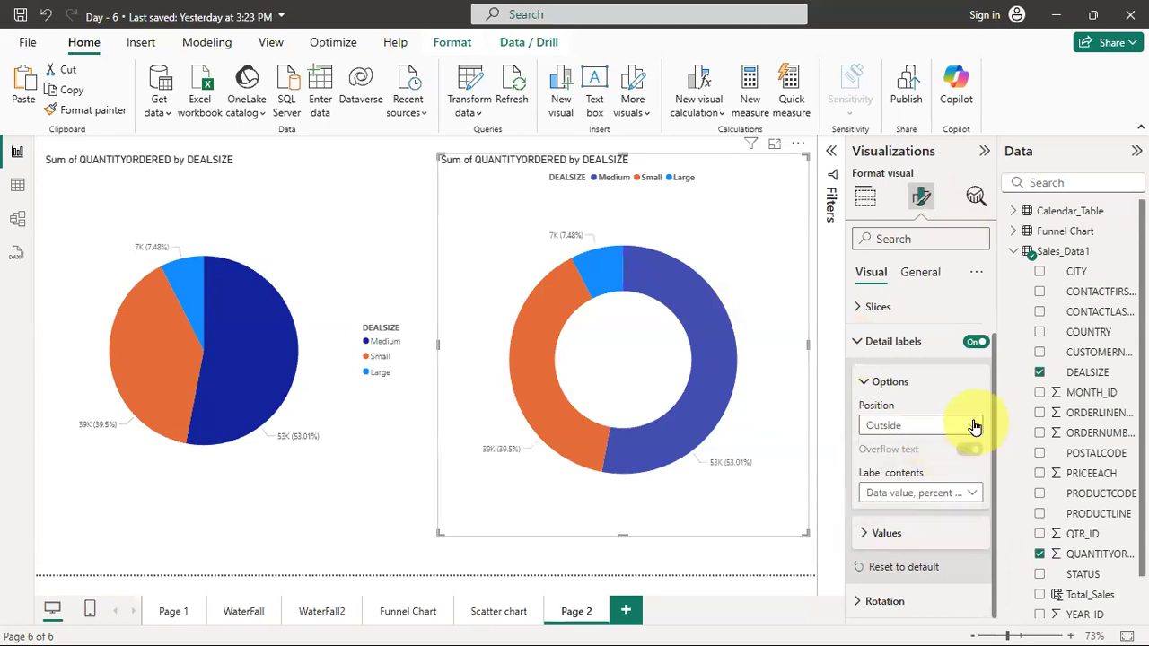
pyautogui.click(975, 427)
pyautogui.click(929, 466)
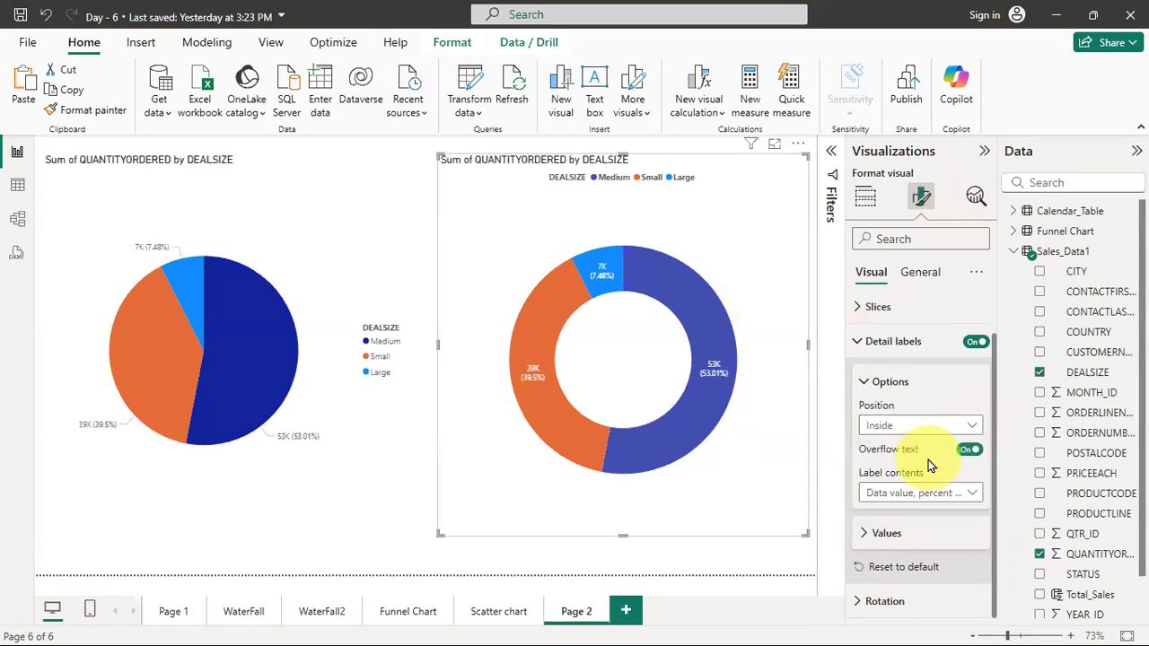
# Try Data value as the donut chart's detail label contents, and settle on Percent of total.
pyautogui.click(975, 492)
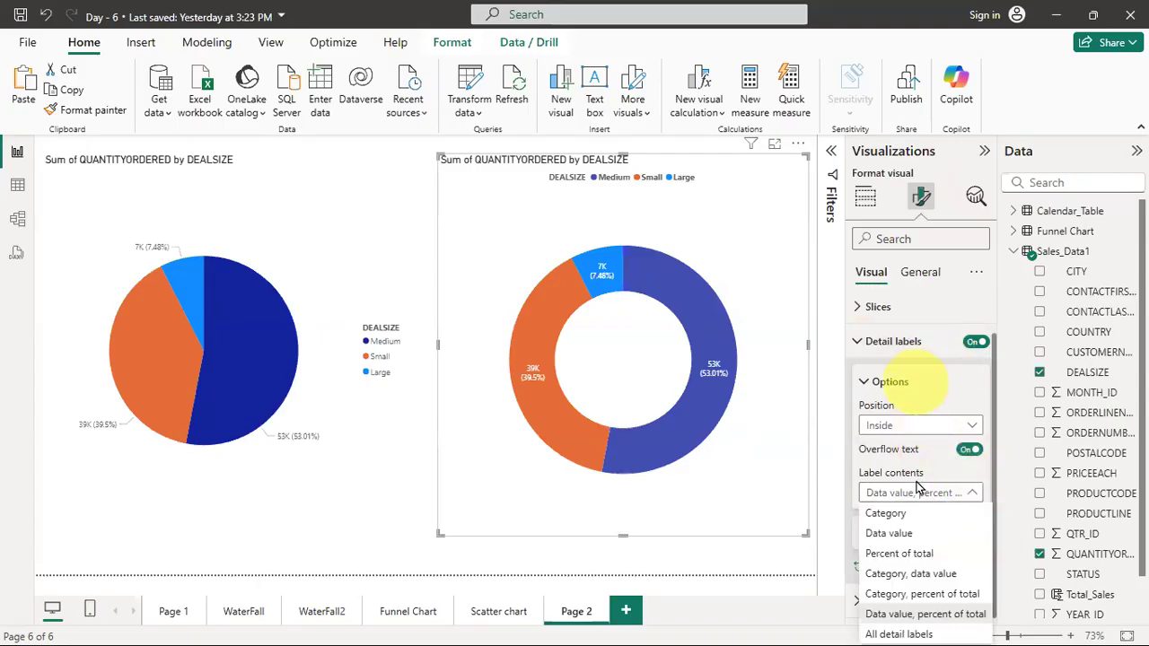
pyautogui.click(905, 537)
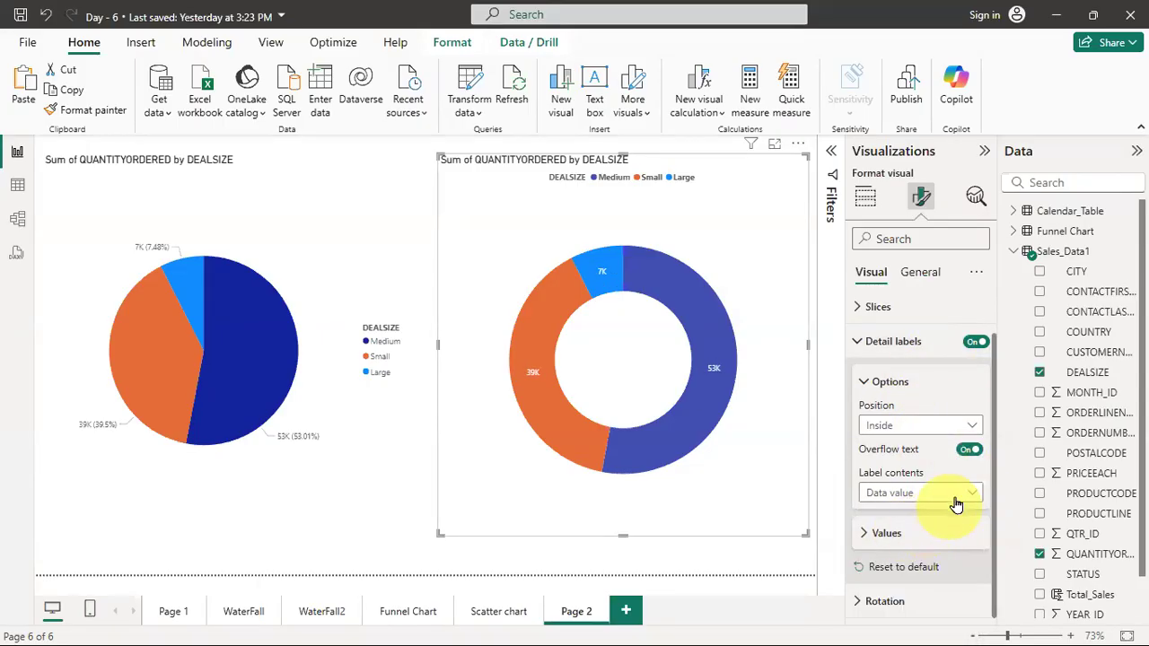
pyautogui.click(956, 494)
pyautogui.click(938, 556)
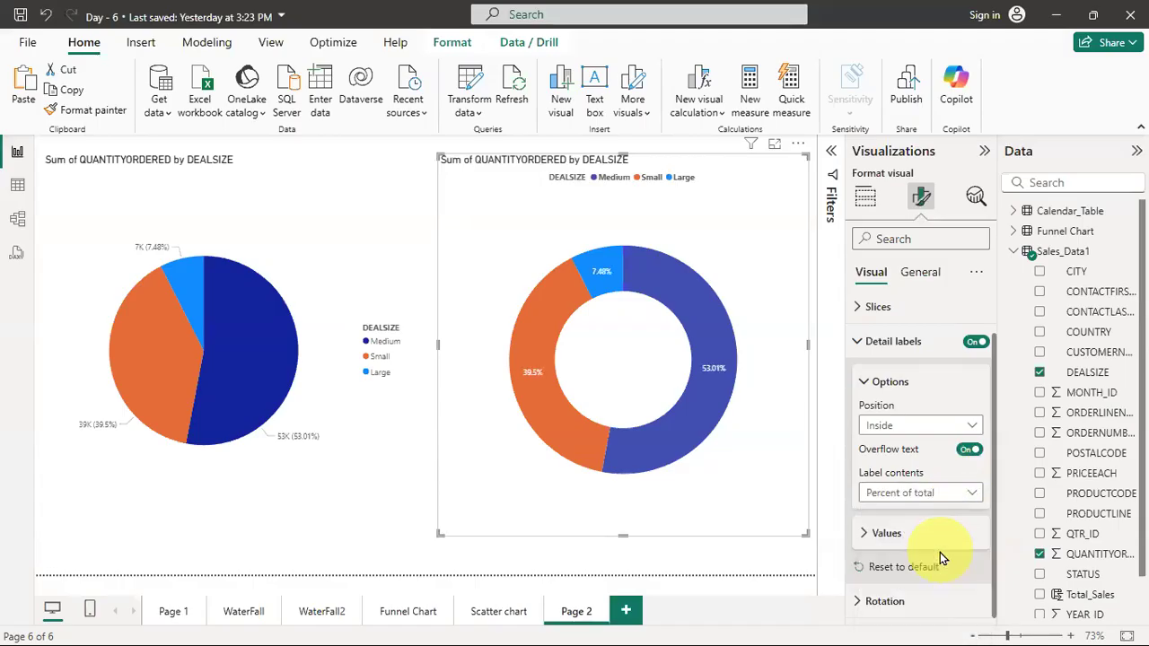
pyautogui.click(975, 496)
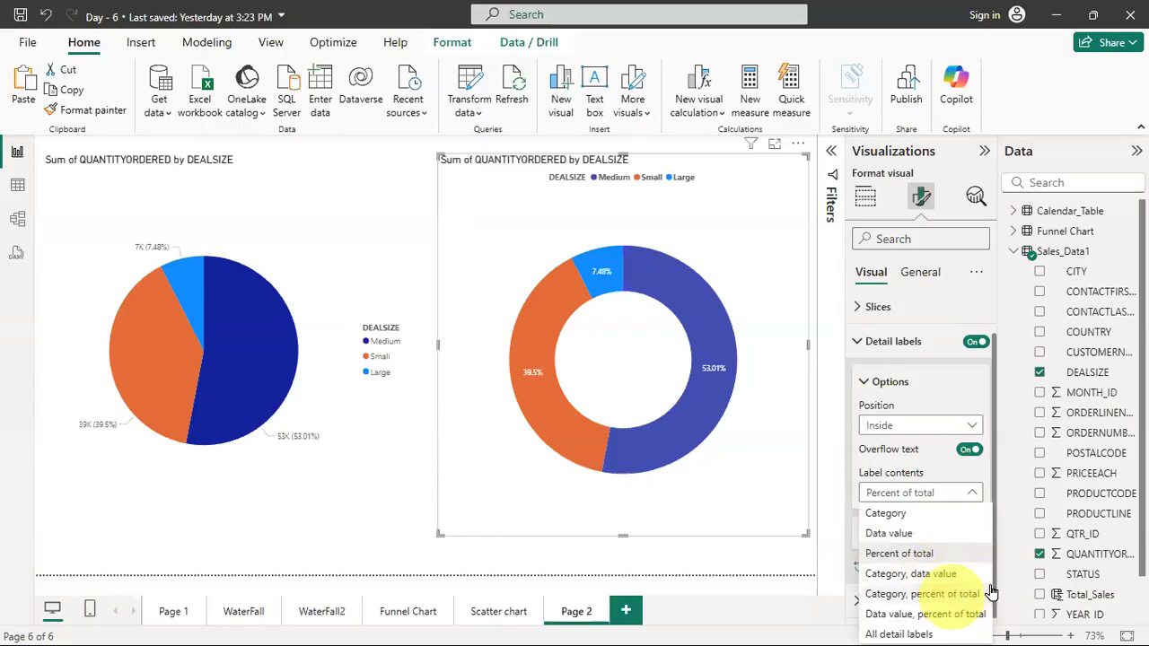
pyautogui.click(710, 385)
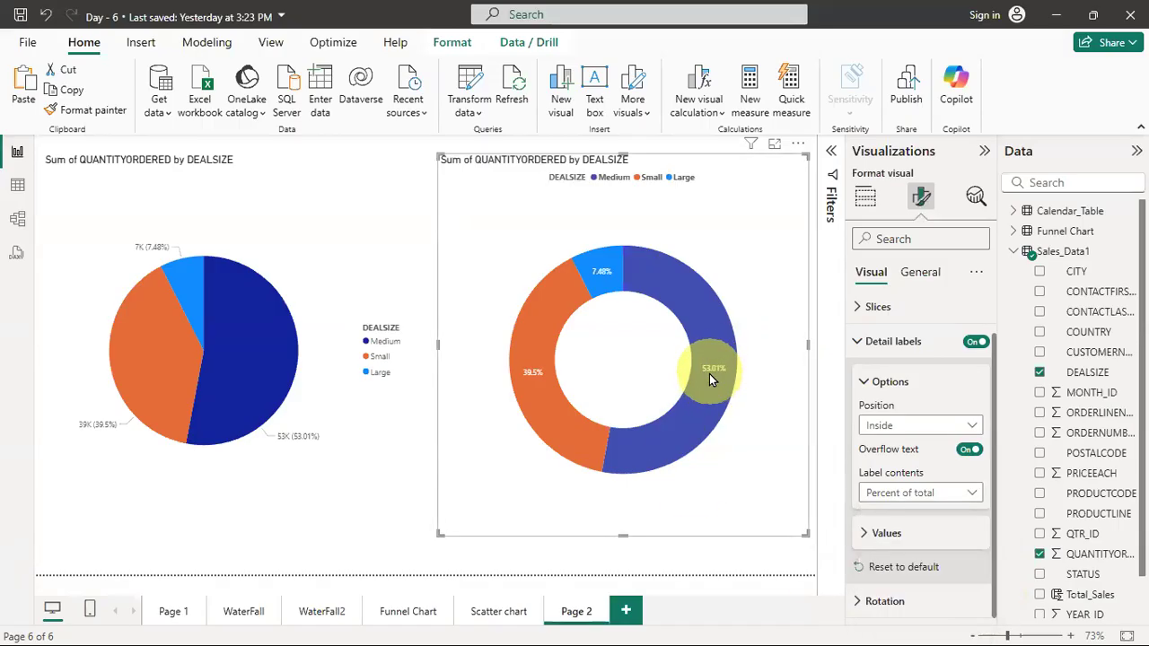
# Try All detail labels and Category as the donut chart's label contents, and return to Percent of total.
pyautogui.moveTo(709, 373)
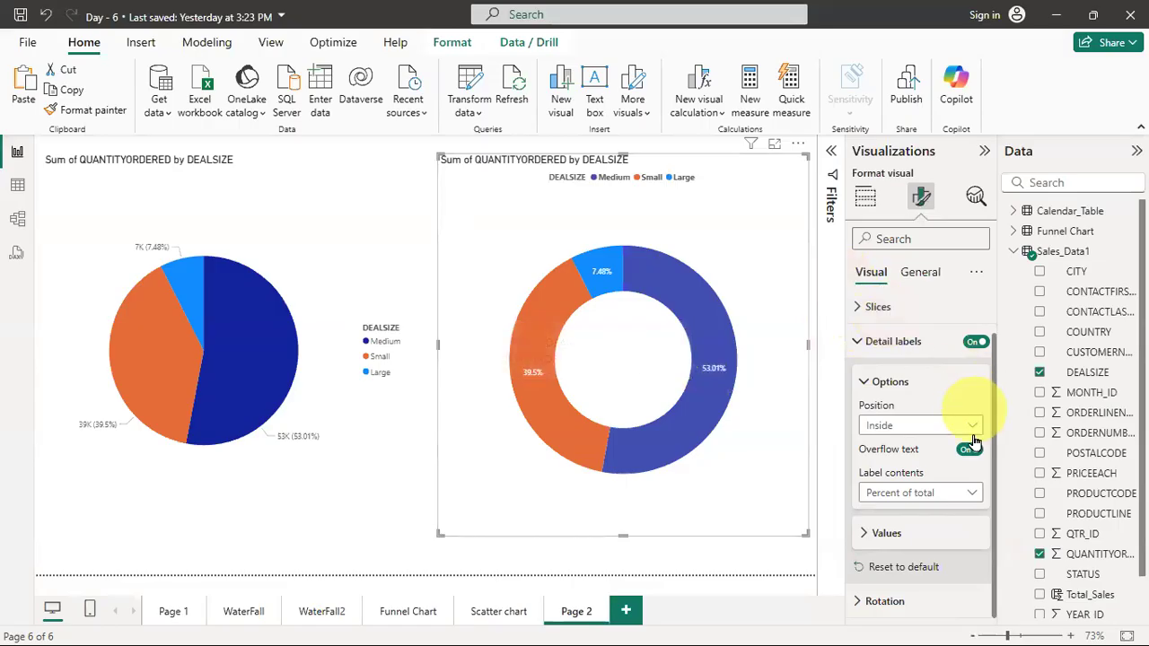
pyautogui.click(951, 496)
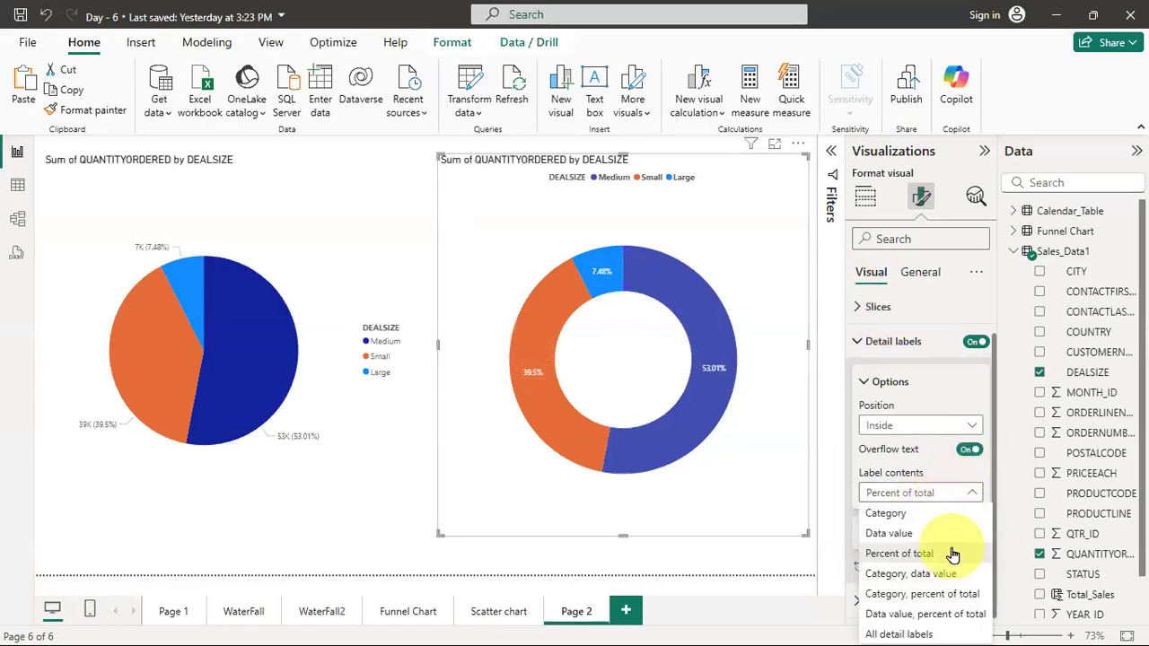
pyautogui.click(933, 627)
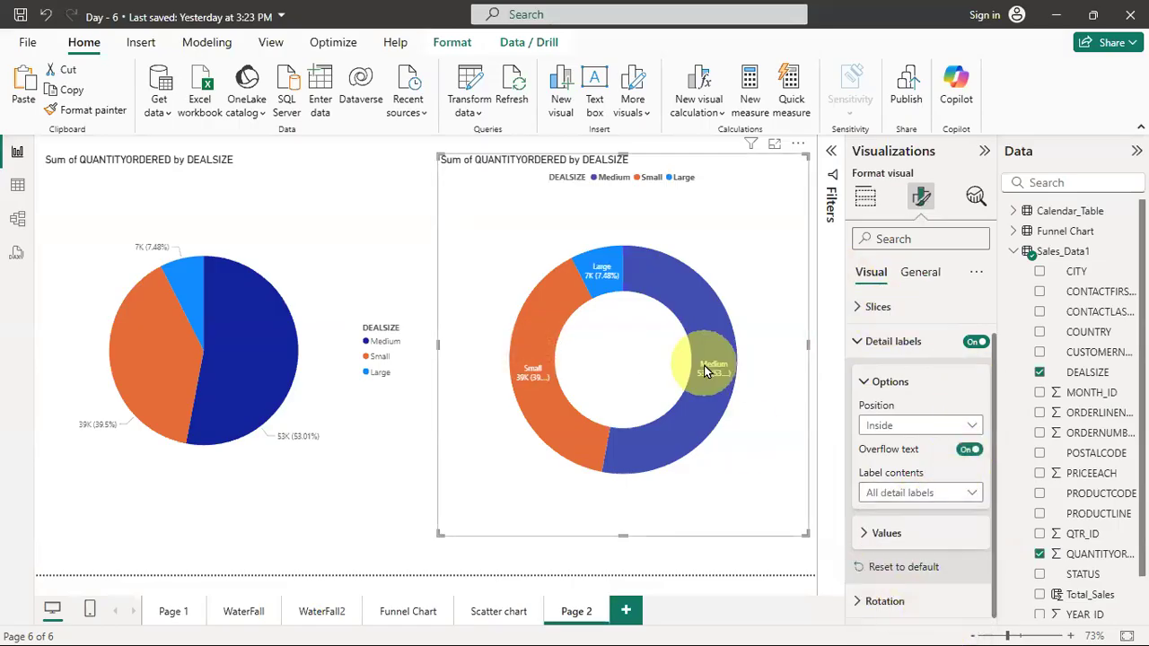
pyautogui.click(940, 496)
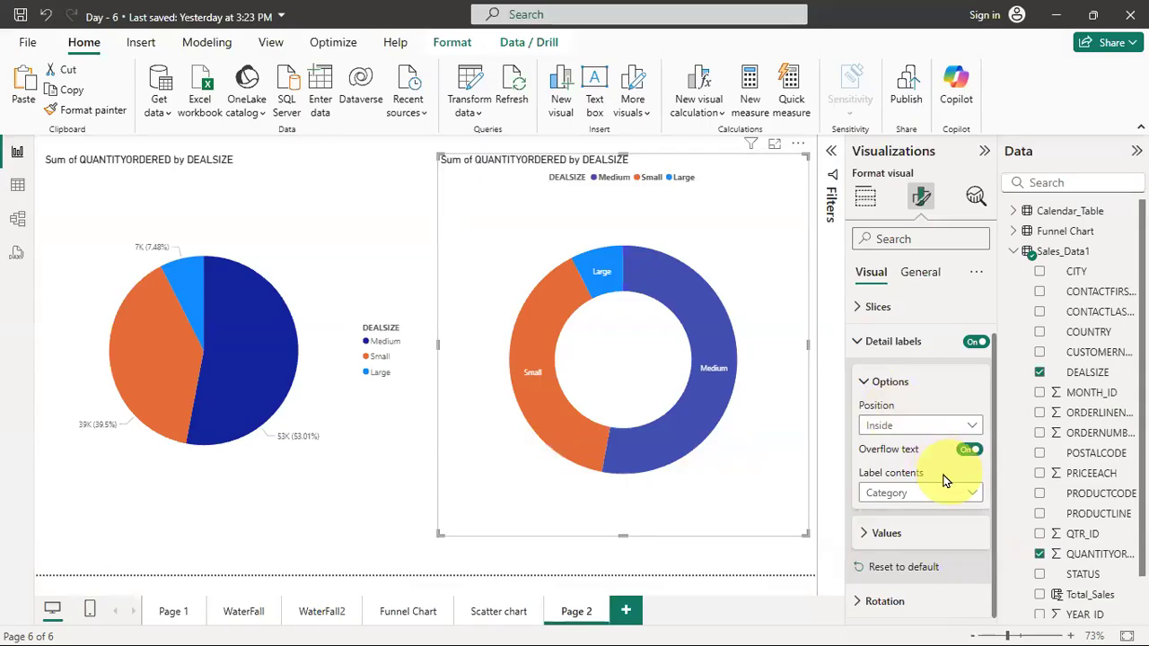
pyautogui.click(934, 427)
pyautogui.click(841, 438)
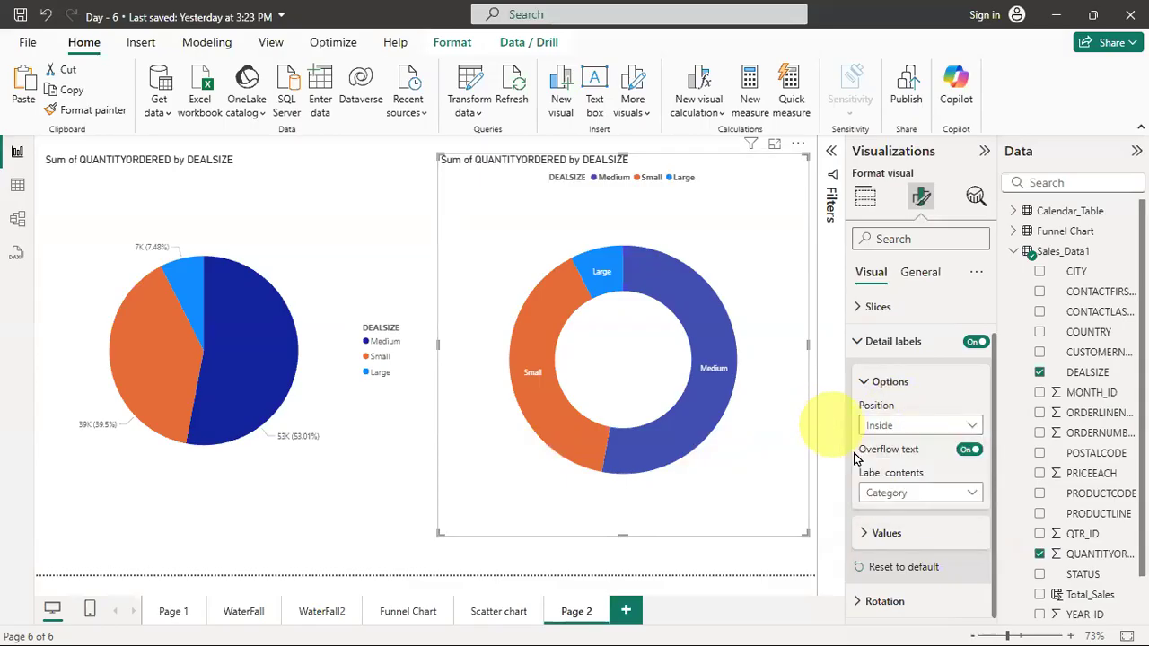
pyautogui.click(938, 494)
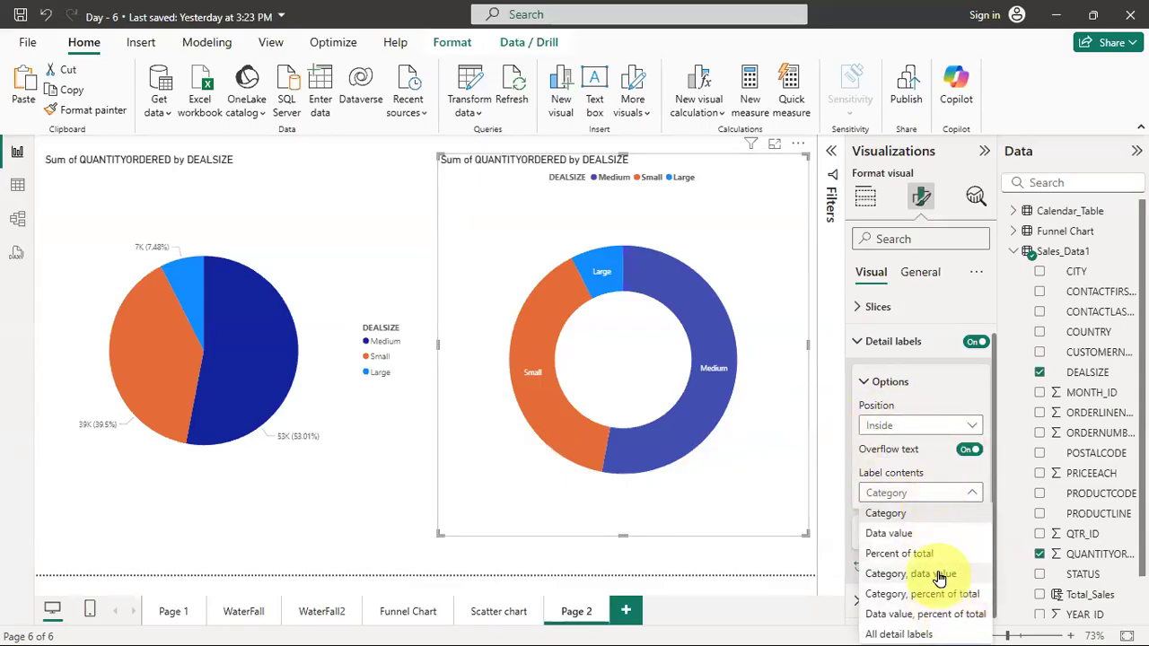
pyautogui.click(934, 554)
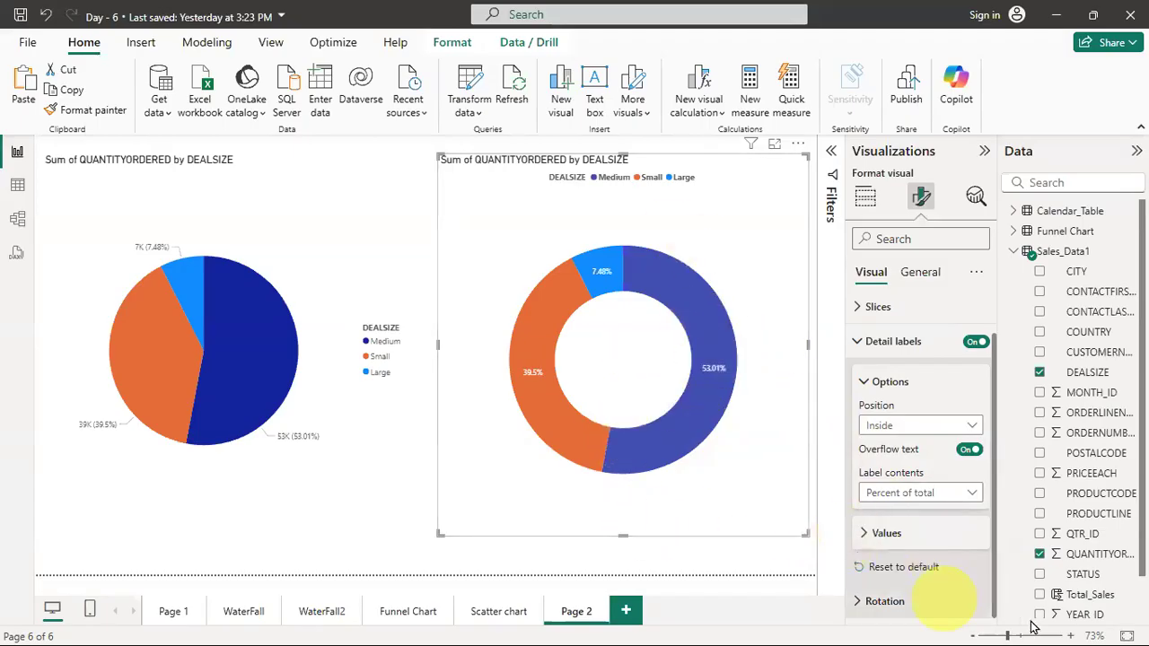
# Set the pie chart's detail labels to the Inside position with Percent of total as their contents.
pyautogui.click(288, 190)
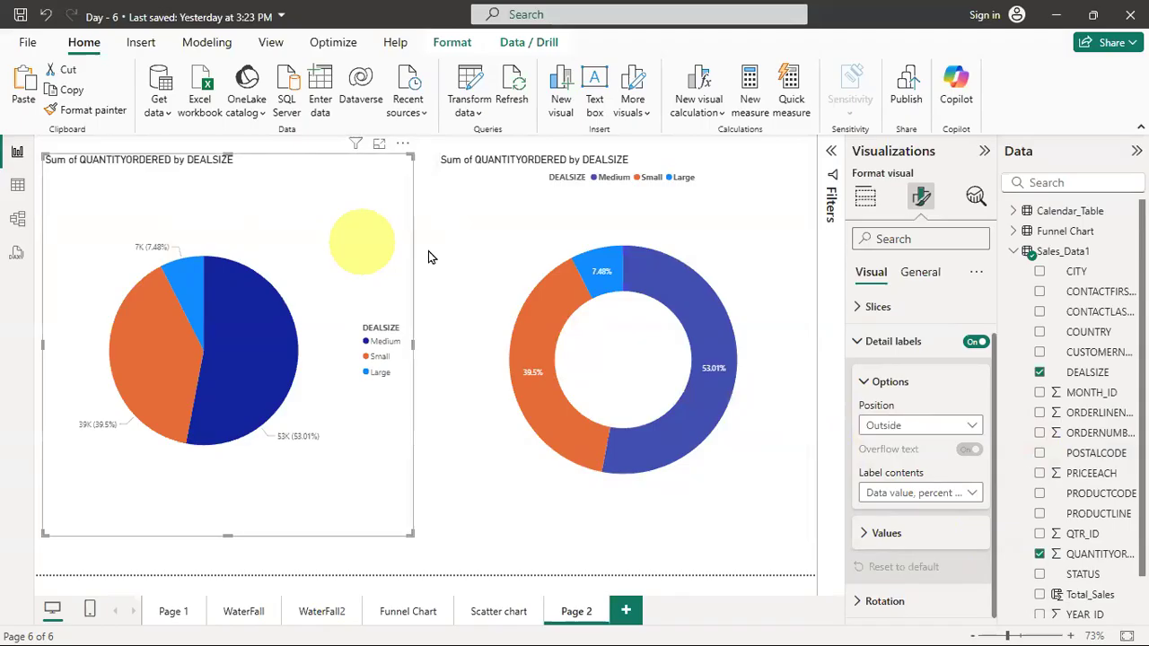
pyautogui.click(929, 426)
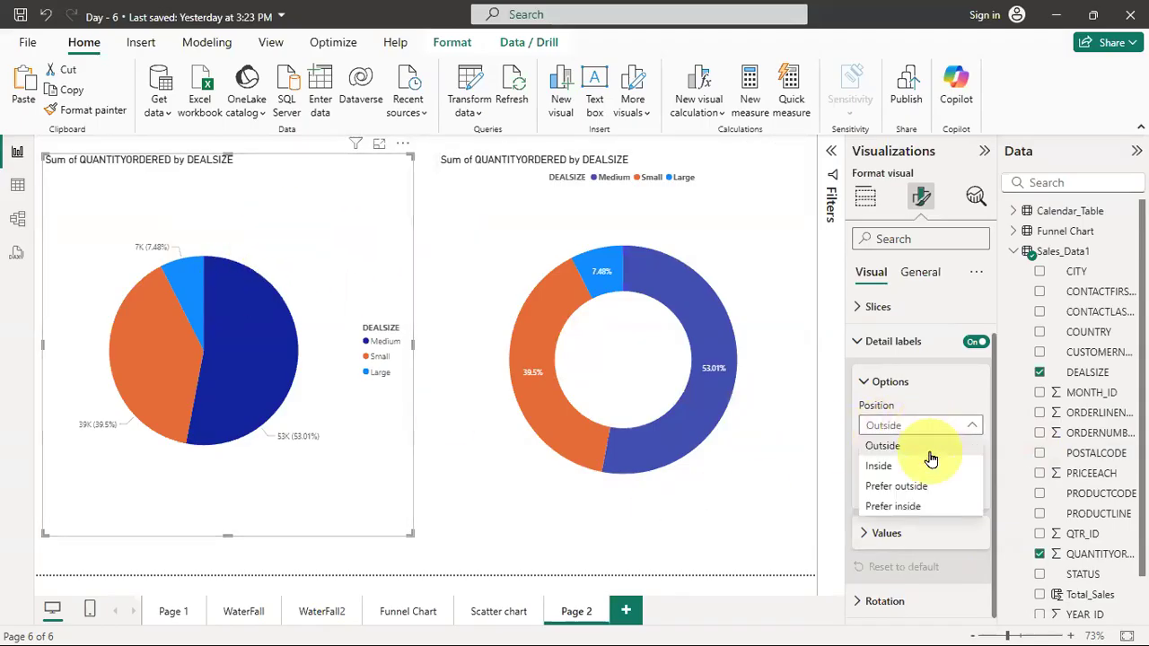
pyautogui.click(938, 467)
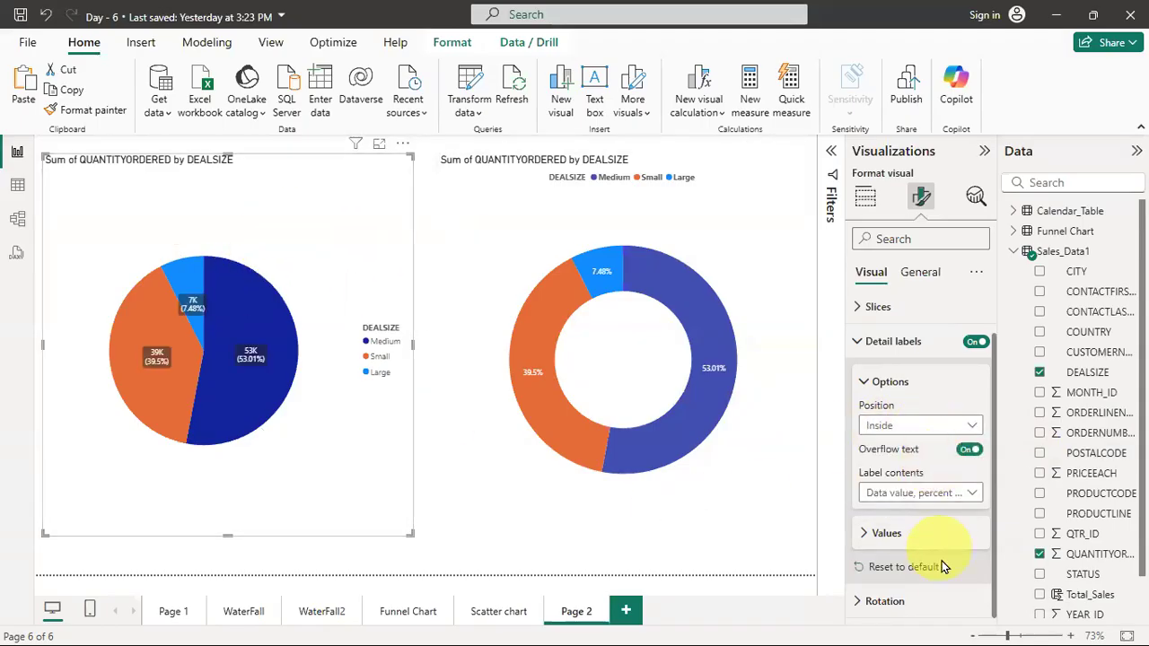
pyautogui.click(955, 493)
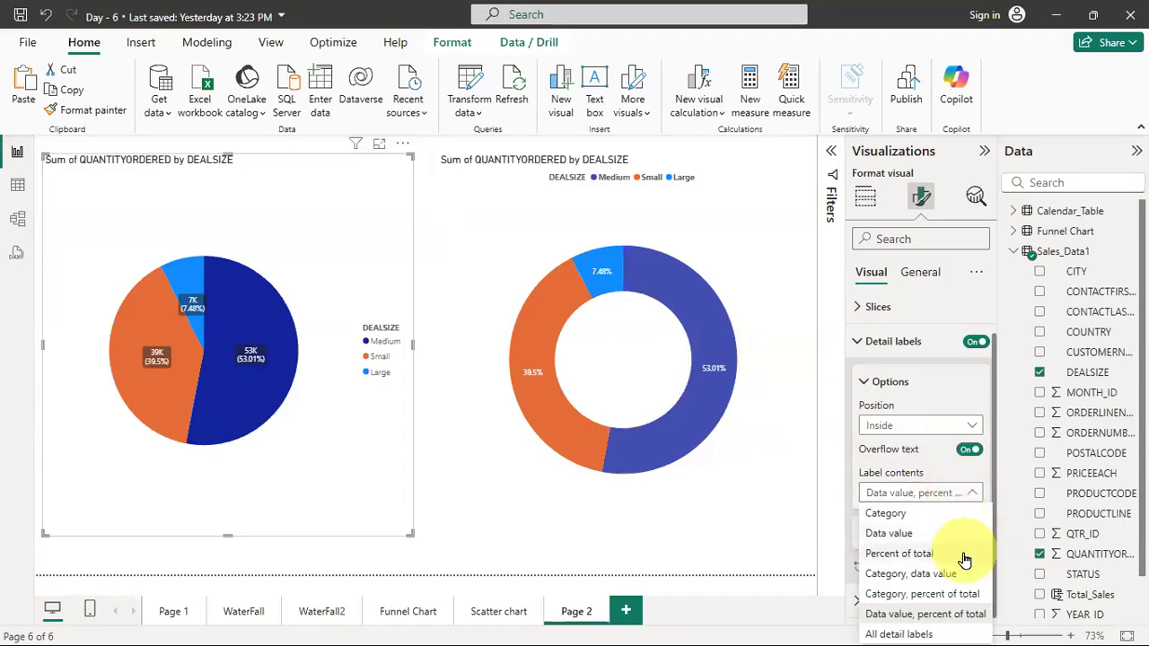
pyautogui.click(963, 553)
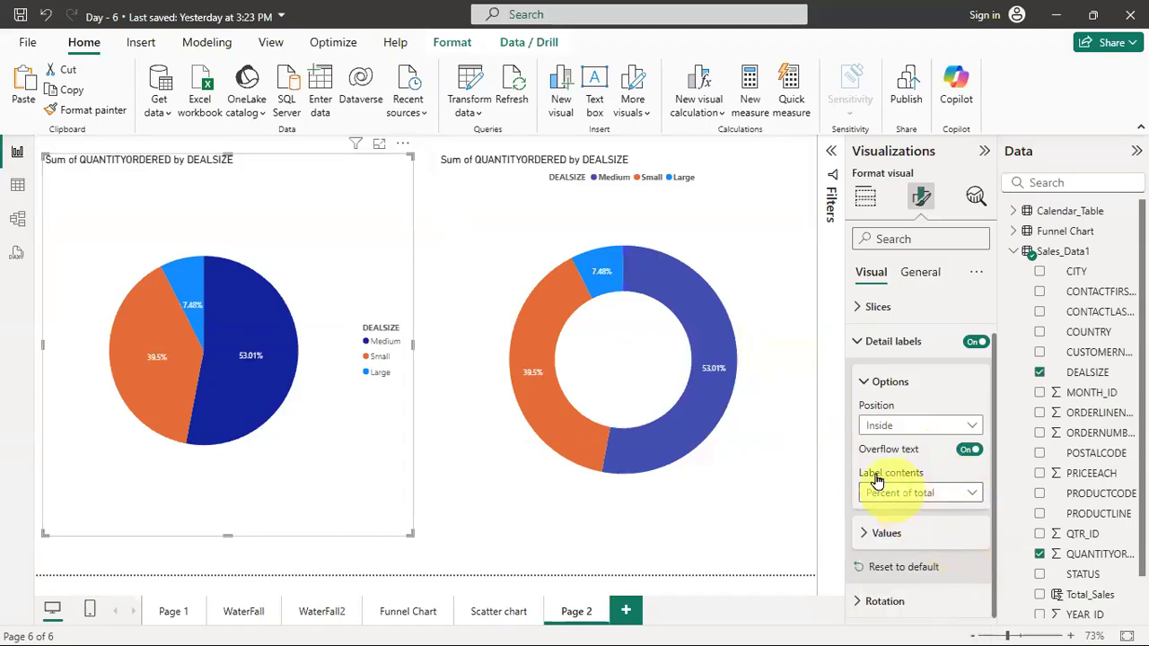
pyautogui.click(891, 307)
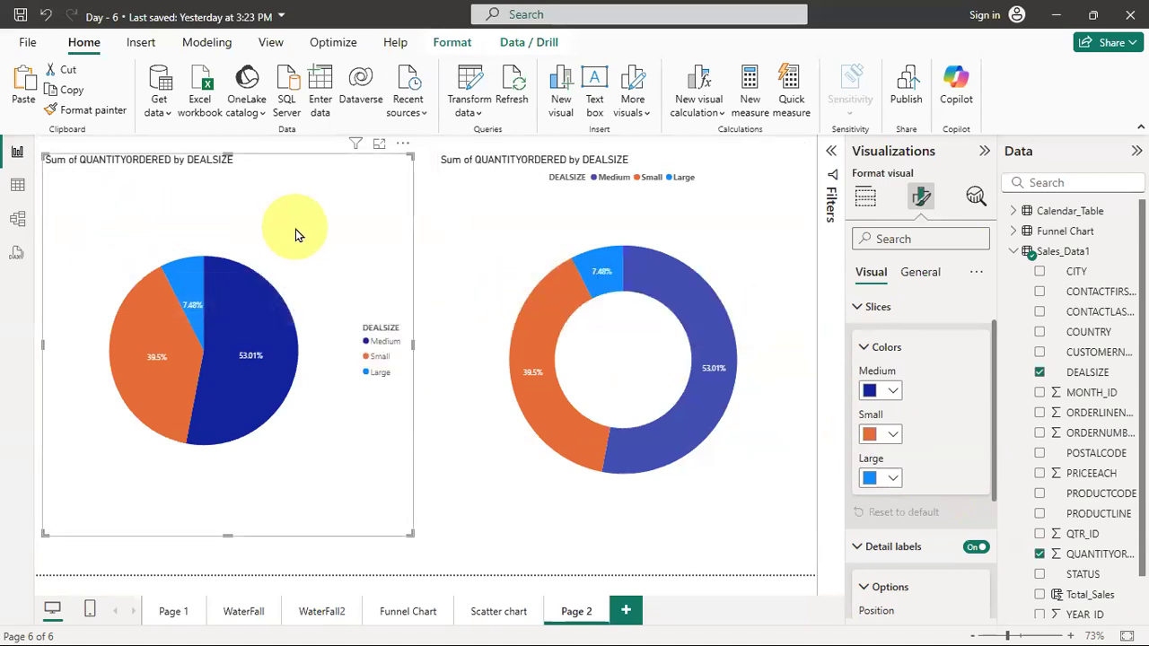
pyautogui.scroll(-1, 977, 399)
pyautogui.scroll(-3, 976, 399)
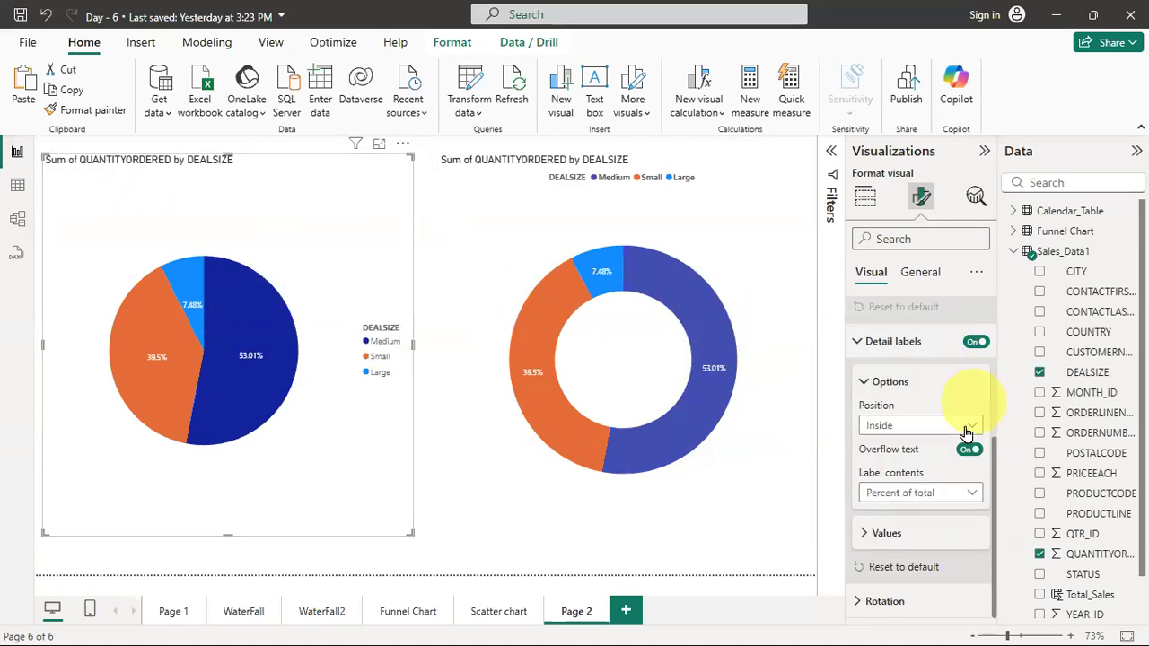
pyautogui.scroll(3, 875, 485)
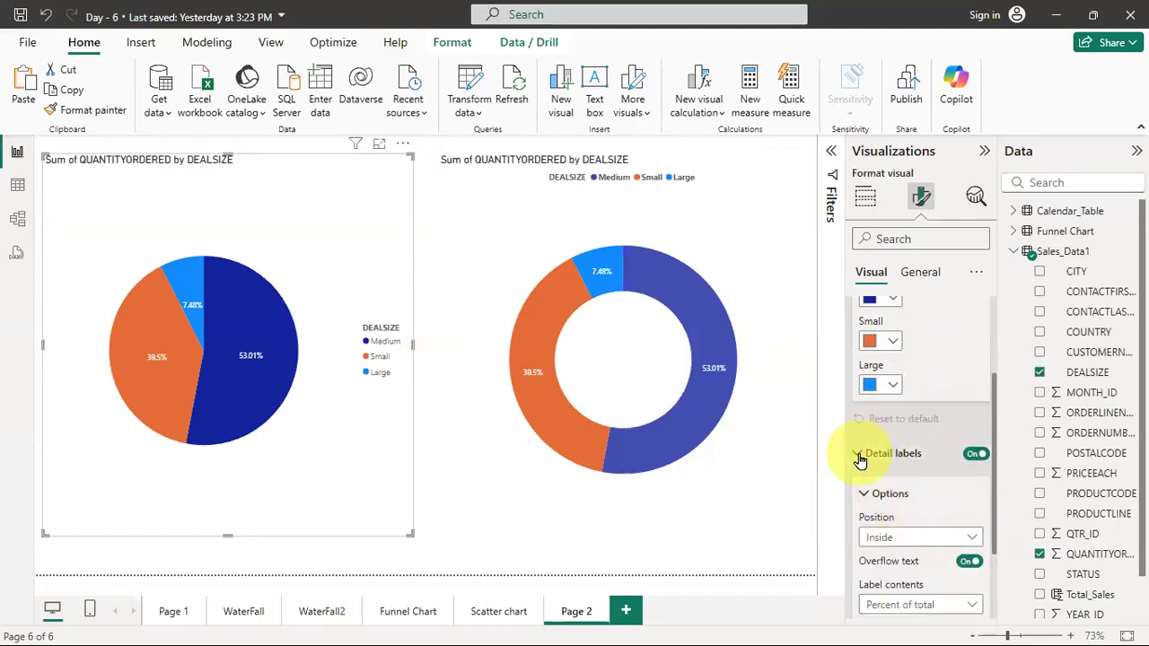
pyautogui.scroll(3, 864, 448)
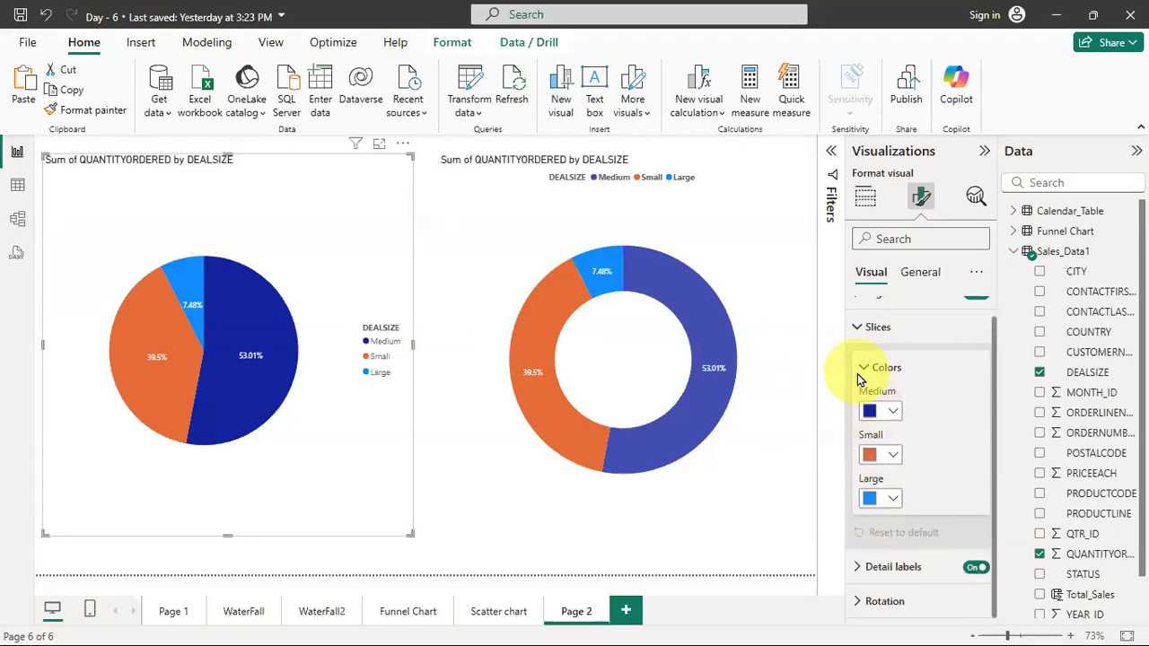
pyautogui.click(857, 374)
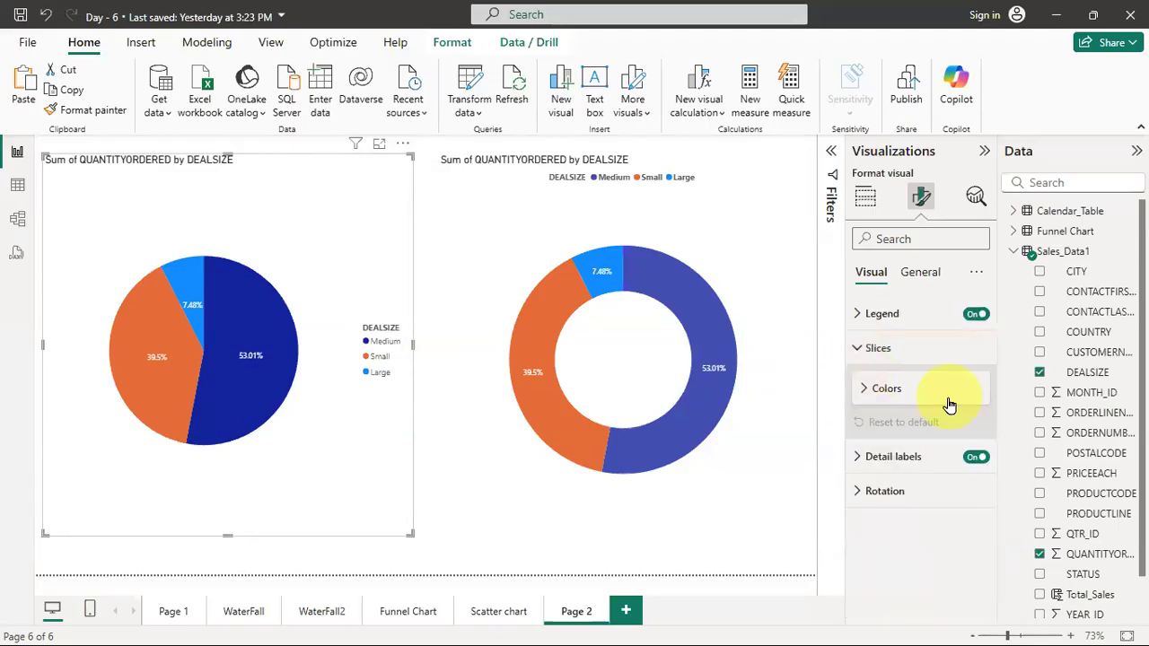
# Rotate the pie chart's slices to 292° and the donut chart's slices to 19°.
pyautogui.click(864, 495)
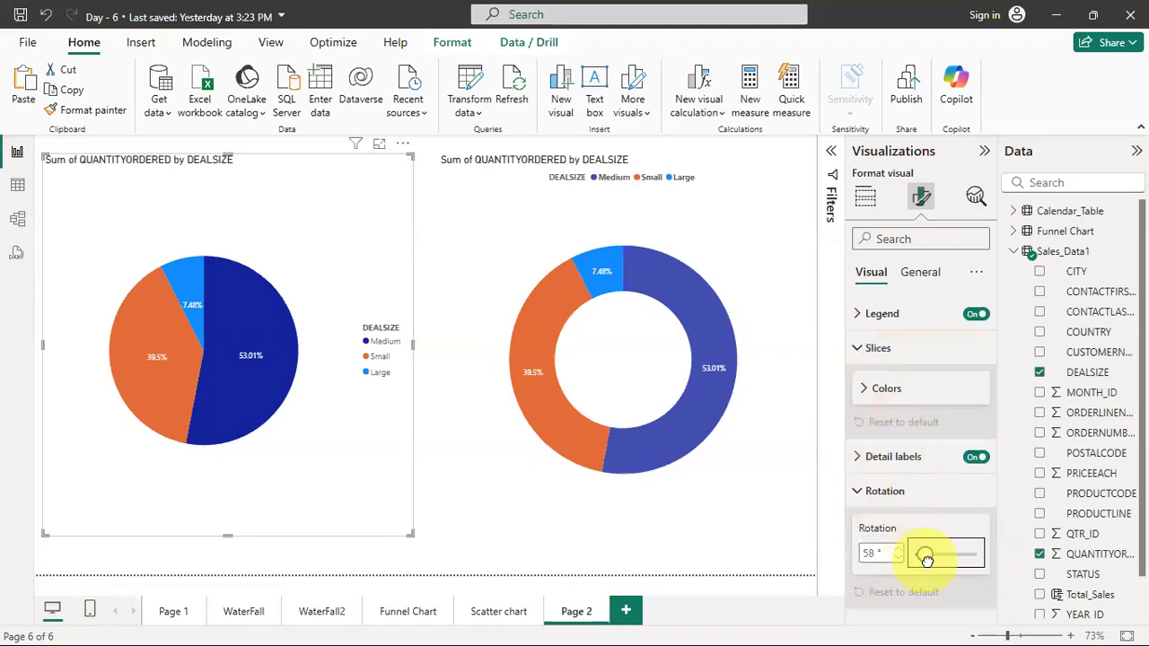
pyautogui.moveTo(929, 560); pyautogui.dragTo(965, 565)
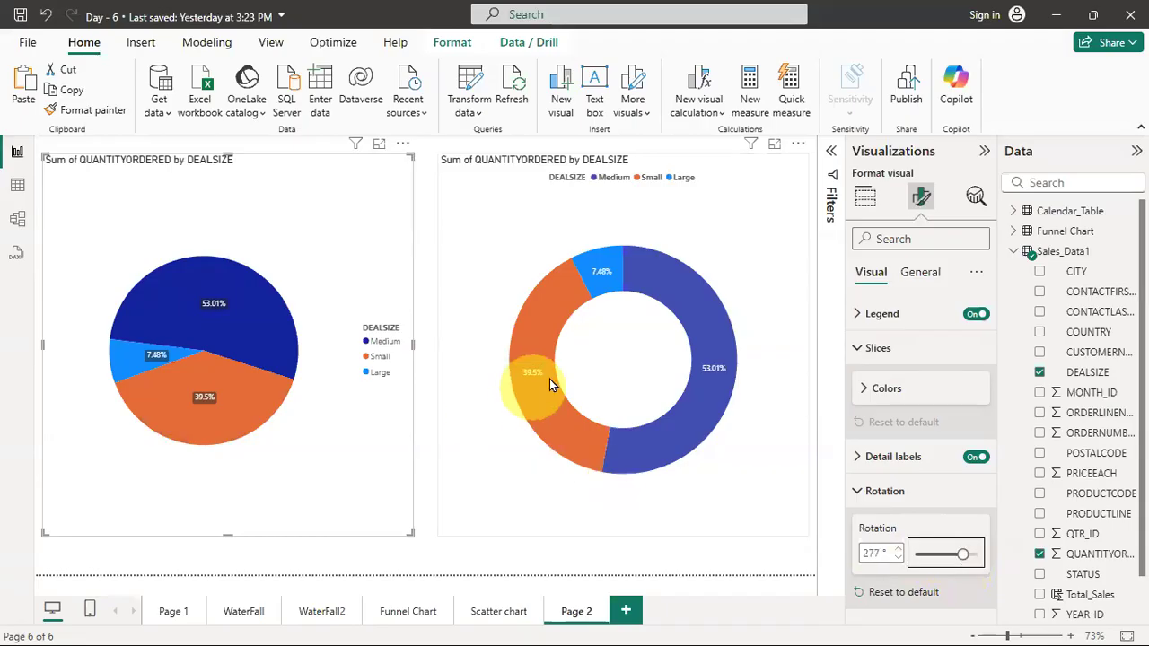
pyautogui.click(637, 378)
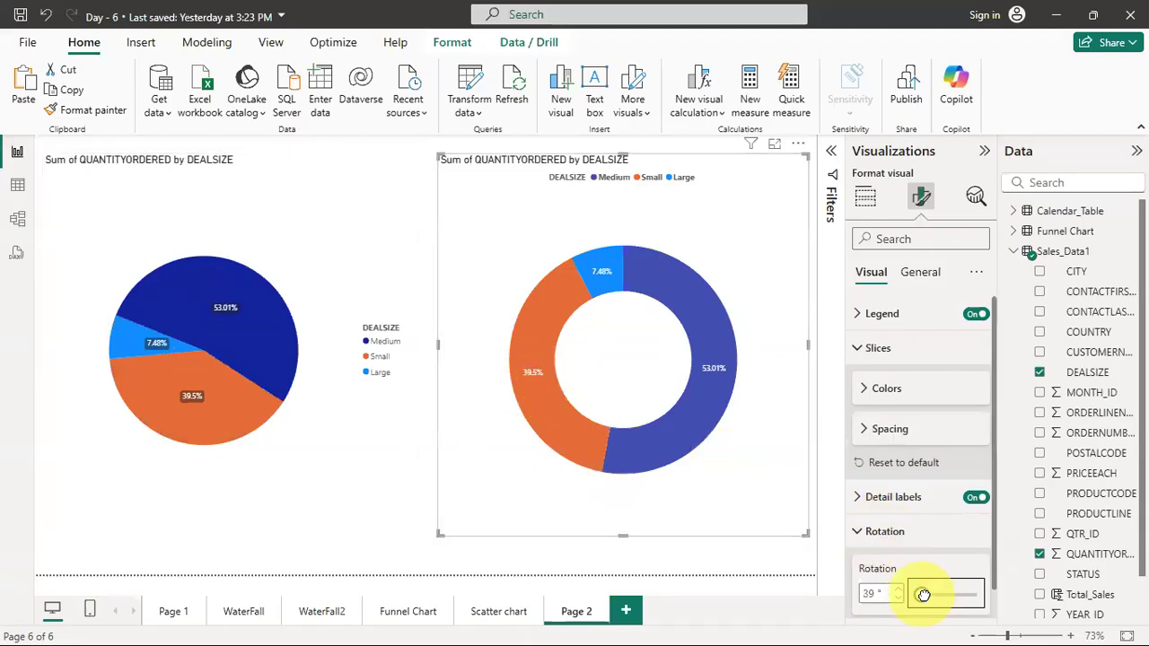
pyautogui.moveTo(932, 595)
pyautogui.mouseDown()
pyautogui.moveTo(954, 595)
pyautogui.moveTo(914, 597)
pyautogui.mouseUp()
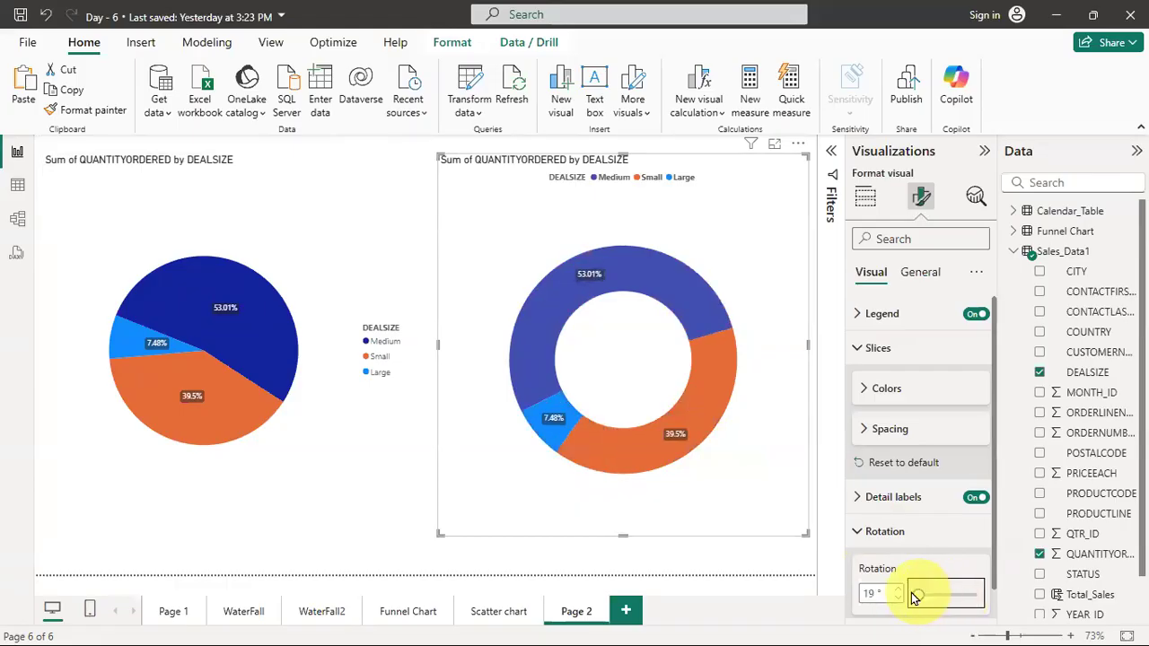
# Examine cross-highlighting between the two charts using the pie's slices and the Small entry in the donut's legend, and clear the highlight.
pyautogui.click(312, 271)
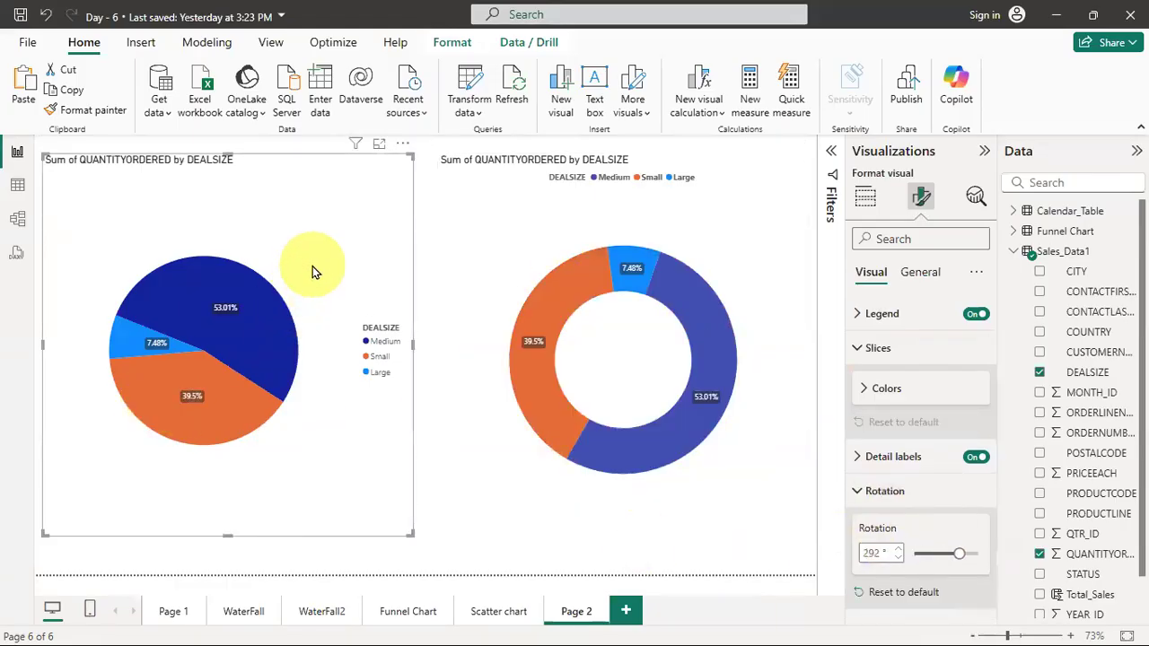
pyautogui.click(274, 294)
pyautogui.click(144, 382)
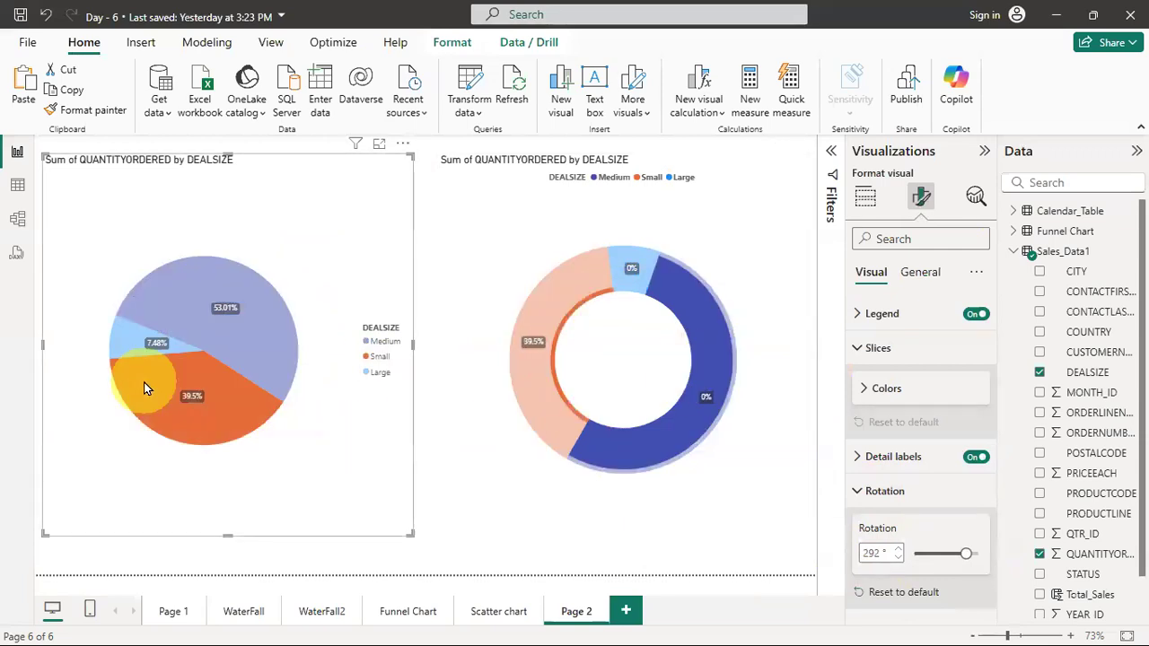
pyautogui.click(118, 343)
pyautogui.click(199, 278)
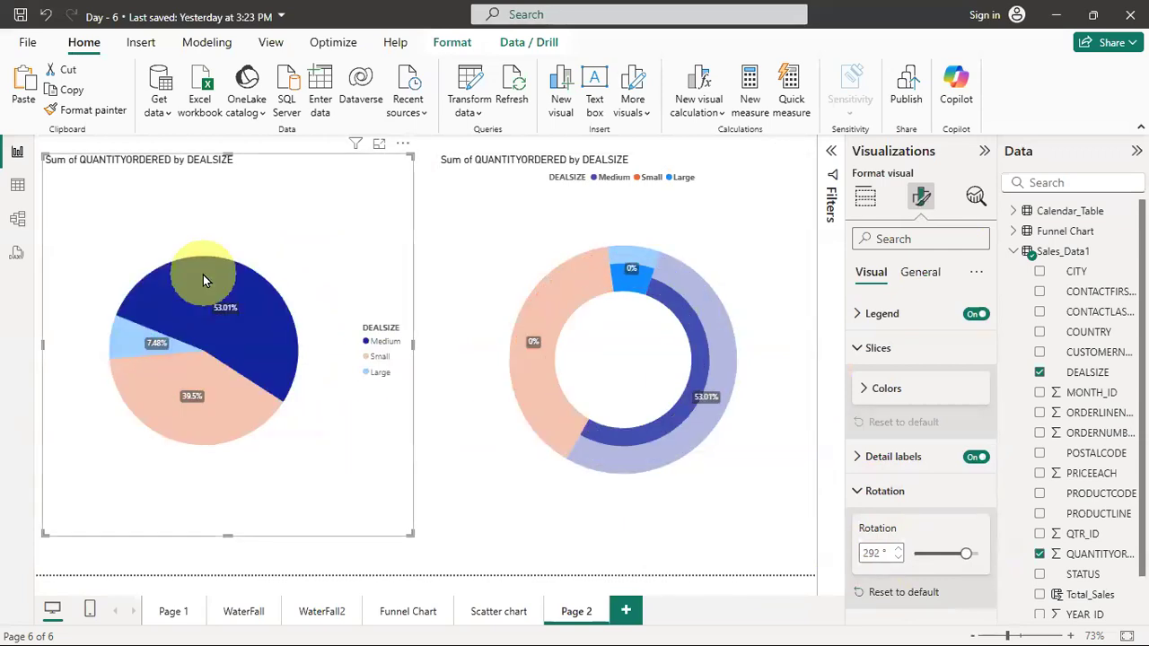
pyautogui.click(265, 411)
pyautogui.click(170, 349)
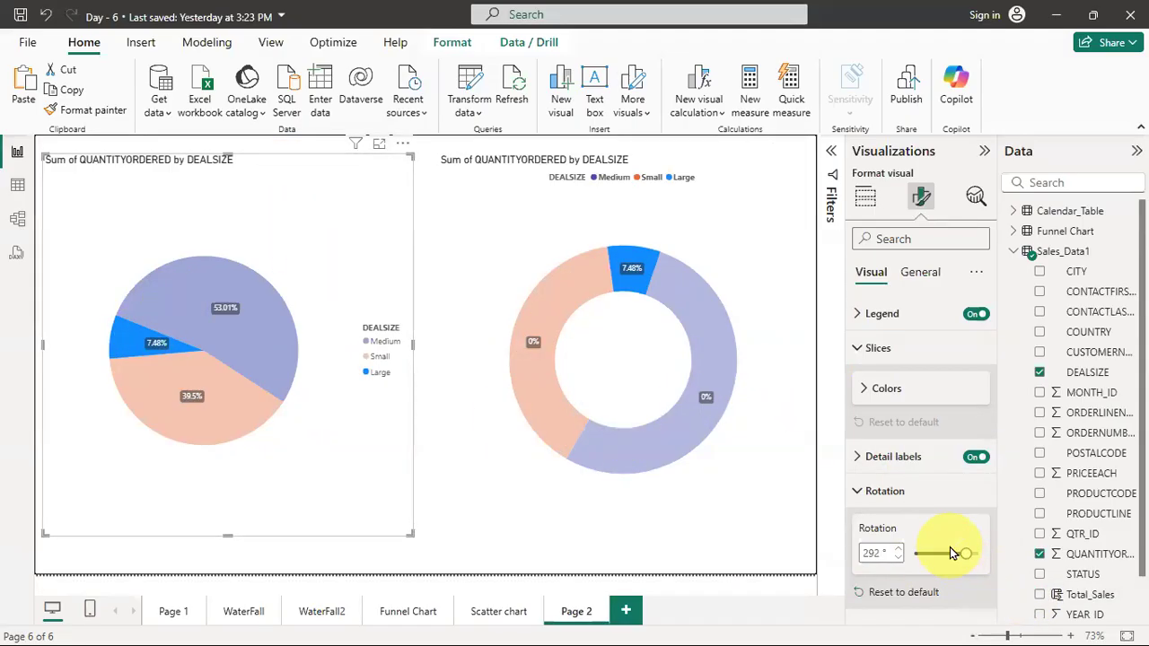
pyautogui.click(721, 227)
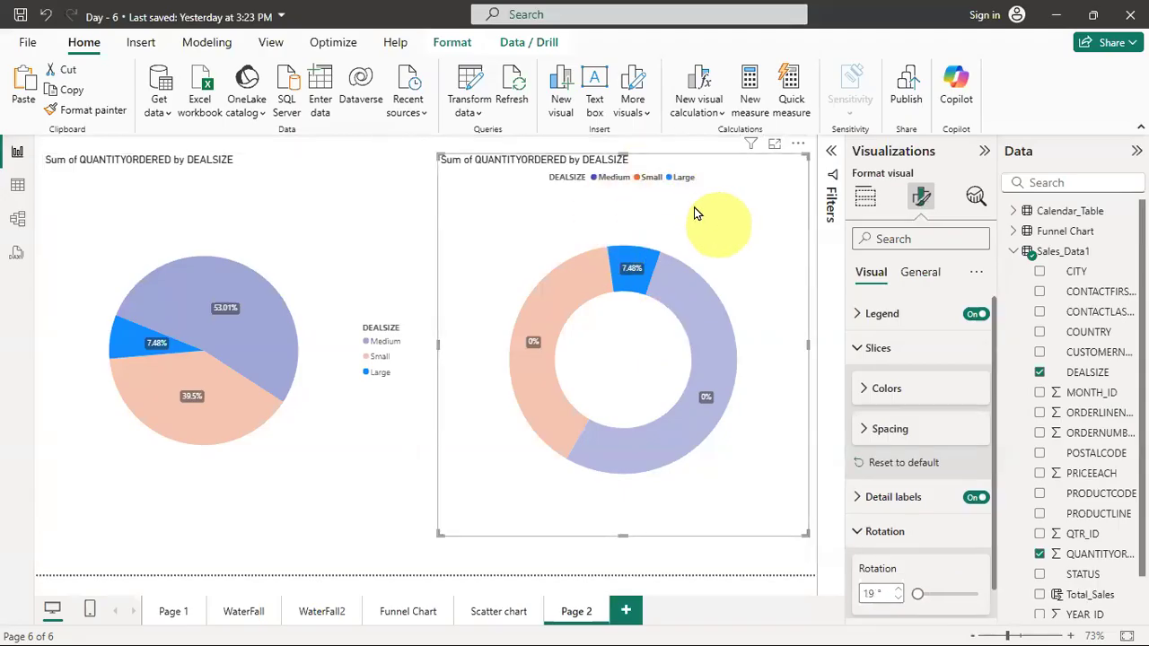
pyautogui.click(648, 177)
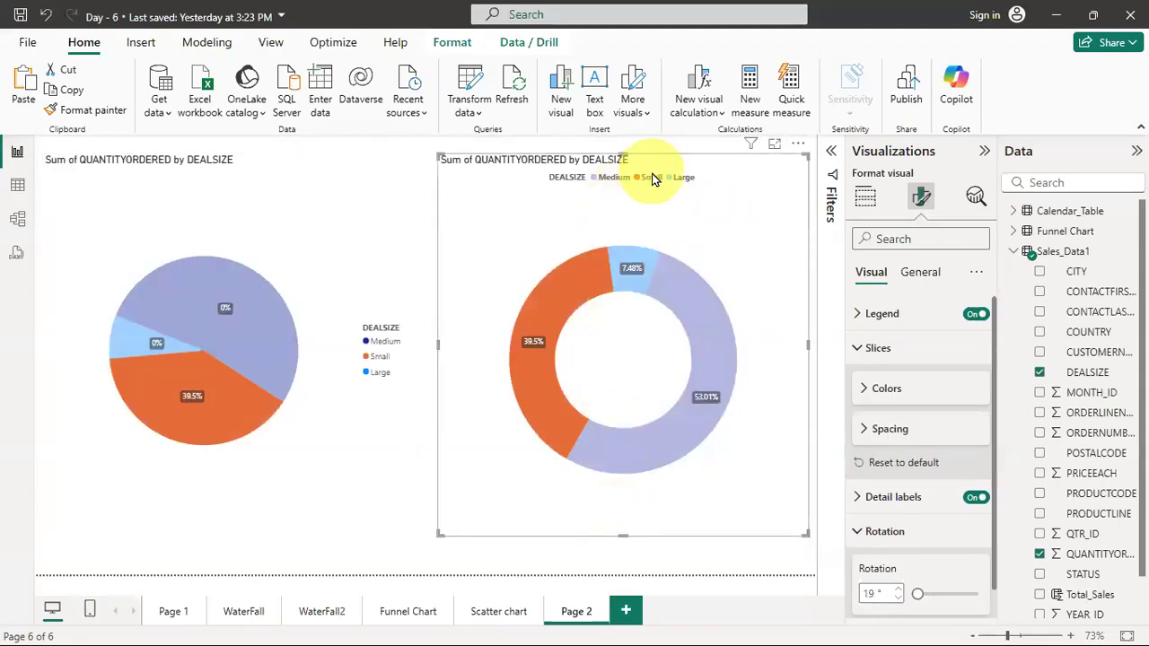
pyautogui.click(650, 177)
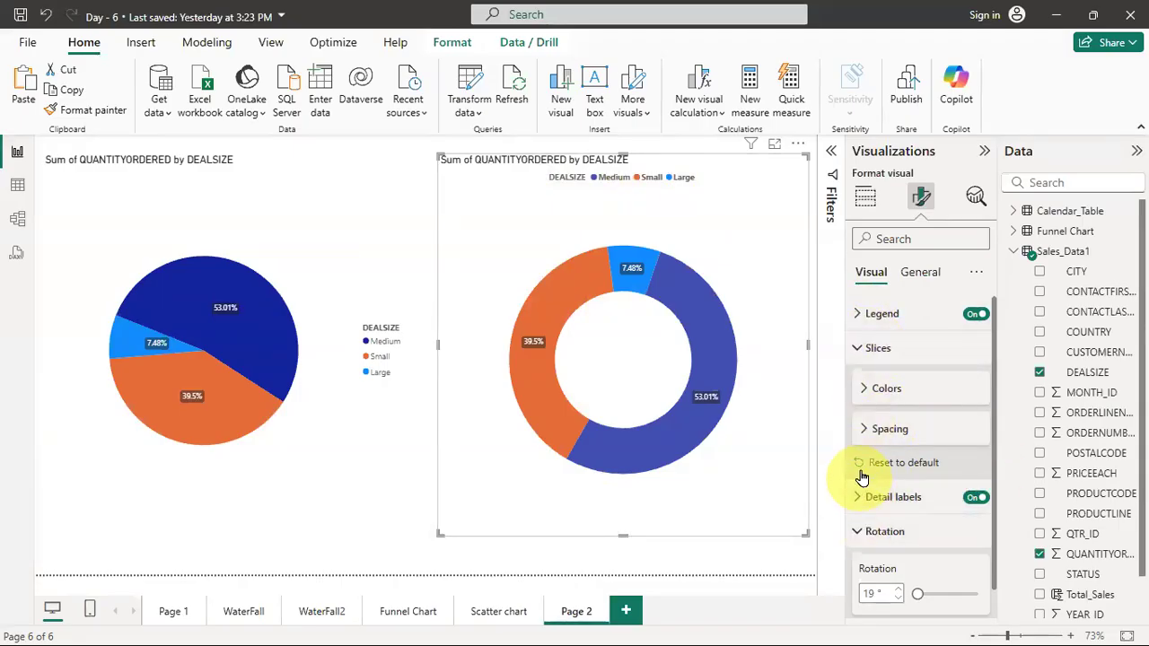
# Collapse the donut chart's rotation and slice settings, and turn off the titles of both charts.
pyautogui.click(865, 537)
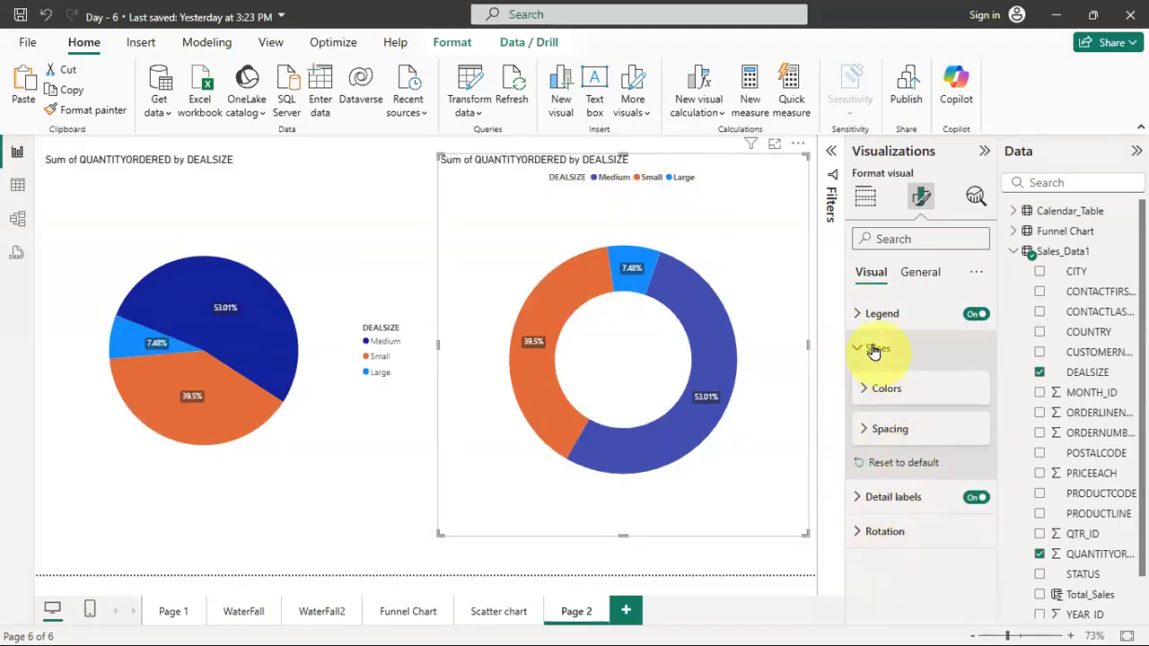
pyautogui.click(867, 354)
pyautogui.click(920, 270)
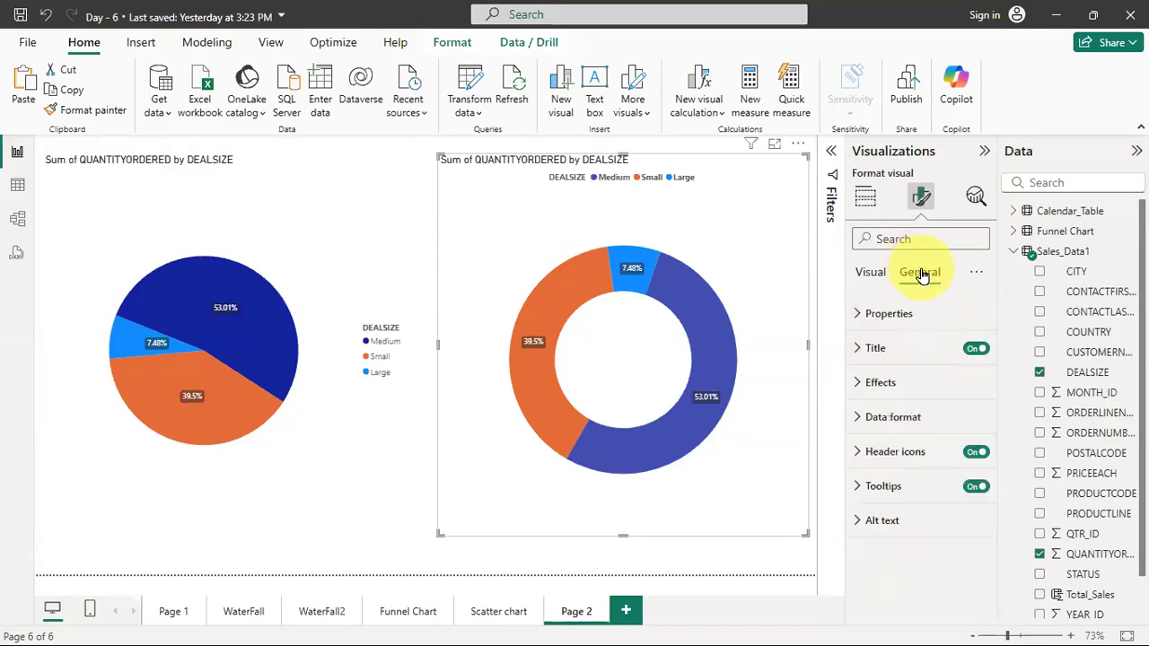
pyautogui.click(976, 350)
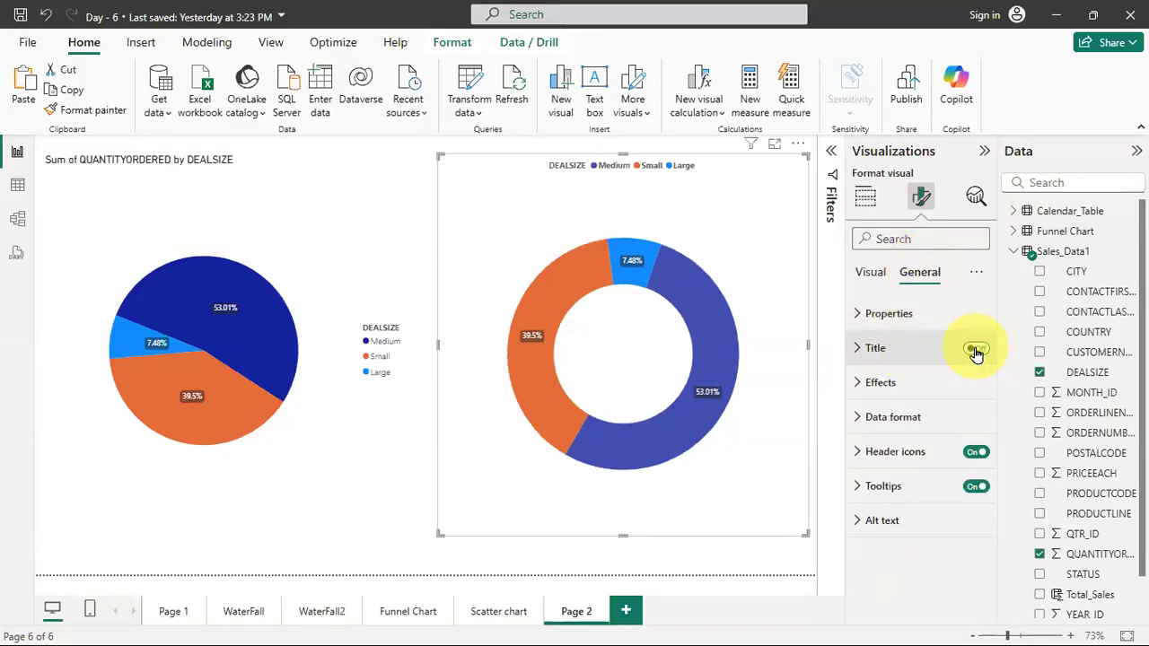
pyautogui.click(333, 234)
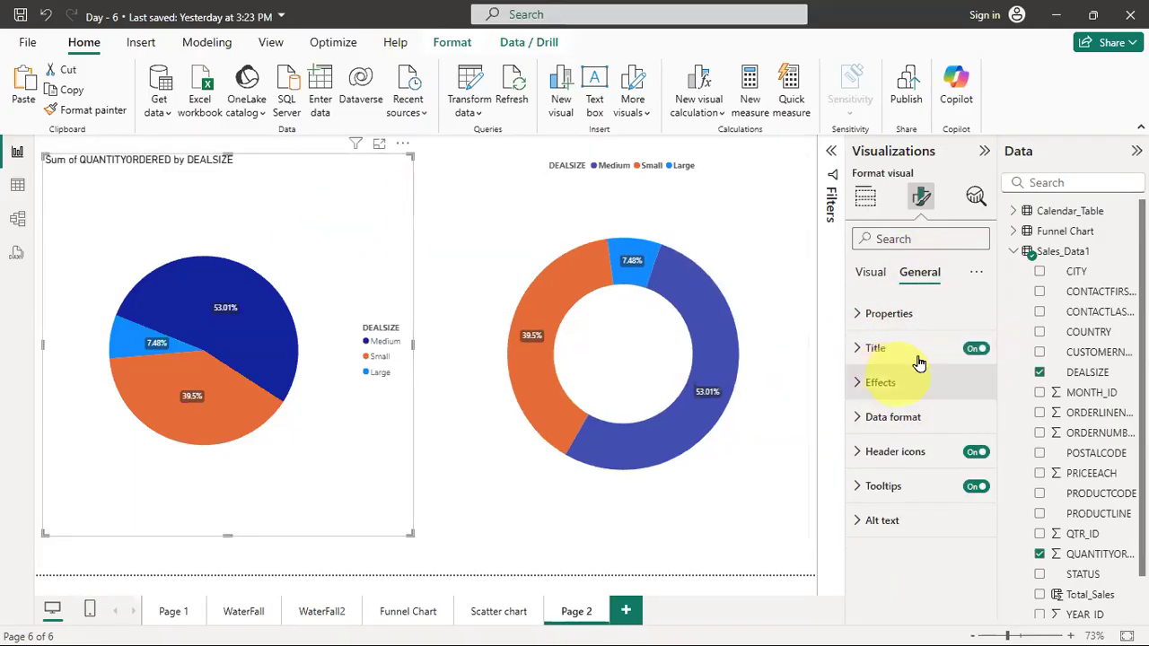
pyautogui.click(977, 351)
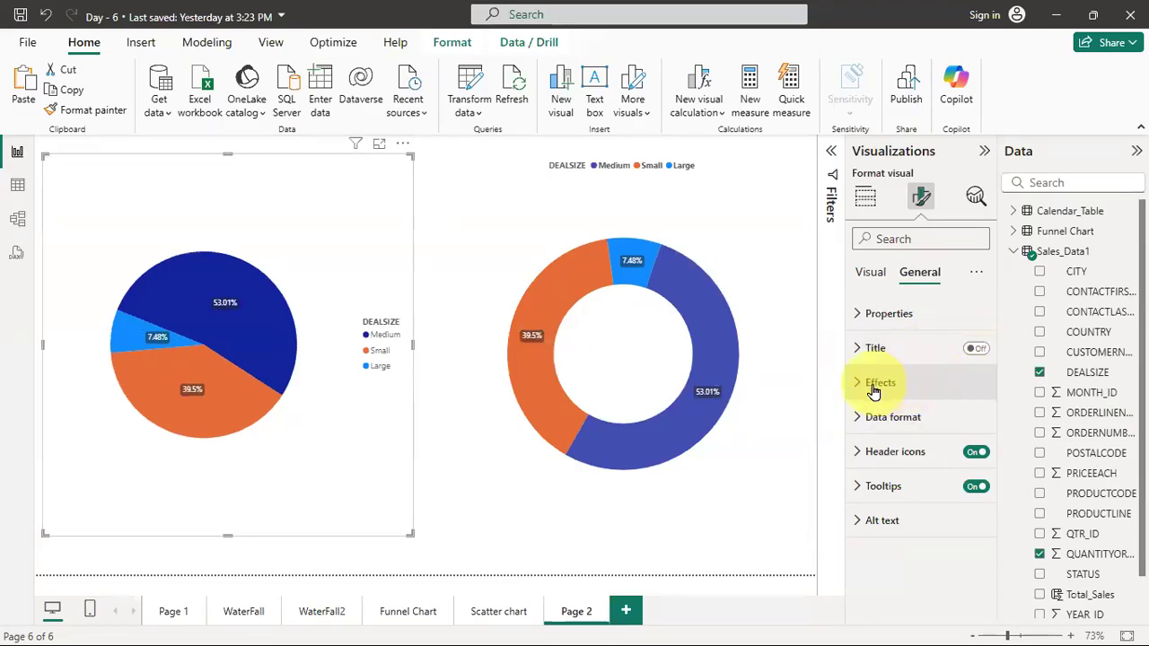
# Turn off the pie chart's header icons and check the tooltips on its slices.
pyautogui.click(976, 453)
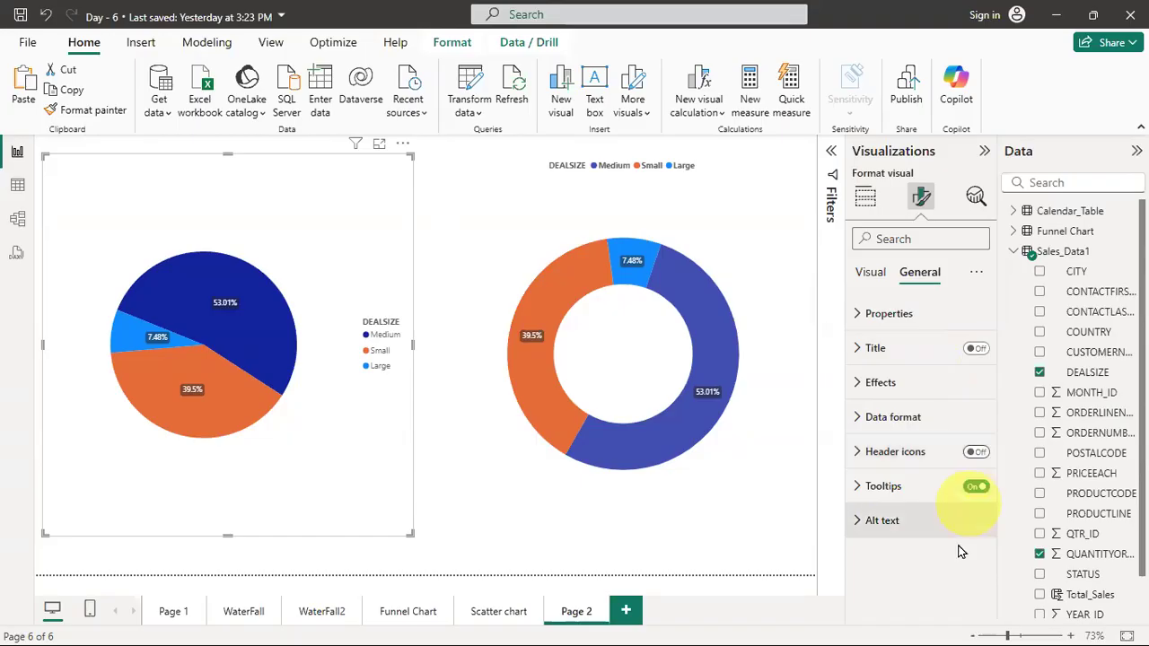
pyautogui.click(979, 486)
pyautogui.moveTo(250, 321)
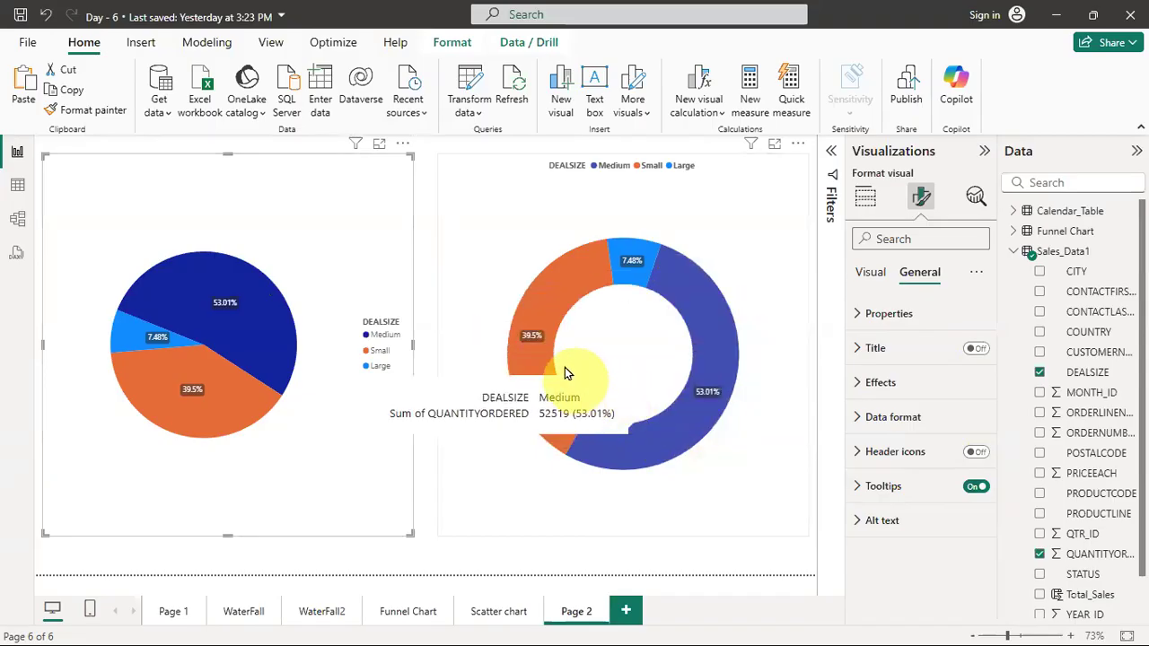
# Check the pie chart's alt text setting, and try a height of 635 before shortening the chart's frame from its lower edge.
pyautogui.click(860, 523)
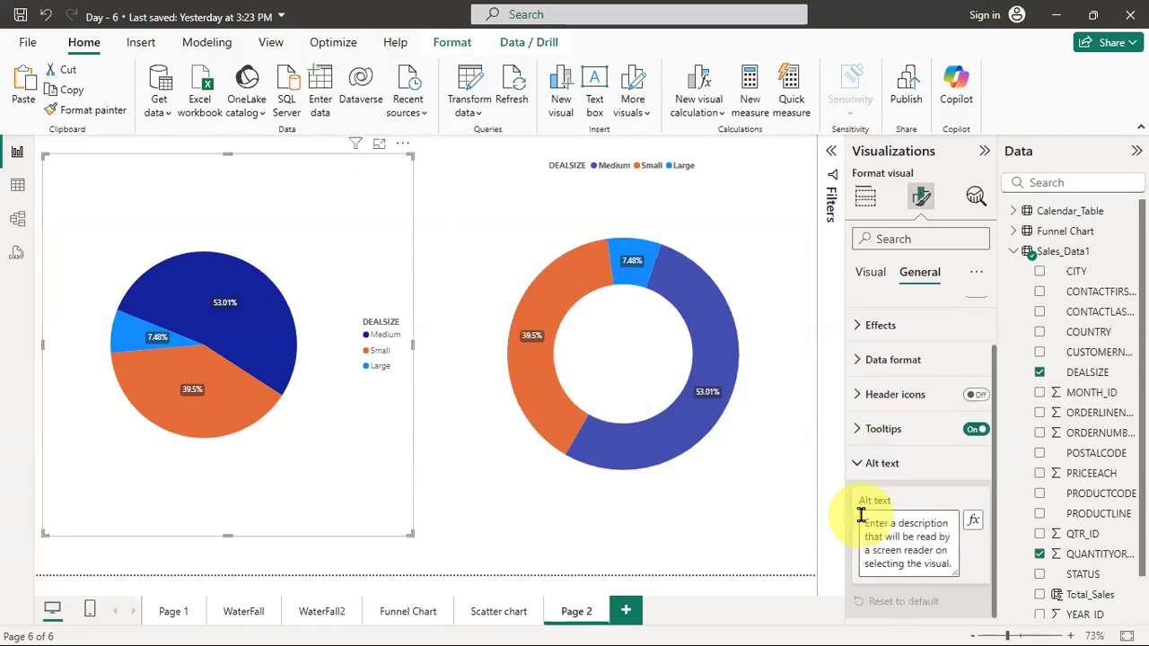
pyautogui.click(856, 467)
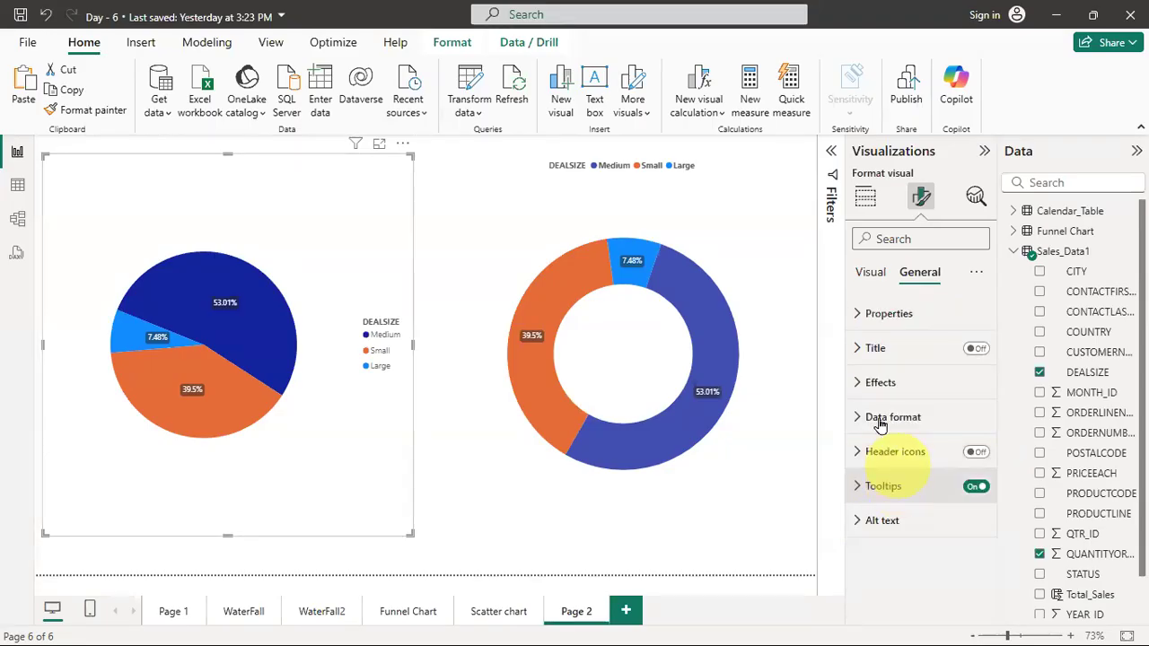
pyautogui.click(861, 314)
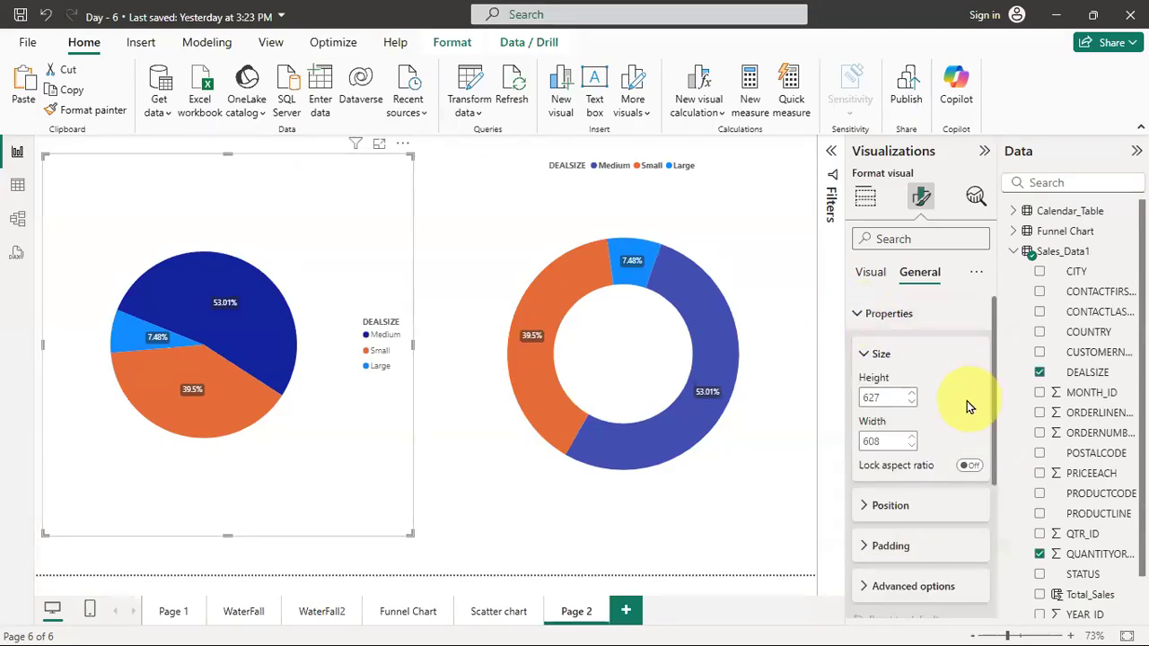
pyautogui.click(911, 393)
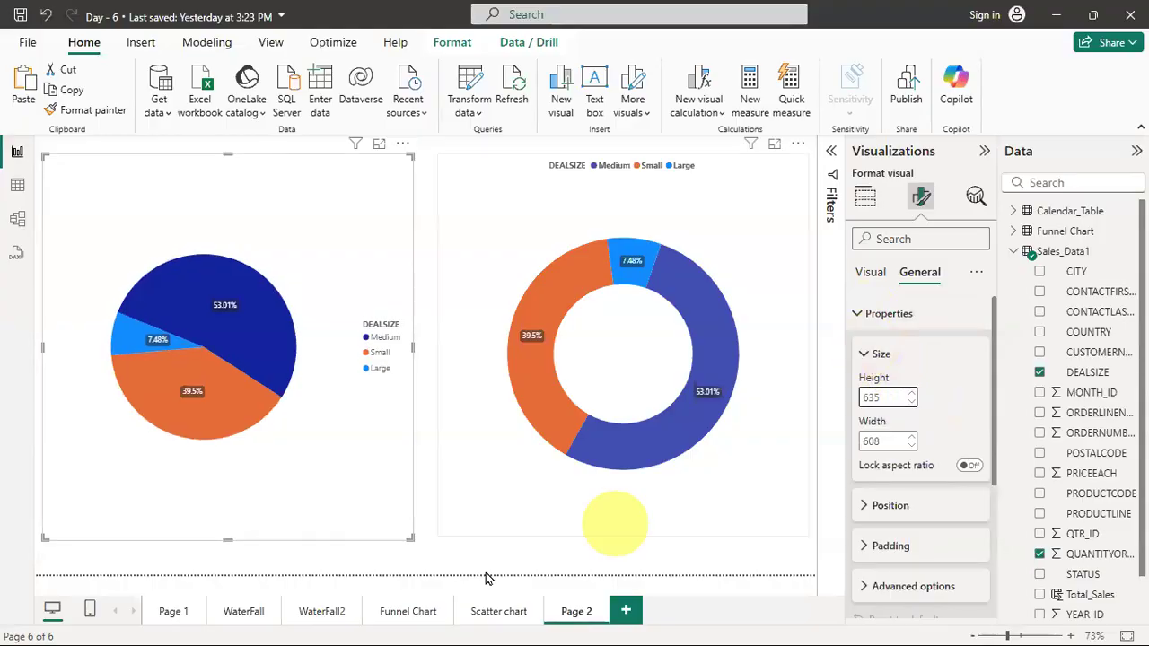
pyautogui.moveTo(227, 539); pyautogui.dragTo(248, 497)
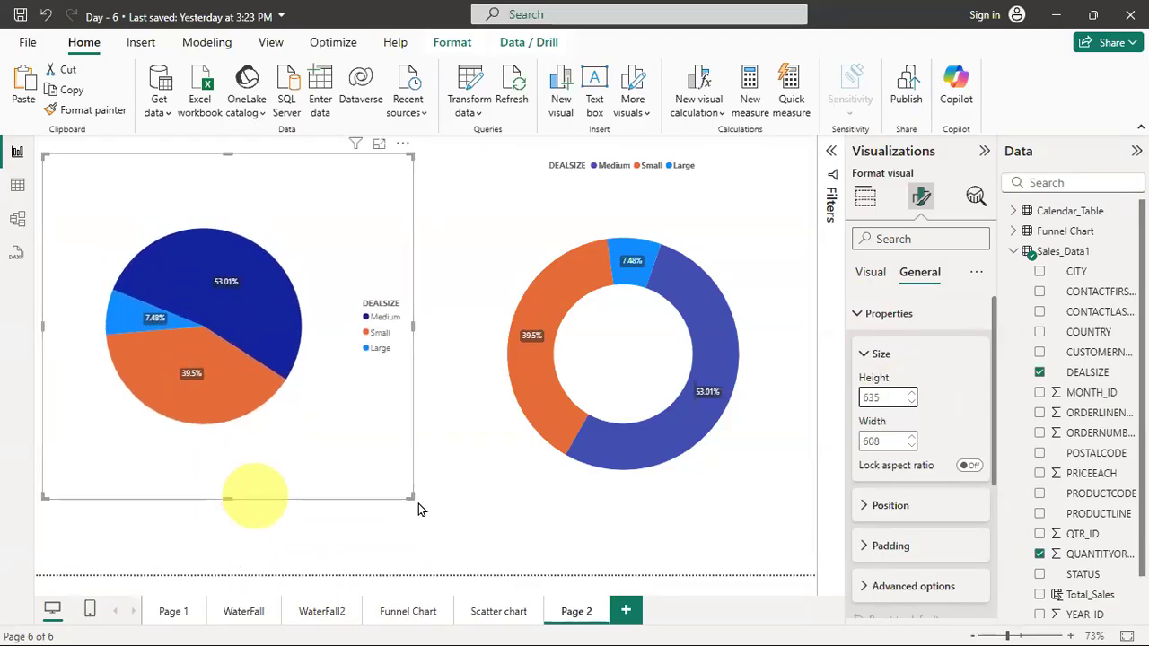
pyautogui.click(860, 356)
pyautogui.click(857, 314)
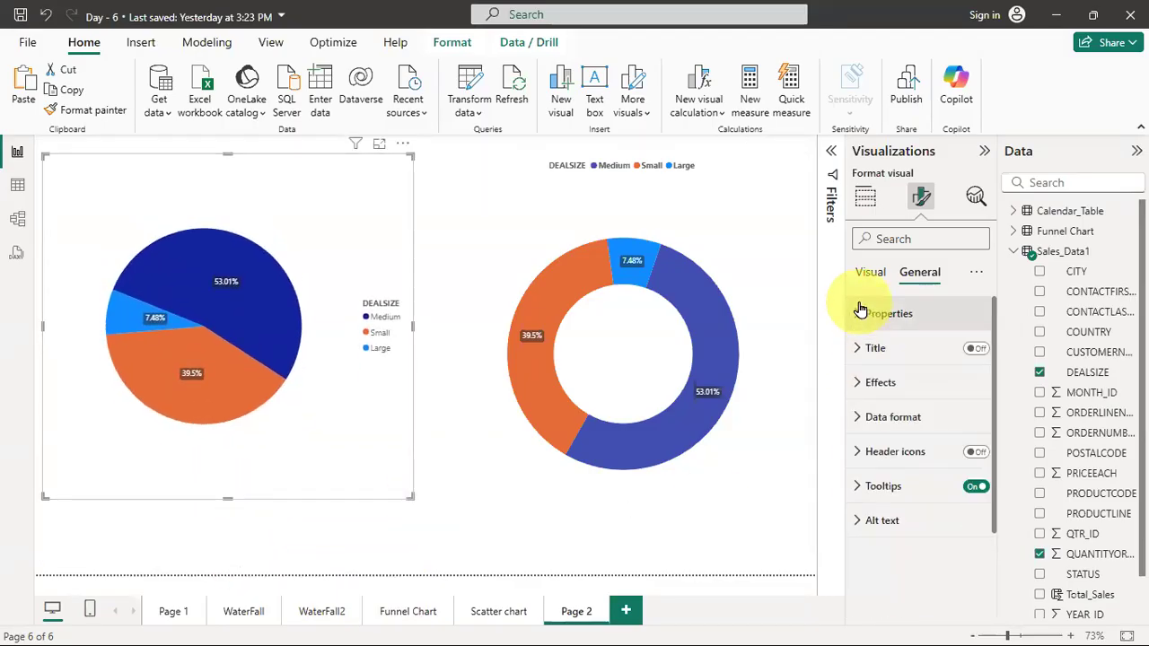
# Set the background color in the pie chart's effects to the light blue among the recent colors.
pyautogui.click(860, 381)
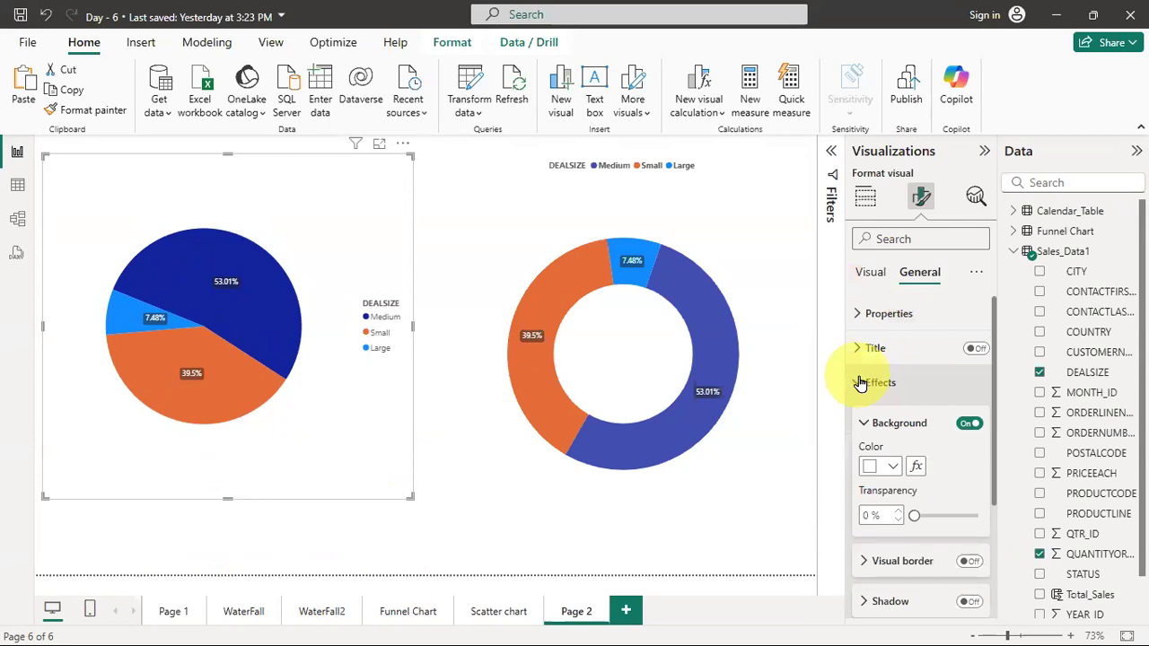
pyautogui.scroll(-2, 963, 378)
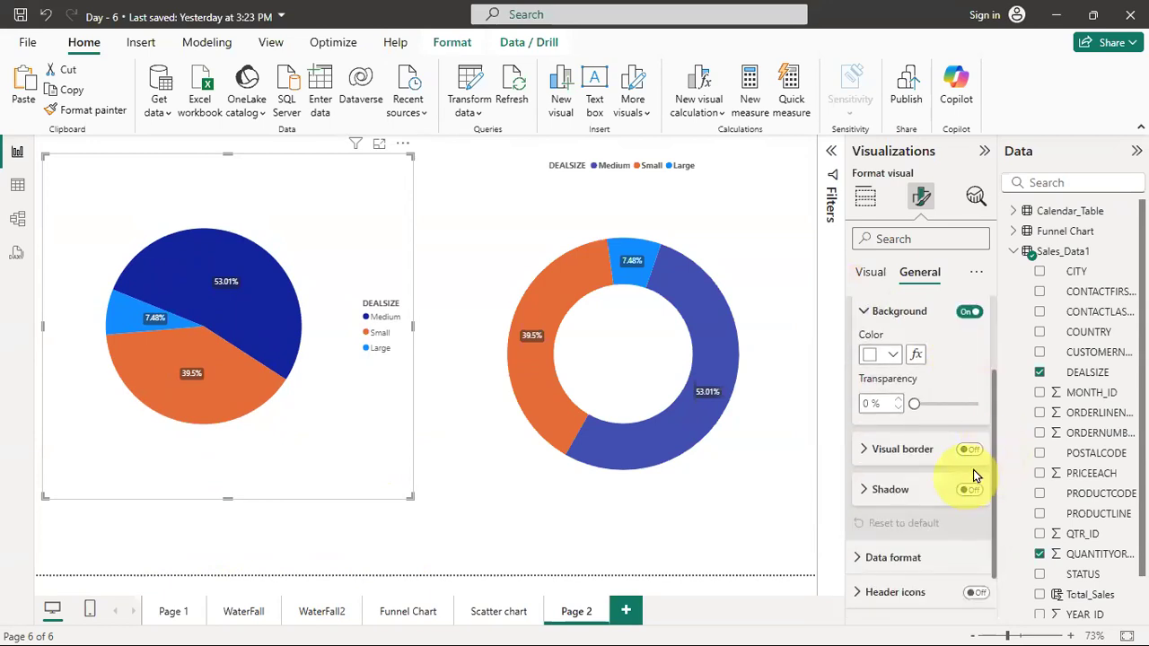
pyautogui.click(892, 355)
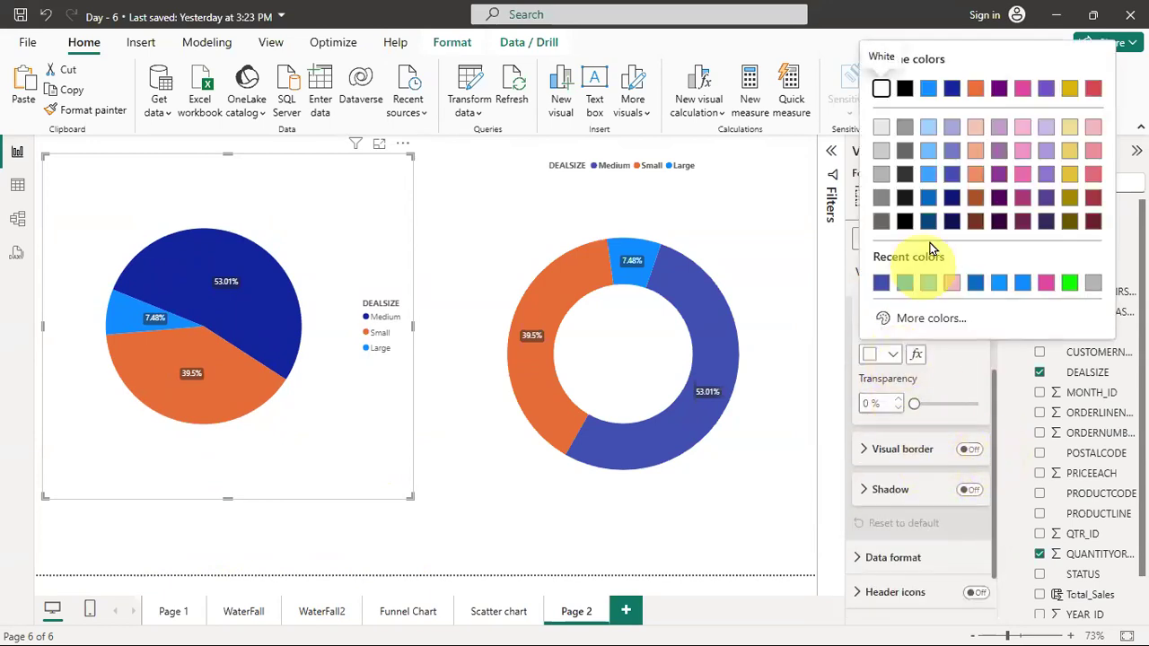
pyautogui.click(903, 284)
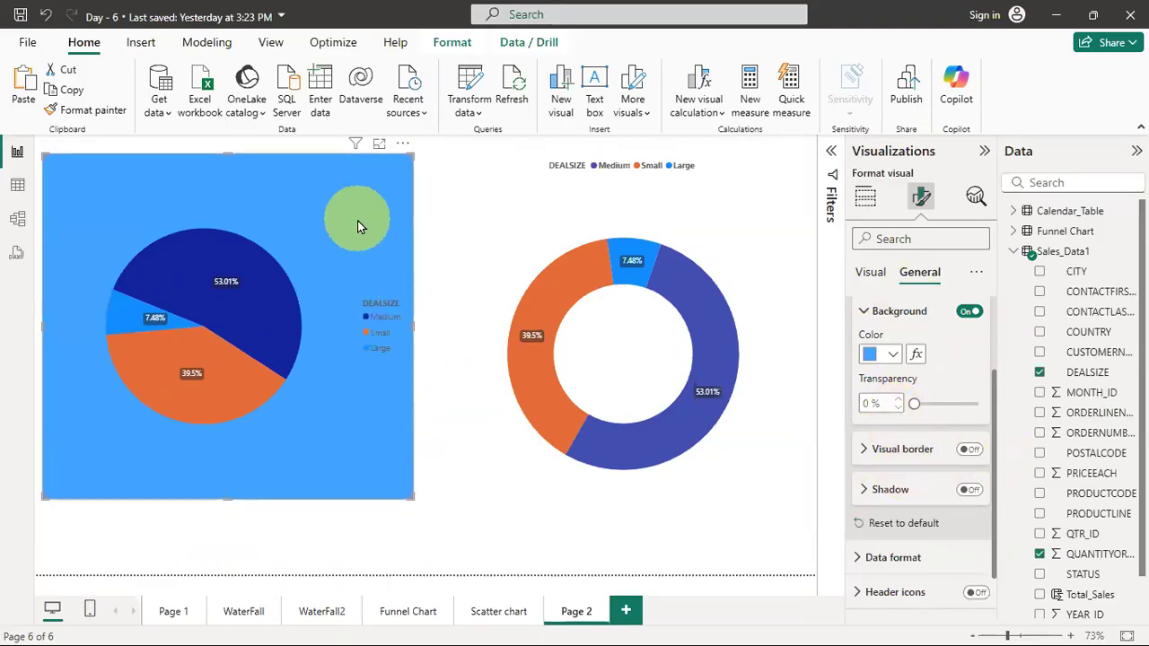
# Paste a copy of the donut chart onto the page and delete that copy.
pyautogui.click(514, 230)
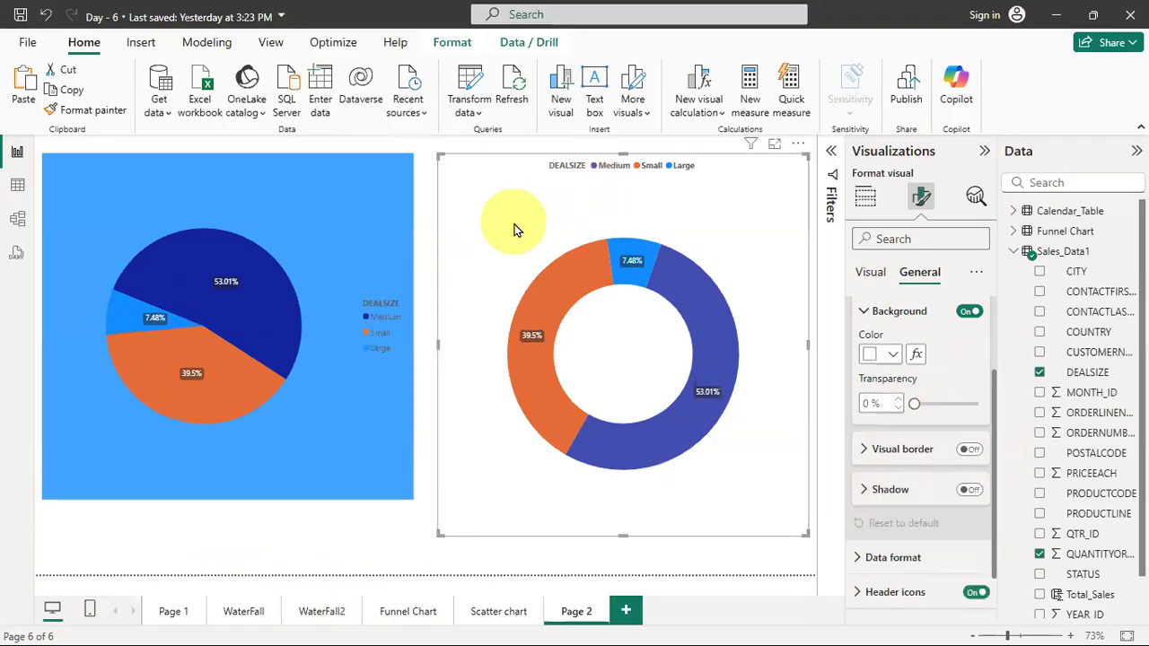
pyautogui.hotkey('ctrl', 'c')
pyautogui.hotkey('ctrl', 'v')
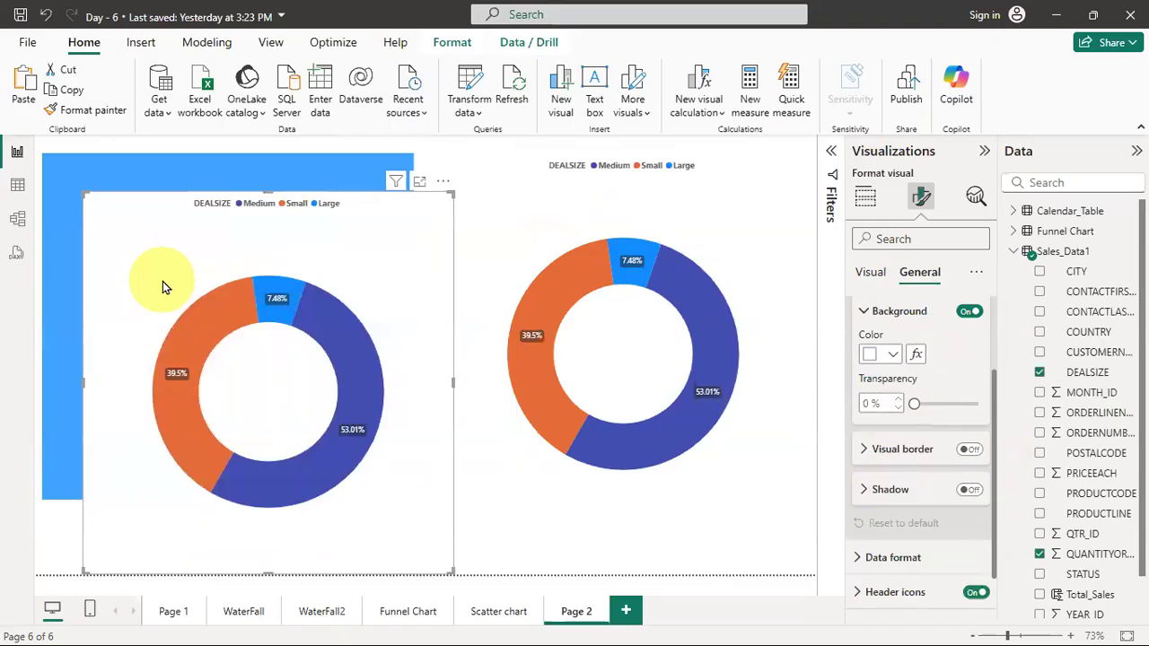
pyautogui.press('Delete')
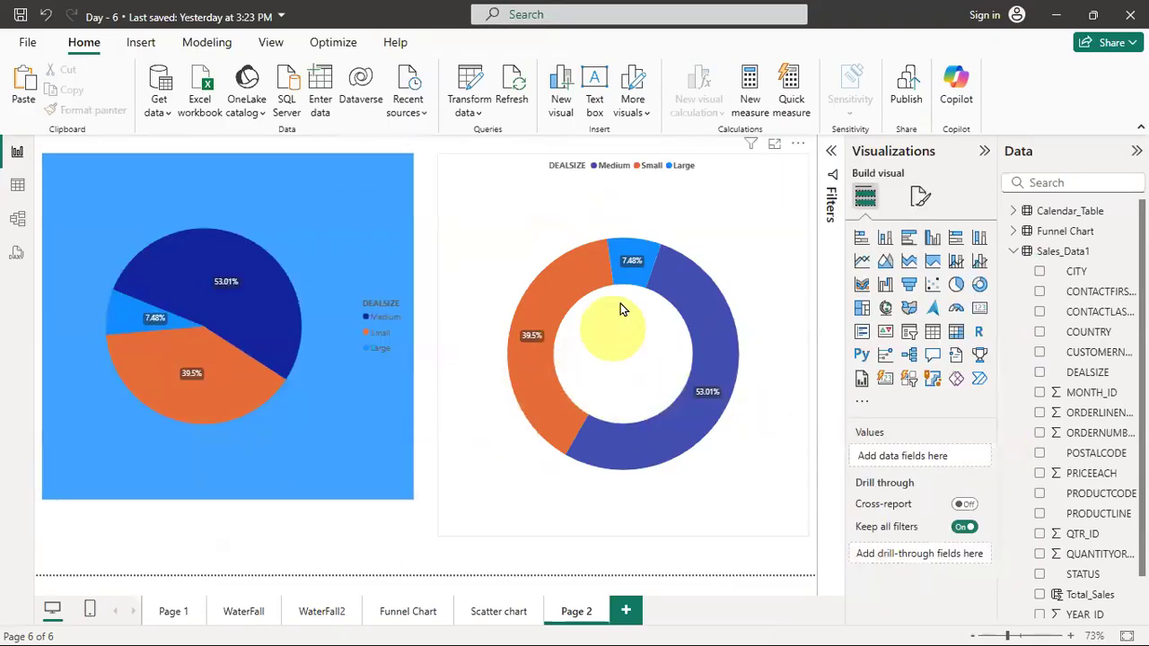
# Select the pie chart and move it slightly down and to the right on the page.
pyautogui.click(292, 192)
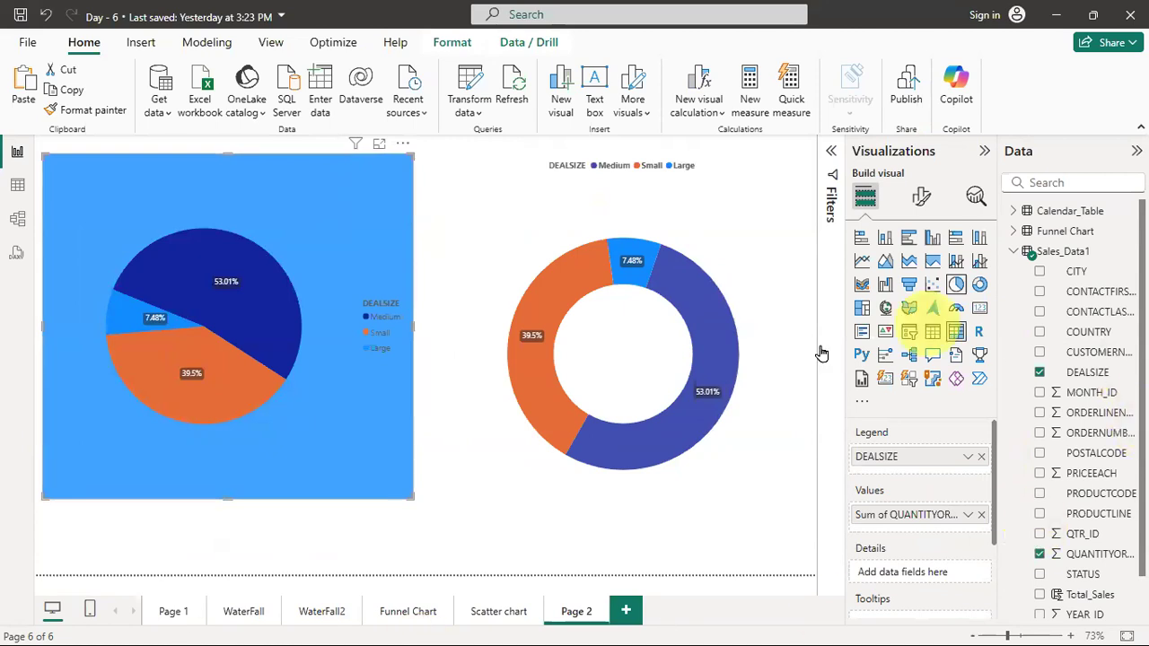
pyautogui.click(790, 471)
pyautogui.click(331, 226)
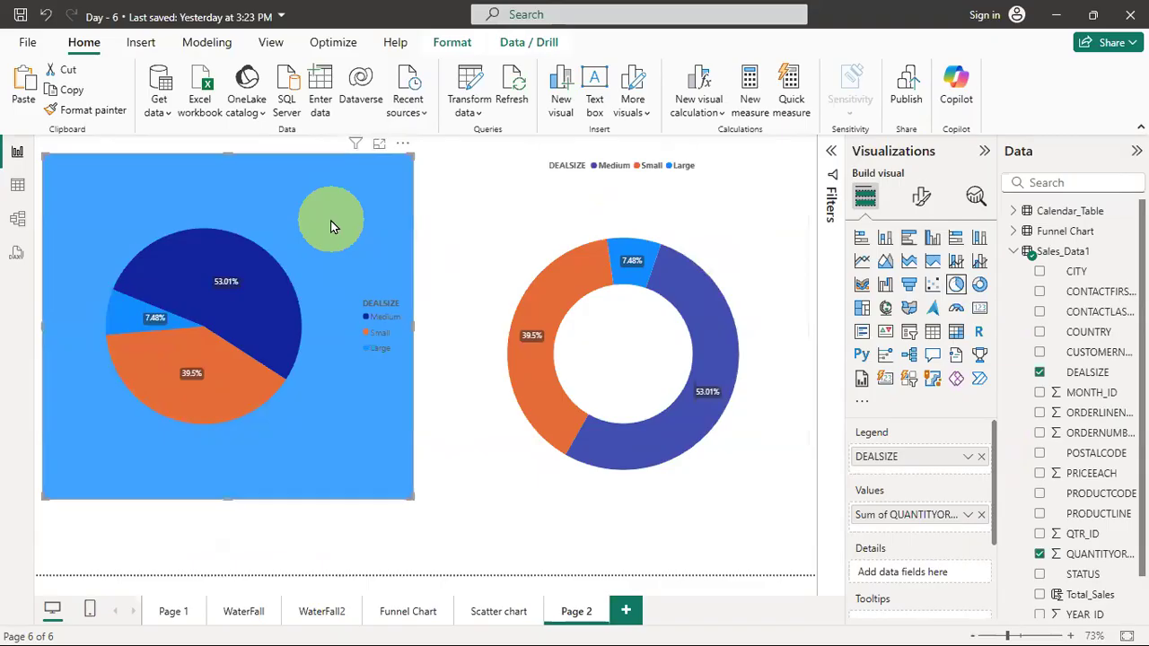
pyautogui.moveTo(272, 222); pyautogui.dragTo(284, 228)
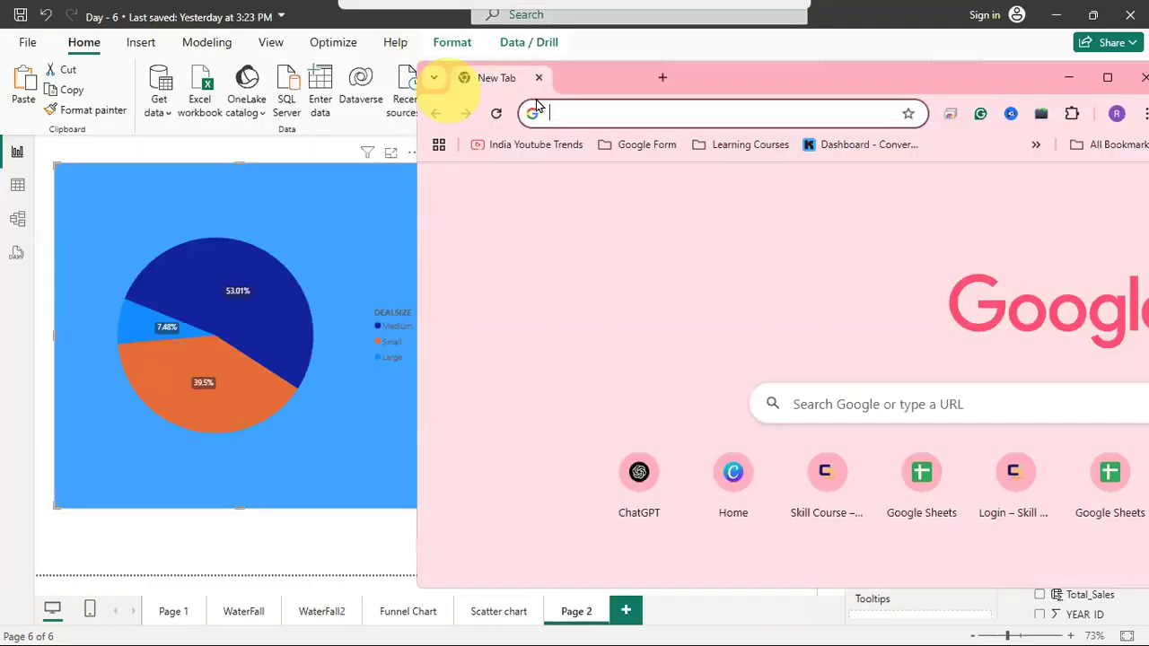
# Switch to Chrome, maximize its window and search Google for "Color palette".
pyautogui.doubleClick(732, 80)
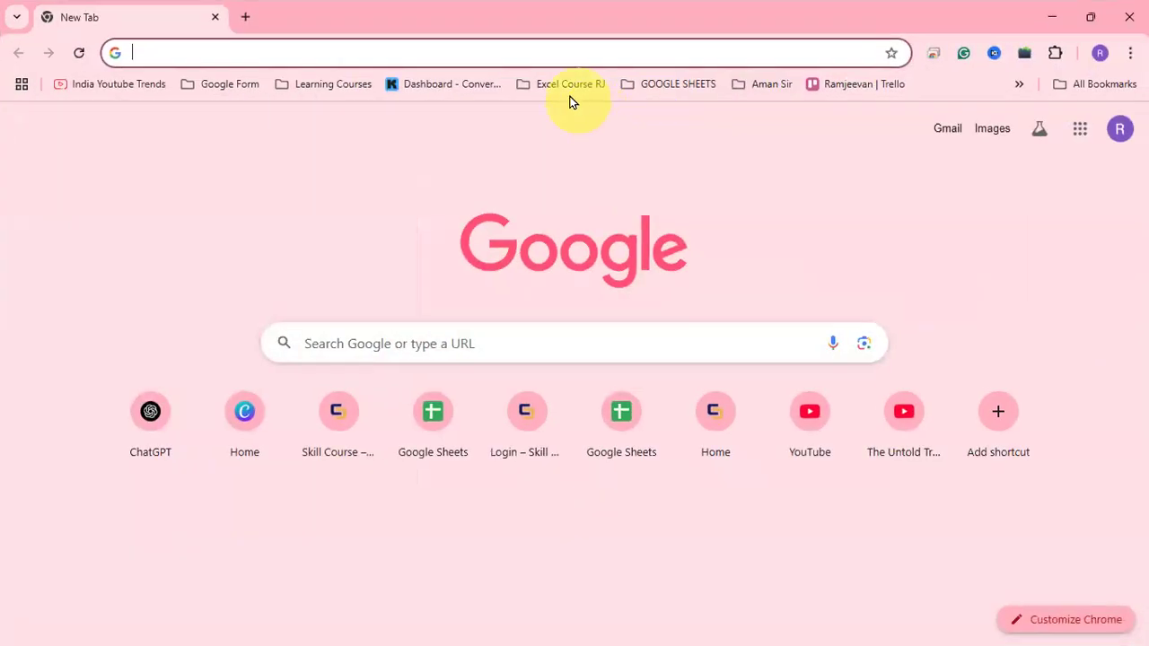
pyautogui.click(162, 52)
pyautogui.write('Color palette')
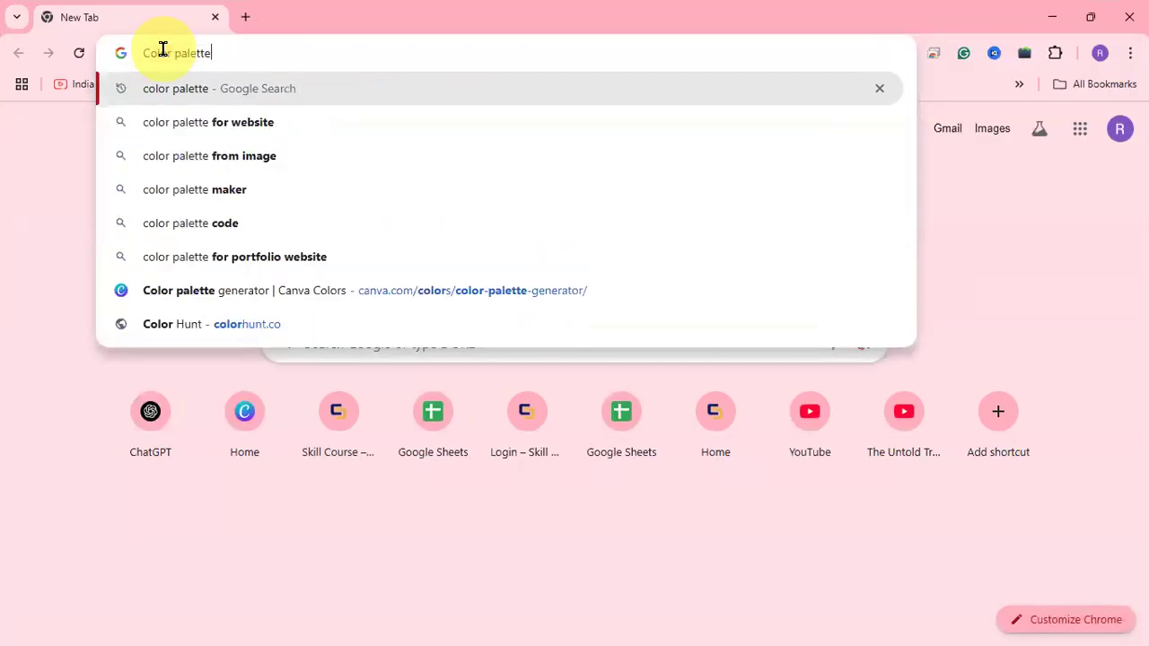
pyautogui.press('Return')
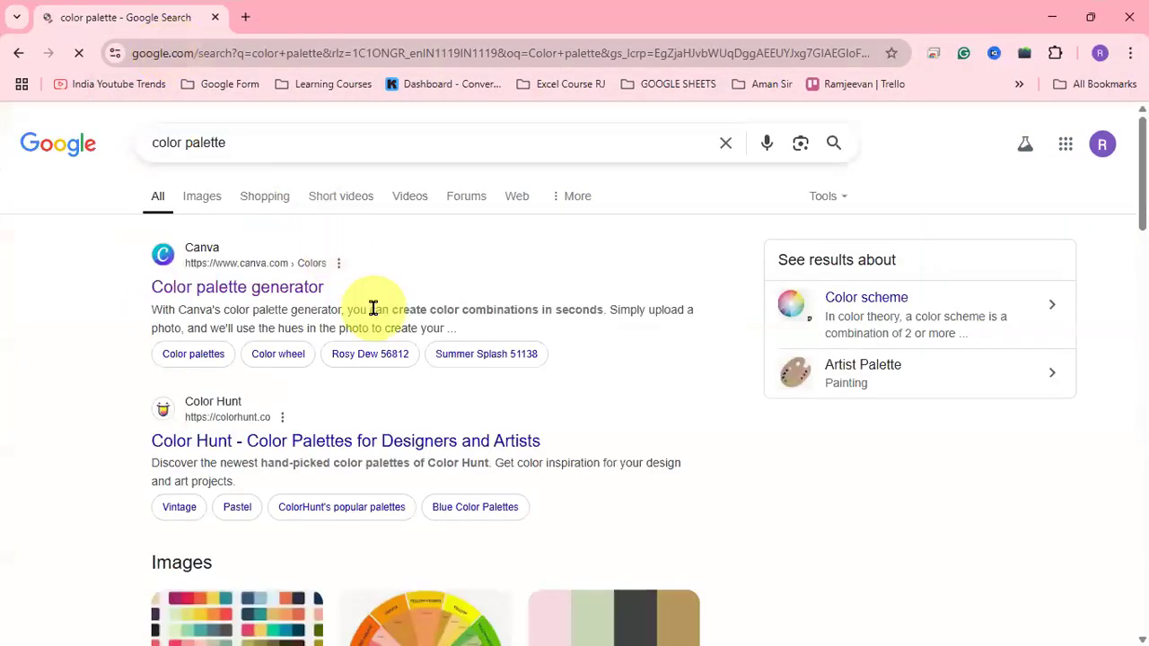
# Open the Canva color palette generator and Color Hunt results in new tabs, and view the Canva page.
pyautogui.middleClick(248, 287)
pyautogui.scroll(-3, 623, 257)
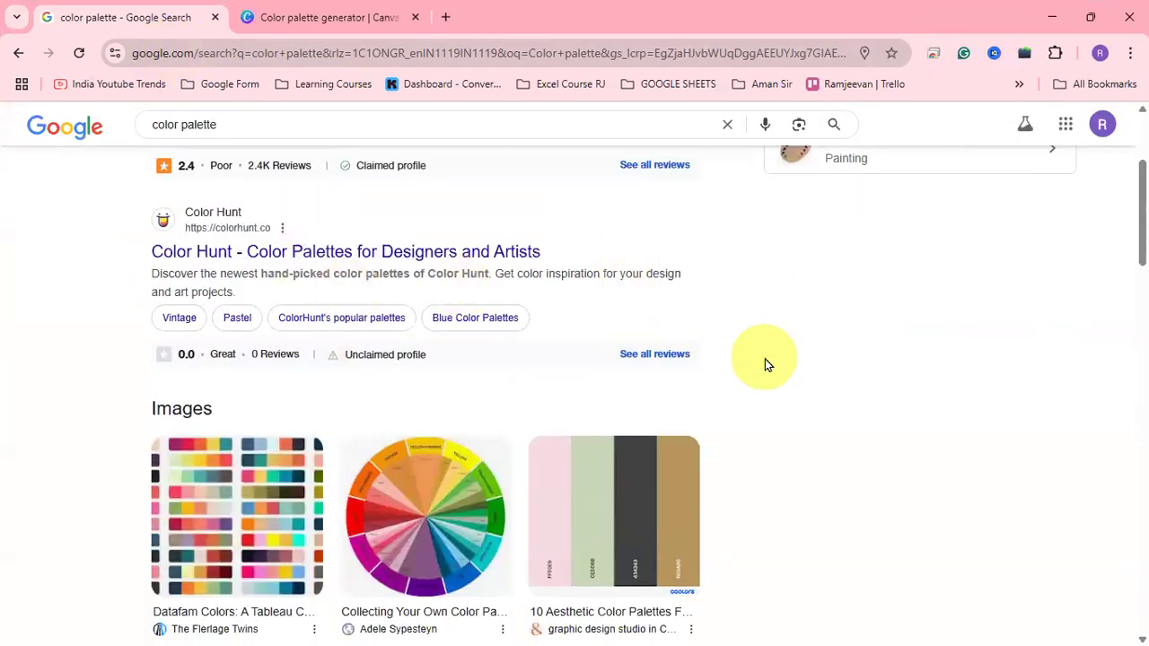
pyautogui.middleClick(380, 251)
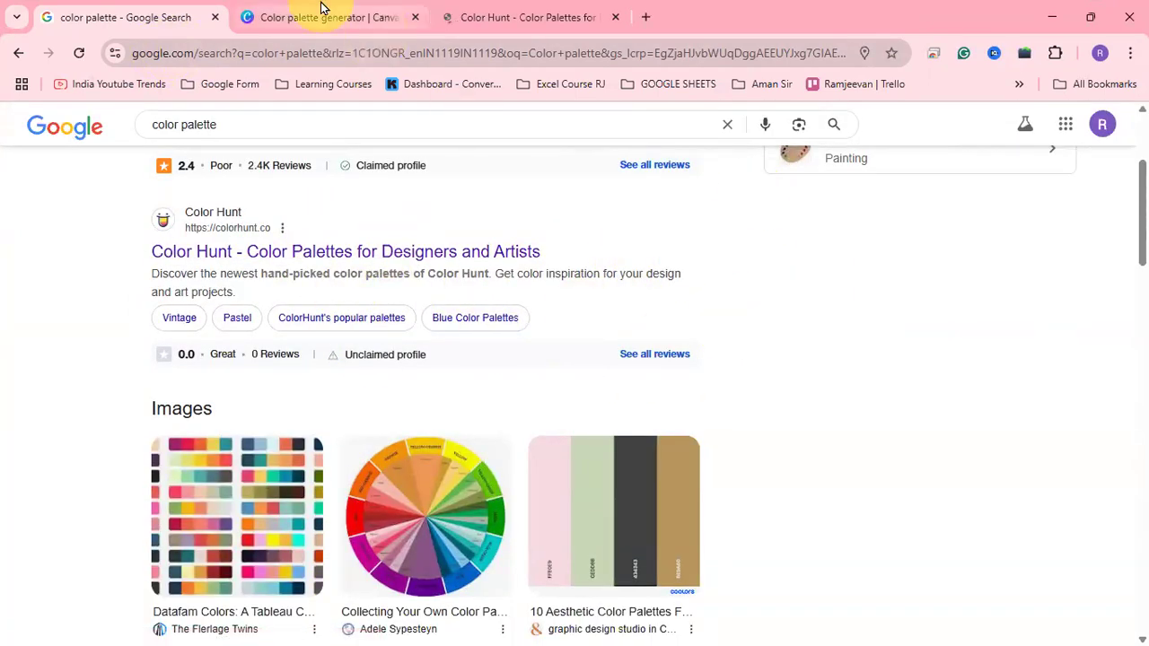
pyautogui.click(323, 17)
pyautogui.scroll(-3, 497, 475)
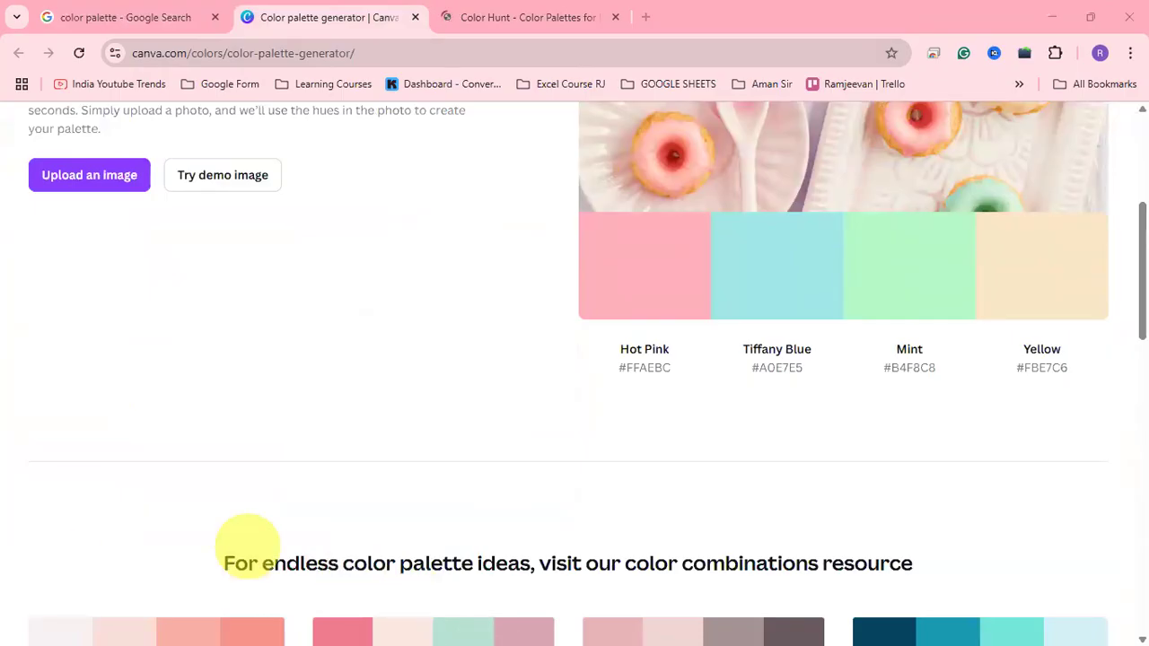
# Examine the sample palettes on Canva's color palette generator page and the tools offered on its Colors page.
pyautogui.hotkey('alt', 'Tab')
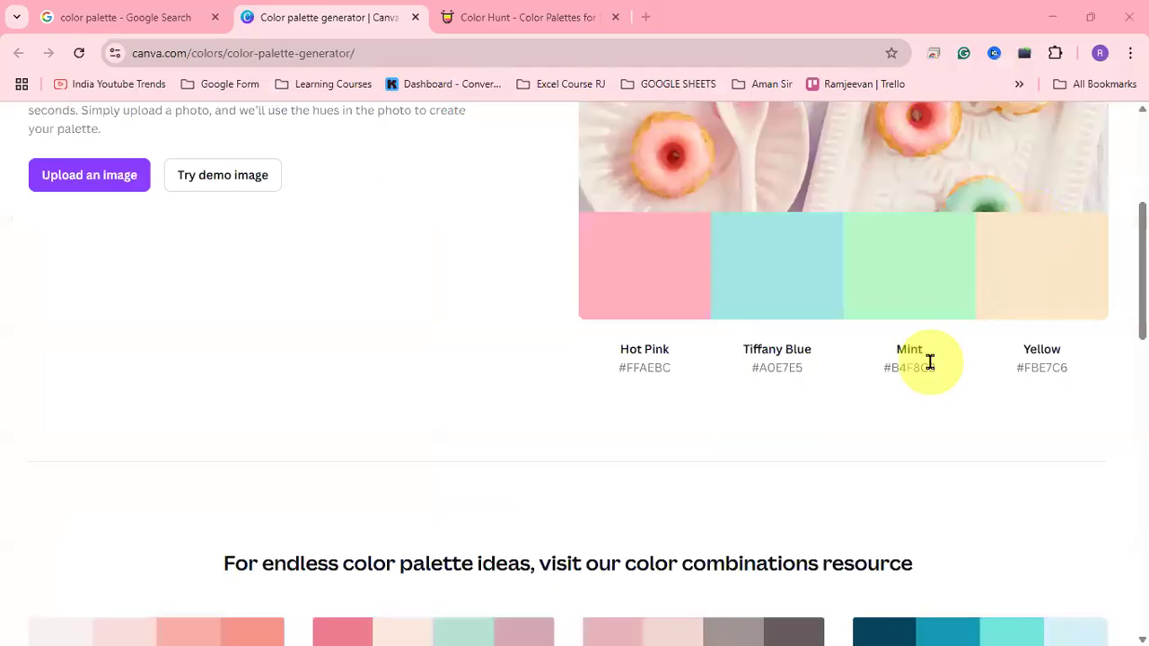
pyautogui.scroll(-5, 441, 367)
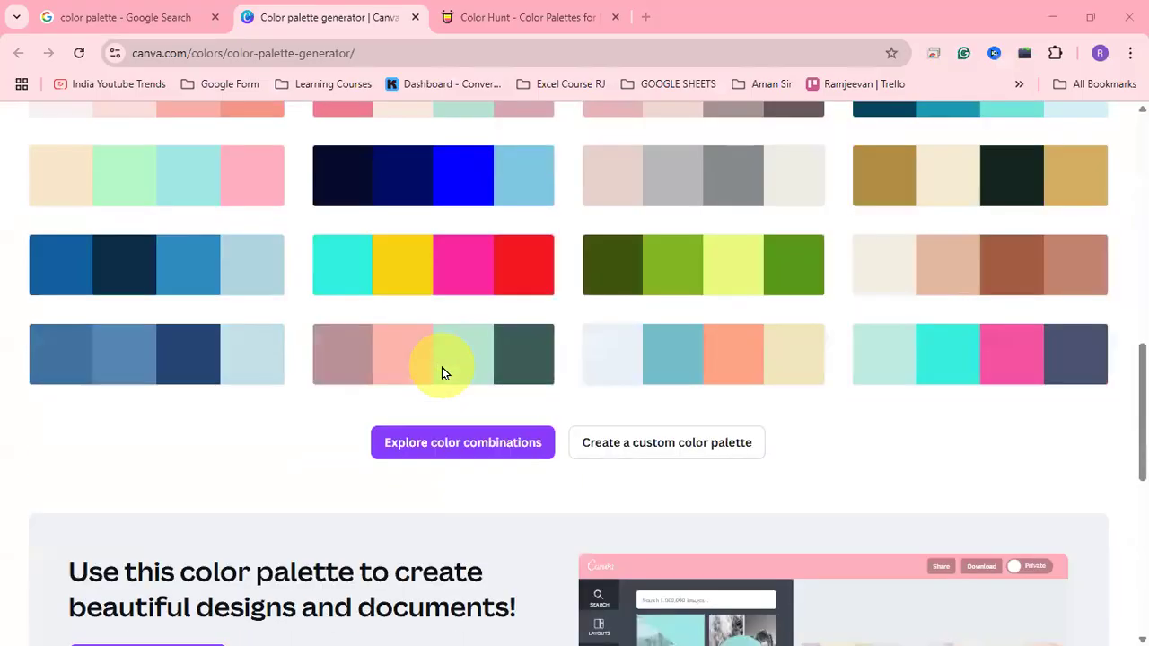
pyautogui.scroll(-5, 442, 368)
pyautogui.scroll(10, 442, 367)
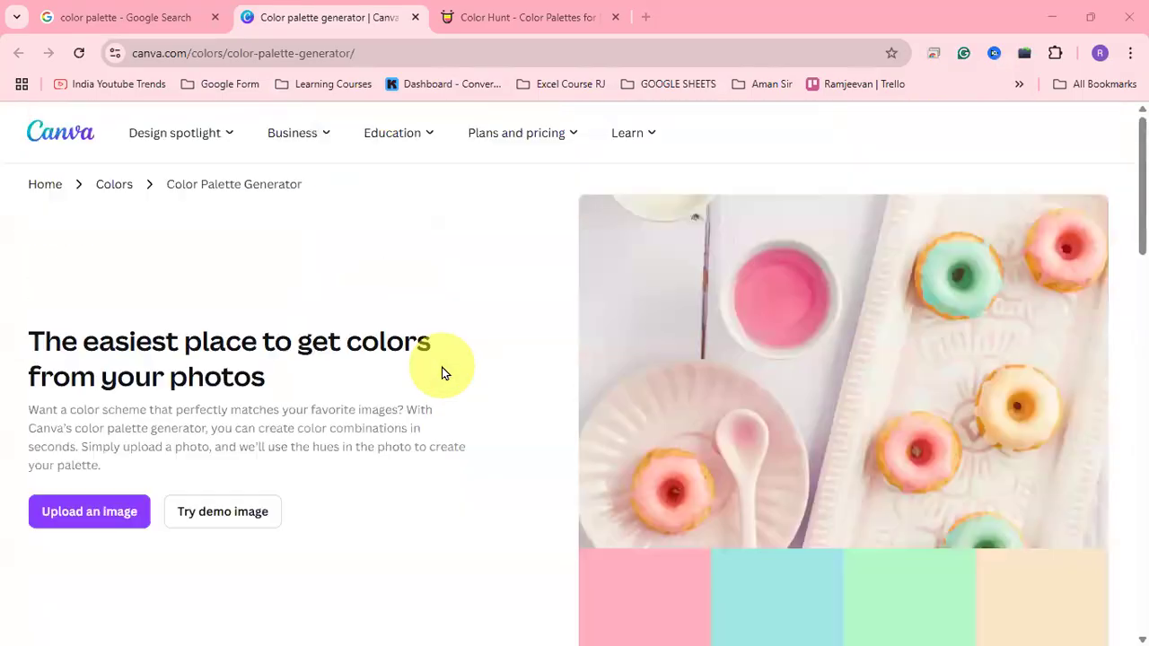
pyautogui.click(97, 184)
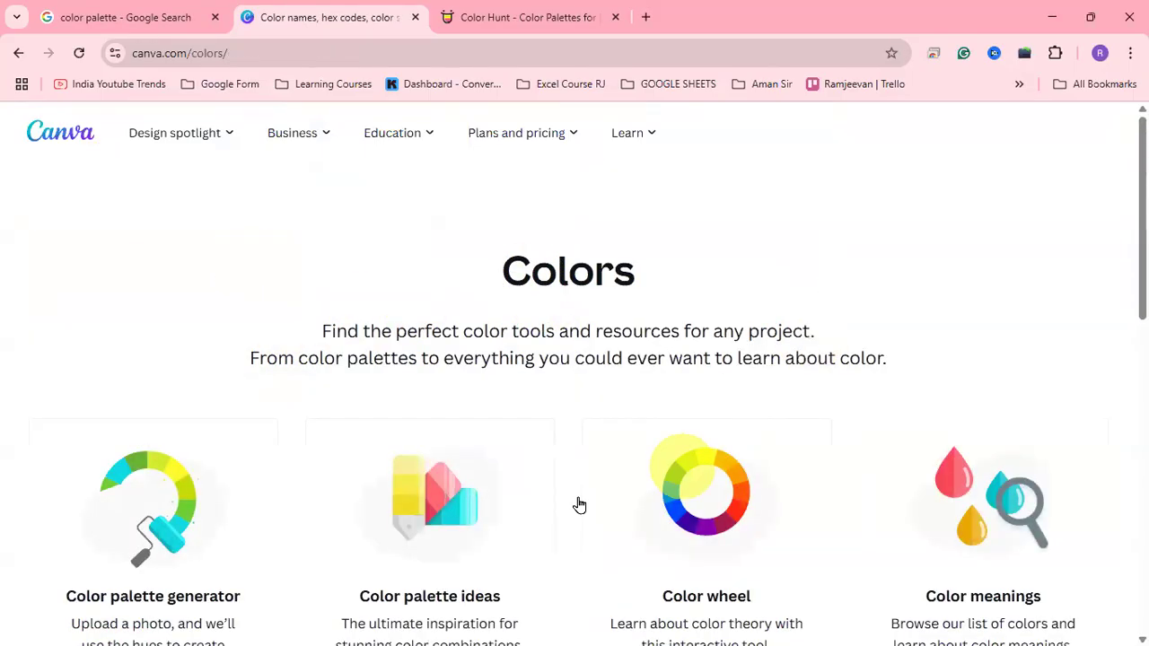
pyautogui.scroll(-15, 472, 471)
pyautogui.scroll(12, 467, 471)
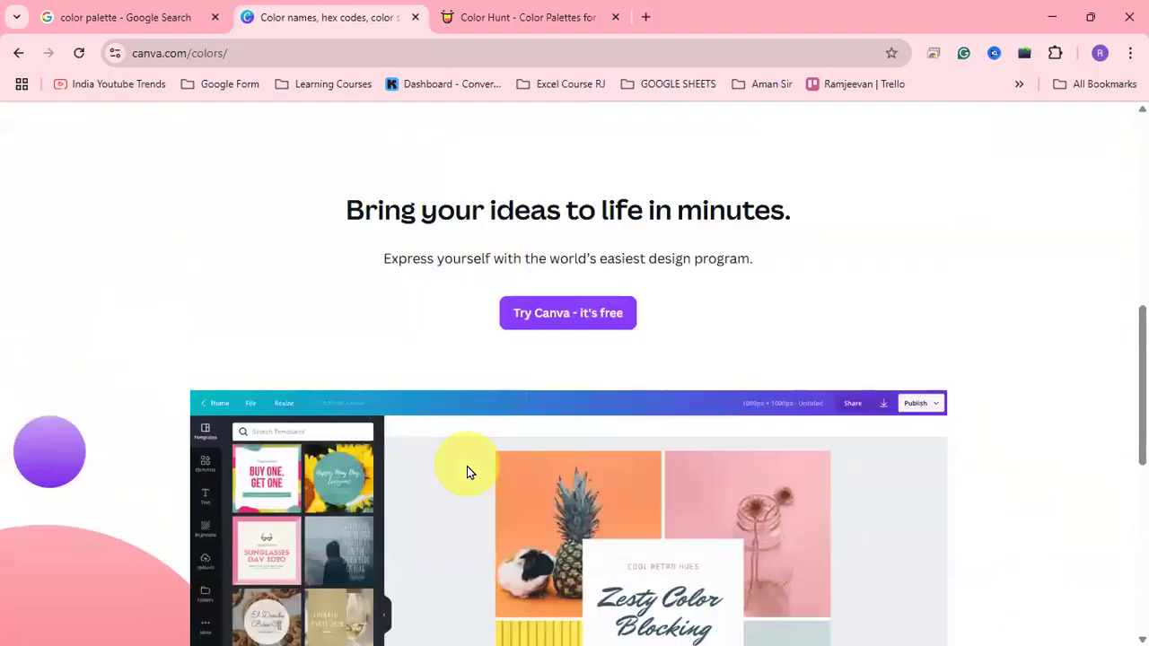
pyautogui.scroll(-1, 467, 470)
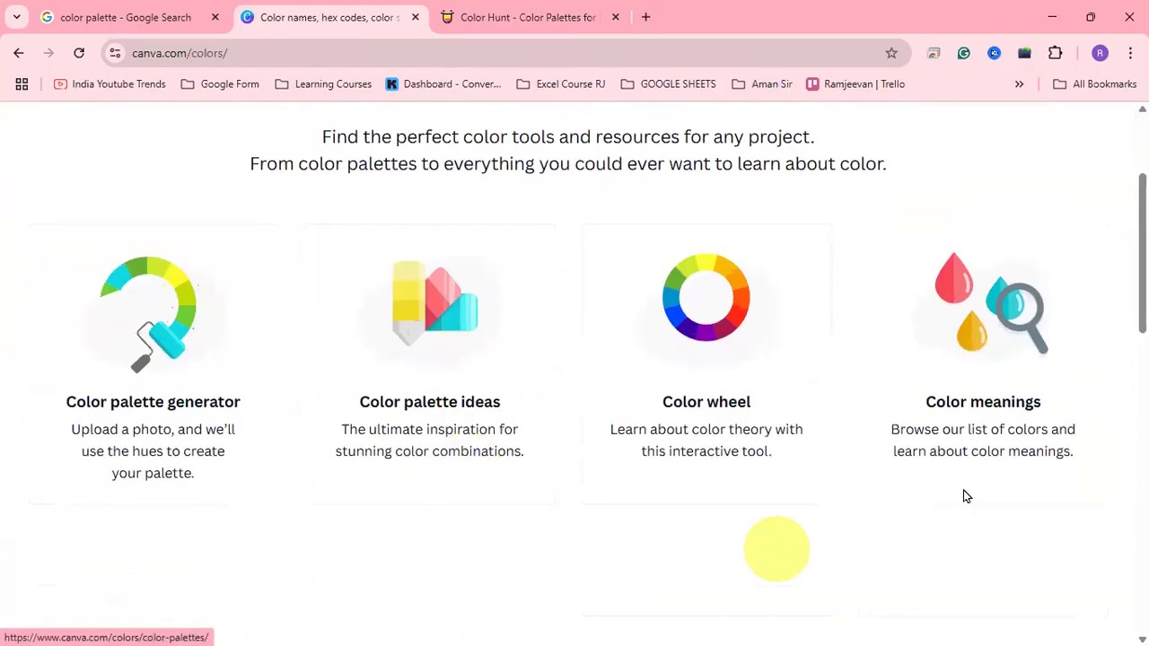
# Open Canva's Color meanings page and browse its grid of named colors.
pyautogui.click(1012, 302)
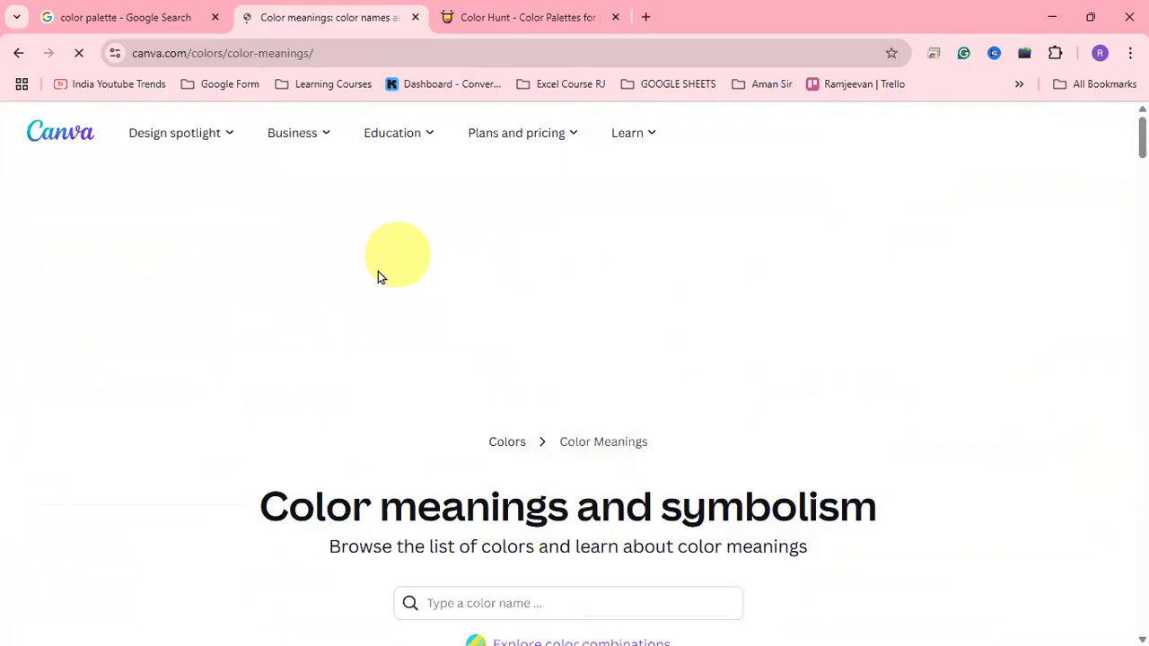
pyautogui.scroll(-5, 505, 351)
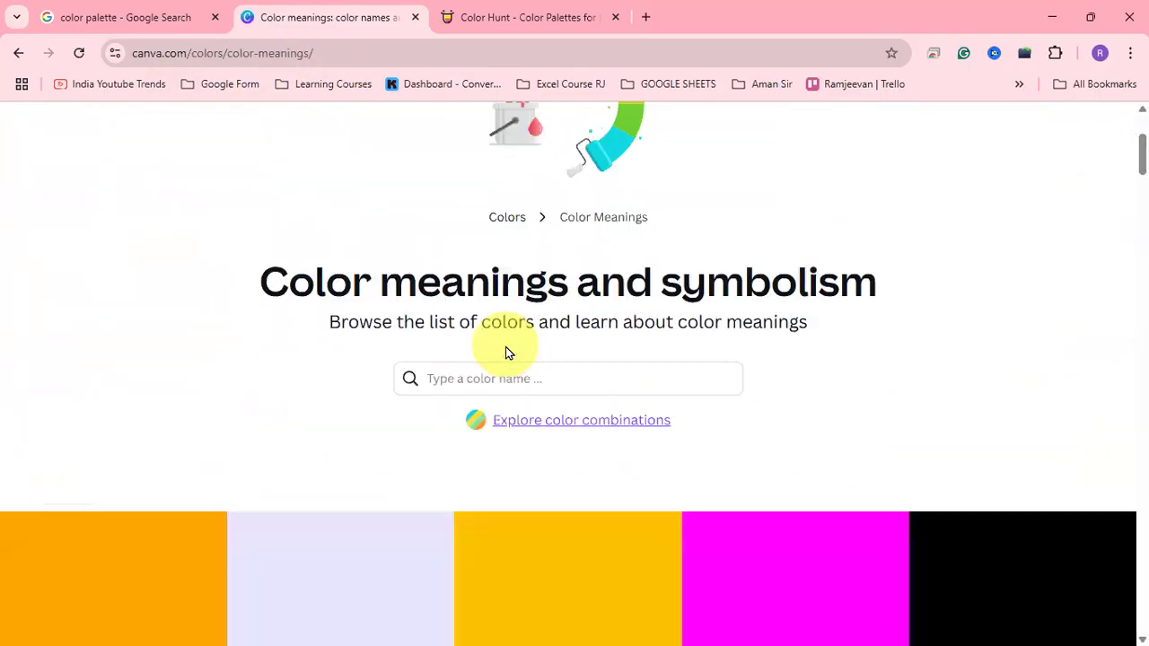
pyautogui.scroll(-3, 380, 379)
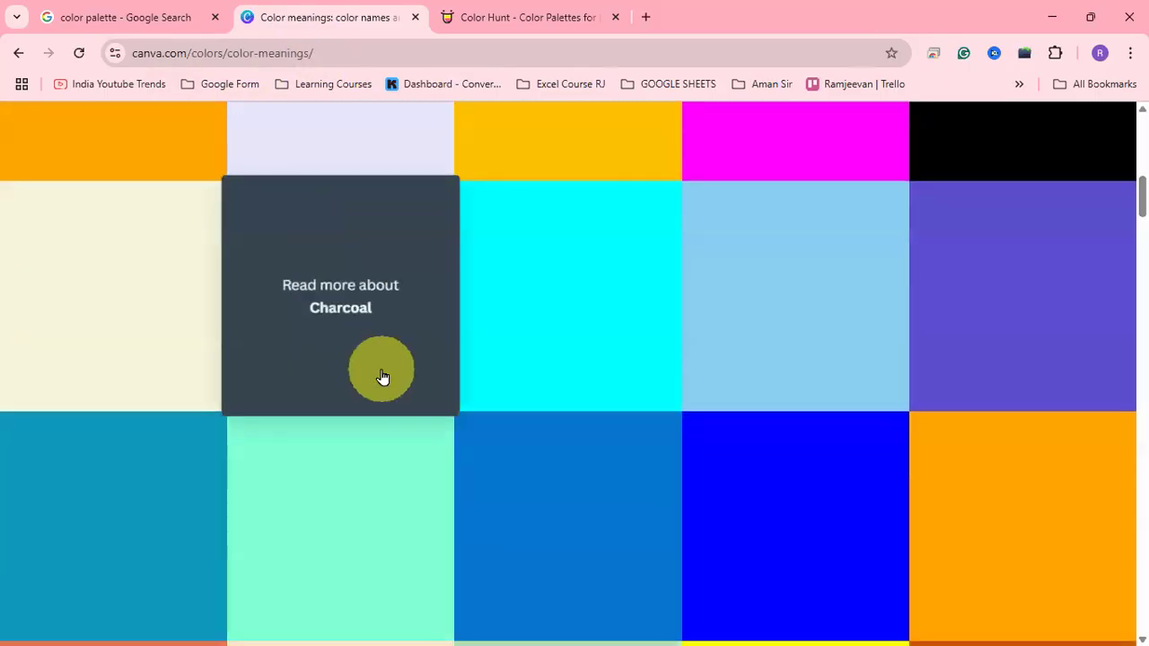
pyautogui.scroll(2, 380, 379)
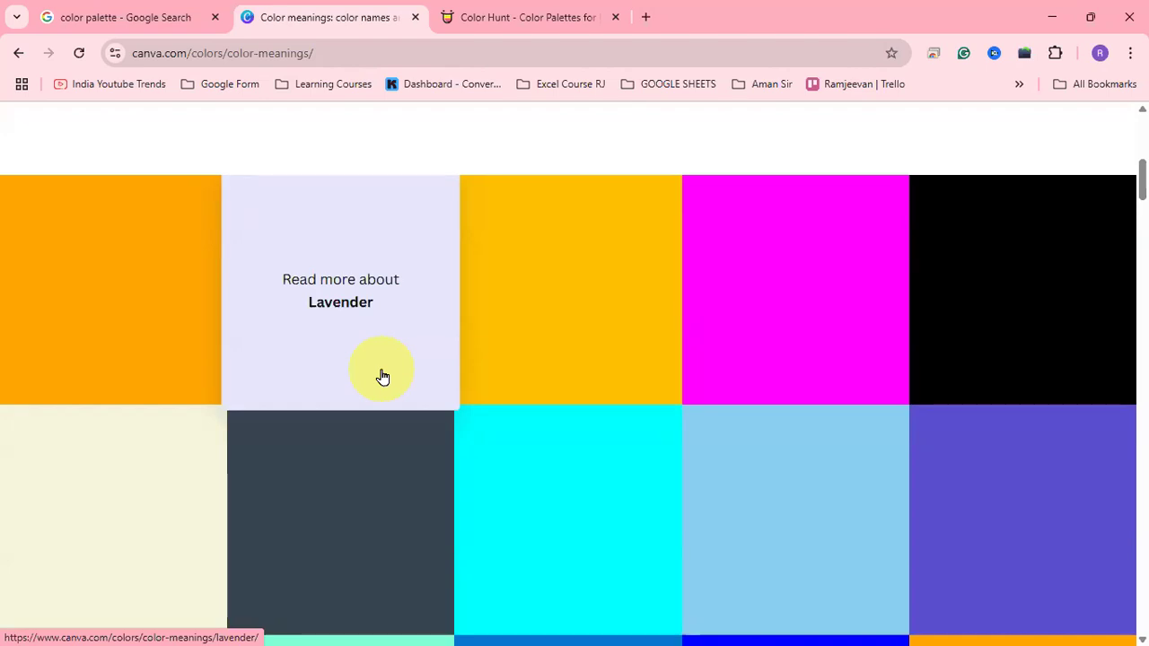
pyautogui.scroll(-7, 527, 440)
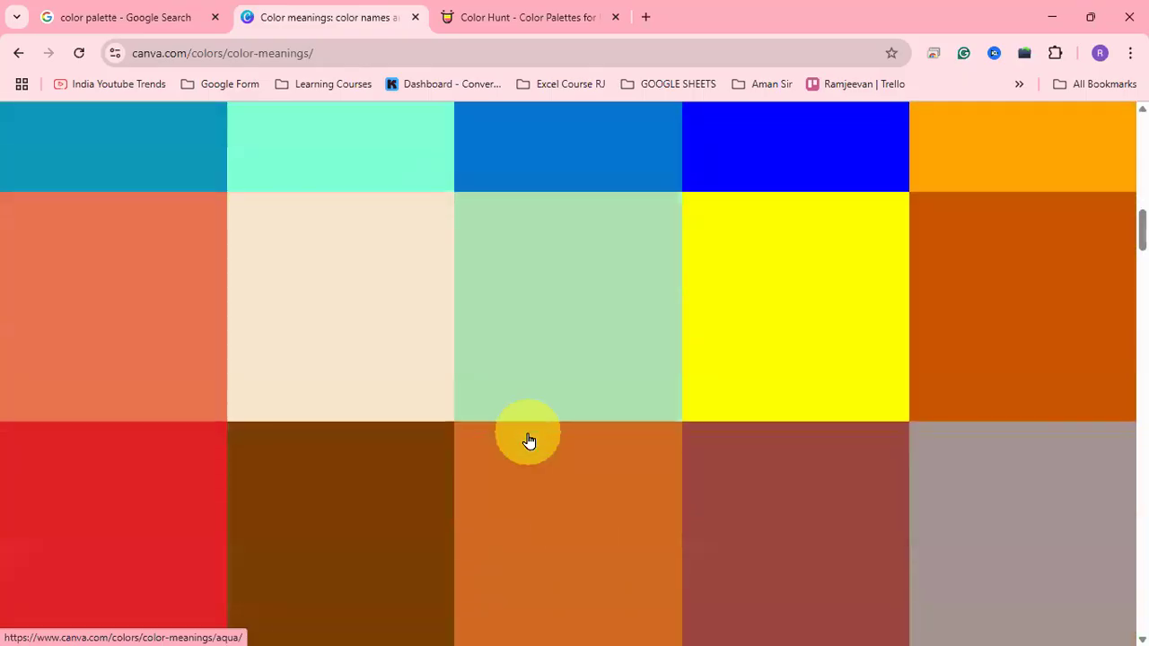
pyautogui.scroll(-7, 527, 440)
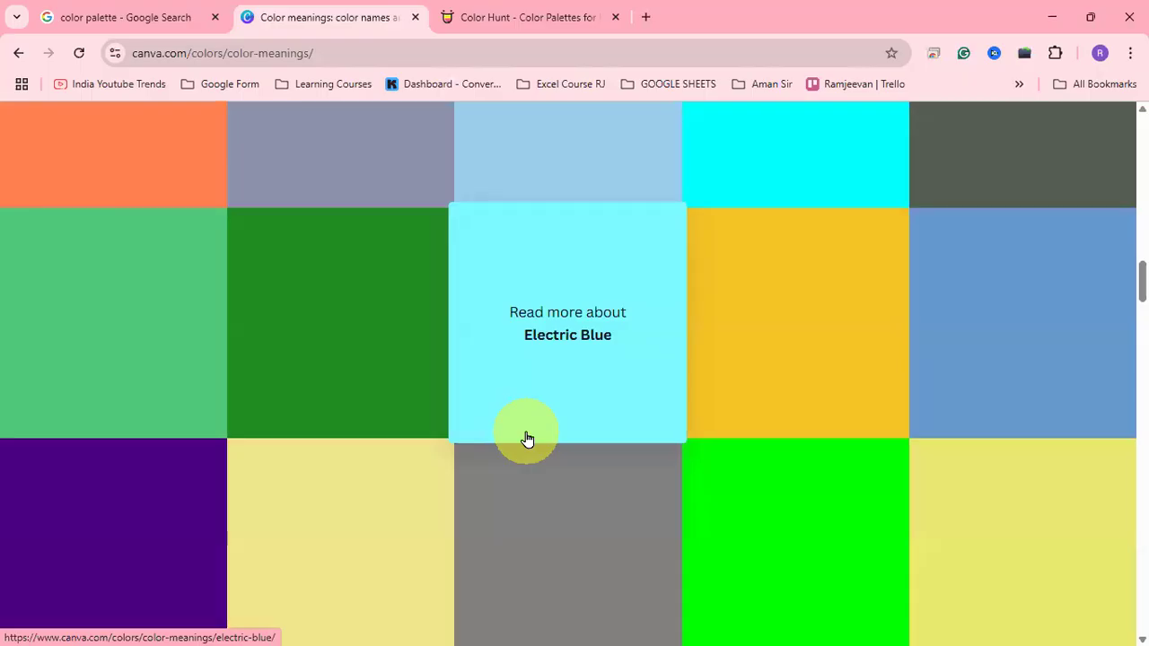
pyautogui.scroll(-15, 526, 440)
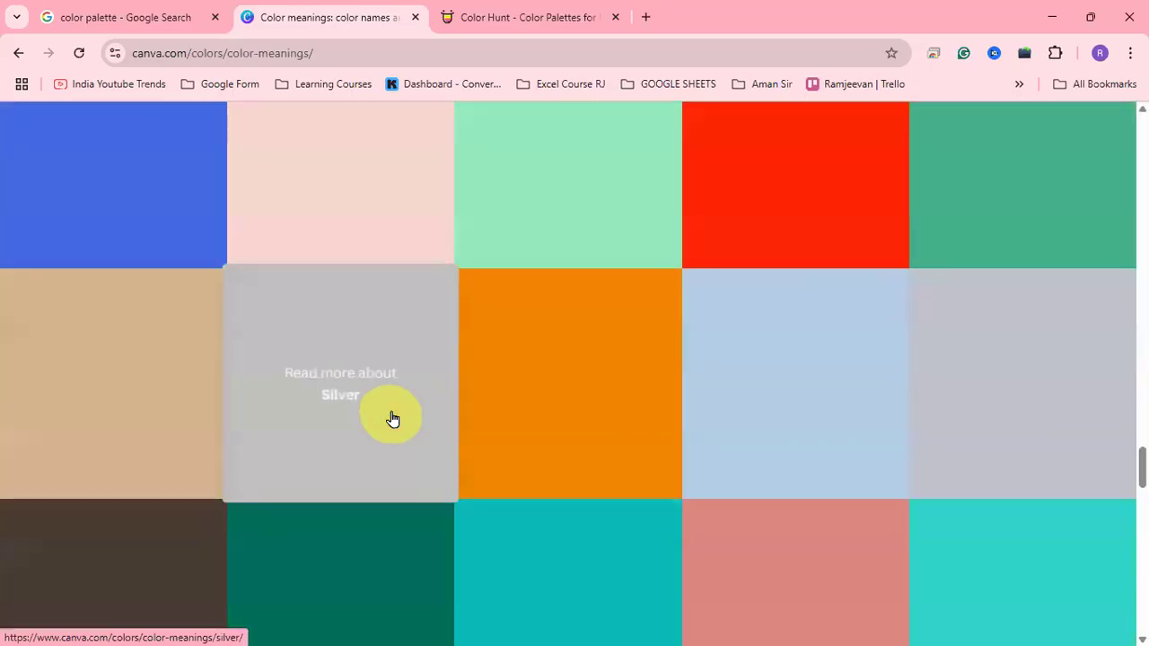
# Look over the rest of the Color meanings grid, return to Canva's Colors page and open the Color wheel tool.
pyautogui.scroll(-20, 392, 419)
pyautogui.scroll(20, 392, 420)
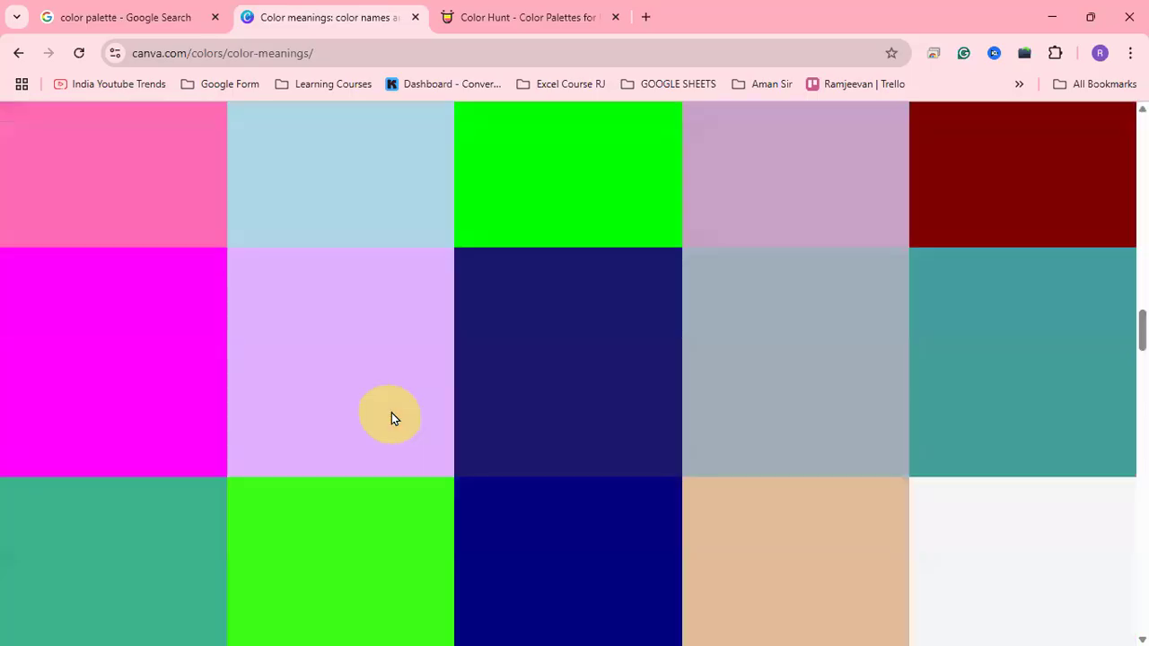
pyautogui.scroll(16, 391, 417)
pyautogui.scroll(-5, 392, 417)
pyautogui.scroll(1, 391, 418)
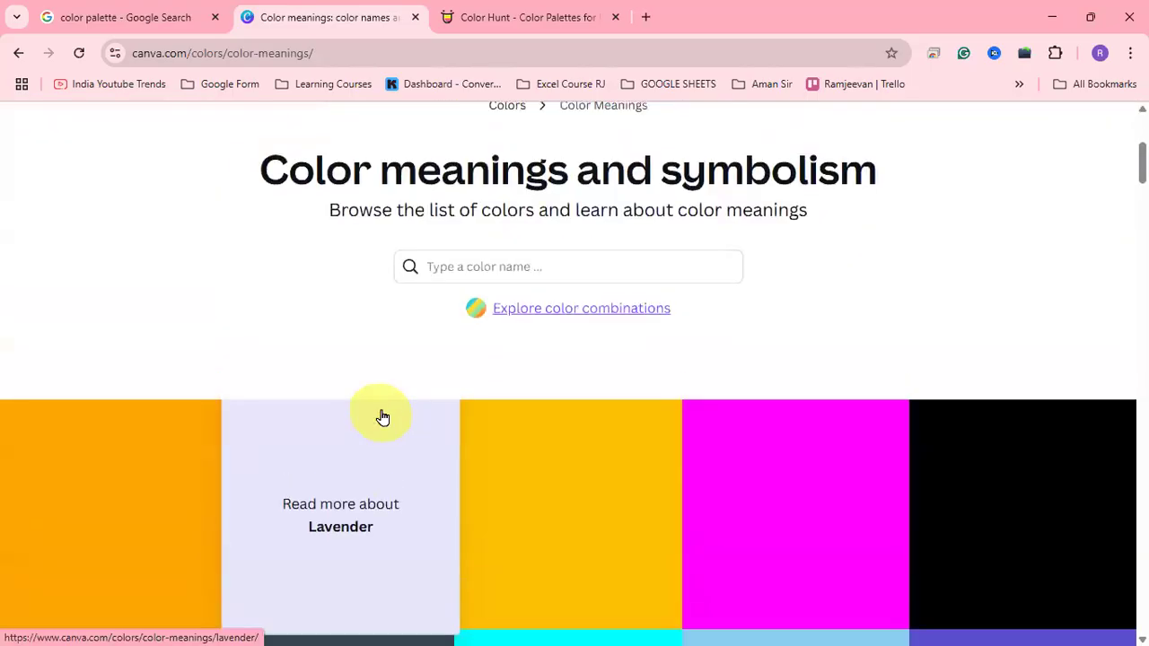
pyautogui.scroll(1, 611, 341)
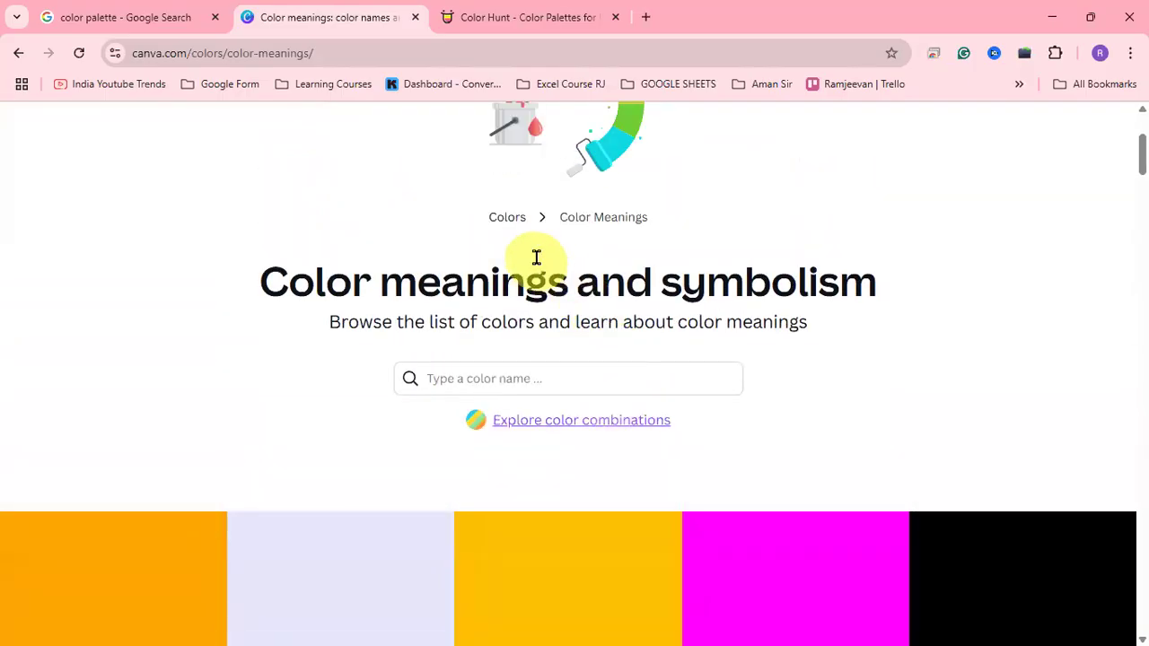
pyautogui.click(508, 219)
pyautogui.scroll(-3, 270, 375)
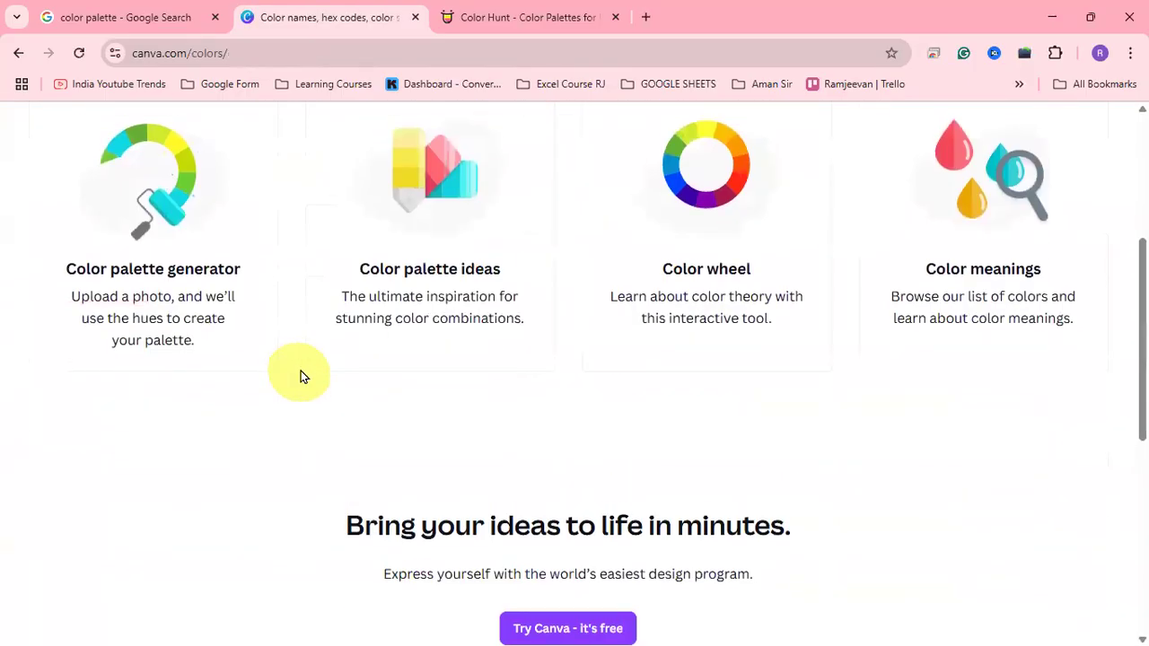
pyautogui.click(718, 165)
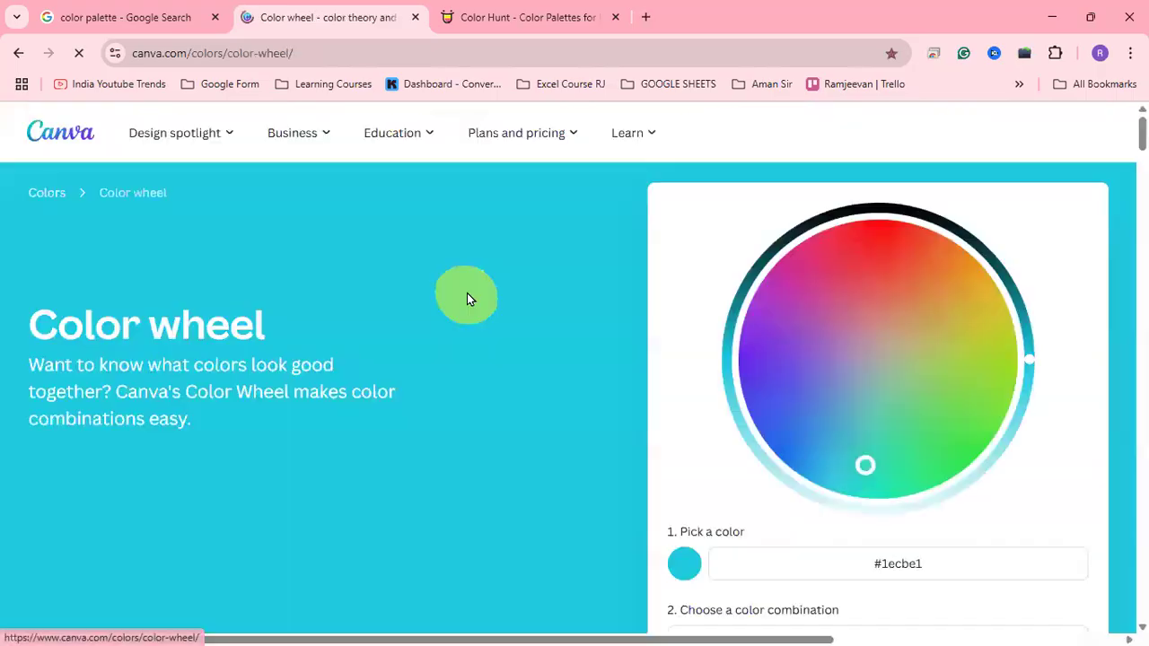
# Examine the interactive color wheel and the description of the Complementary combination on the Color wheel page.
pyautogui.scroll(-1, 508, 336)
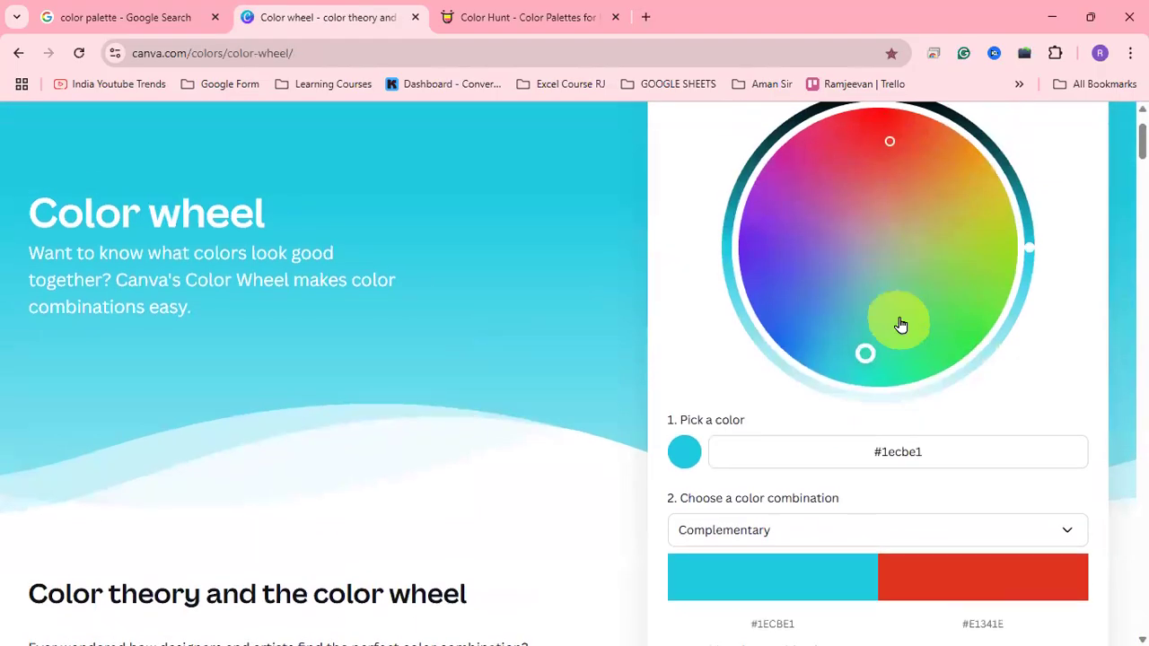
pyautogui.scroll(-10, 419, 294)
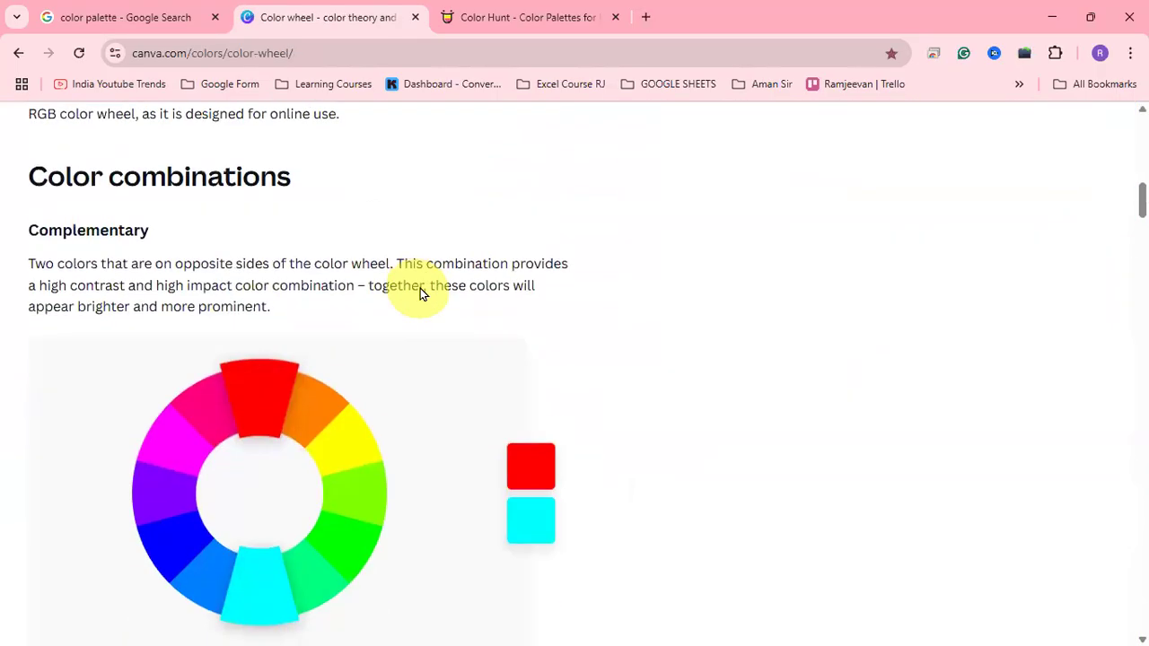
pyautogui.moveTo(28, 231); pyautogui.dragTo(280, 221)
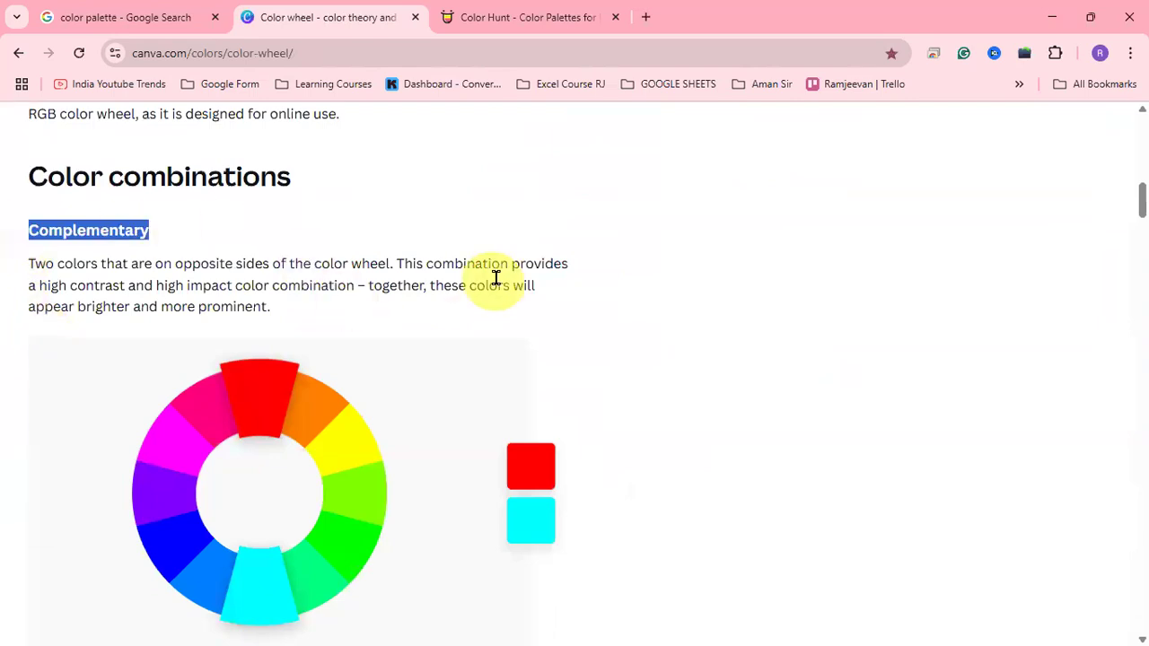
pyautogui.scroll(-2, 495, 278)
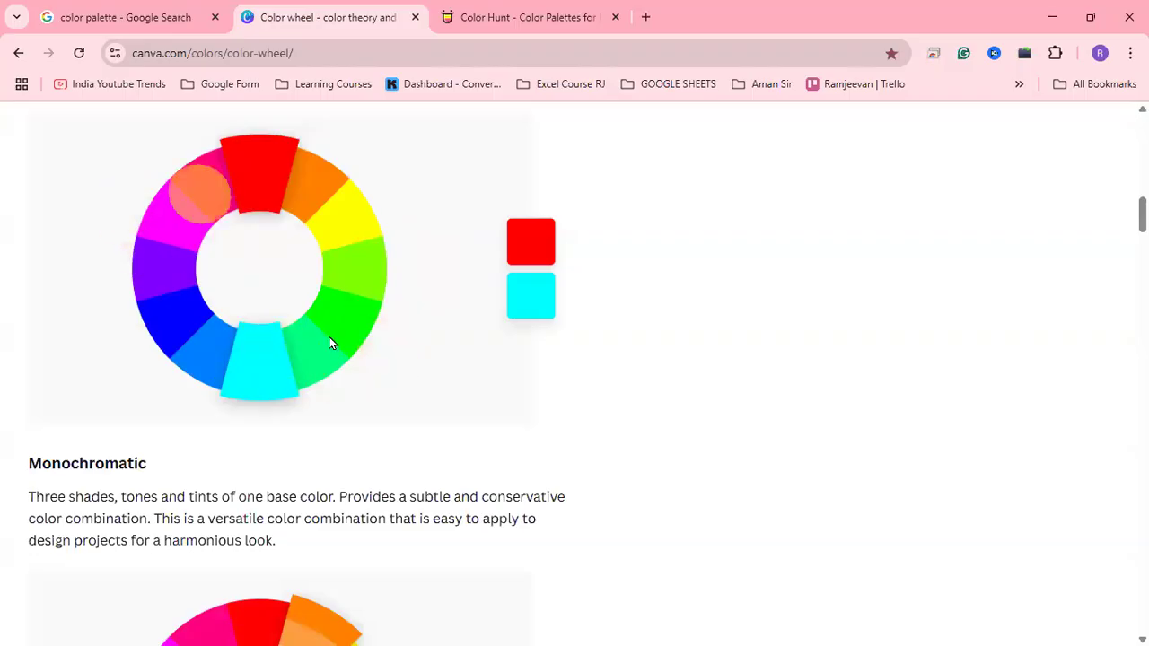
pyautogui.scroll(4, 395, 359)
pyautogui.scroll(6, 395, 366)
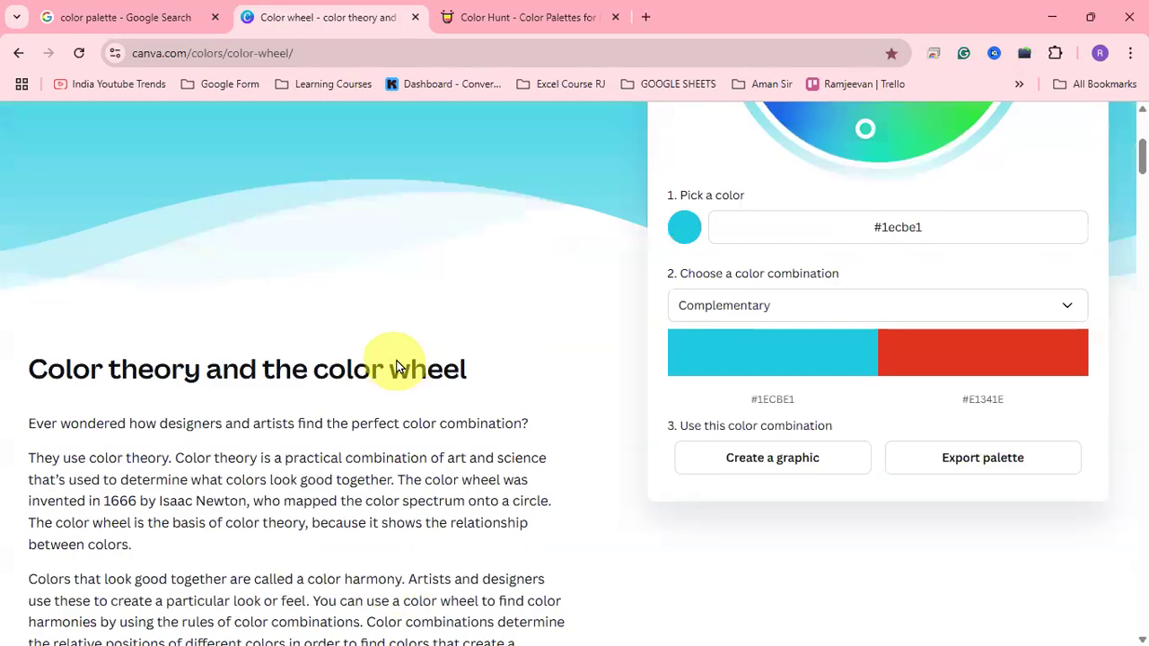
# Skim the Color wheel page from the color combinations to the primary colors text, then go back up to the color theory introduction.
pyautogui.scroll(-20, 398, 366)
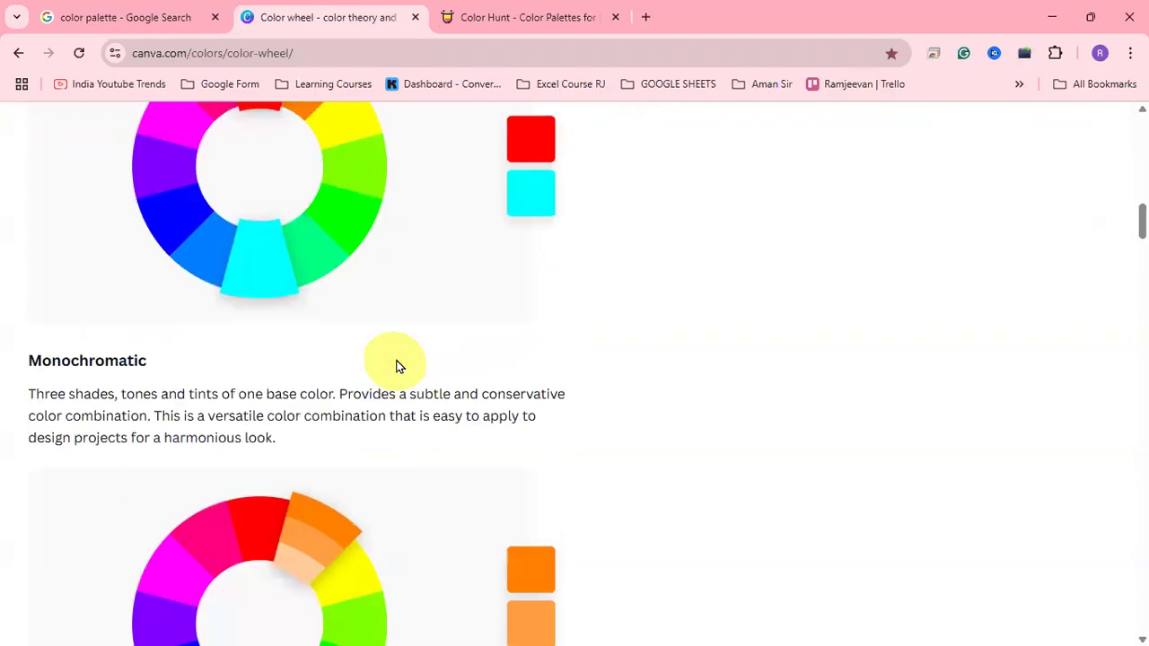
pyautogui.scroll(-8, 398, 363)
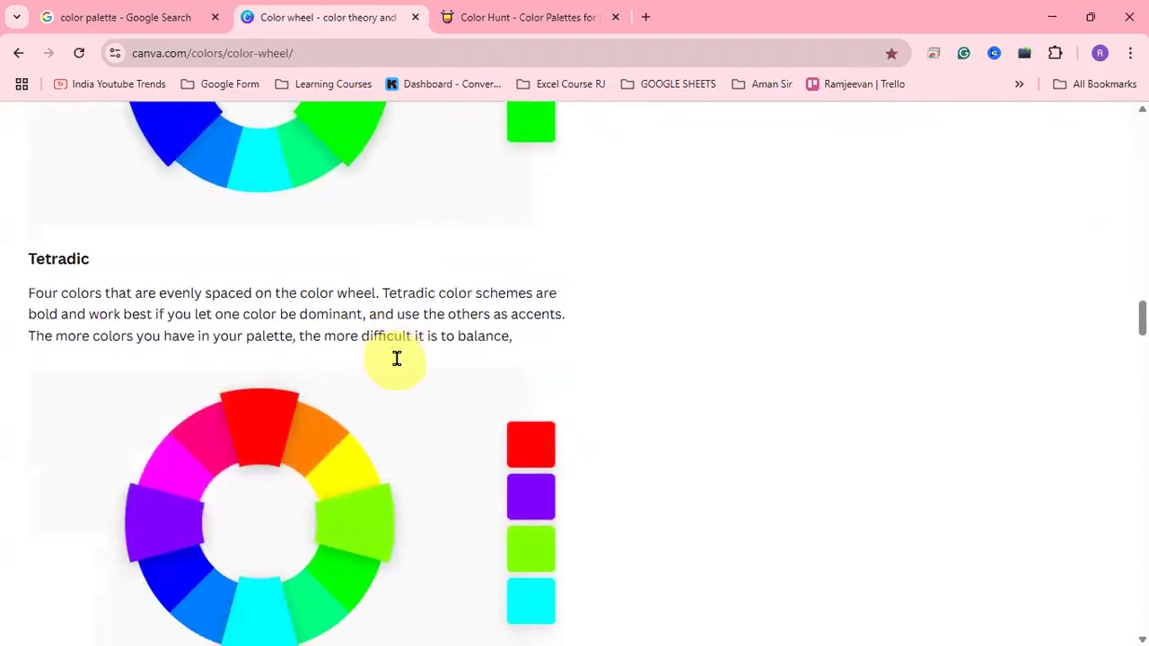
pyautogui.scroll(4, 368, 350)
pyautogui.scroll(-2, 362, 327)
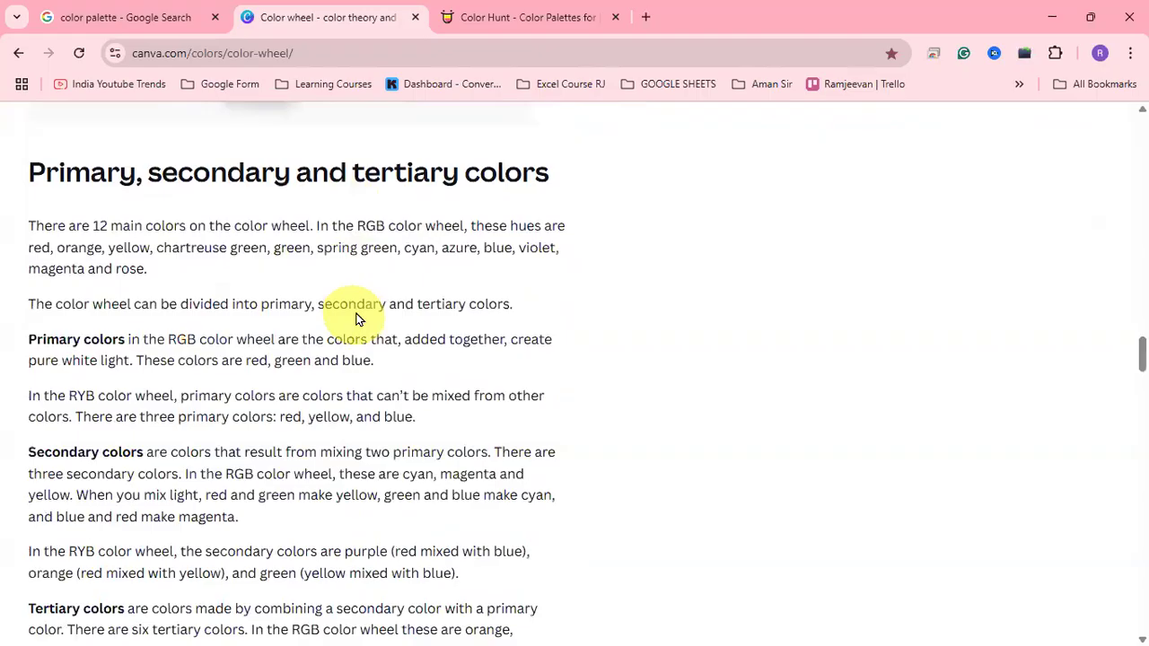
pyautogui.scroll(-1, 336, 404)
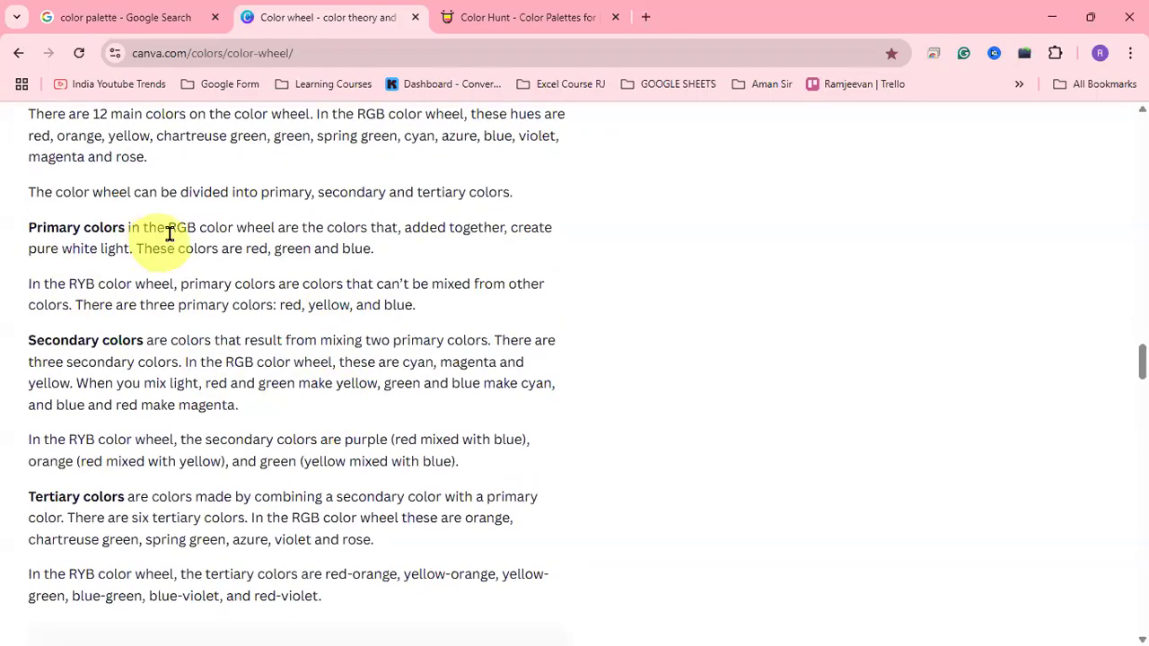
pyautogui.moveTo(168, 228); pyautogui.dragTo(229, 228)
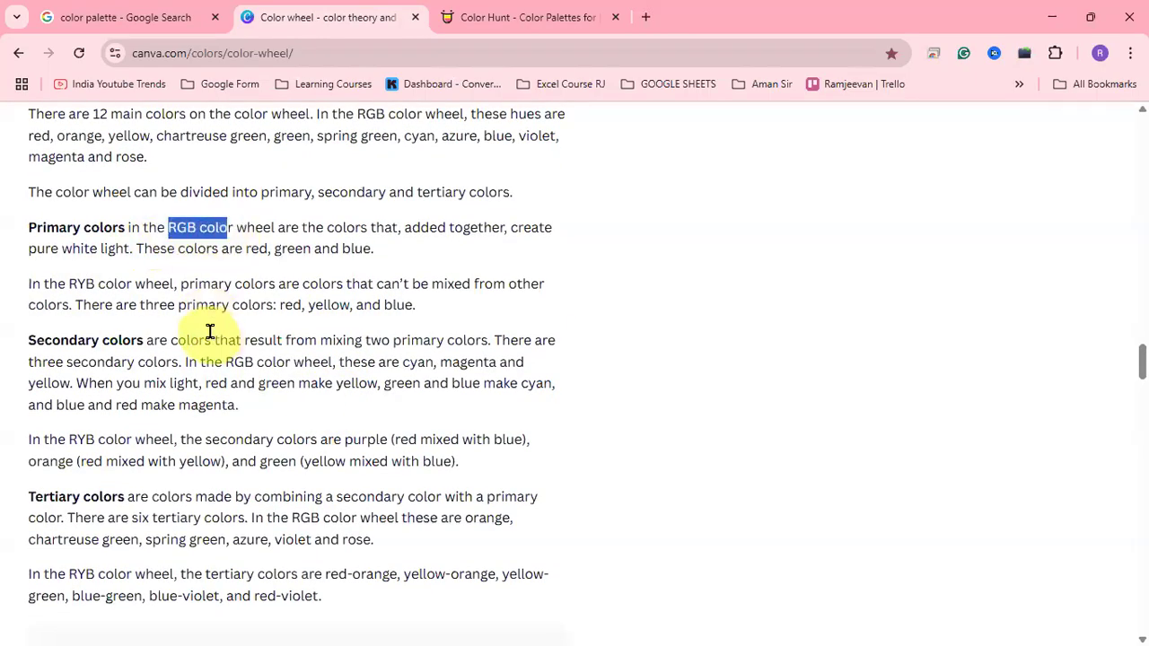
pyautogui.click(249, 247)
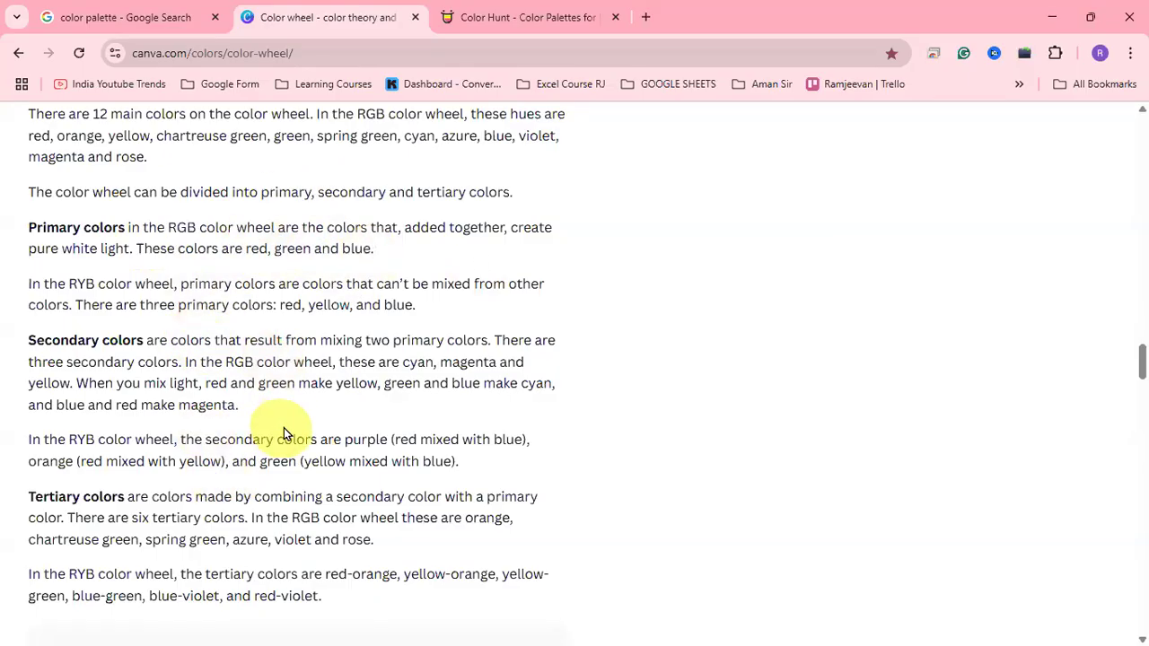
pyautogui.scroll(6, 284, 427)
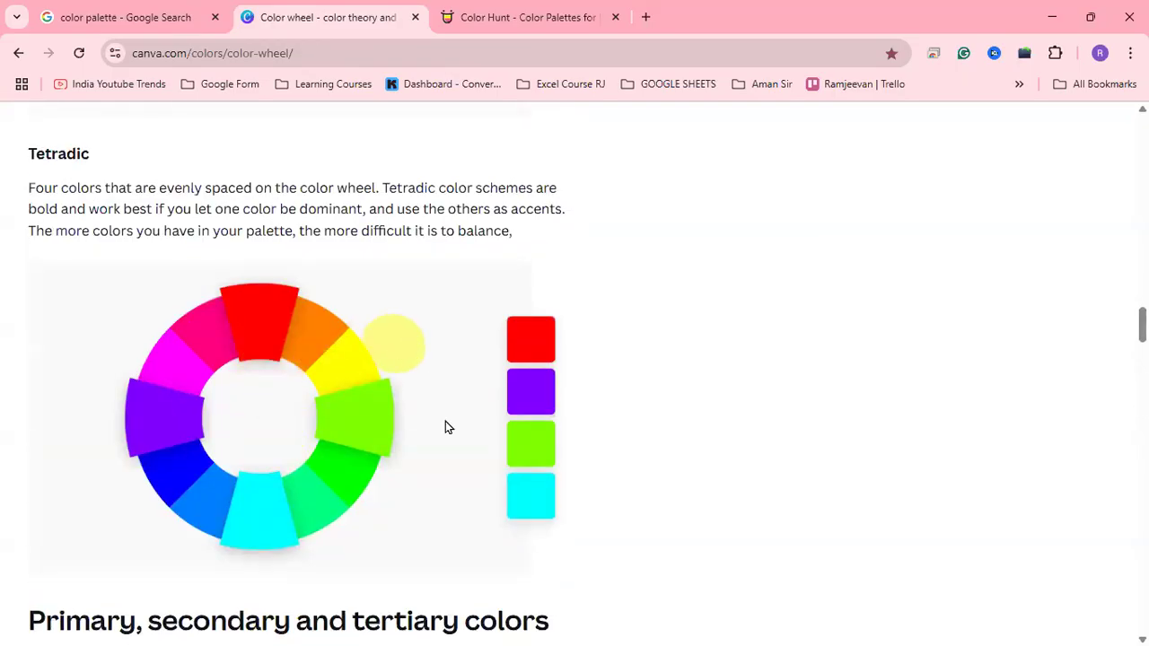
pyautogui.scroll(6, 264, 537)
pyautogui.scroll(12, 244, 522)
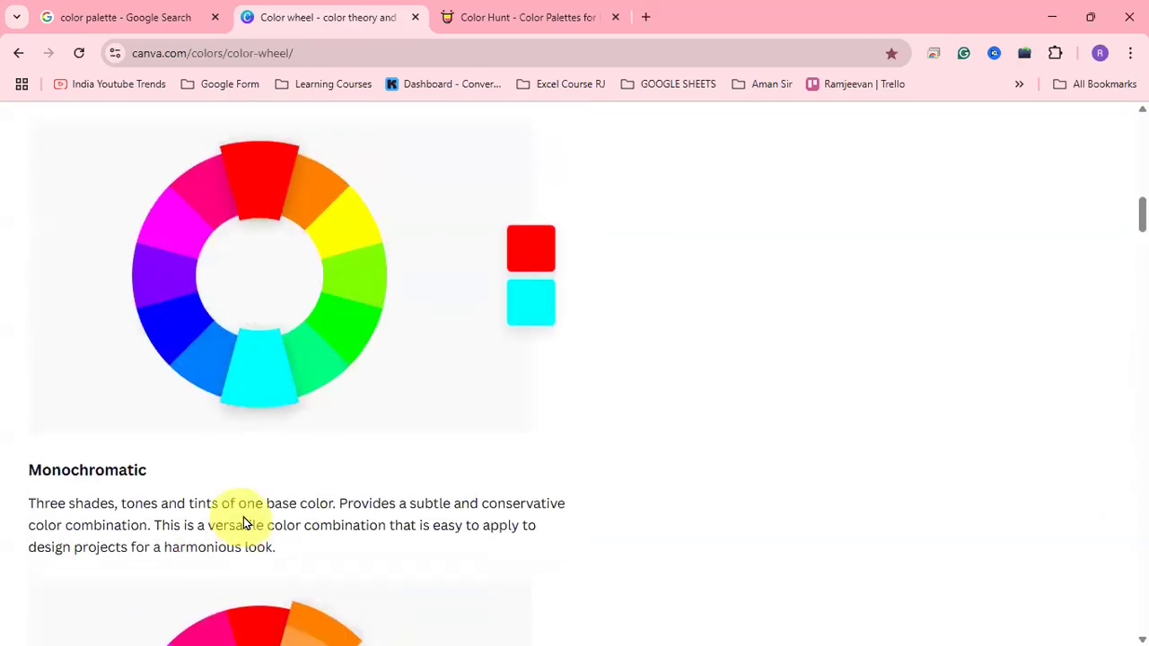
pyautogui.scroll(6, 243, 523)
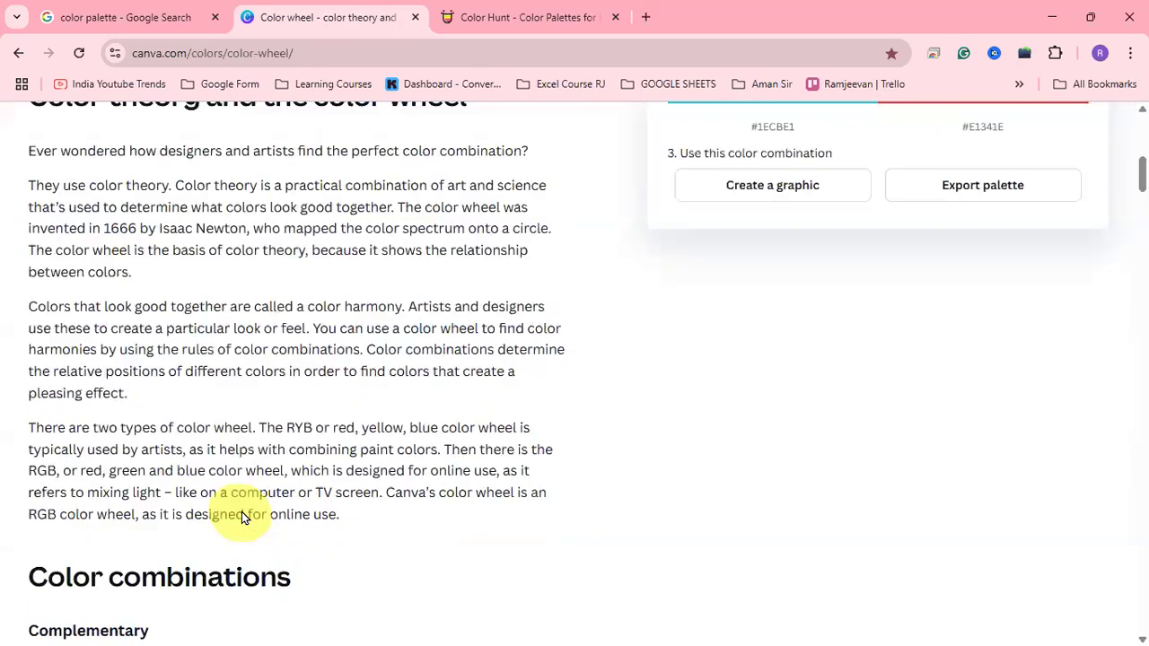
# Examine the Complementary, Monochromatic, Analogous, Triadic and Tetradic combinations with their wheel diagrams and color swatches.
pyautogui.scroll(-6, 242, 515)
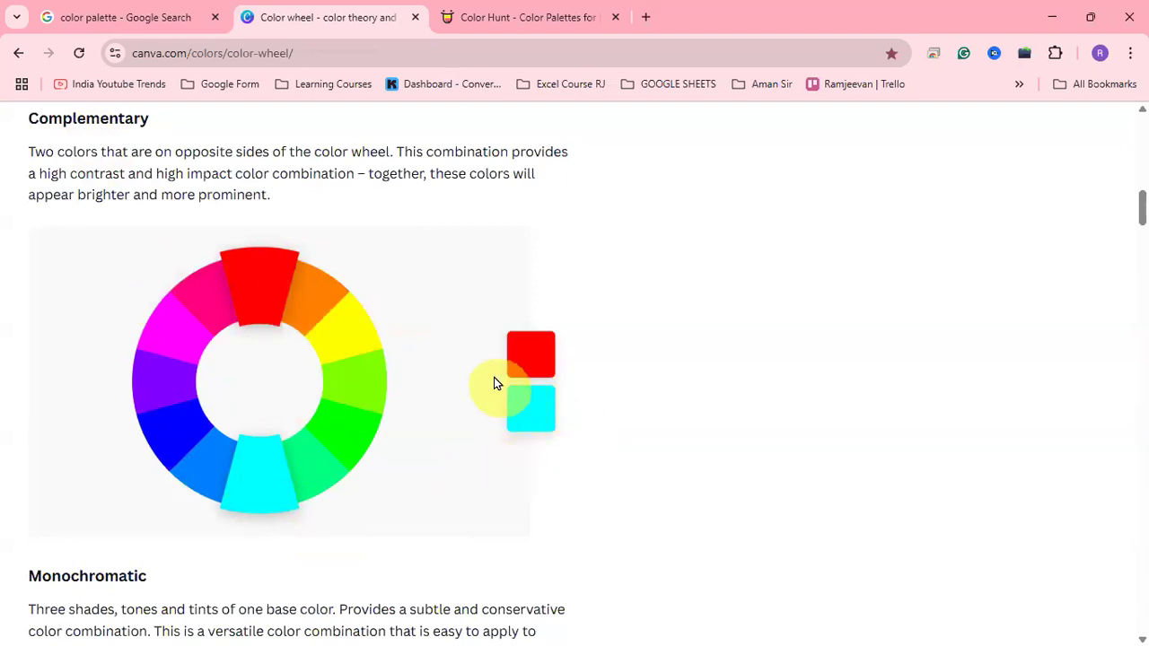
pyautogui.scroll(-4, 471, 352)
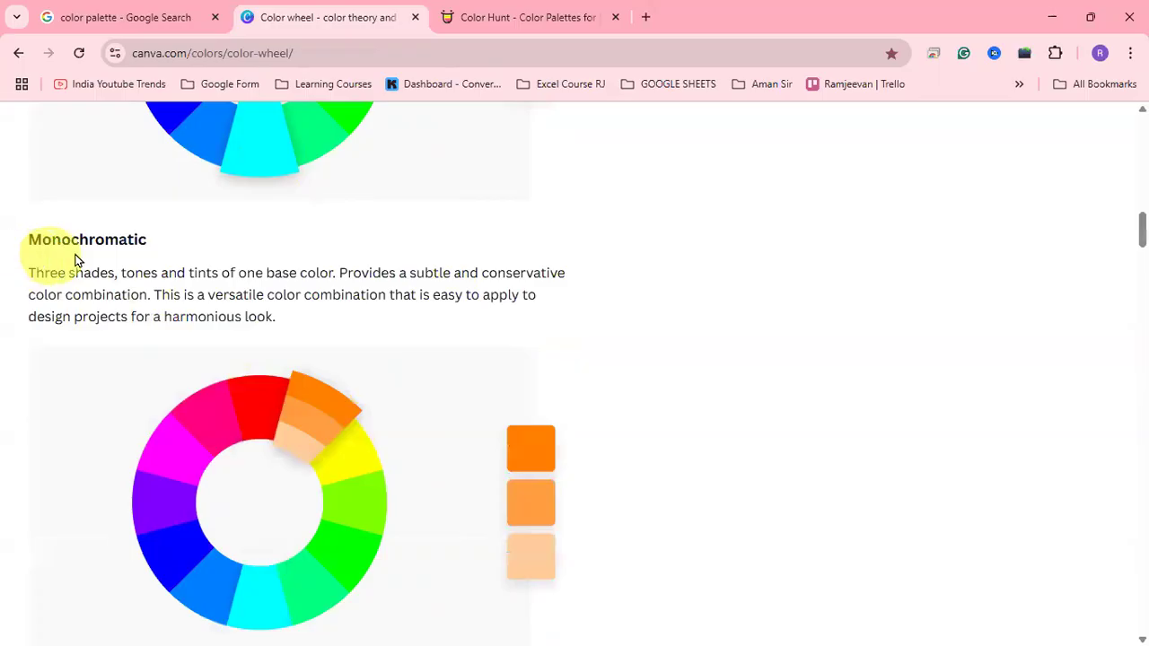
pyautogui.scroll(-1, 386, 294)
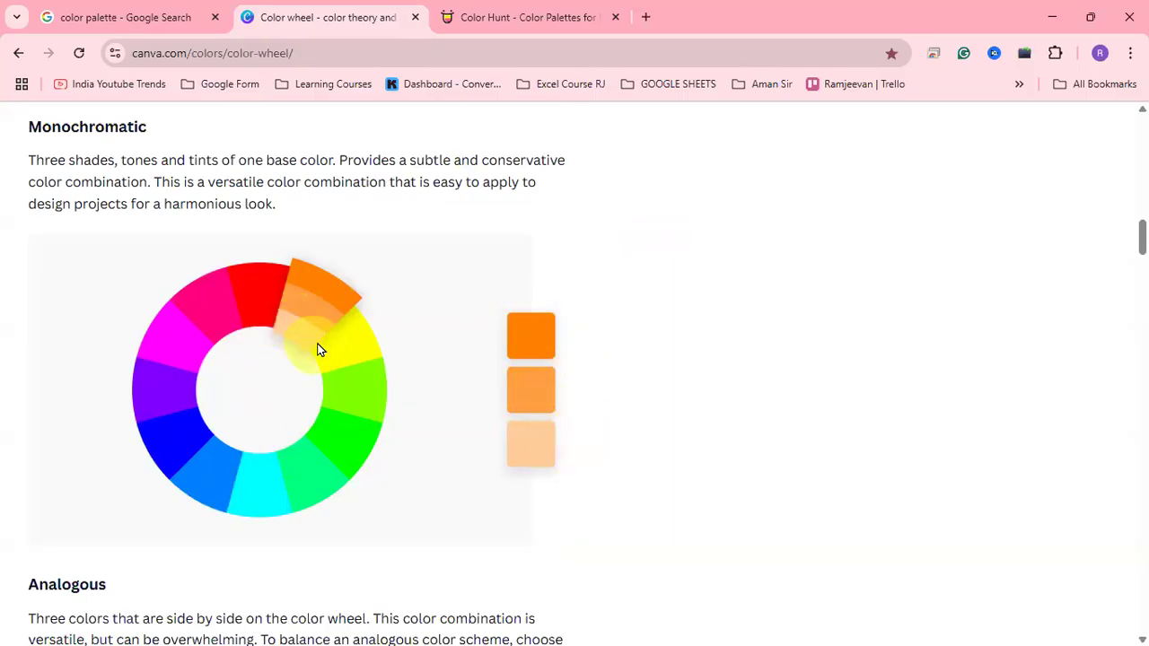
pyautogui.scroll(-5, 318, 349)
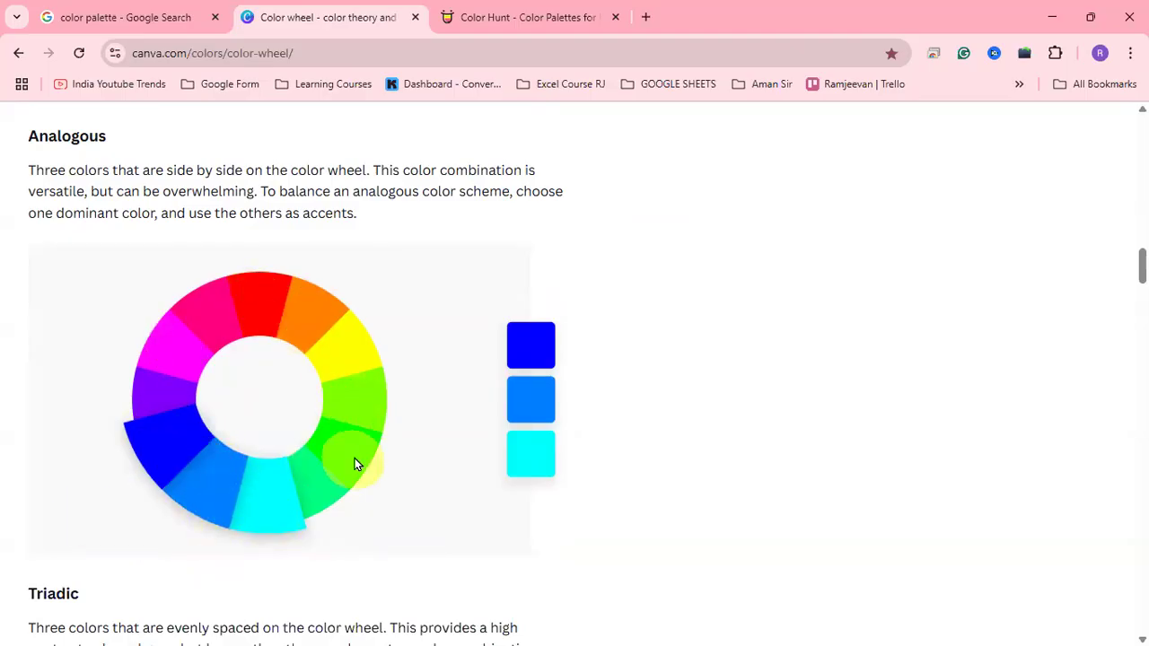
pyautogui.scroll(-4, 320, 377)
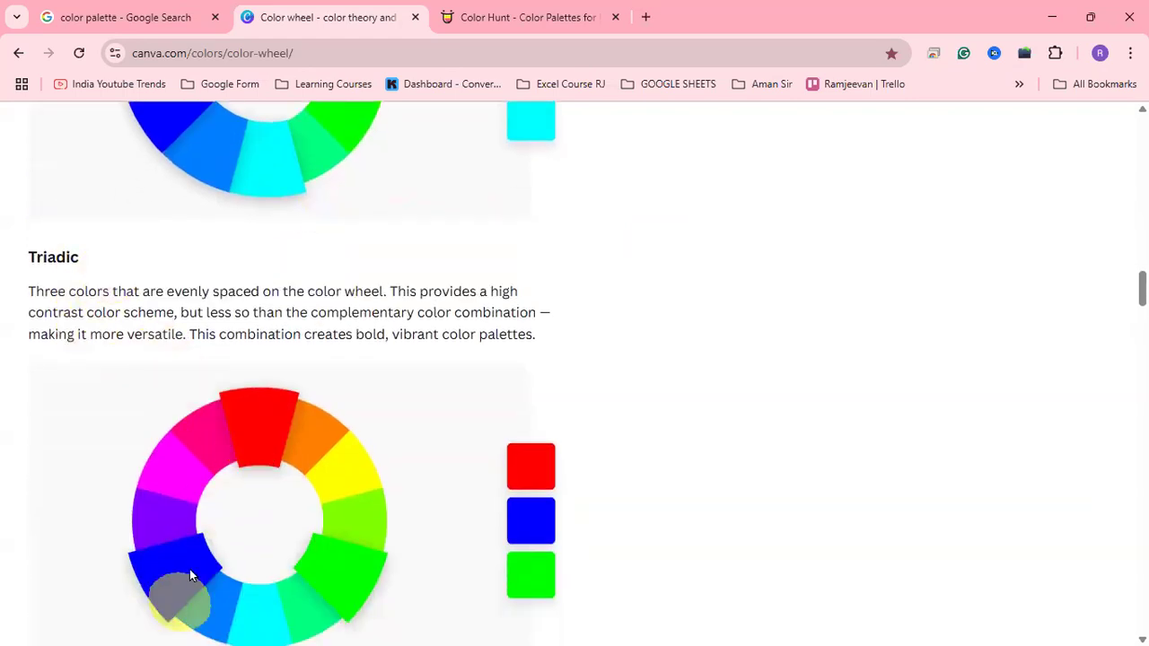
pyautogui.scroll(-1, 342, 355)
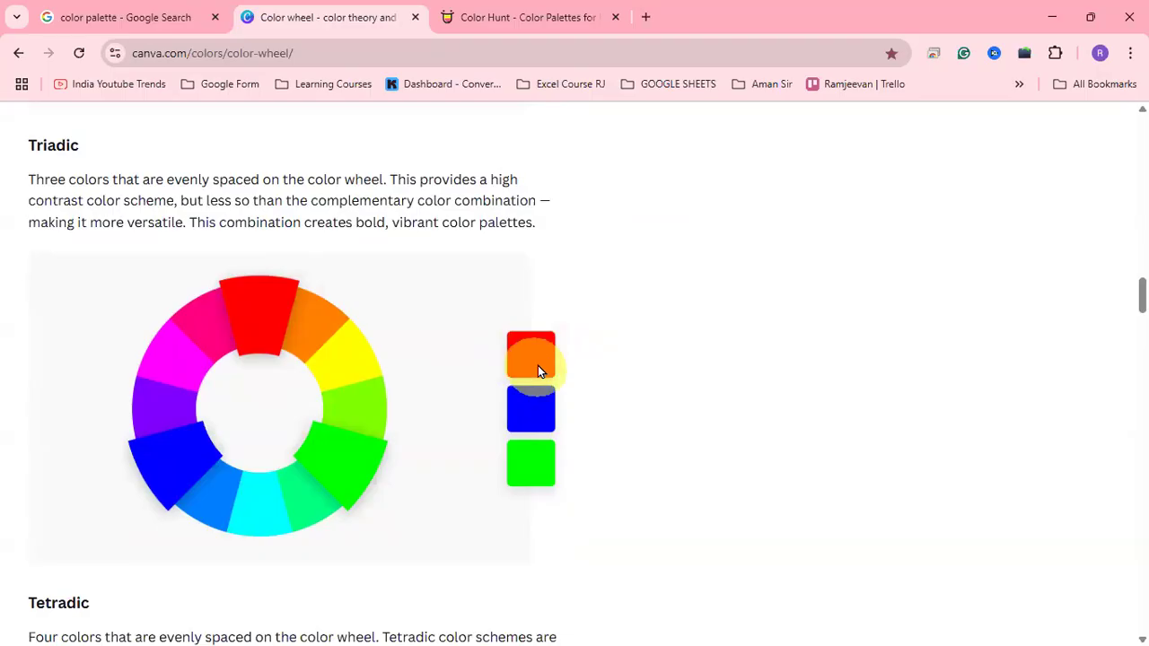
pyautogui.scroll(-4, 531, 359)
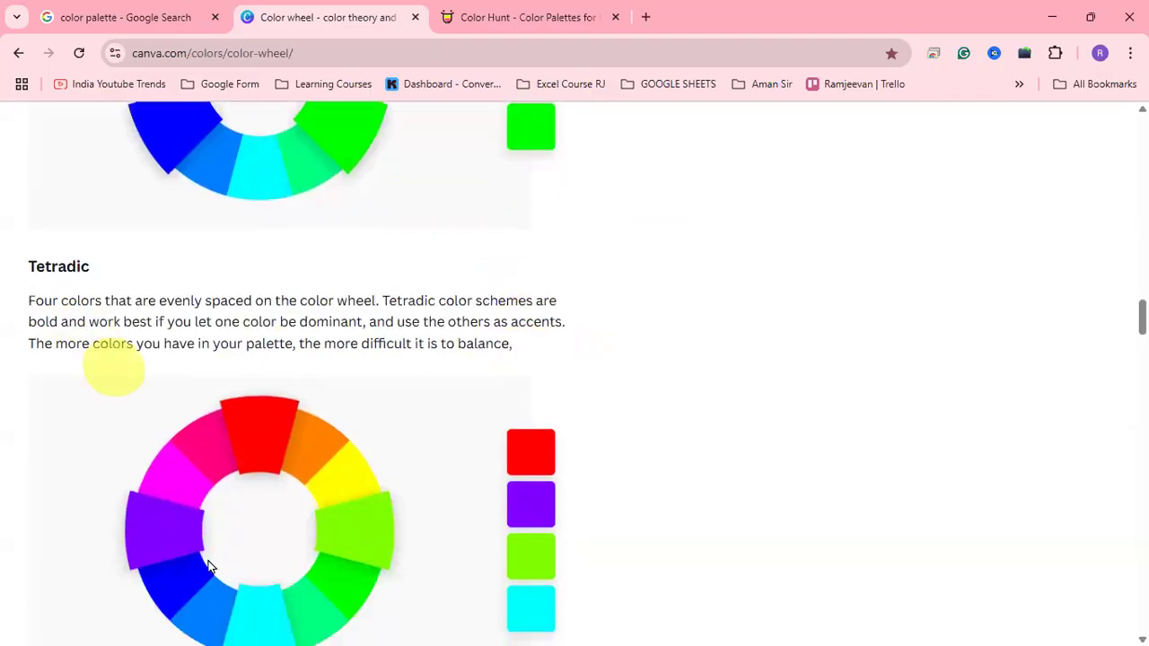
pyautogui.scroll(-2, 270, 449)
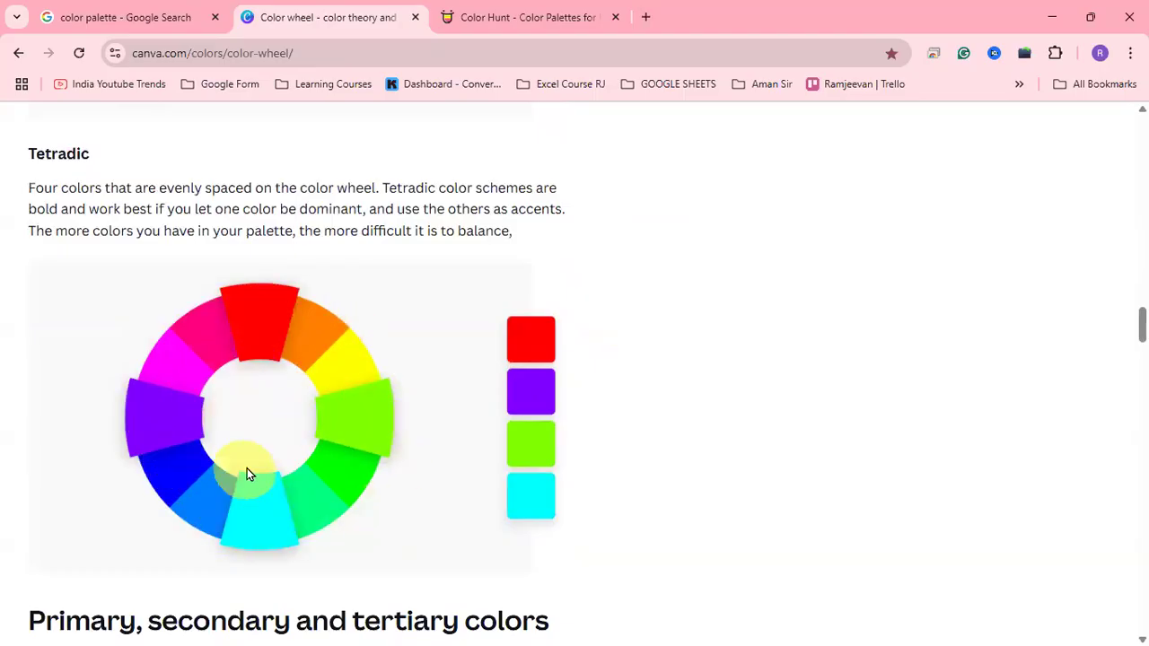
pyautogui.scroll(-2, 260, 440)
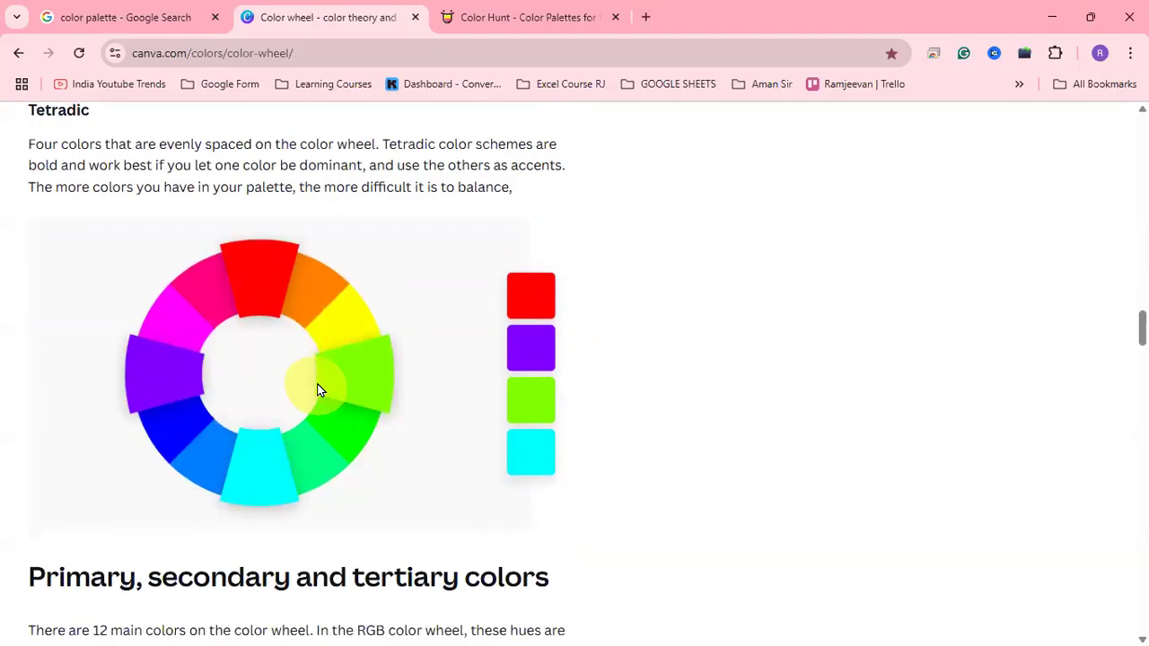
pyautogui.scroll(2, 318, 382)
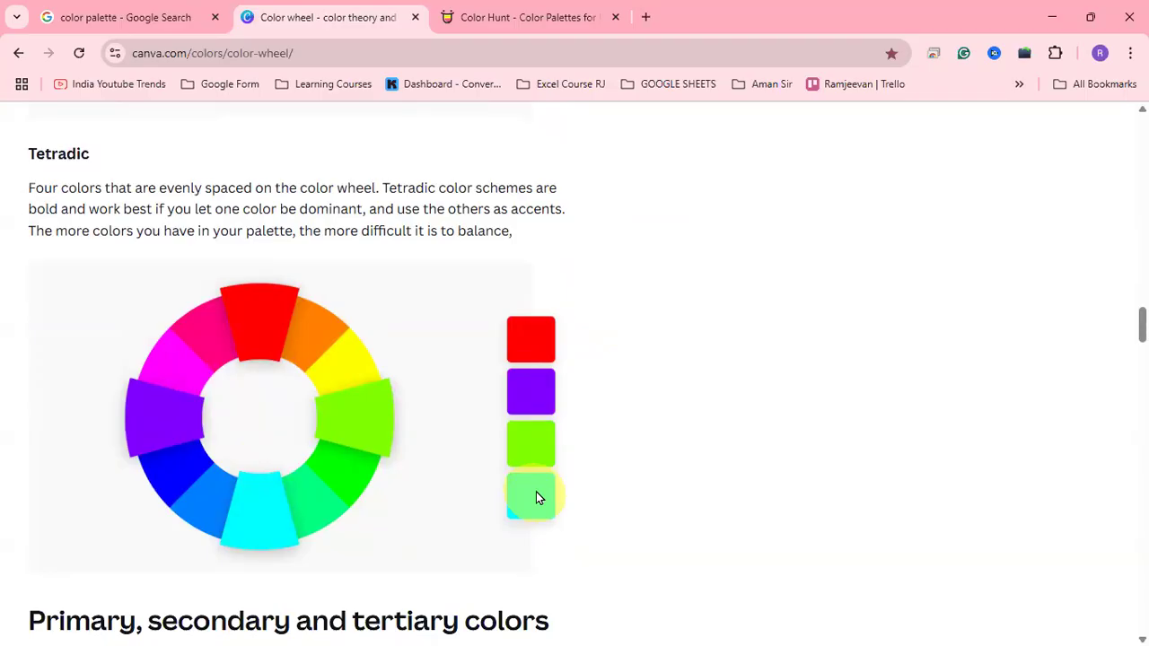
# Read the Primary, secondary and tertiary colors section, including the RGB color wheel text and the diagram of the three color groups.
pyautogui.scroll(-4, 535, 495)
pyautogui.moveTo(22, 285); pyautogui.dragTo(585, 287)
pyautogui.scroll(-1, 277, 303)
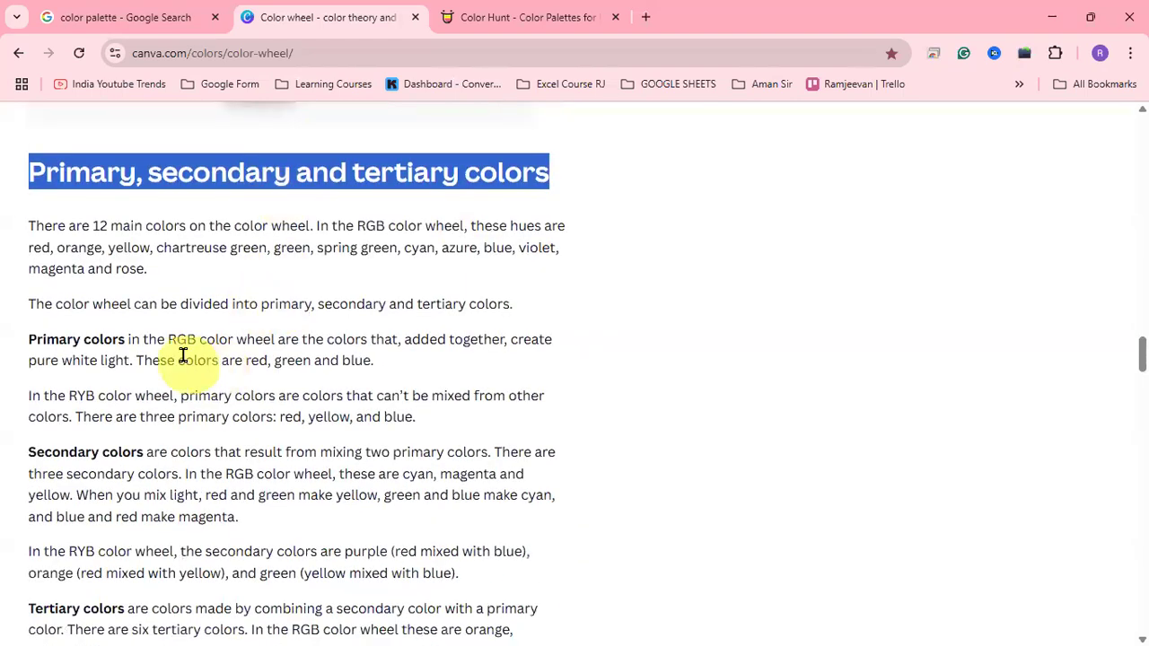
pyautogui.moveTo(149, 338); pyautogui.dragTo(223, 339)
pyautogui.scroll(-1, 223, 340)
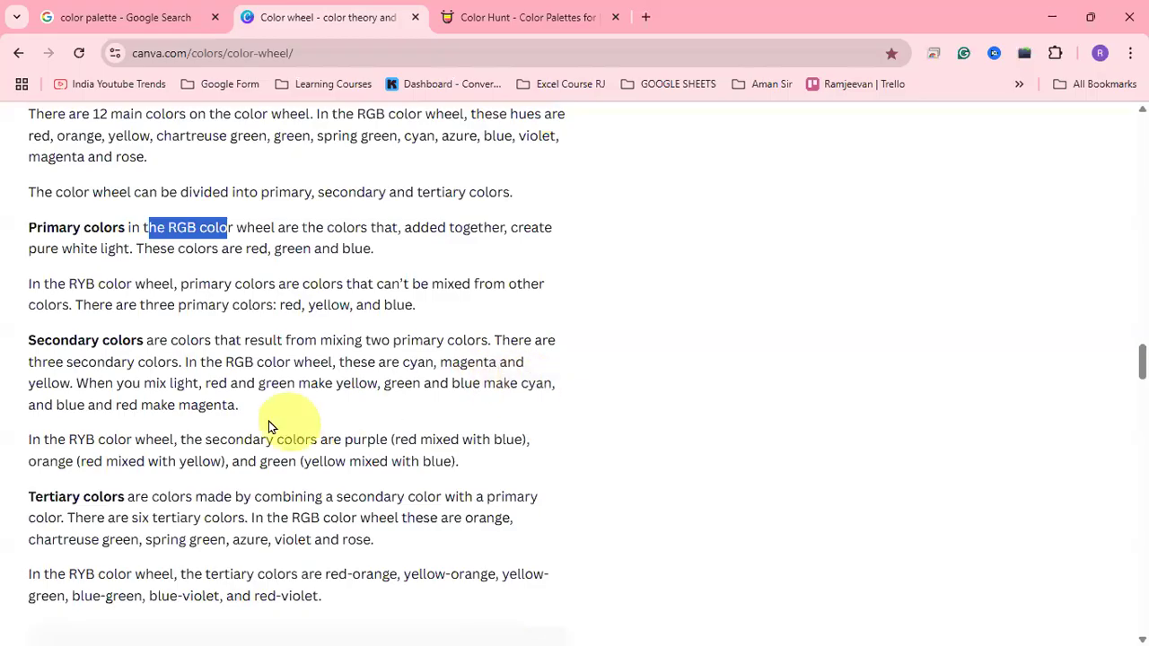
pyautogui.scroll(-1, 197, 377)
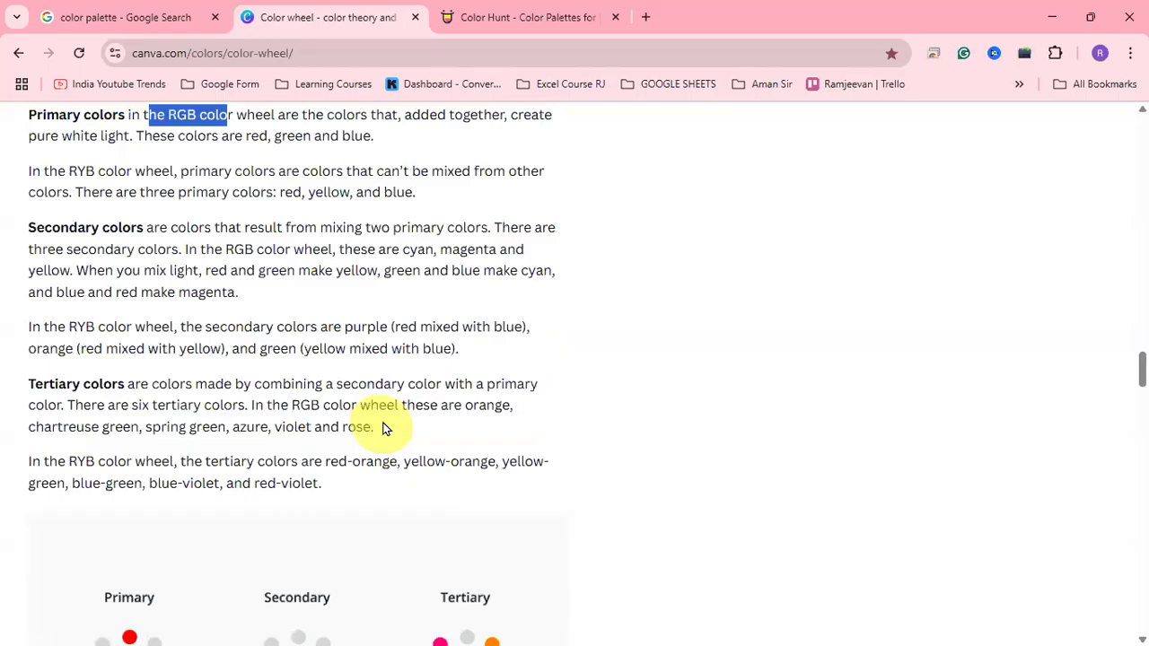
pyautogui.scroll(-3, 383, 428)
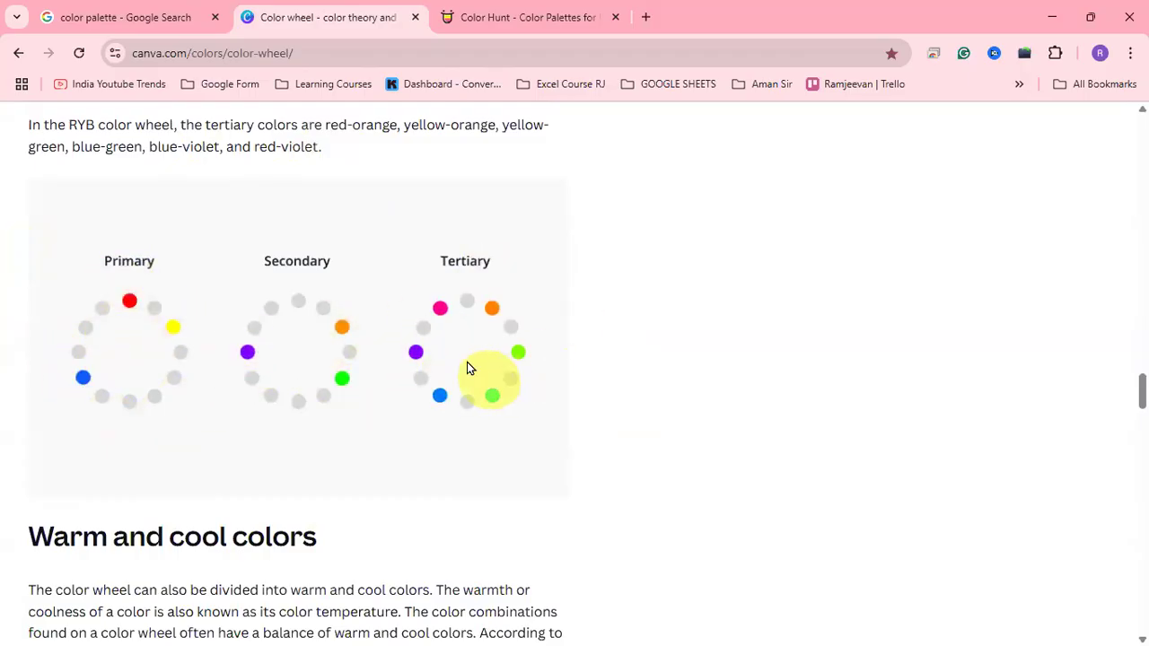
pyautogui.scroll(-4, 480, 331)
pyautogui.scroll(4, 480, 329)
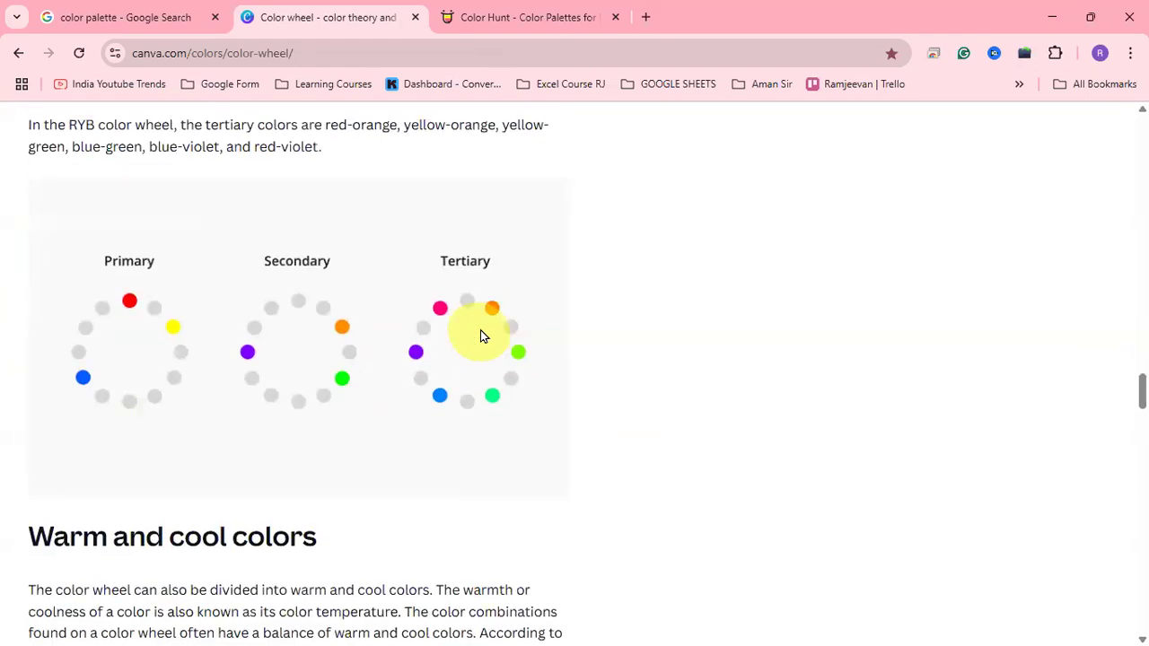
pyautogui.scroll(-1, 481, 336)
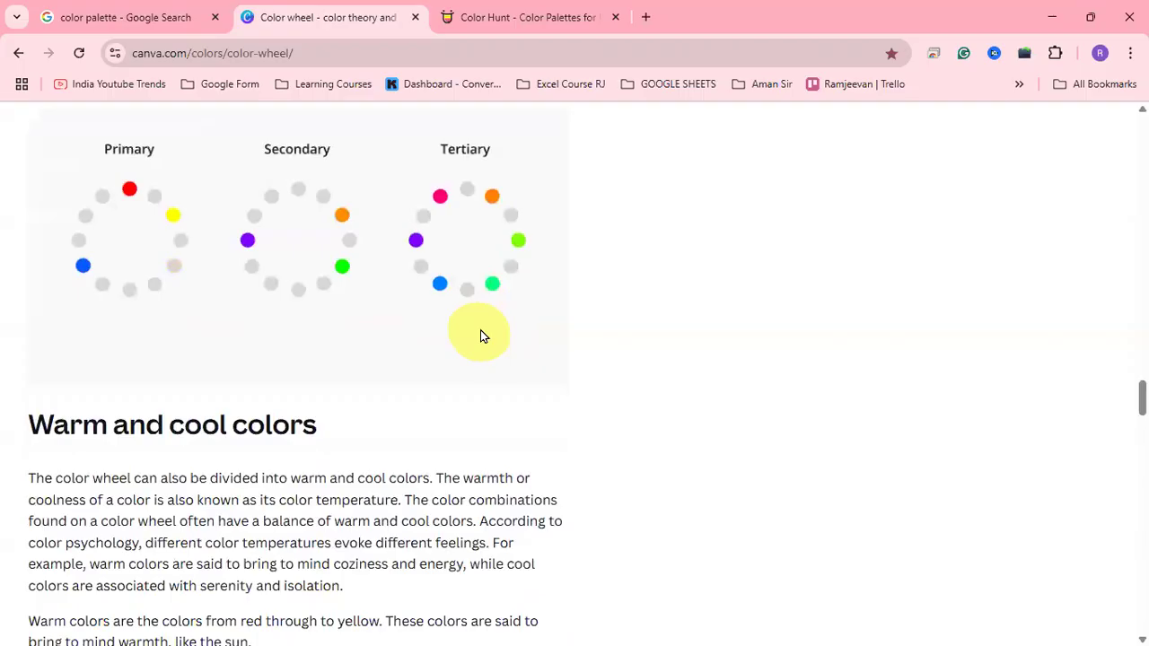
# Read the Warm and cool colors and Shades, tints and tones sections and study their diagrams.
pyautogui.scroll(-1, 436, 311)
pyautogui.moveTo(30, 313); pyautogui.dragTo(348, 351)
pyautogui.scroll(-3, 349, 328)
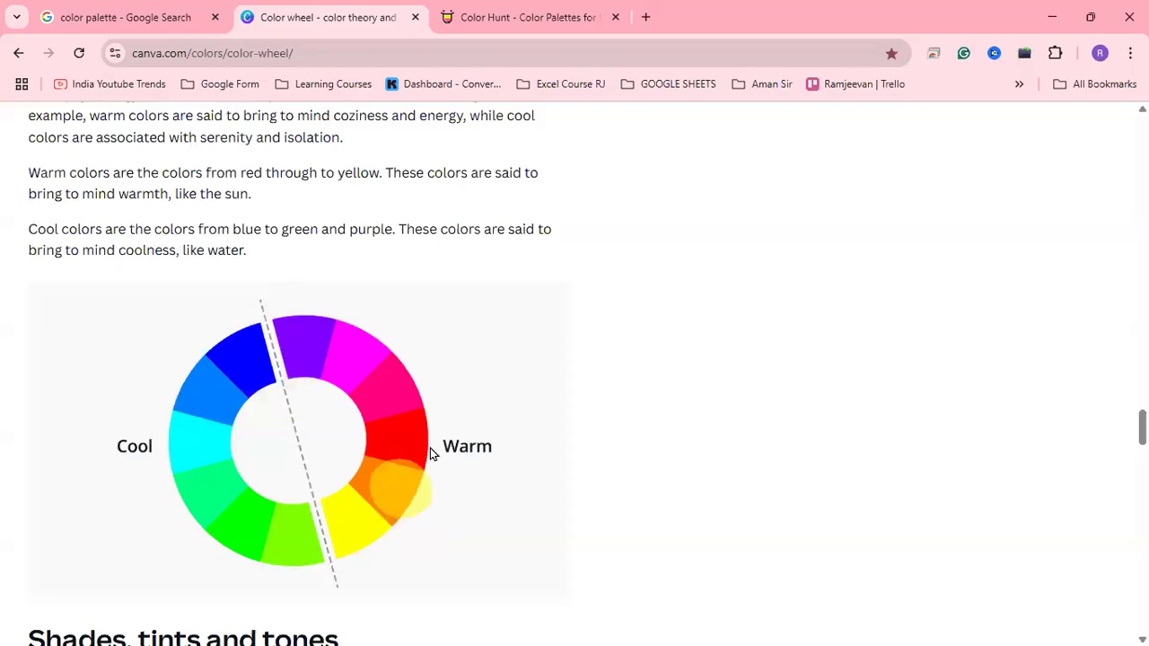
pyautogui.scroll(-3, 477, 405)
pyautogui.scroll(-3, 1135, 633)
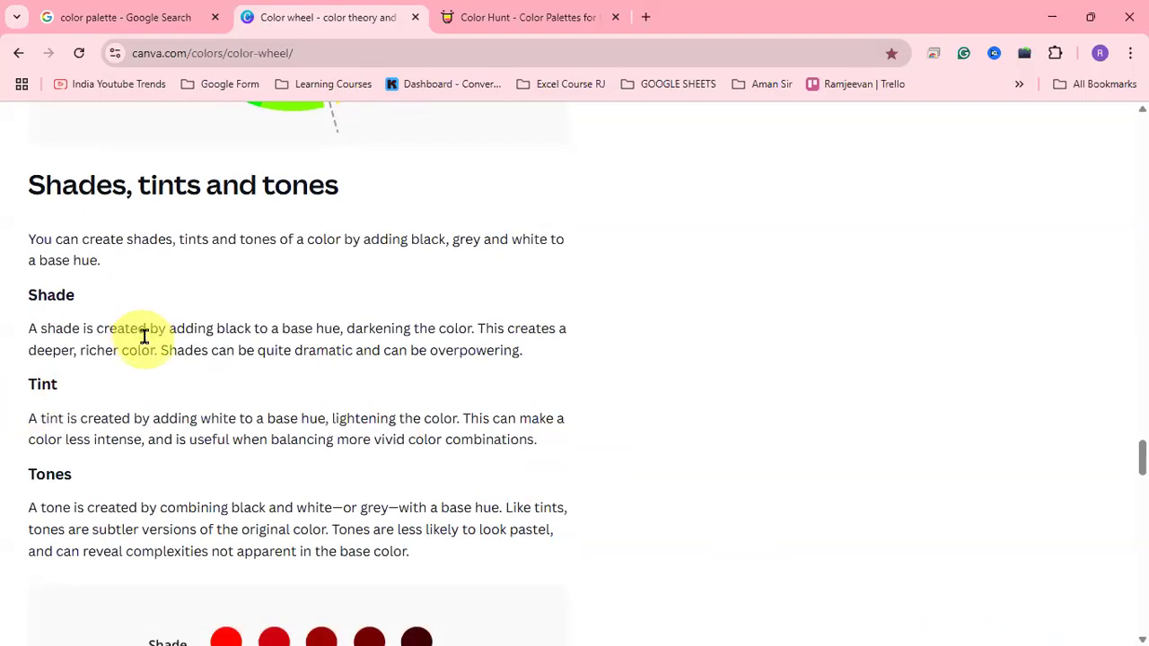
pyautogui.scroll(-3, 162, 359)
pyautogui.scroll(-1, 220, 444)
pyautogui.scroll(-1, 222, 438)
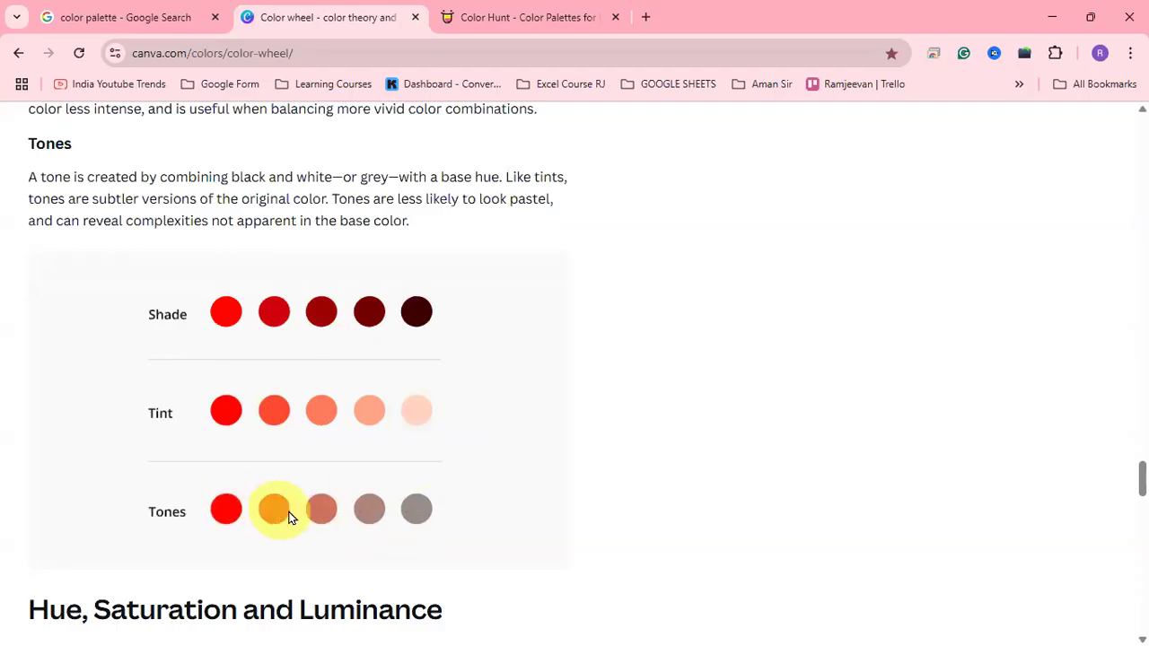
# Read the Hue, Saturation and Luminance and the Color meanings and color schemes sections, down to the Learn more about colors articles.
pyautogui.scroll(-3, 411, 336)
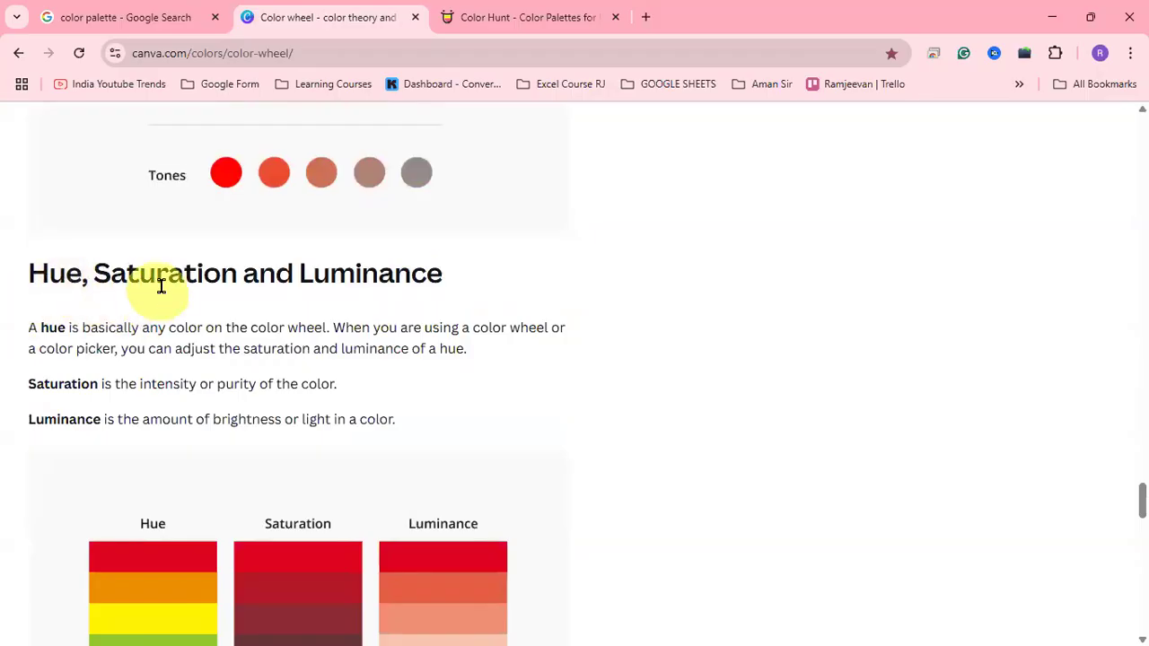
pyautogui.scroll(-2, 467, 266)
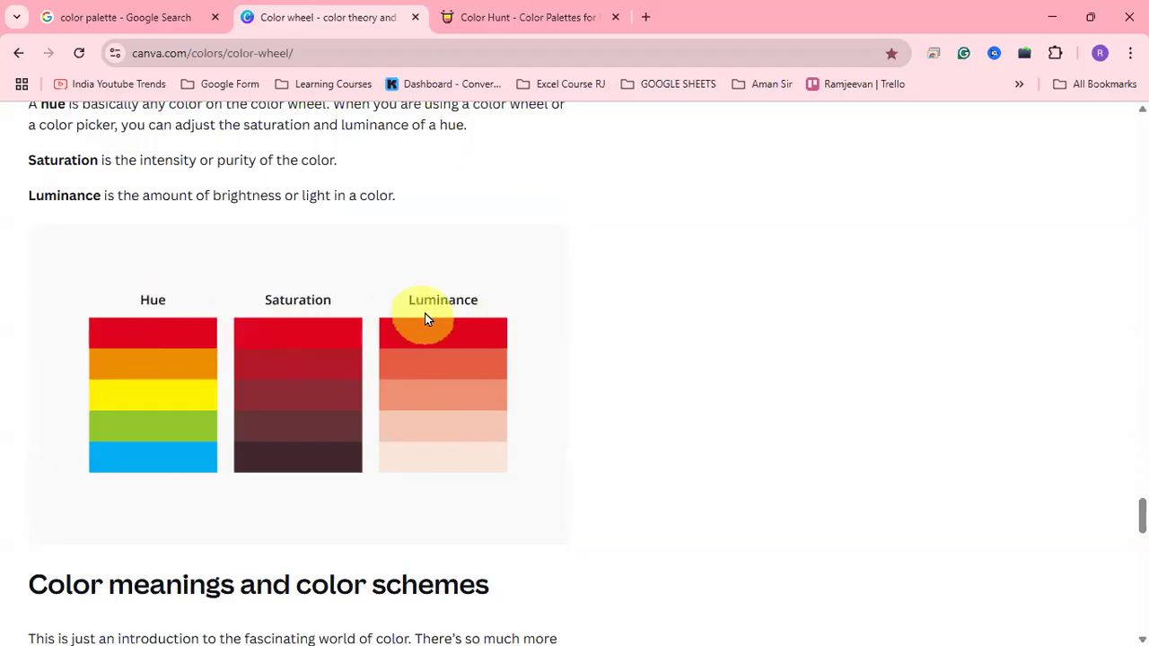
pyautogui.scroll(-3, 428, 314)
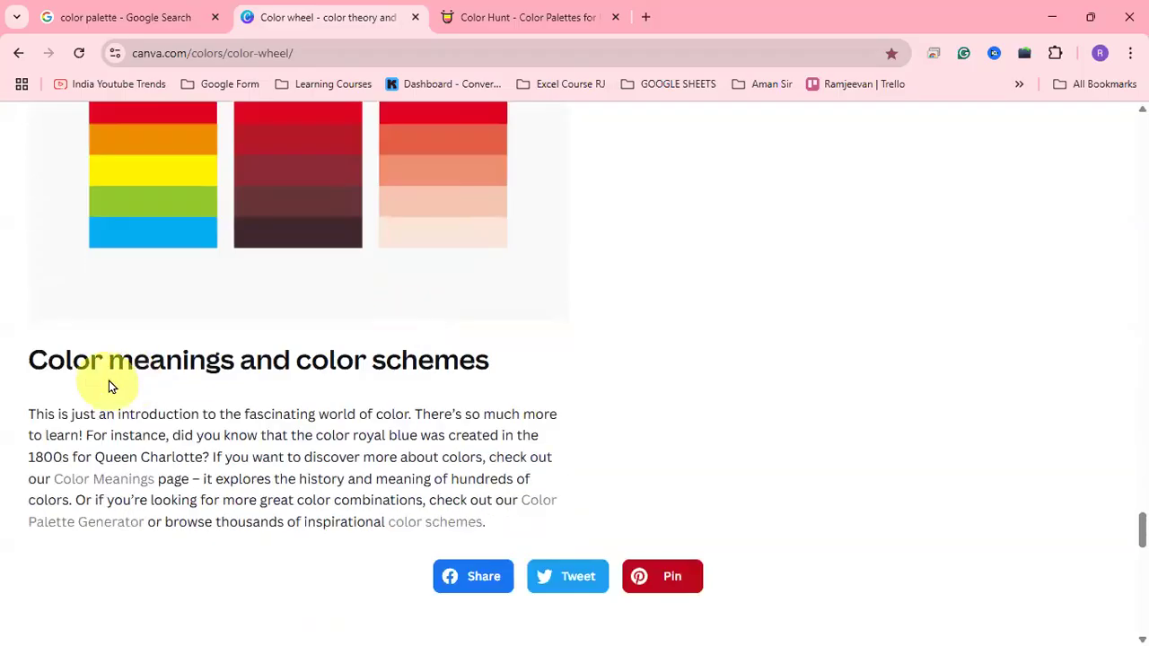
pyautogui.scroll(-3, 482, 307)
pyautogui.scroll(2, 481, 303)
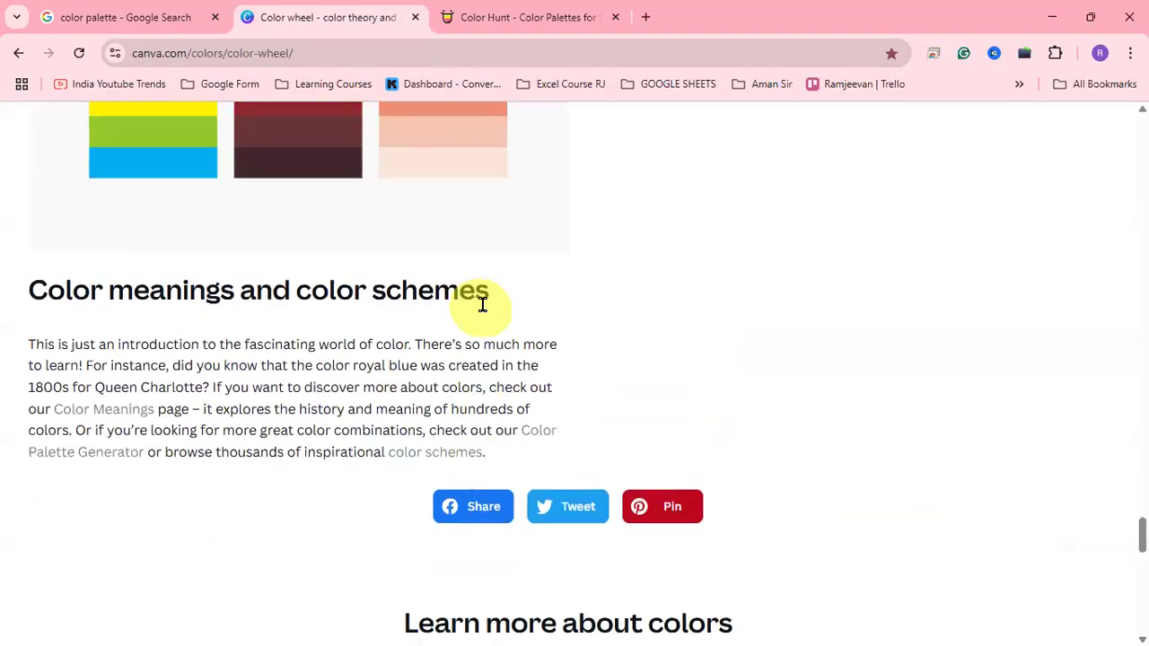
pyautogui.scroll(-5, 479, 302)
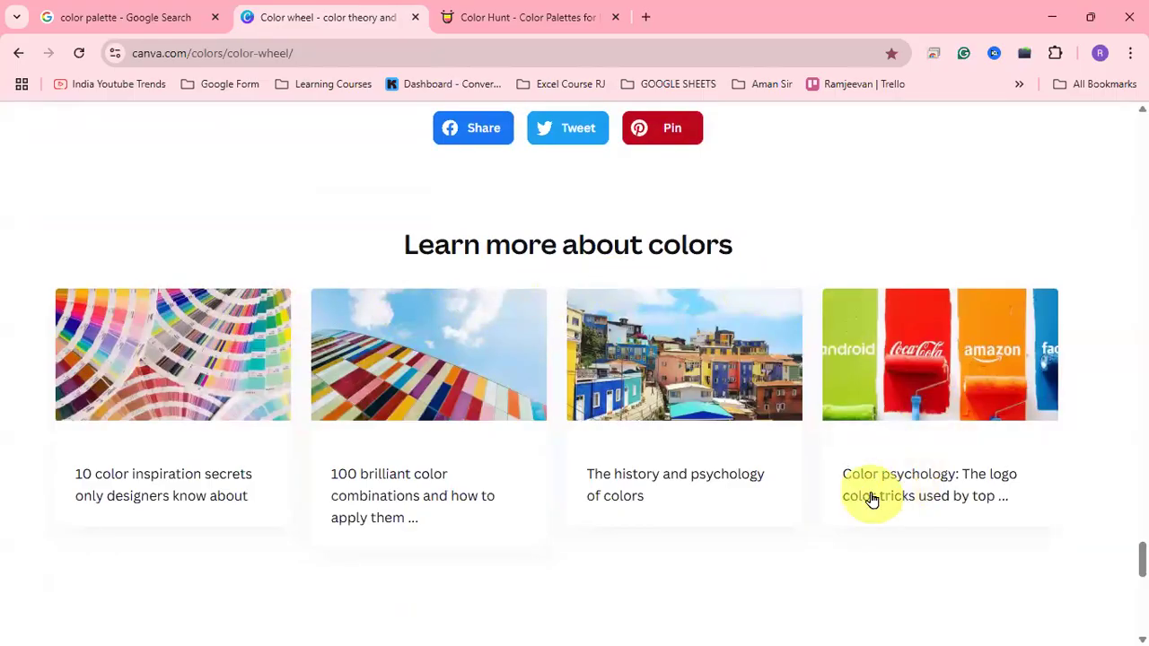
# Return to the interactive color wheel and try base colors #5919e6, #ff5800, #0df27f and #1f00ff with the Complementary combination.
pyautogui.scroll(9, 311, 428)
pyautogui.scroll(-7, 308, 422)
pyautogui.scroll(20, 308, 429)
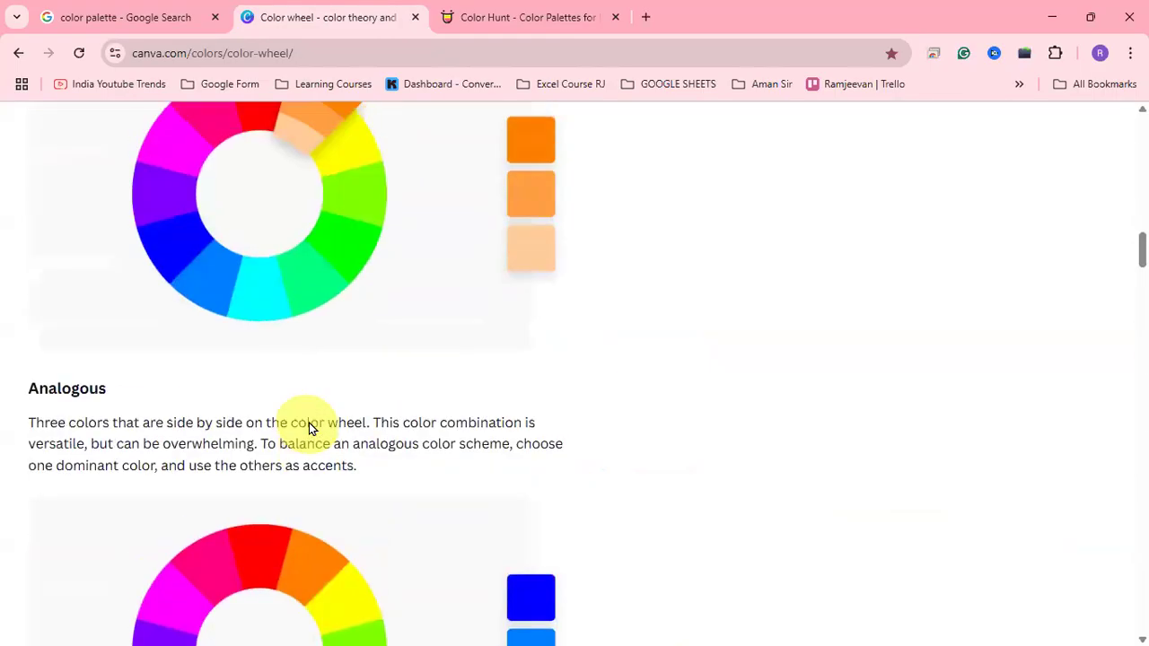
pyautogui.scroll(-1, 282, 345)
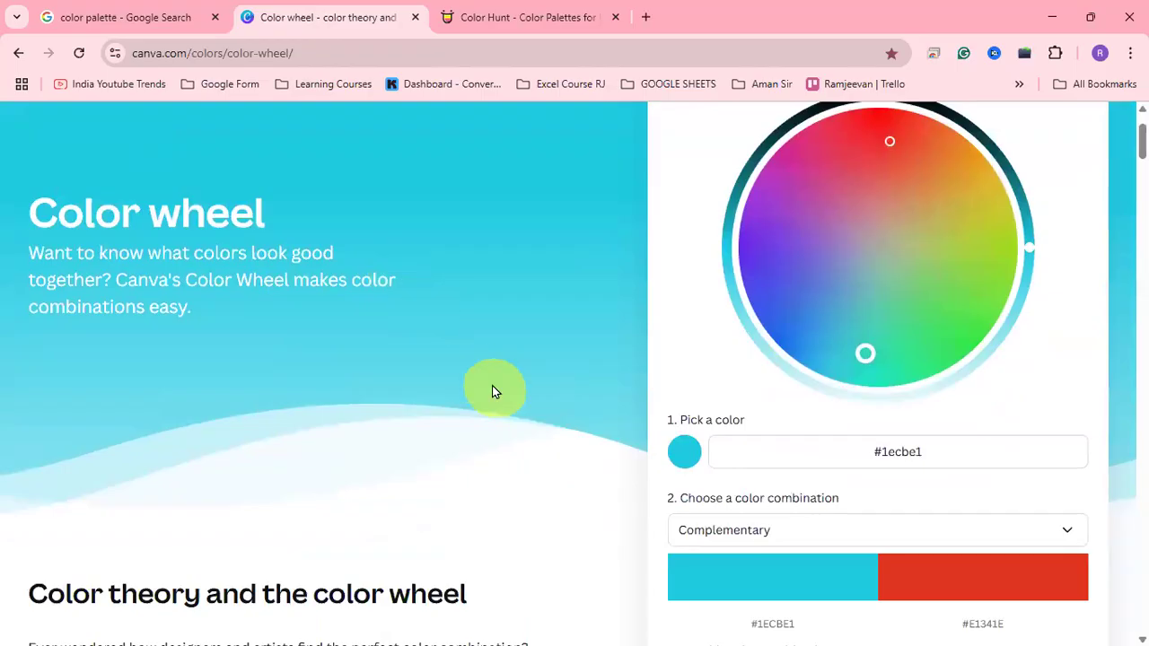
pyautogui.click(768, 275)
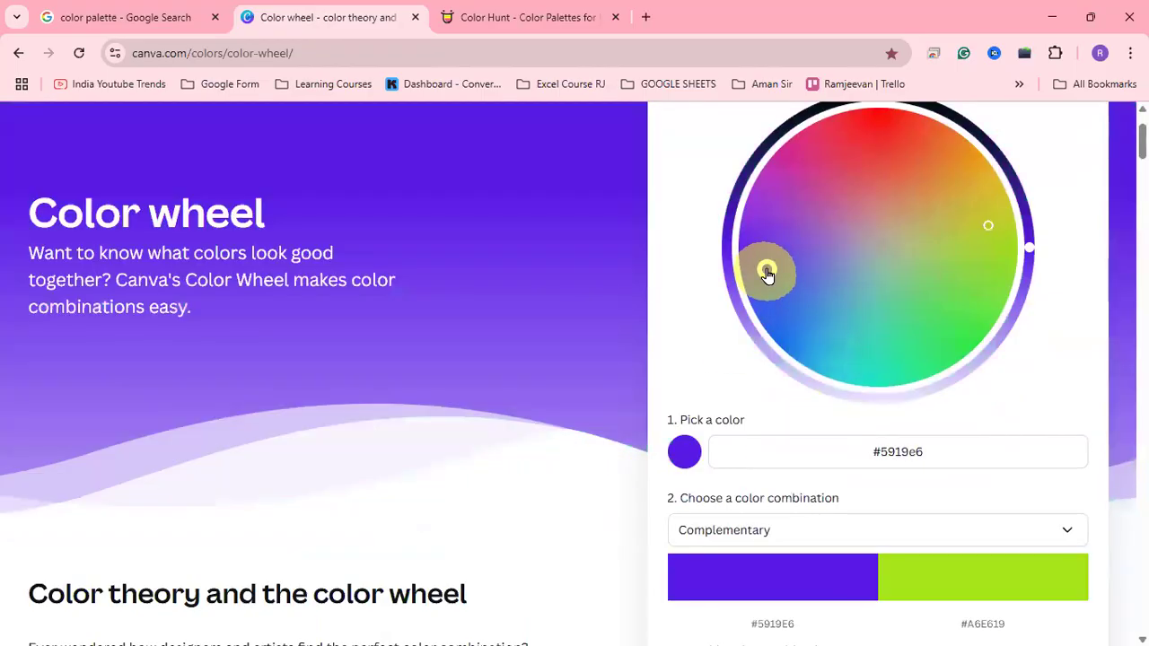
pyautogui.moveTo(767, 274); pyautogui.dragTo(767, 269)
pyautogui.moveTo(744, 241); pyautogui.dragTo(925, 117)
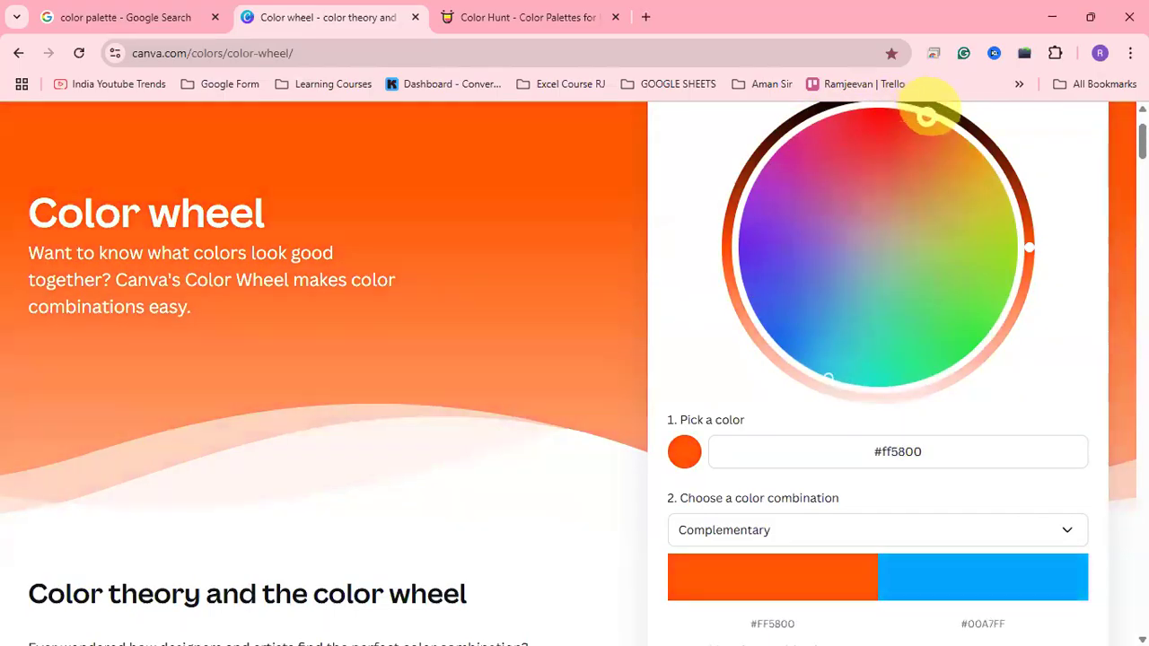
pyautogui.scroll(-1, 807, 482)
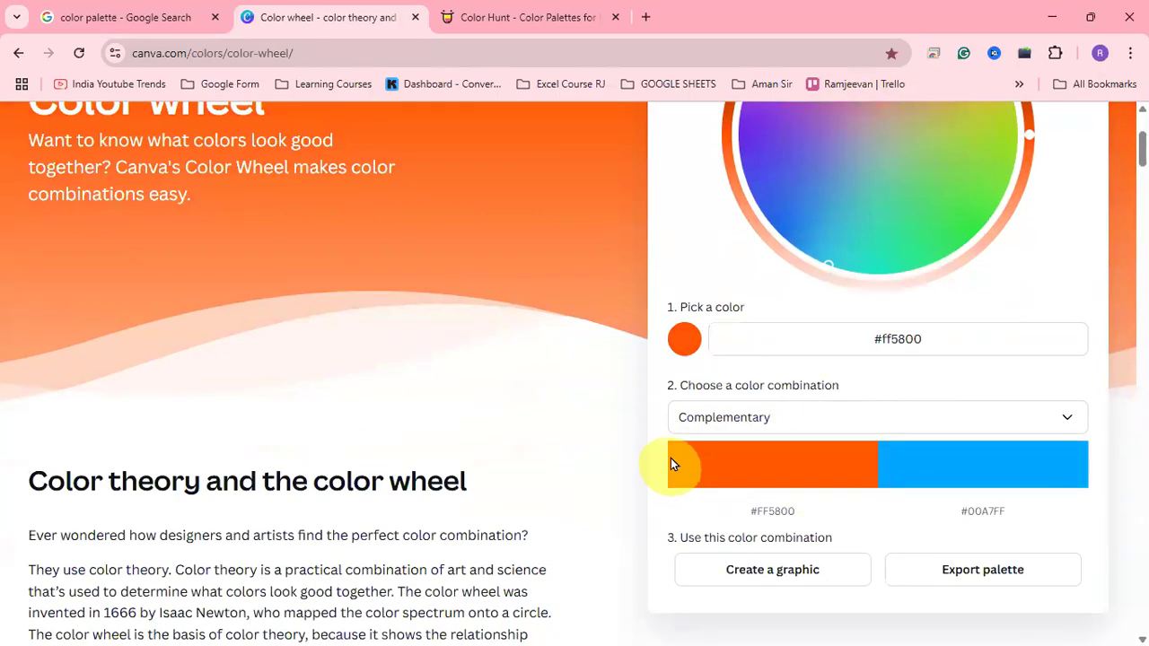
pyautogui.scroll(1, 754, 440)
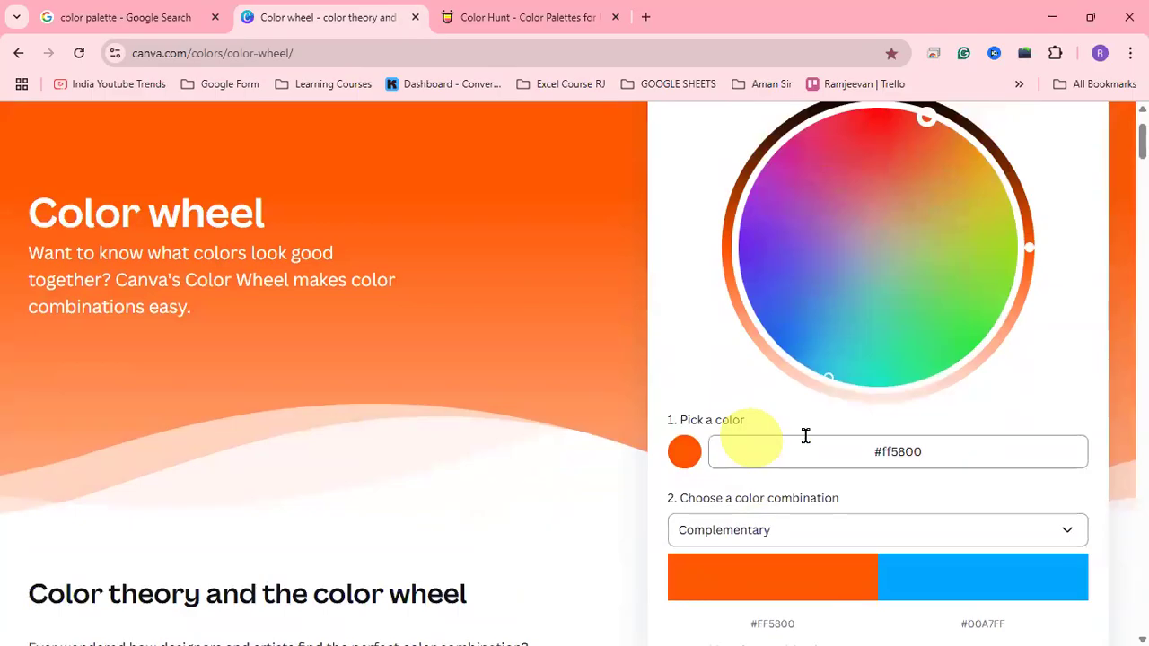
pyautogui.click(939, 359)
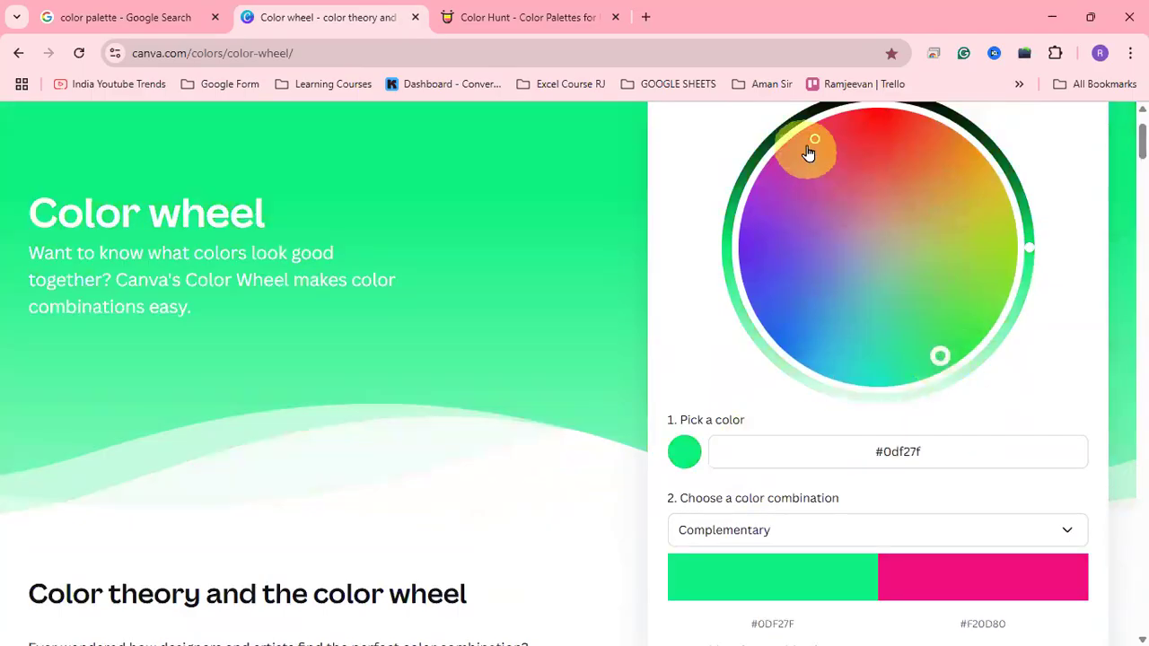
pyautogui.moveTo(941, 357); pyautogui.dragTo(748, 302)
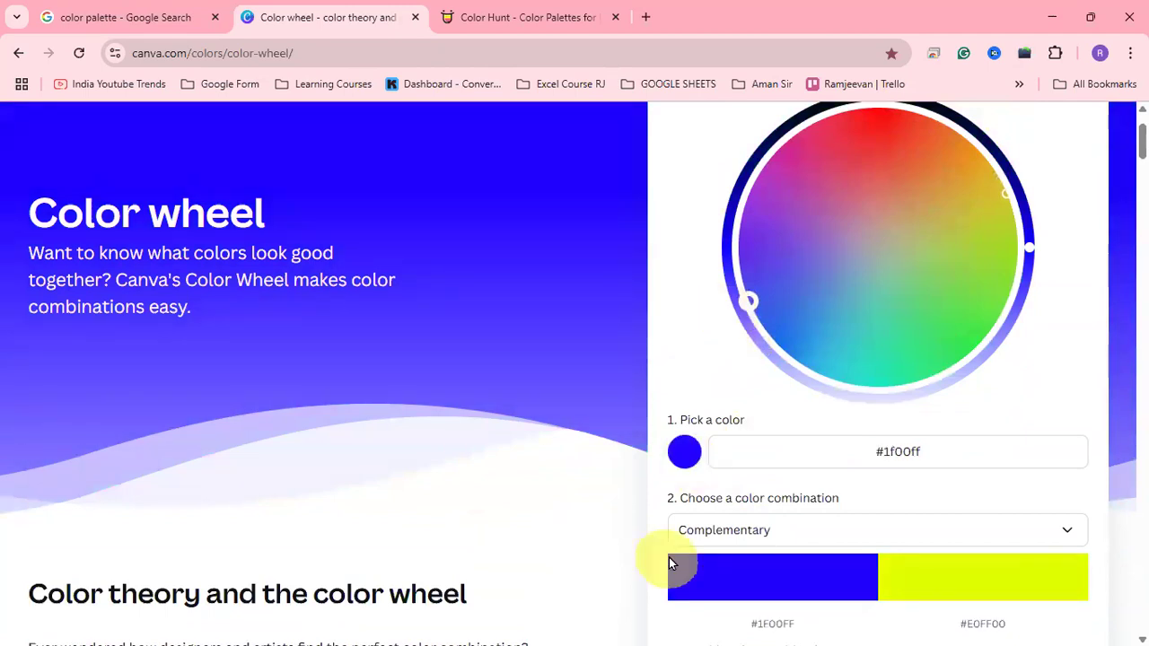
# Choose the Monochromatic combination and move the base color on the wheel to green #1ee131.
pyautogui.click(743, 531)
pyautogui.scroll(-1, 728, 474)
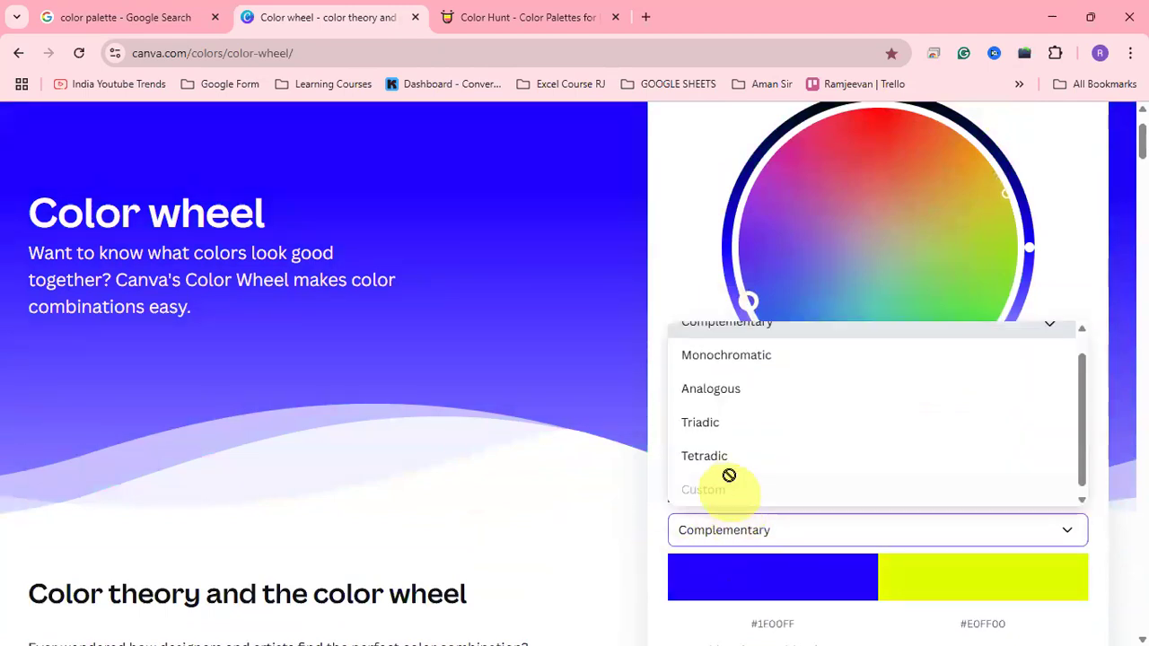
pyautogui.click(726, 365)
pyautogui.moveTo(746, 301); pyautogui.dragTo(962, 310)
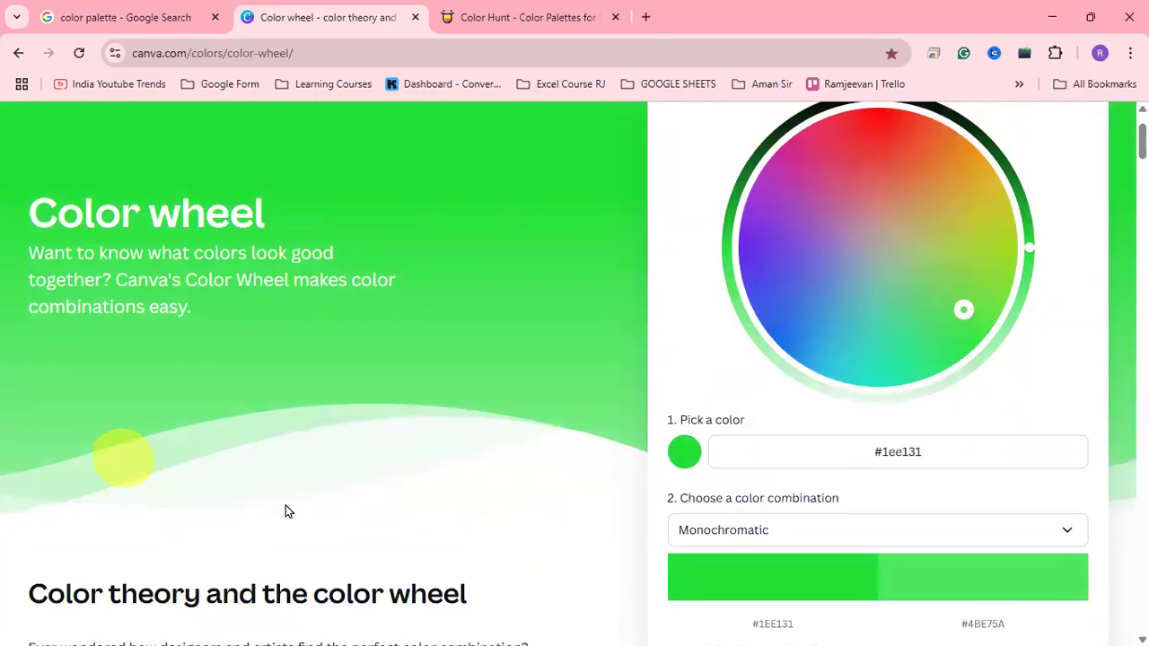
# Choose the Analogous combination and try several base colors on the wheel, including #1ee1d9 and #12ed3c.
pyautogui.click(745, 538)
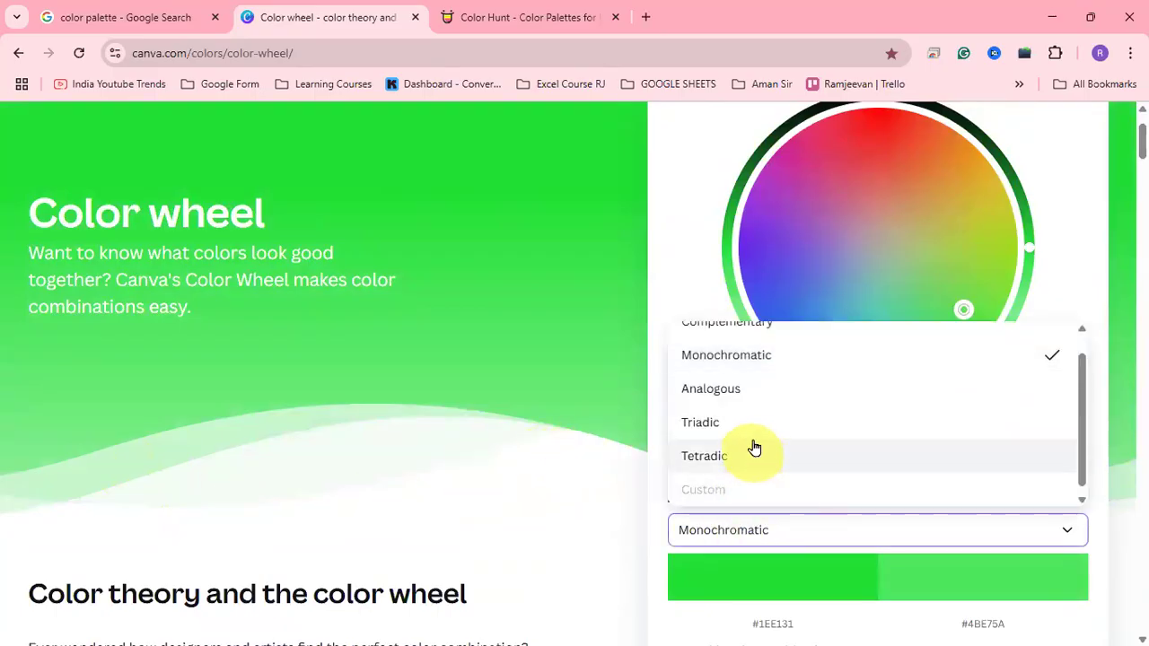
pyautogui.click(737, 390)
pyautogui.moveTo(955, 316); pyautogui.dragTo(867, 360)
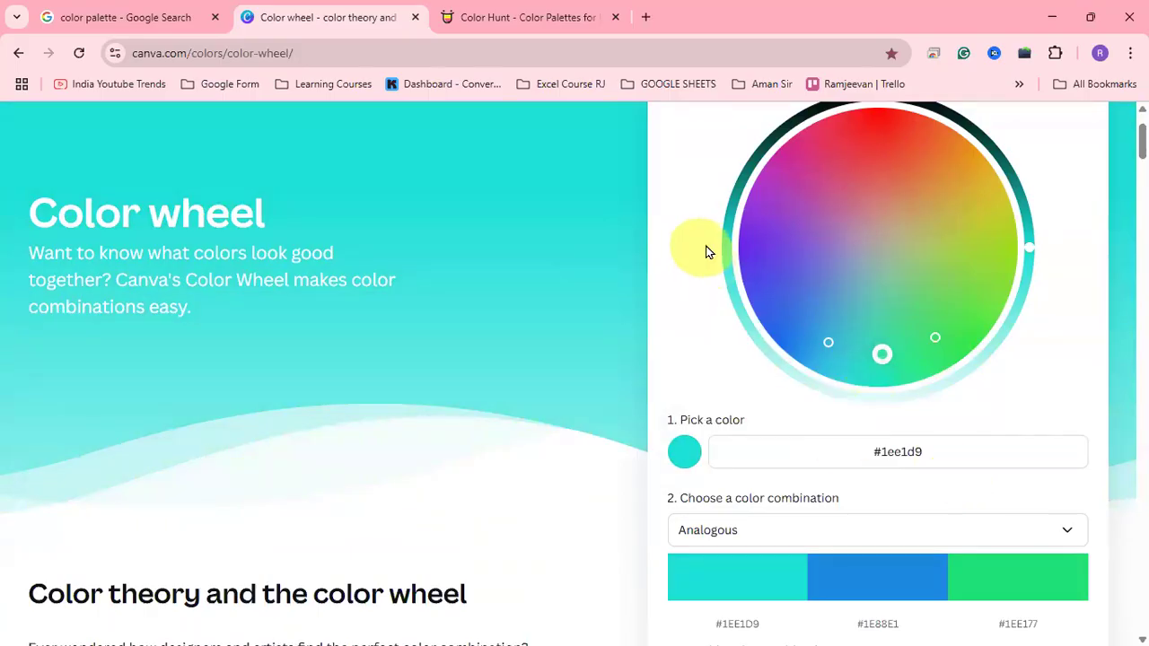
pyautogui.click(769, 278)
pyautogui.moveTo(771, 282); pyautogui.dragTo(967, 326)
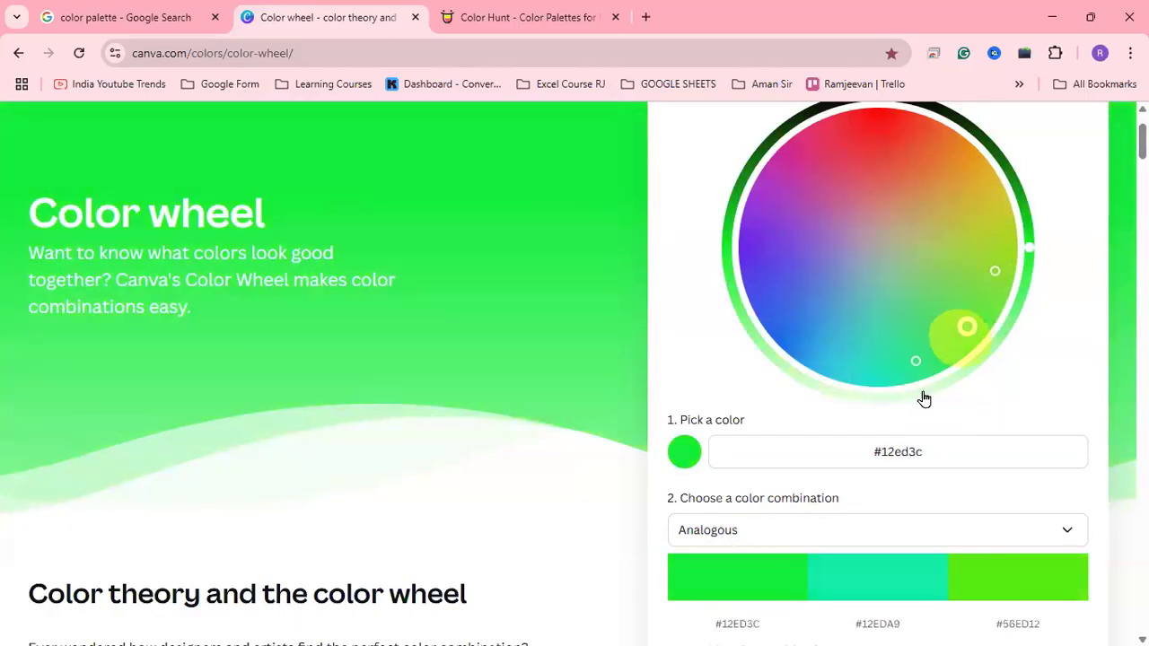
# Choose the Triadic combination and move the base color on the wheel to muted green #40bf45.
pyautogui.click(754, 546)
pyautogui.scroll(-1, 731, 467)
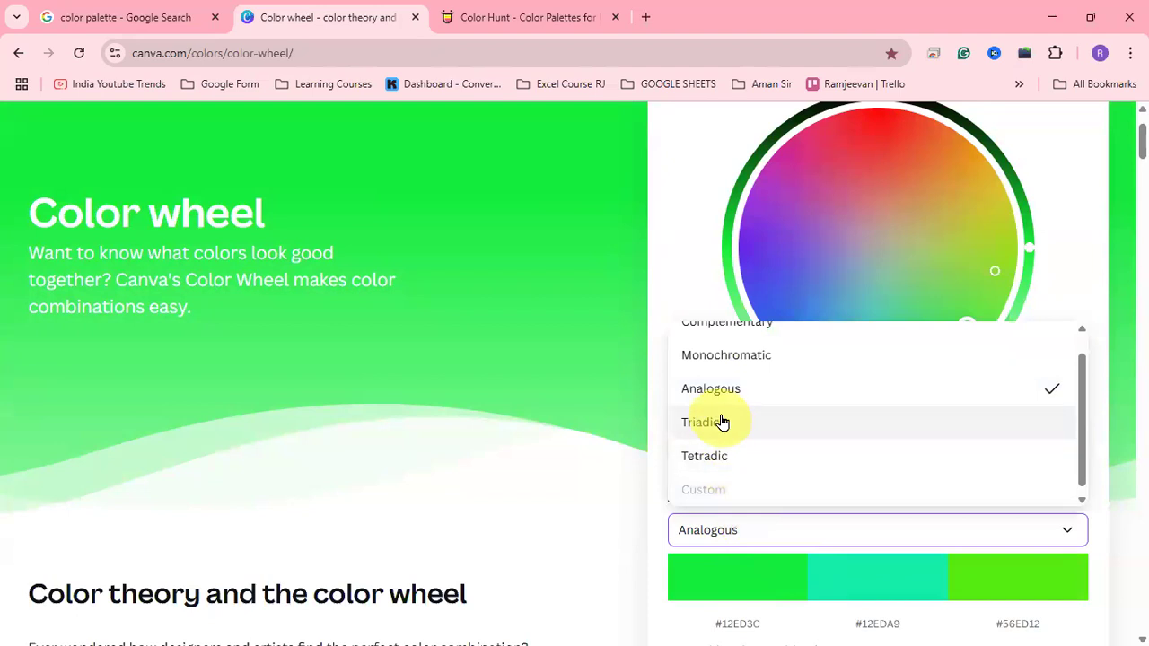
pyautogui.click(721, 421)
pyautogui.moveTo(985, 331); pyautogui.dragTo(936, 284)
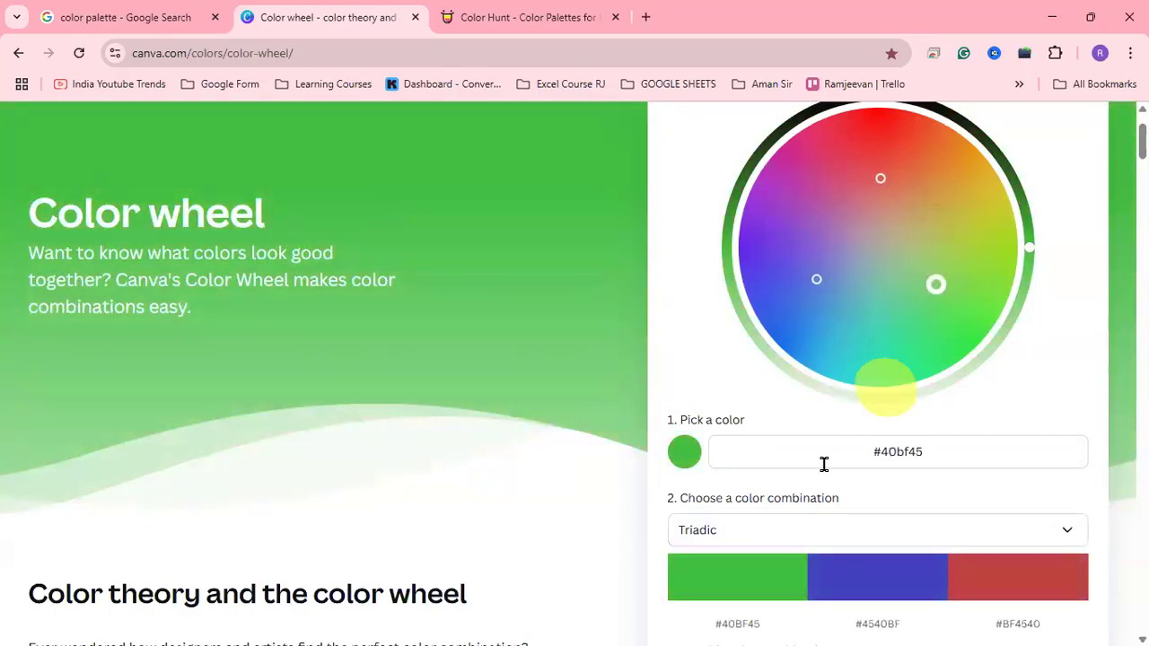
# Choose the Tetradic combination, move the base color on the wheel and adjust its brightness to get #42d2ae.
pyautogui.click(759, 531)
pyautogui.click(744, 458)
pyautogui.moveTo(832, 344); pyautogui.dragTo(900, 331)
pyautogui.scroll(1, 1023, 247)
pyautogui.moveTo(1027, 247); pyautogui.dragTo(977, 285)
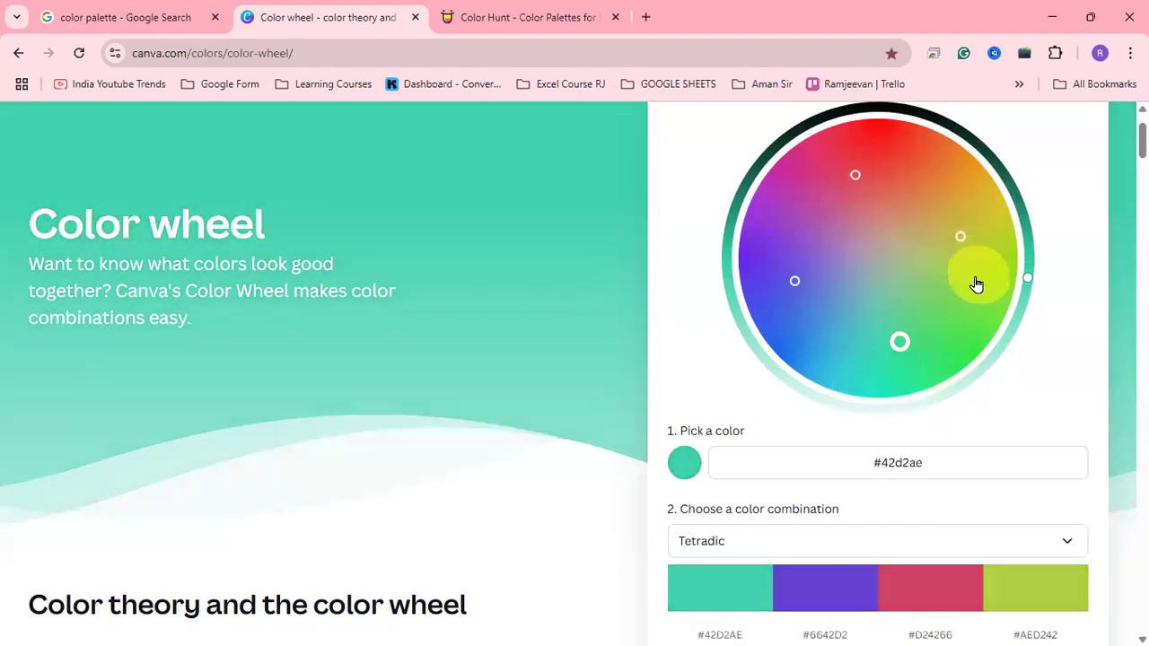
# Open the export options for the Tetradic palette and look over the available formats and sample designs.
pyautogui.scroll(-3, 960, 314)
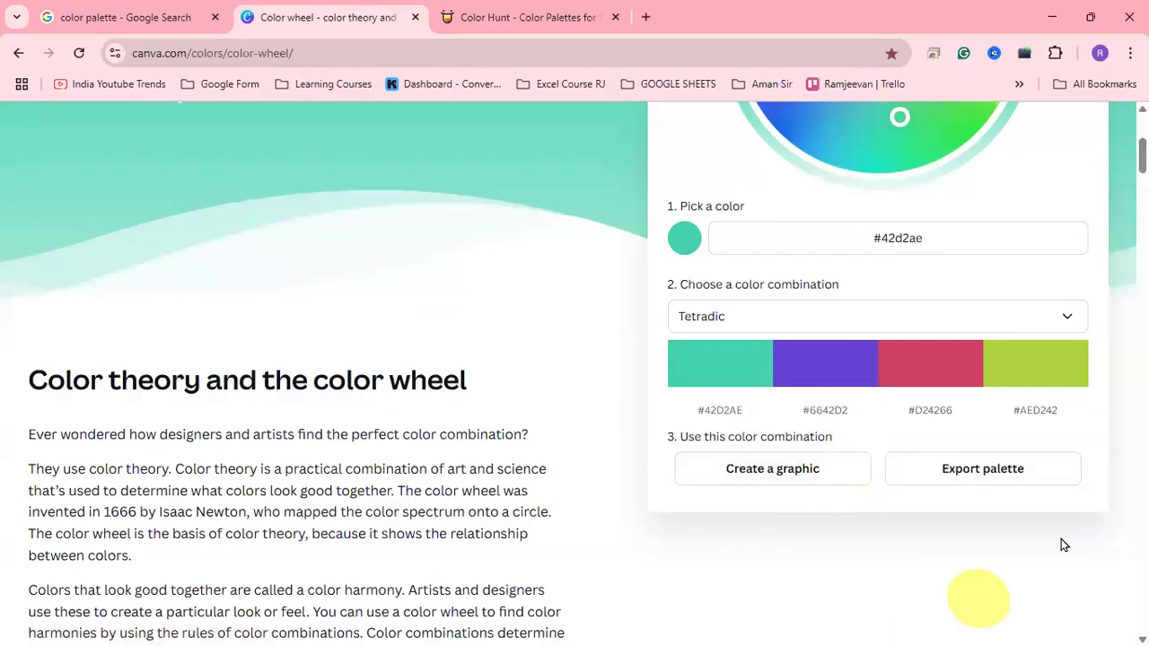
pyautogui.click(998, 473)
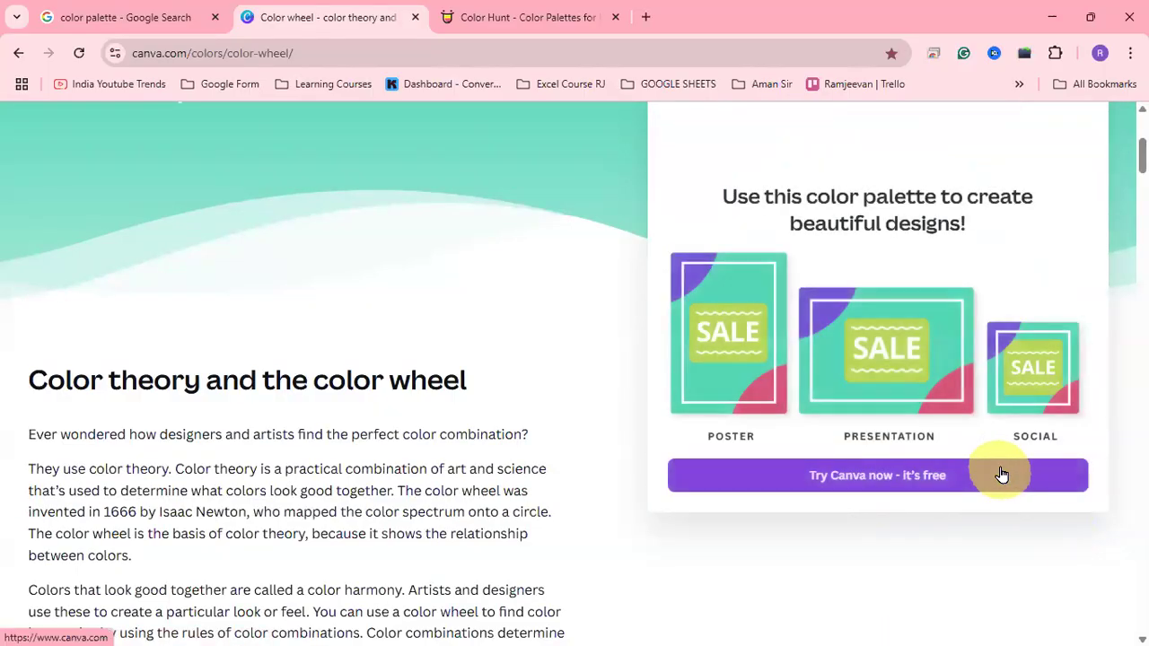
pyautogui.scroll(4, 807, 449)
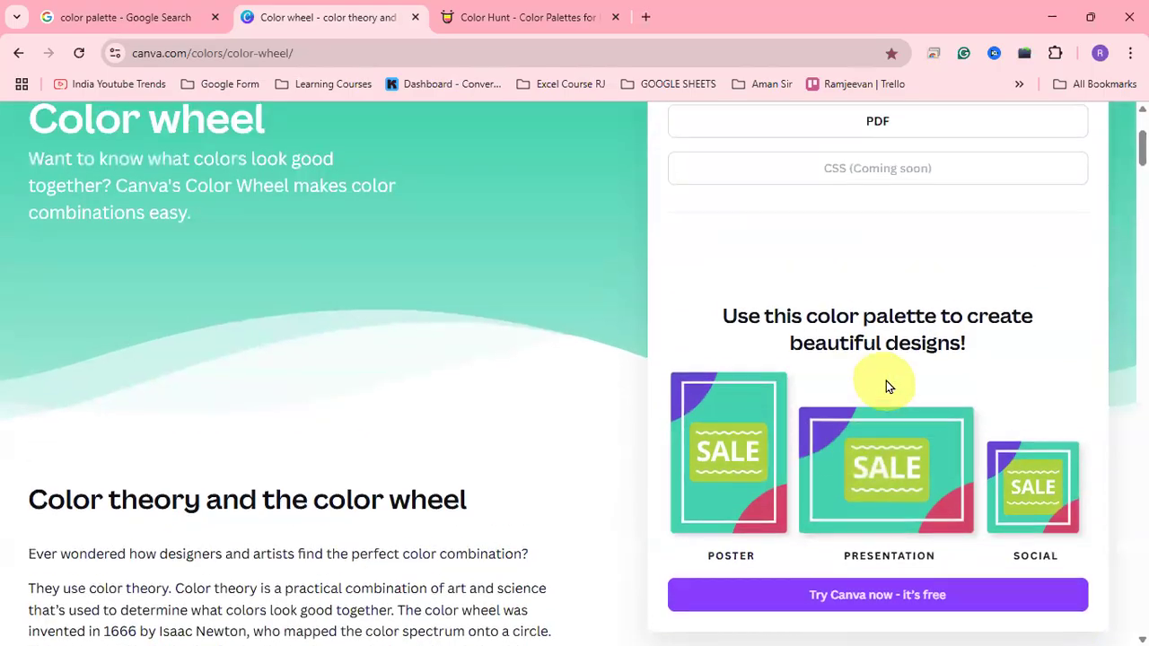
pyautogui.scroll(-3, 886, 377)
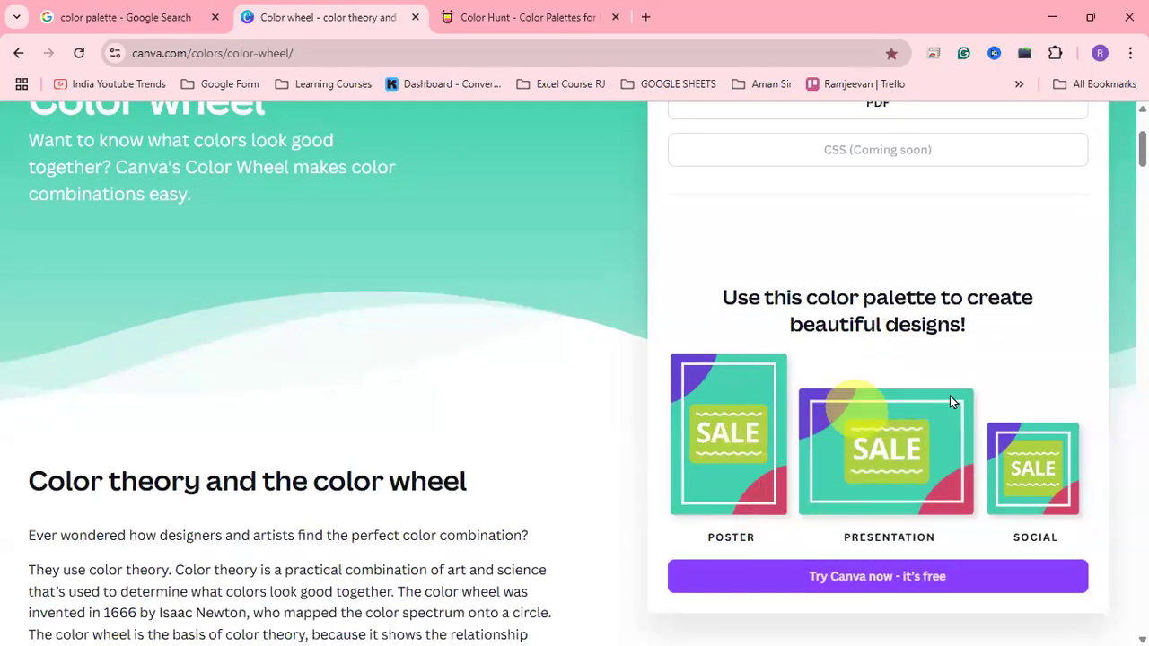
pyautogui.scroll(3, 709, 489)
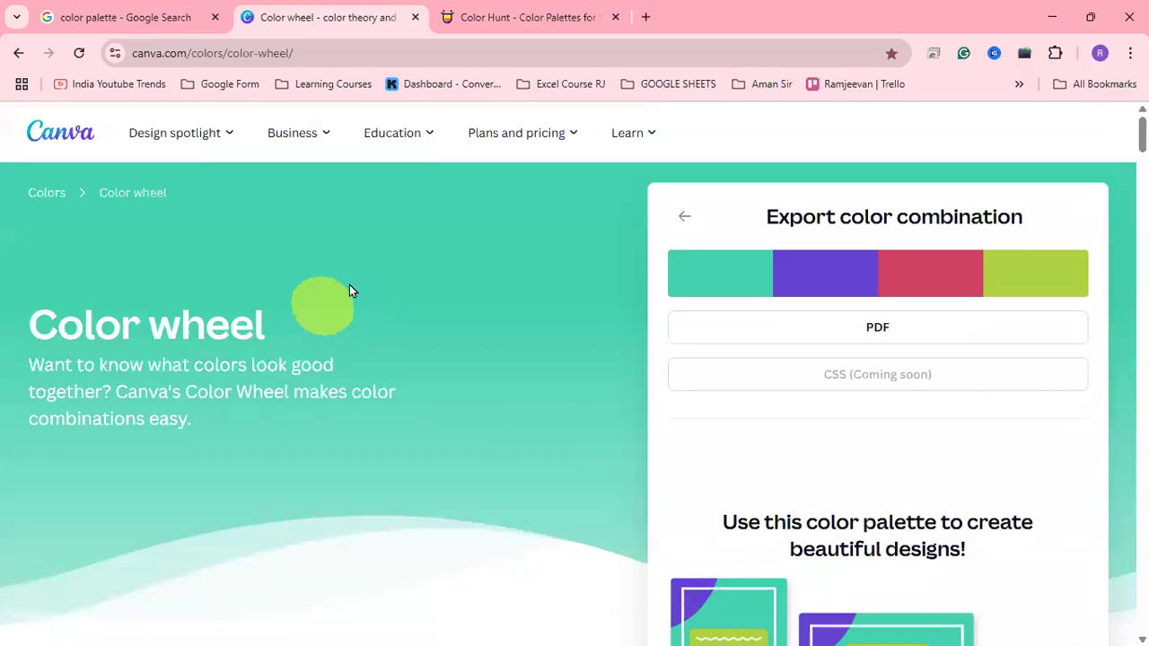
# Shorten the page address to canva.com/colors and load the Colors overview page.
pyautogui.click(476, 52)
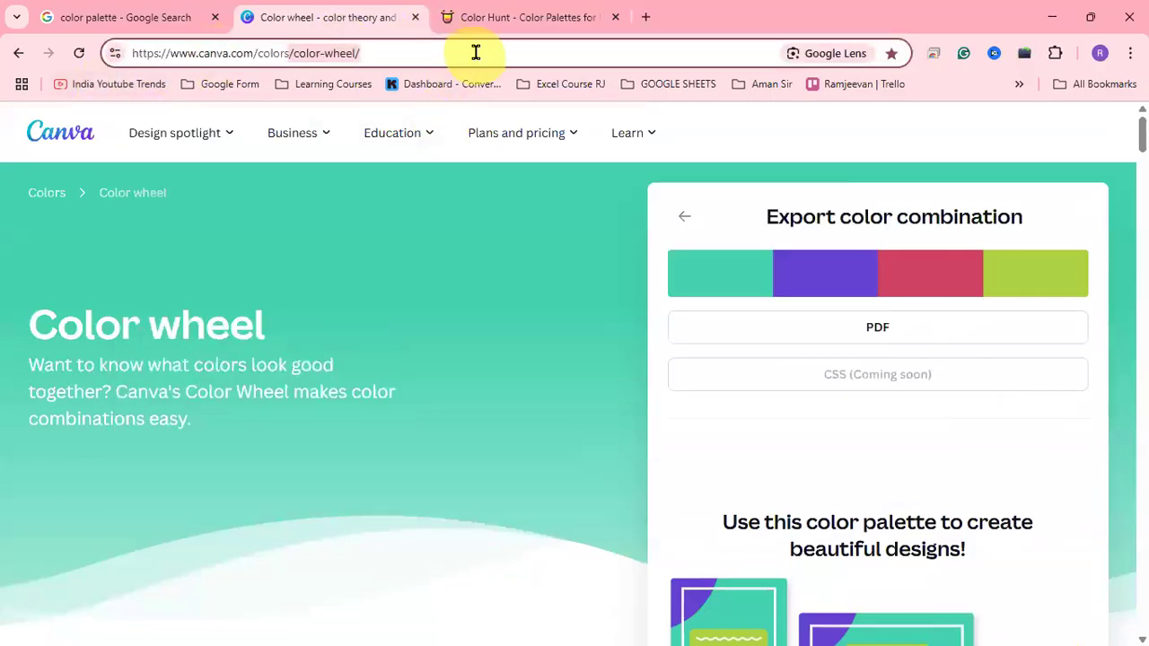
pyautogui.press('BackSpace')
pyautogui.press('Return')
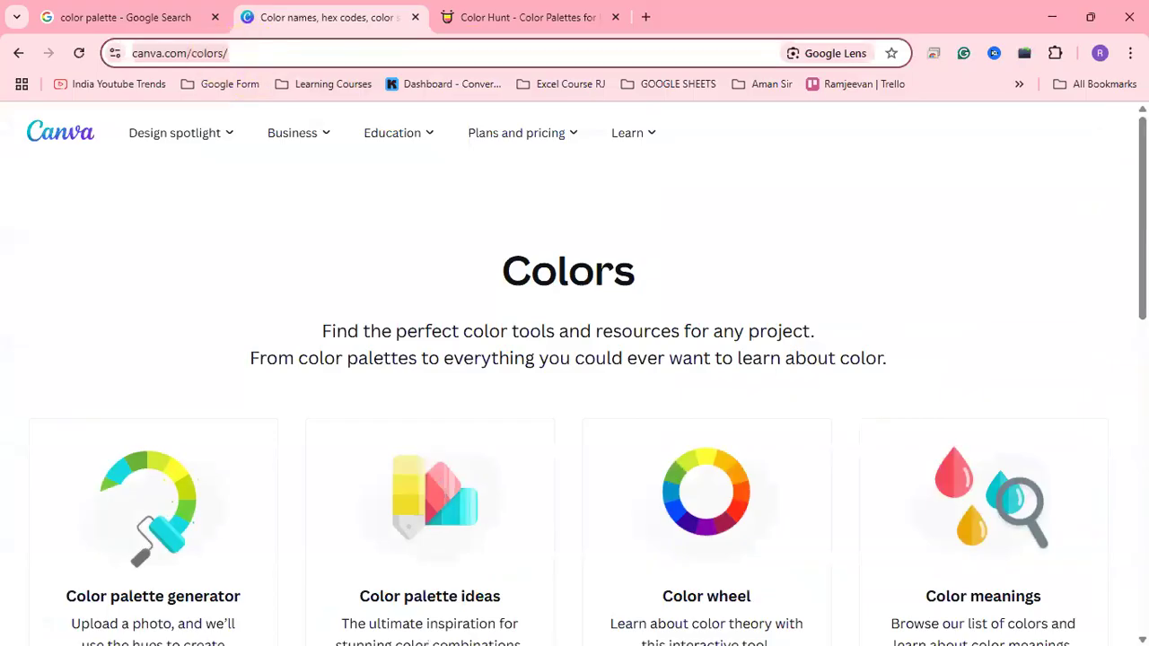
# Switch to Power BI and review the charts on the Page 1, WaterFall and Funnel Chart report pages.
pyautogui.hotkey('alt', 'Tab')
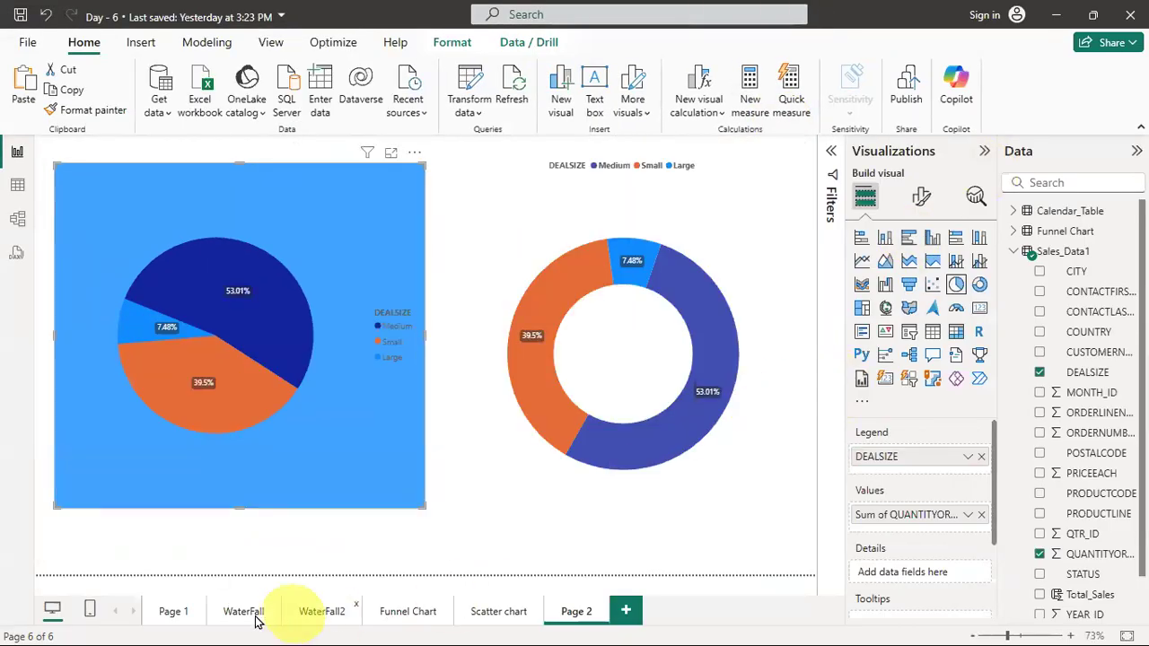
pyautogui.click(172, 614)
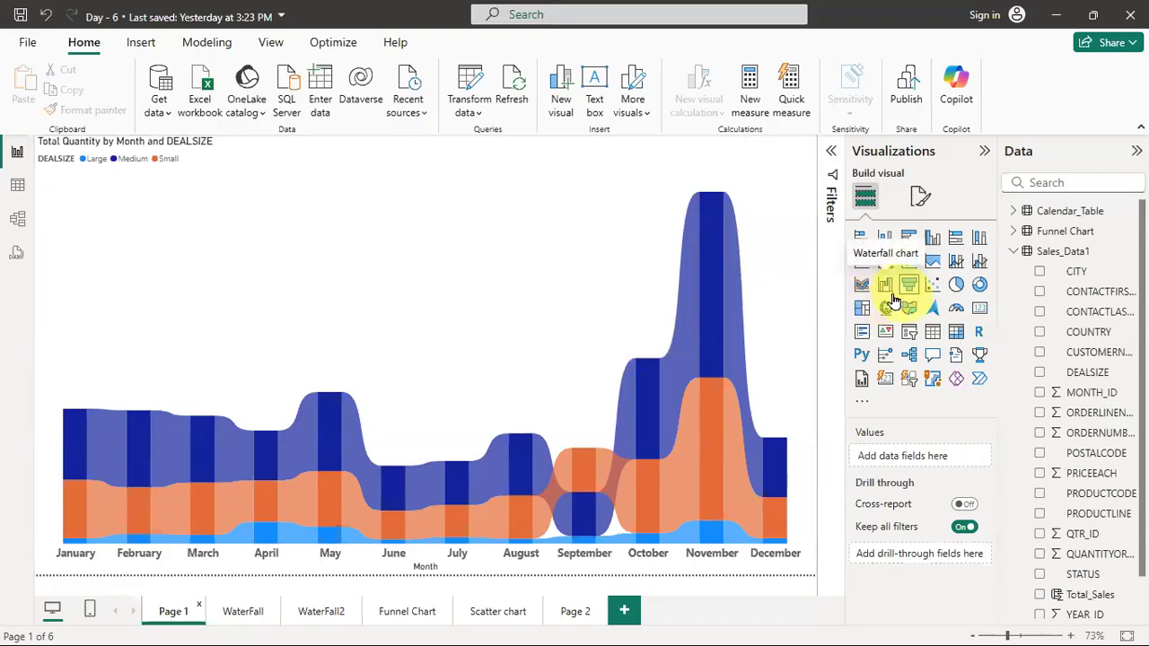
pyautogui.click(243, 612)
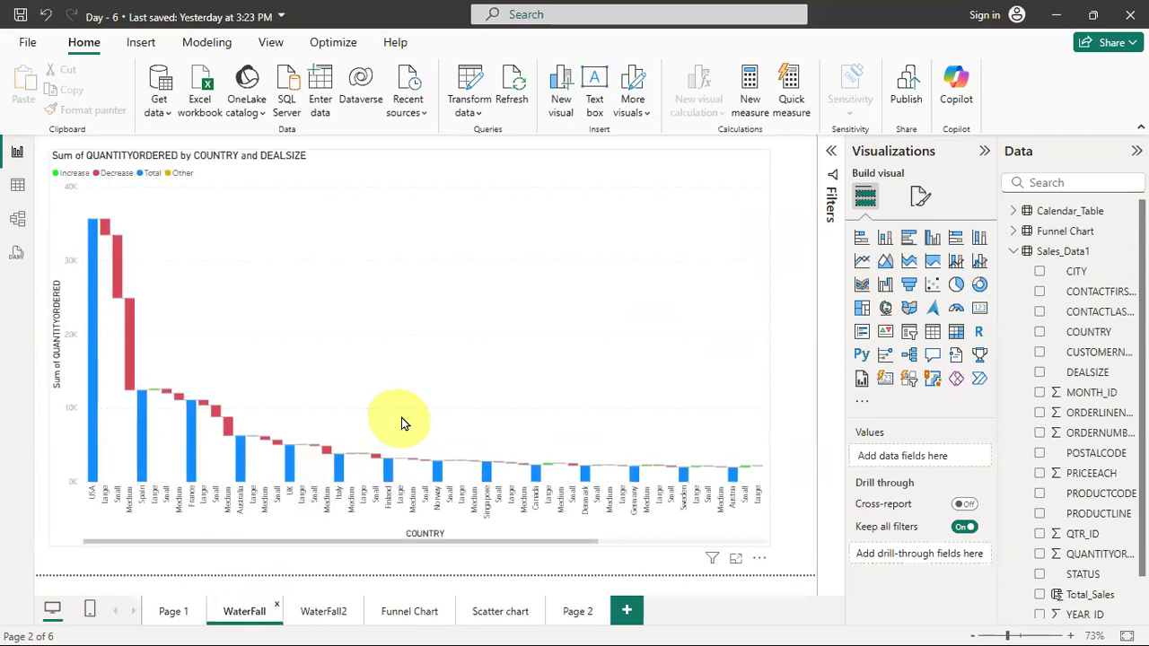
pyautogui.click(410, 609)
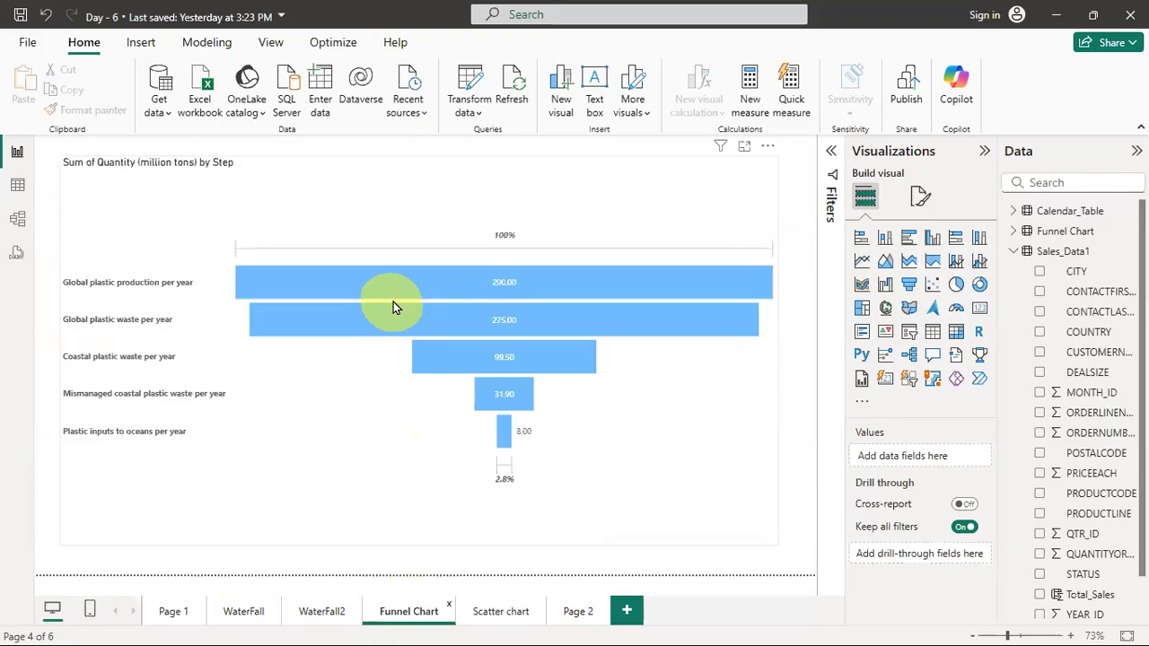
# Glance at the Scatter chart page and rename Page 2, which holds the pie and donut charts, as Pie chart.
pyautogui.click(511, 616)
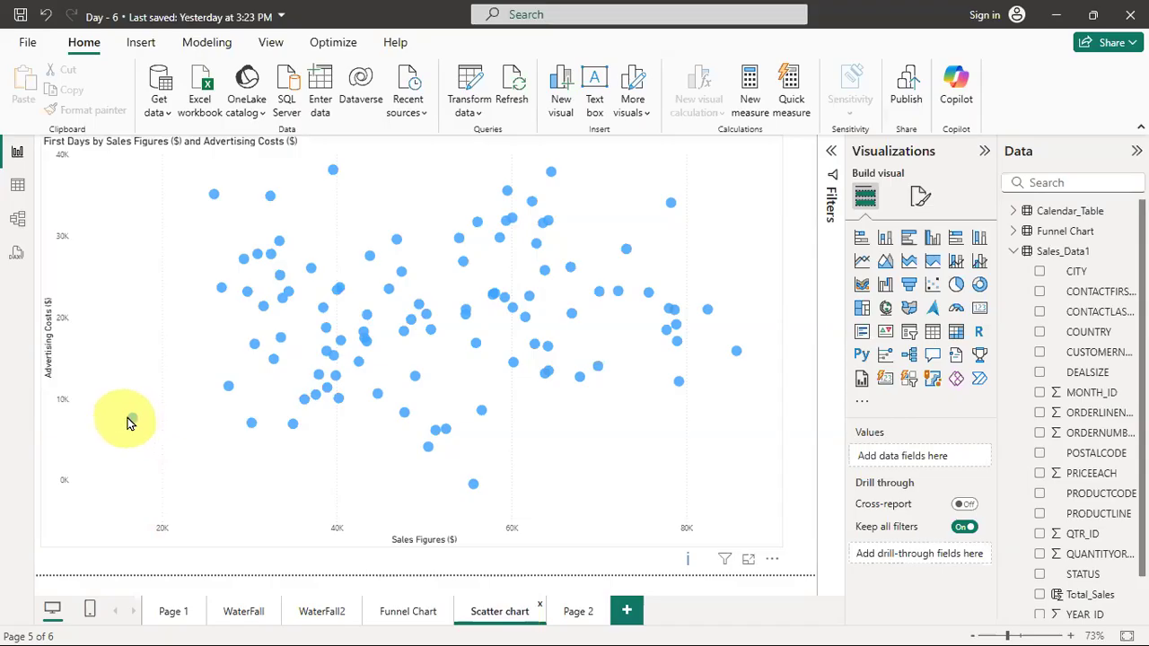
pyautogui.click(568, 613)
pyautogui.rightClick(574, 613)
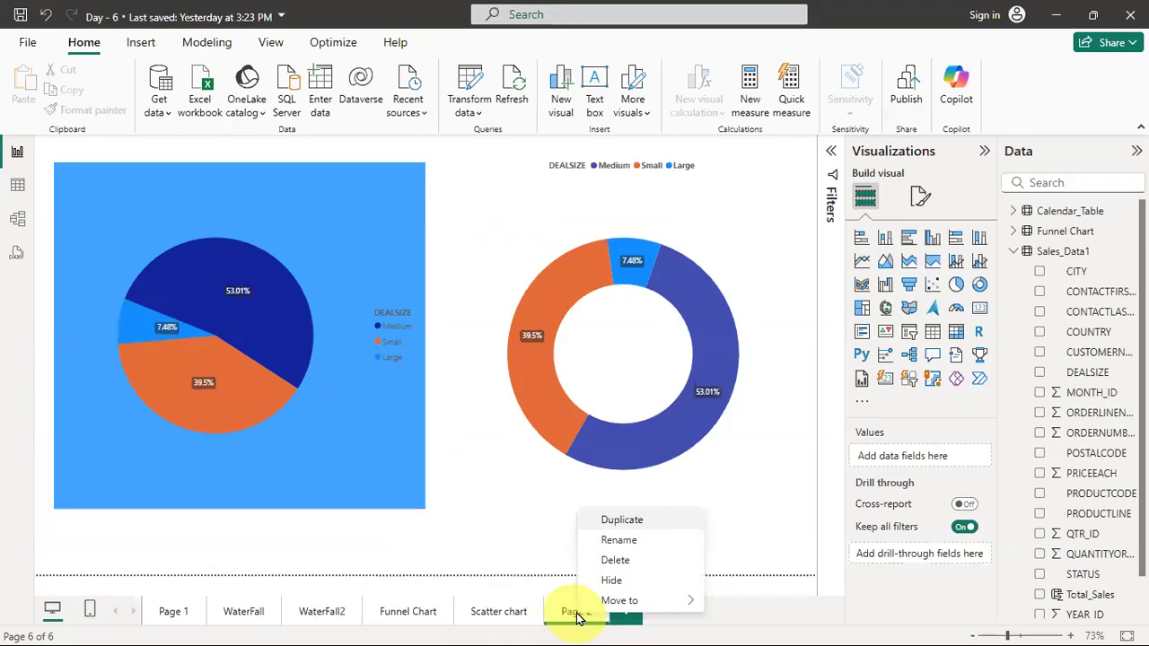
pyautogui.click(611, 543)
pyautogui.write('P')
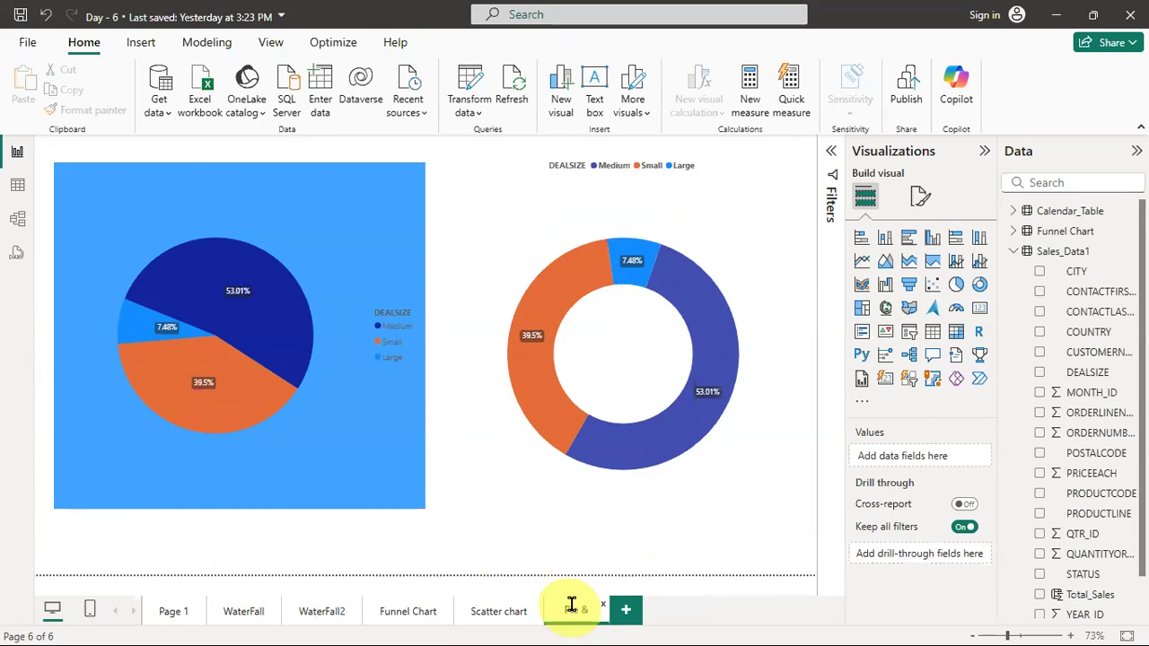
pyautogui.press('Return')
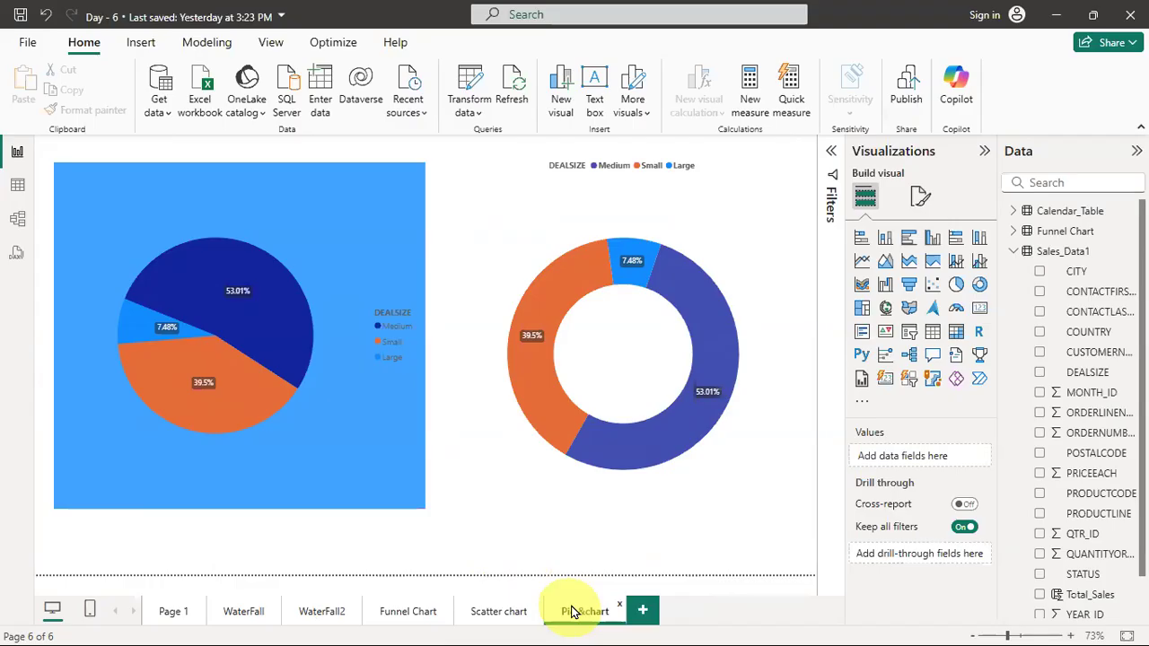
pyautogui.doubleClick(580, 614)
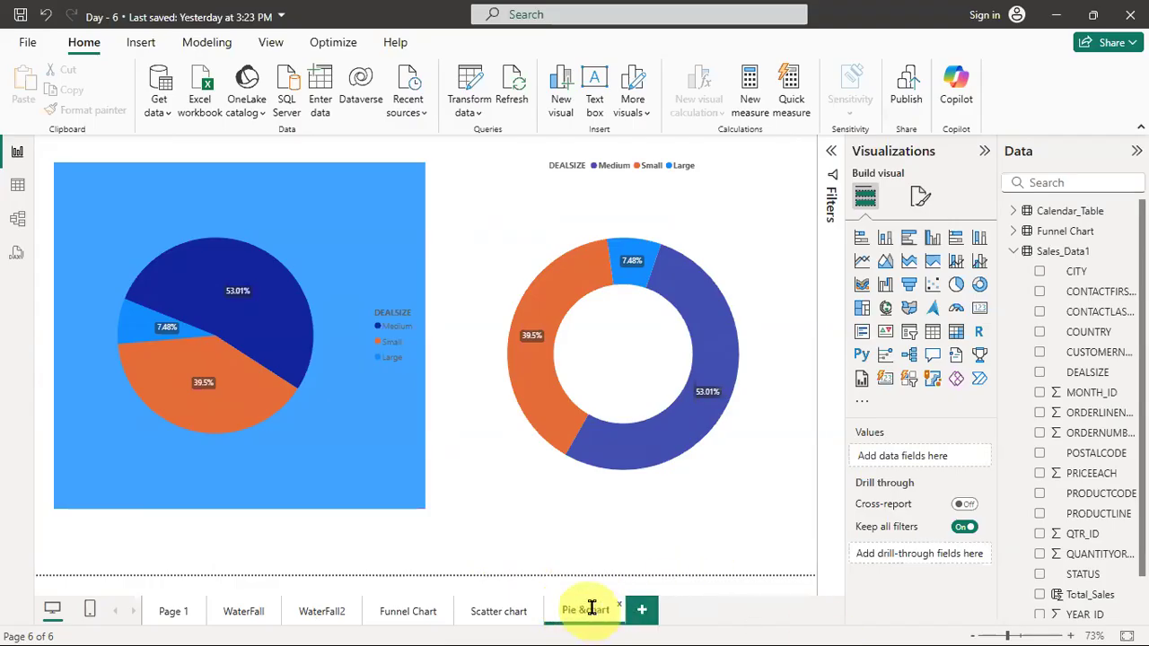
pyautogui.click(680, 626)
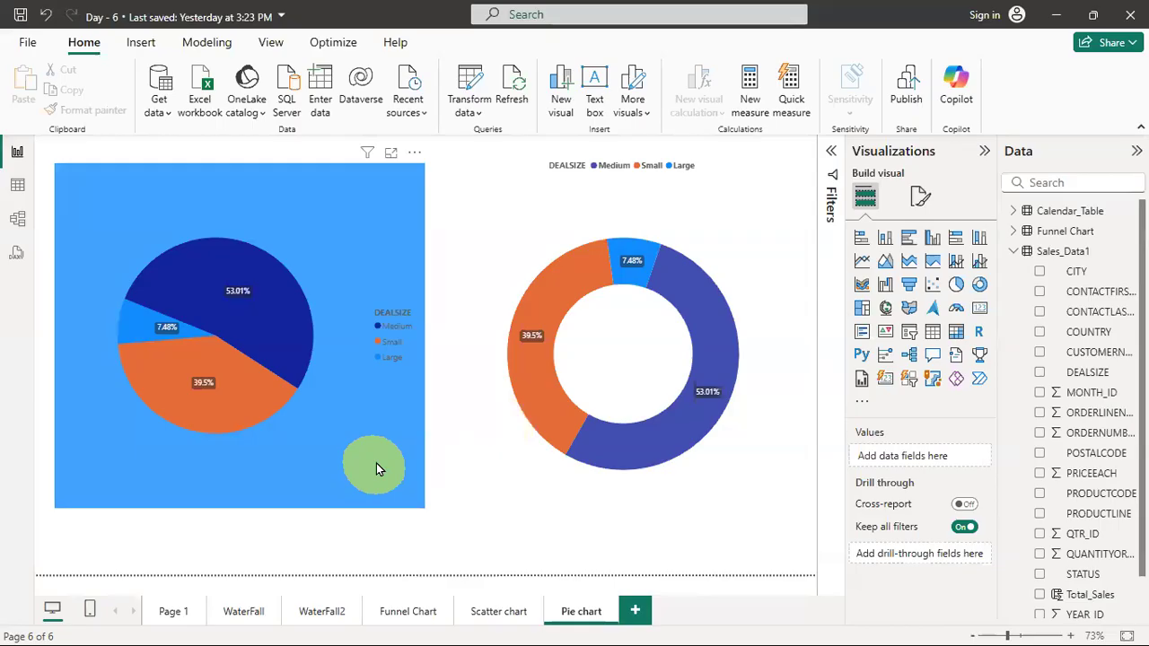
pyautogui.click(1060, 20)
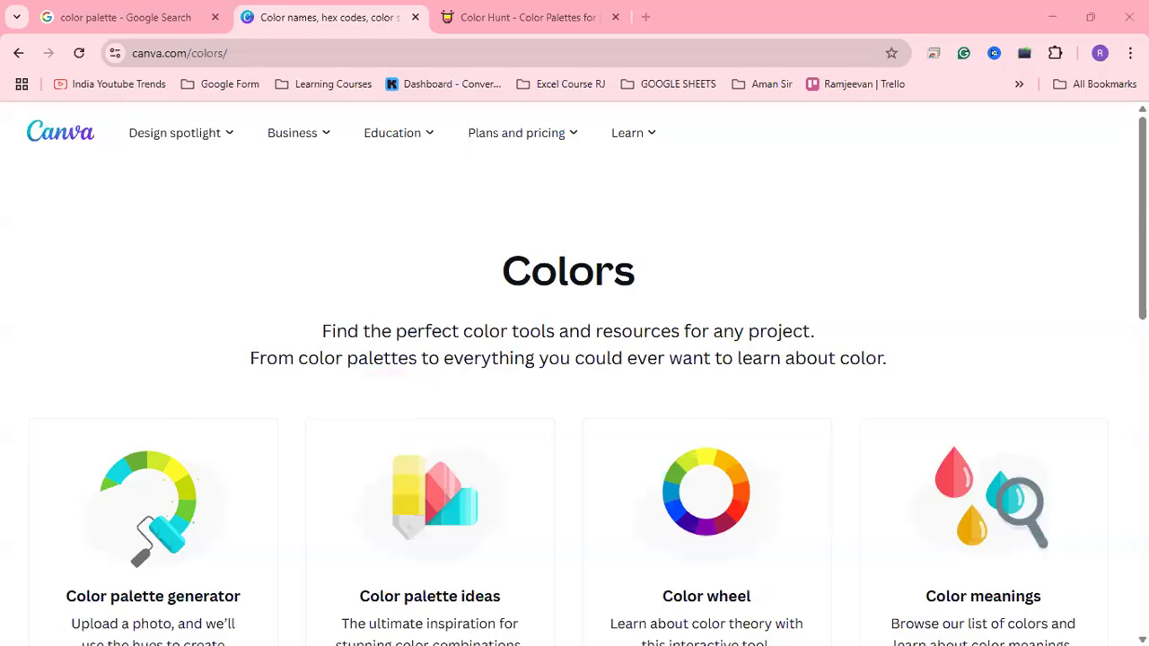
pyautogui.hotkey('alt', 'Tab')
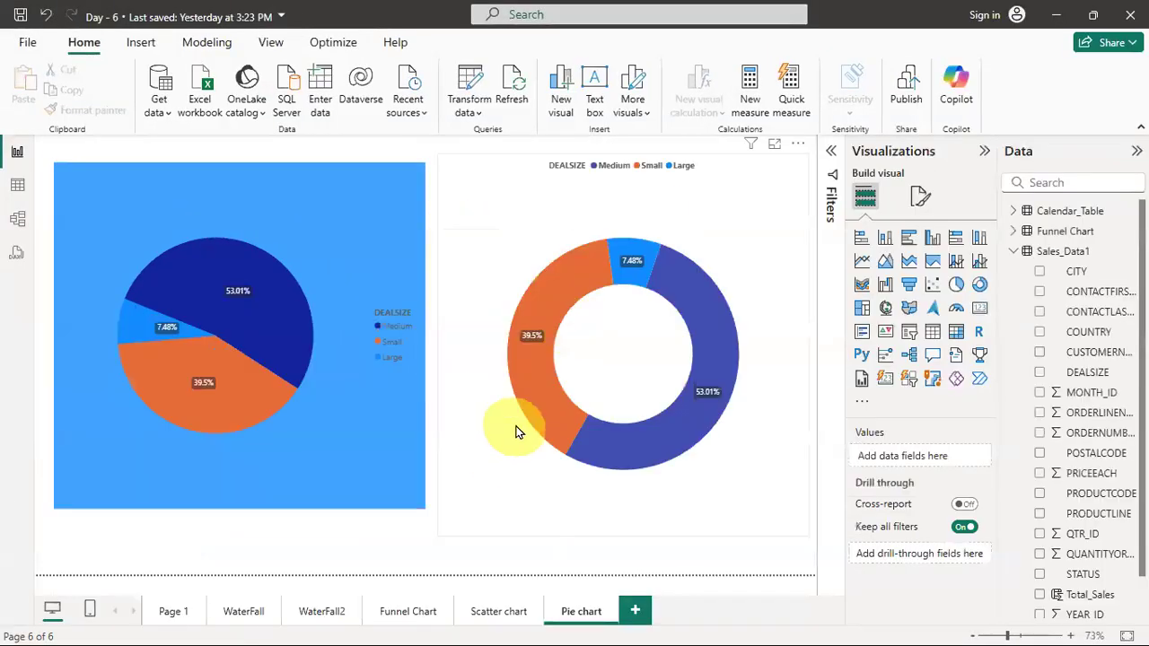
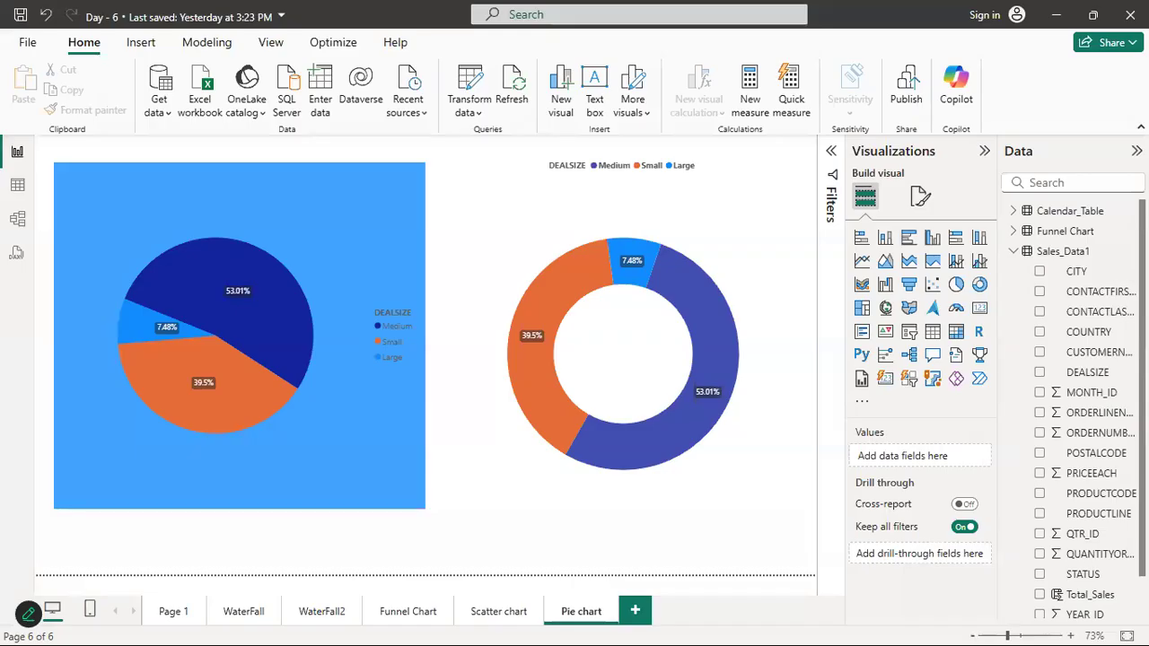
pyautogui.hotkey('alt', 'Tab')
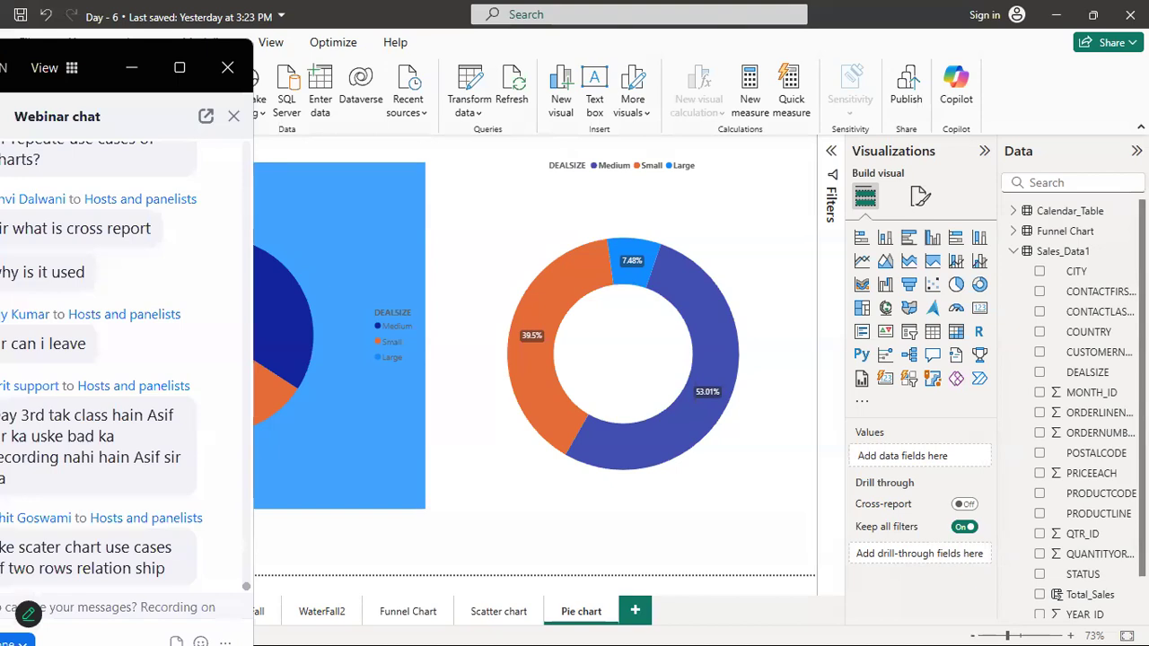
pyautogui.moveTo(112, 68); pyautogui.dragTo(3, 63)
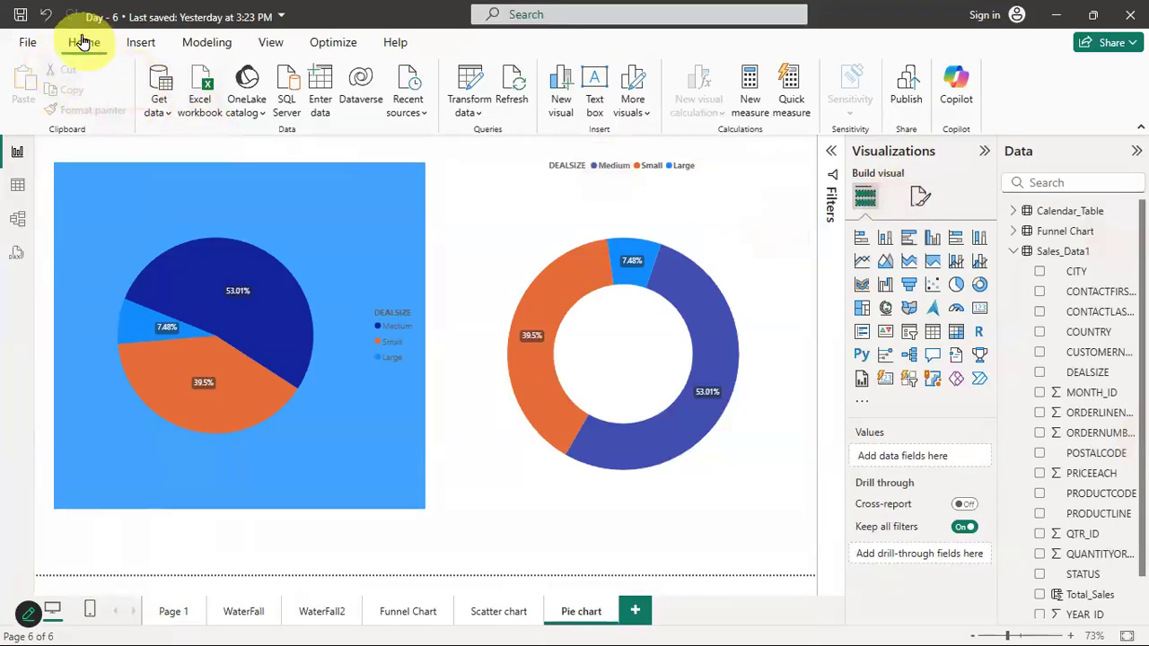
# Save the Day - 6 report and examine how Sales Figures relate to Advertising Costs on the Scatter chart page.
pyautogui.click(20, 15)
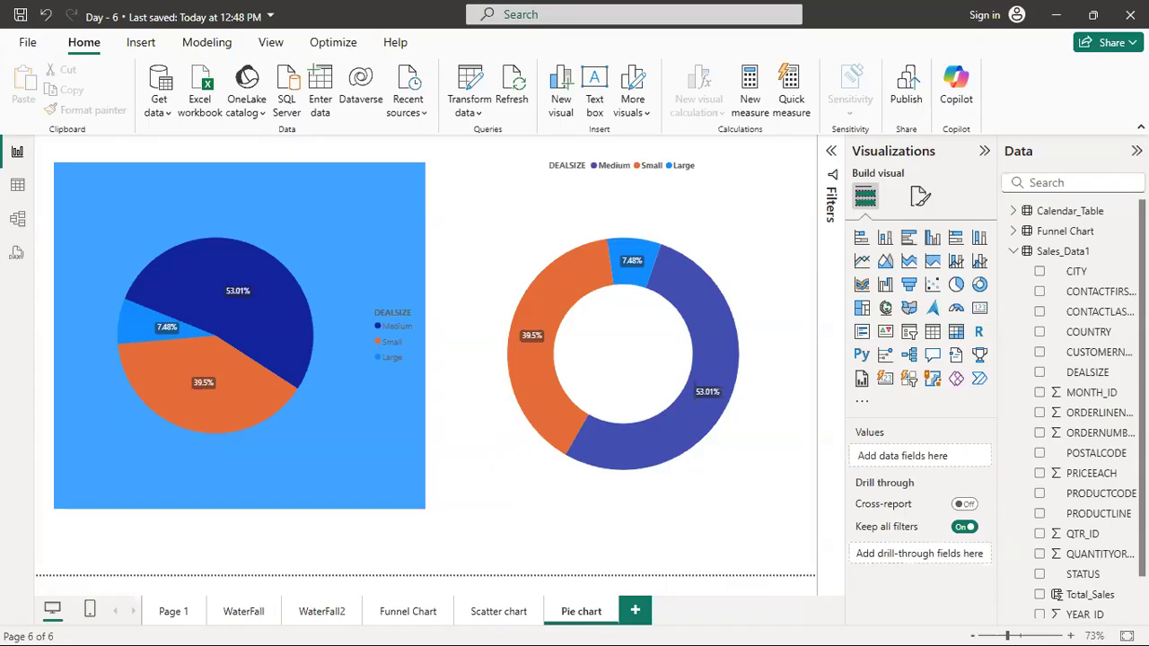
pyautogui.click(500, 611)
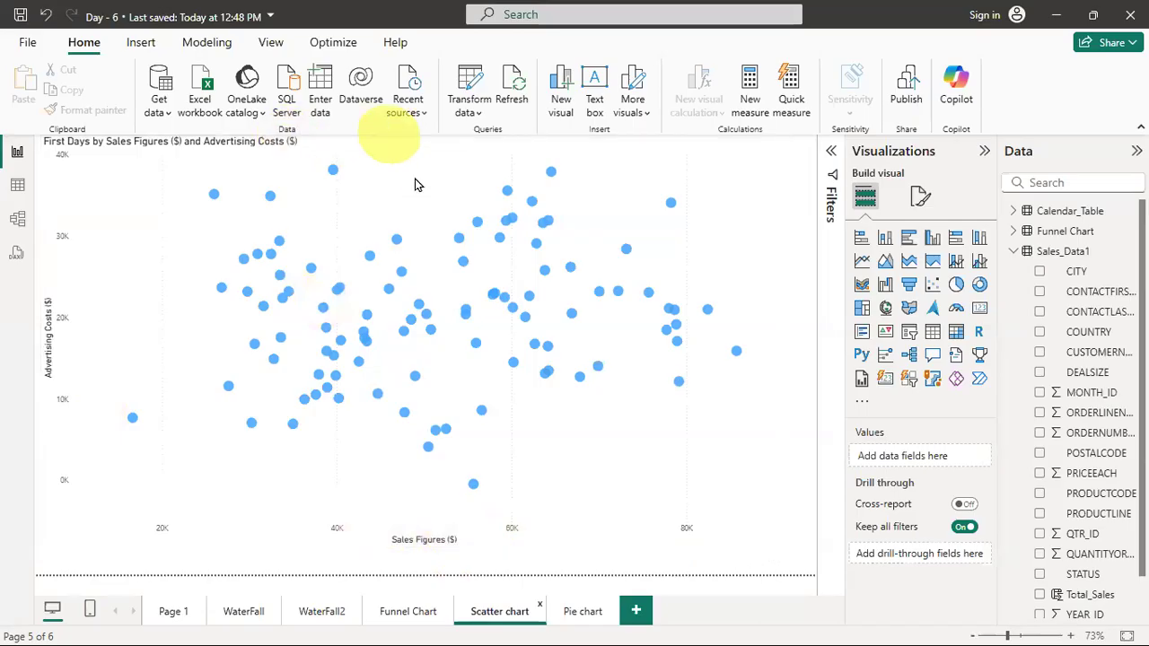
pyautogui.moveTo(333, 173)
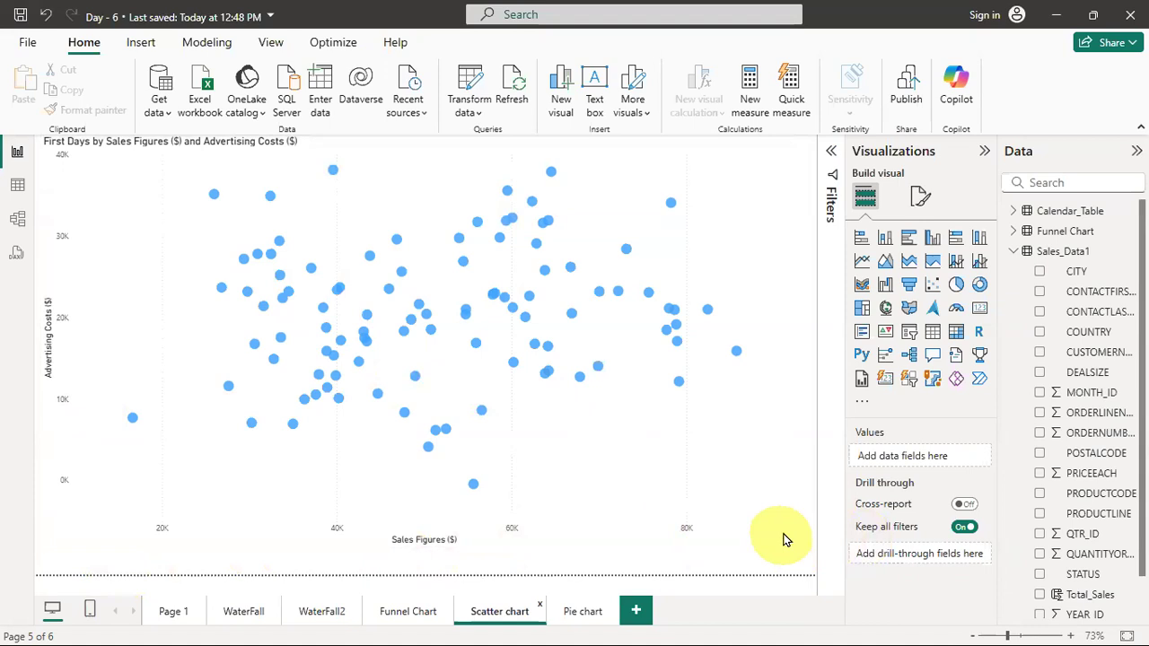
pyautogui.moveTo(736, 356)
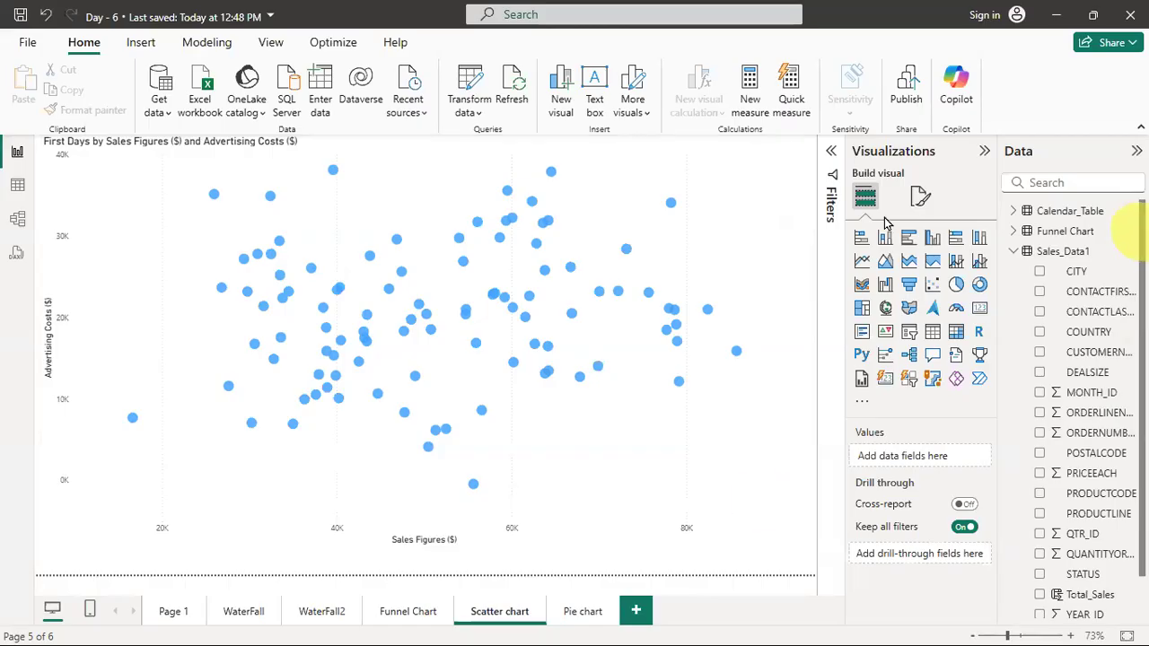
# Save the Day - 6 report once more and close Power BI.
pyautogui.click(16, 16)
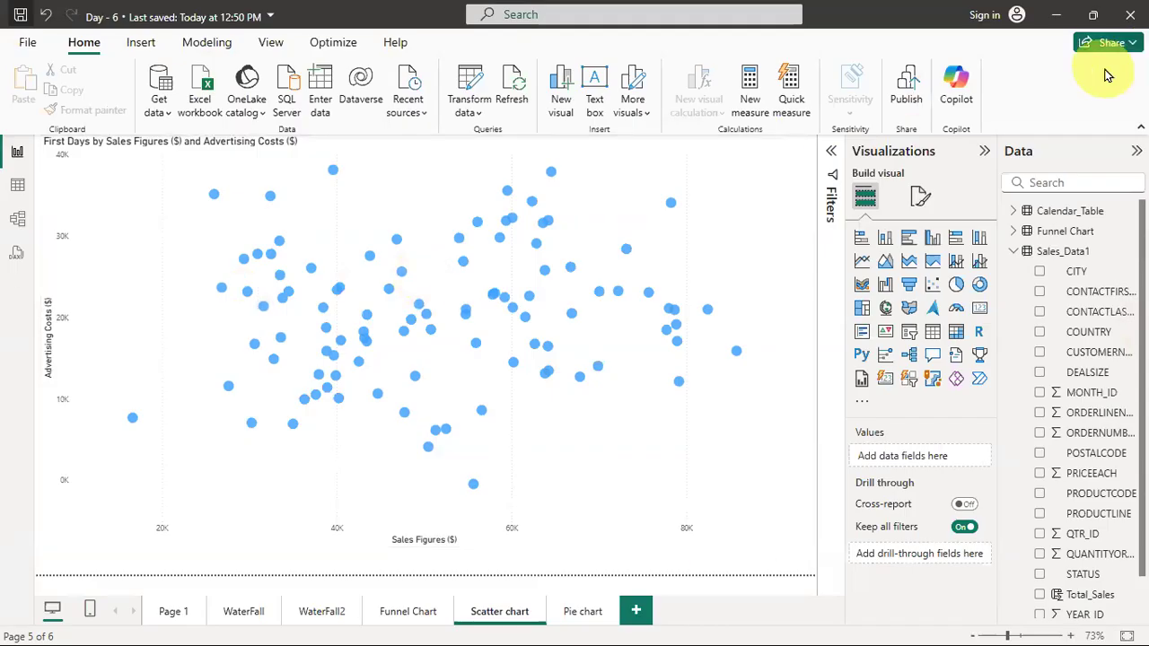
pyautogui.click(1126, 27)
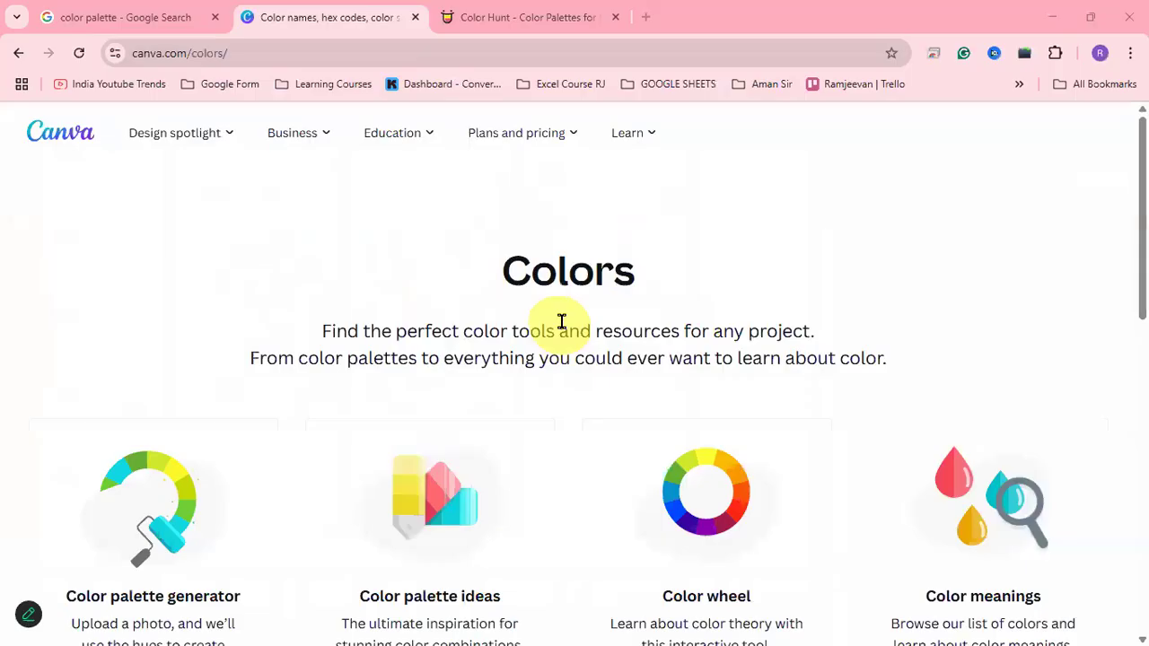
# Close the Canva colors, Color Hunt and color palette search tabs in the browser, keeping only a new blank tab.
pyautogui.middleClick(337, 7)
pyautogui.middleClick(336, 8)
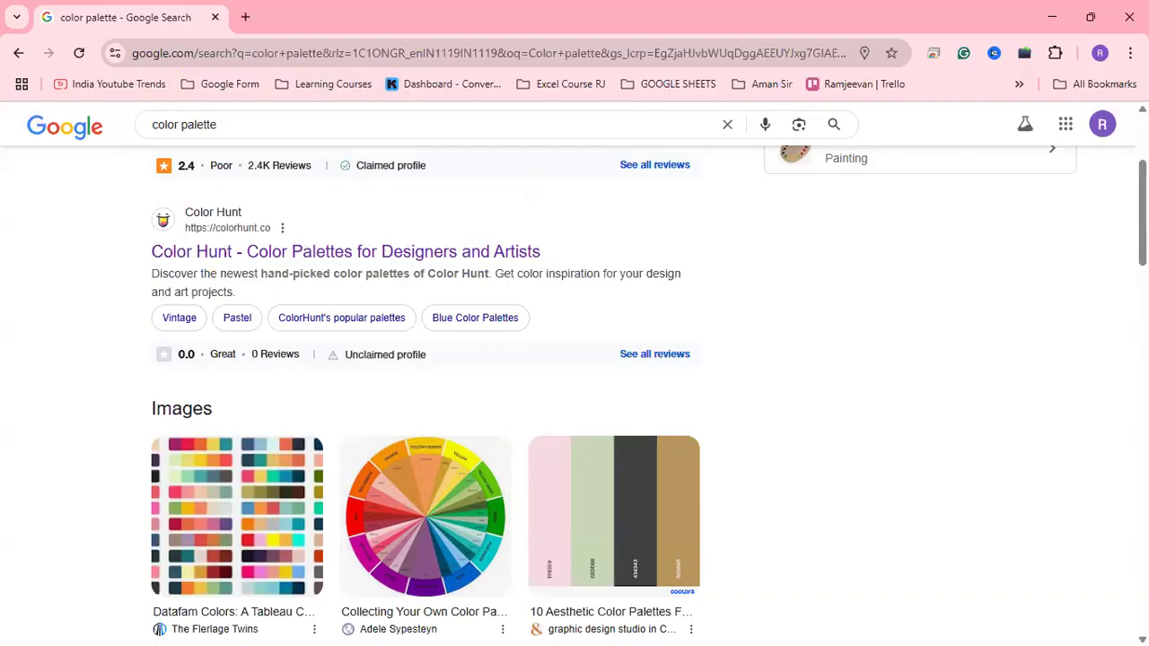
pyautogui.click(246, 16)
pyautogui.middleClick(150, 17)
pyautogui.hotkey('alt', 'Tab')
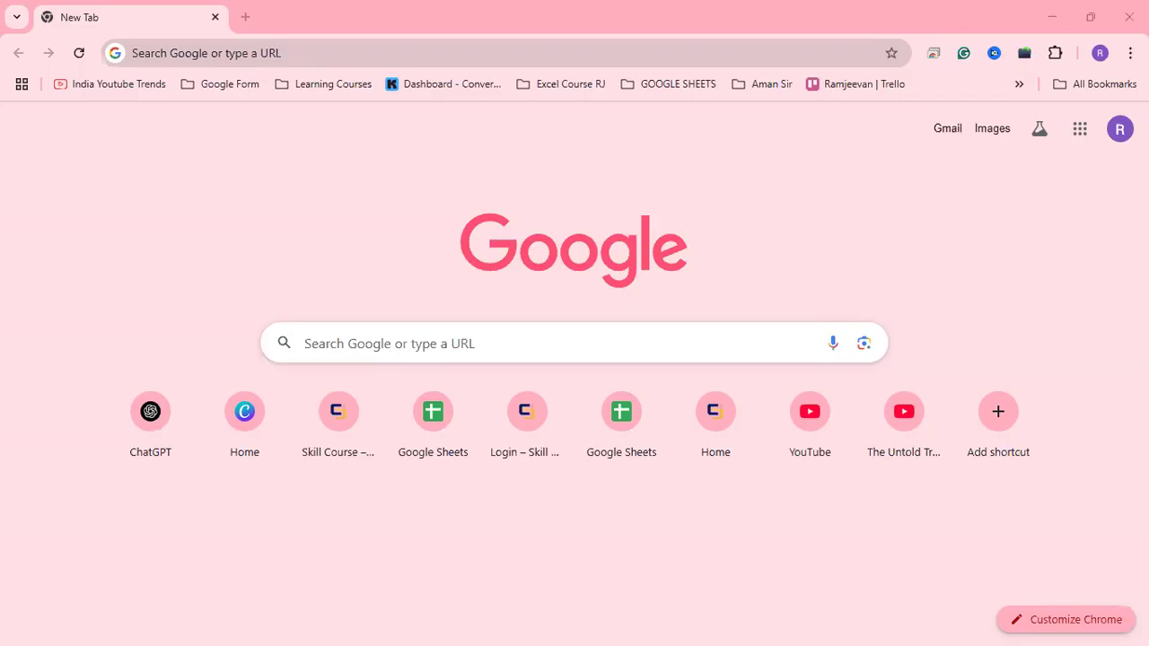
pyautogui.click(270, 53)
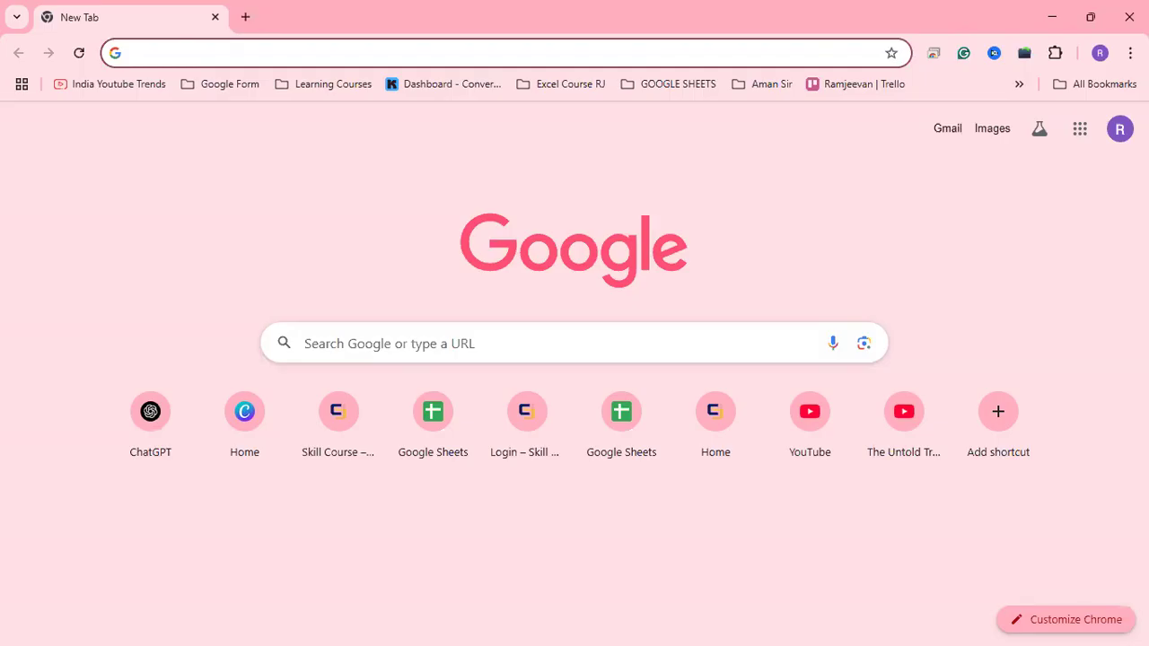
pyautogui.hotkey('alt', 'Tab')
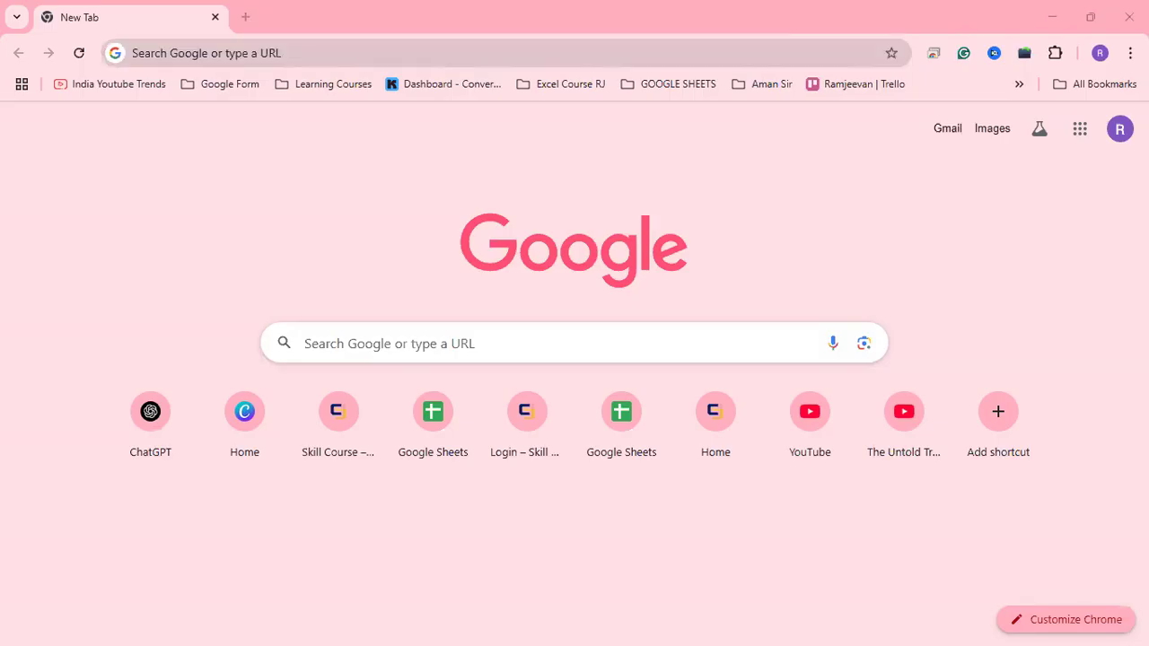